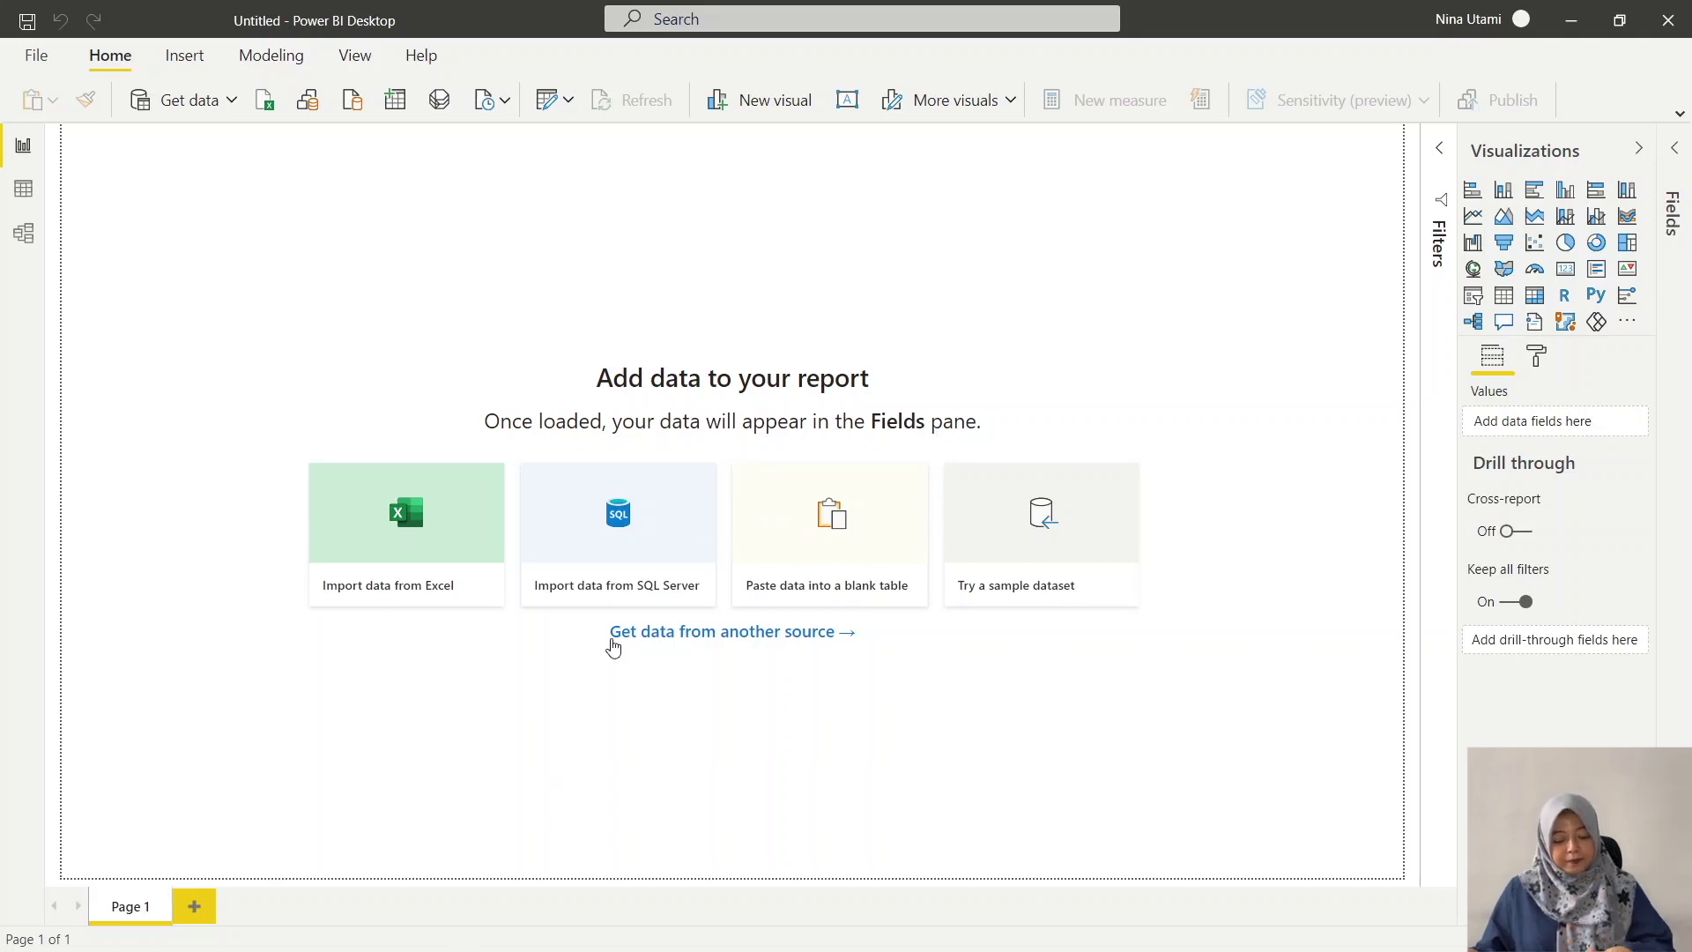
- Switch to the Data Penjualan Ayam.xlsx workbook in Excel and examine each column header from id through total_harga
{"action": "key", "text": "alt+Tab"}
{"action": "key", "text": "alt+Tab"}
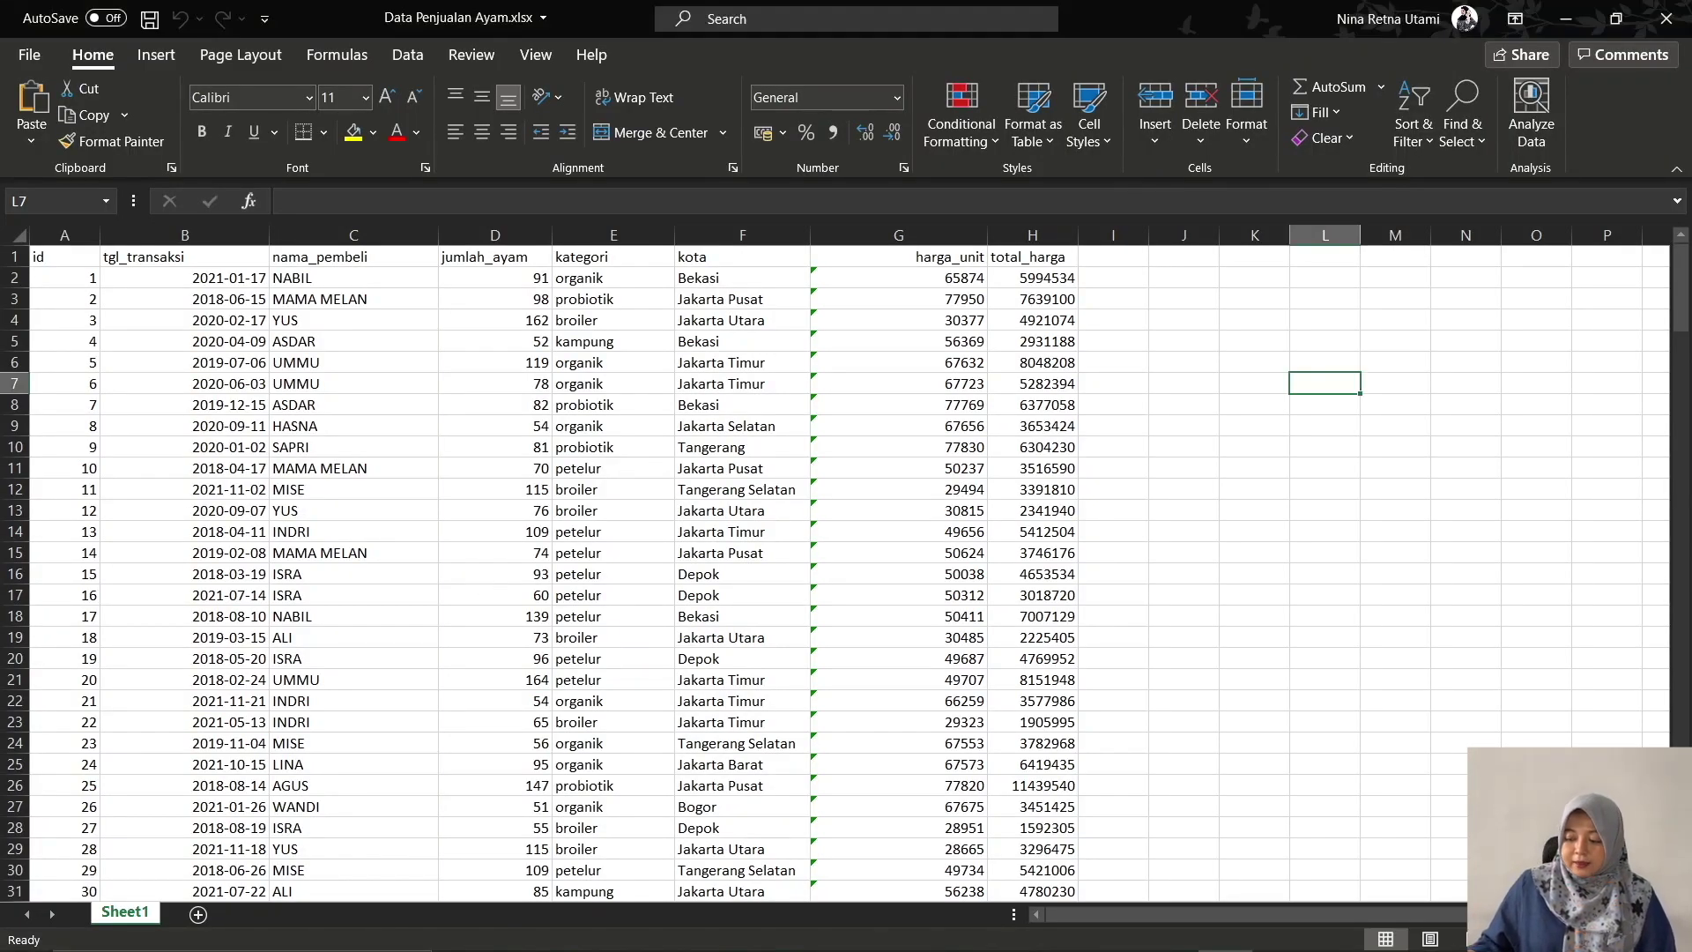
{"action": "scroll", "coordinate": [999, 640], "scroll_direction": "up", "scroll_amount": 1, "text": "ctrl"}
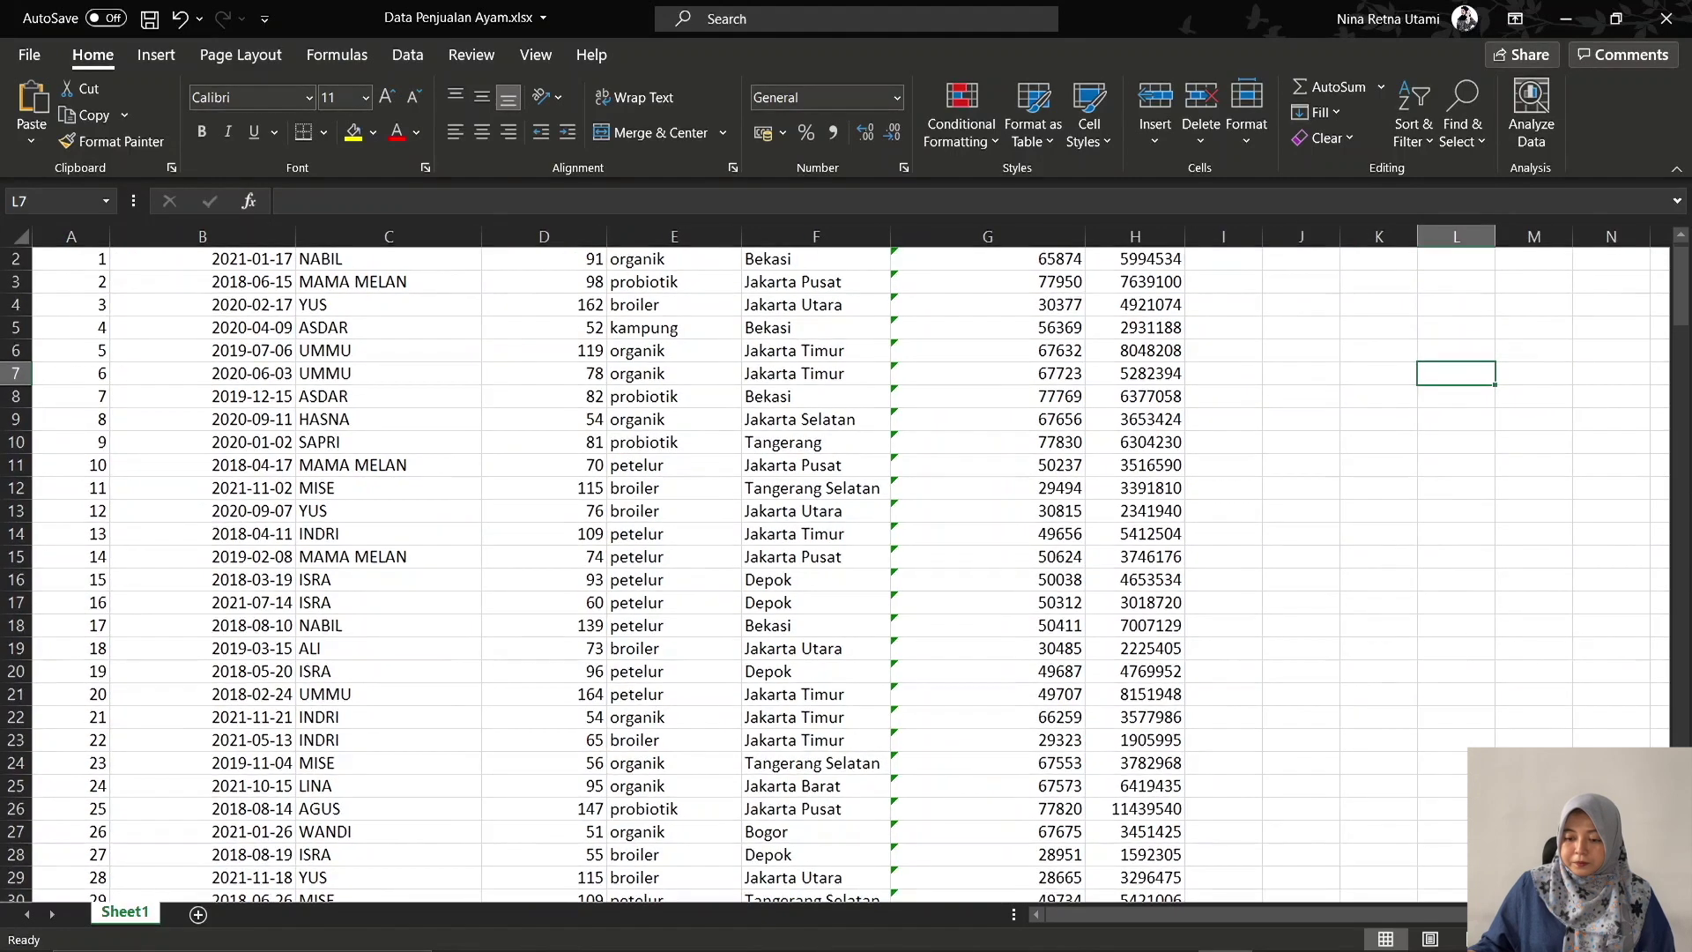
{"action": "scroll", "coordinate": [674, 568], "scroll_direction": "up", "scroll_amount": 2, "text": "ctrl"}
{"action": "scroll", "coordinate": [674, 568], "scroll_direction": "up", "scroll_amount": 1}
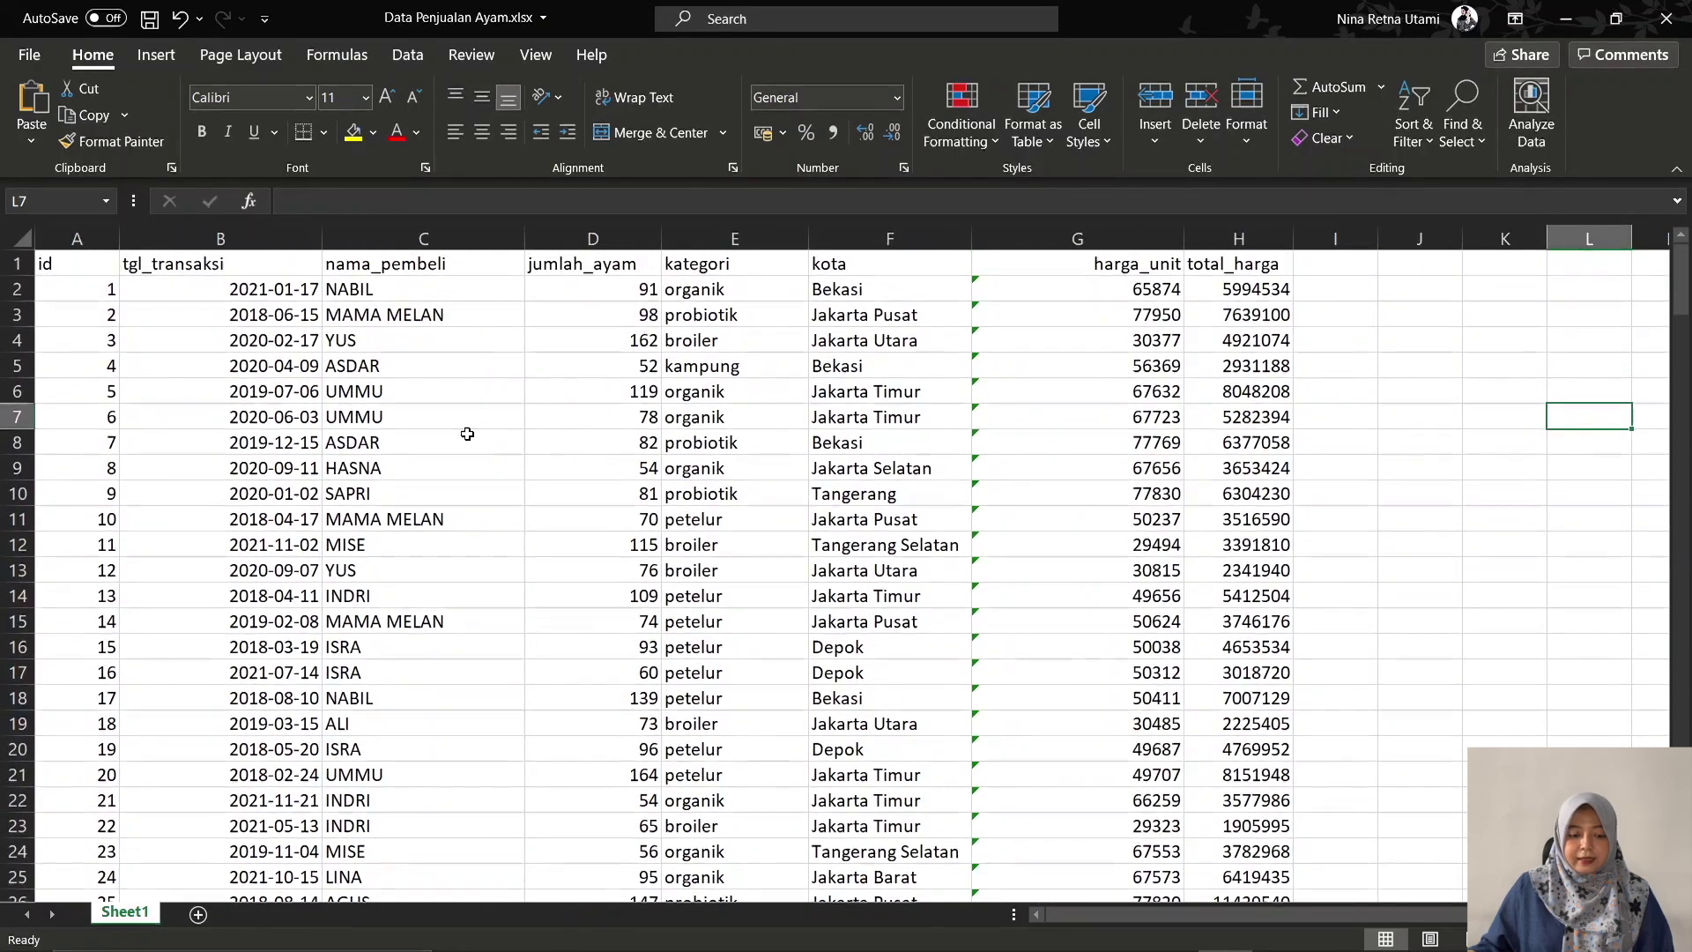
{"action": "left_click", "coordinate": [66, 258]}
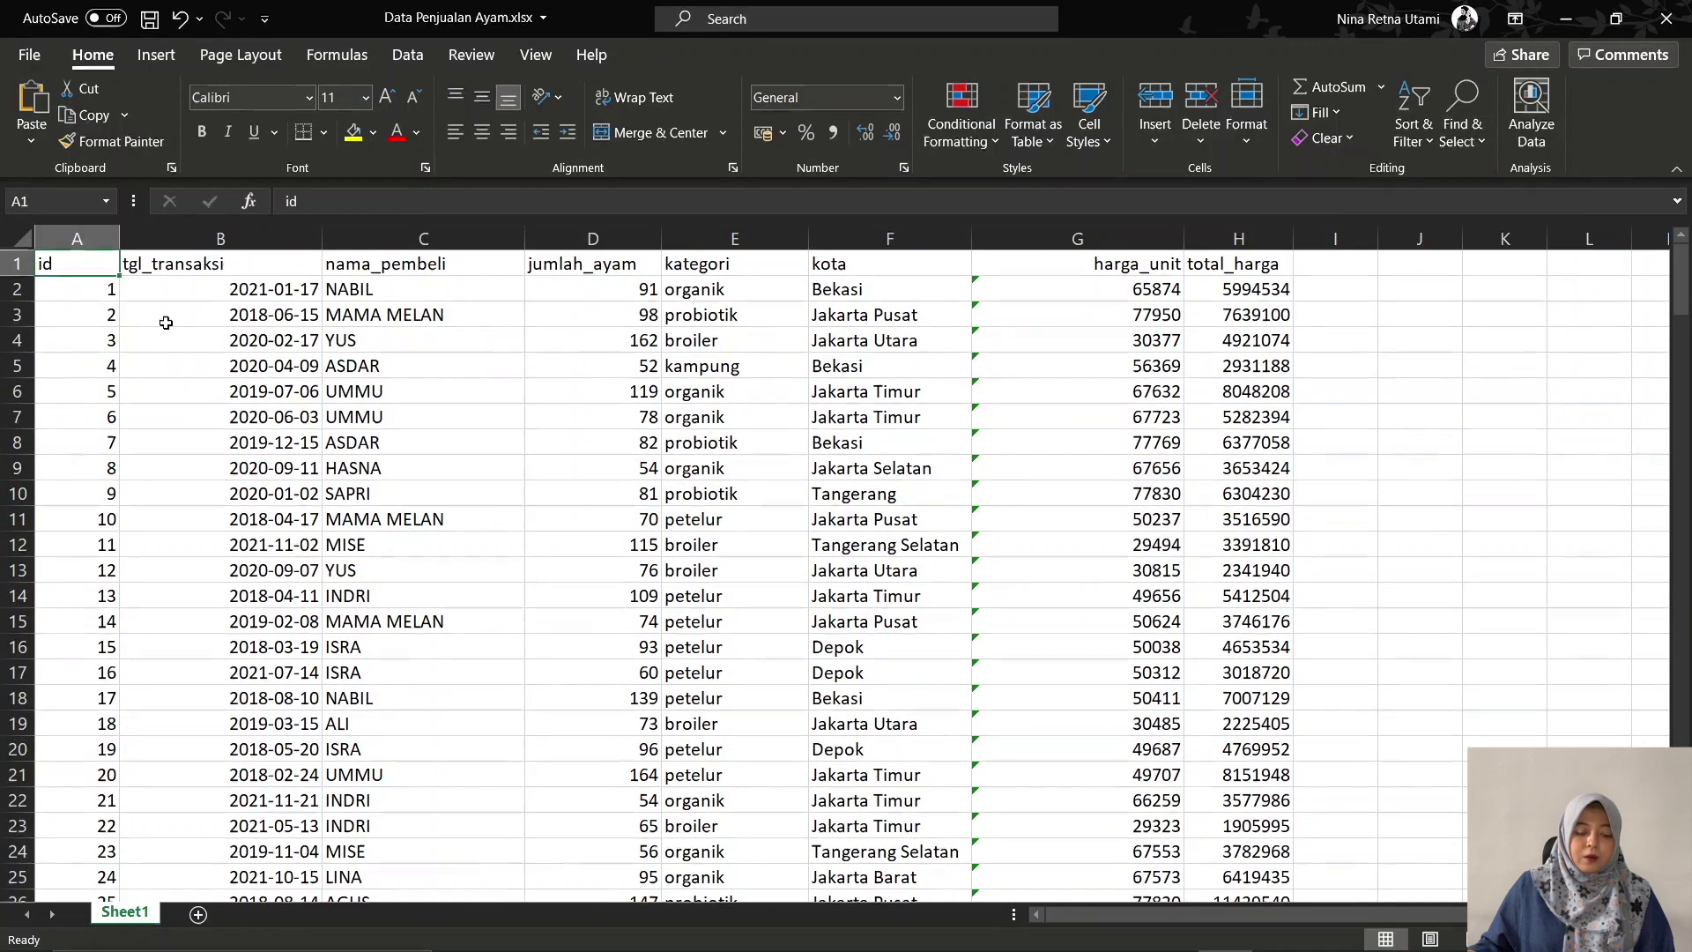
{"action": "left_click", "coordinate": [147, 259]}
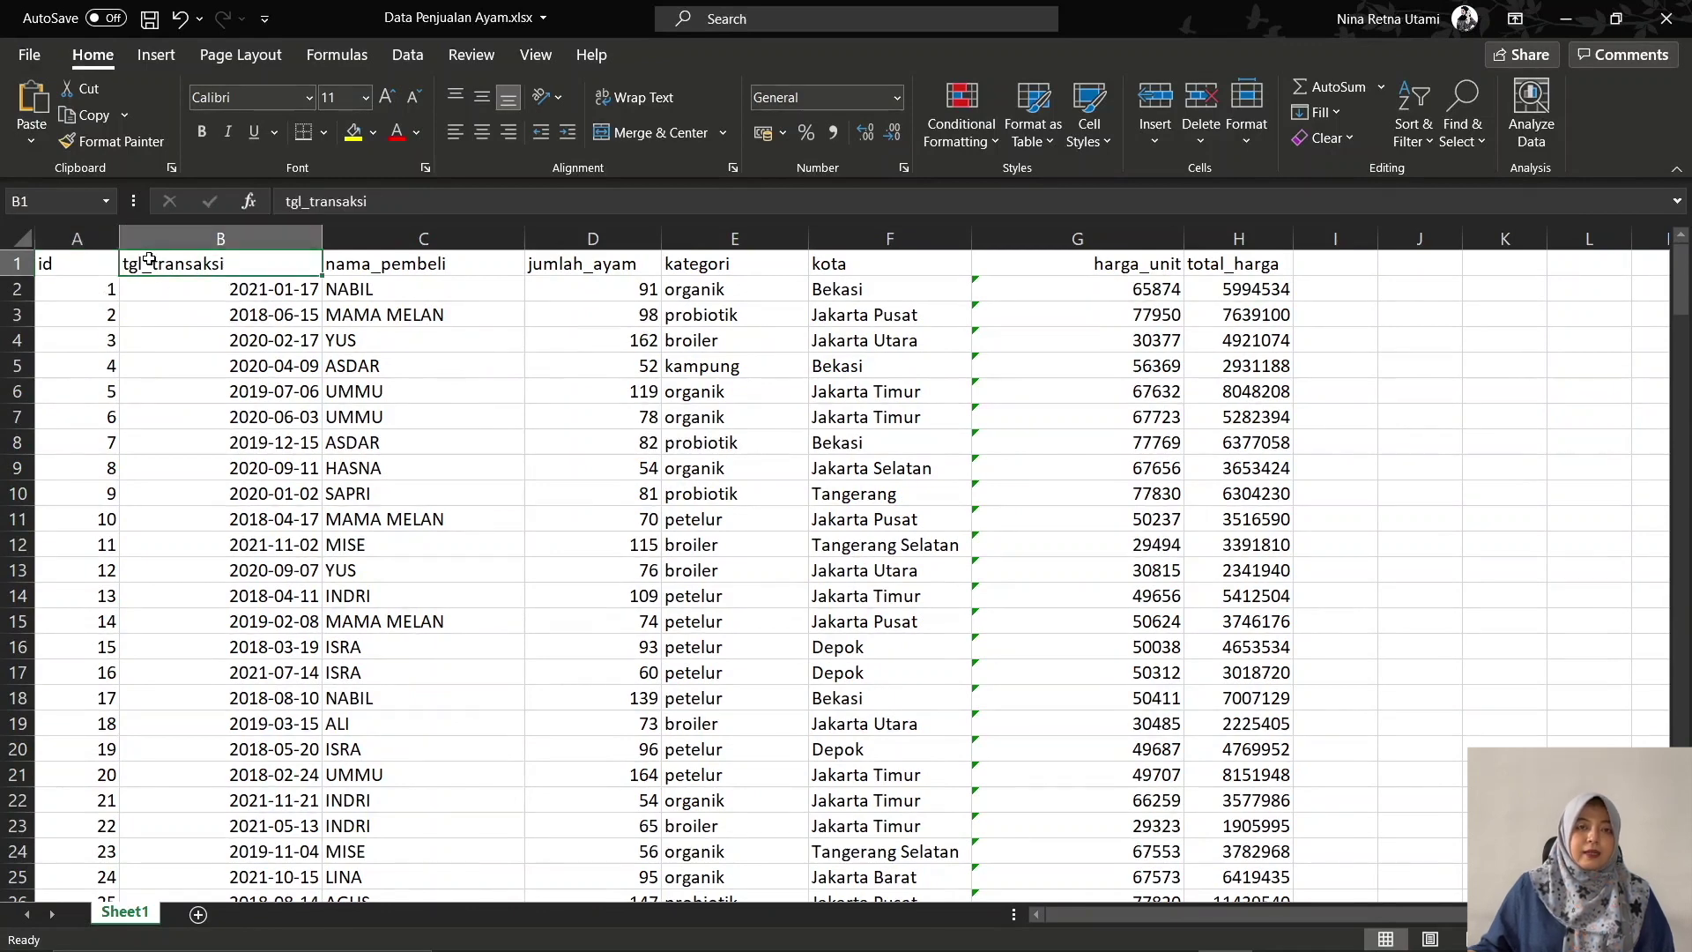
{"action": "left_click", "coordinate": [419, 267]}
{"action": "left_click", "coordinate": [646, 266]}
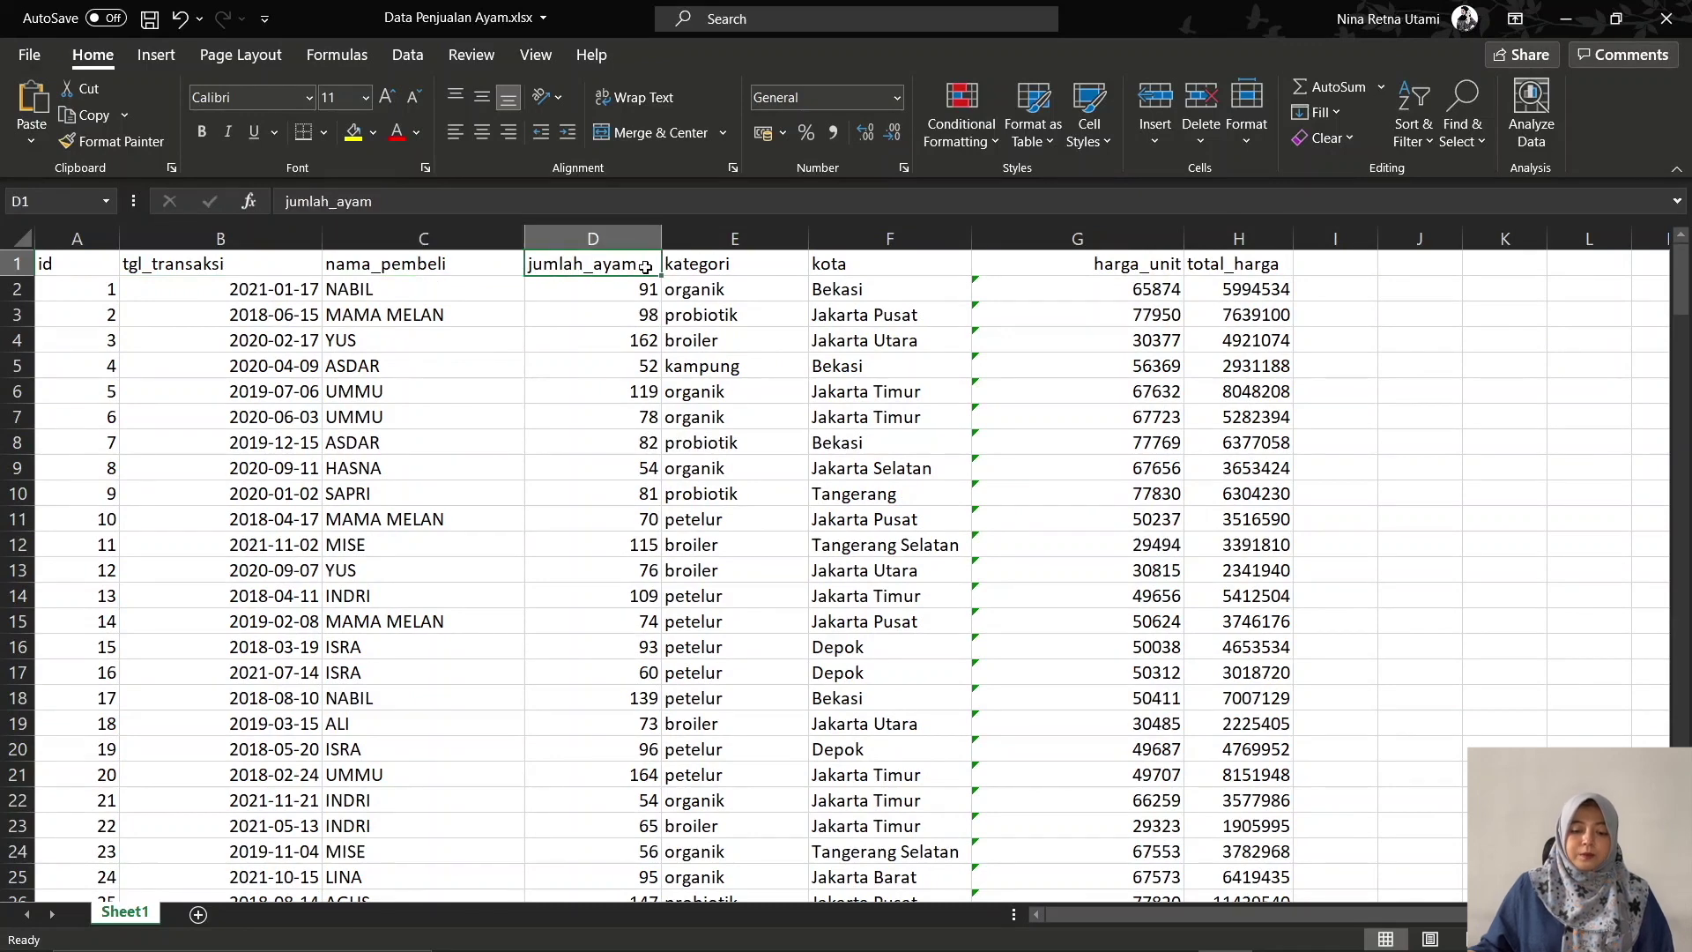
{"action": "left_click", "coordinate": [723, 269]}
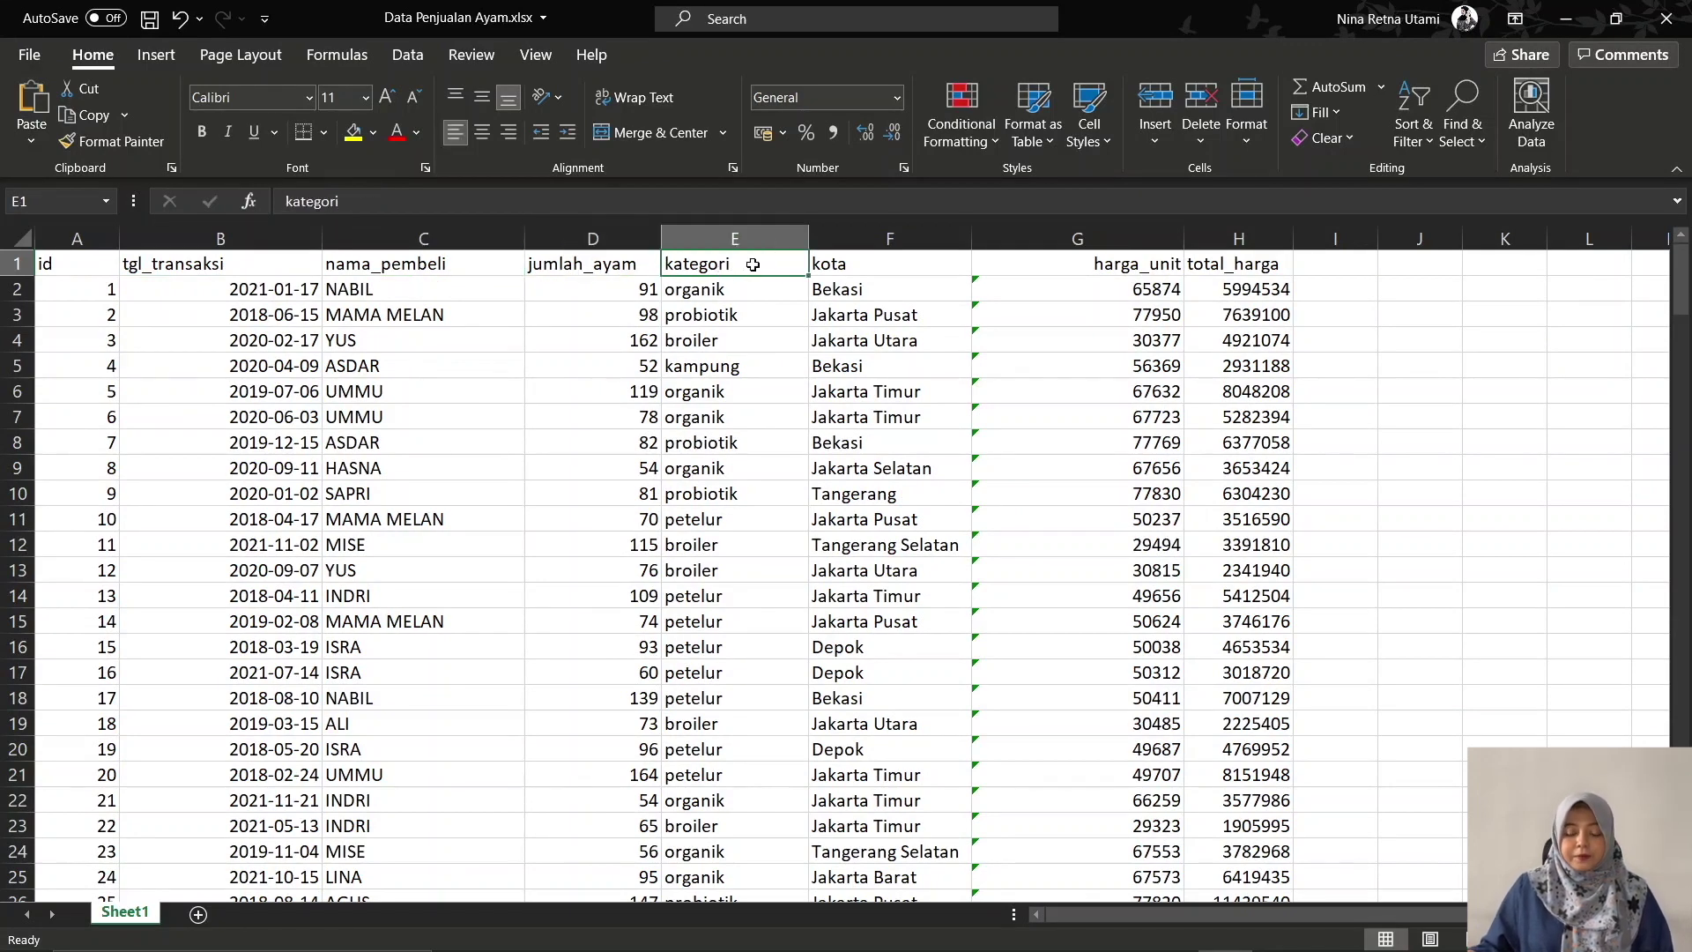
{"action": "left_click", "coordinate": [872, 268]}
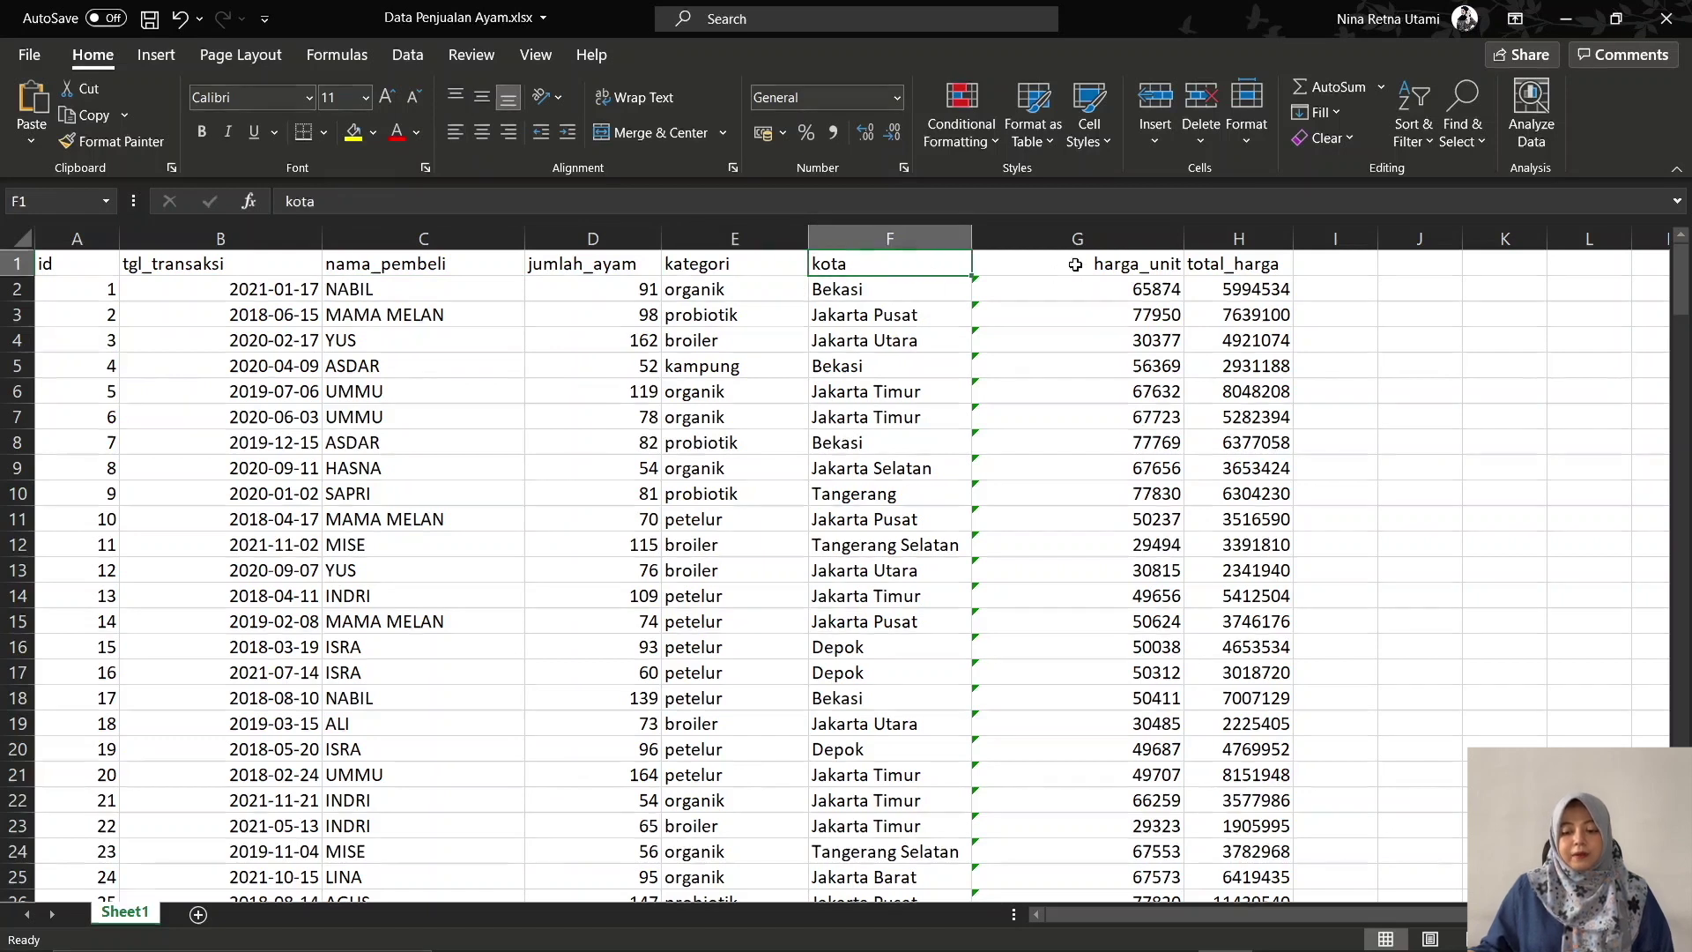
{"action": "left_click", "coordinate": [1163, 267]}
{"action": "left_click", "coordinate": [1255, 286]}
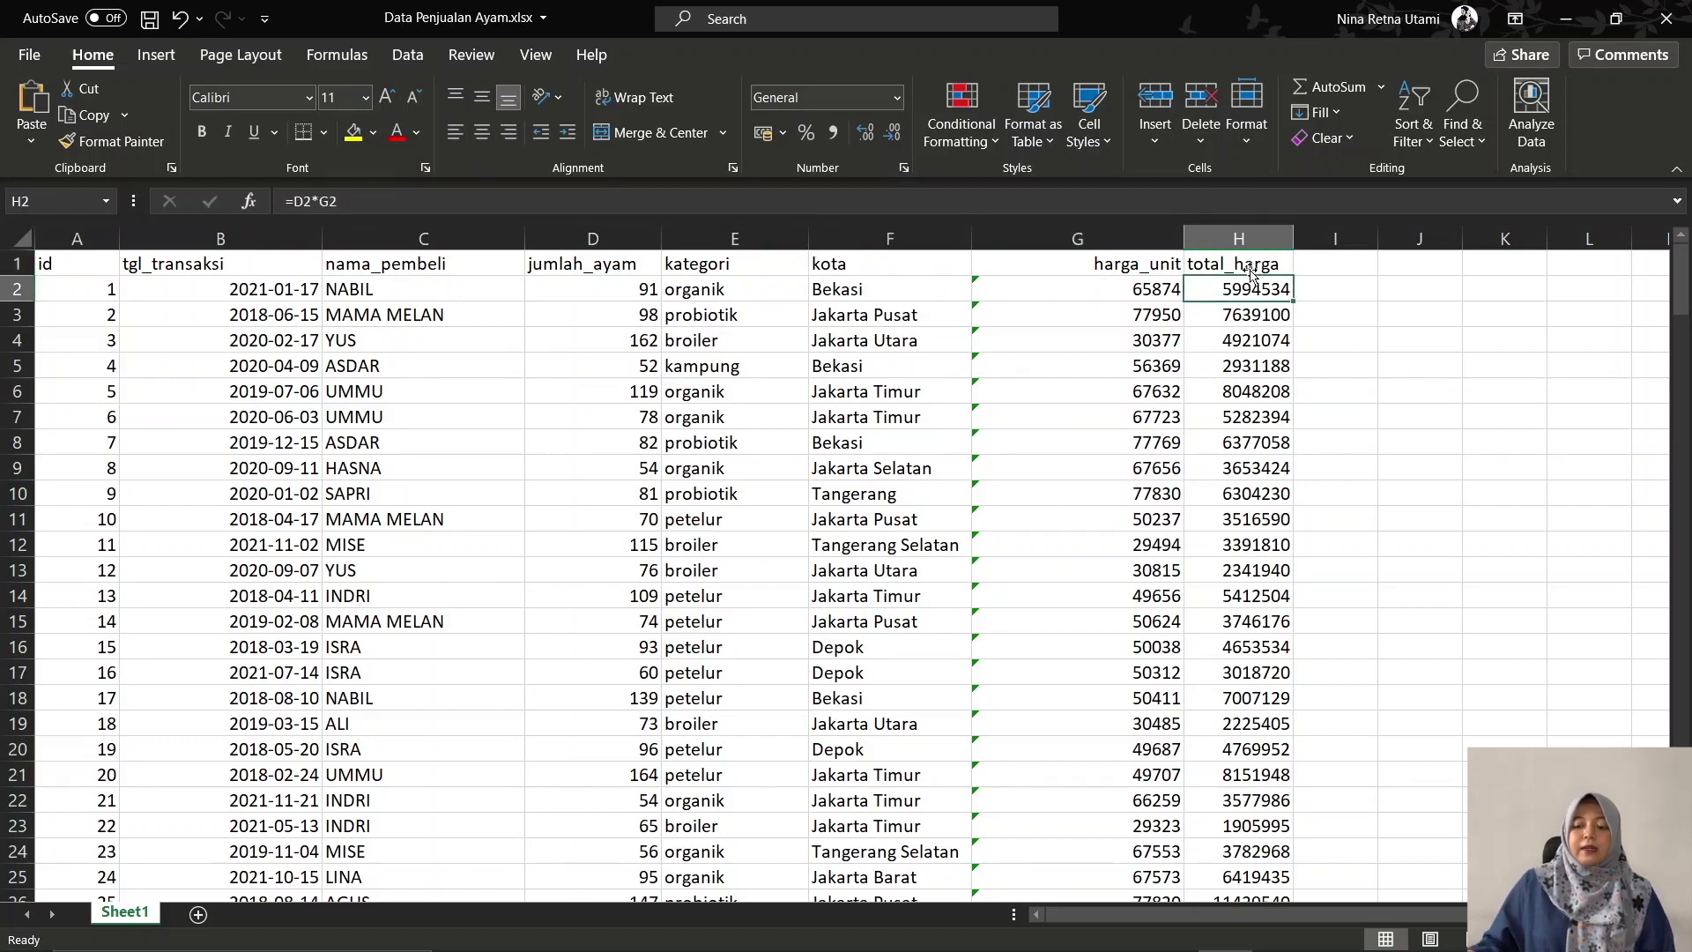
{"action": "left_click", "coordinate": [1243, 264]}
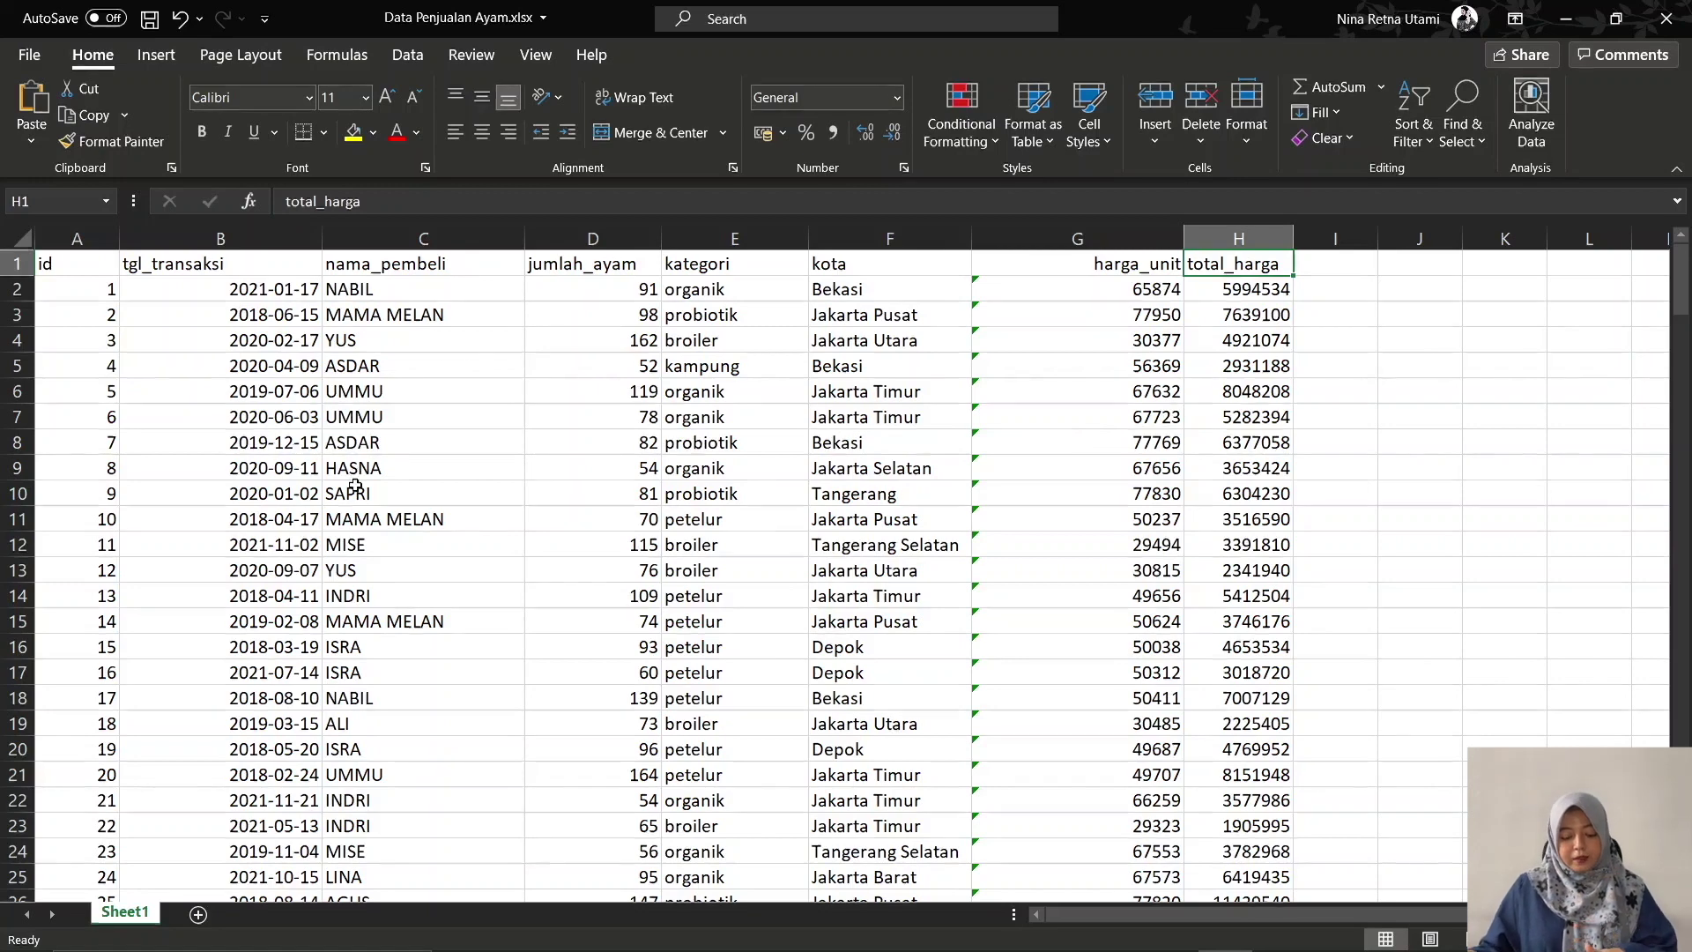
- Switch back to Power BI Desktop and try to import data from an Excel workbook
{"action": "key", "text": "alt+Tab"}
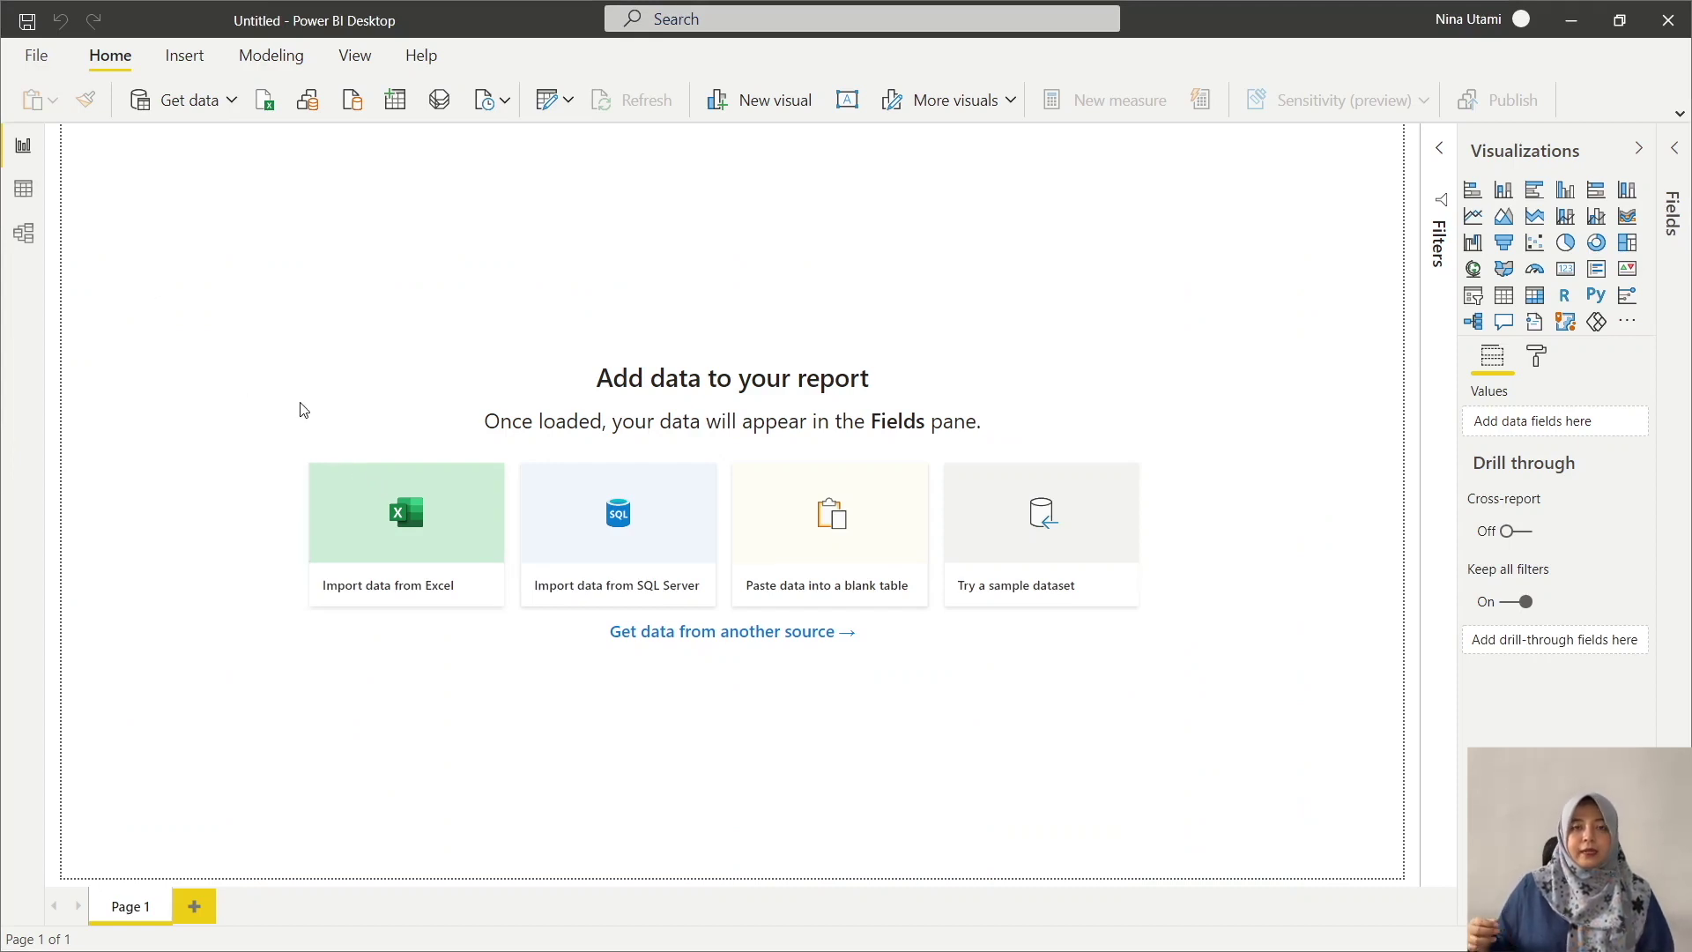
{"action": "left_click", "coordinate": [393, 571]}
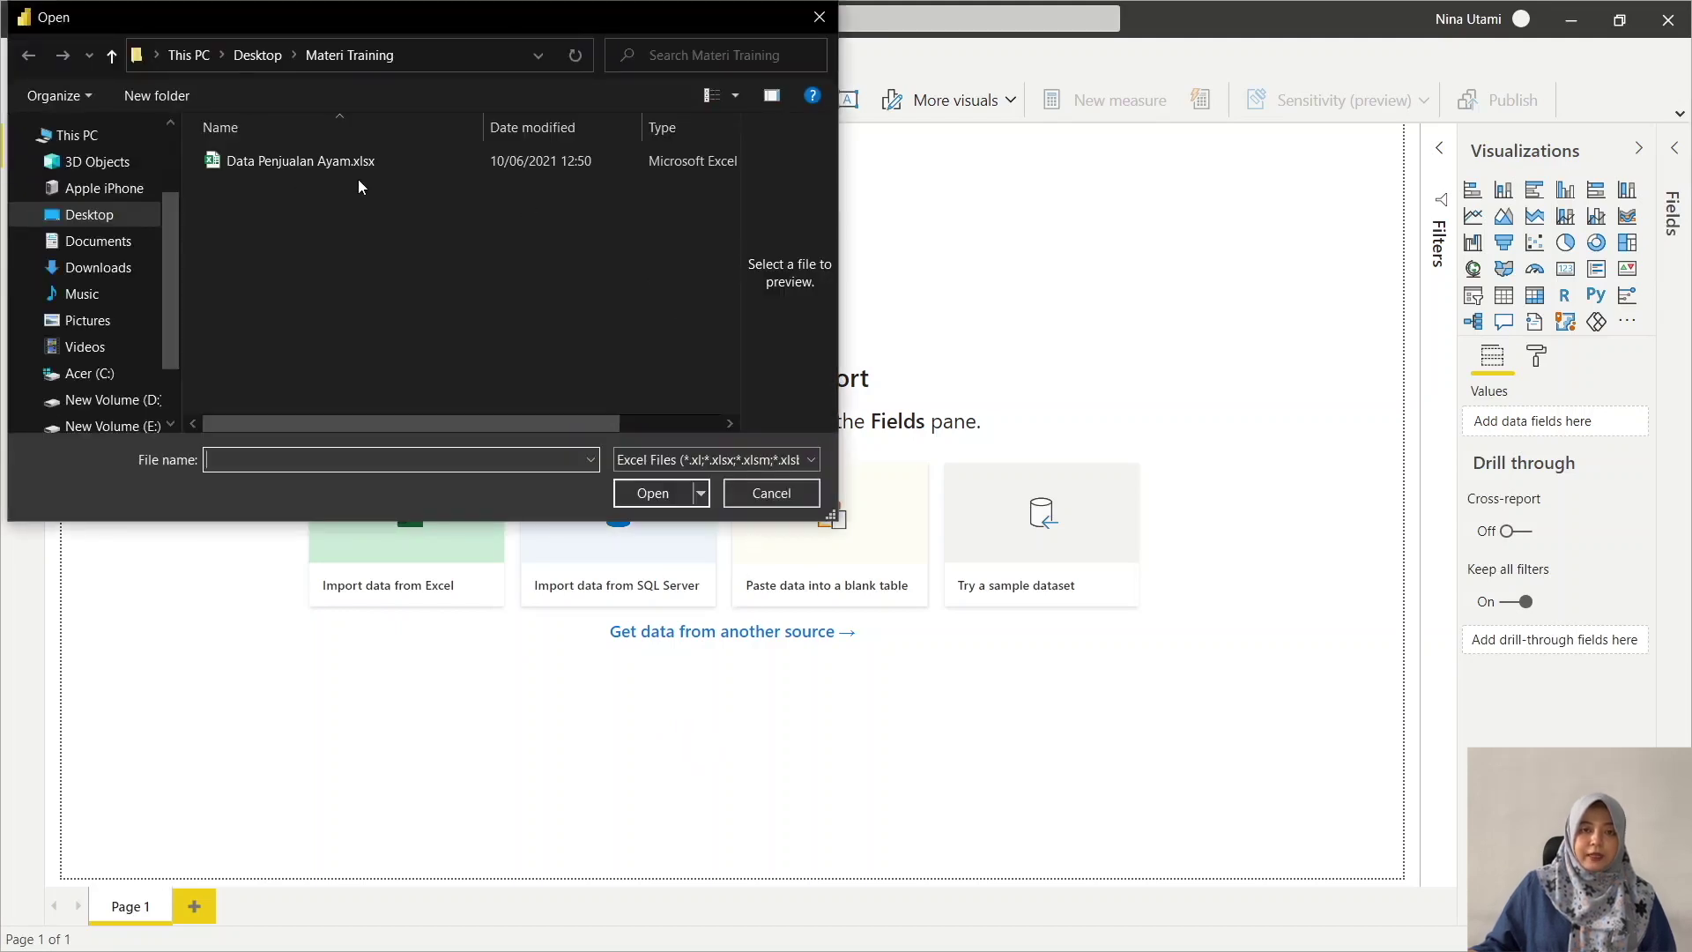
{"action": "left_click", "coordinate": [770, 492]}
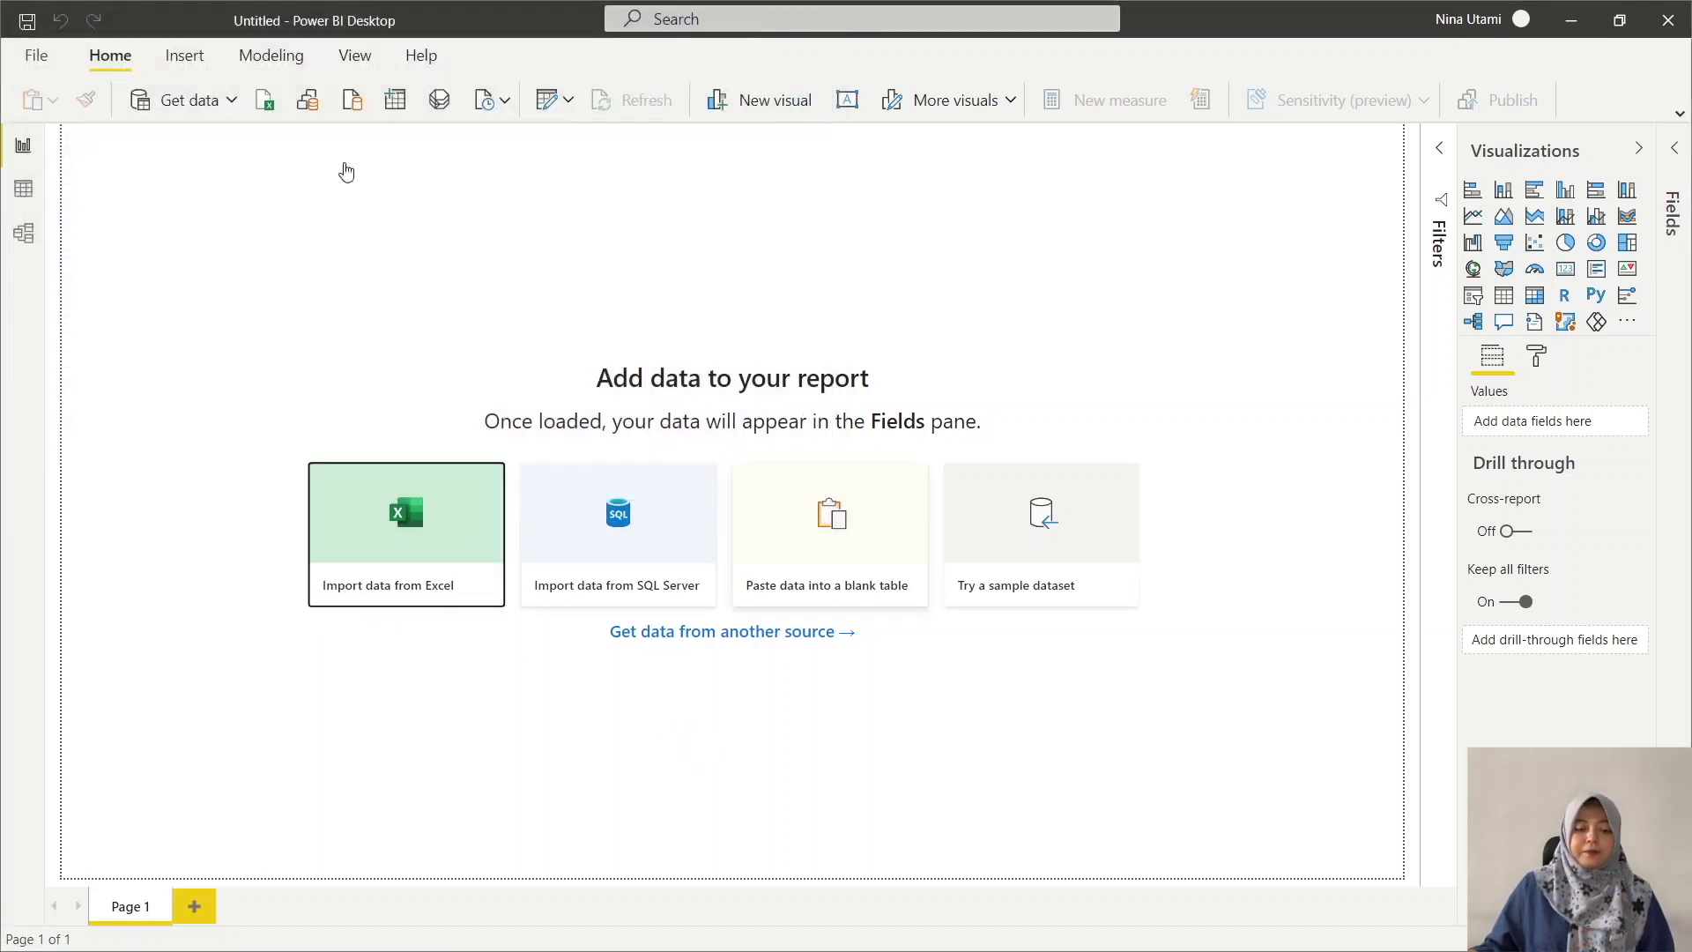
- Open the full Get Data source list and examine the data connectors available in all categories
{"action": "left_click", "coordinate": [231, 101]}
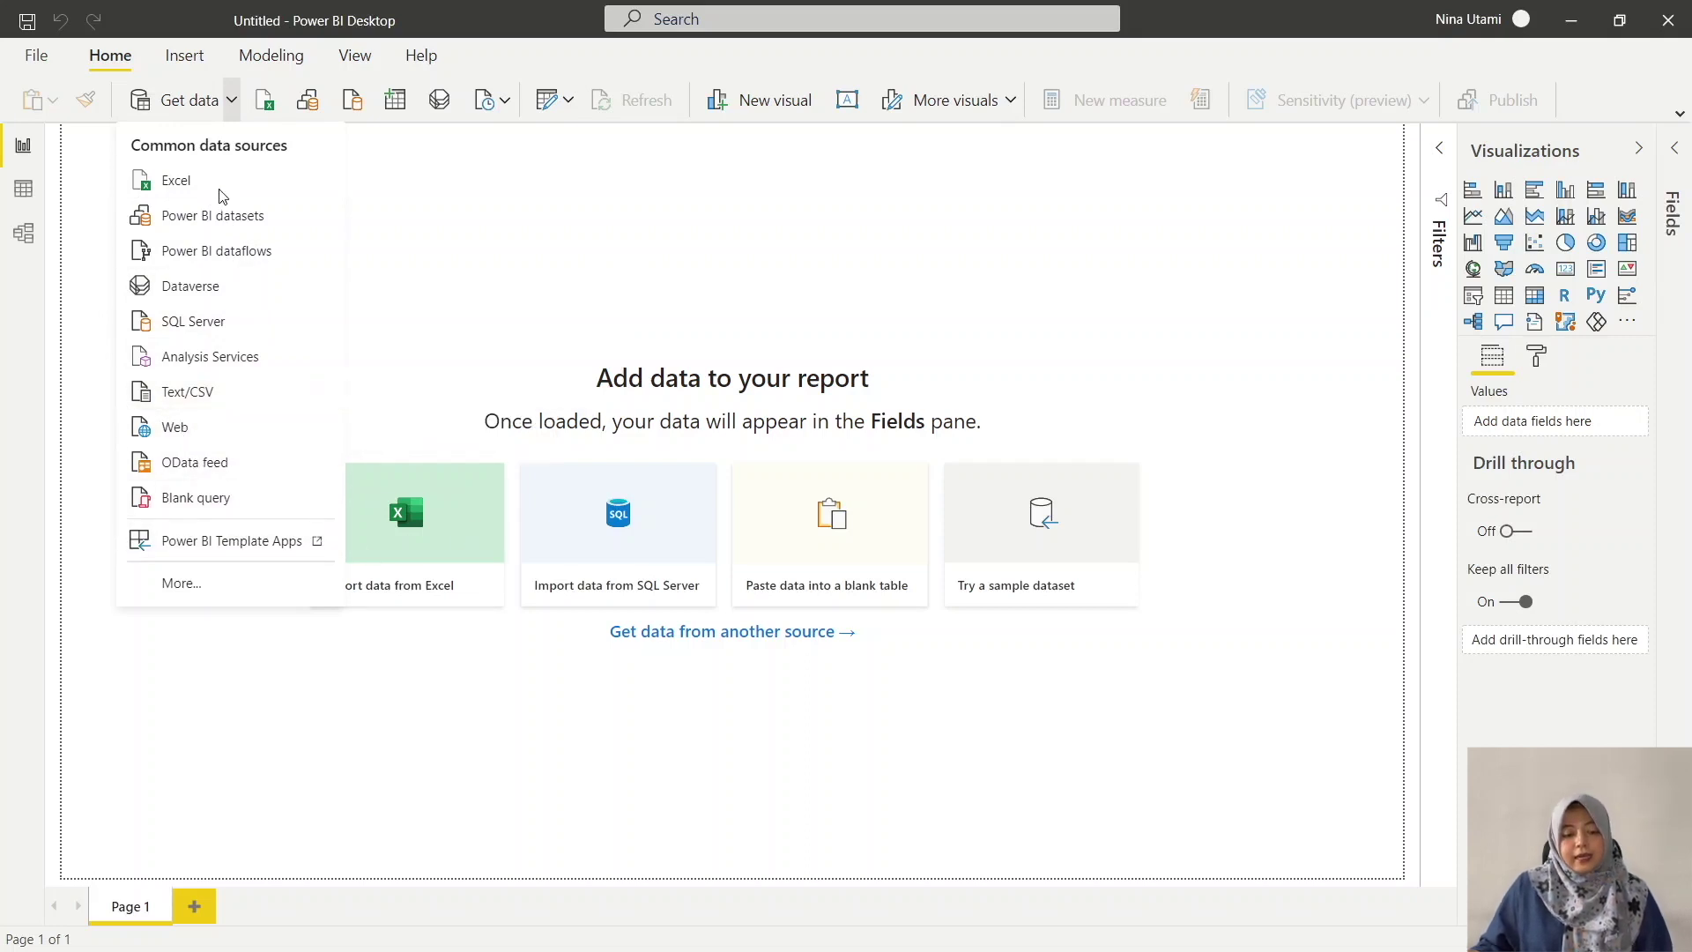
{"action": "left_click", "coordinate": [185, 586]}
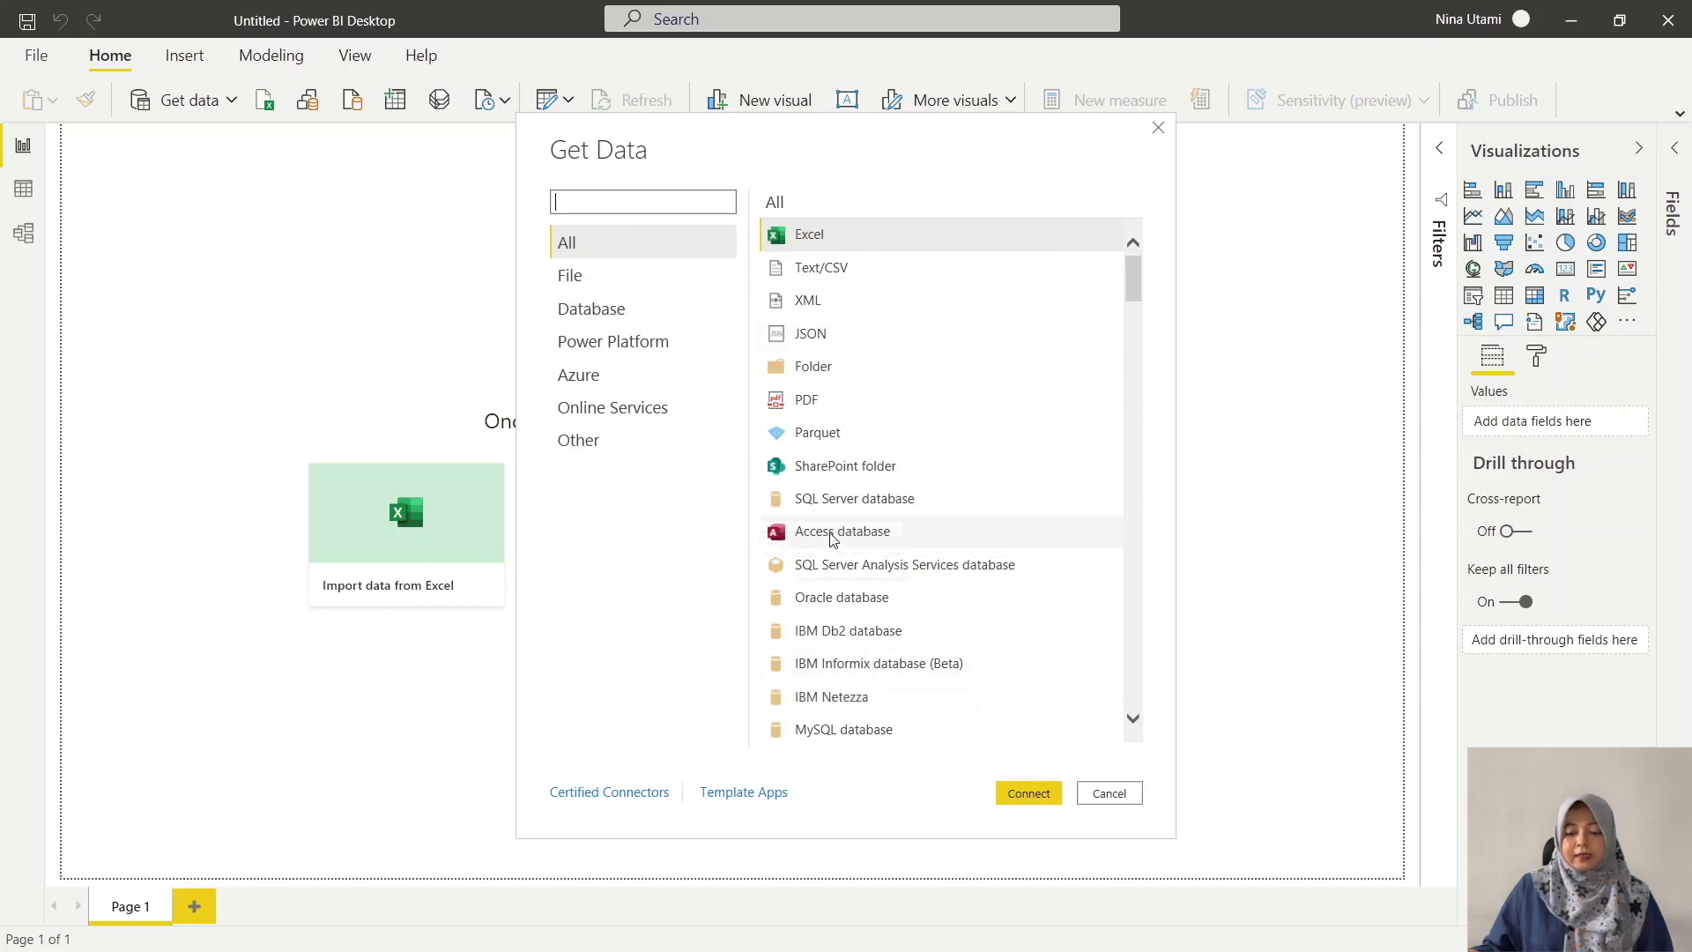
{"action": "scroll", "coordinate": [1039, 518], "scroll_direction": "down", "scroll_amount": 3}
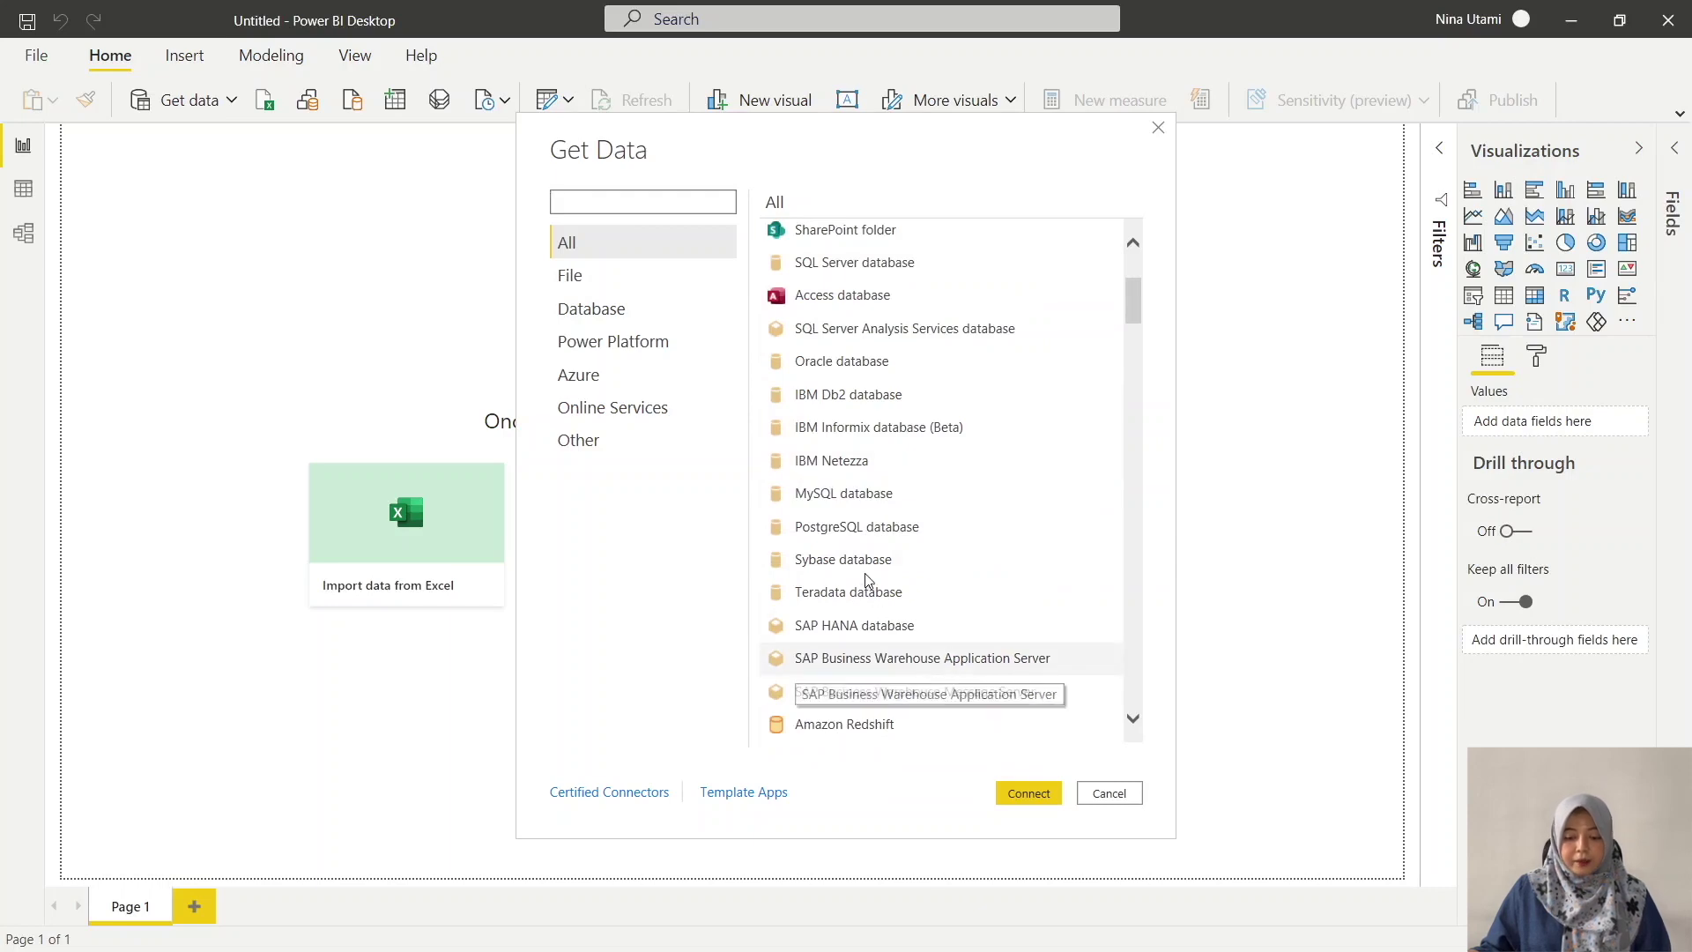
{"action": "scroll", "coordinate": [849, 526], "scroll_direction": "down", "scroll_amount": 15}
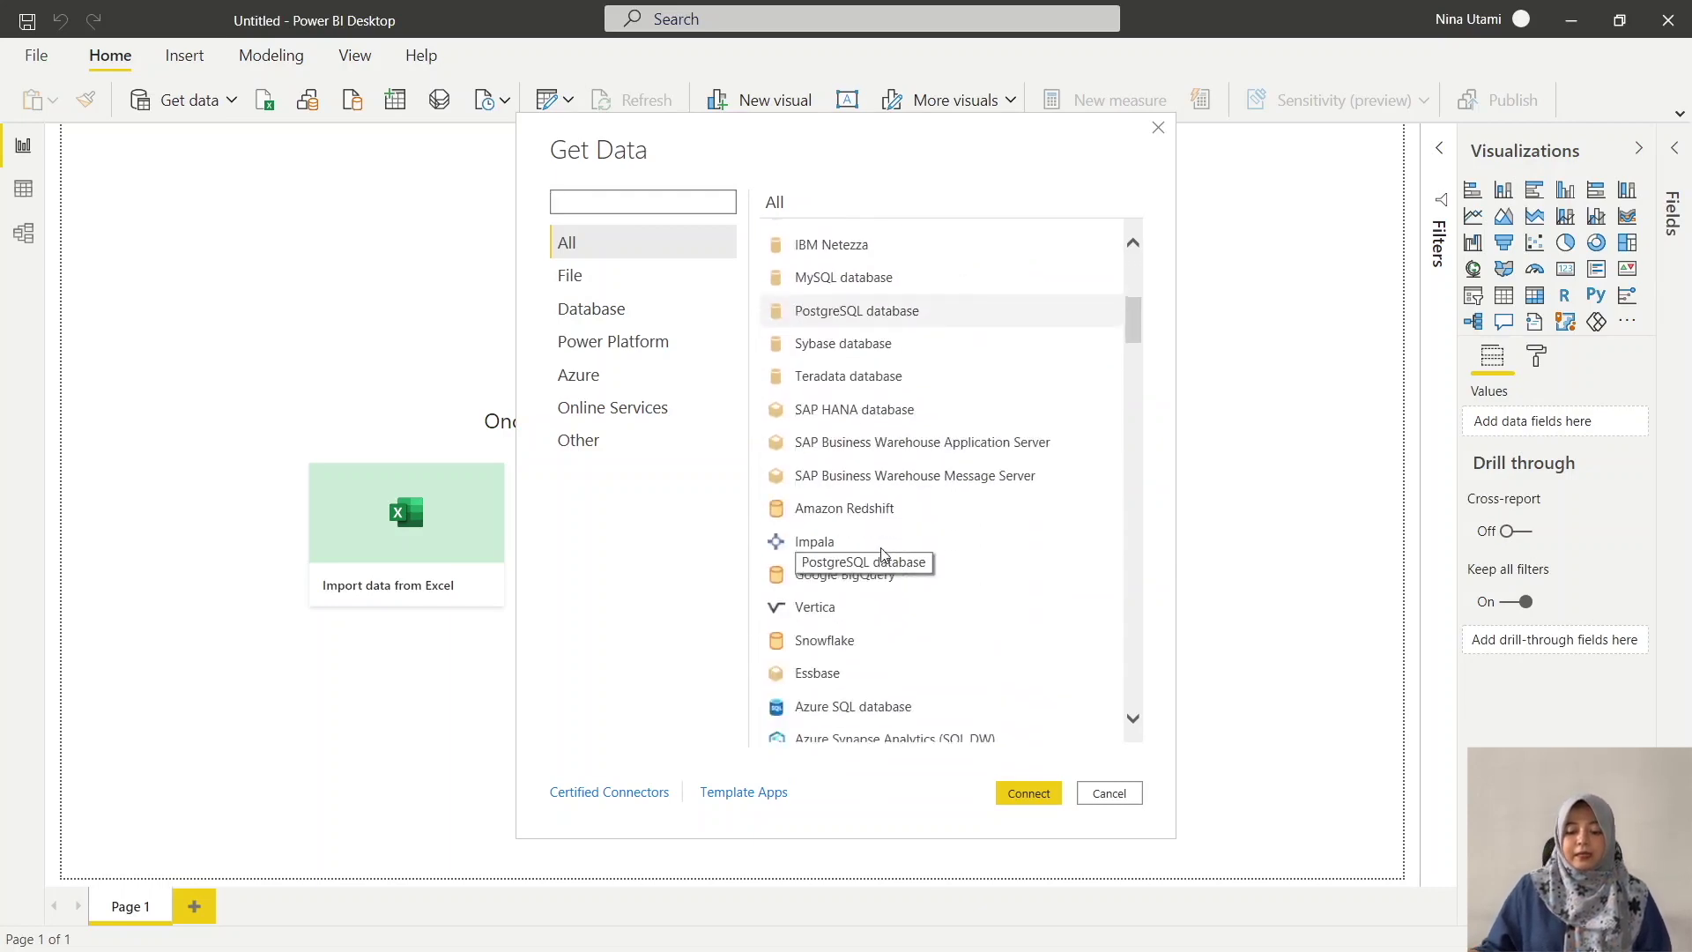
{"action": "scroll", "coordinate": [921, 455], "scroll_direction": "down", "scroll_amount": 20}
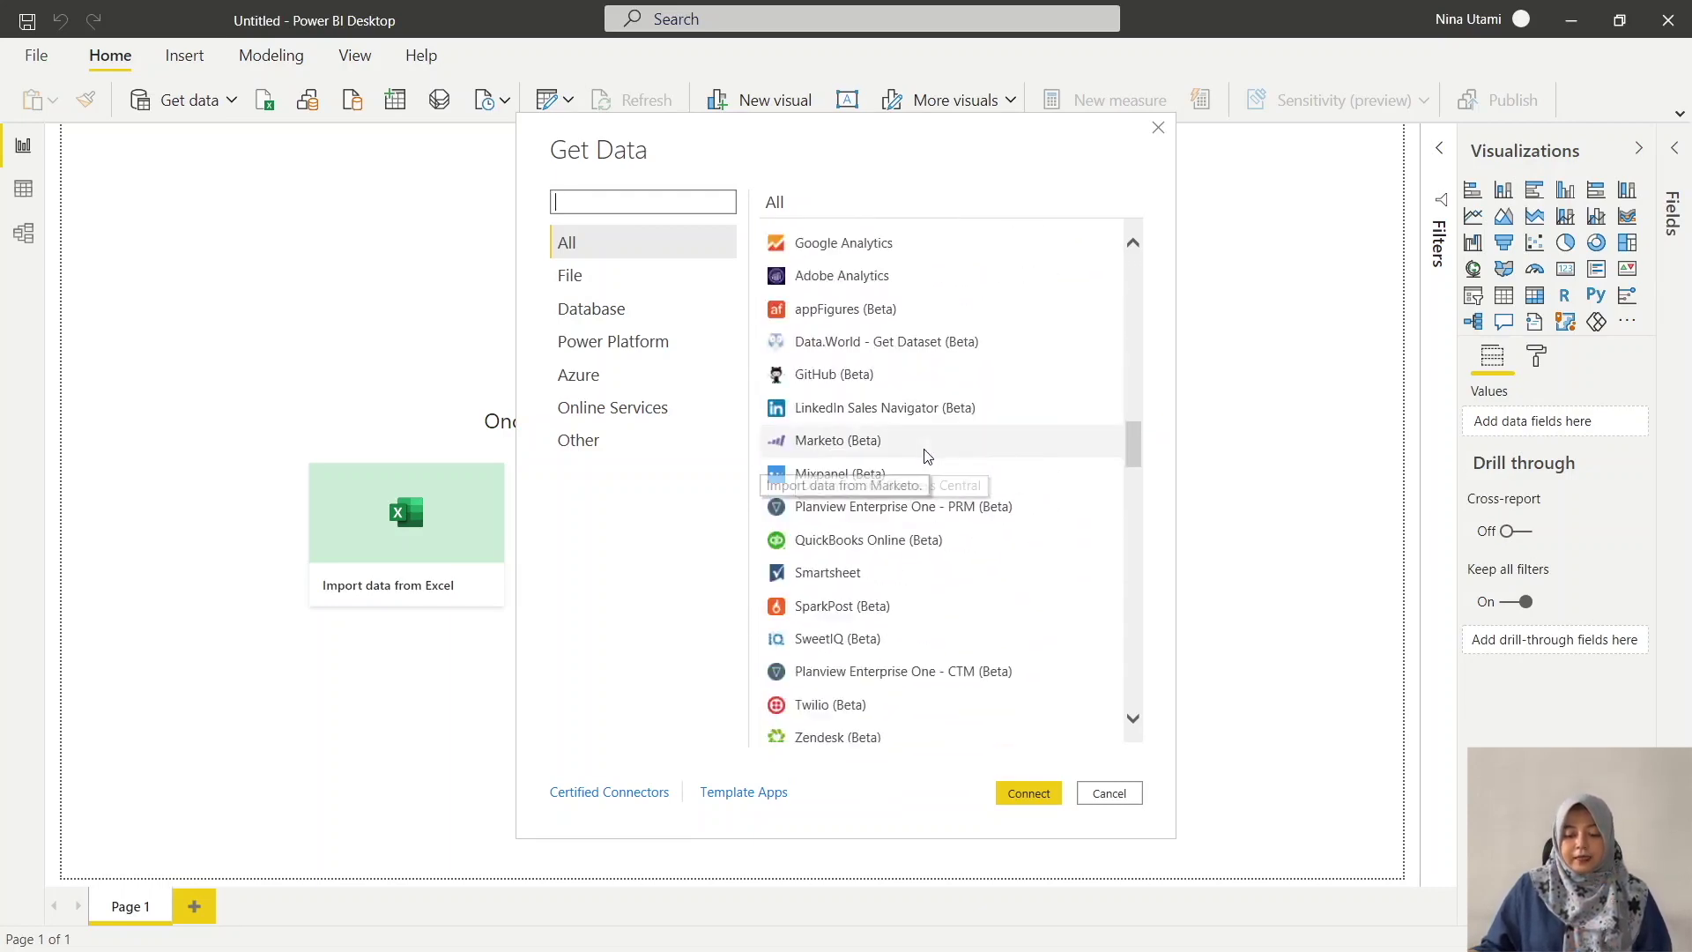
{"action": "scroll", "coordinate": [935, 474], "scroll_direction": "down", "scroll_amount": 8}
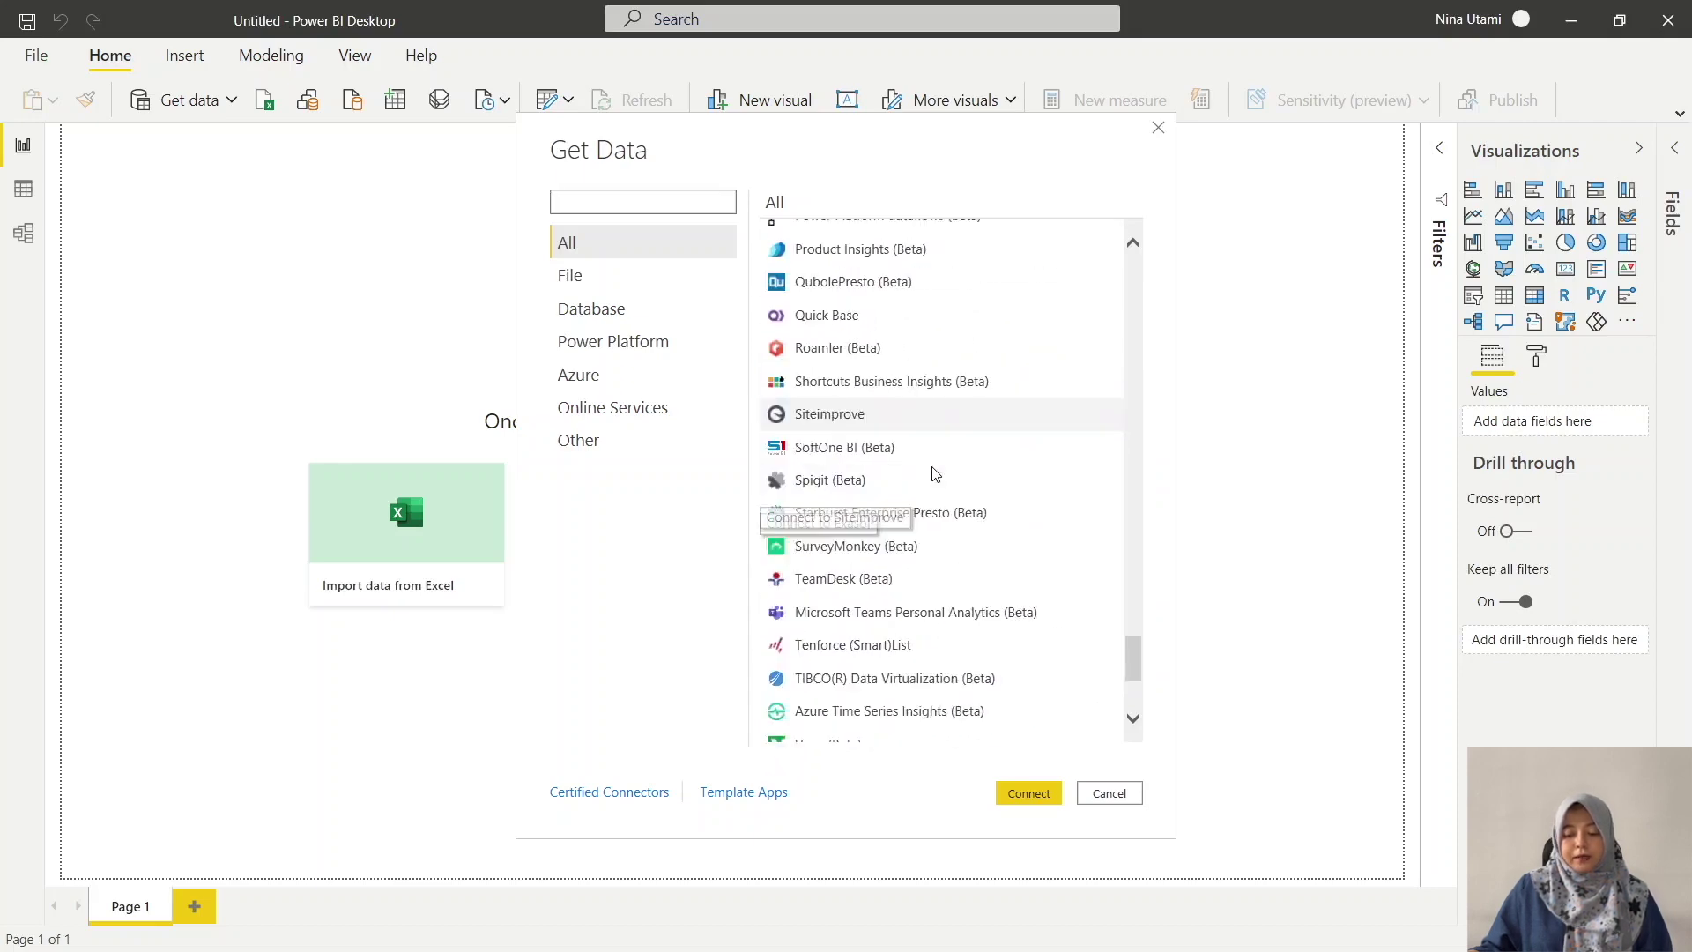
{"action": "scroll", "coordinate": [937, 480], "scroll_direction": "up", "scroll_amount": 10}
{"action": "scroll", "coordinate": [936, 487], "scroll_direction": "up", "scroll_amount": 6}
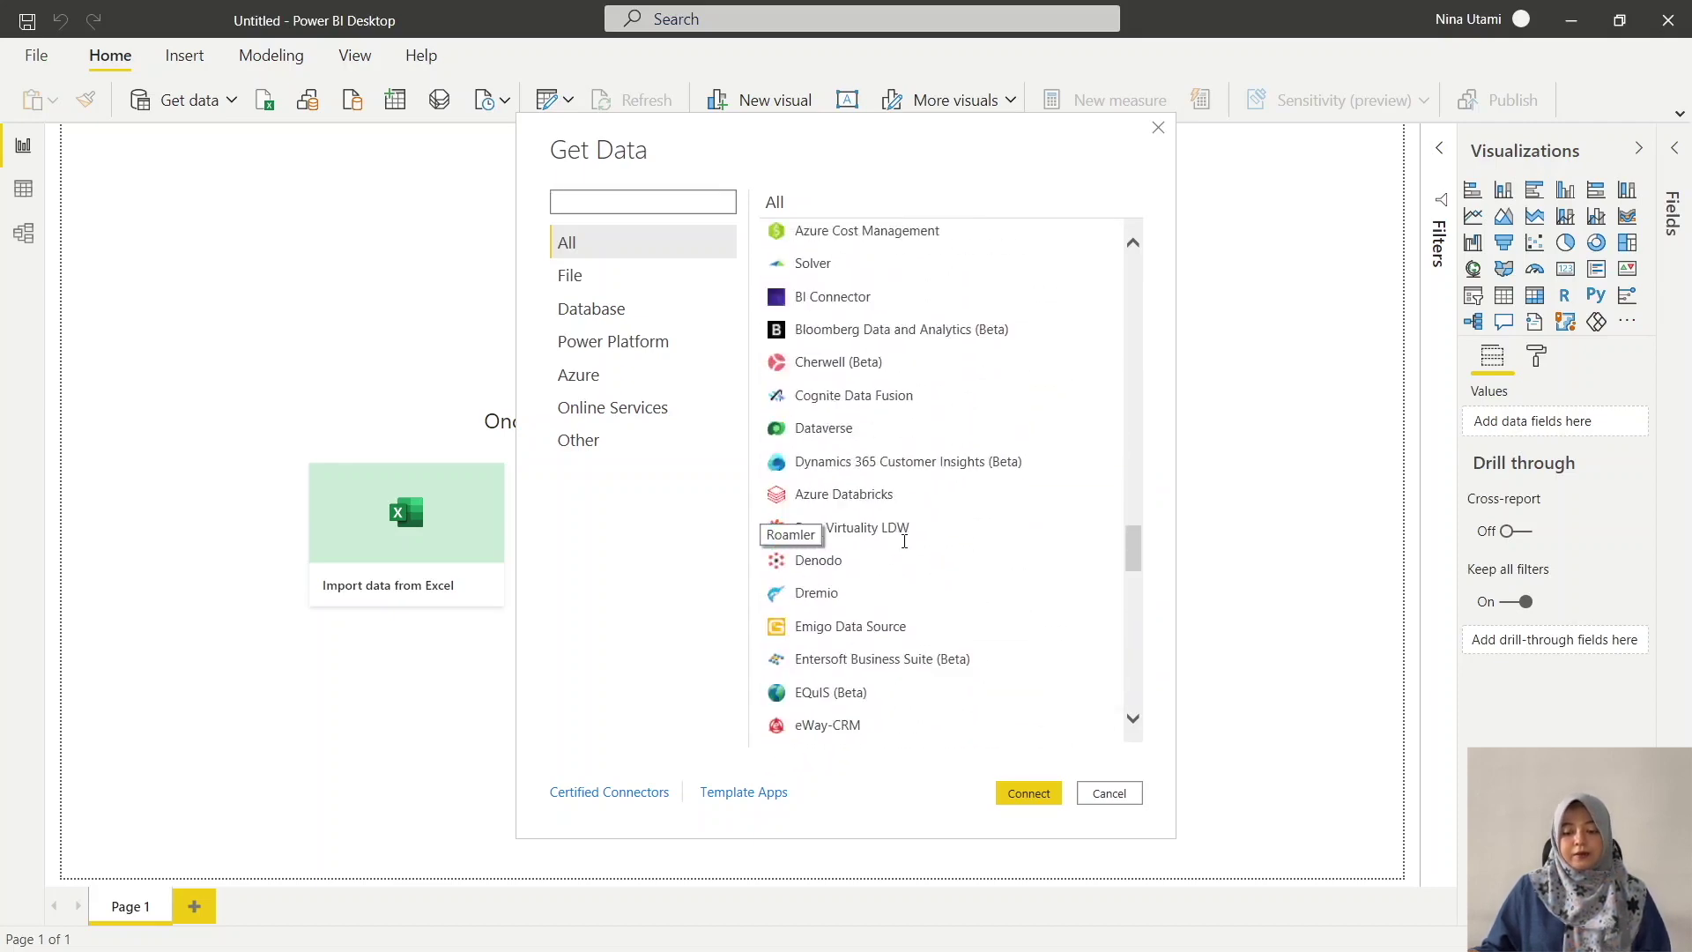
{"action": "scroll", "coordinate": [899, 489], "scroll_direction": "down", "scroll_amount": 14}
{"action": "scroll", "coordinate": [899, 489], "scroll_direction": "down", "scroll_amount": 5}
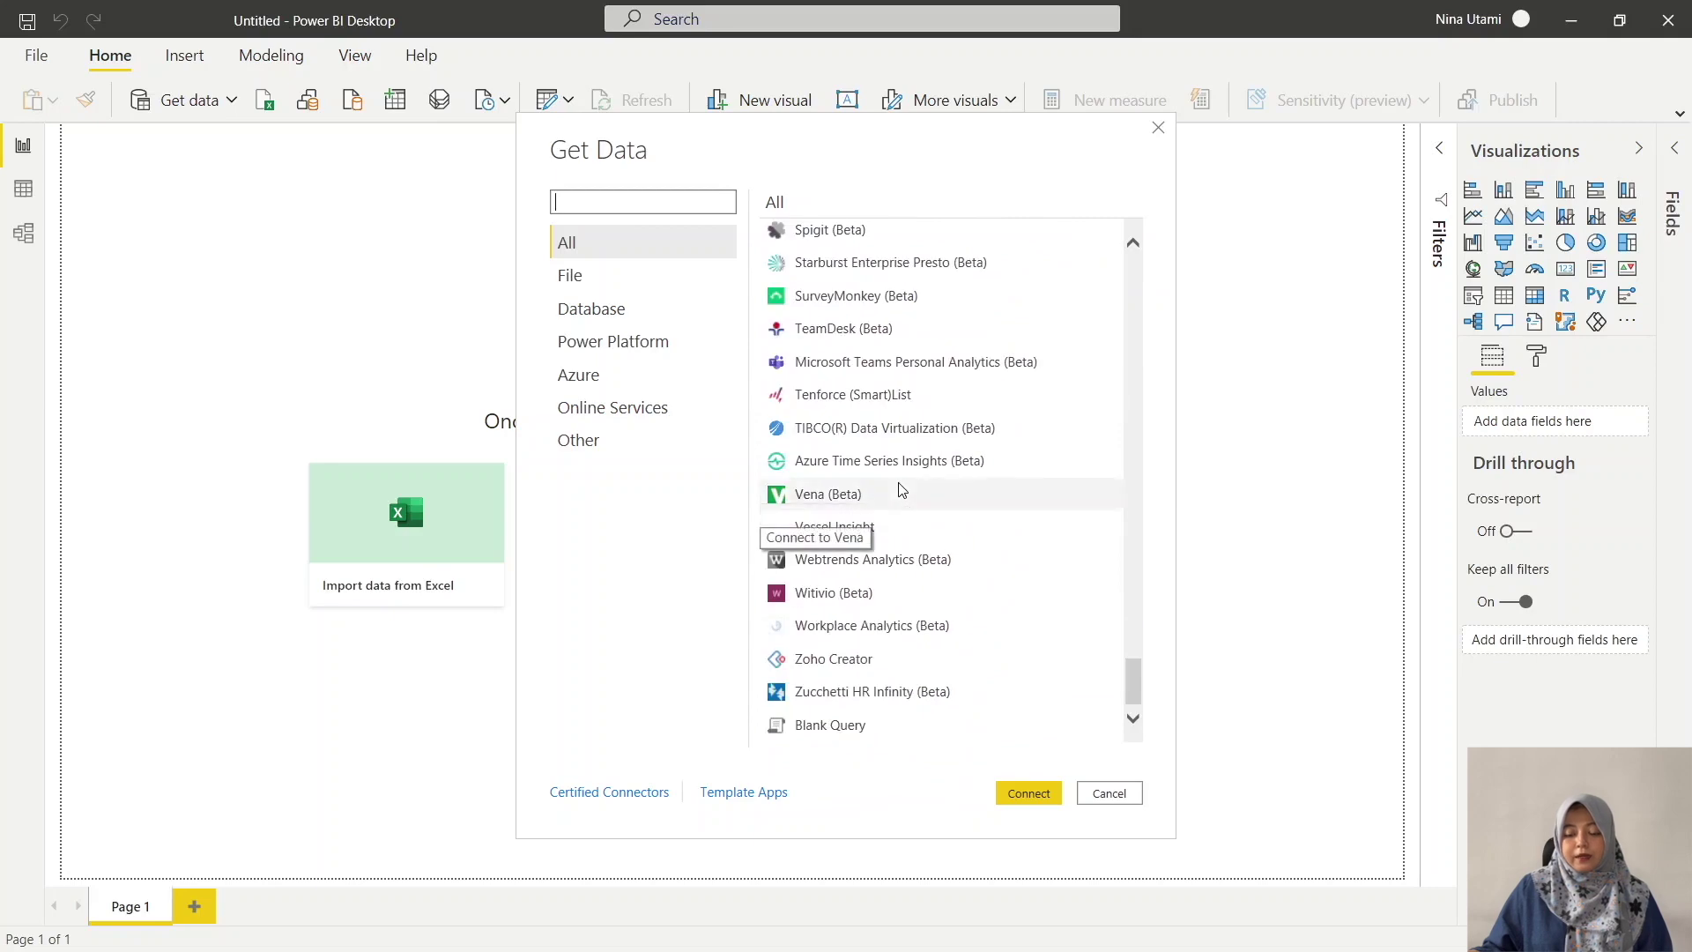
{"action": "scroll", "coordinate": [1002, 515], "scroll_direction": "up", "scroll_amount": 5}
{"action": "scroll", "coordinate": [1000, 502], "scroll_direction": "up", "scroll_amount": 10}
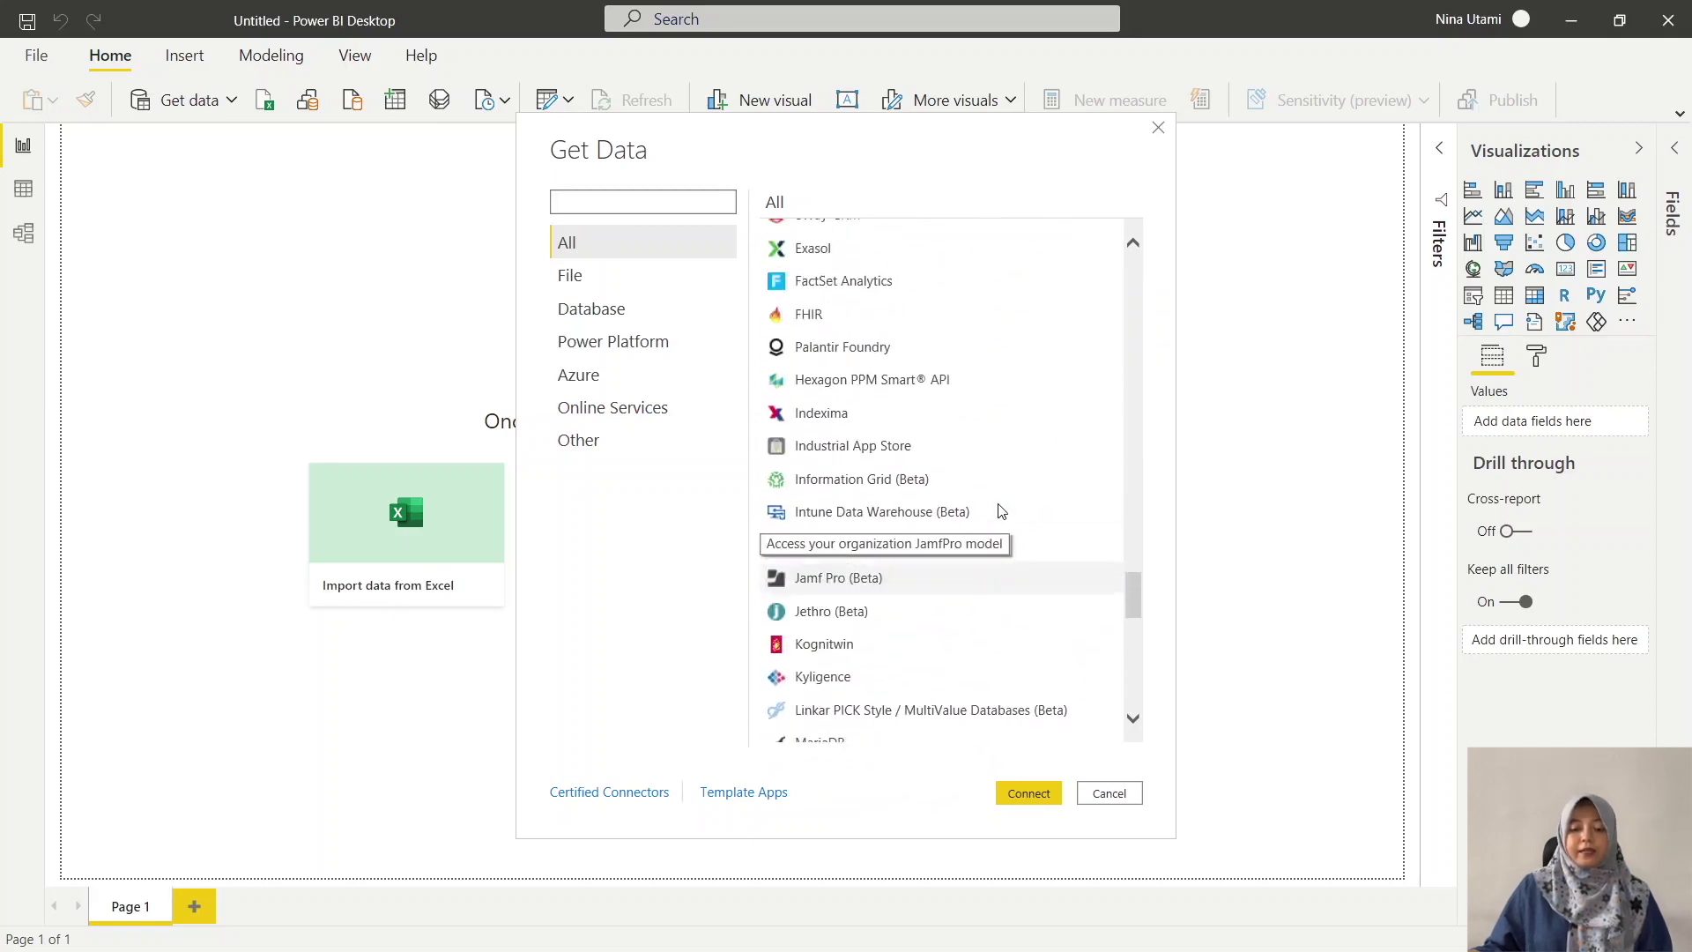
{"action": "scroll", "coordinate": [993, 481], "scroll_direction": "up", "scroll_amount": 12}
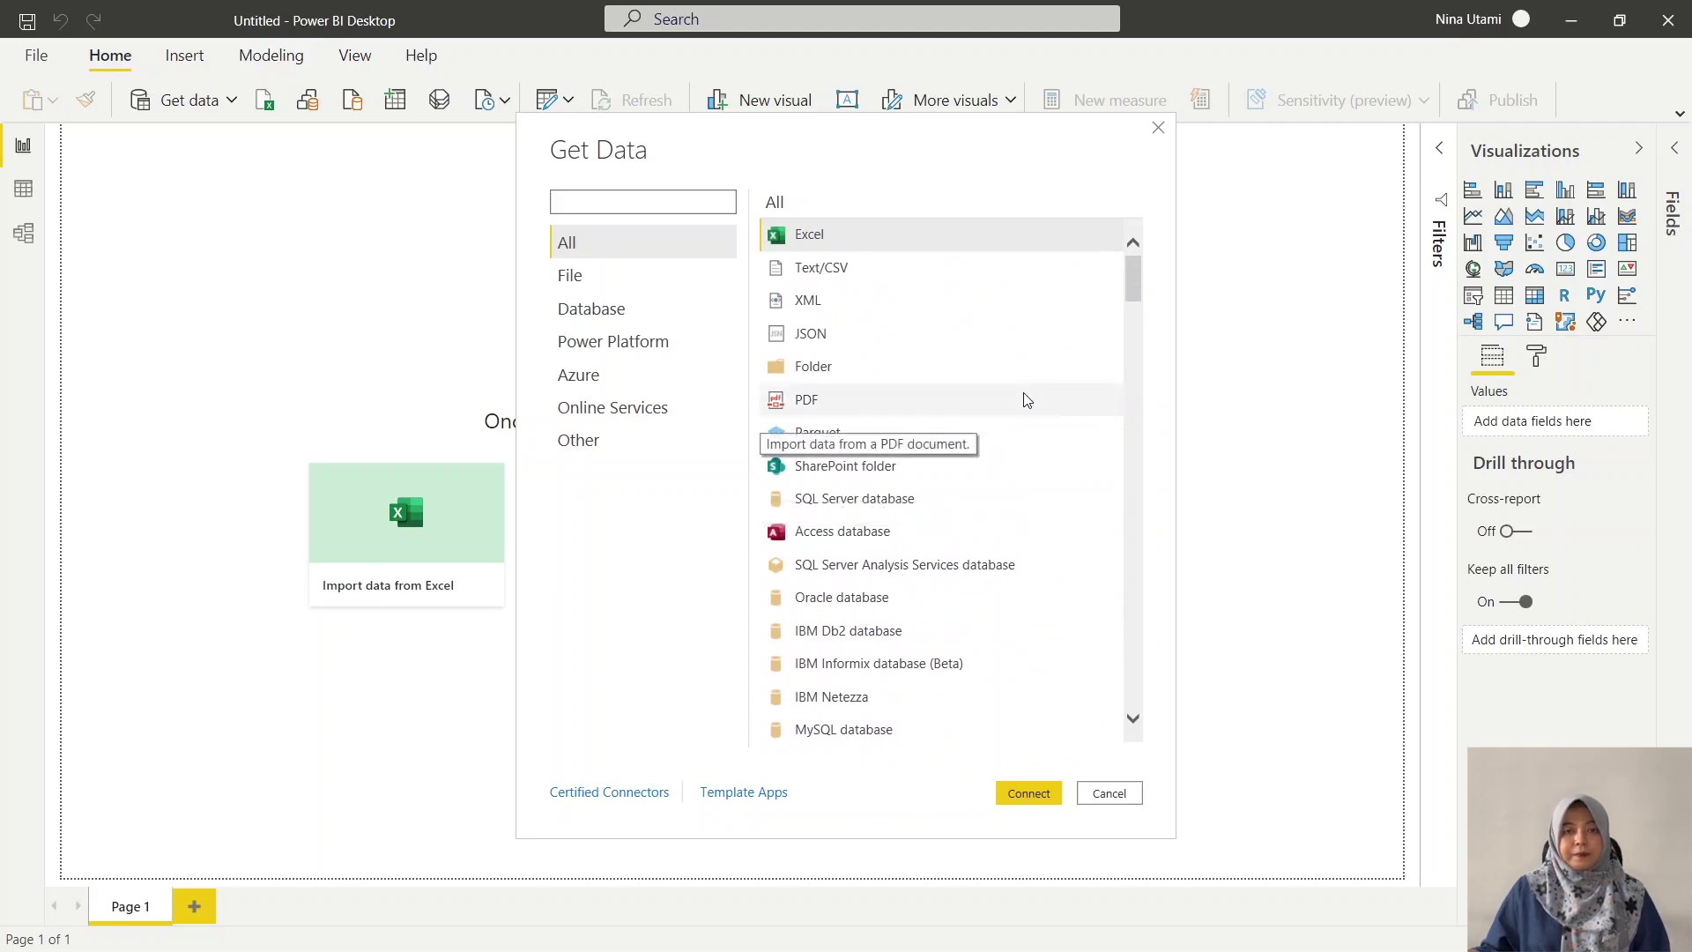
- Connect to an Excel data source using the file Data Penjualan Ayam.xlsx from the Materi Training folder
{"action": "left_click", "coordinate": [837, 236]}
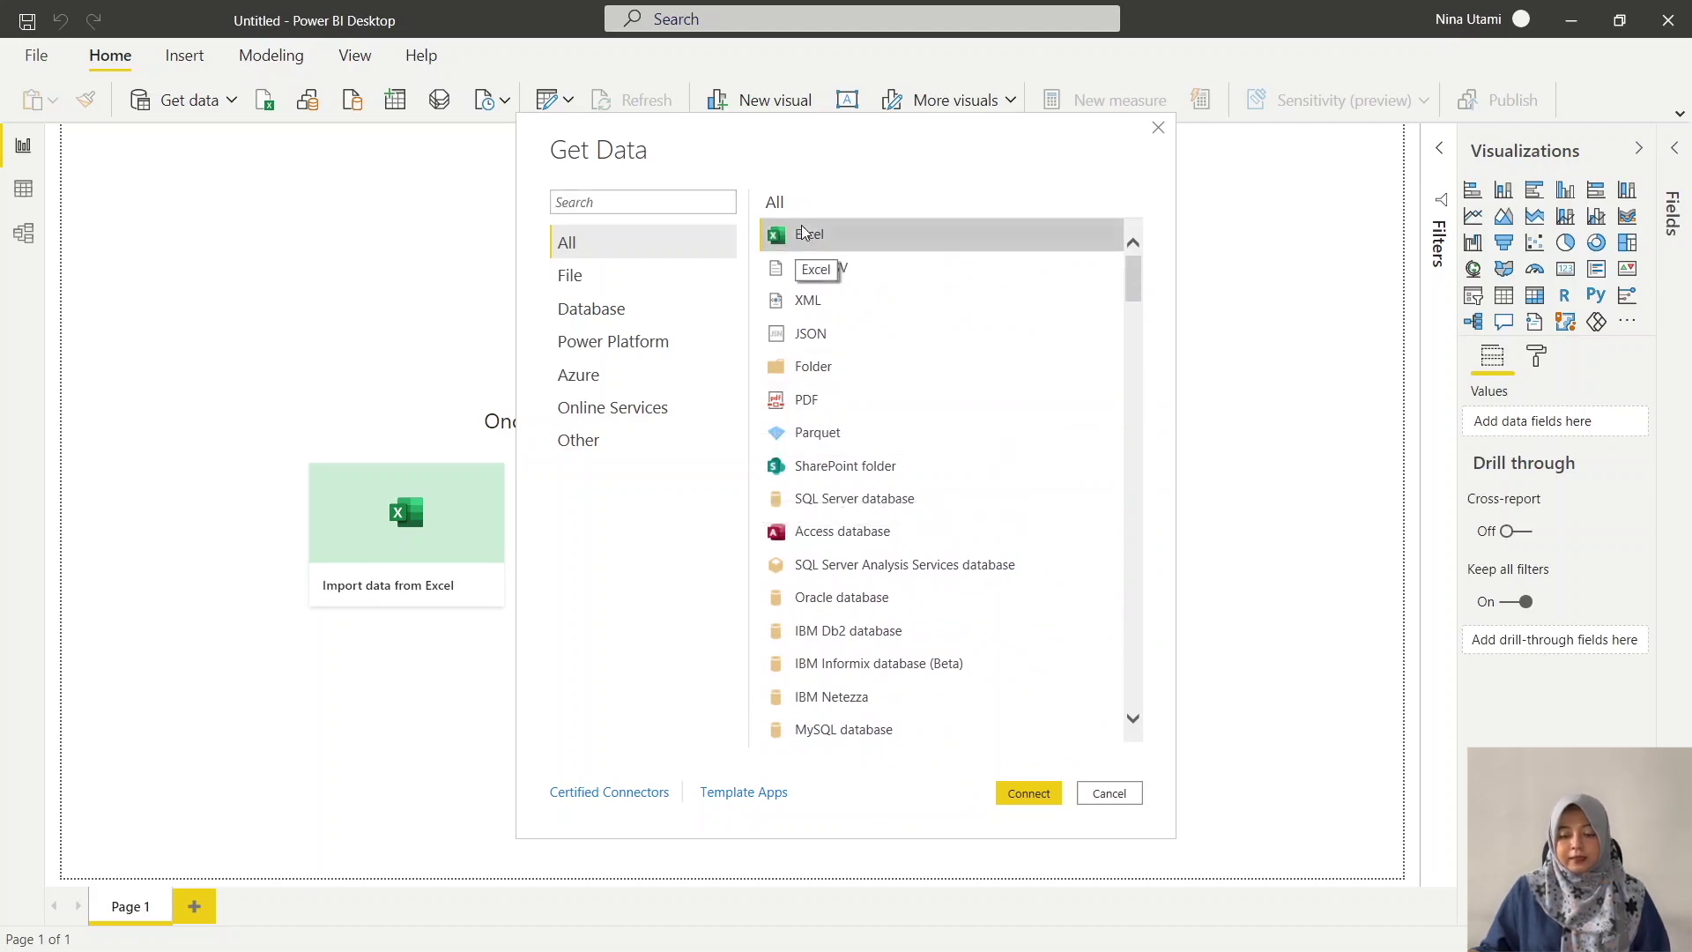
{"action": "left_click", "coordinate": [1026, 794]}
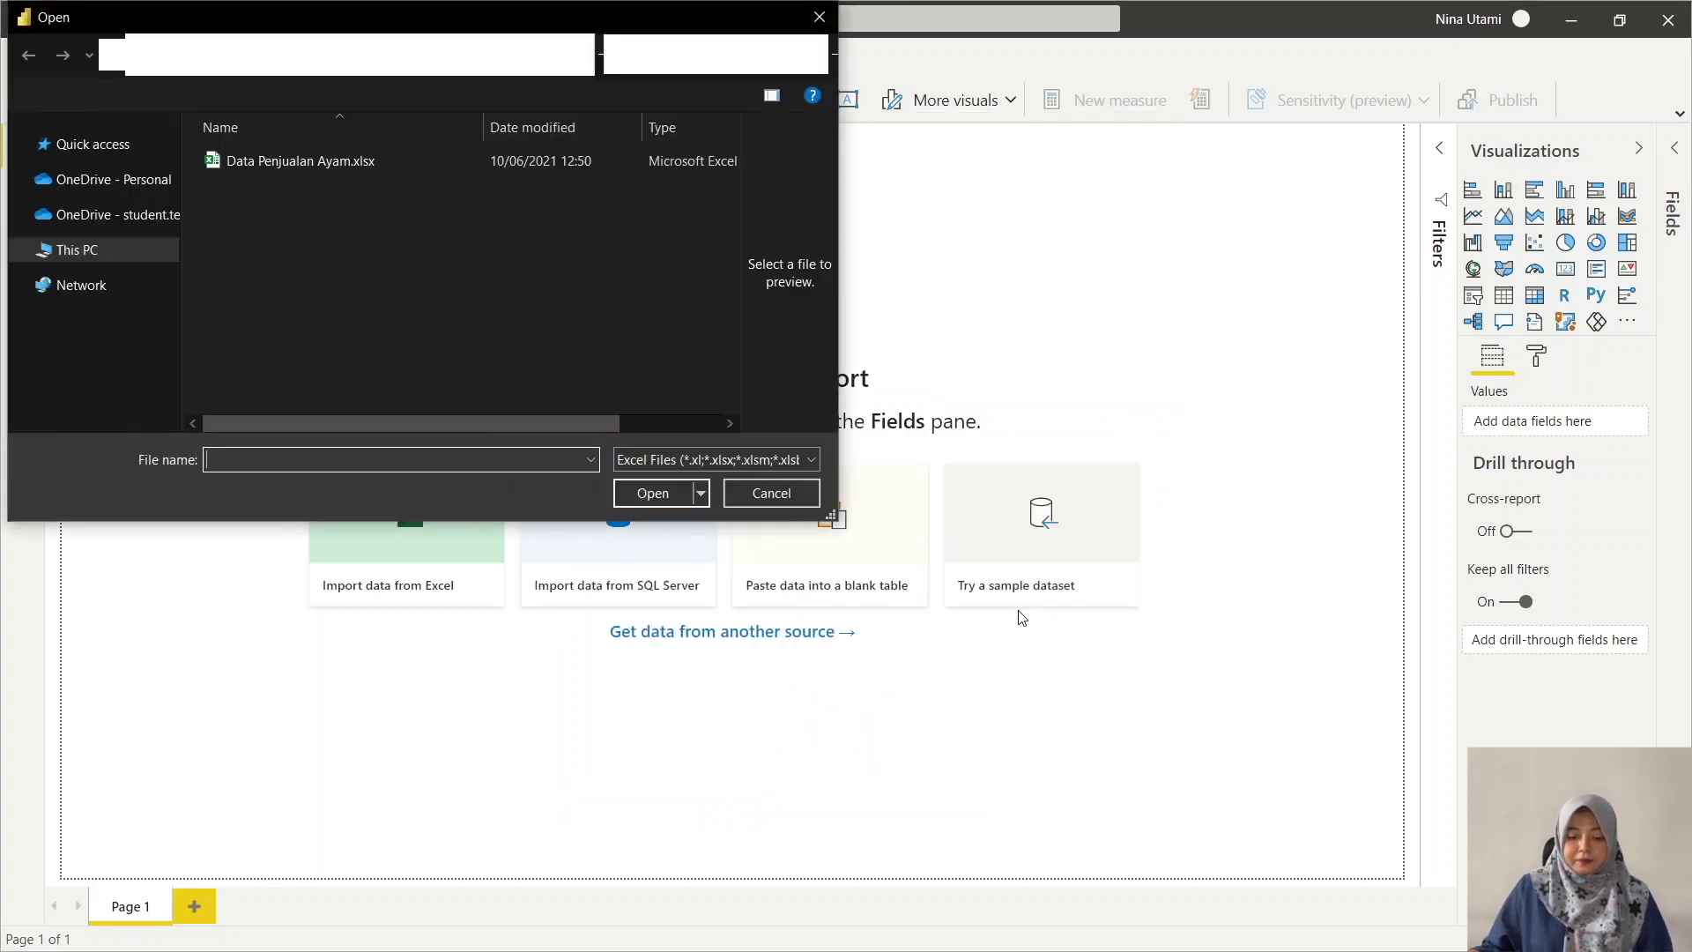
{"action": "left_click", "coordinate": [280, 159]}
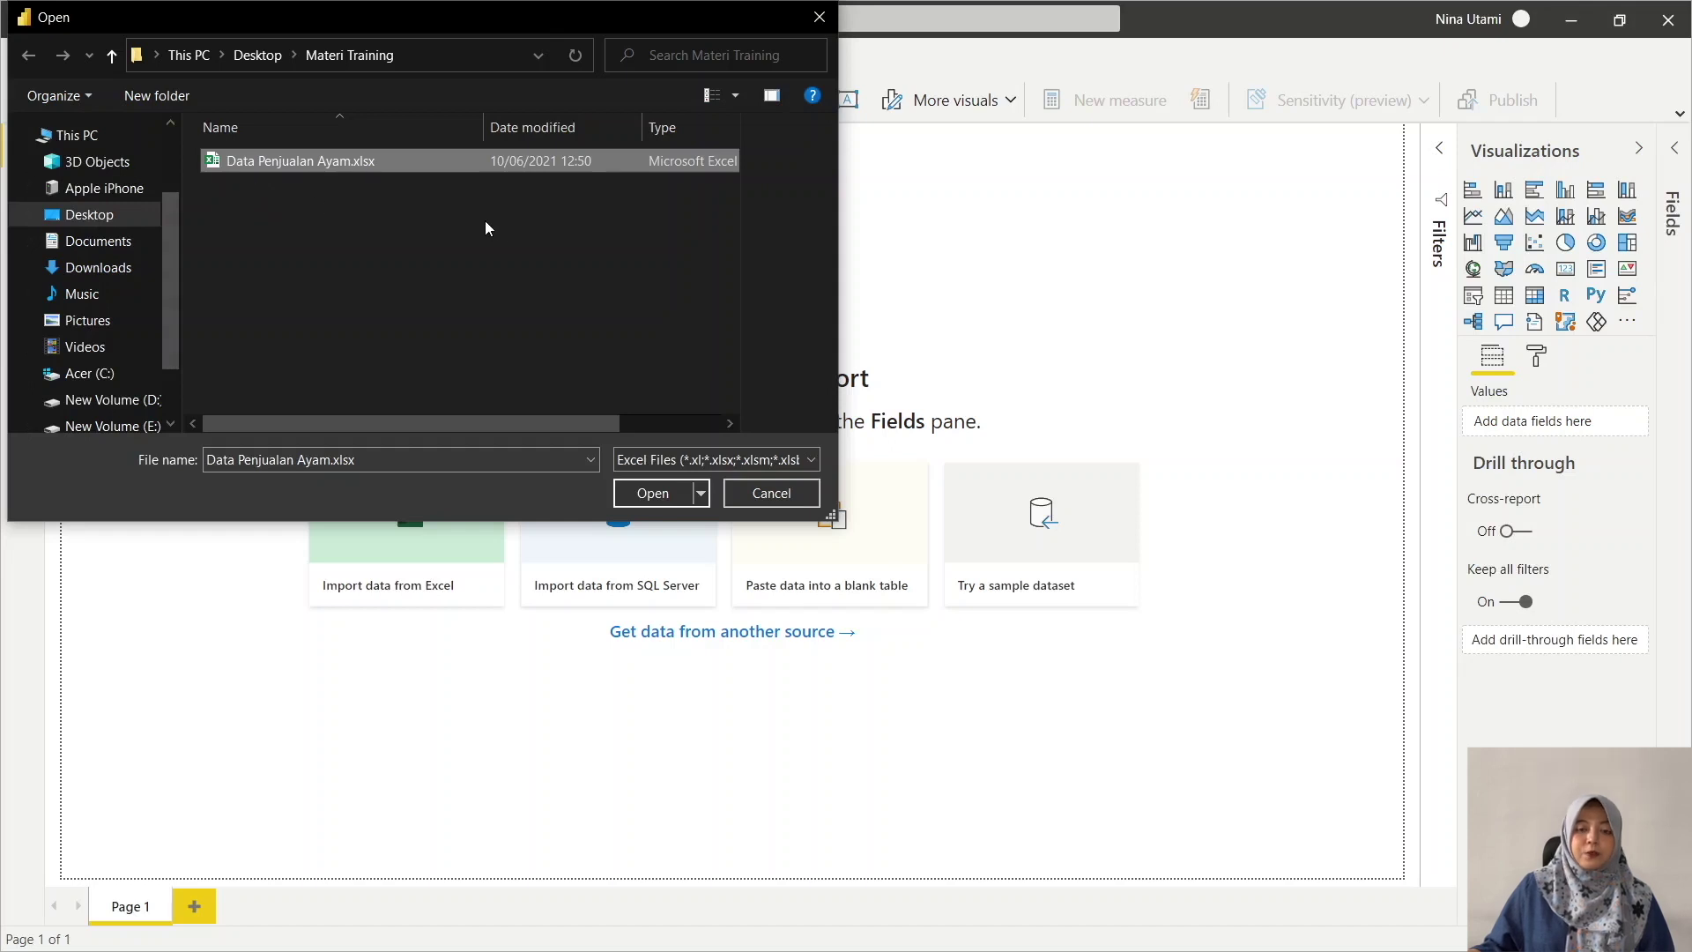
{"action": "left_click", "coordinate": [663, 499]}
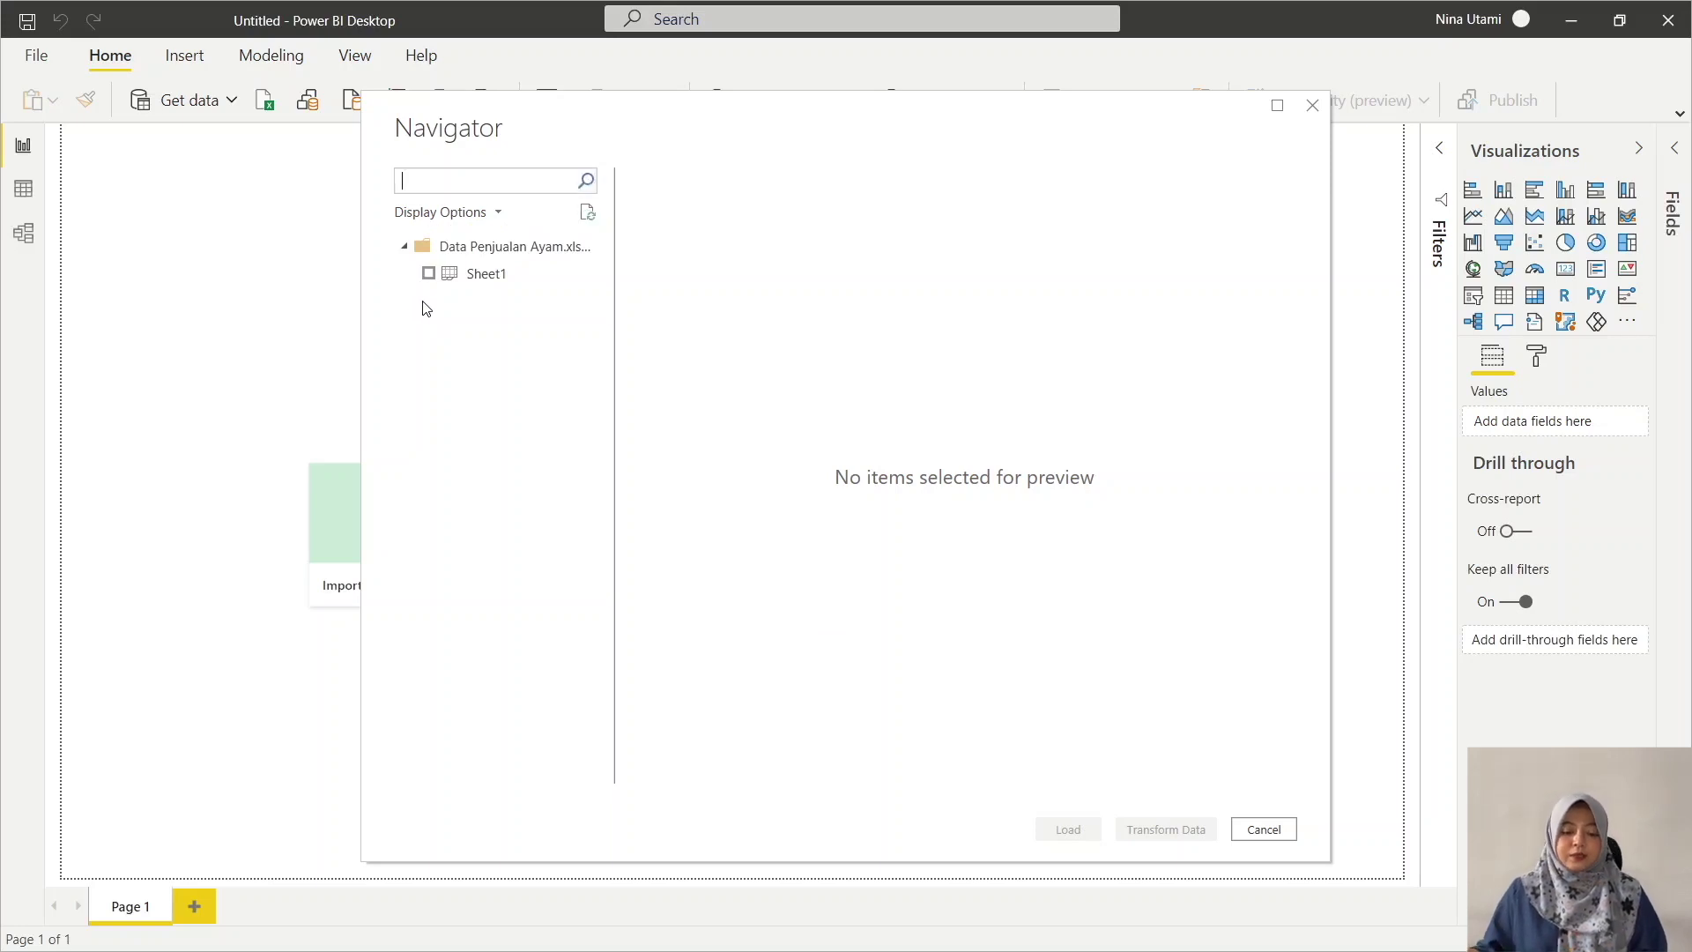
- Select Sheet1 for import, preview its rows, and open it in Power Query Editor with Transform Data
{"action": "left_click", "coordinate": [428, 274]}
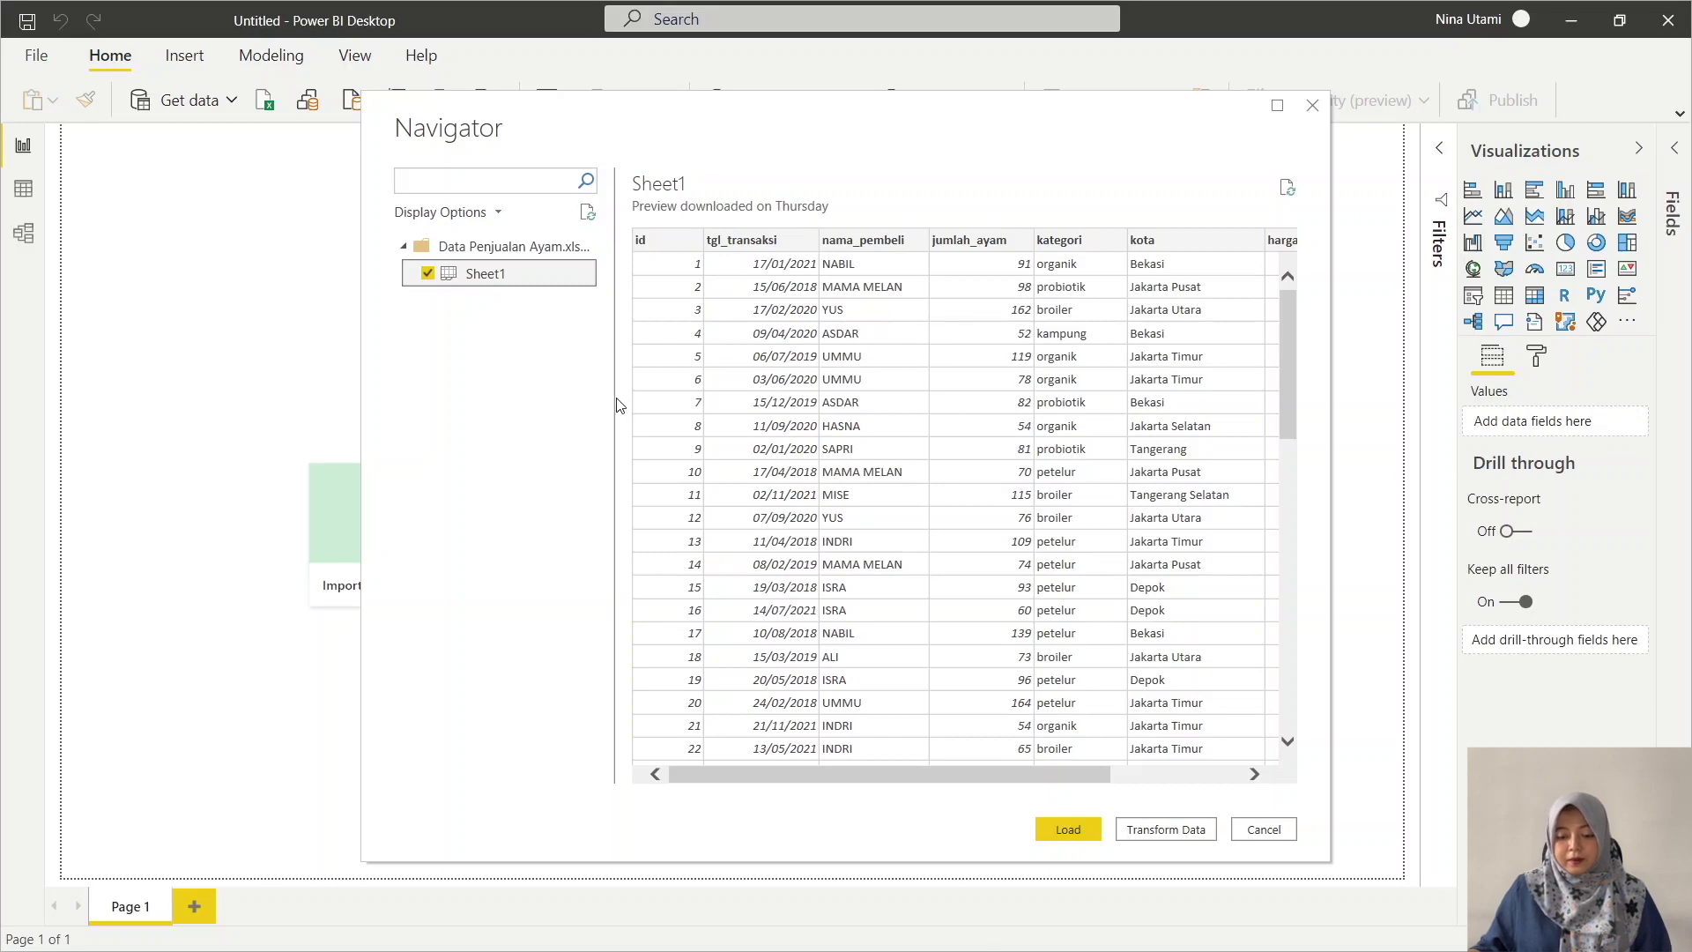
{"action": "scroll", "coordinate": [866, 404], "scroll_direction": "down", "scroll_amount": 8}
{"action": "scroll", "coordinate": [866, 403], "scroll_direction": "up", "scroll_amount": 8}
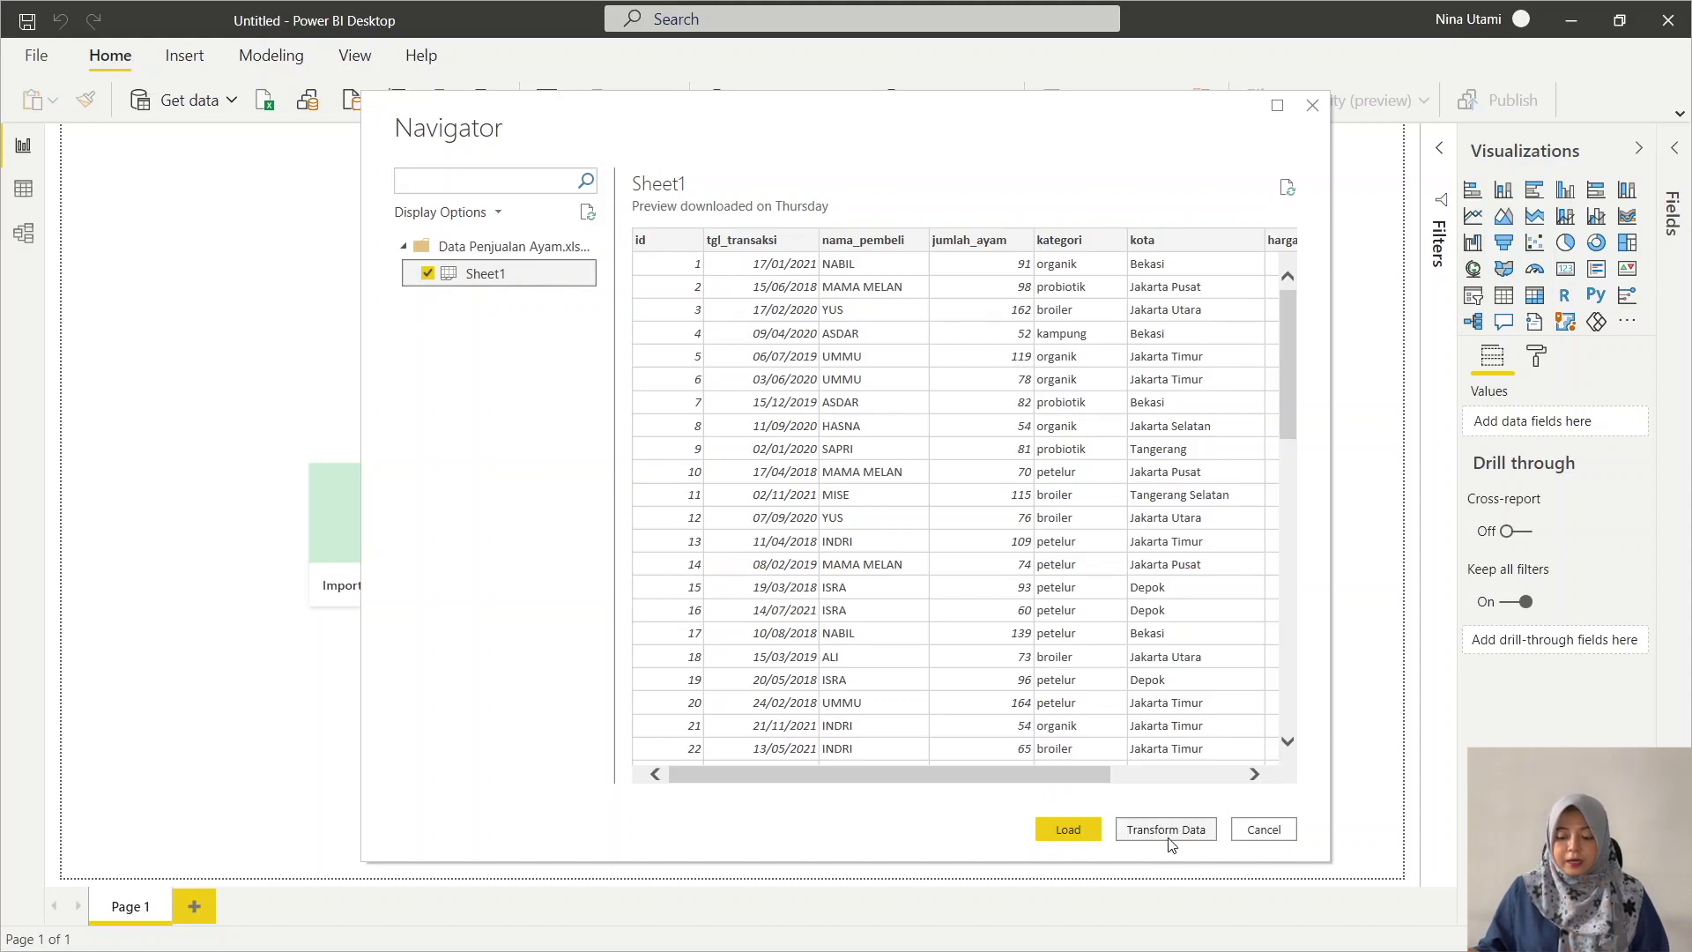
{"action": "key", "text": "alt+Tab"}
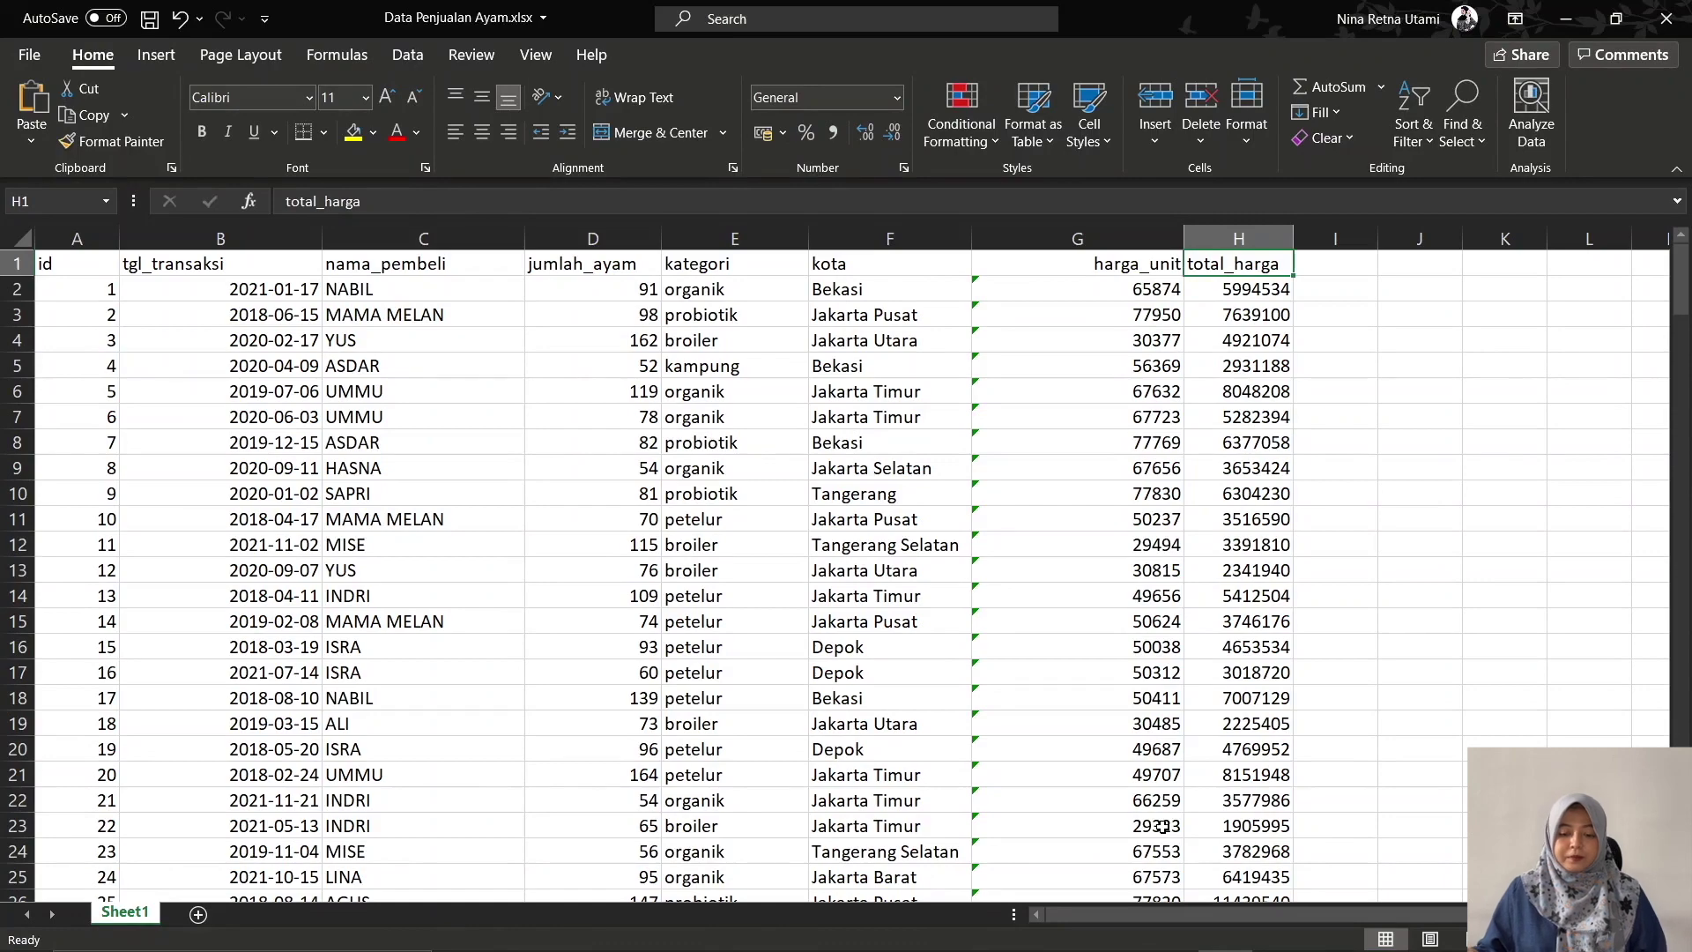
{"action": "mouse_move", "coordinate": [1172, 943]}
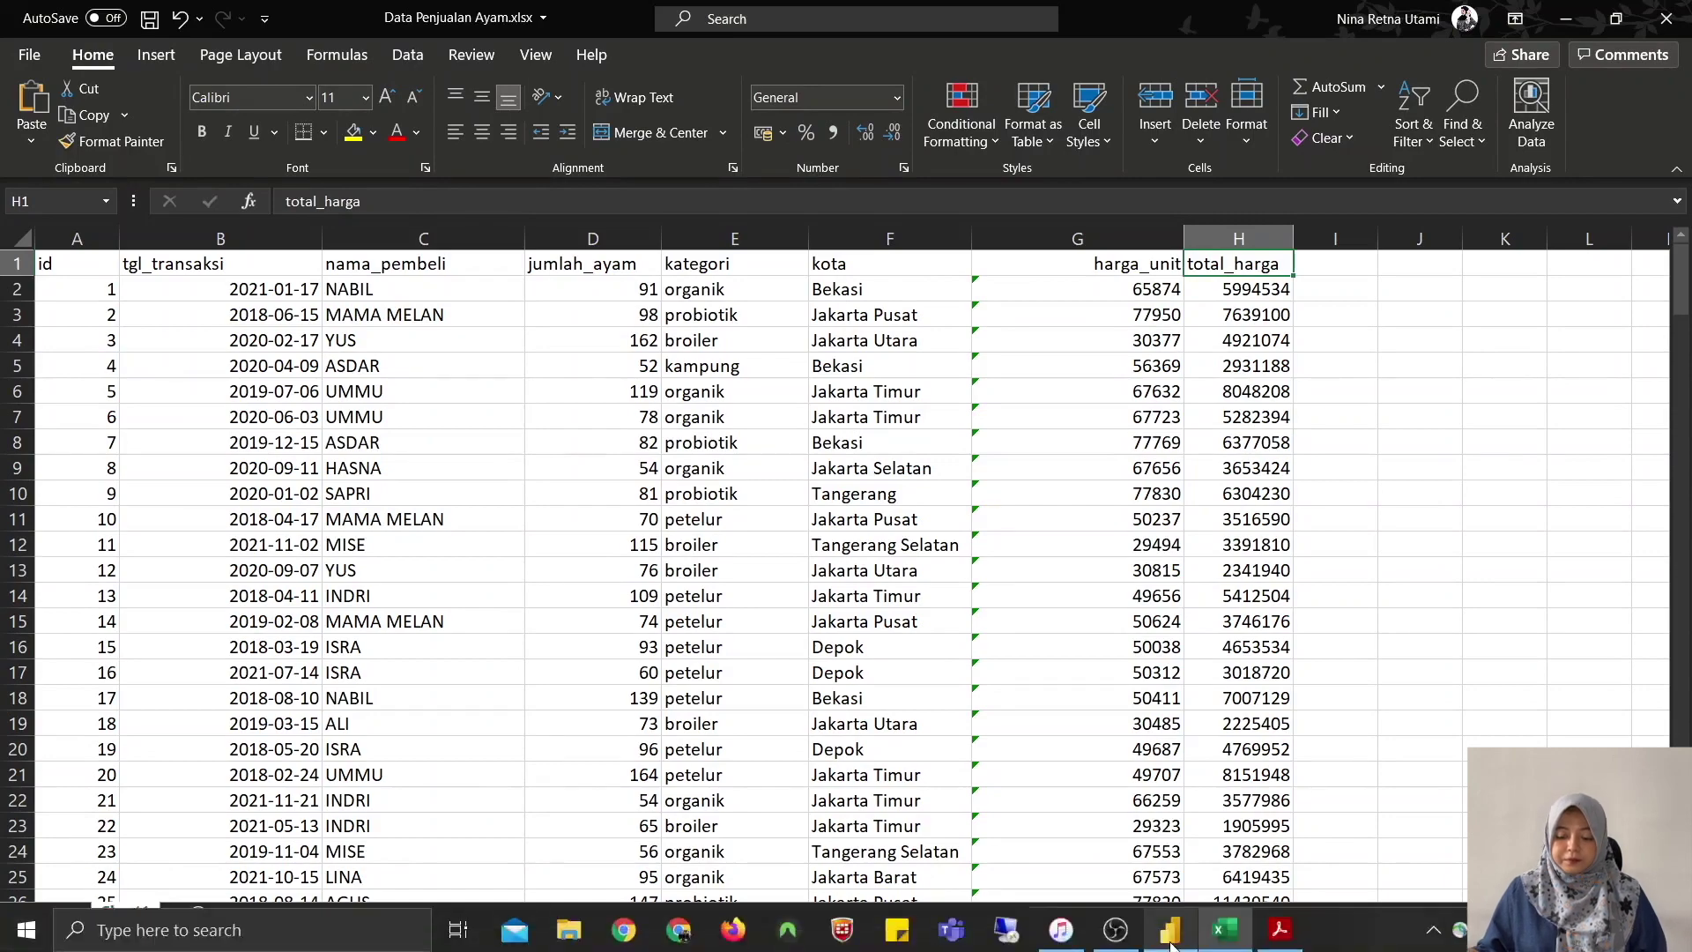
{"action": "left_click", "coordinate": [1165, 830]}
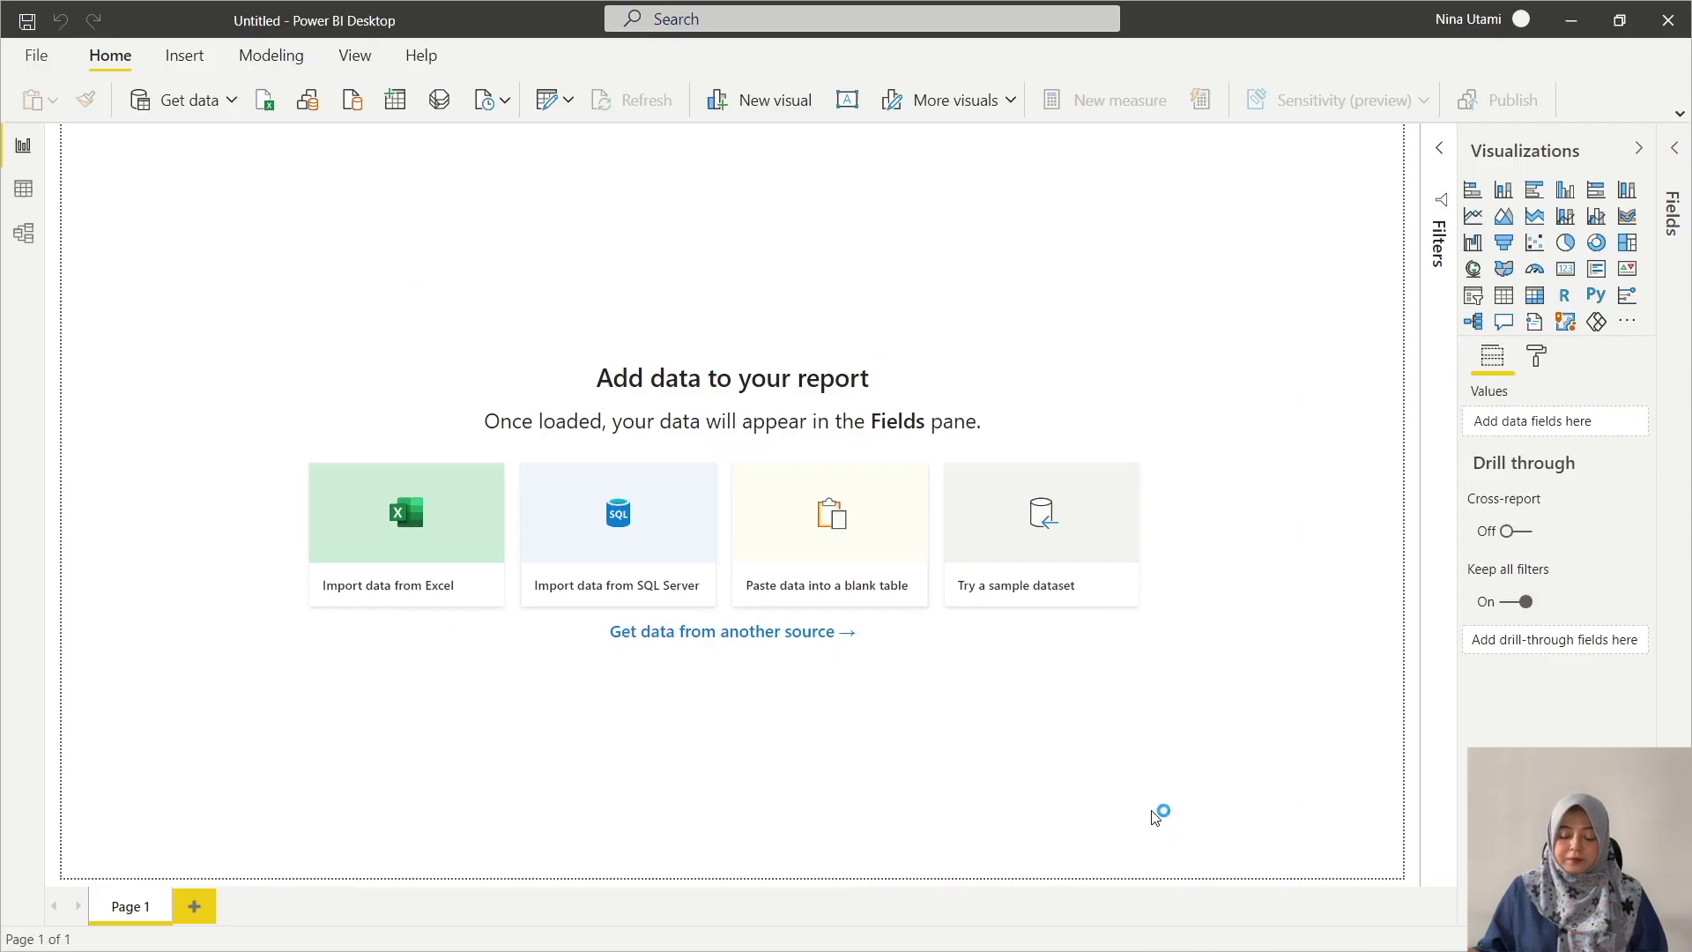
{"action": "left_click", "coordinate": [874, 560]}
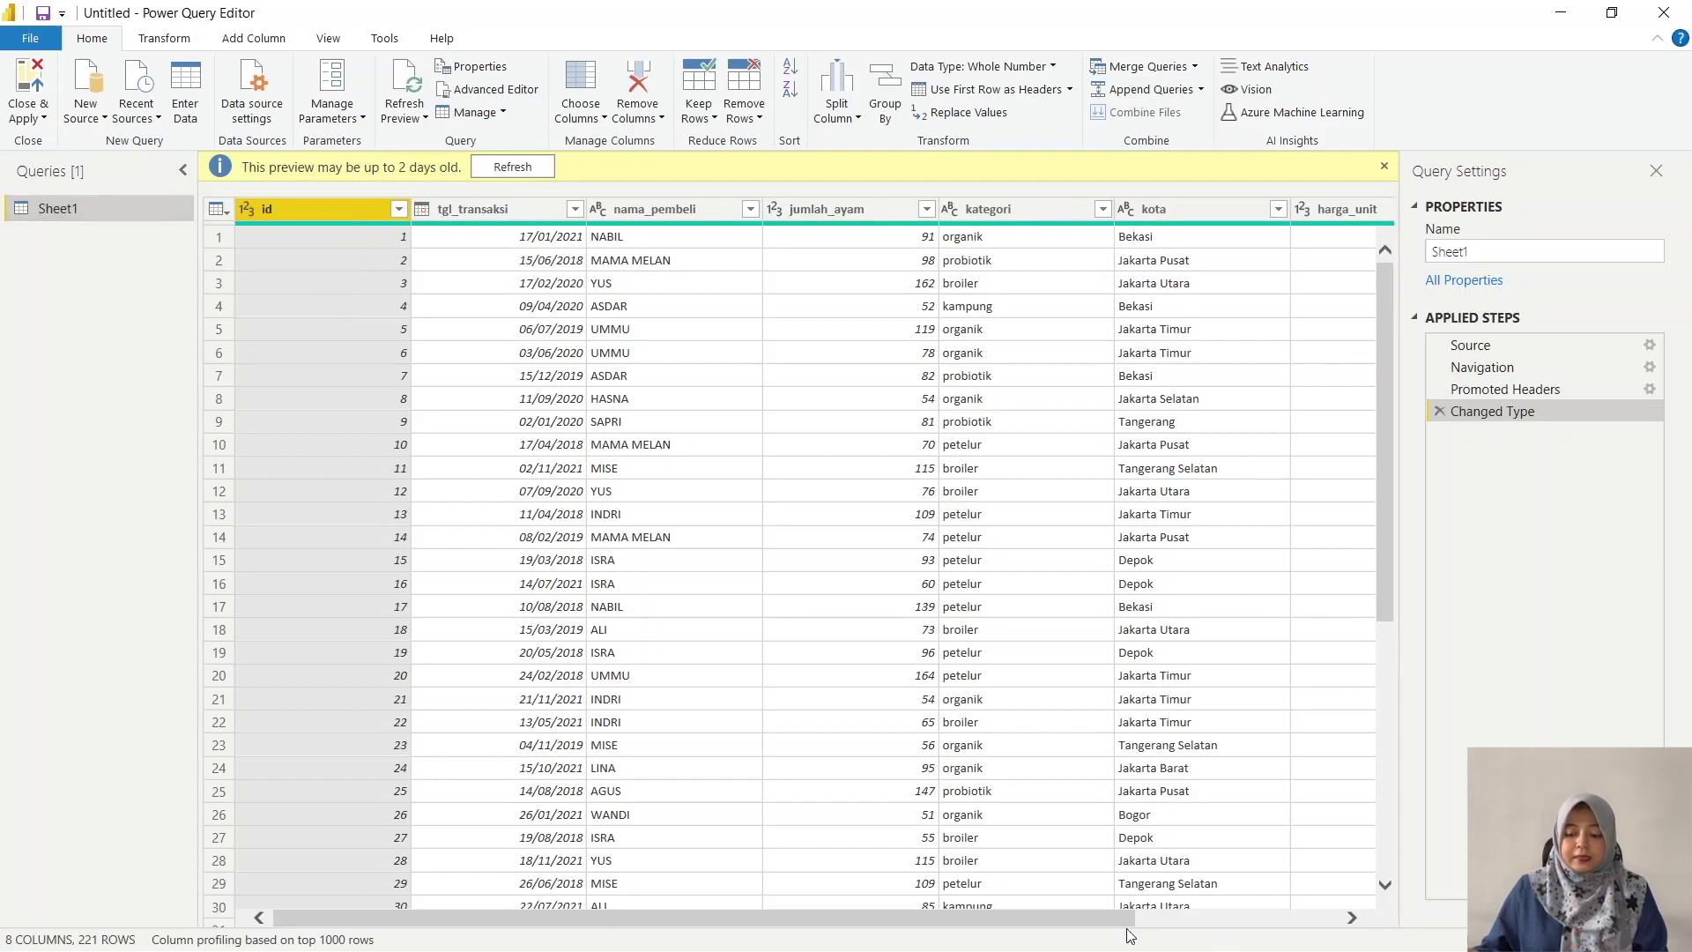
- Review the Sheet1 columns through total_harga and refresh the outdated data preview
{"action": "scroll", "coordinate": [1172, 933], "scroll_direction": "right", "scroll_amount": 5}
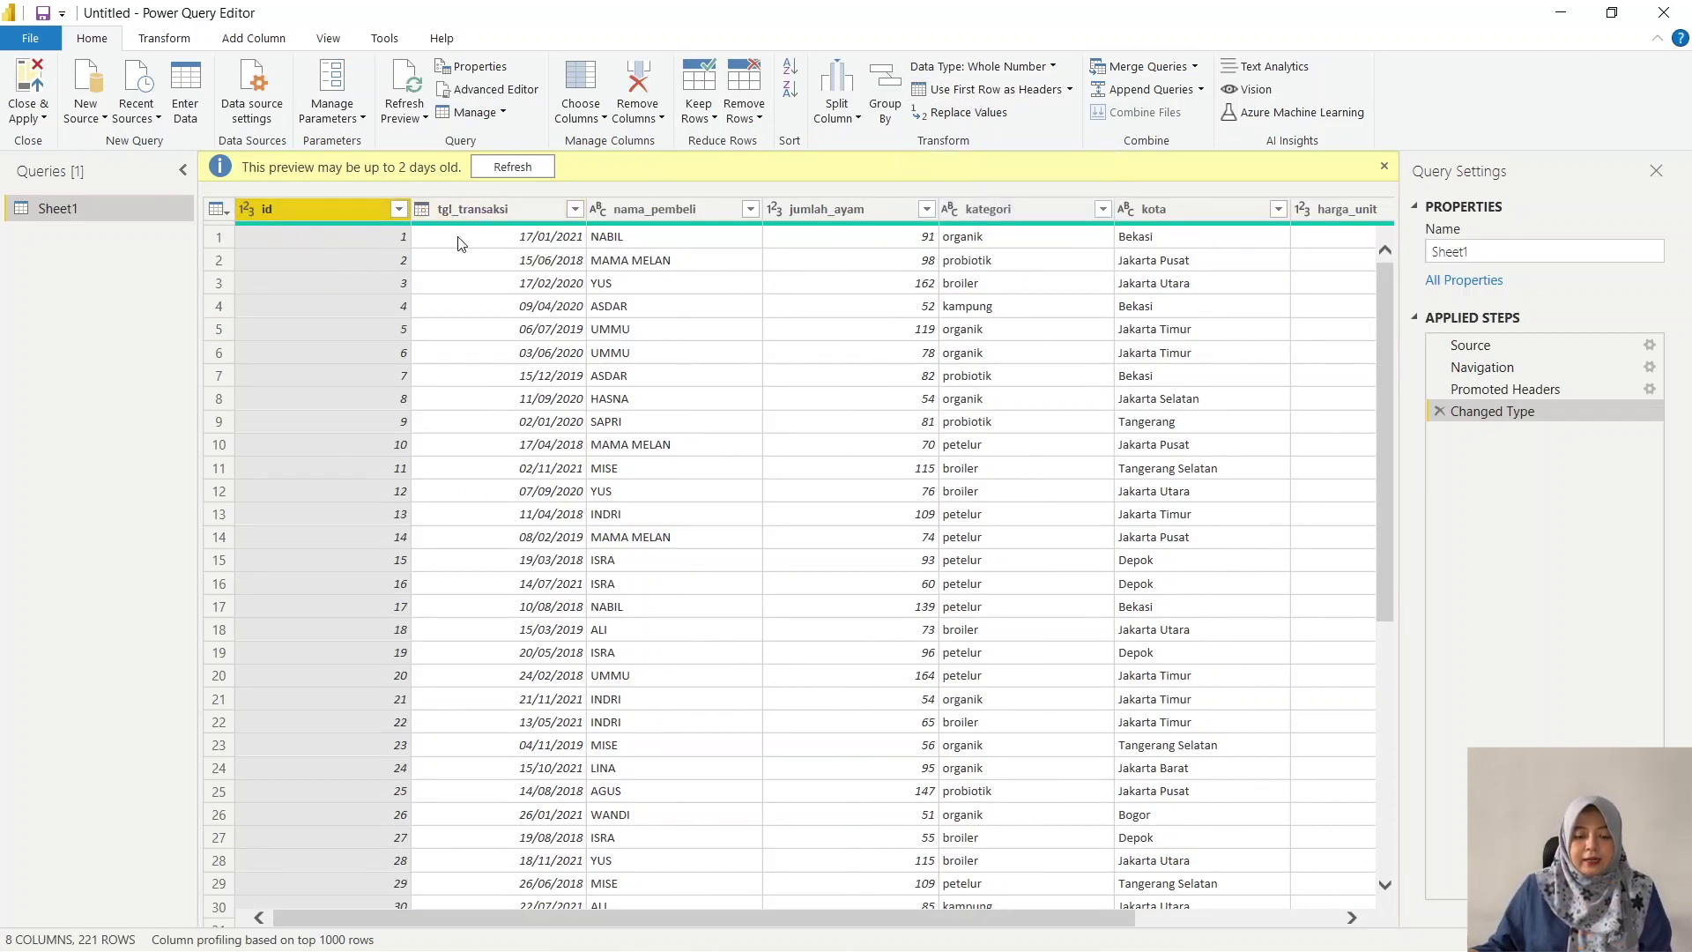
{"action": "left_click", "coordinate": [458, 208]}
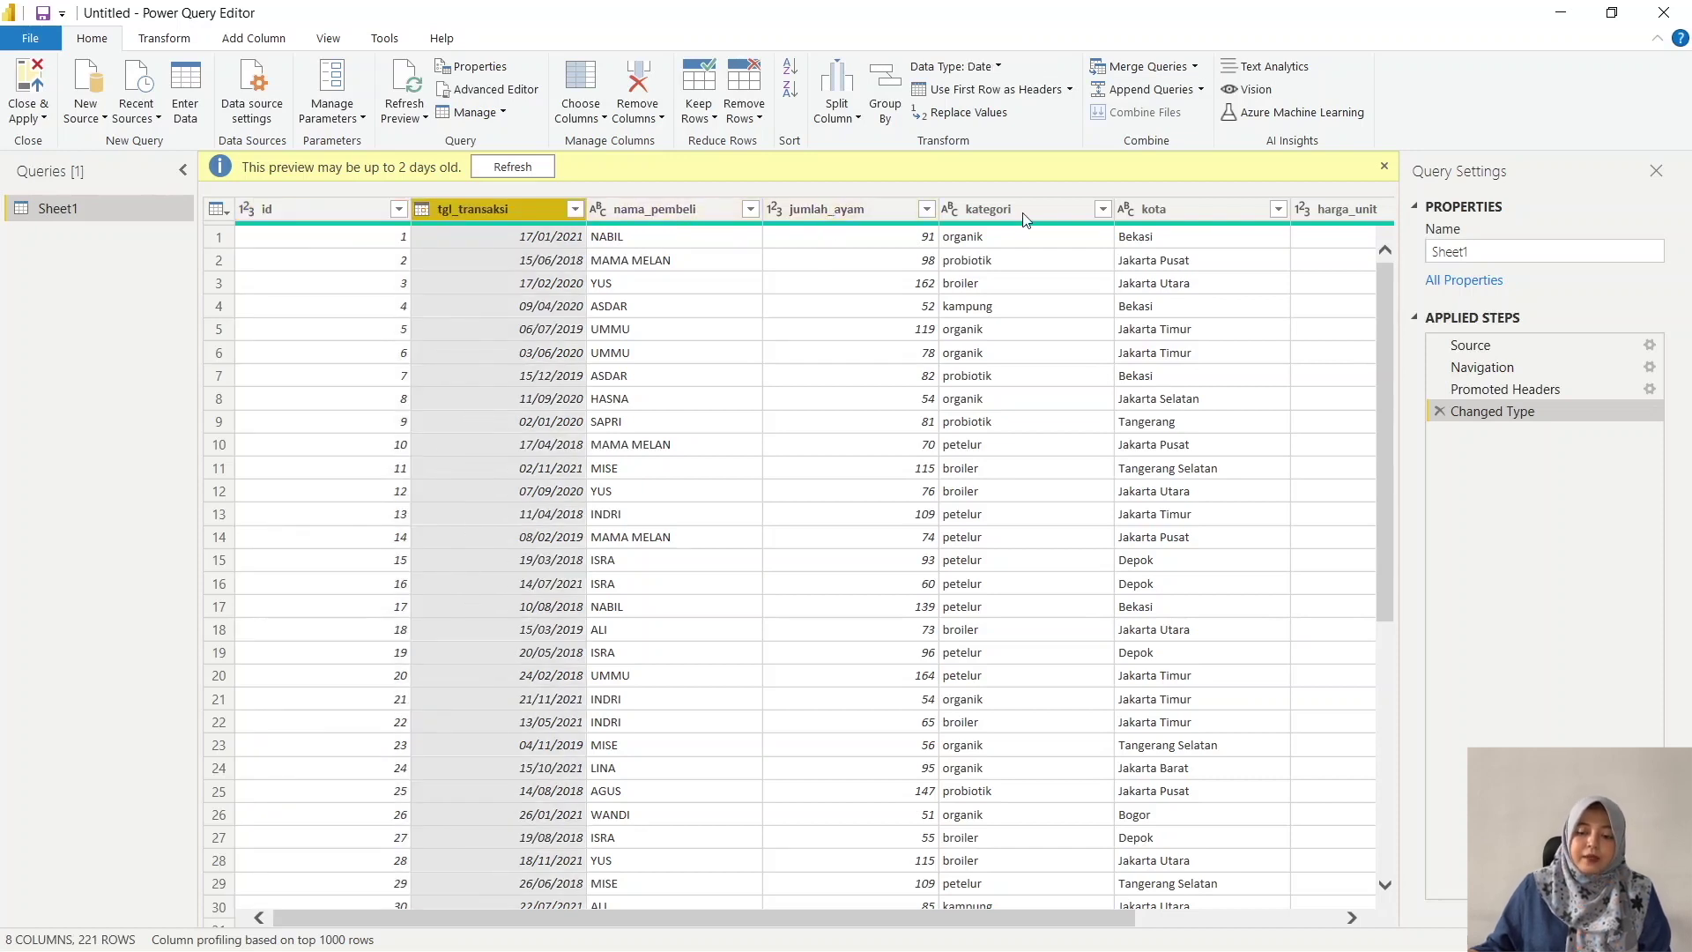
{"action": "left_click", "coordinate": [1353, 917]}
{"action": "left_click", "coordinate": [1353, 919]}
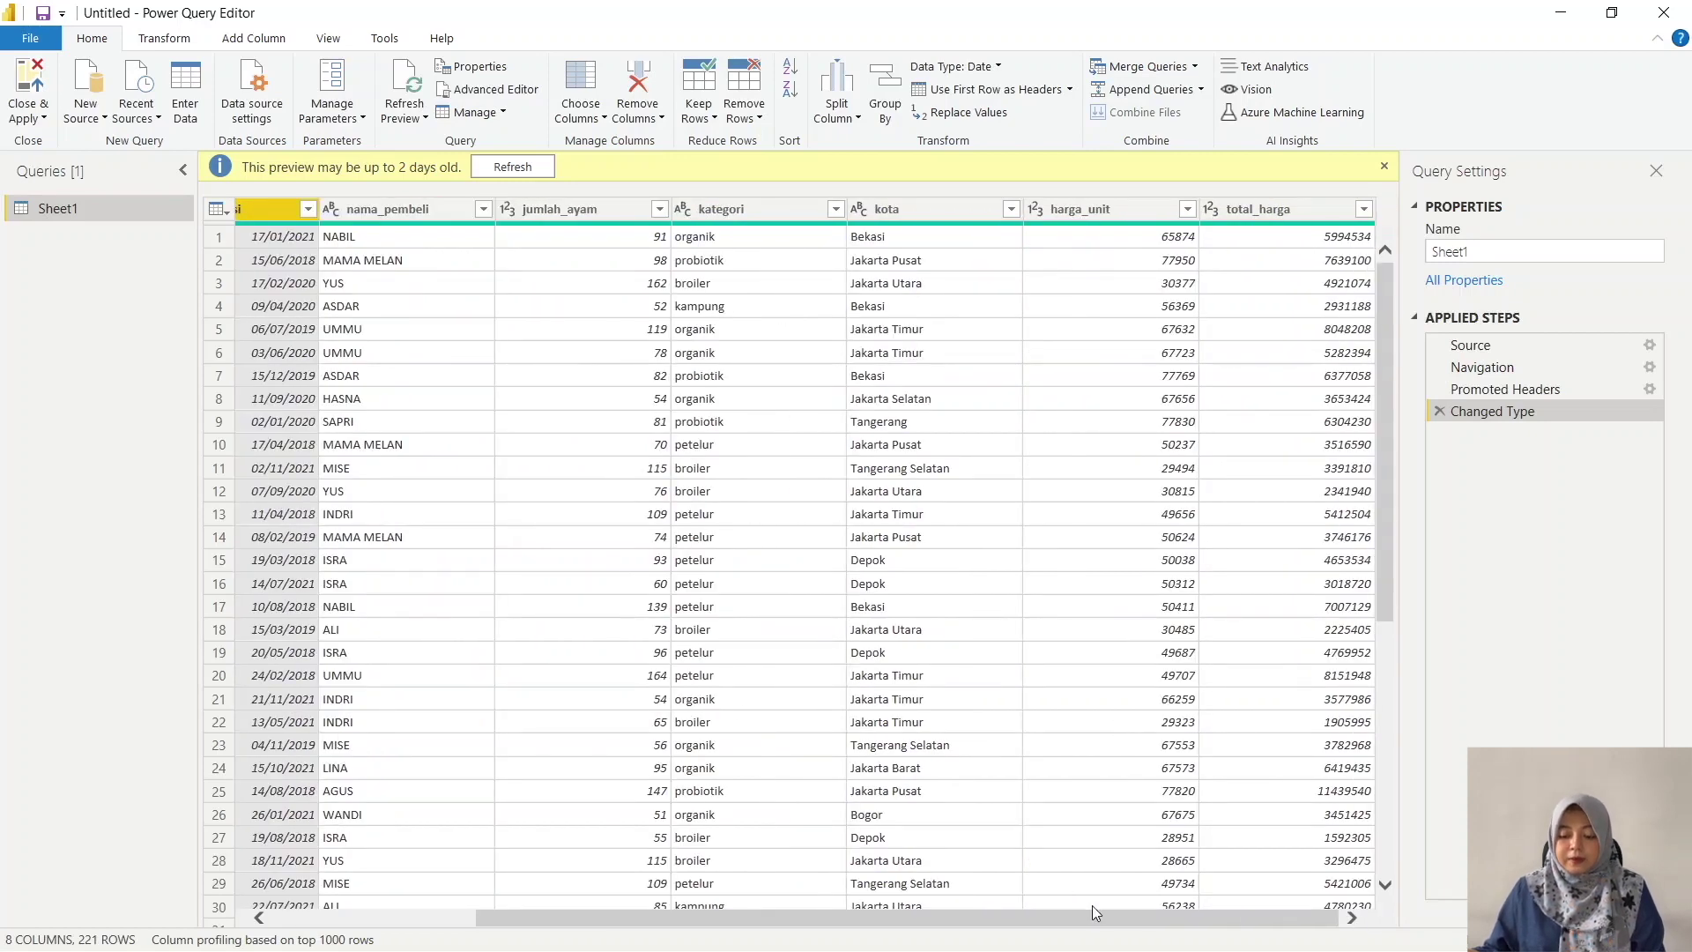
{"action": "left_click_drag", "start_coordinate": [1093, 913], "coordinate": [573, 886]}
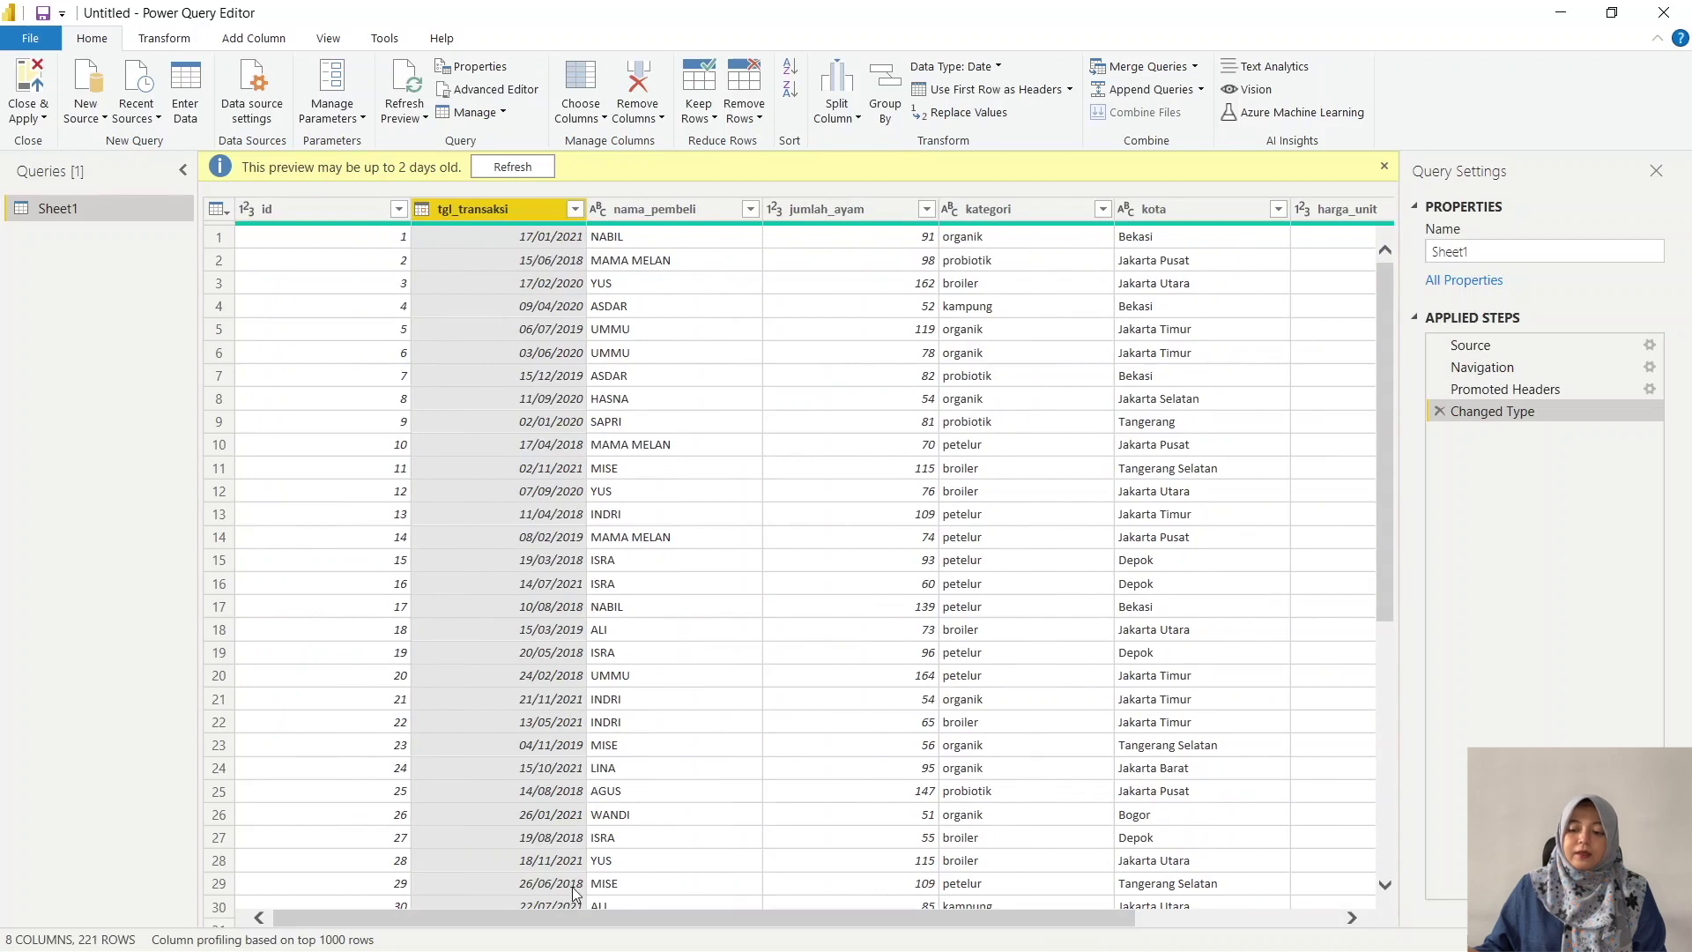
{"action": "left_click", "coordinate": [502, 167]}
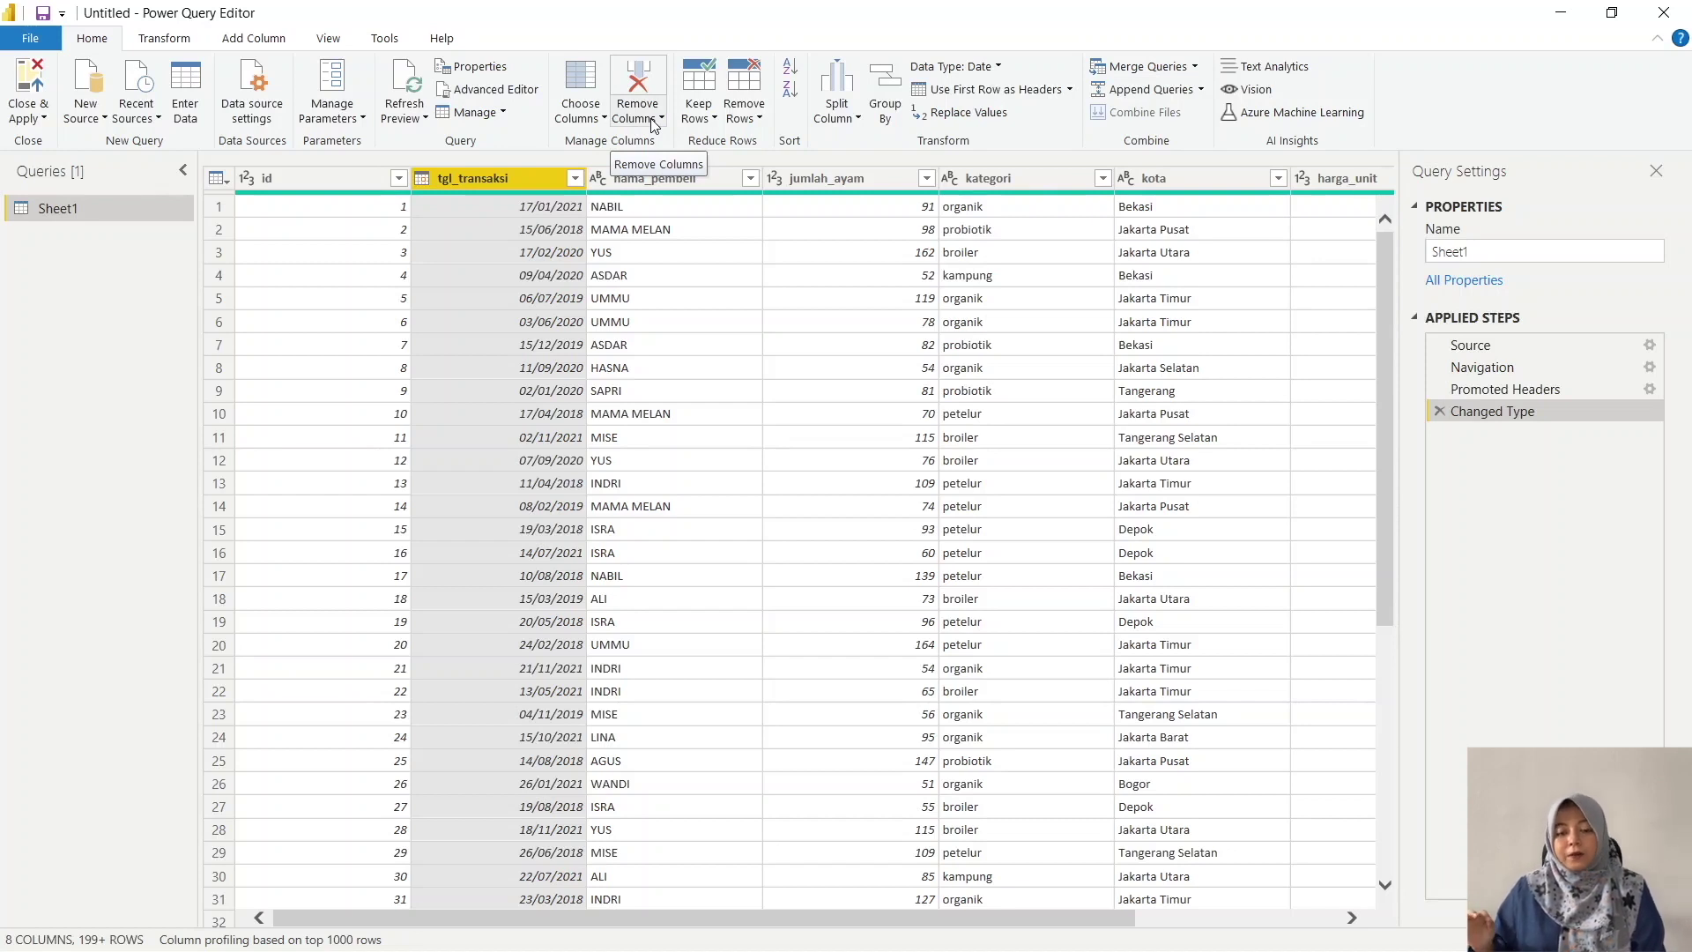
{"action": "left_click", "coordinate": [848, 121]}
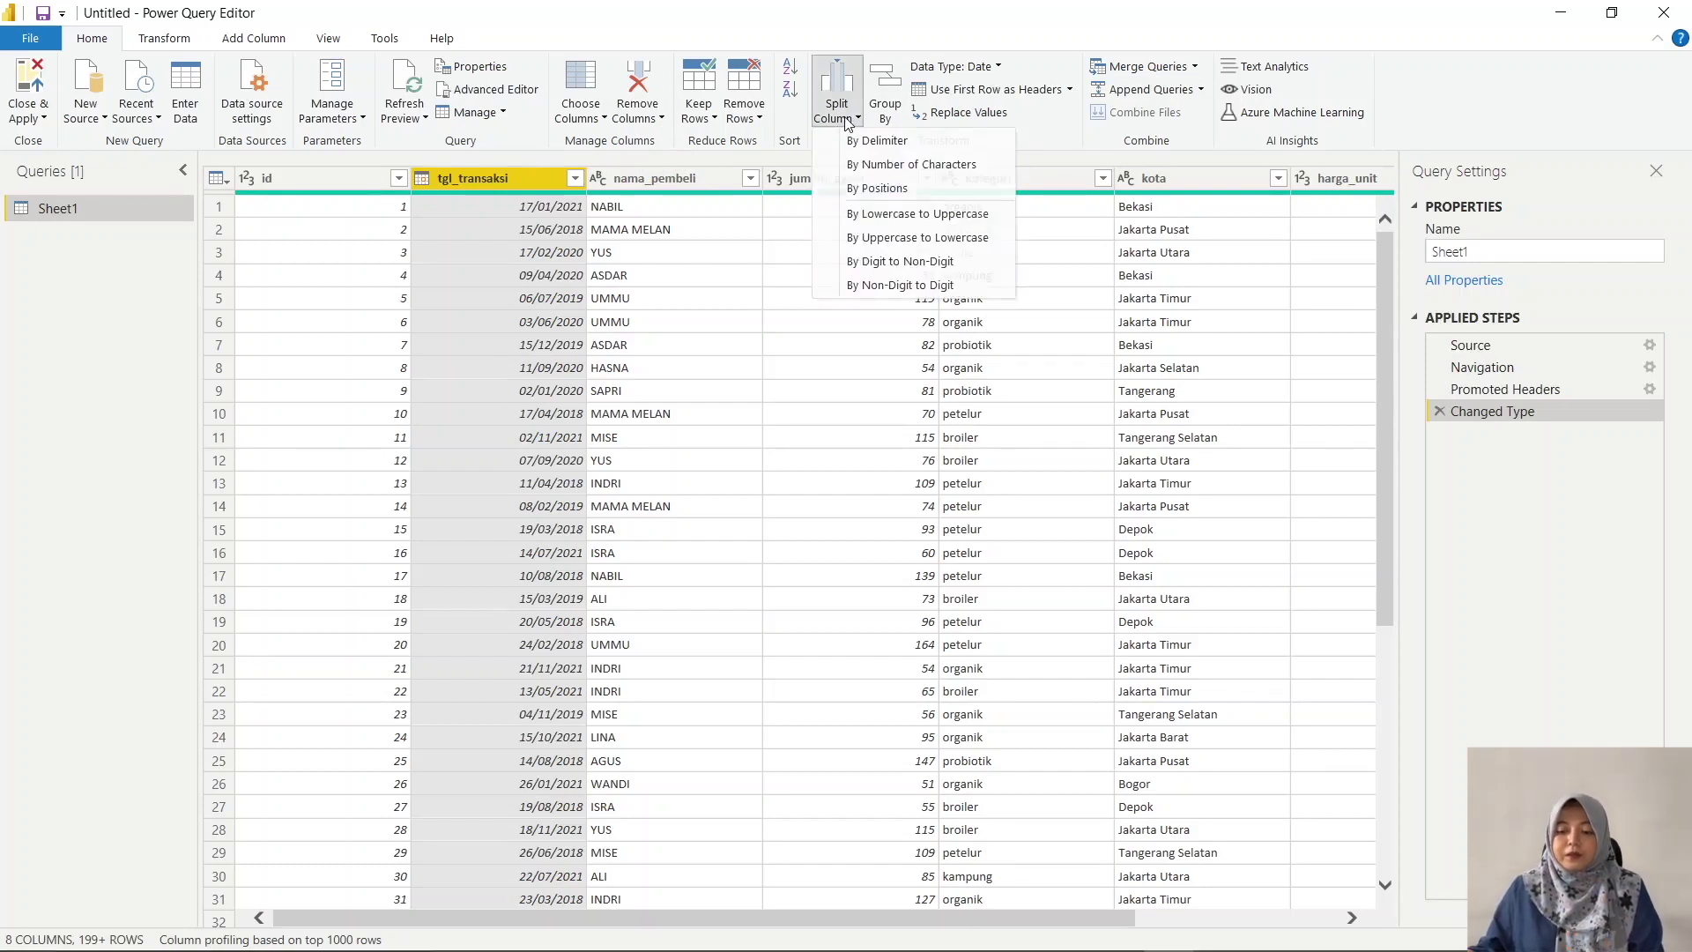
{"action": "left_click", "coordinate": [848, 121]}
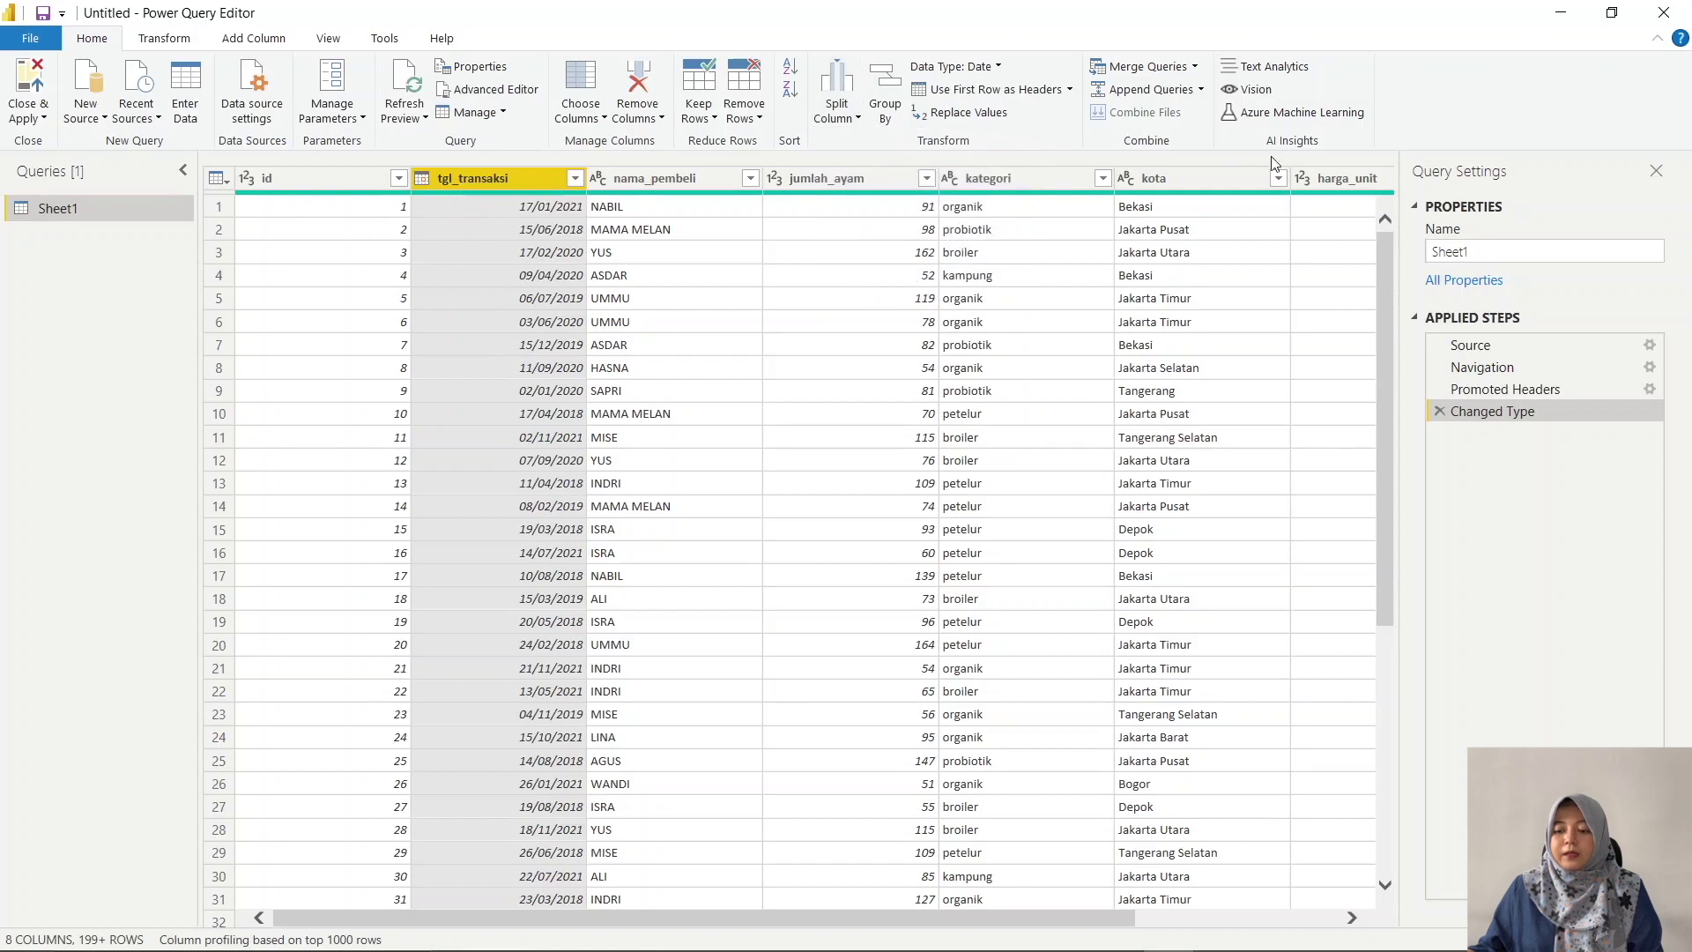
{"action": "left_click", "coordinate": [1194, 68]}
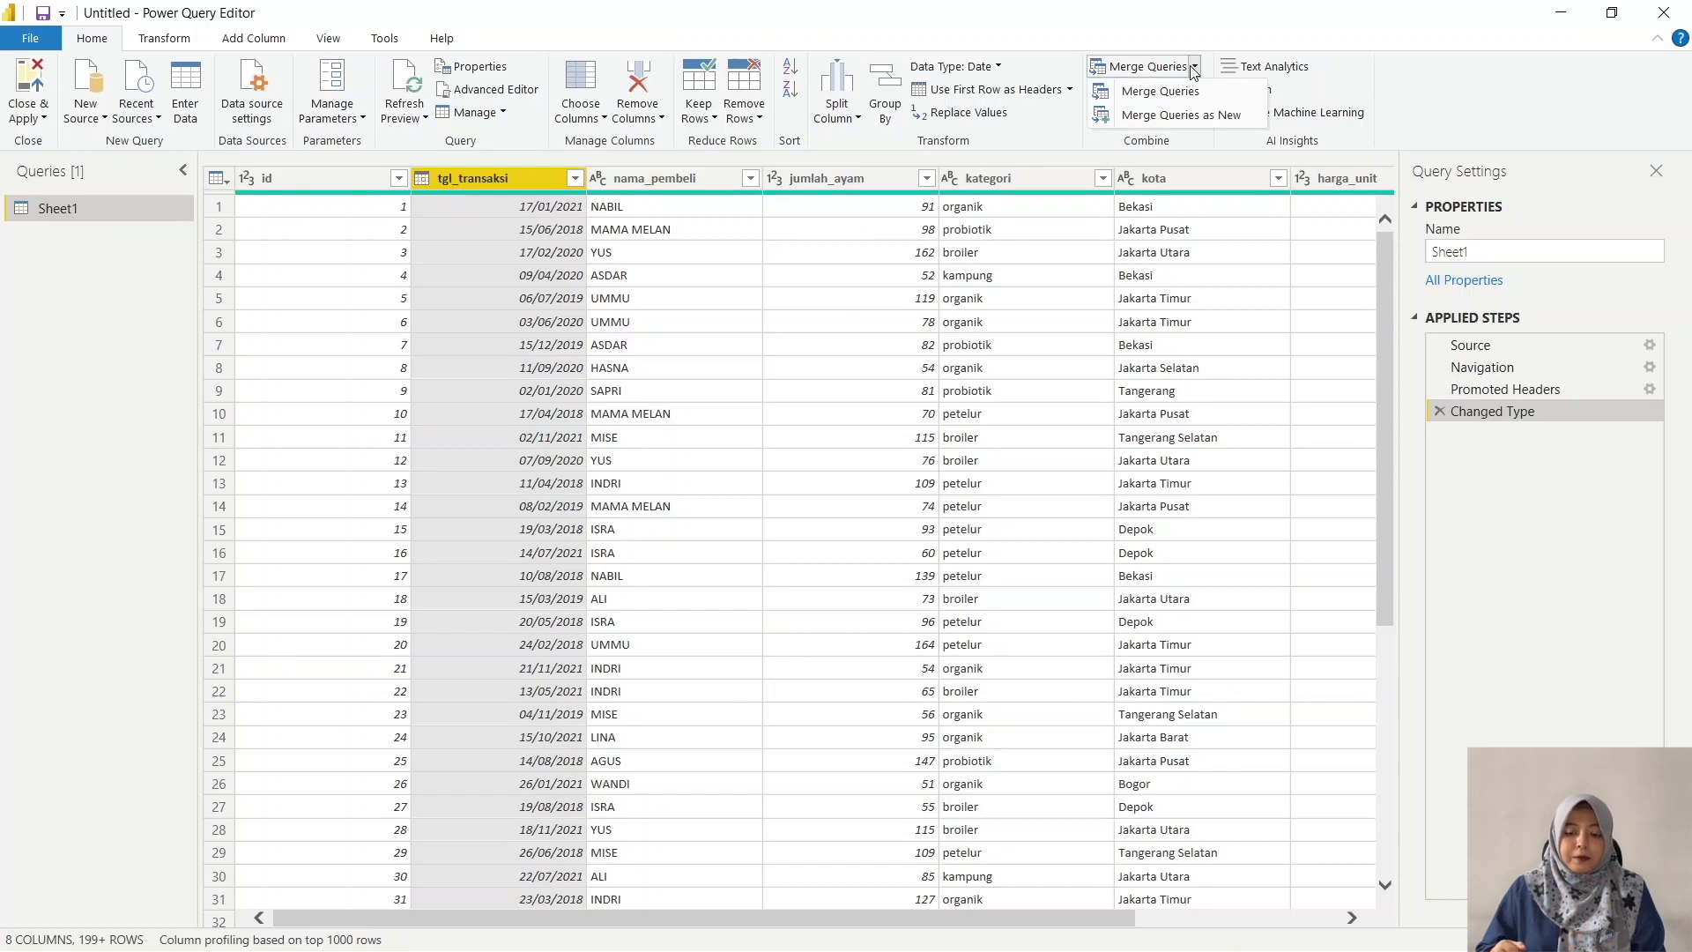
{"action": "left_click", "coordinate": [1193, 68]}
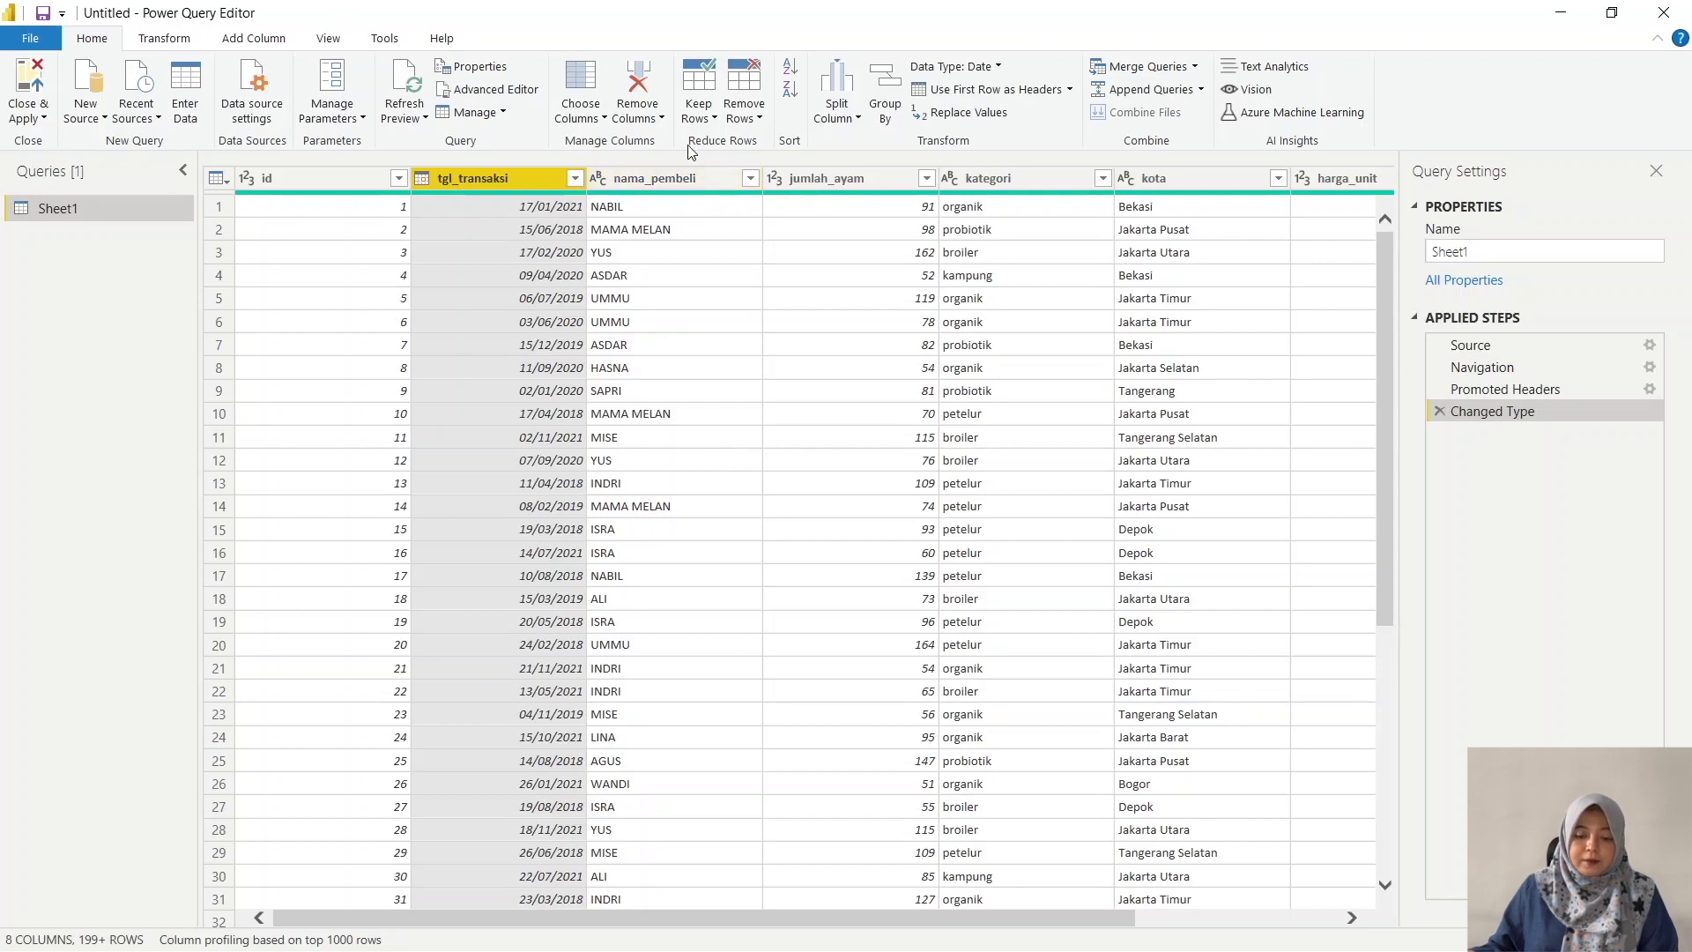
- Format the buyer names in the nama_pembeli column with Capitalize Each Word
{"action": "left_click", "coordinate": [656, 179]}
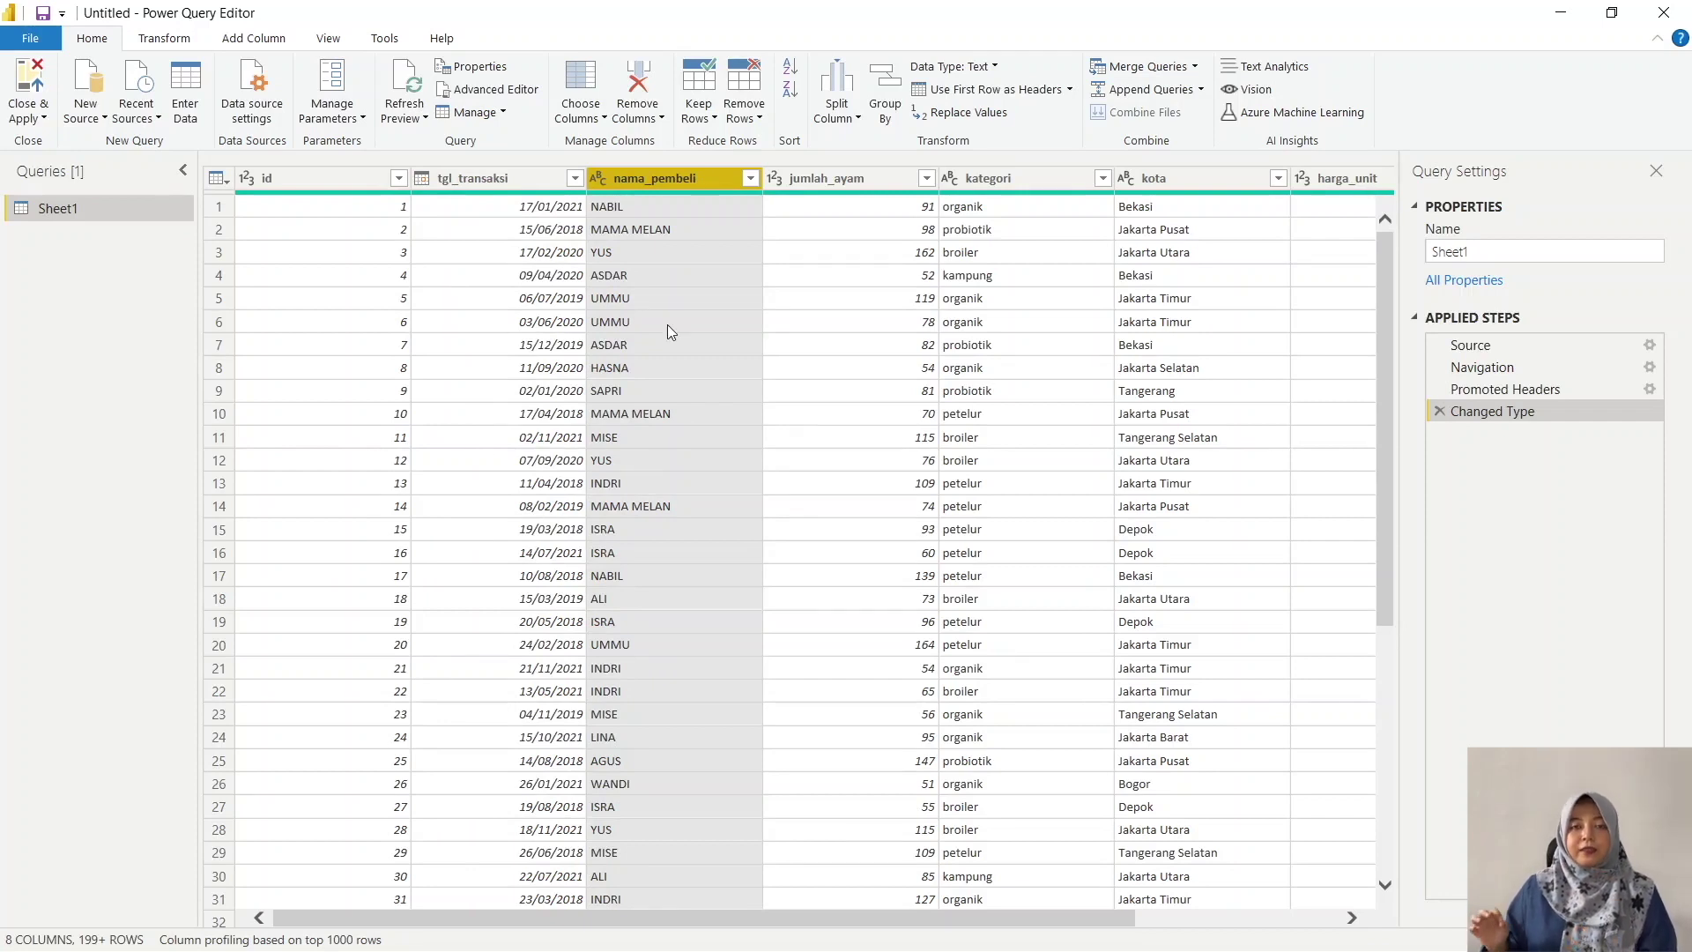
{"action": "left_click", "coordinate": [167, 39]}
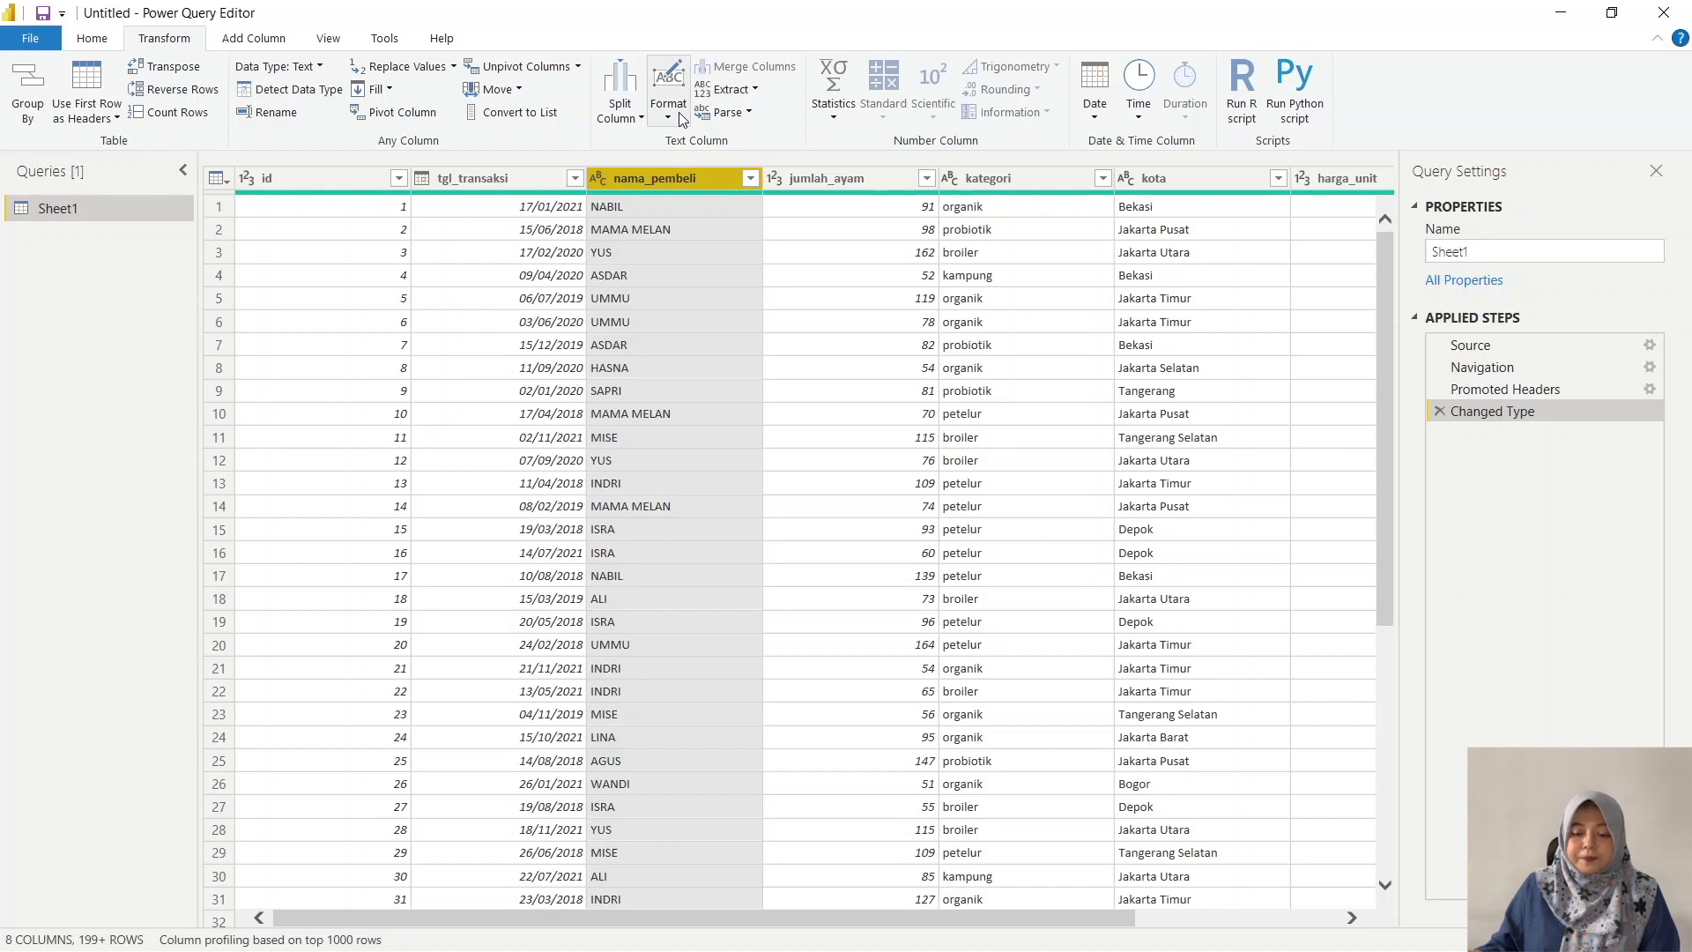
{"action": "left_click", "coordinate": [679, 120]}
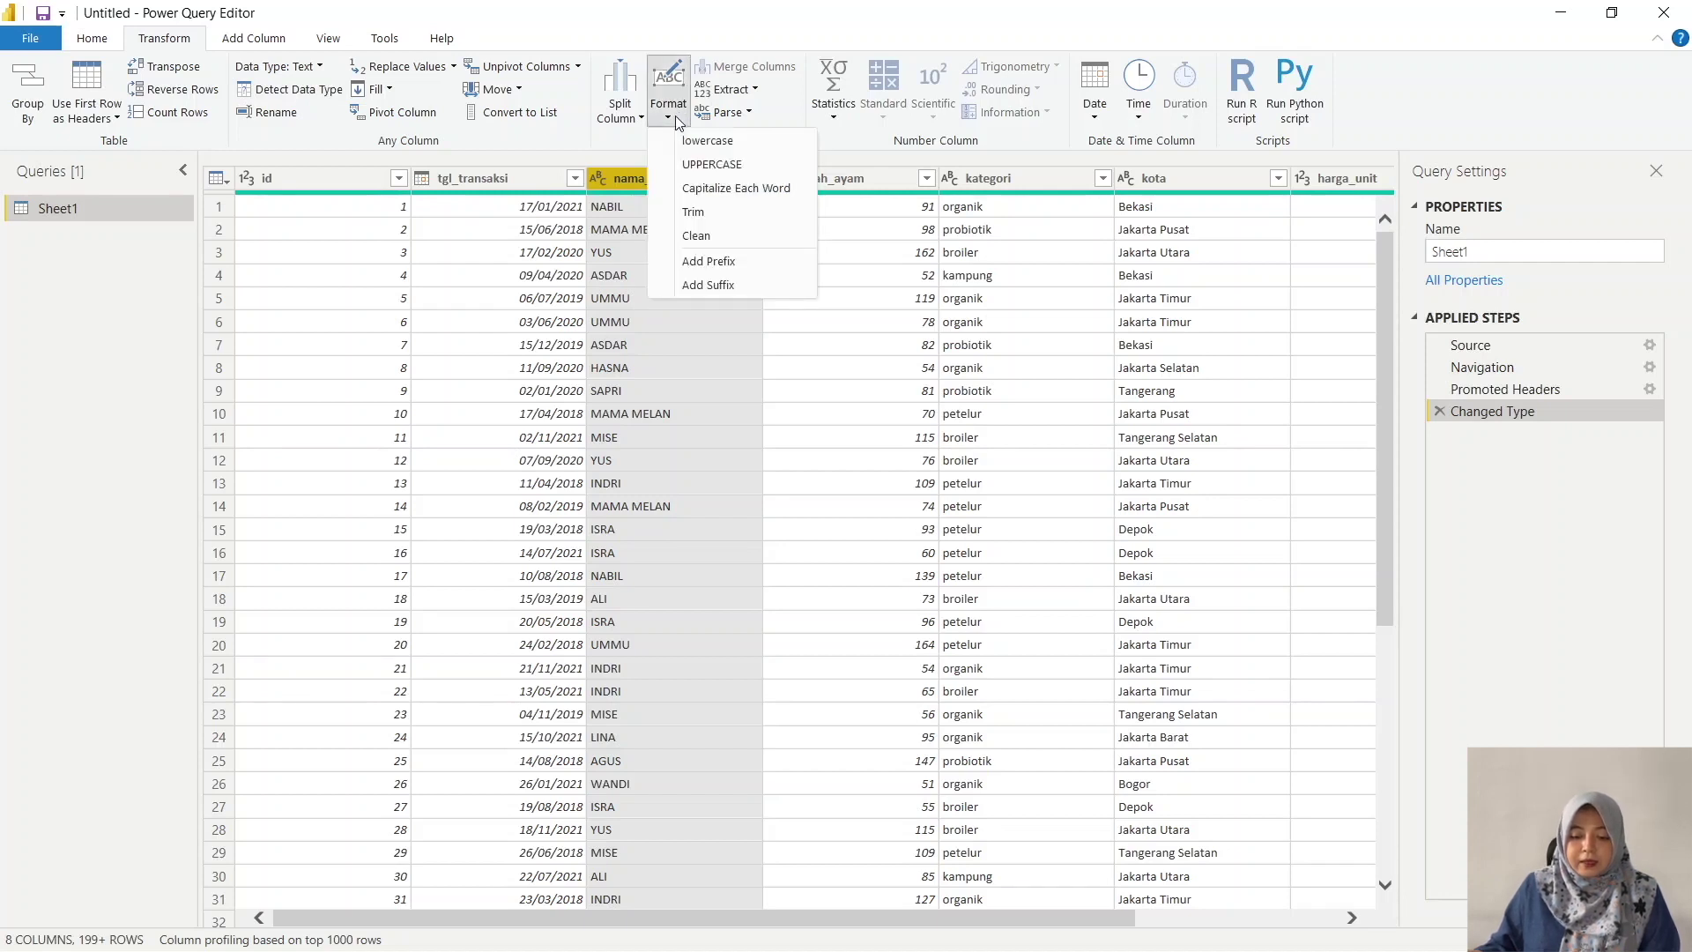
{"action": "left_click", "coordinate": [715, 189]}
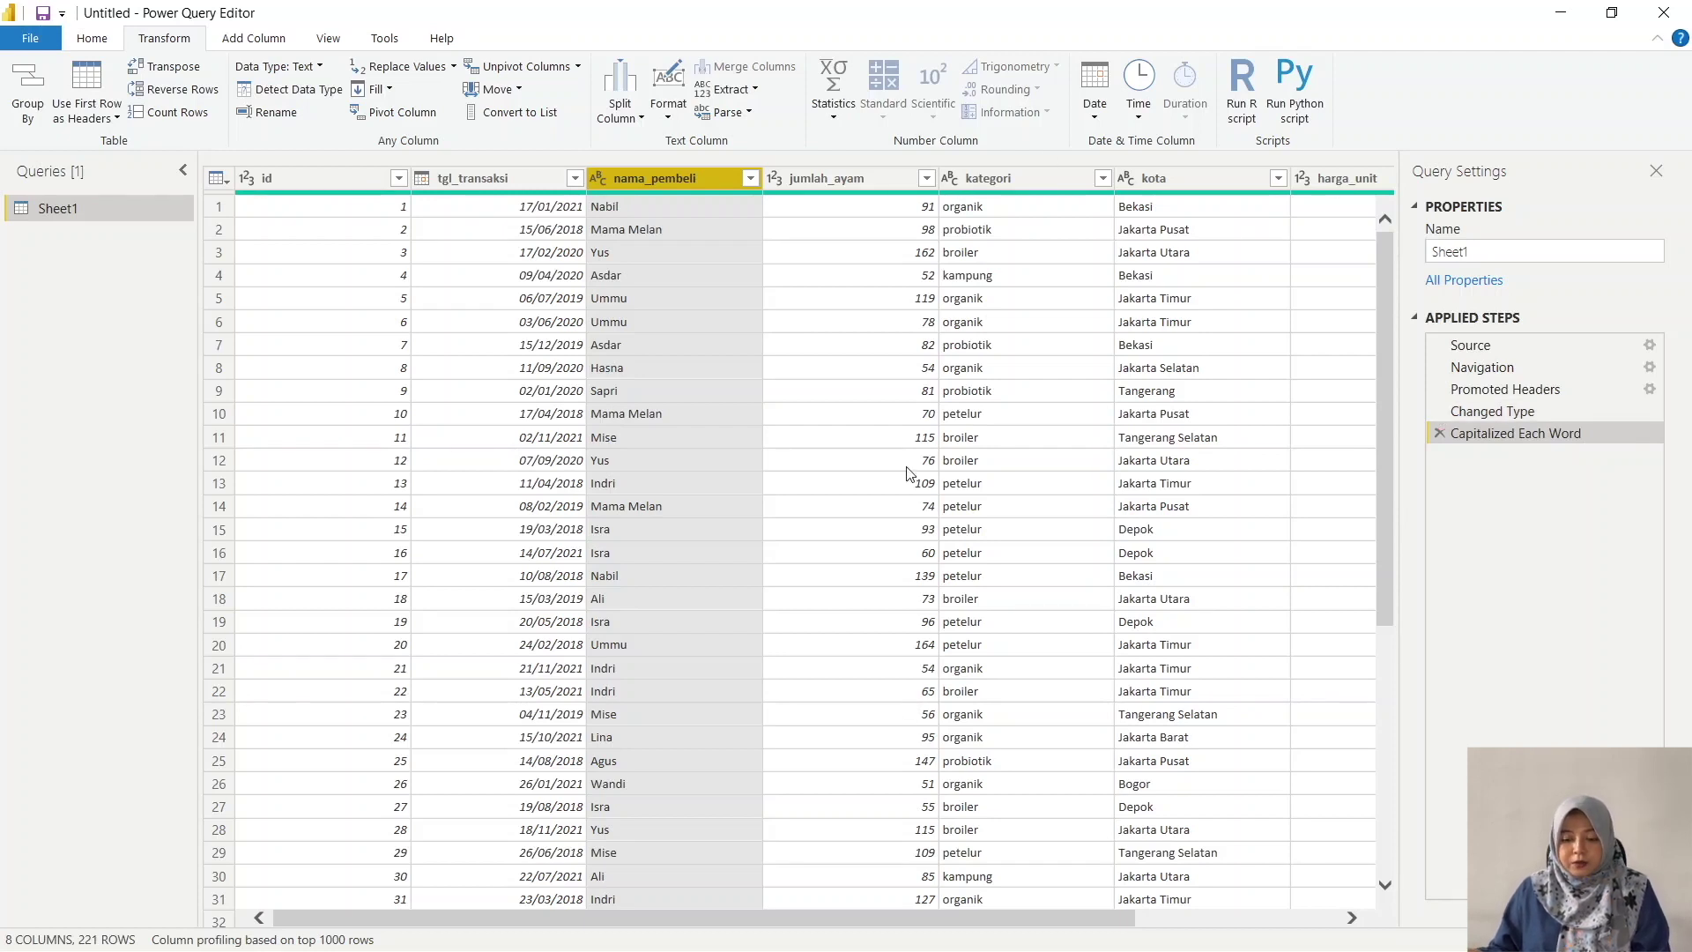
- Apply Capitalize Each Word to the kategori column and check the formatted values against nama_pembeli
{"action": "left_click", "coordinate": [988, 178]}
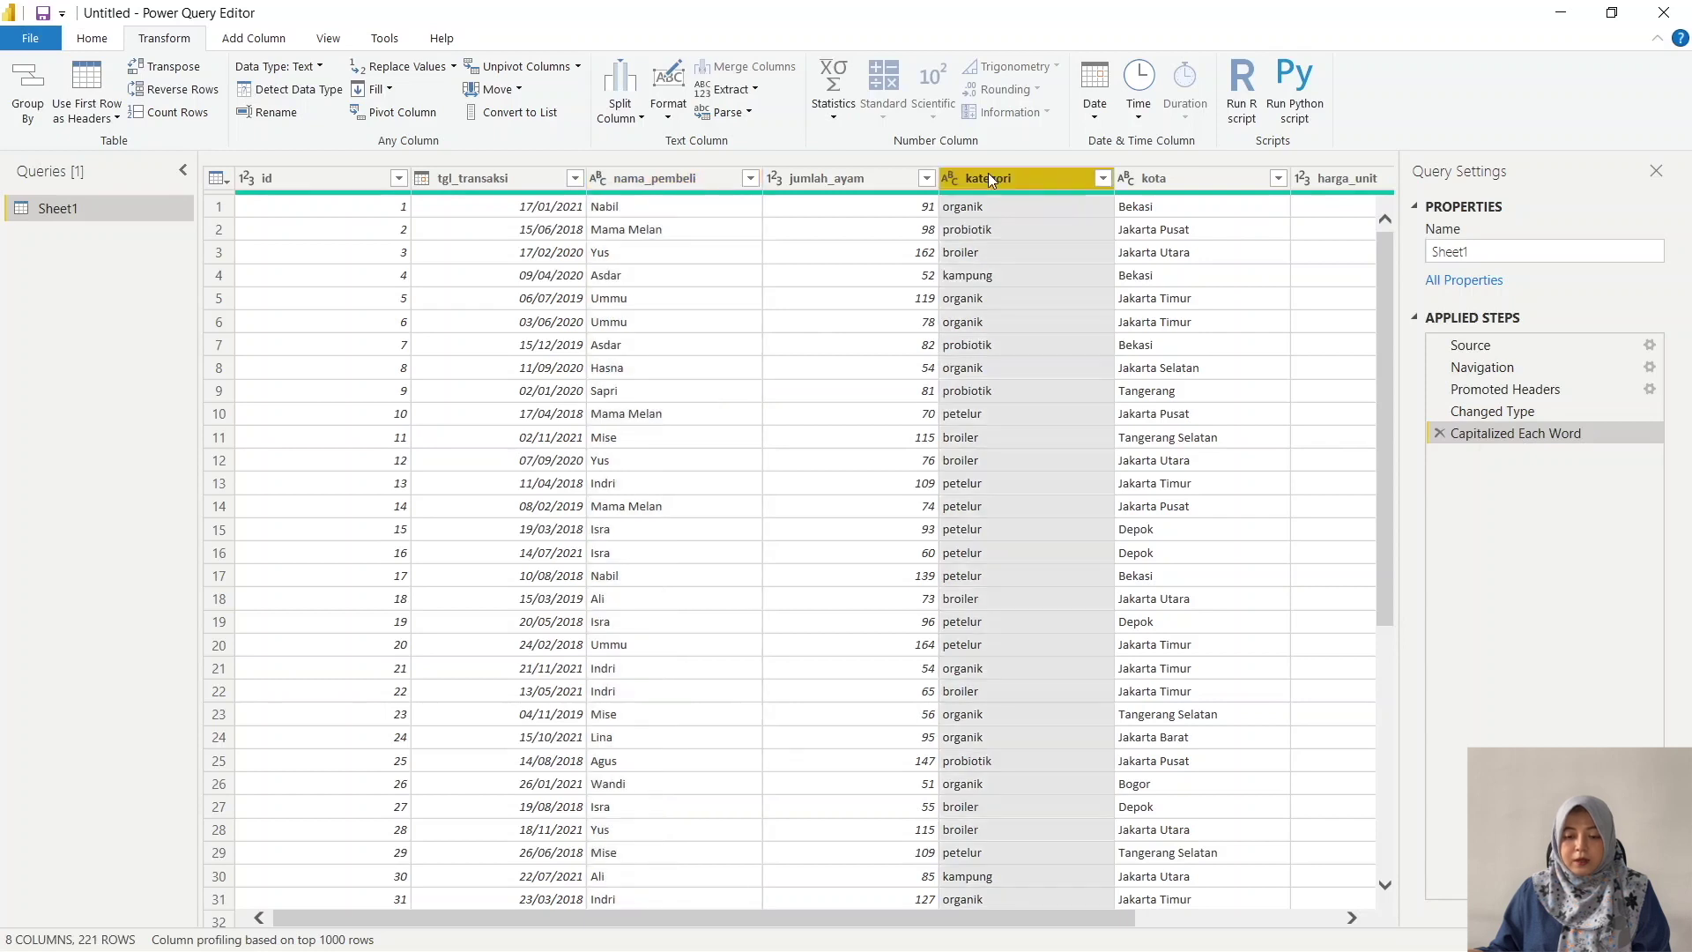
{"action": "left_click", "coordinate": [667, 107]}
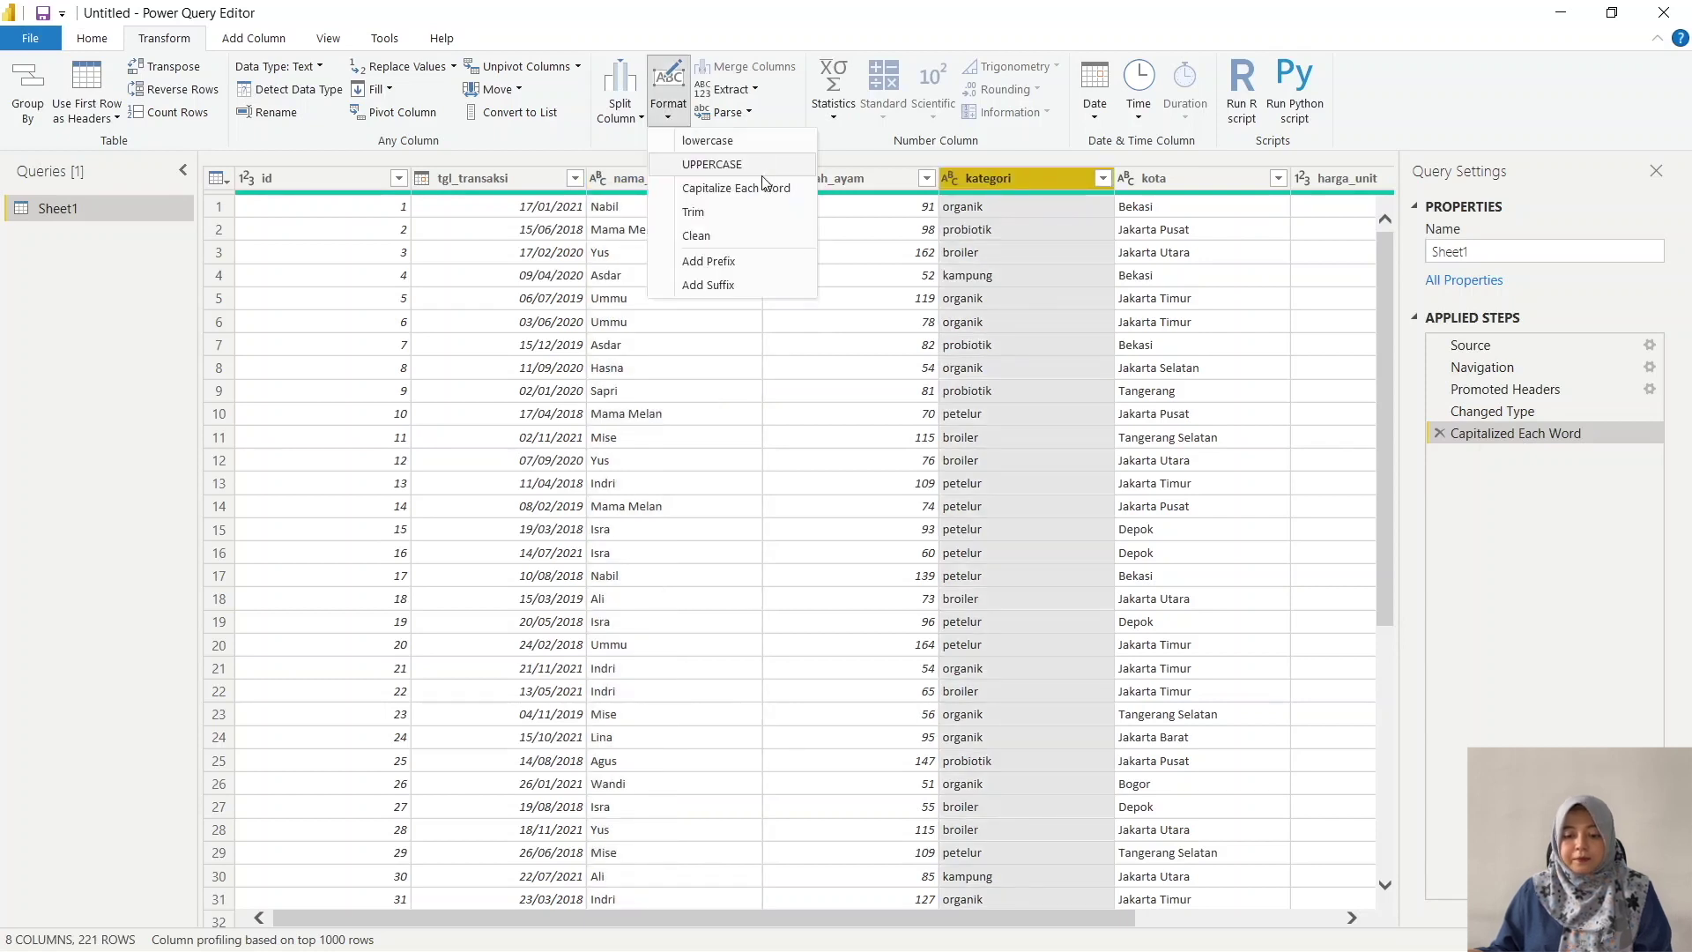
{"action": "left_click", "coordinate": [718, 201]}
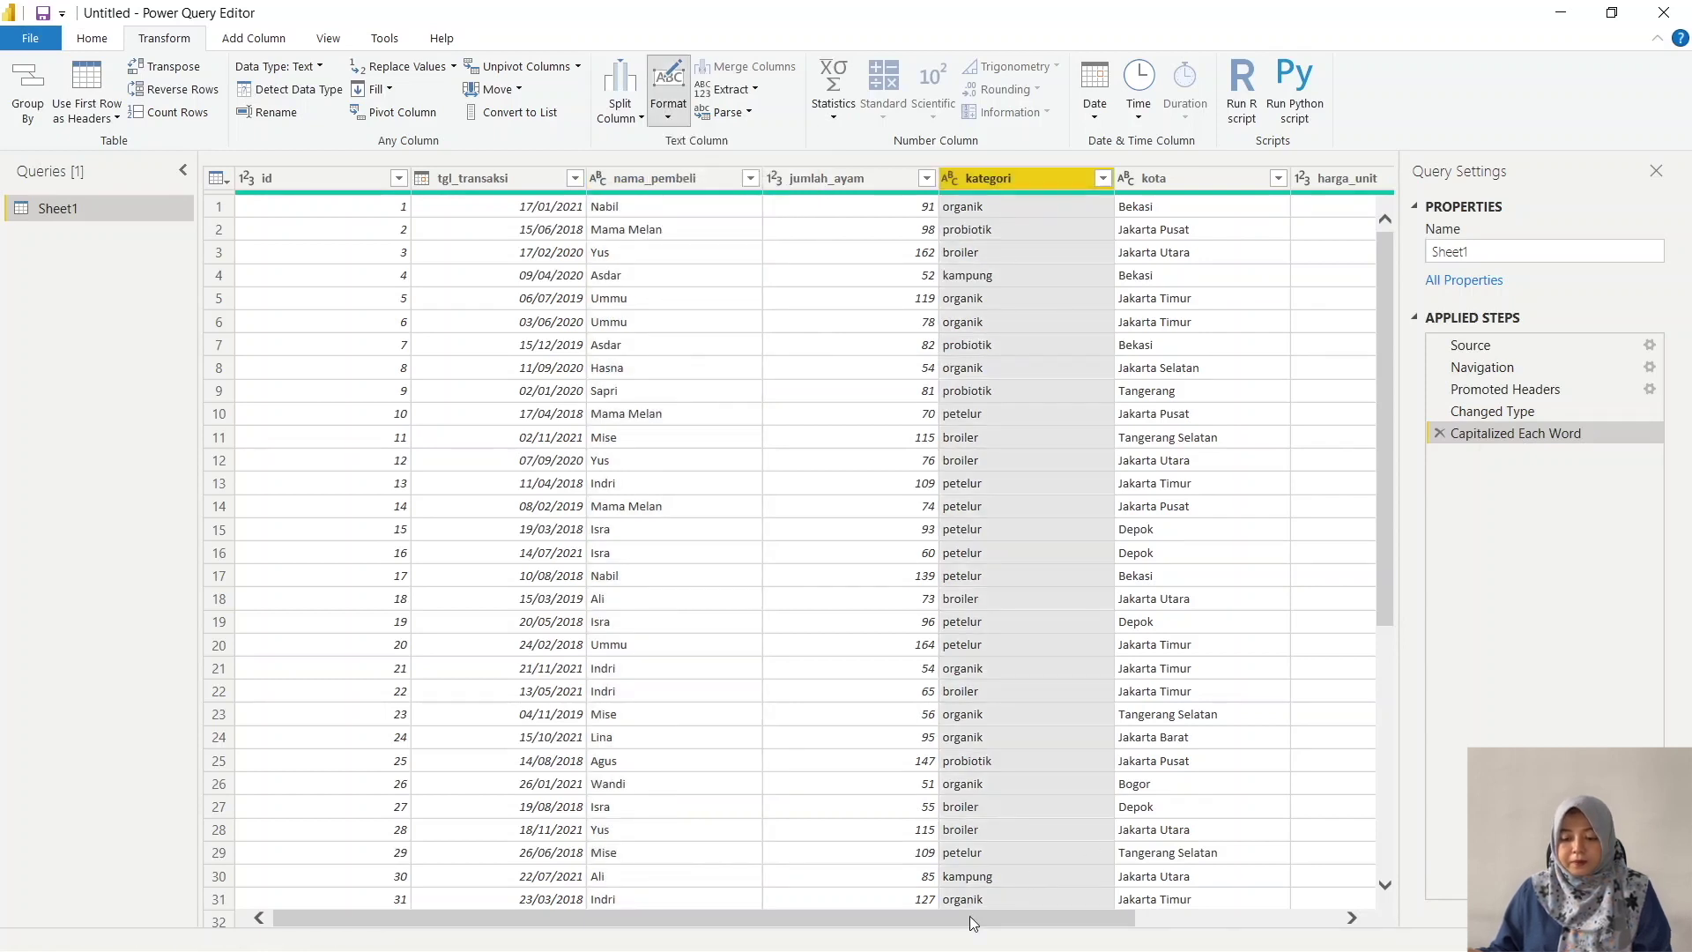
{"action": "left_click_drag", "start_coordinate": [991, 926], "coordinate": [801, 377]}
{"action": "left_click", "coordinate": [1194, 482]}
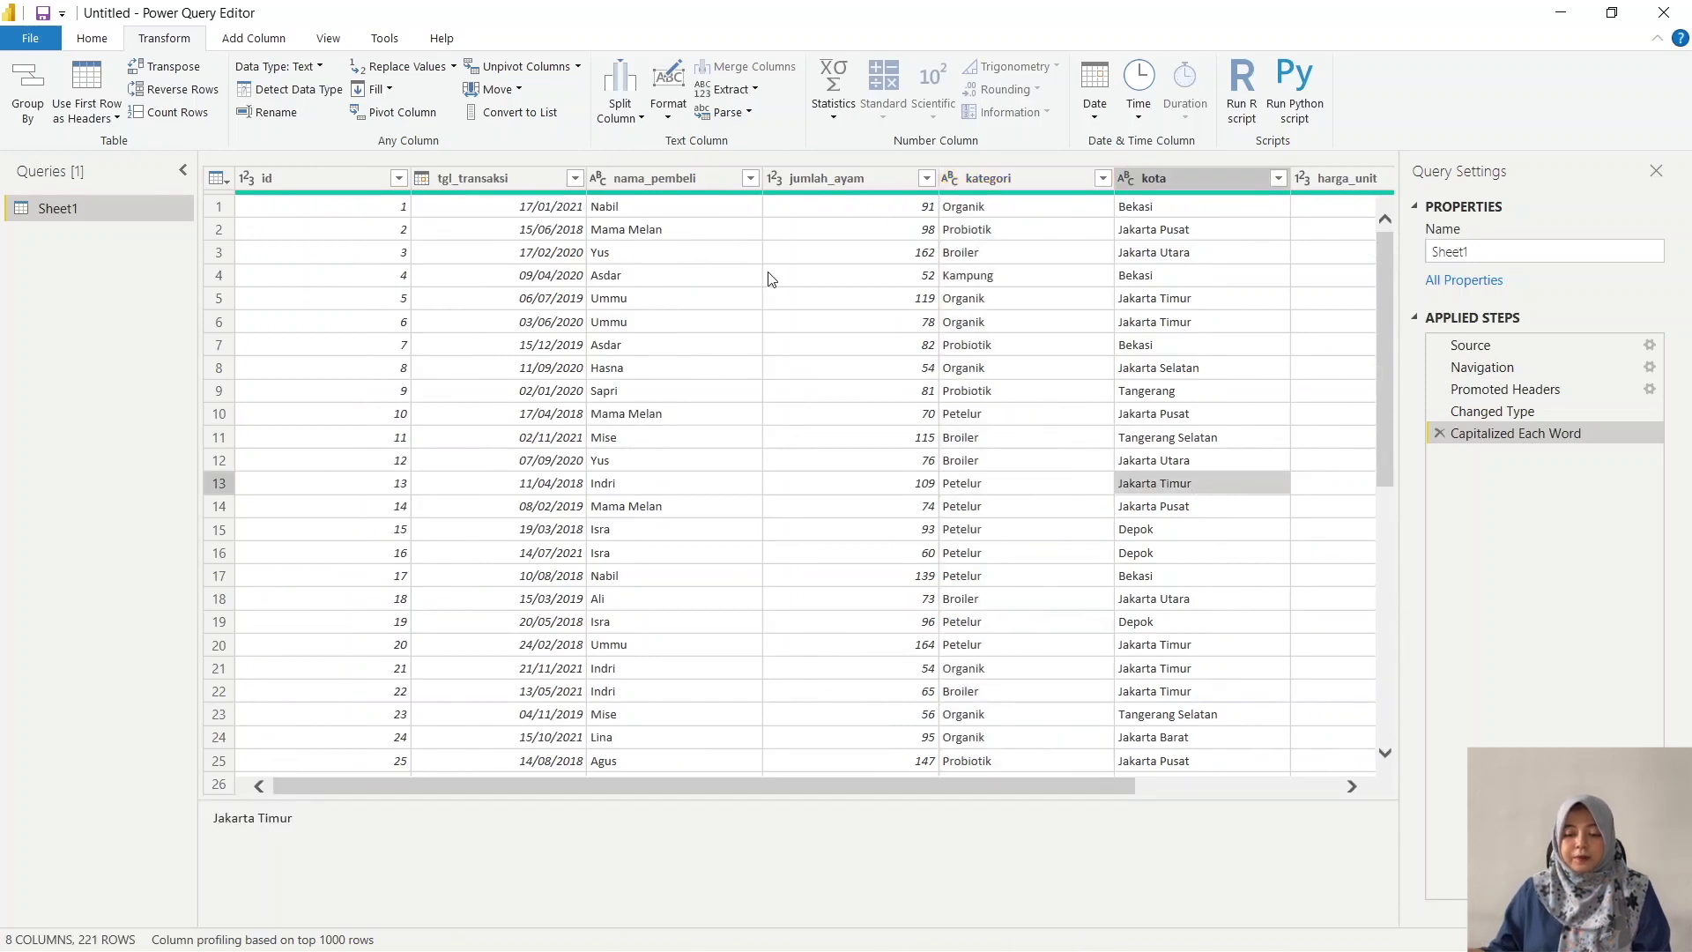
{"action": "left_click", "coordinate": [696, 275]}
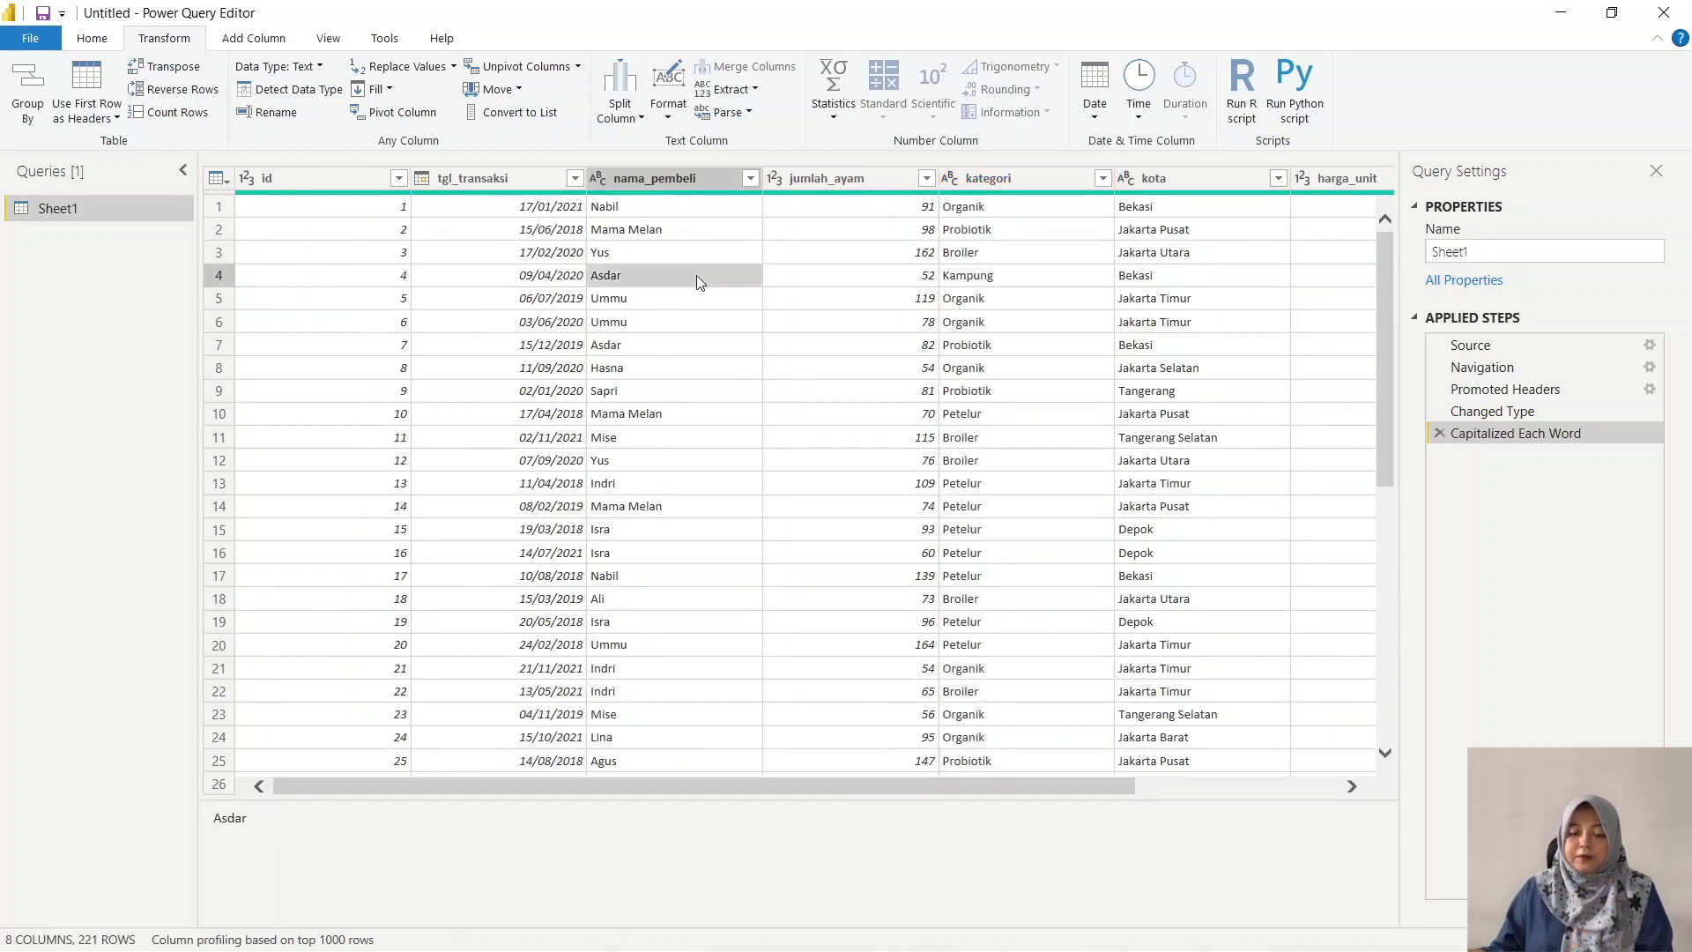
{"action": "left_click", "coordinate": [661, 207]}
{"action": "left_click", "coordinate": [969, 212]}
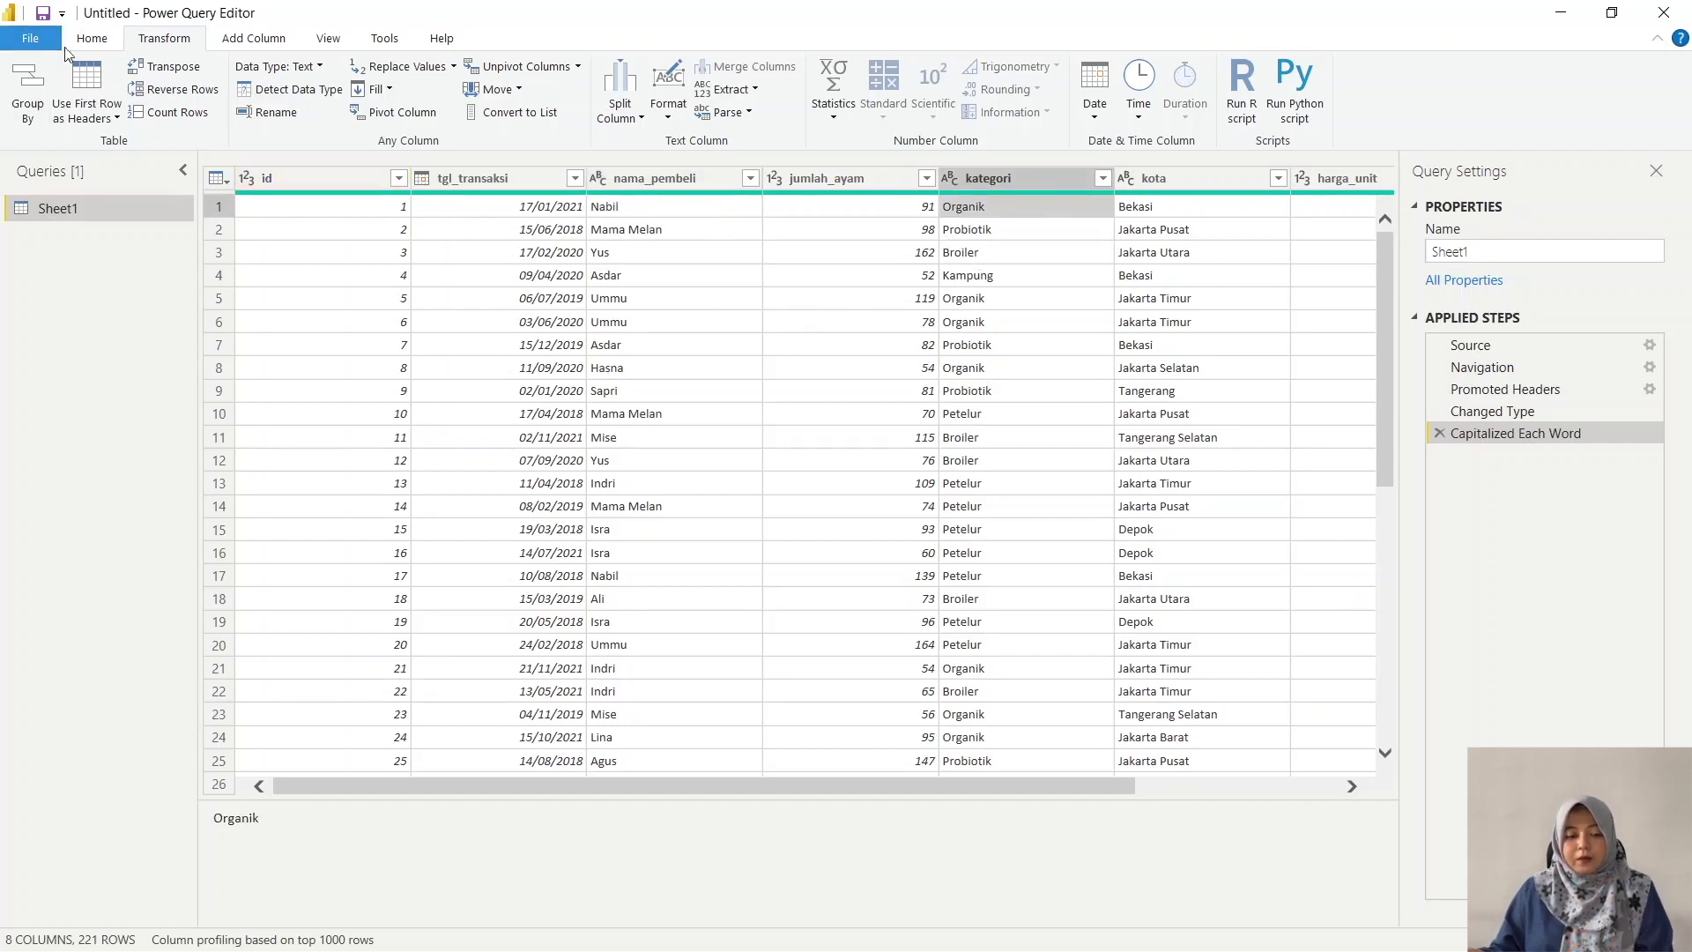
- Close Power Query Editor with Close & Apply and apply the pending query changes to load Sheet1 into the report
{"action": "left_click", "coordinate": [92, 39]}
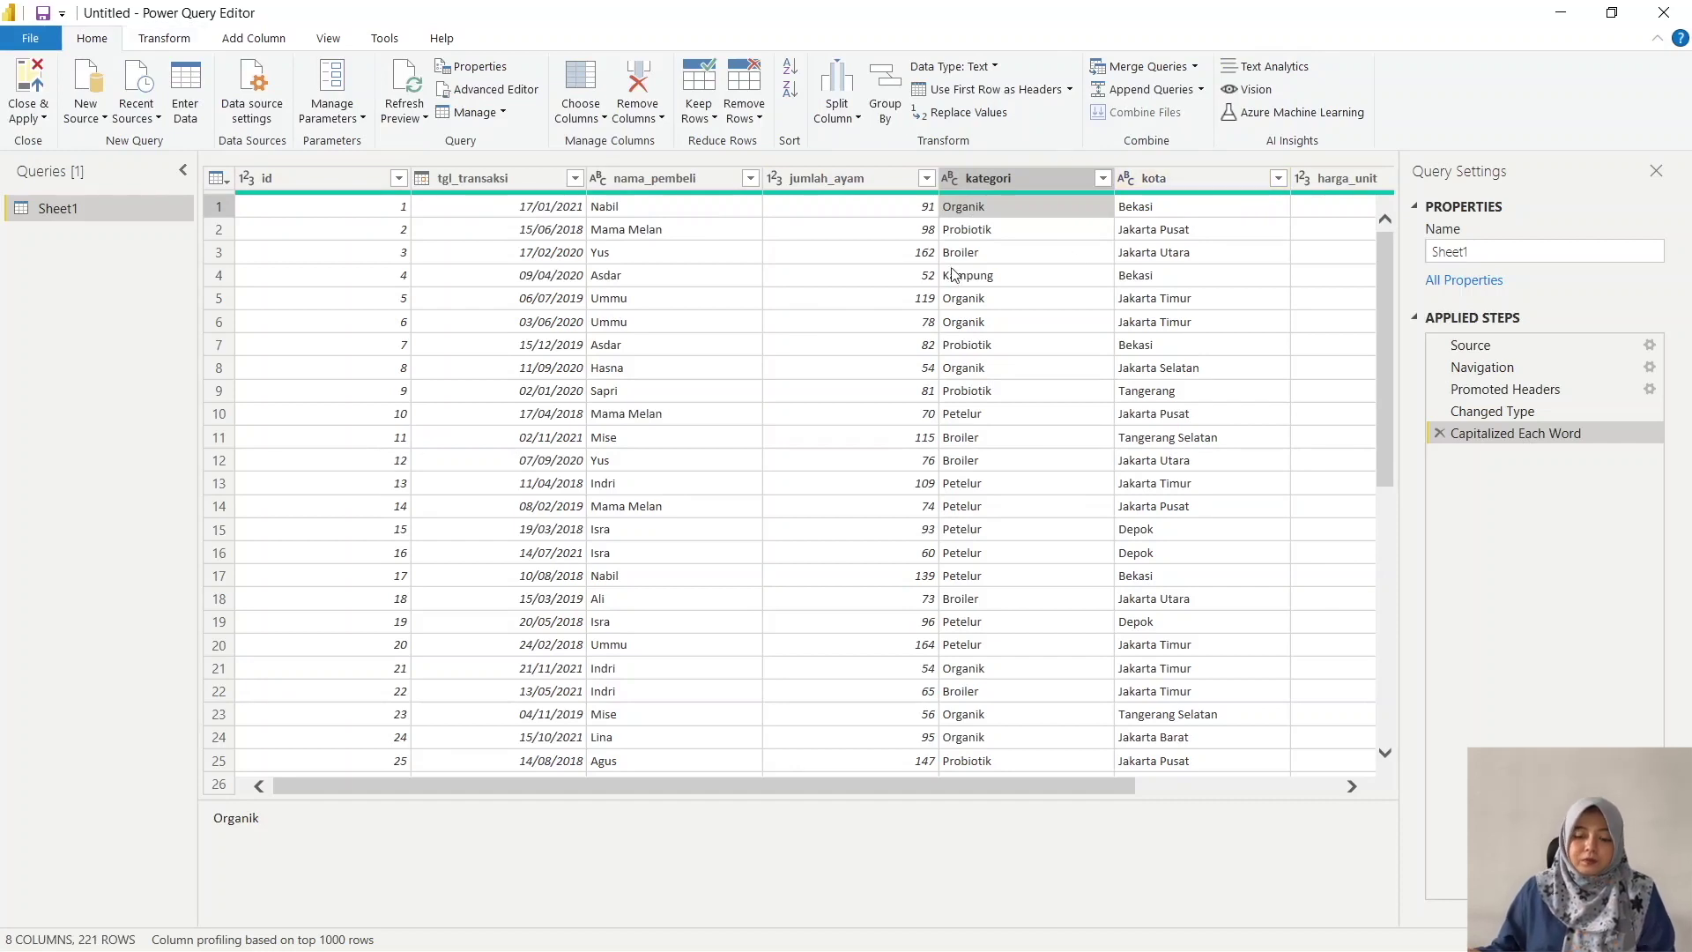
{"action": "left_click", "coordinate": [381, 231]}
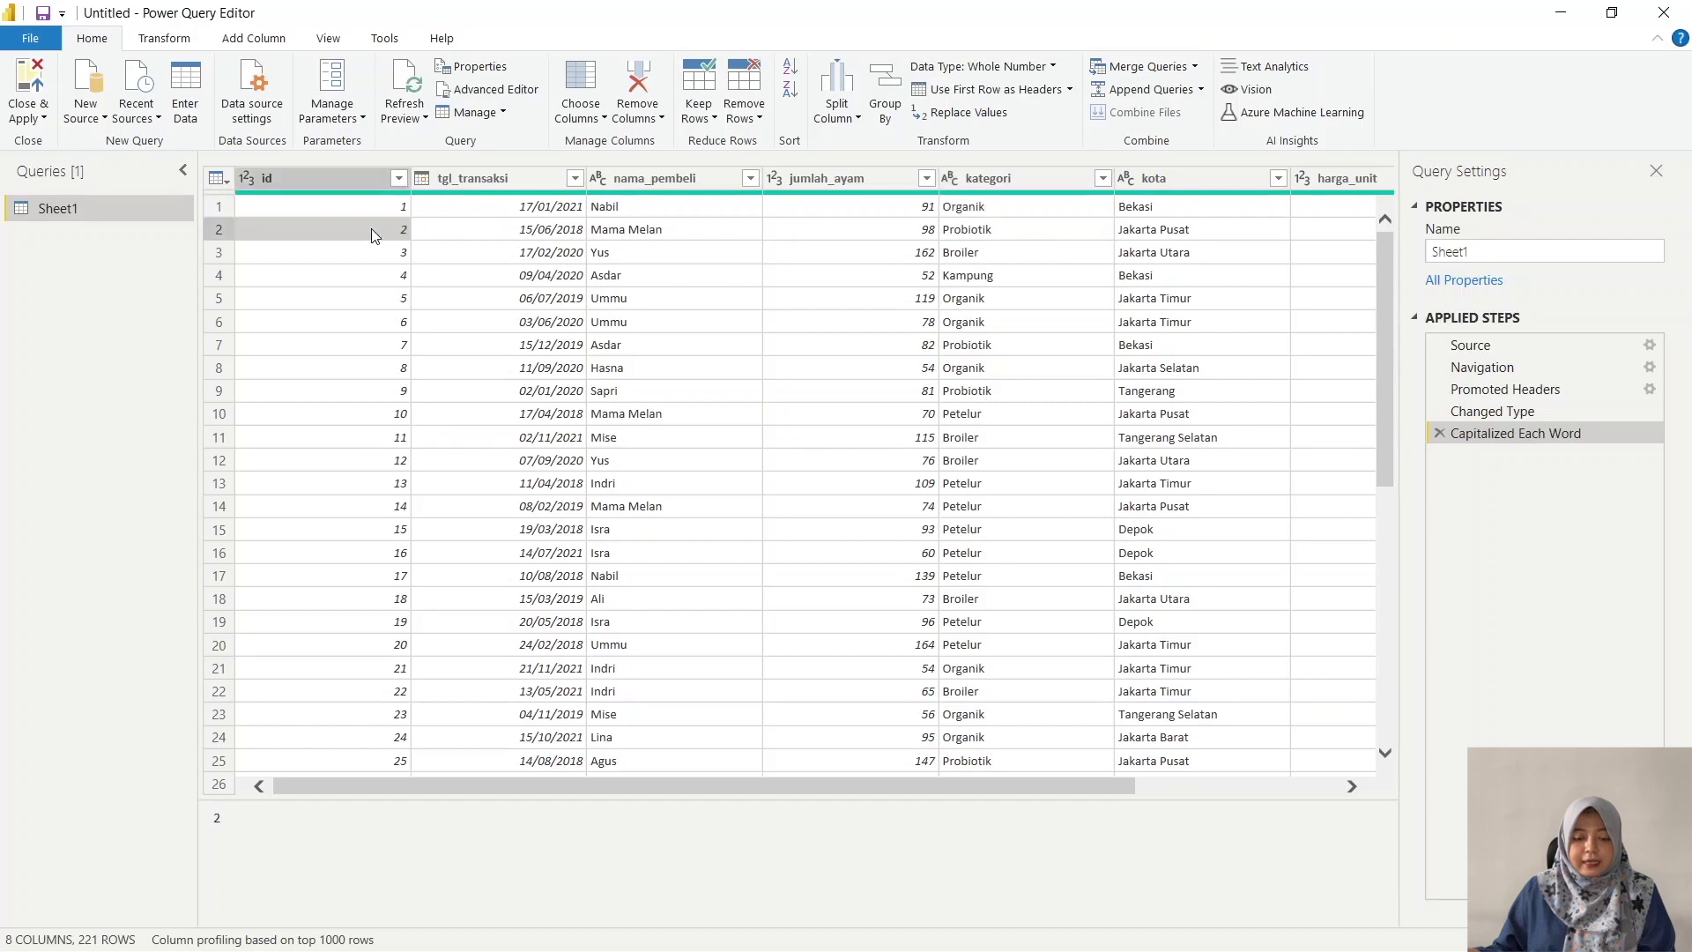
{"action": "left_click", "coordinate": [1106, 326]}
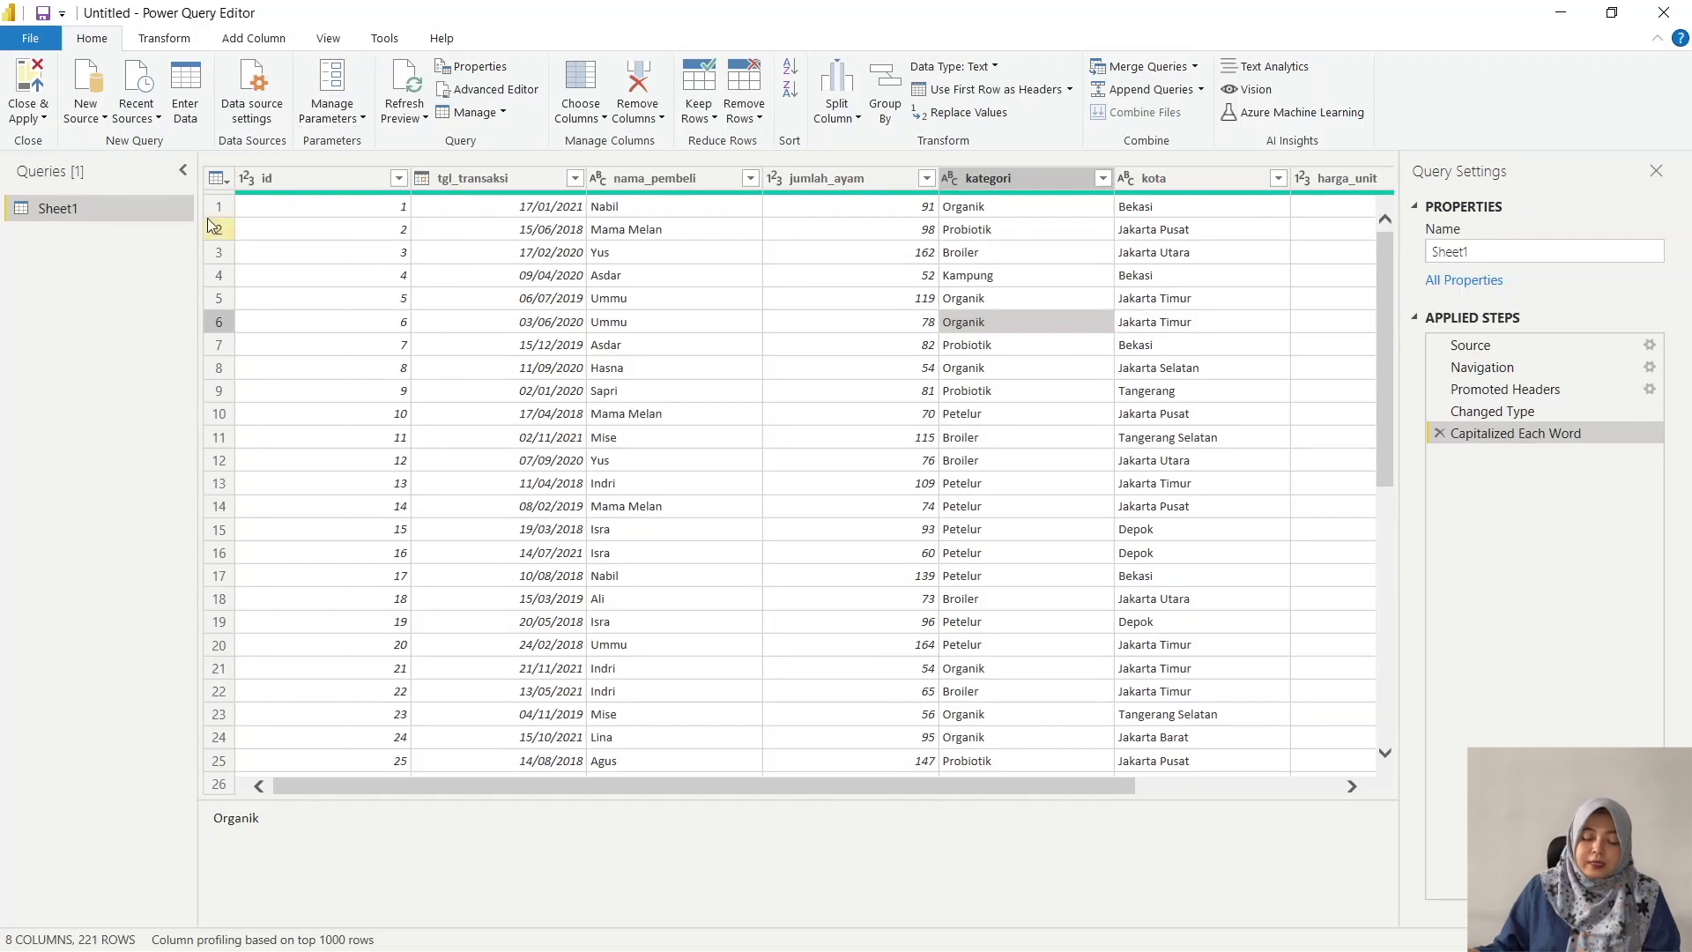
{"action": "left_click", "coordinate": [1124, 209]}
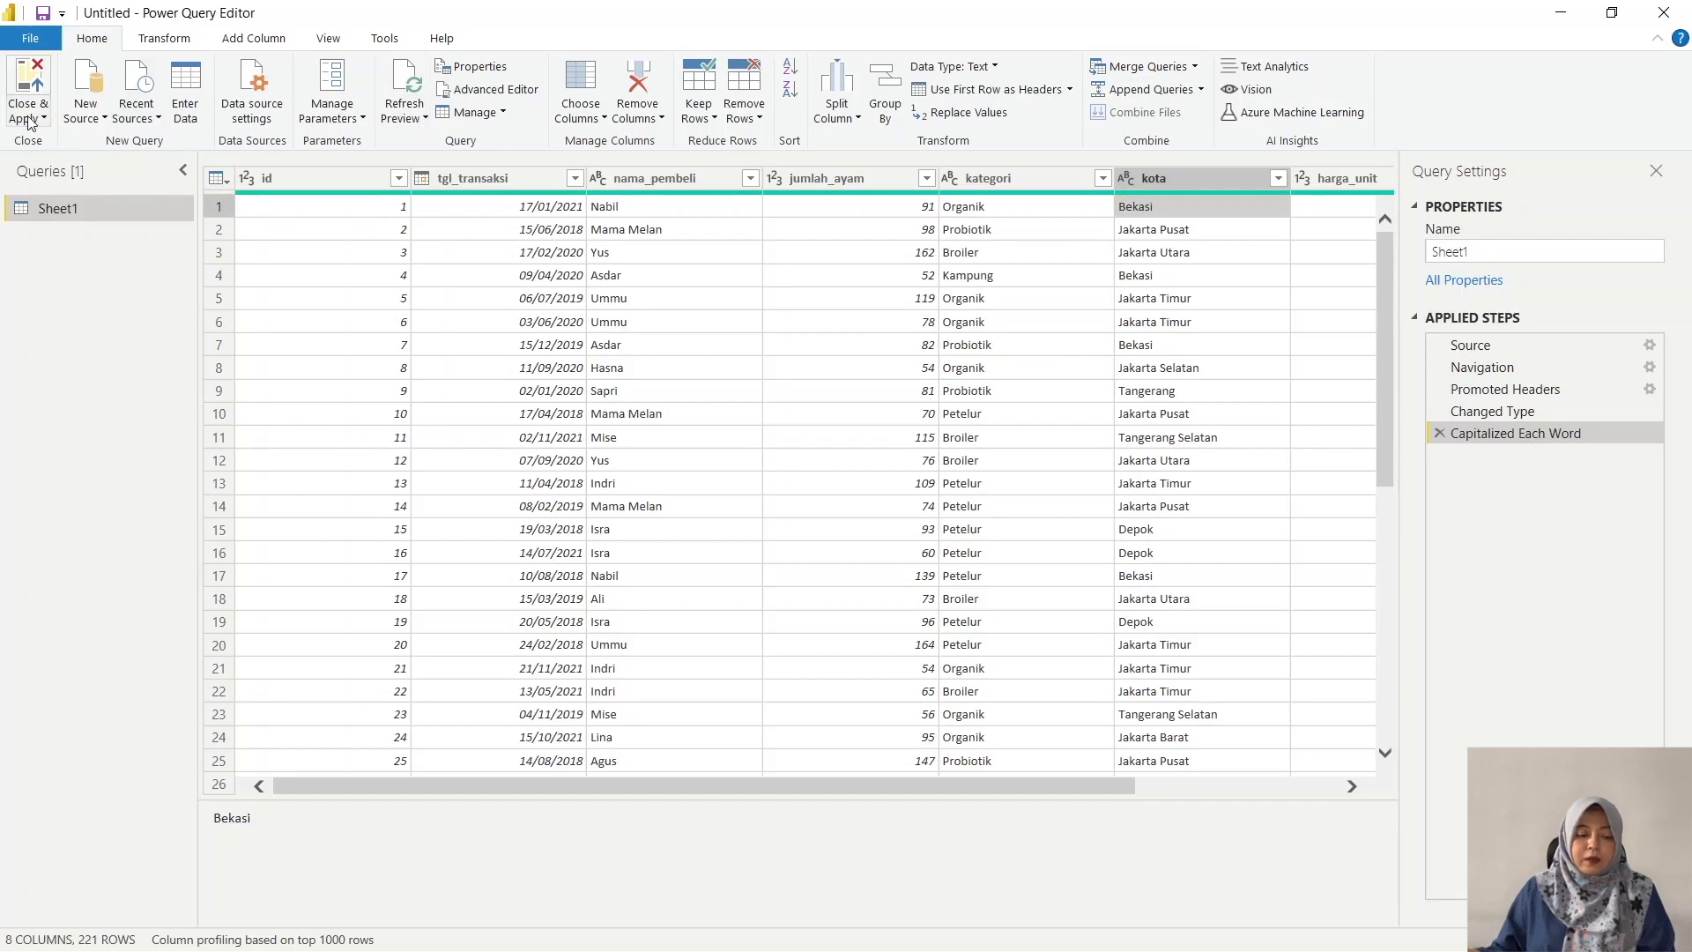
{"action": "left_click", "coordinate": [9, 104]}
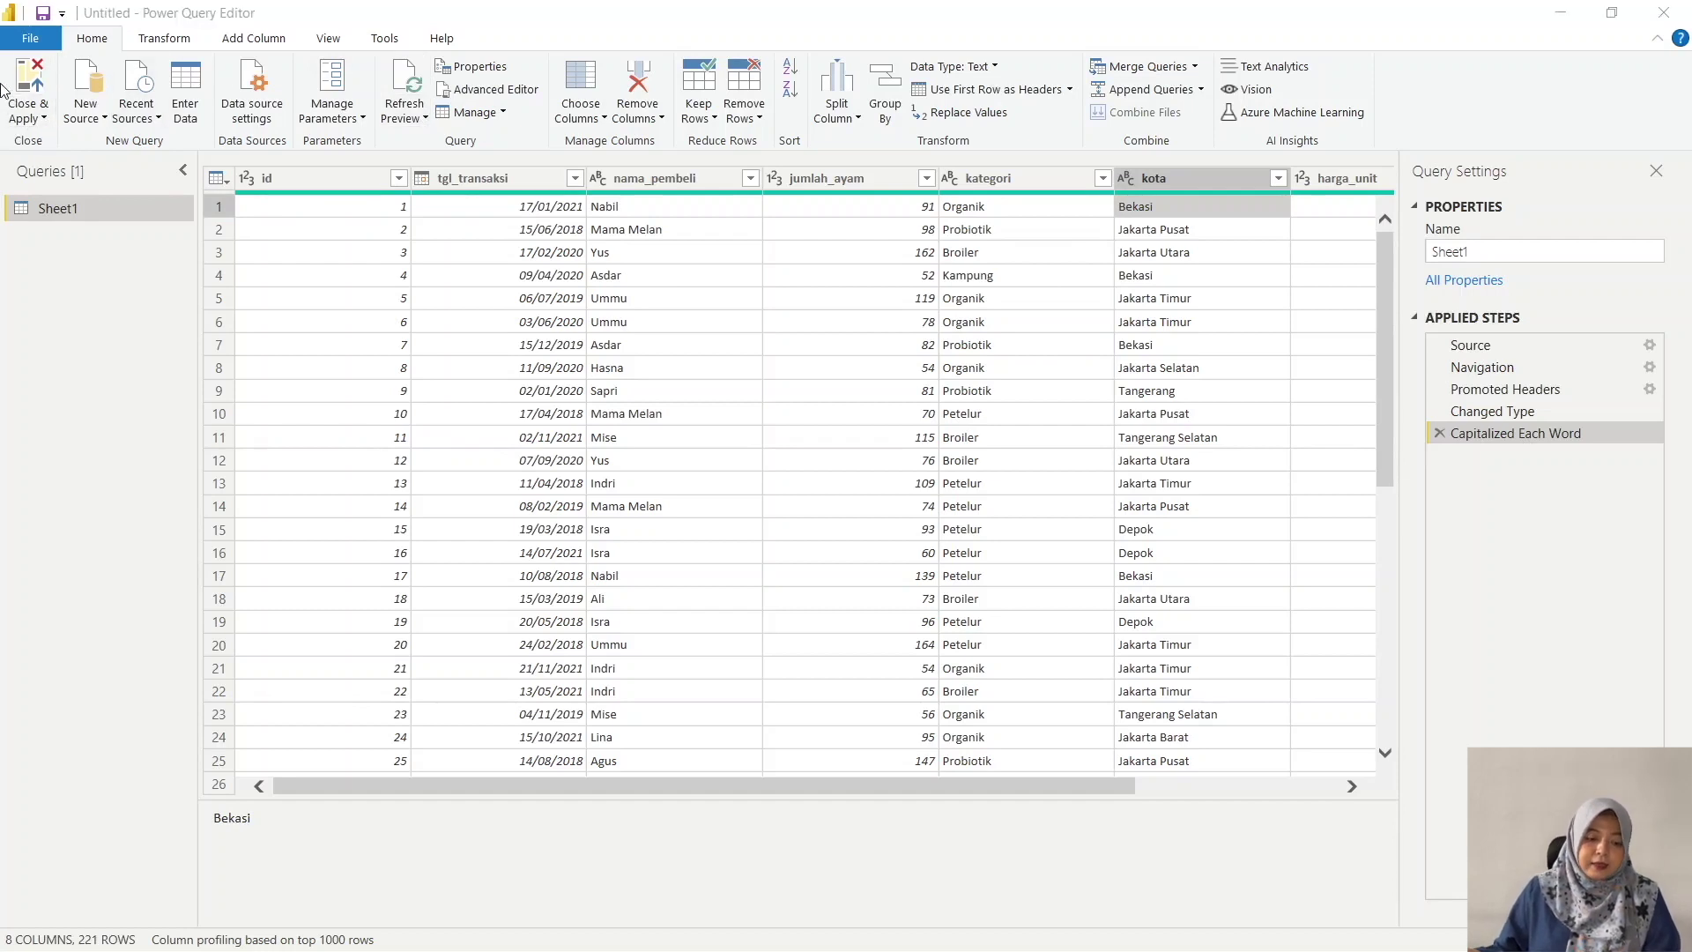
{"action": "left_click", "coordinate": [36, 83]}
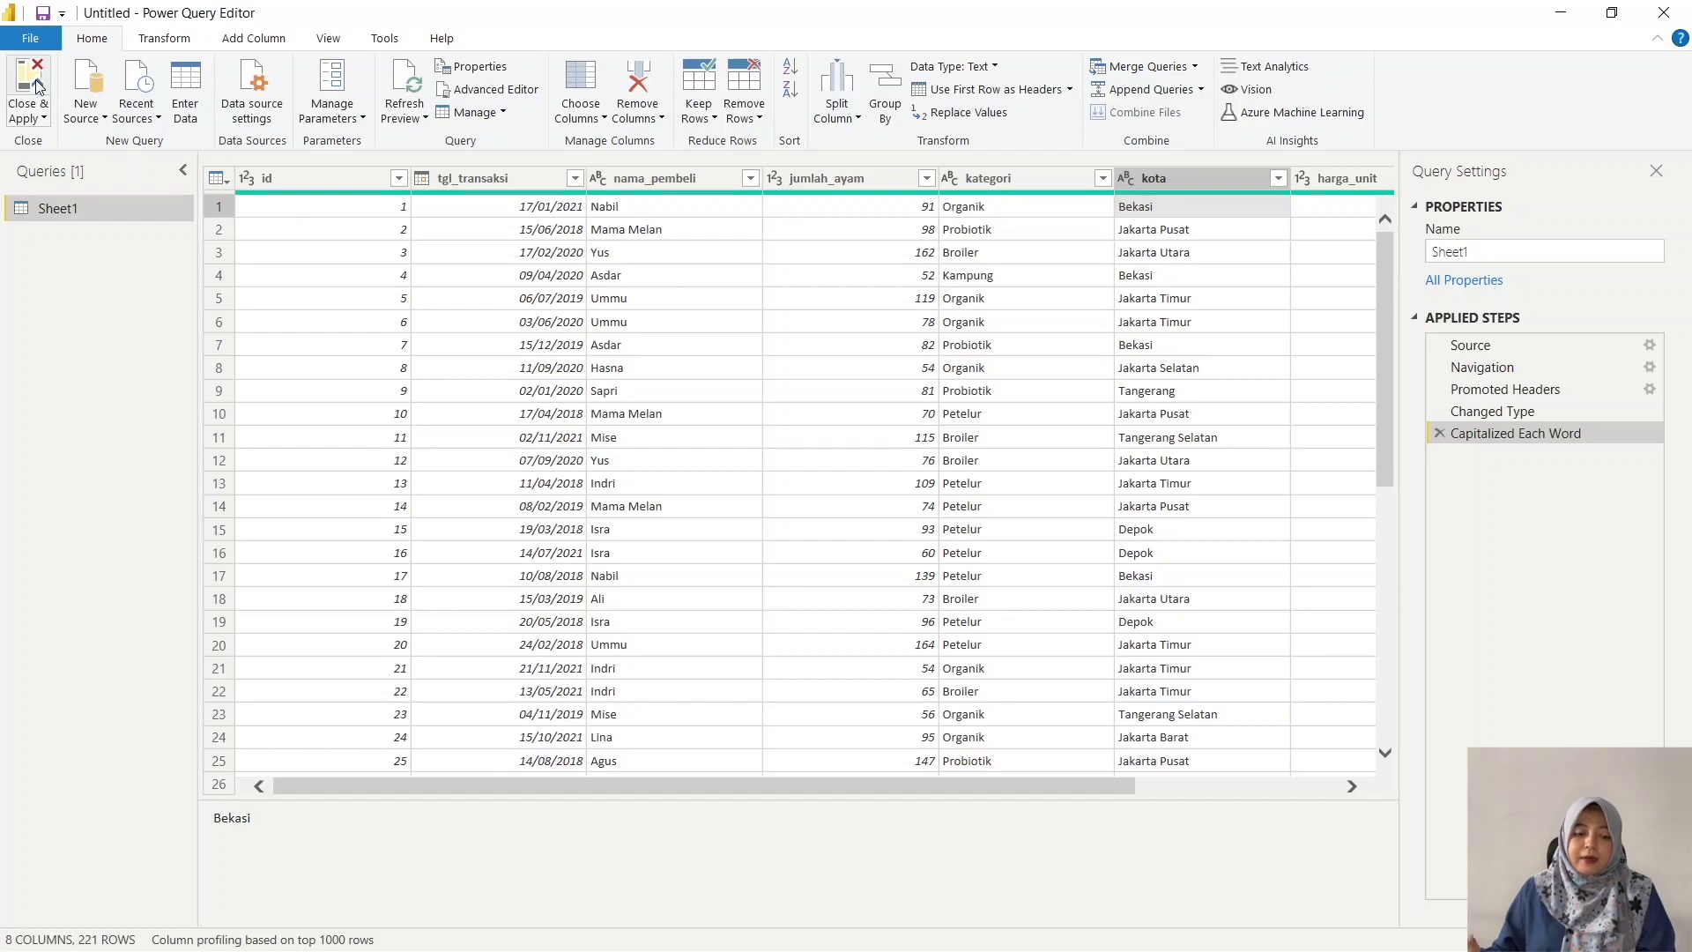
{"action": "left_click", "coordinate": [35, 84]}
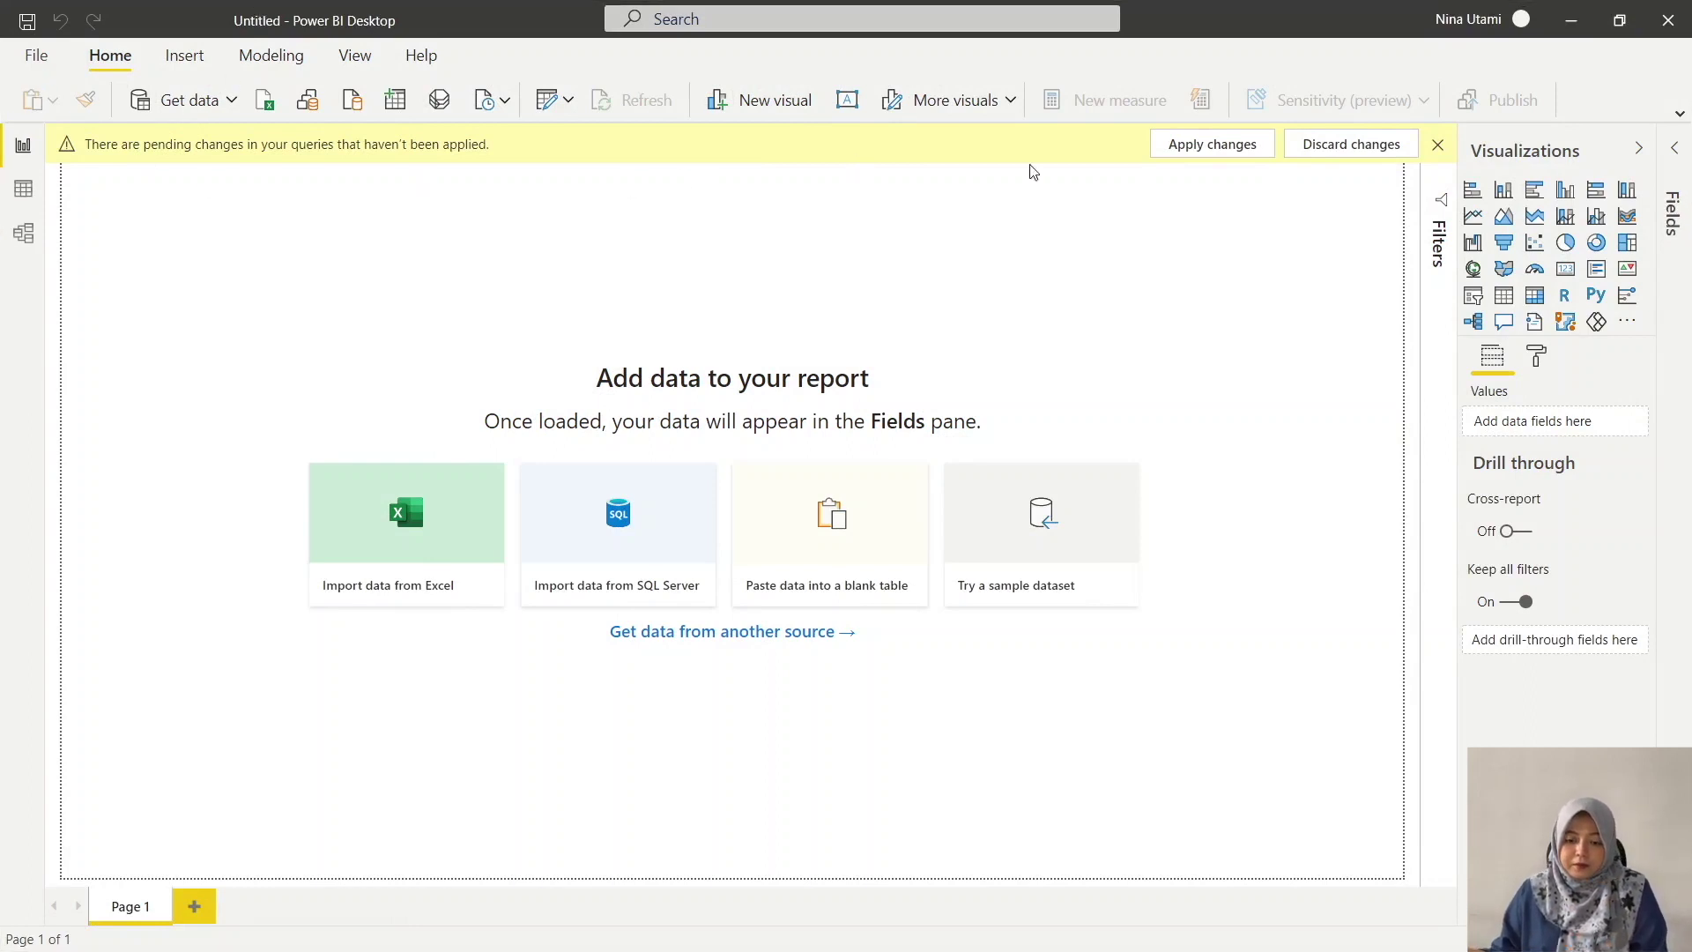
{"action": "left_click", "coordinate": [1221, 146]}
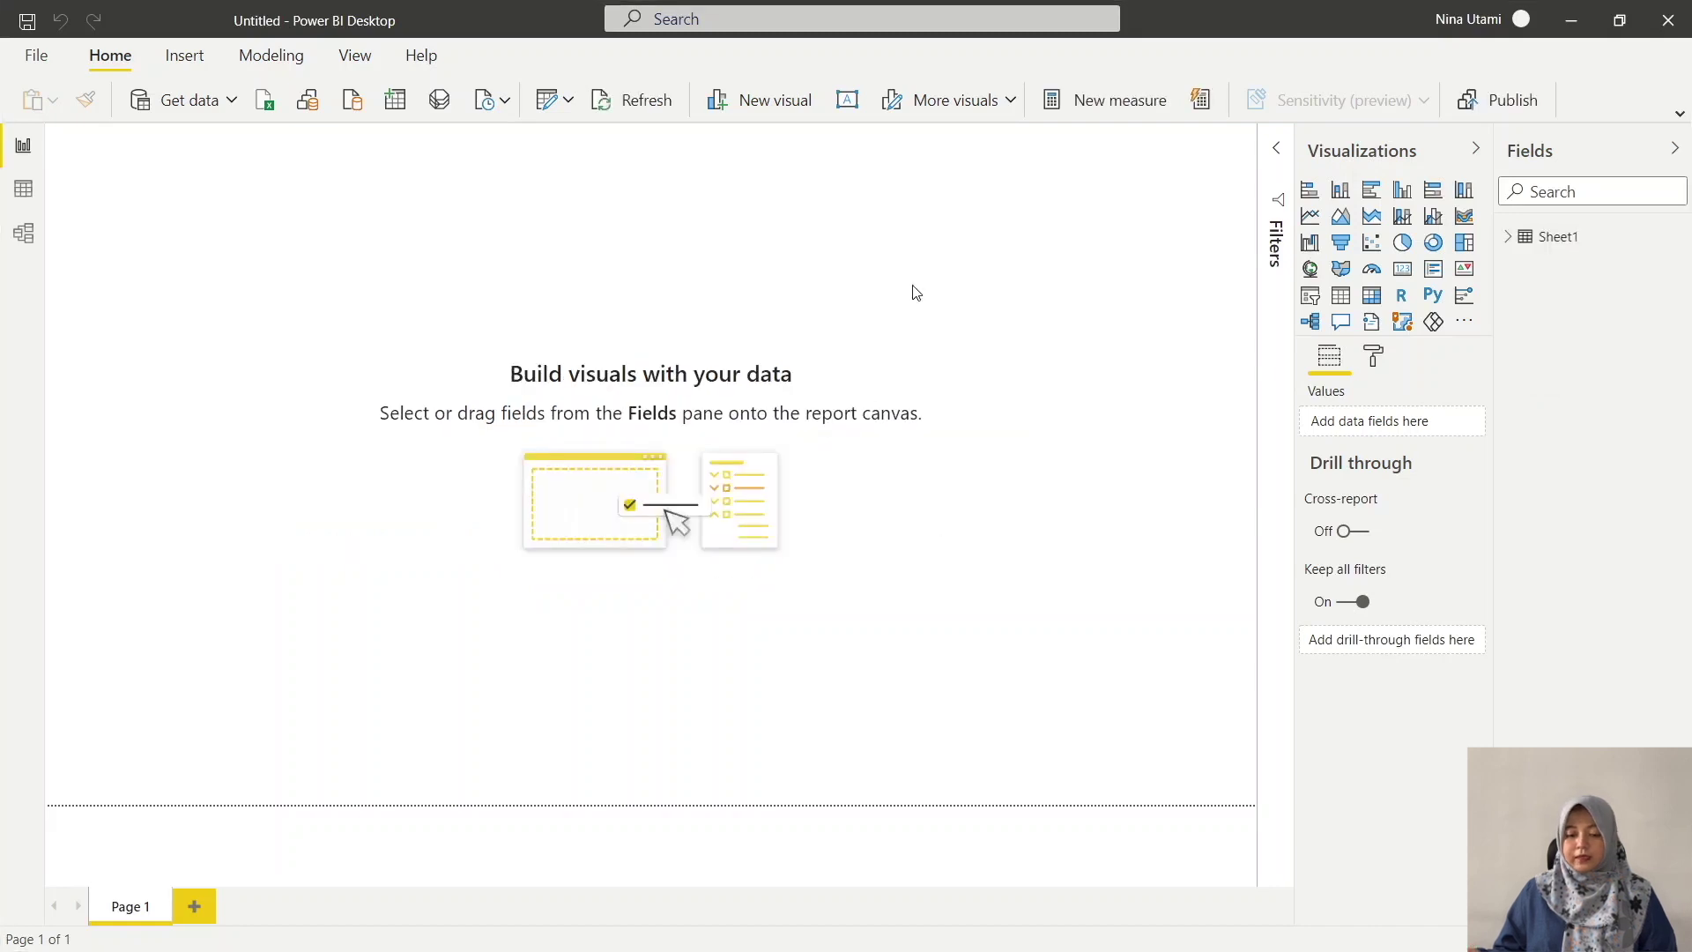
- Expand the Sheet1 table and its tgl_transaksi date hierarchy to view the available fields
{"action": "left_click", "coordinate": [1523, 239]}
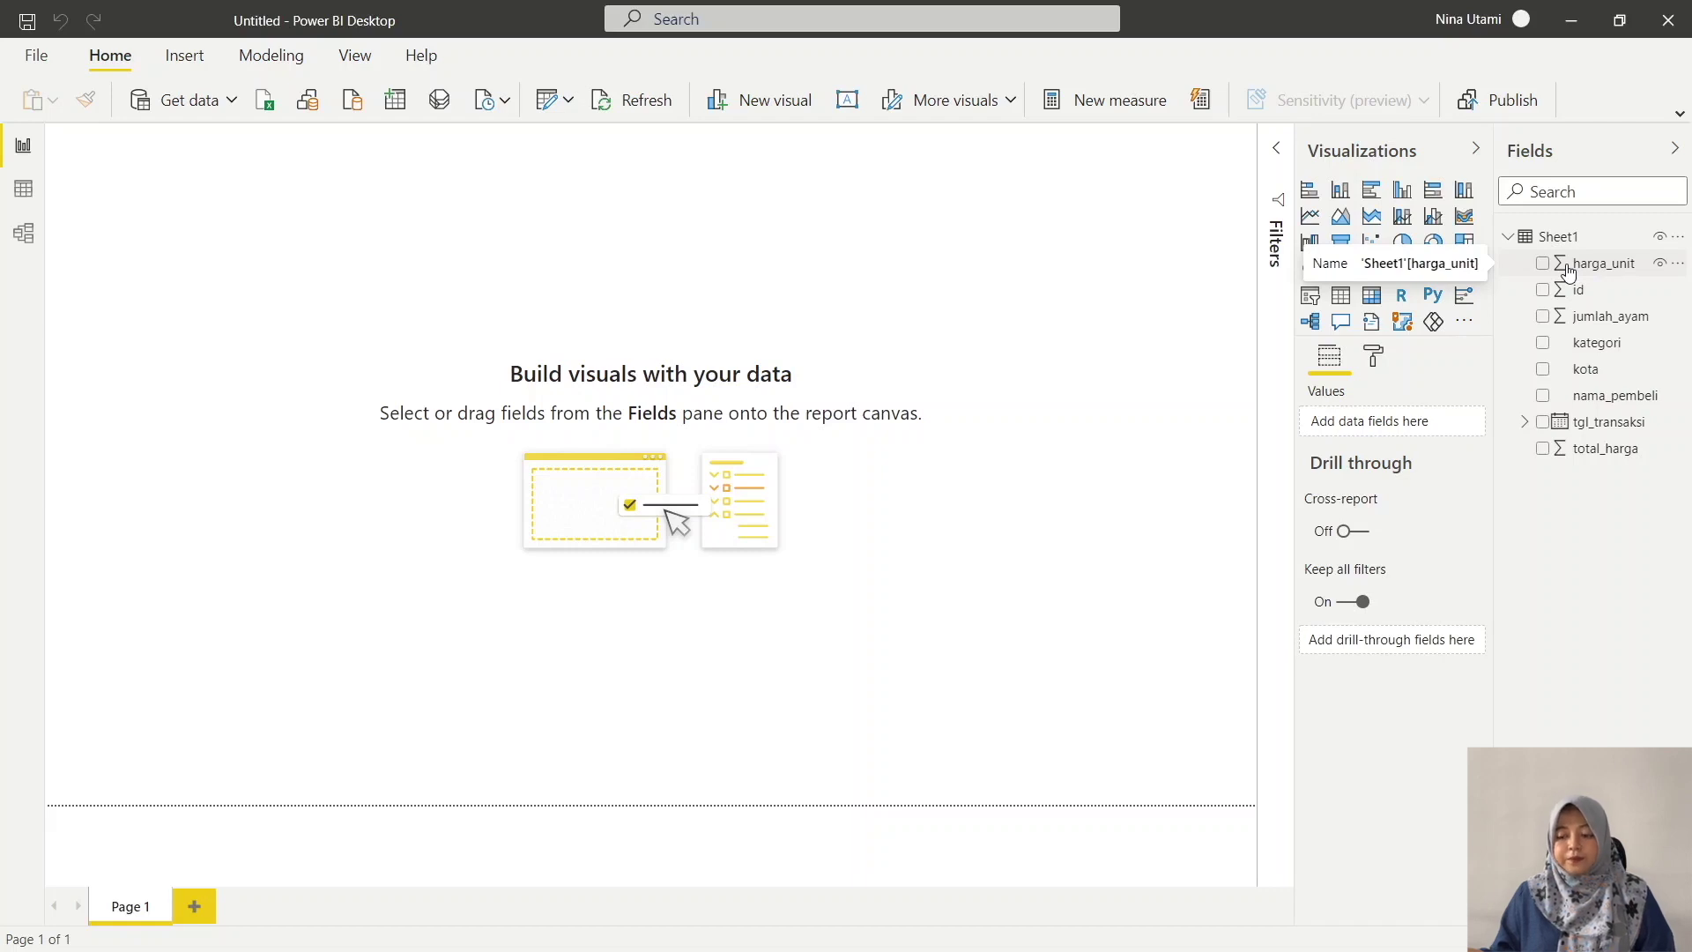
{"action": "left_click", "coordinate": [1567, 434]}
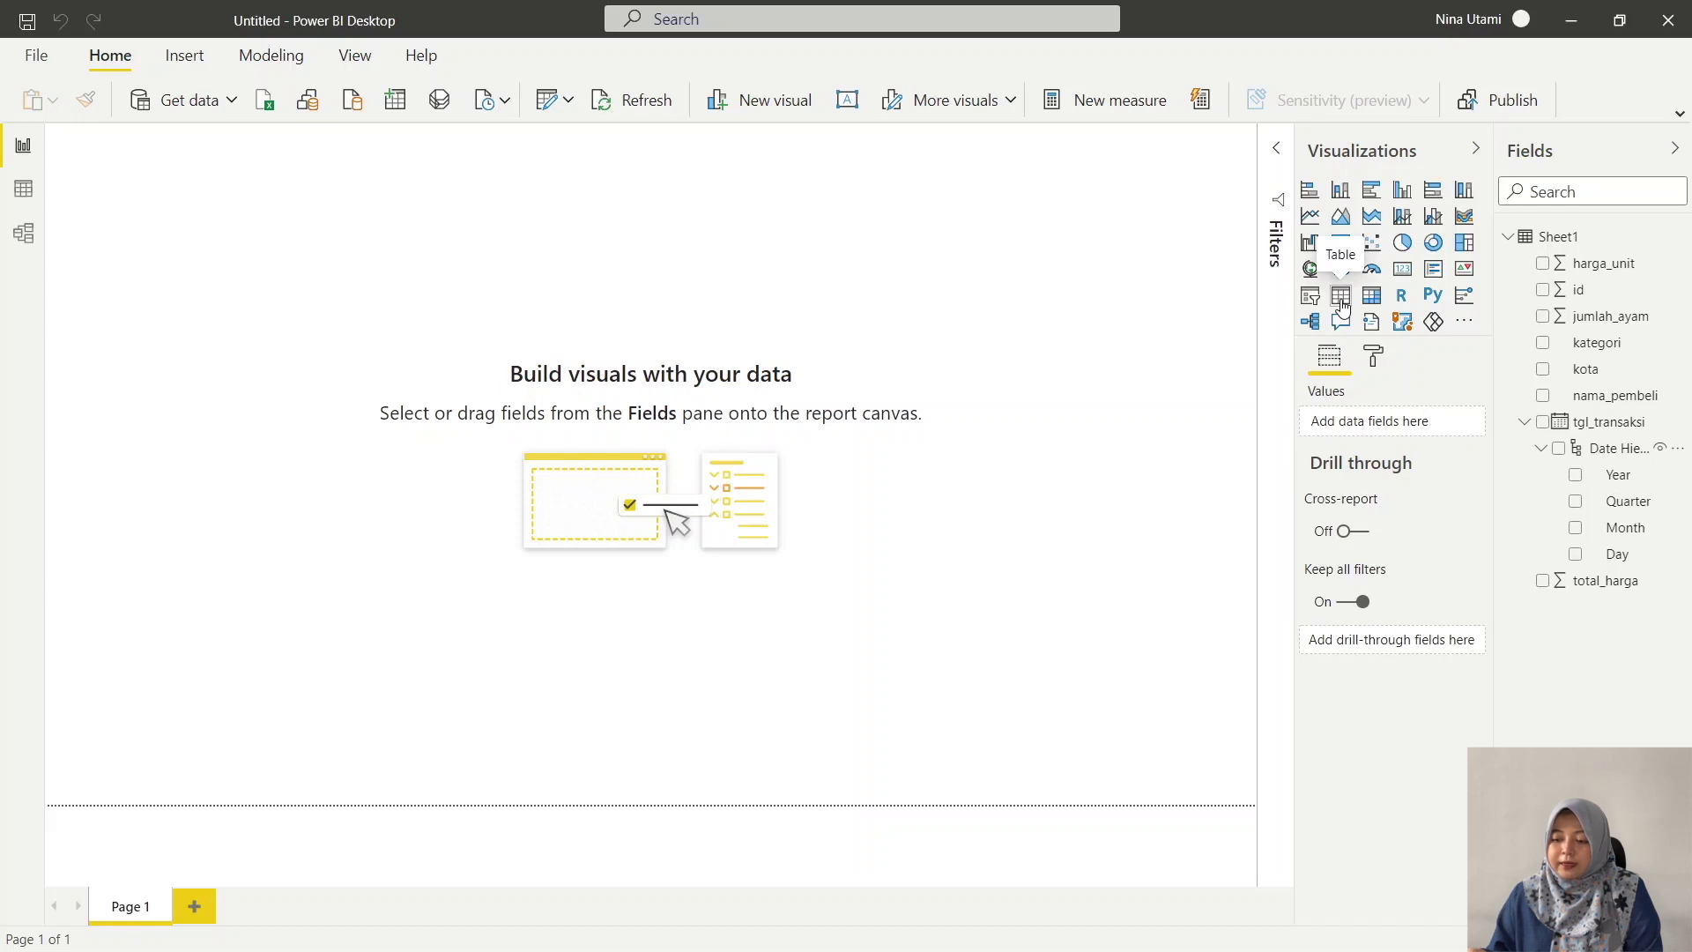
- Browse the AppSource gallery of additional Power BI visuals, including the KPIs and Maps categories, and close it without adding any
{"action": "left_click", "coordinate": [1468, 325]}
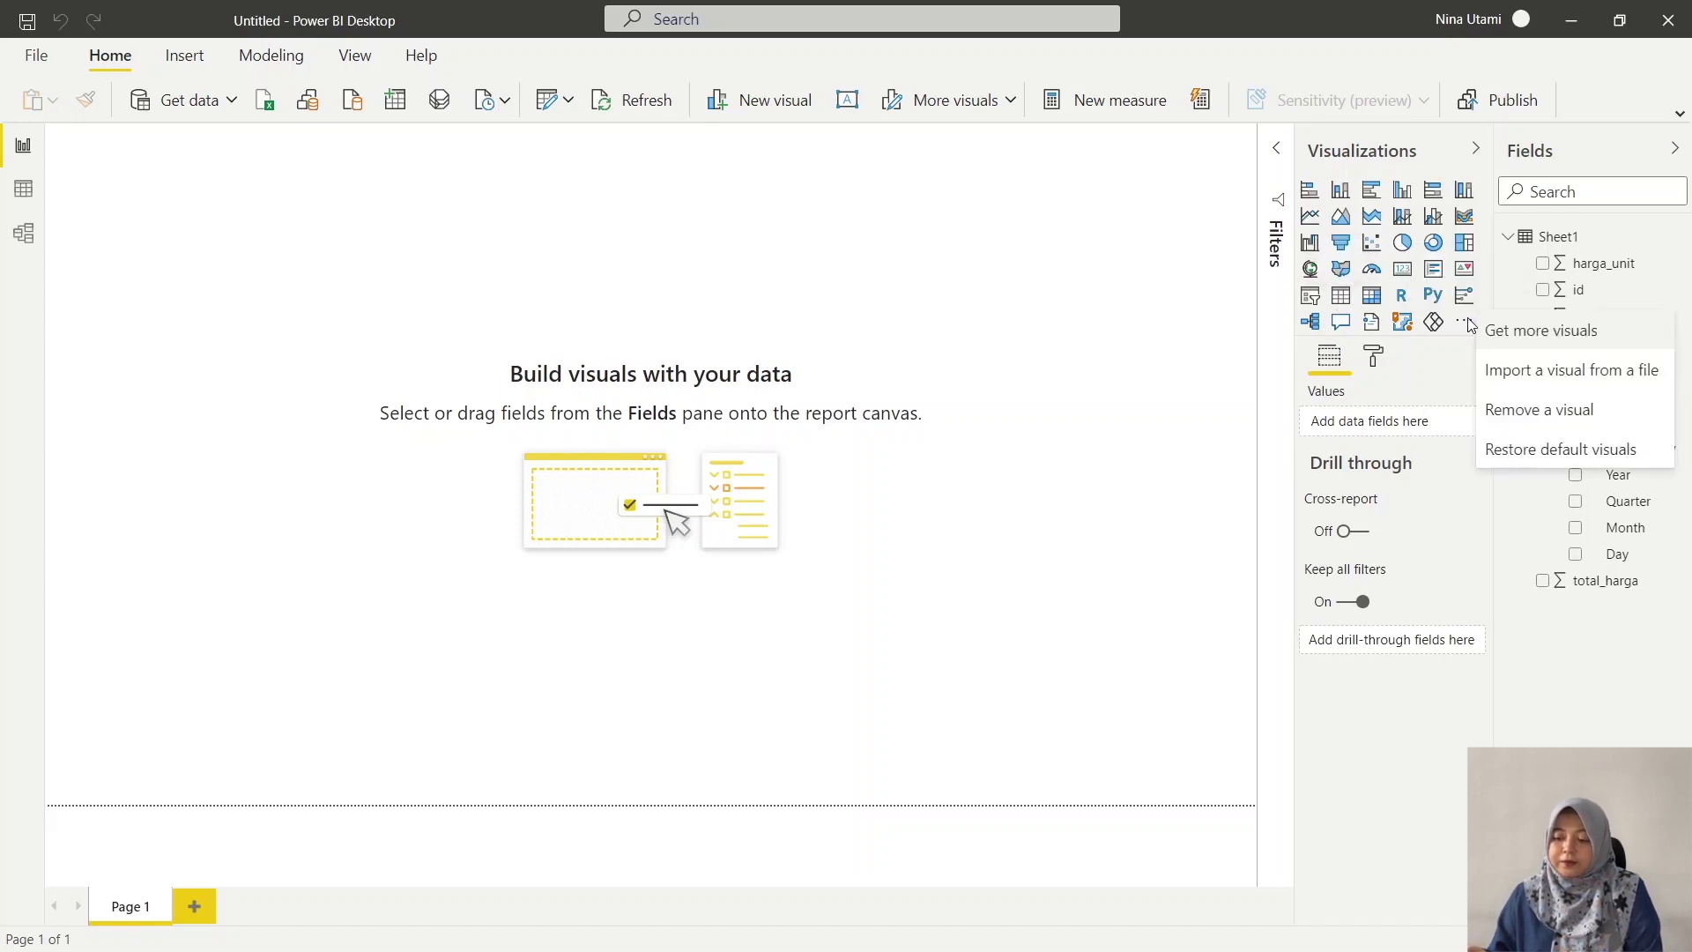
{"action": "left_click", "coordinate": [1528, 342]}
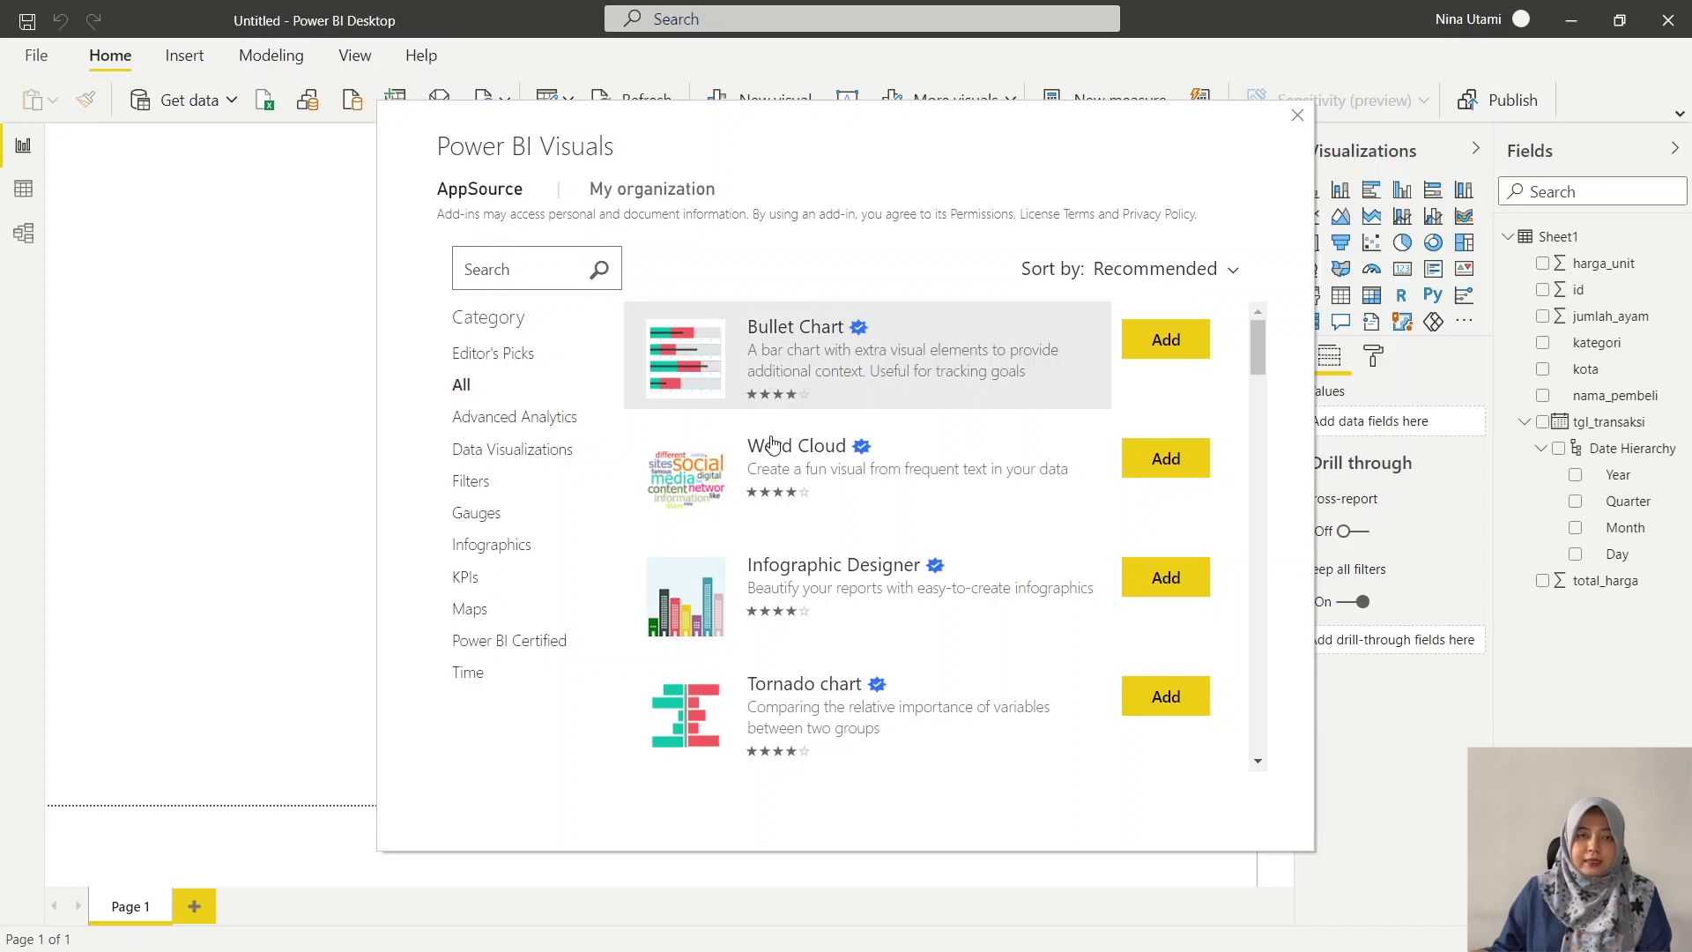
{"action": "scroll", "coordinate": [771, 442], "scroll_direction": "down", "scroll_amount": 1}
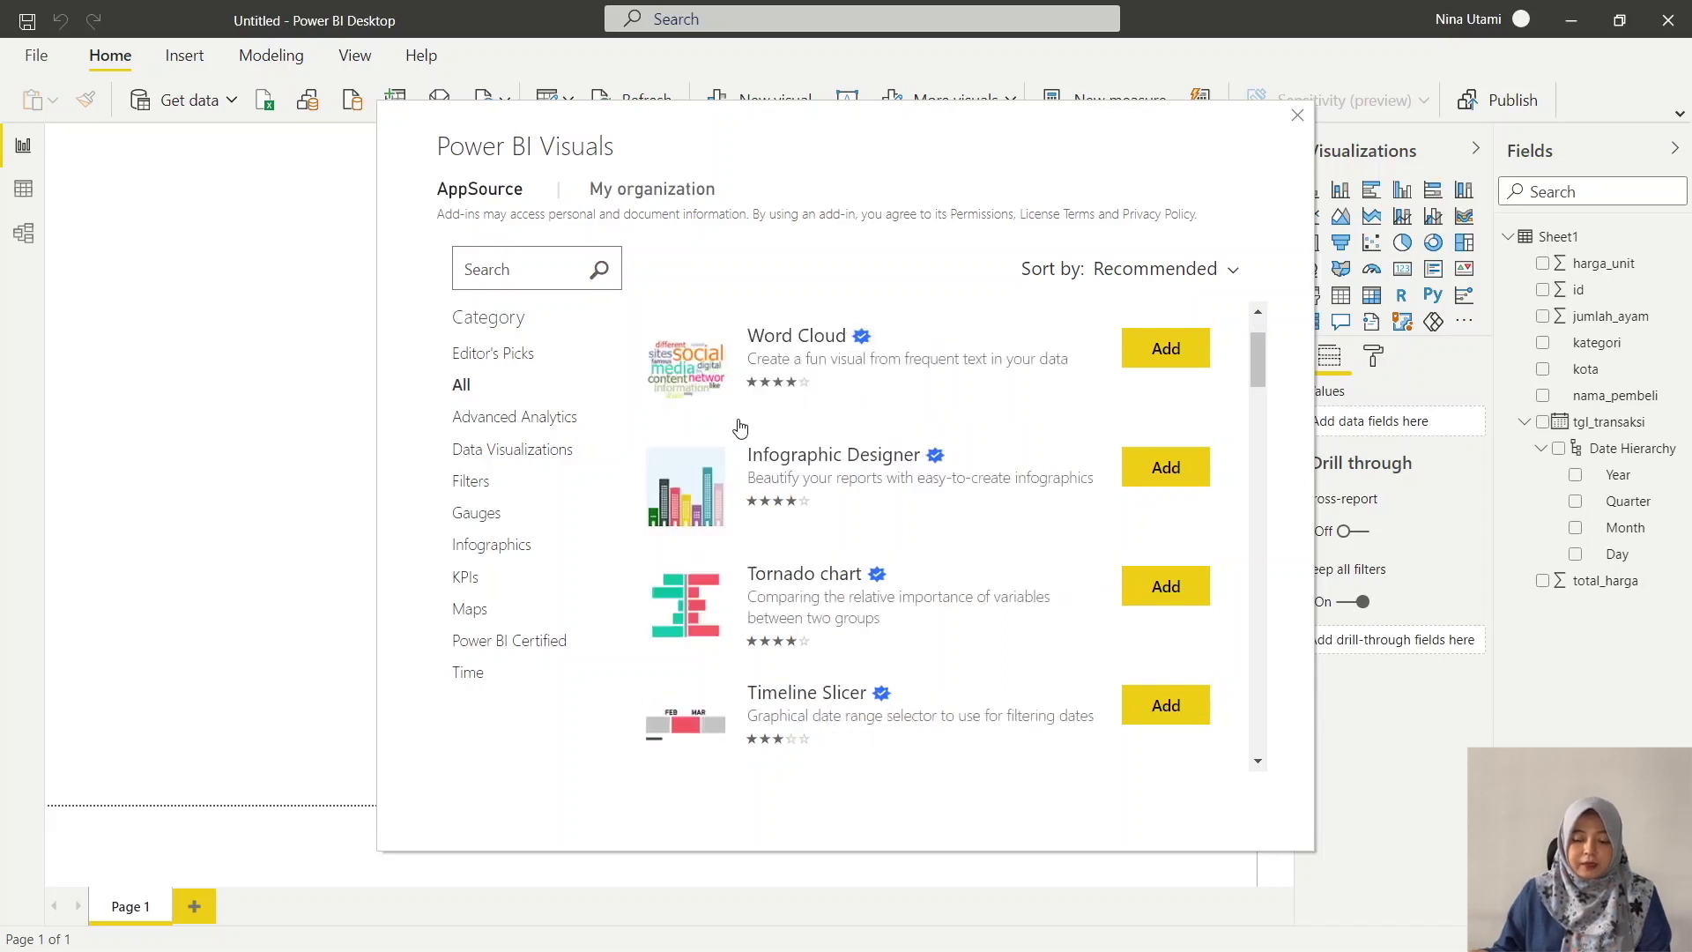
{"action": "scroll", "coordinate": [740, 428], "scroll_direction": "down", "scroll_amount": 5}
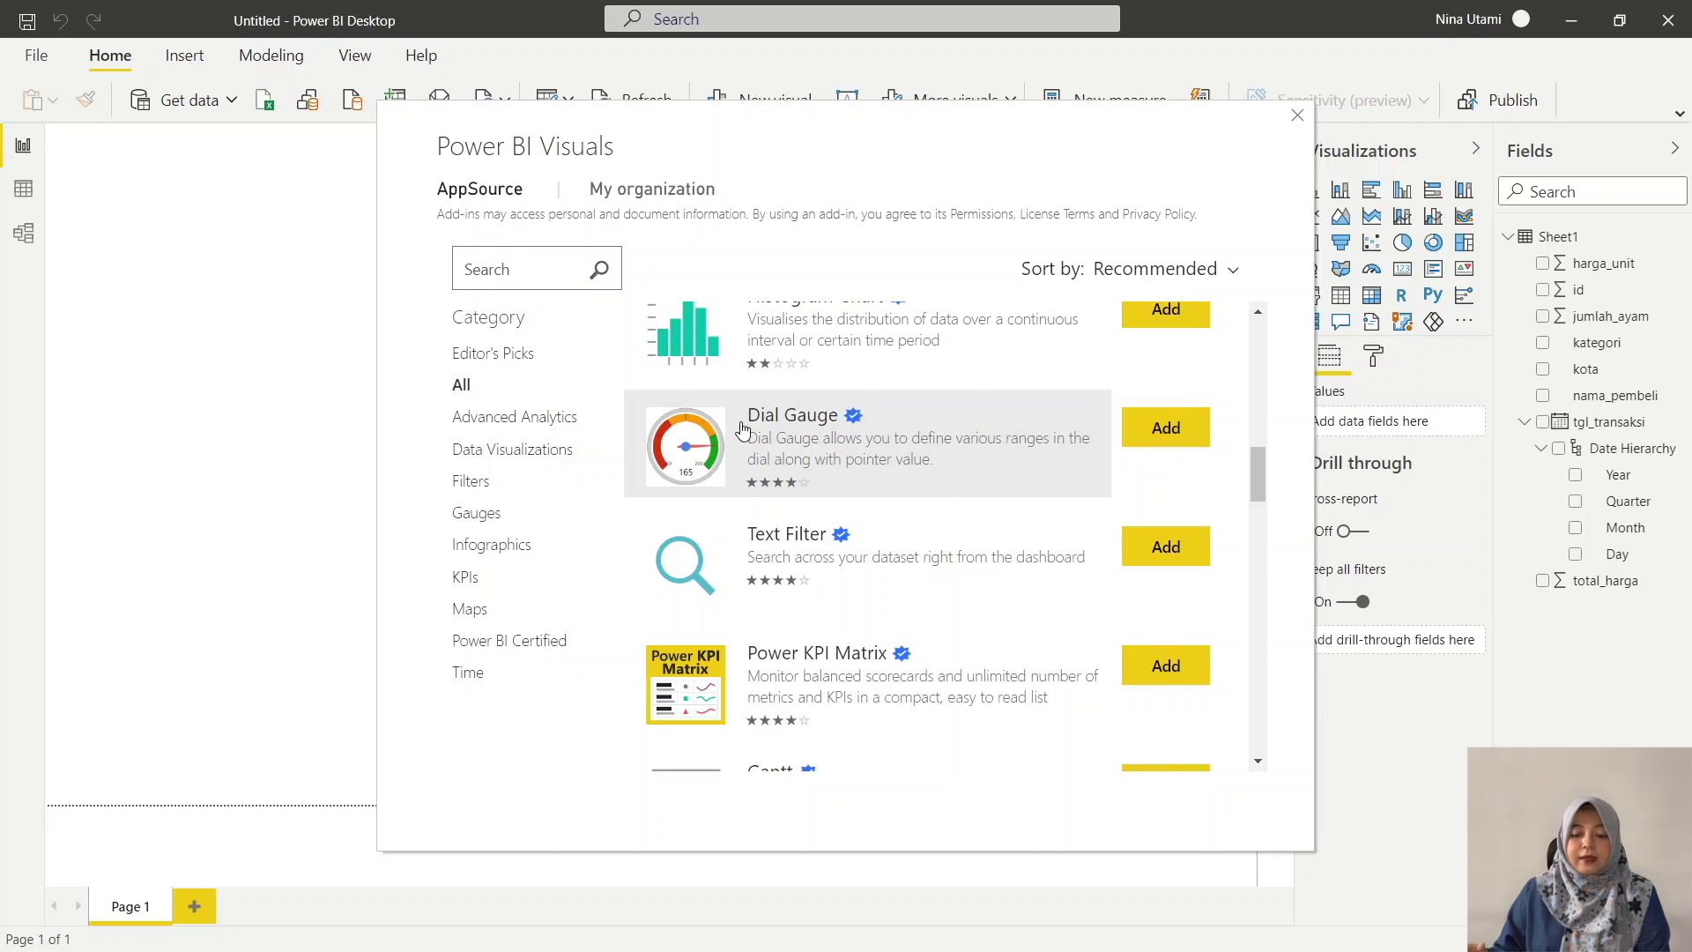
{"action": "scroll", "coordinate": [740, 440], "scroll_direction": "down", "scroll_amount": 5}
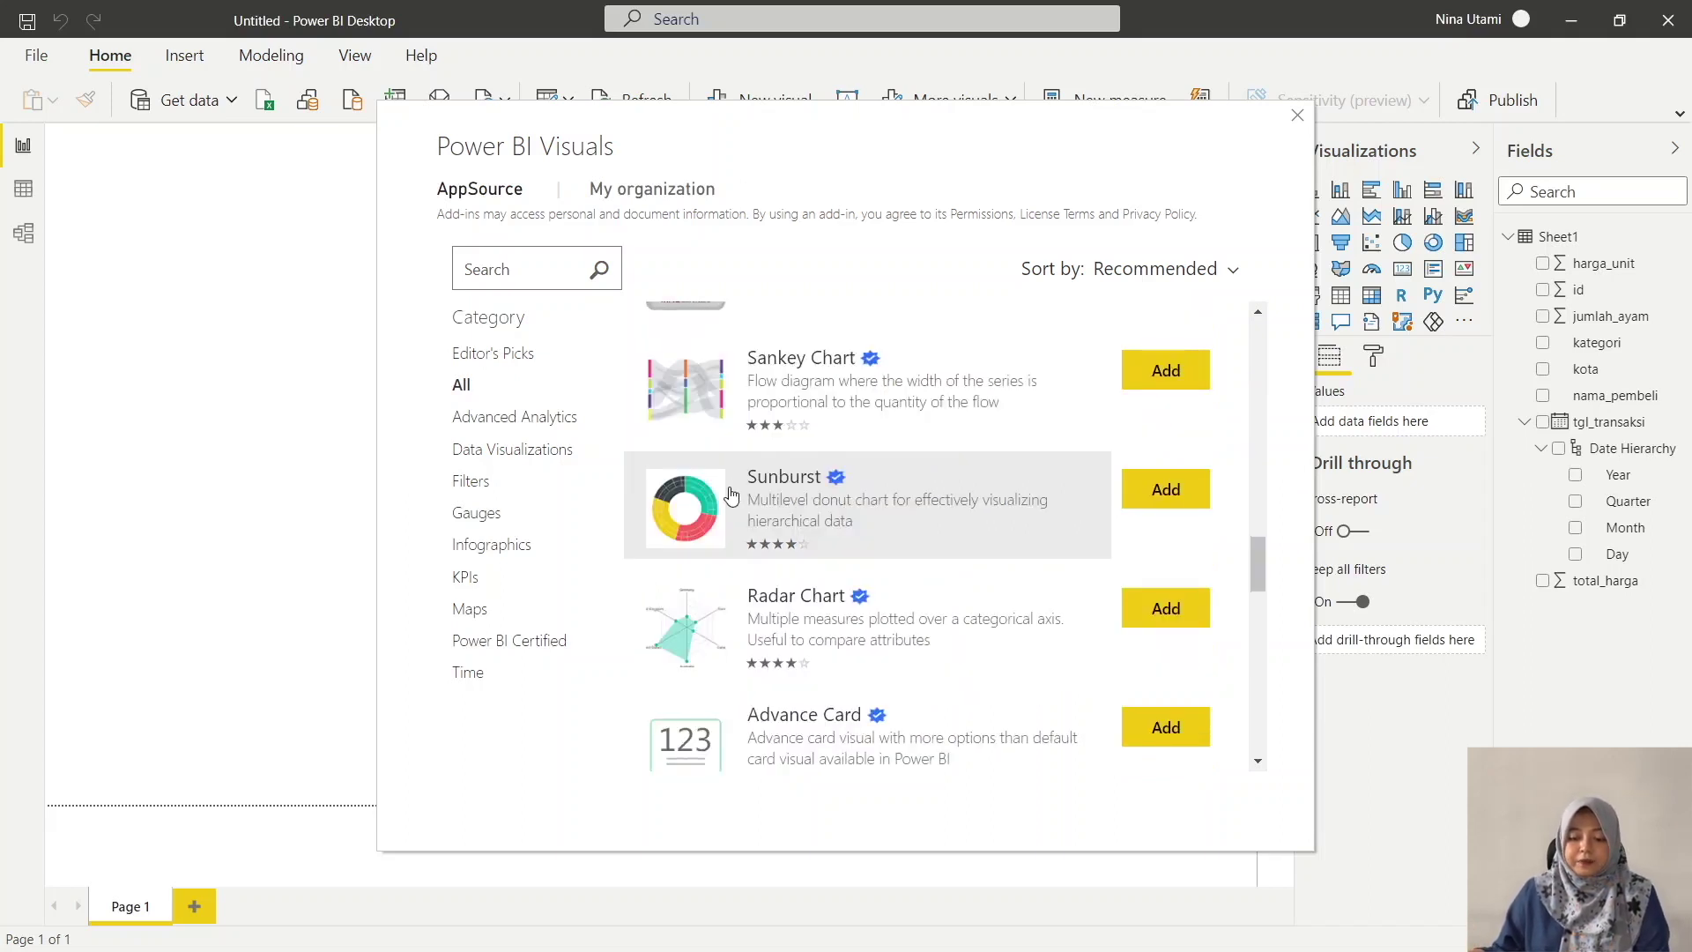
{"action": "scroll", "coordinate": [1155, 423], "scroll_direction": "up", "scroll_amount": 6}
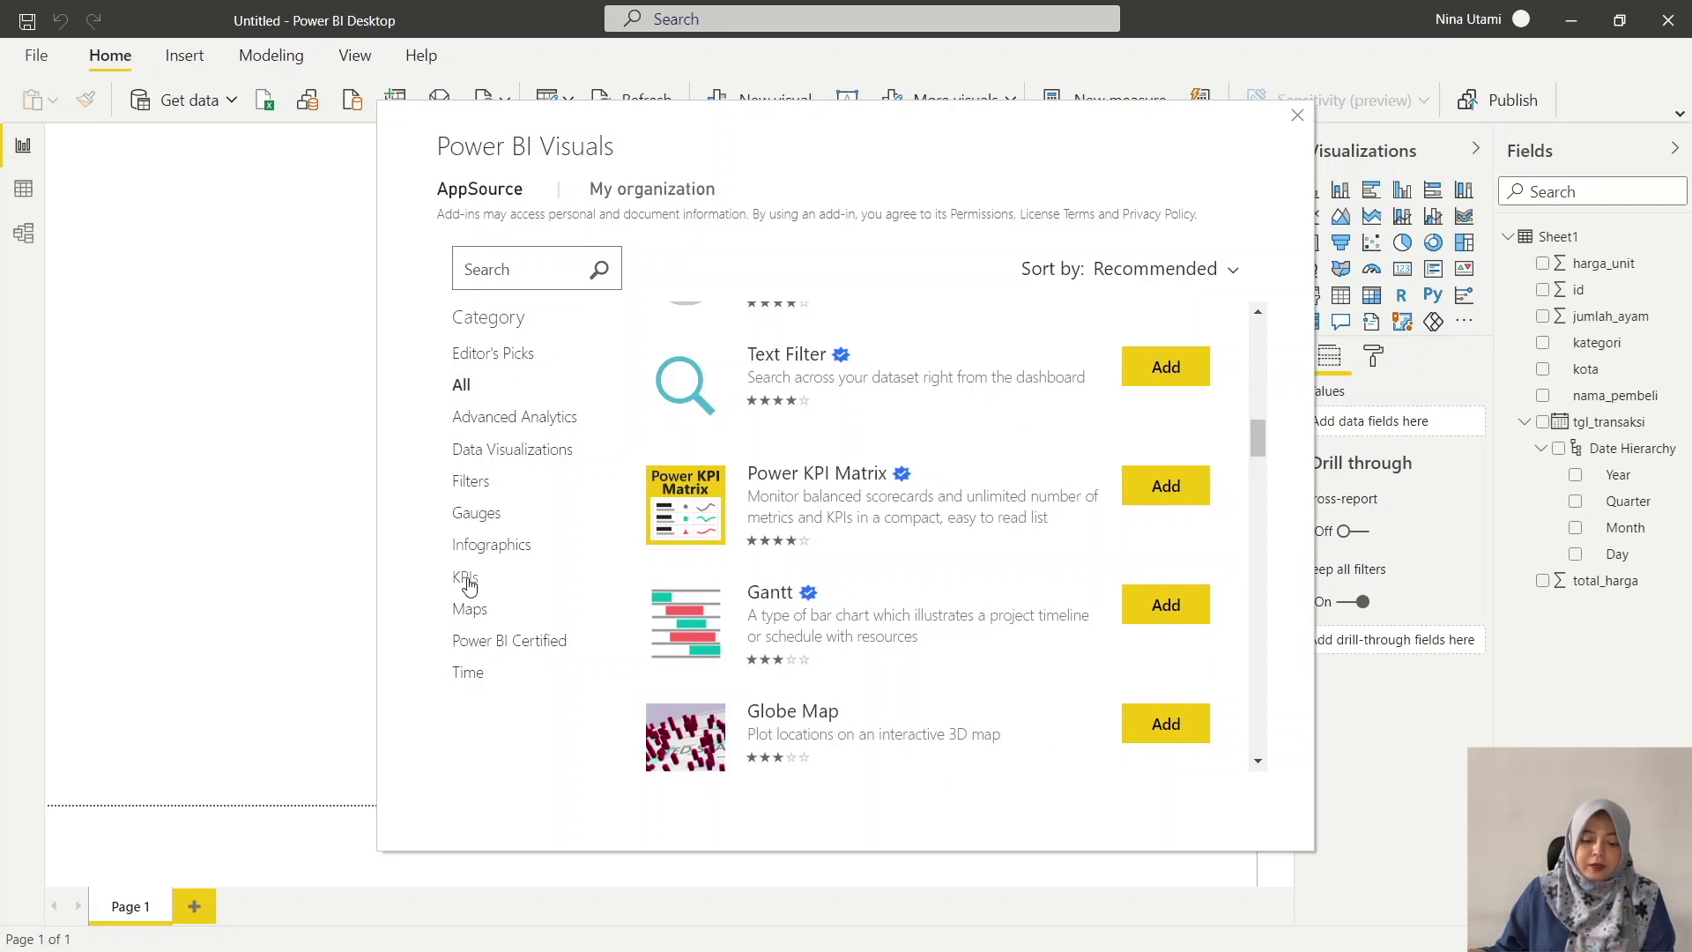
{"action": "left_click", "coordinate": [467, 580]}
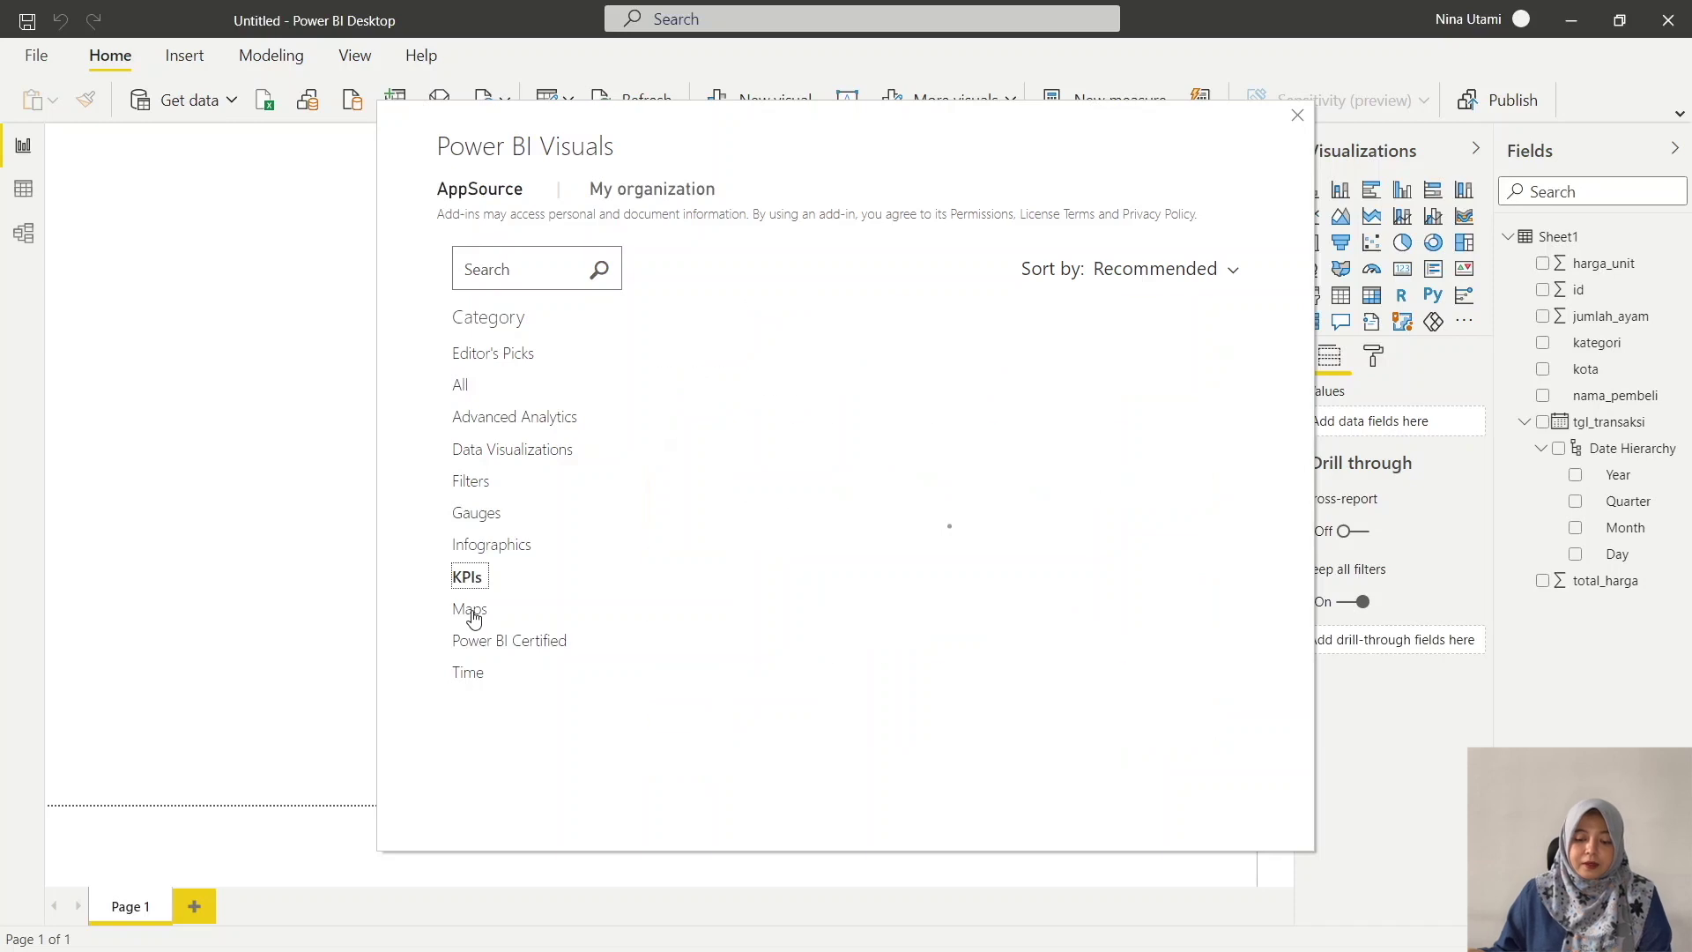
{"action": "left_click", "coordinate": [472, 611]}
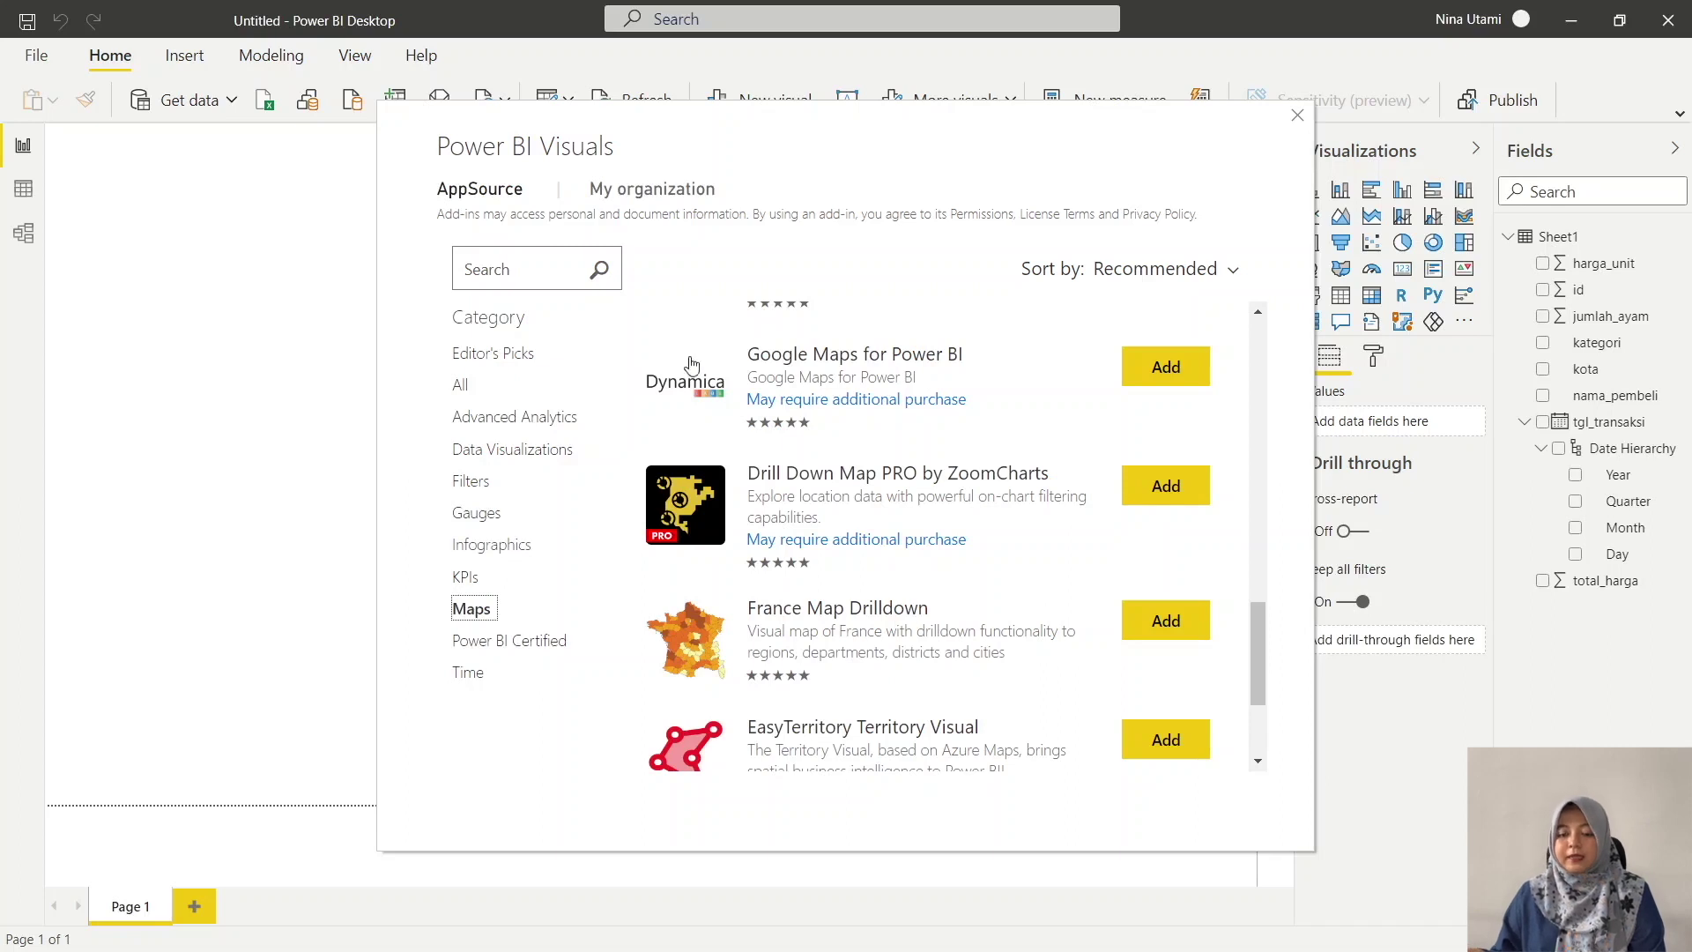
{"action": "left_click", "coordinate": [1298, 116]}
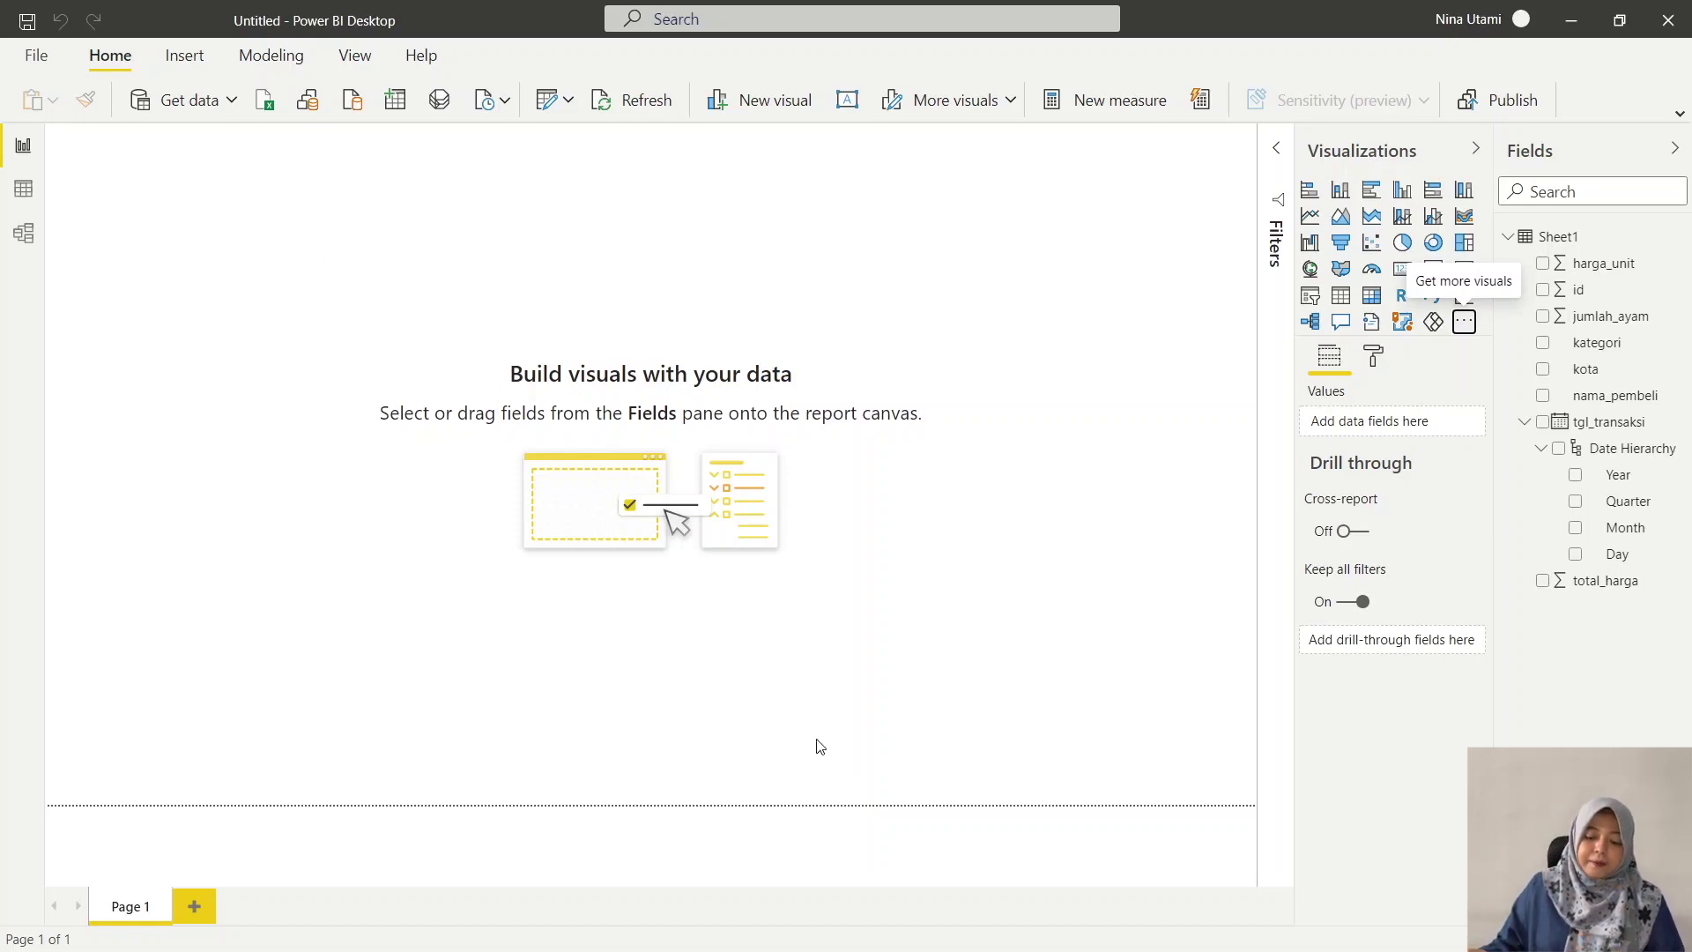
- Add a second report page, return to Page 1 and delete the added page
{"action": "left_click", "coordinate": [194, 919]}
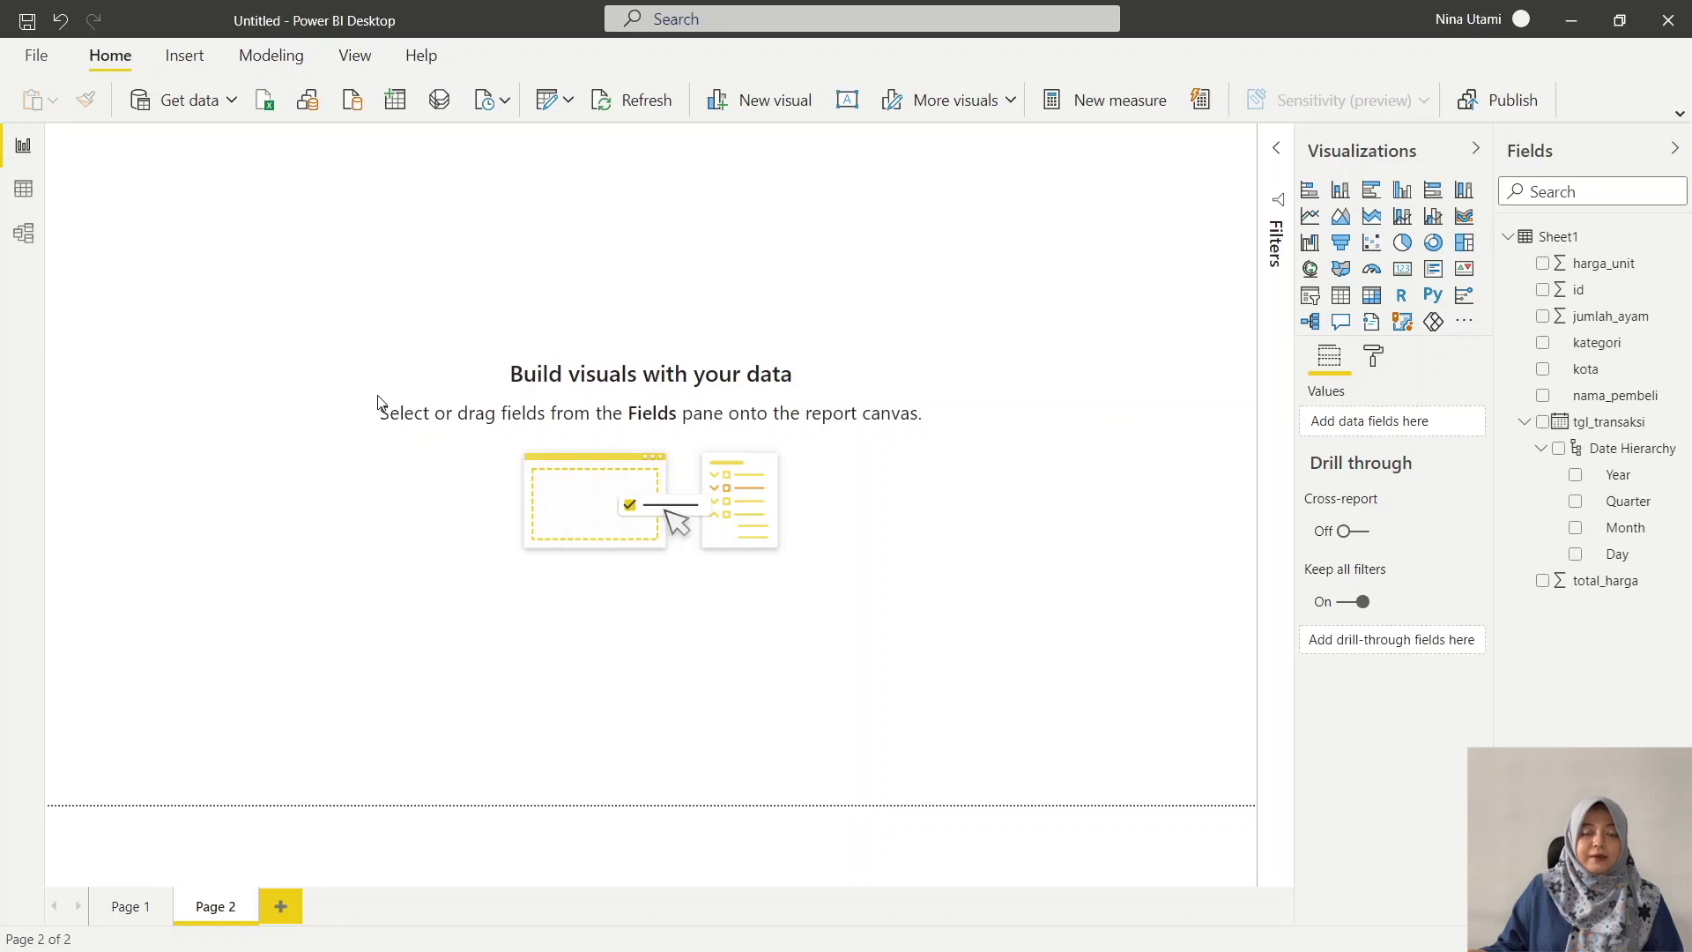
{"action": "left_click", "coordinate": [123, 906]}
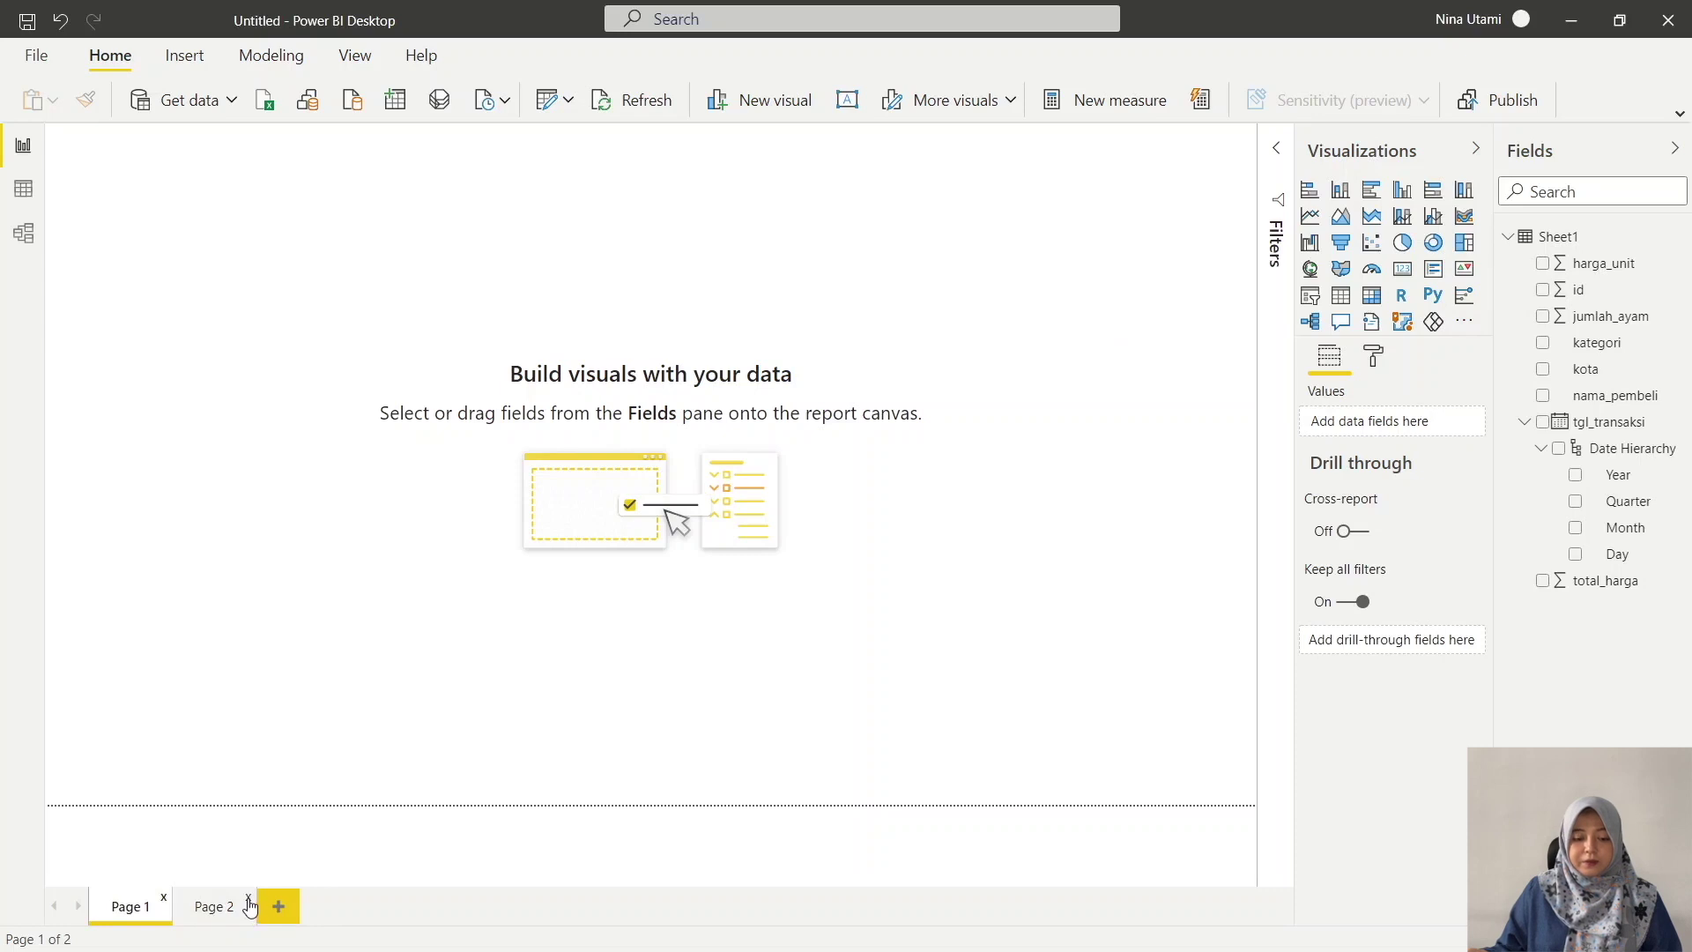
{"action": "left_click", "coordinate": [248, 900]}
{"action": "left_click", "coordinate": [940, 544]}
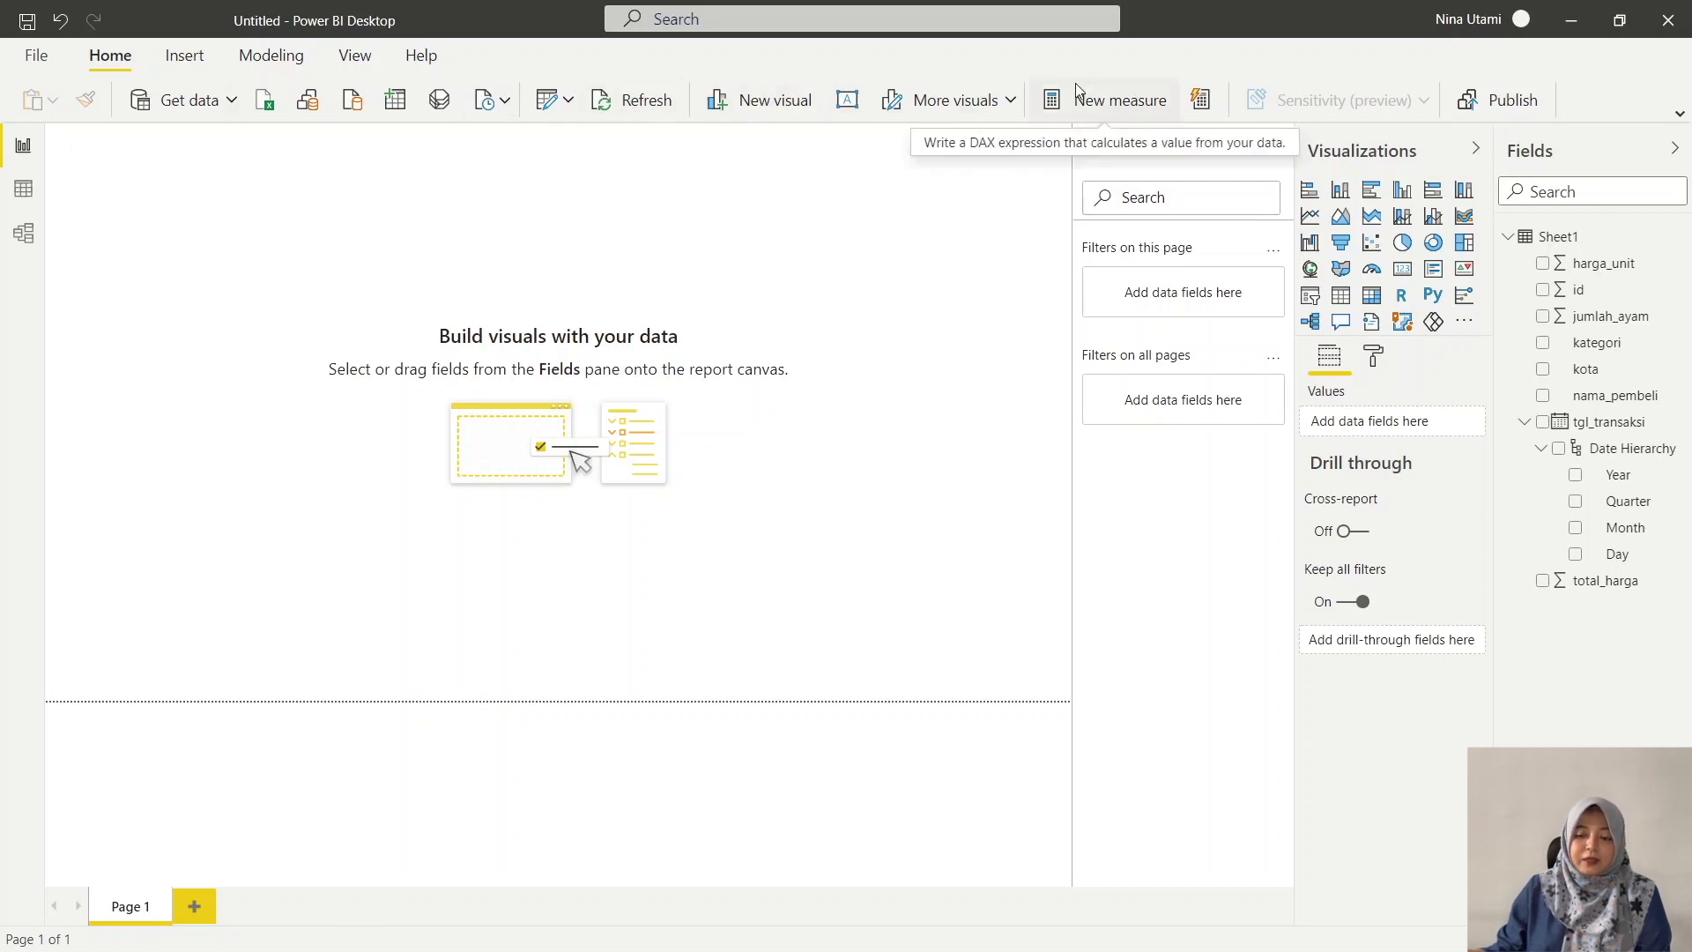
- Review the calculation types offered for quick measures, from Aggregate per category to Text, and cancel without creating a measure
{"action": "left_click", "coordinate": [1202, 106]}
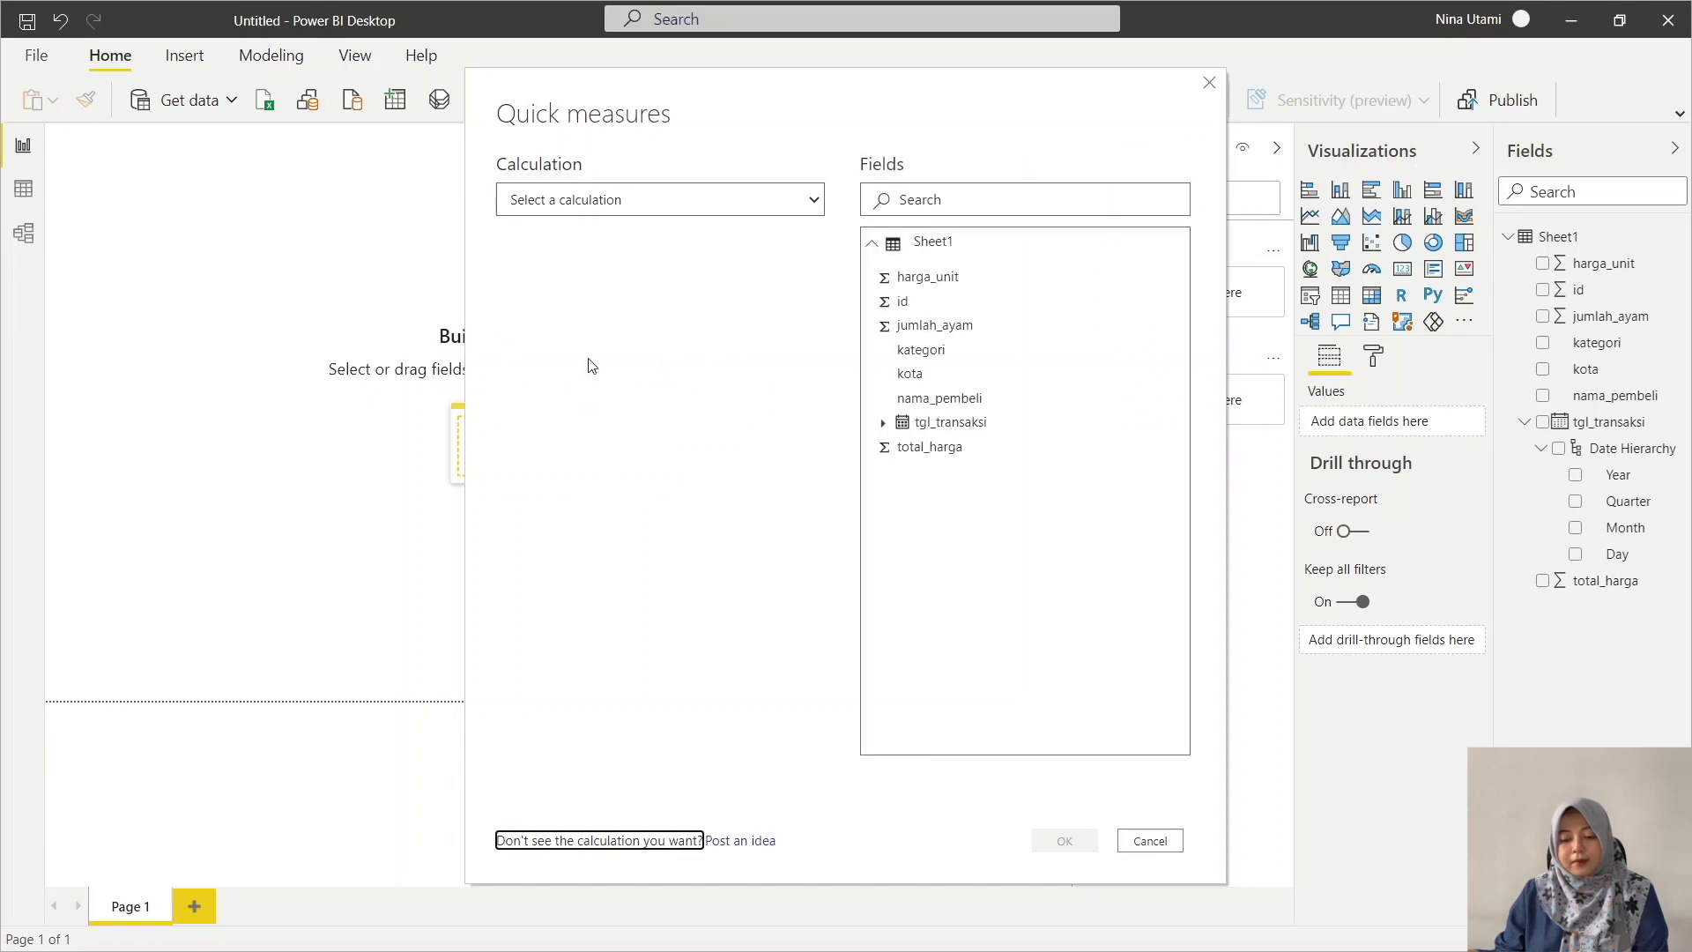
{"action": "left_click", "coordinate": [582, 200]}
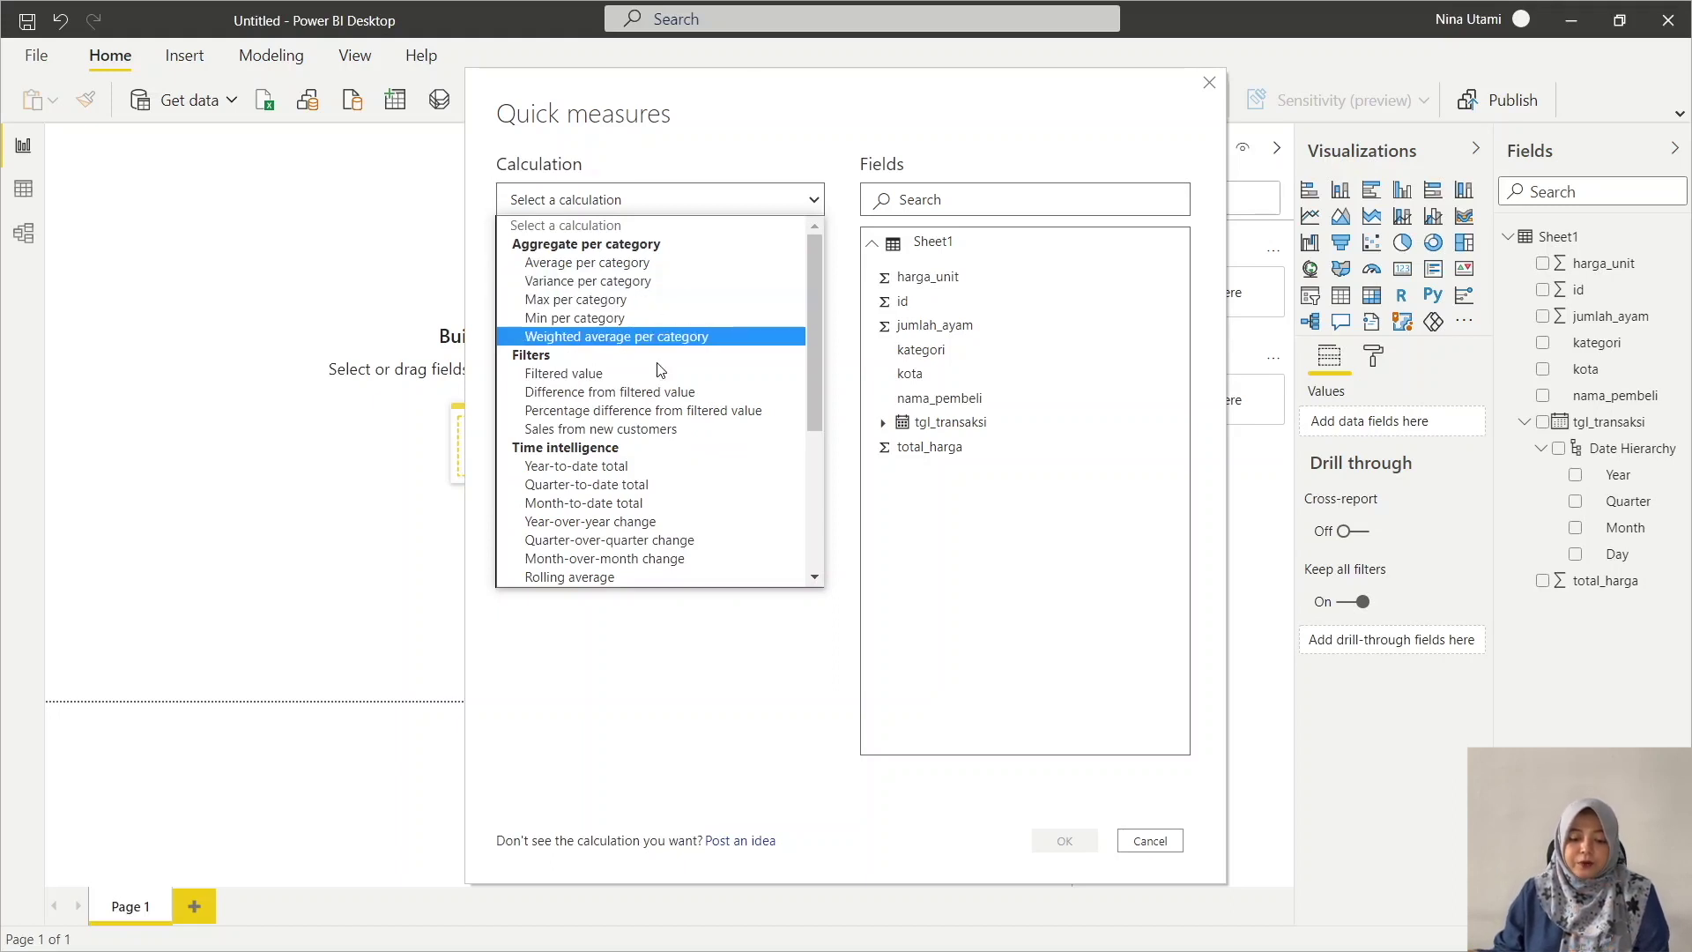
{"action": "scroll", "coordinate": [661, 370], "scroll_direction": "down", "scroll_amount": 2}
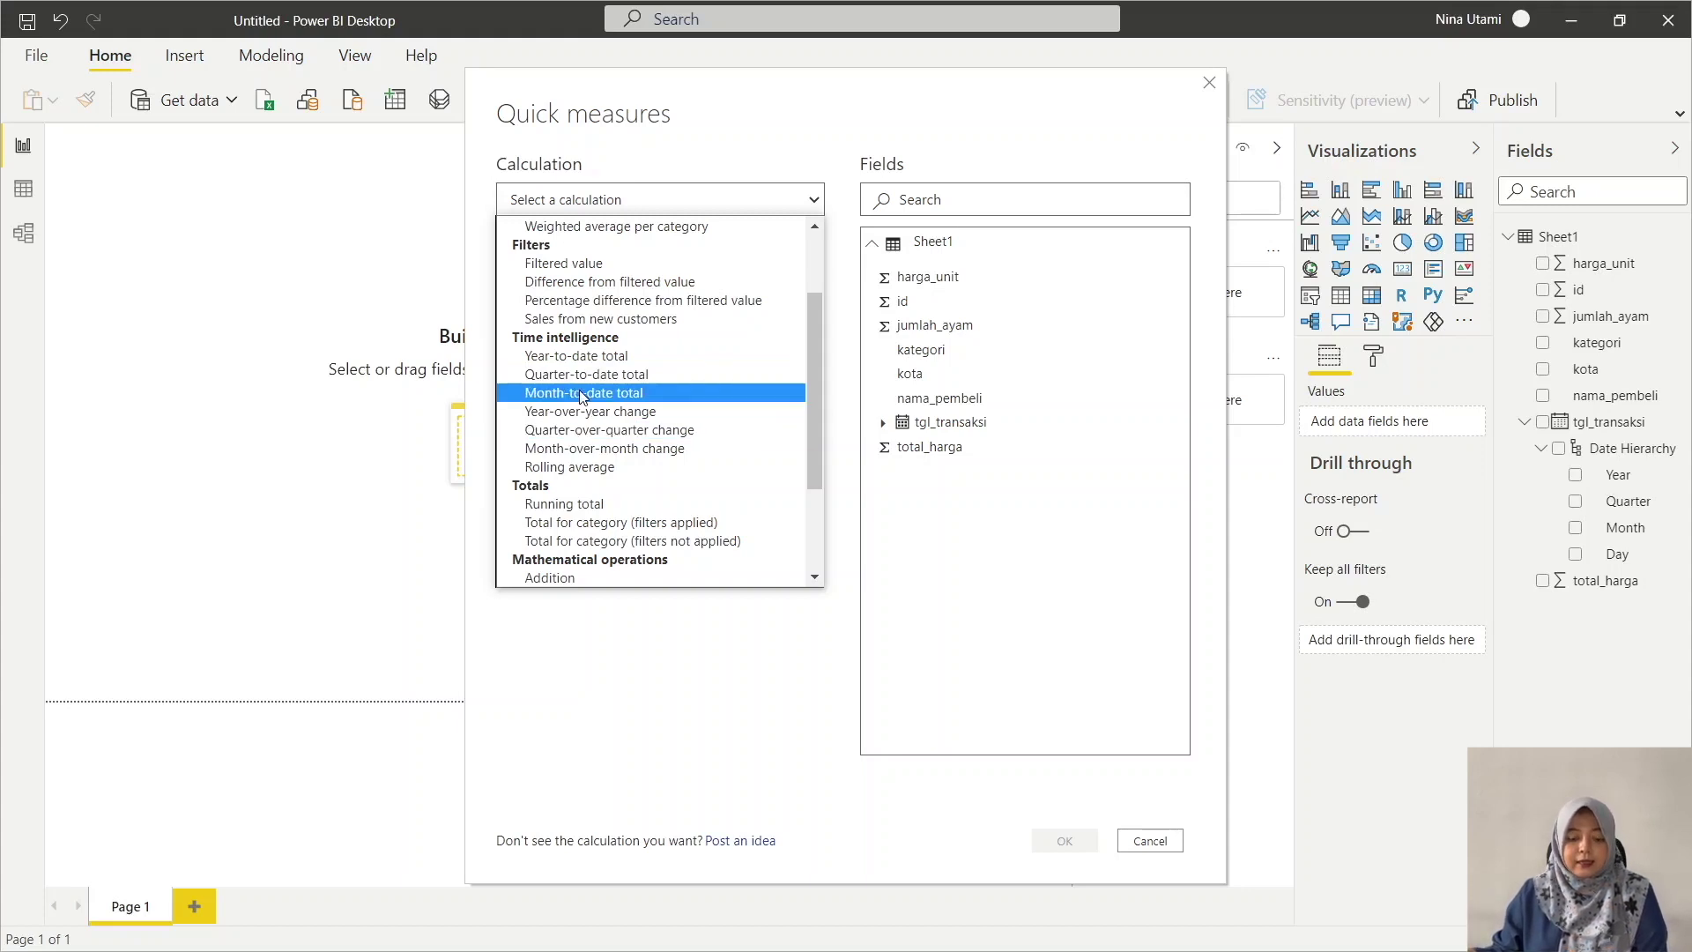
{"action": "scroll", "coordinate": [608, 475], "scroll_direction": "down", "scroll_amount": 2}
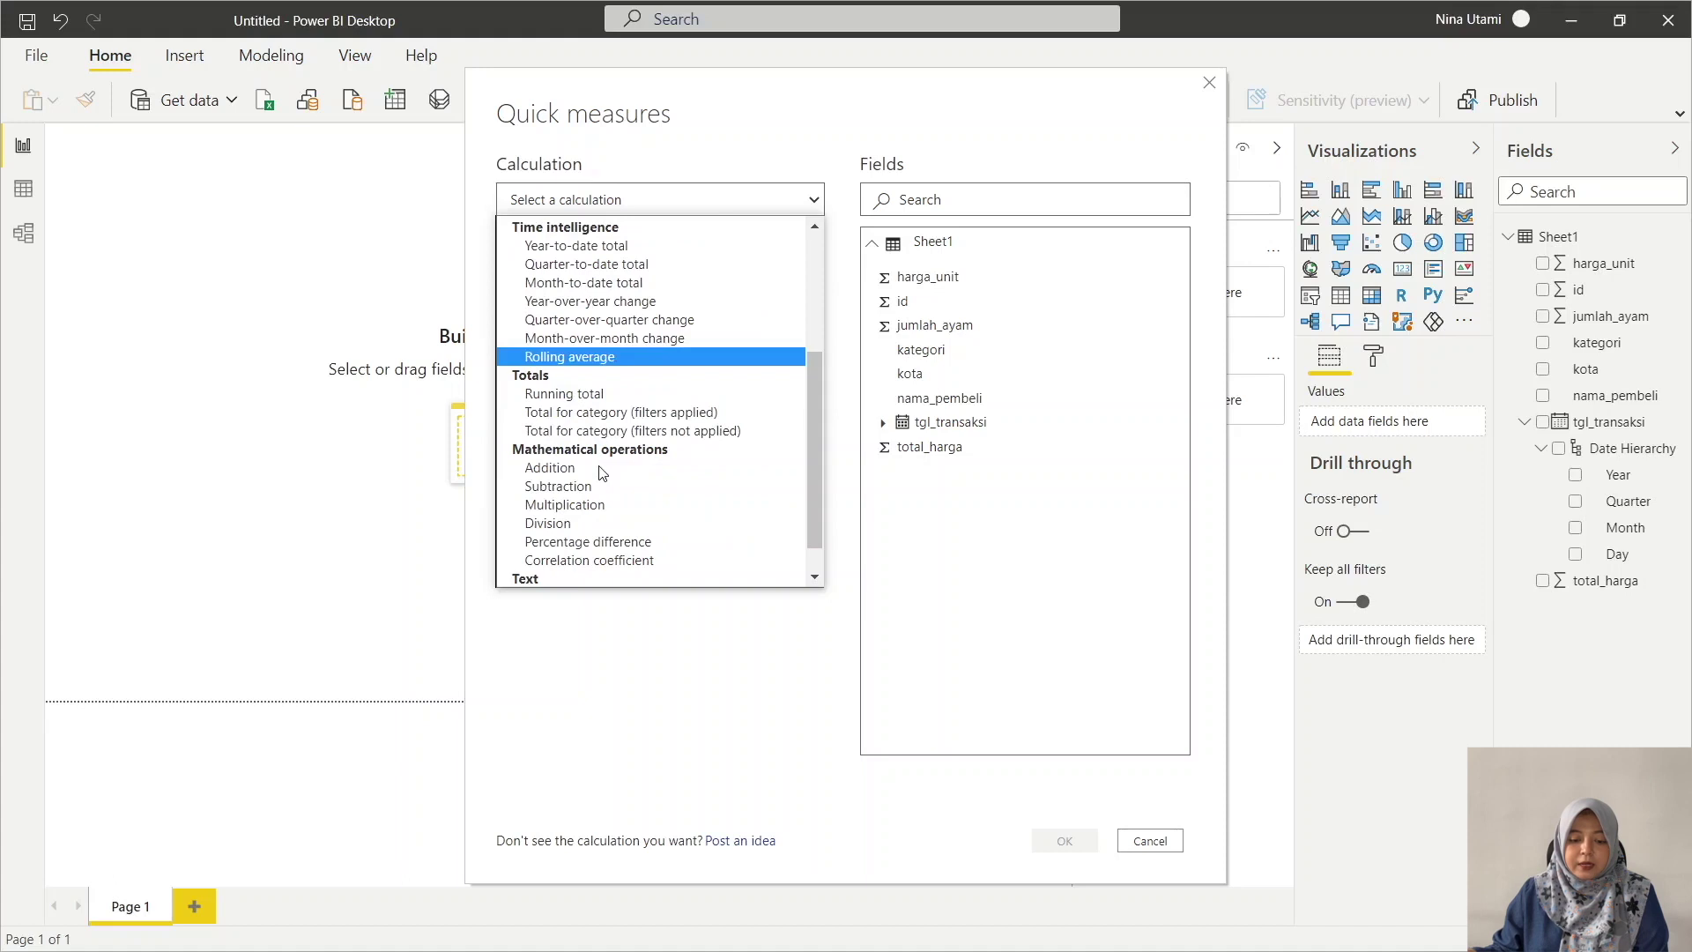
{"action": "scroll", "coordinate": [600, 468], "scroll_direction": "down", "scroll_amount": 1}
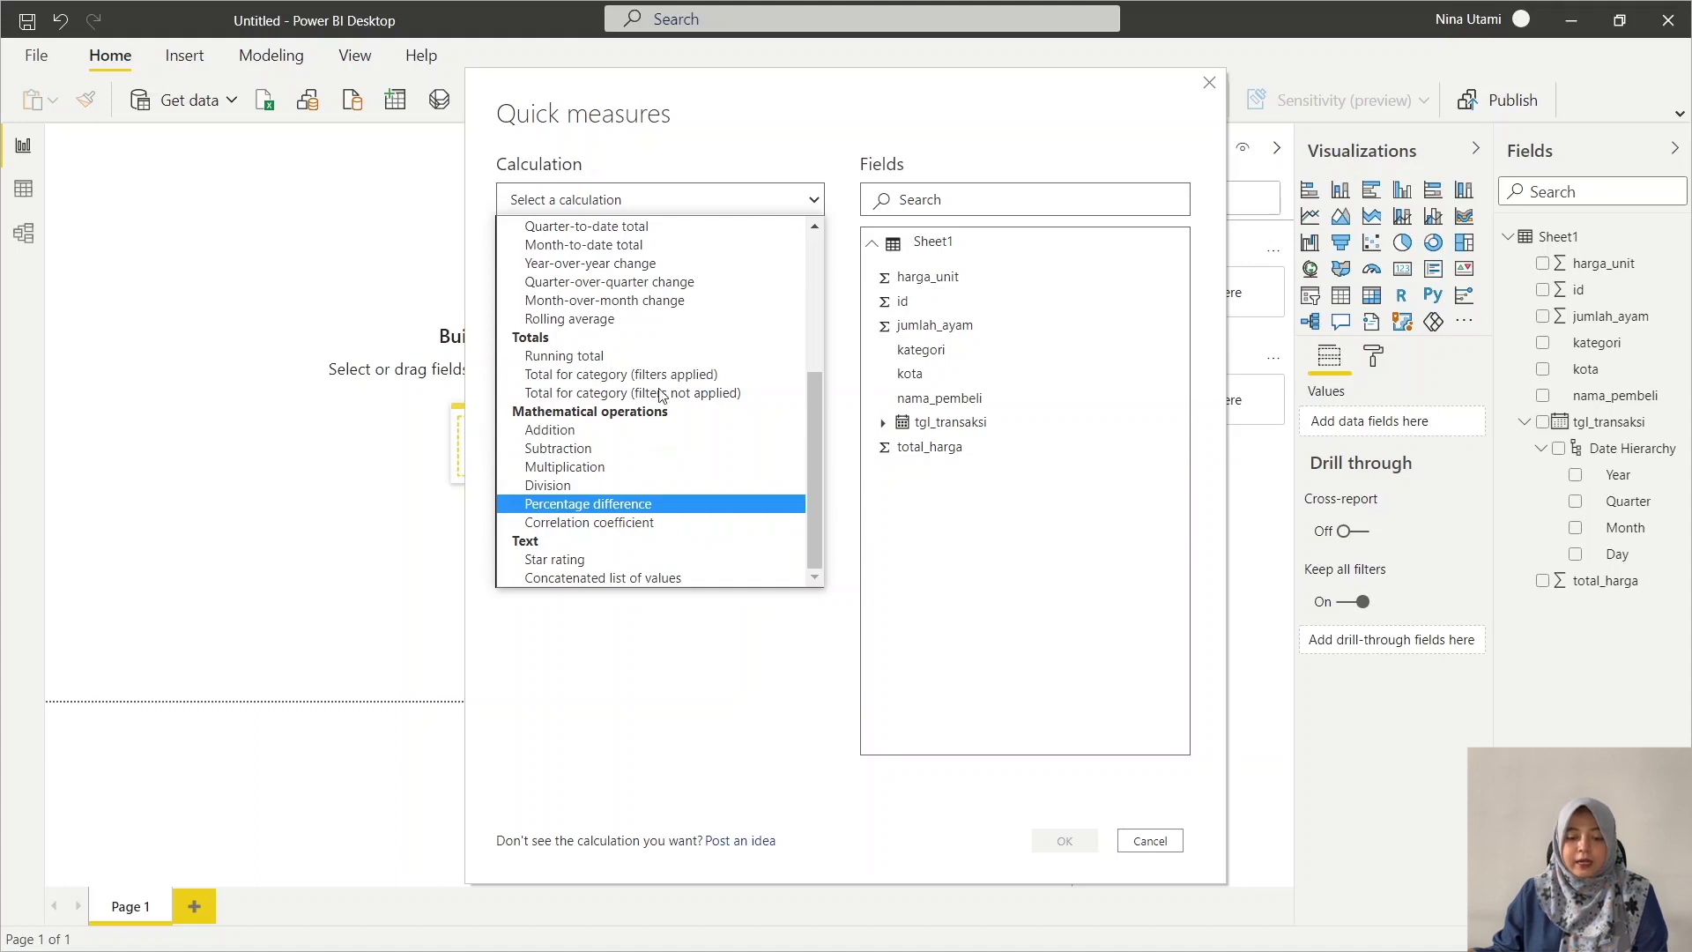
{"action": "scroll", "coordinate": [651, 368], "scroll_direction": "up", "scroll_amount": 5}
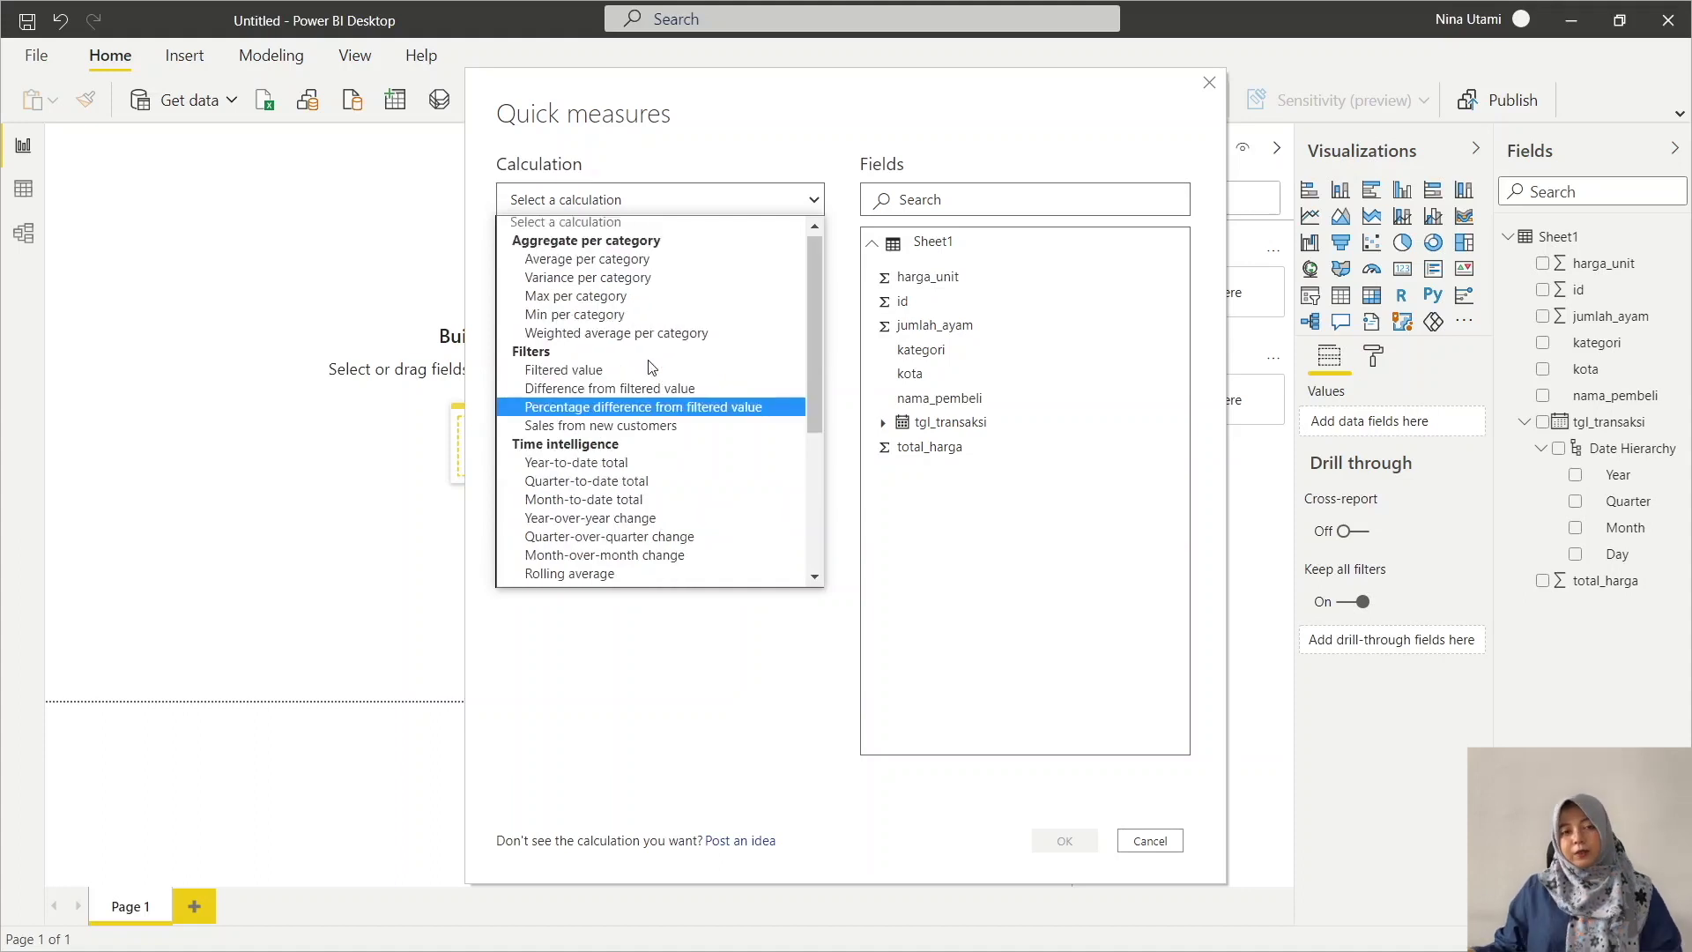
{"action": "scroll", "coordinate": [651, 368], "scroll_direction": "up", "scroll_amount": 1}
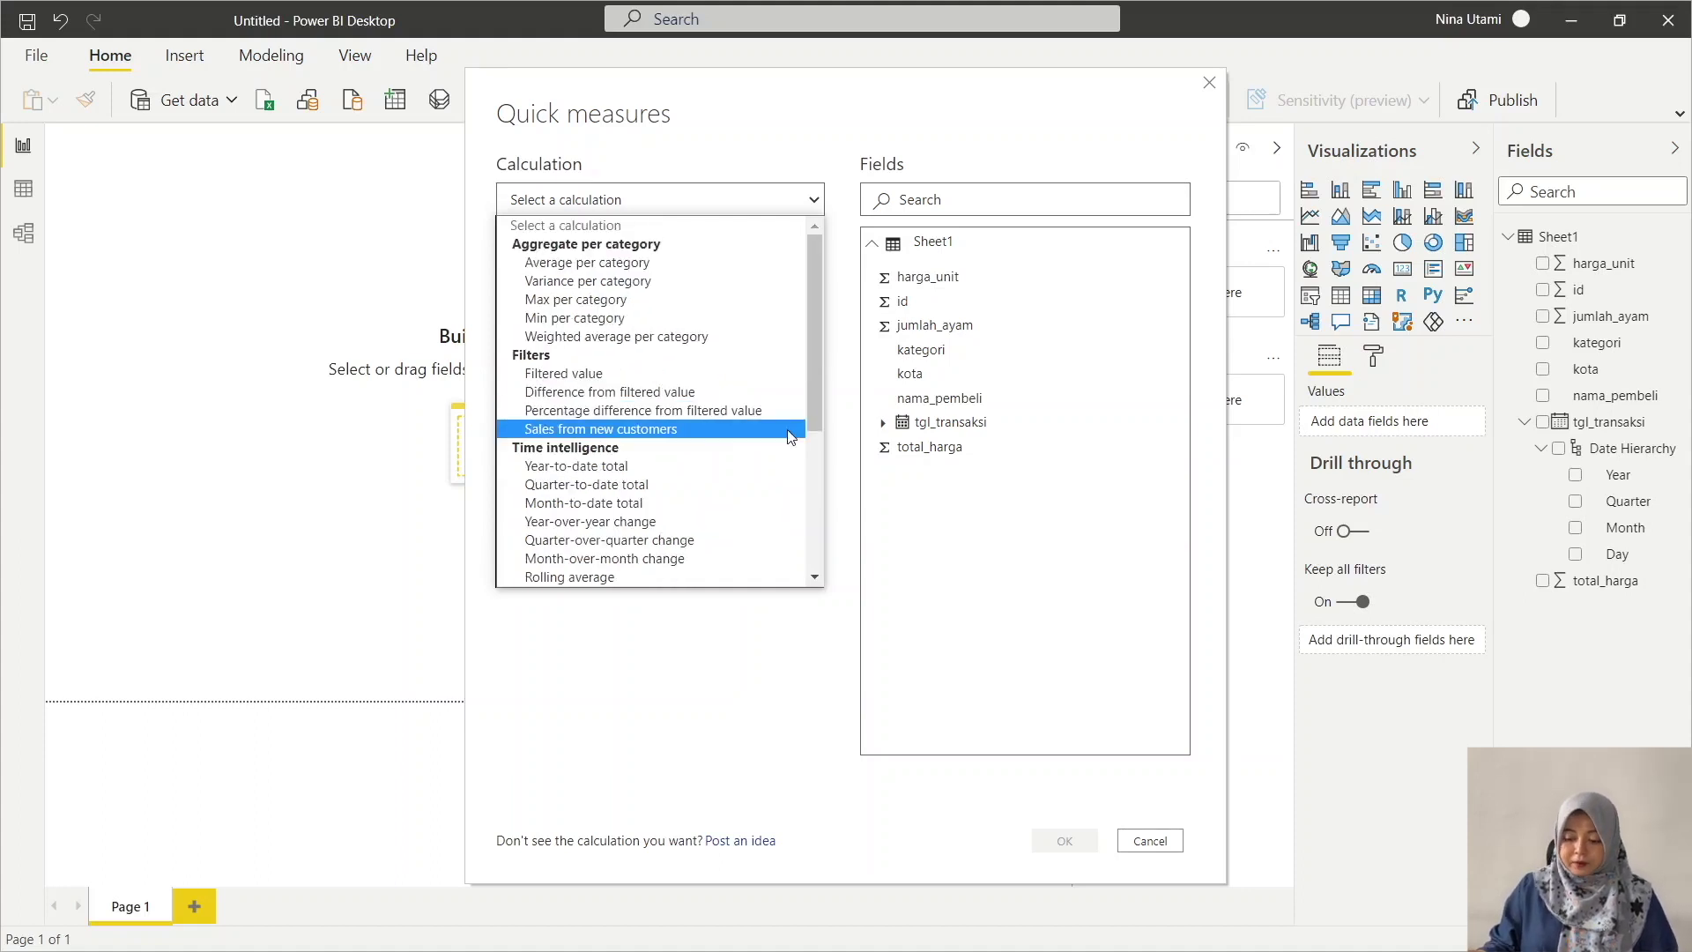
{"action": "left_click", "coordinate": [1154, 853]}
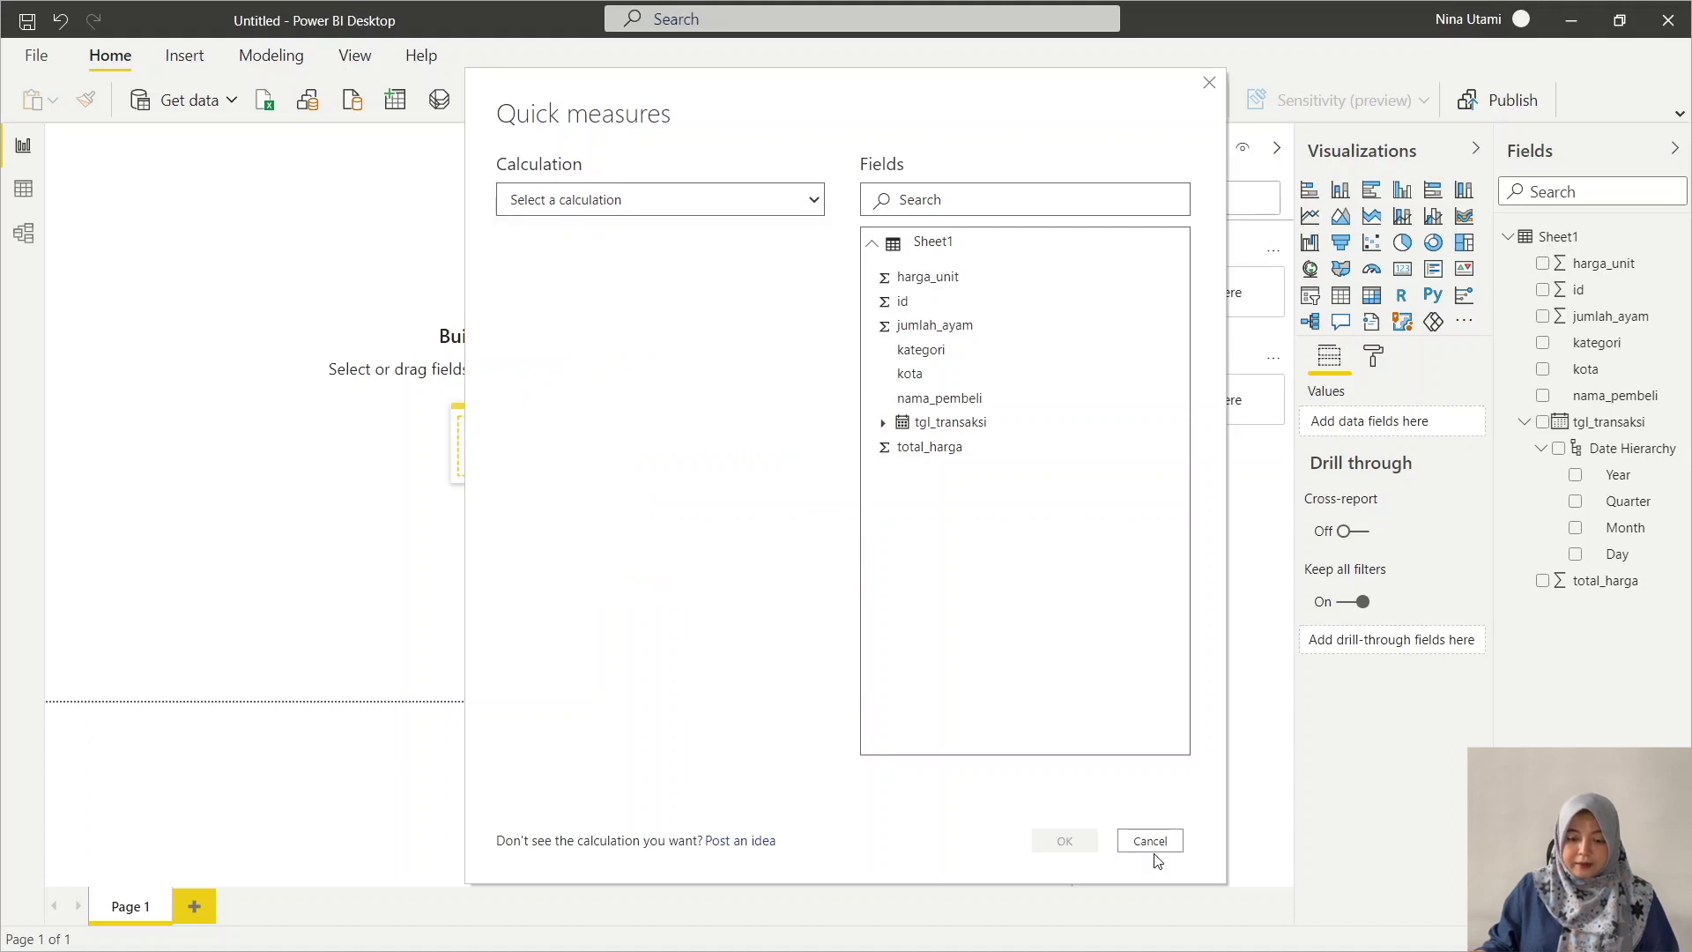
{"action": "left_click", "coordinate": [1152, 848]}
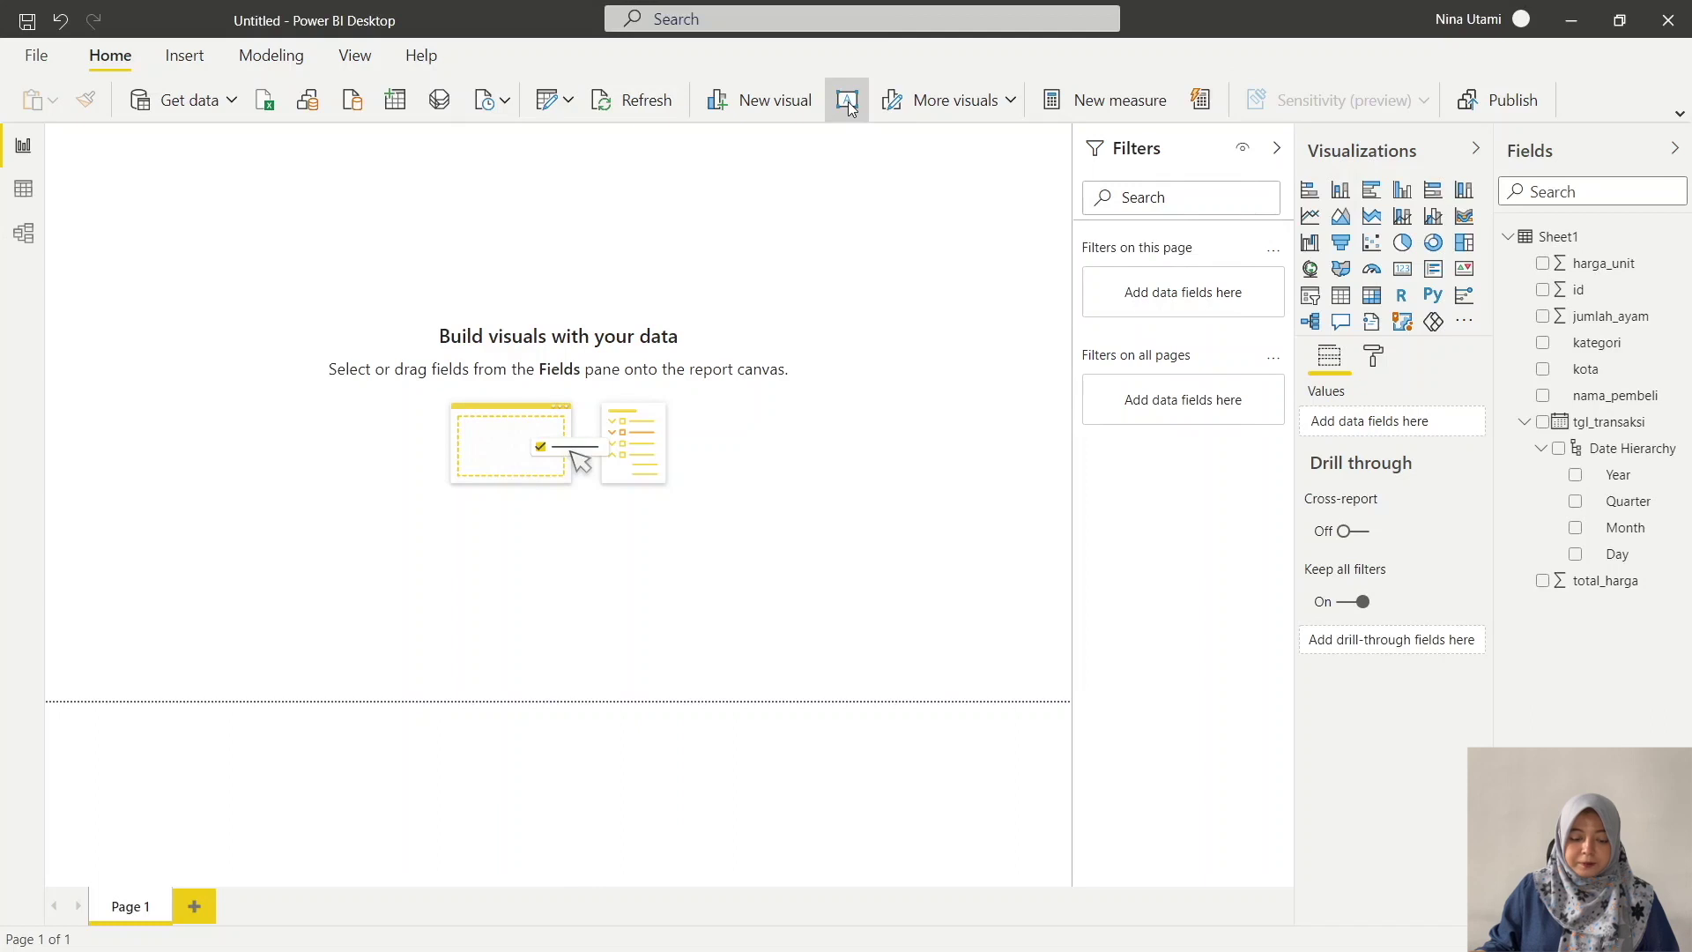
- Insert a text box at the top of Page 1, stretched across the full page width and reduced to a slim banner
{"action": "left_click", "coordinate": [847, 101]}
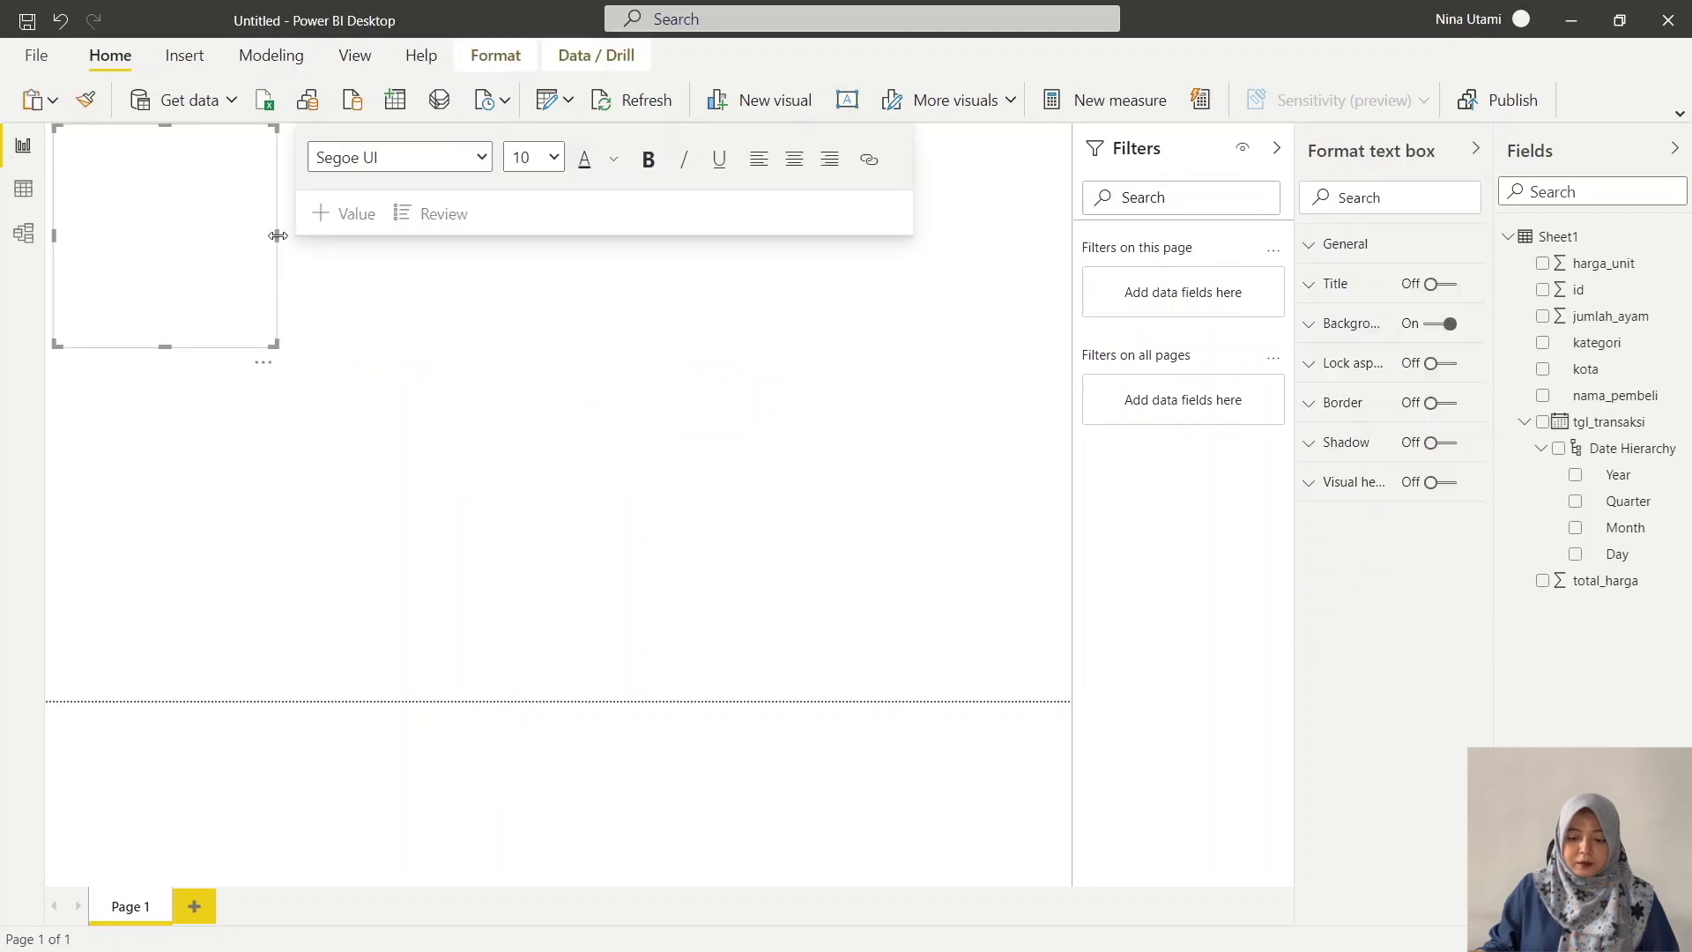
{"action": "left_click_drag", "start_coordinate": [278, 235], "coordinate": [1068, 238]}
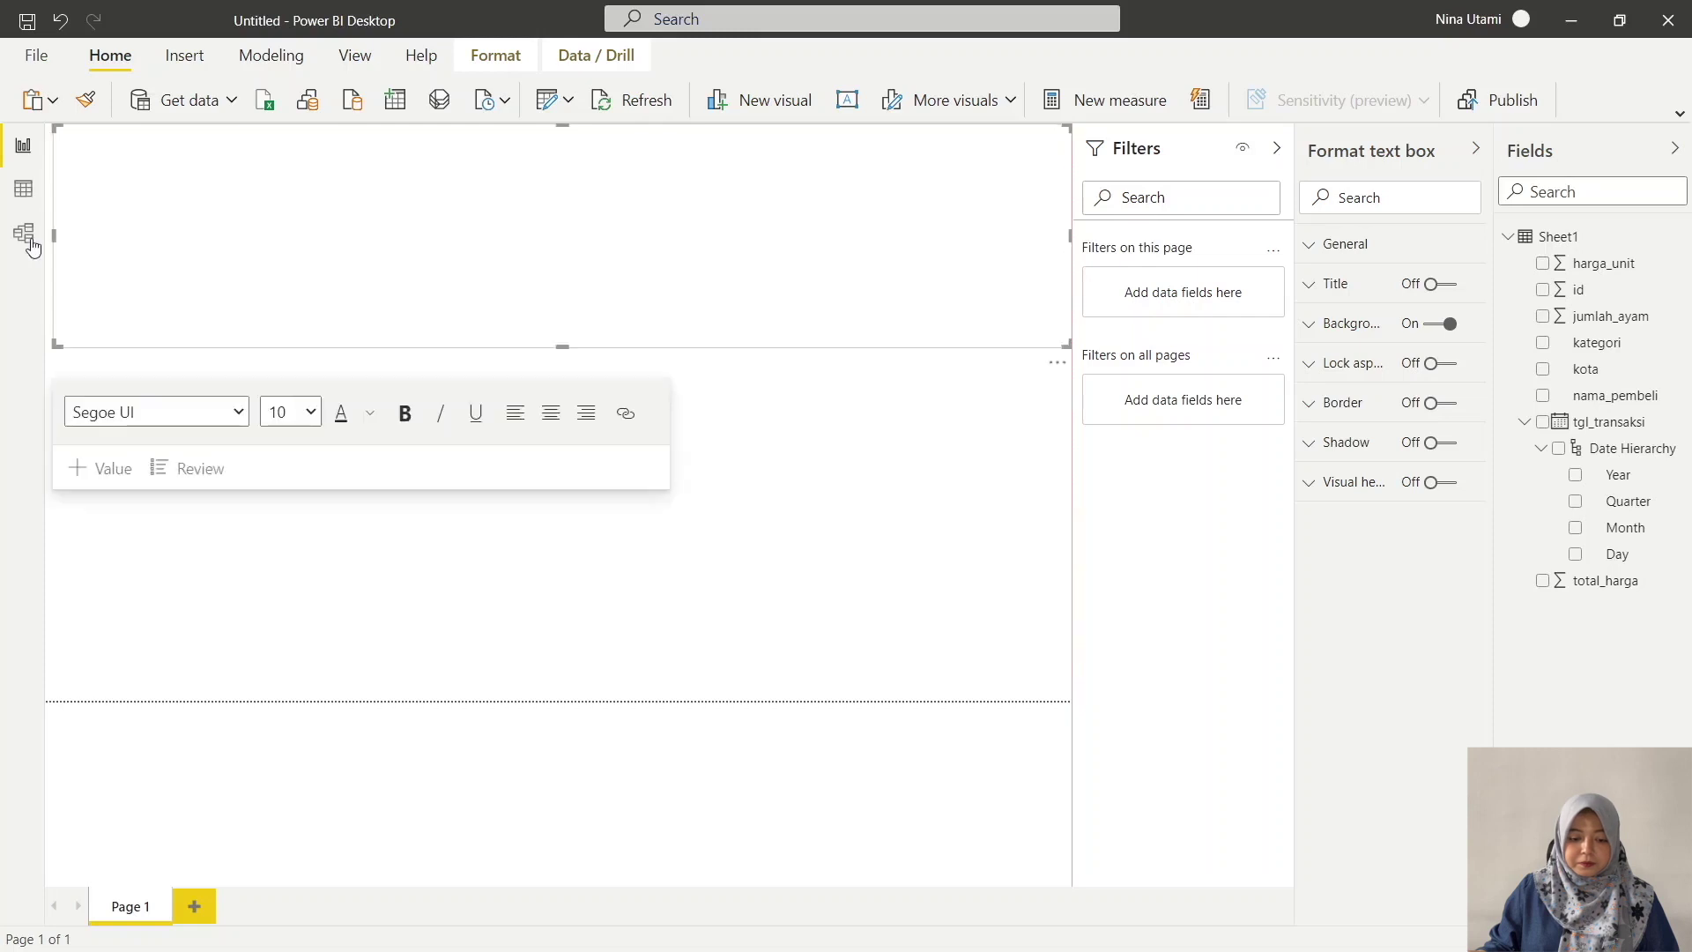
{"action": "left_click_drag", "start_coordinate": [54, 235], "coordinate": [49, 235]}
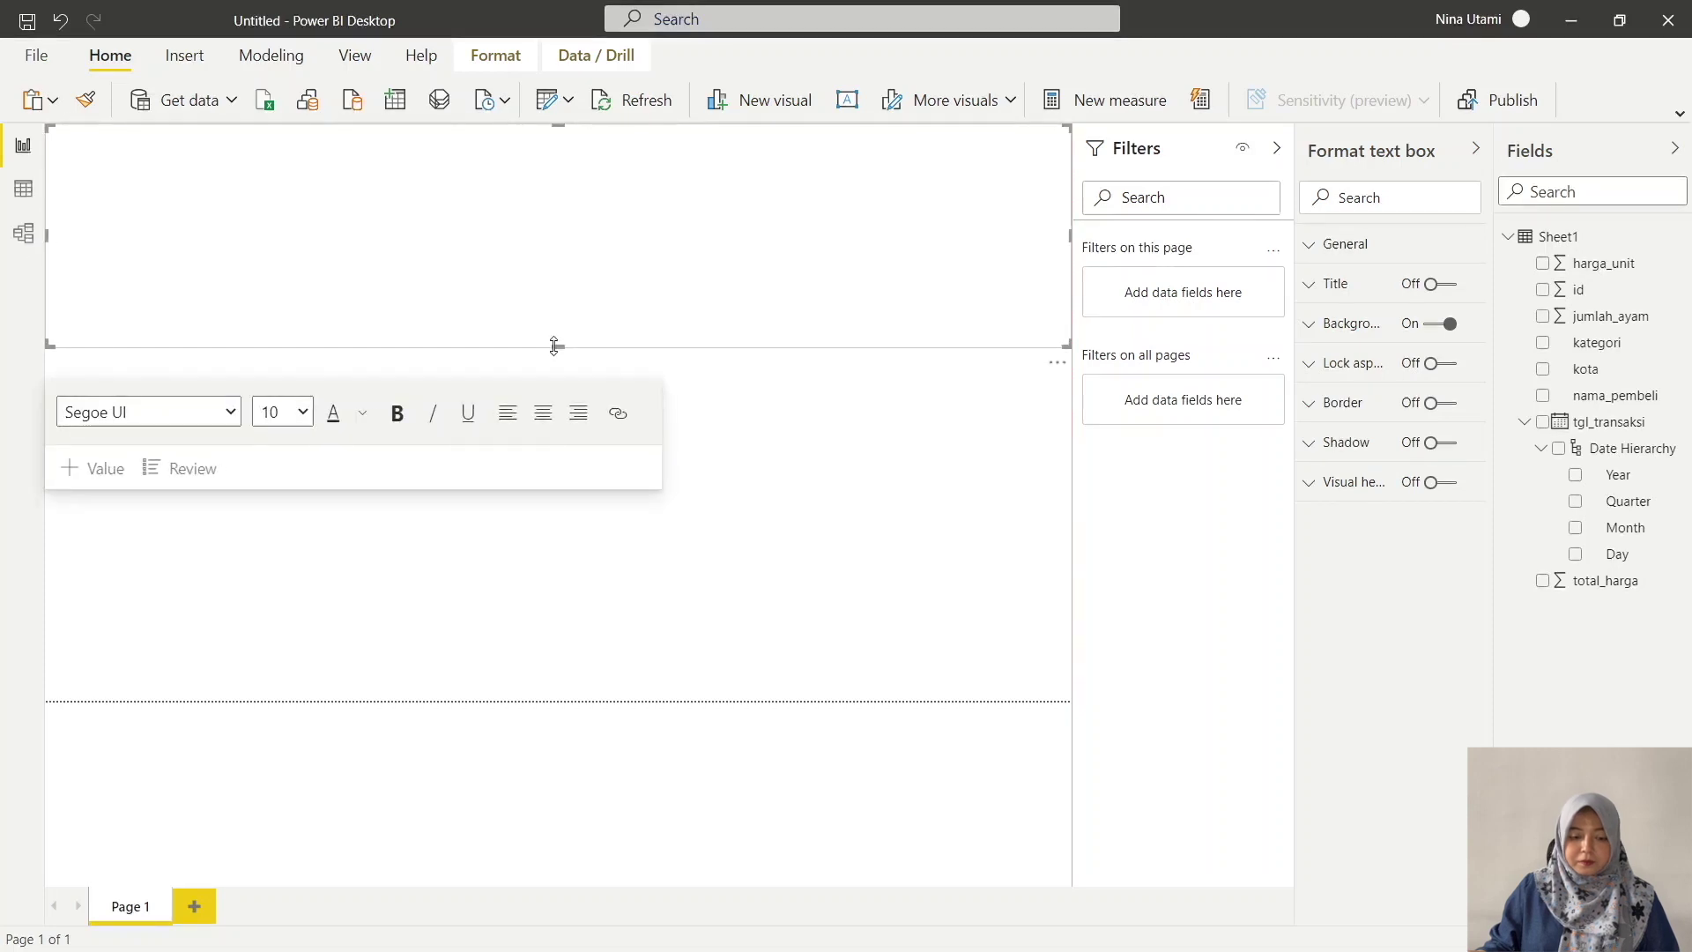
{"action": "left_click_drag", "start_coordinate": [554, 345], "coordinate": [551, 160]}
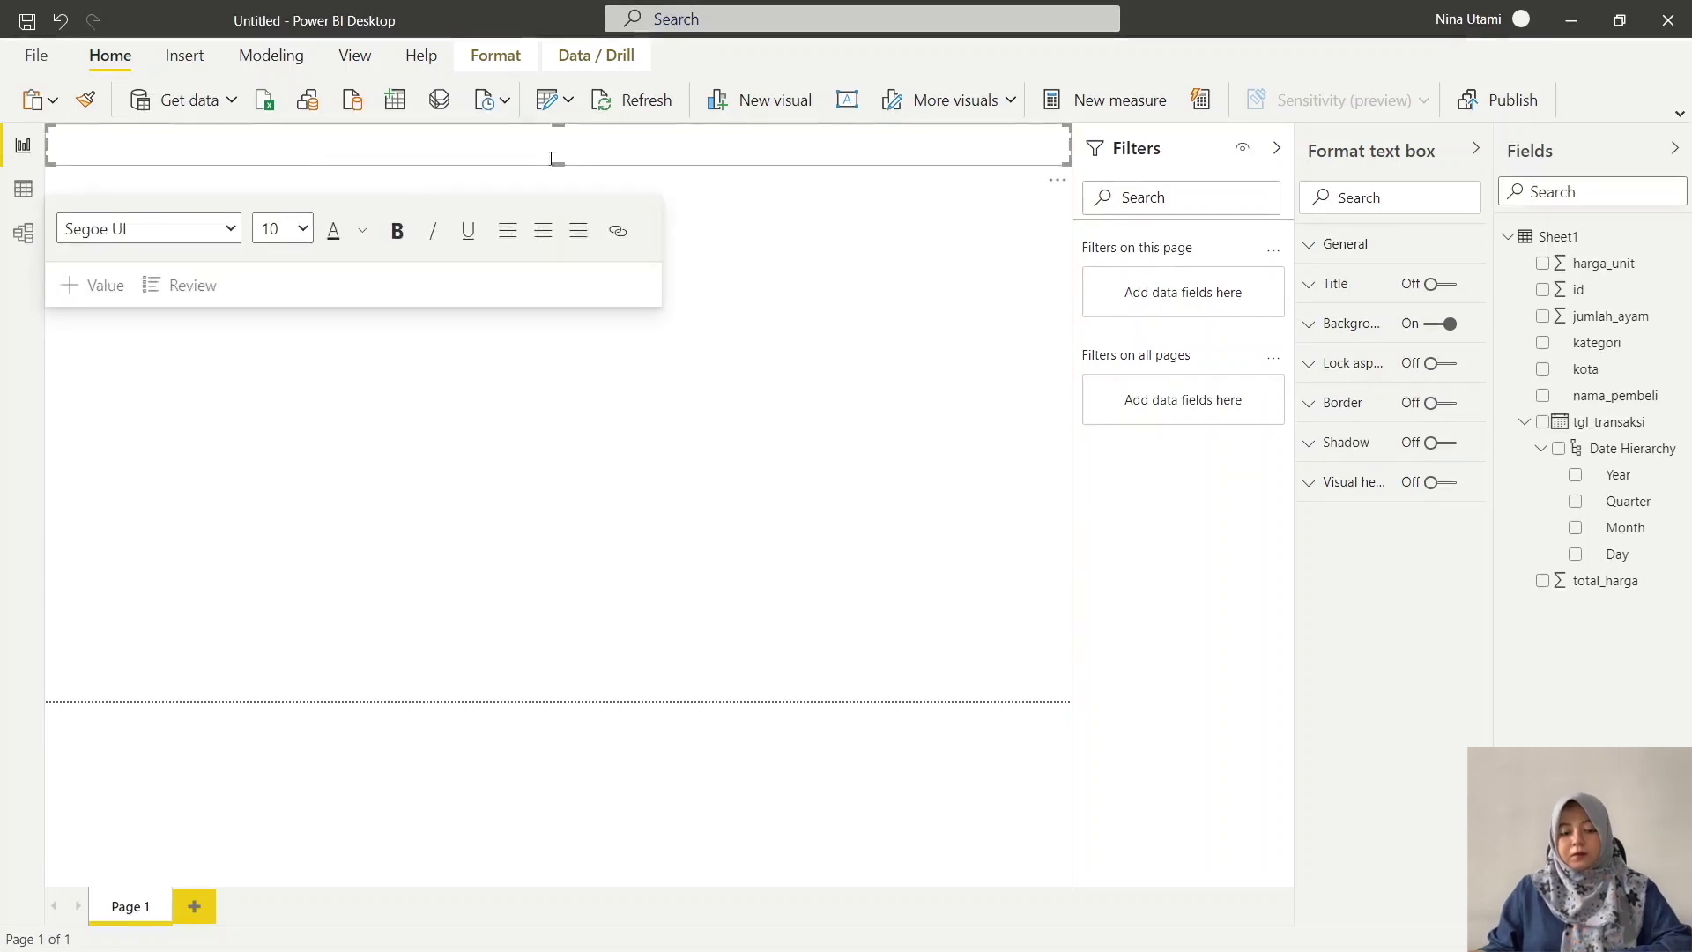
- Set the banner text box font to Calibri and enter the title LAPORAN PENJUALAN AYAM
{"action": "left_click", "coordinate": [552, 156]}
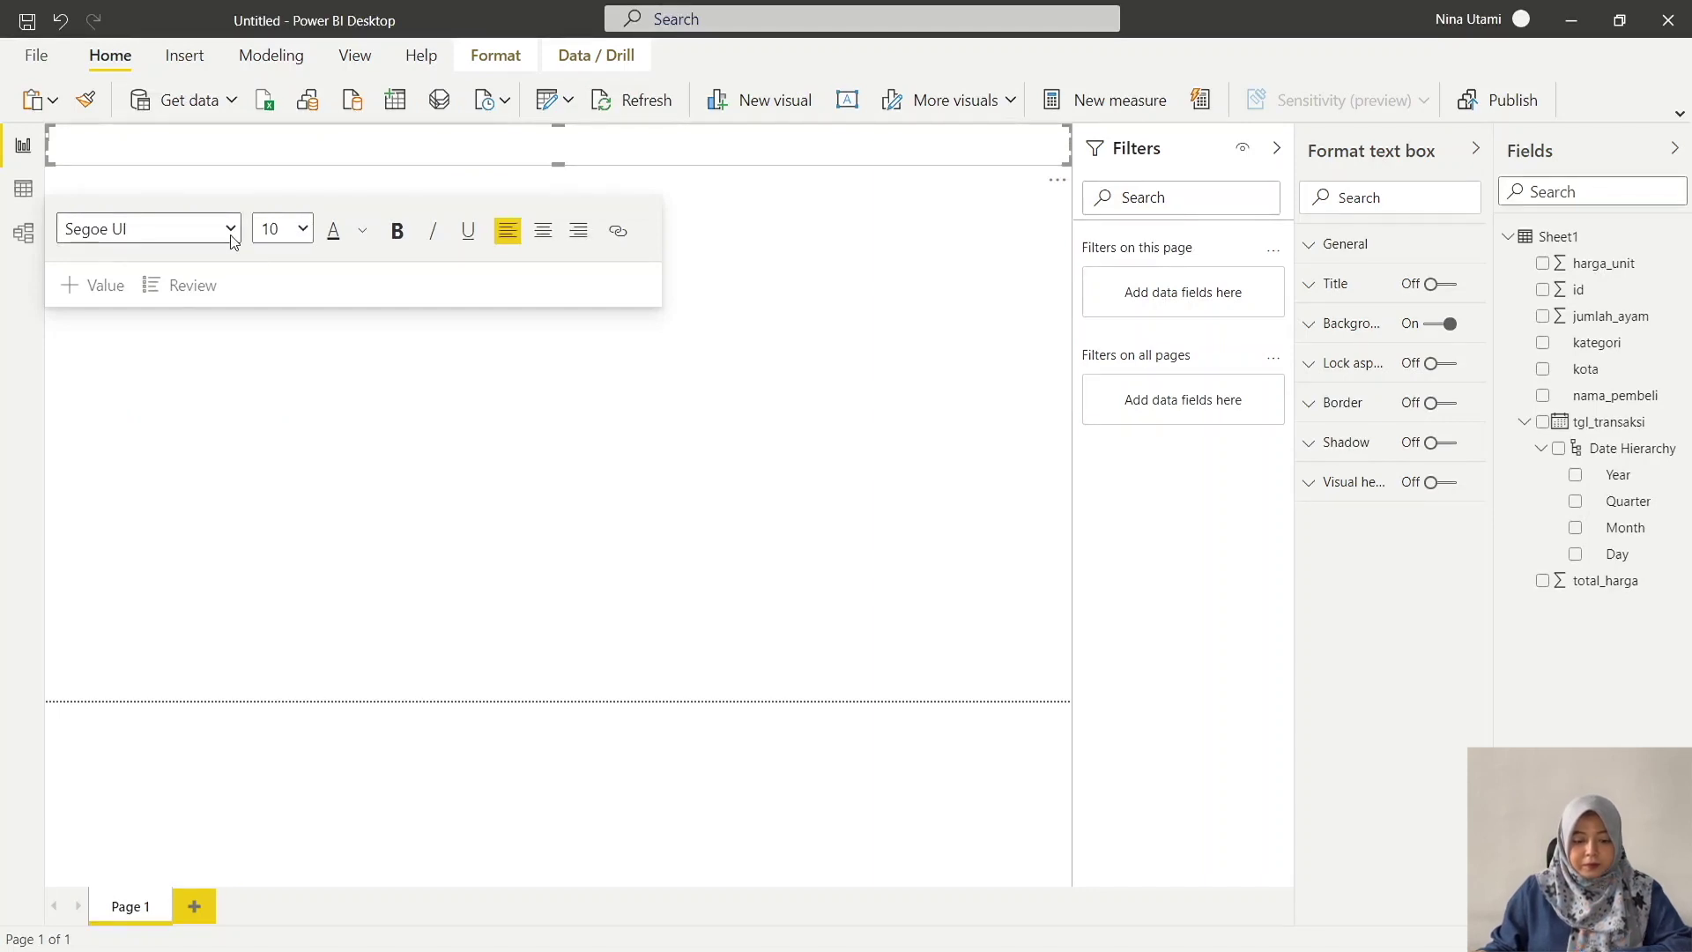
{"action": "left_click", "coordinate": [559, 140]}
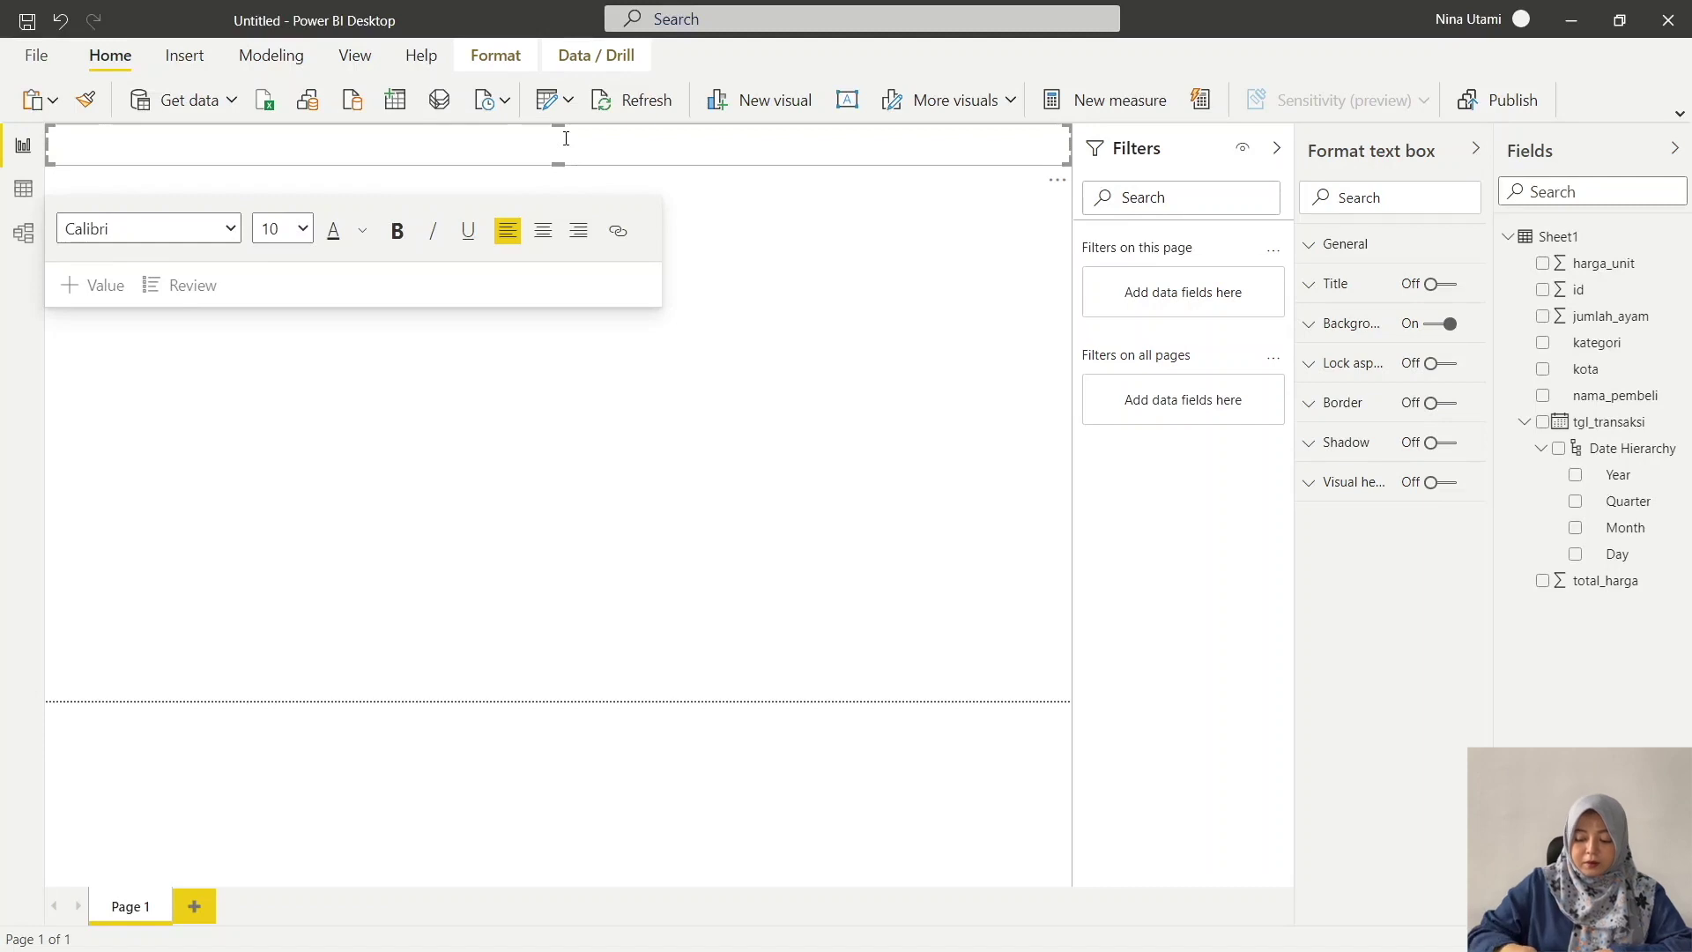
{"action": "key", "text": "Caps_Lock"}
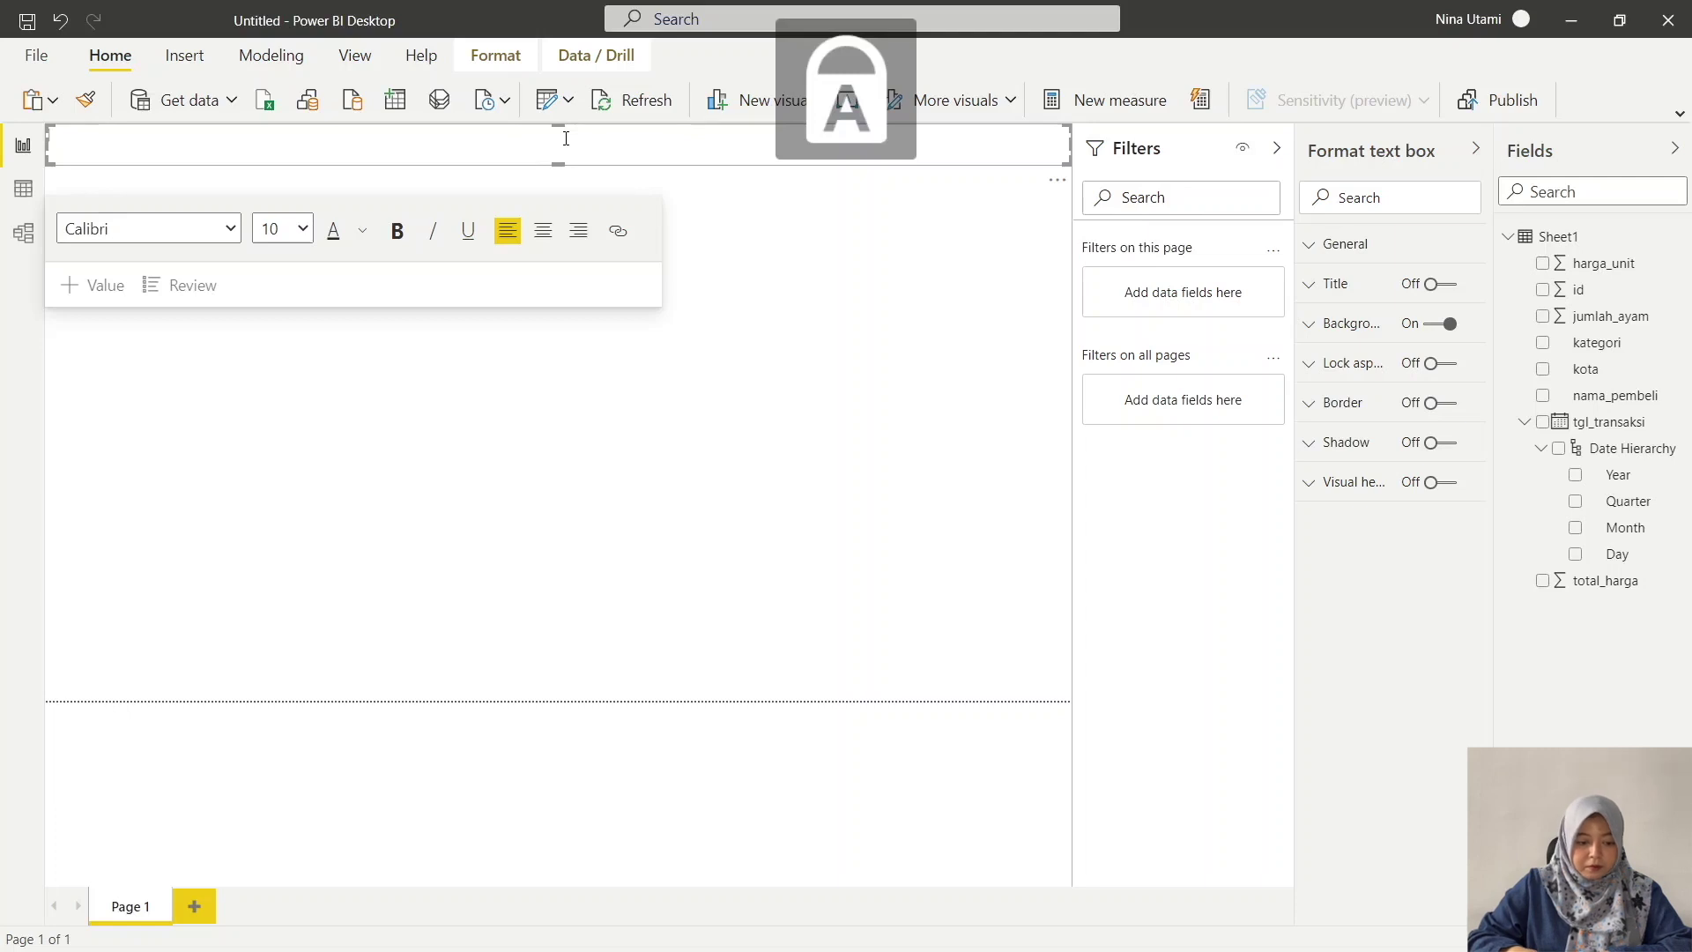
{"action": "type", "text": "LAPORAN PENJUALAN"}
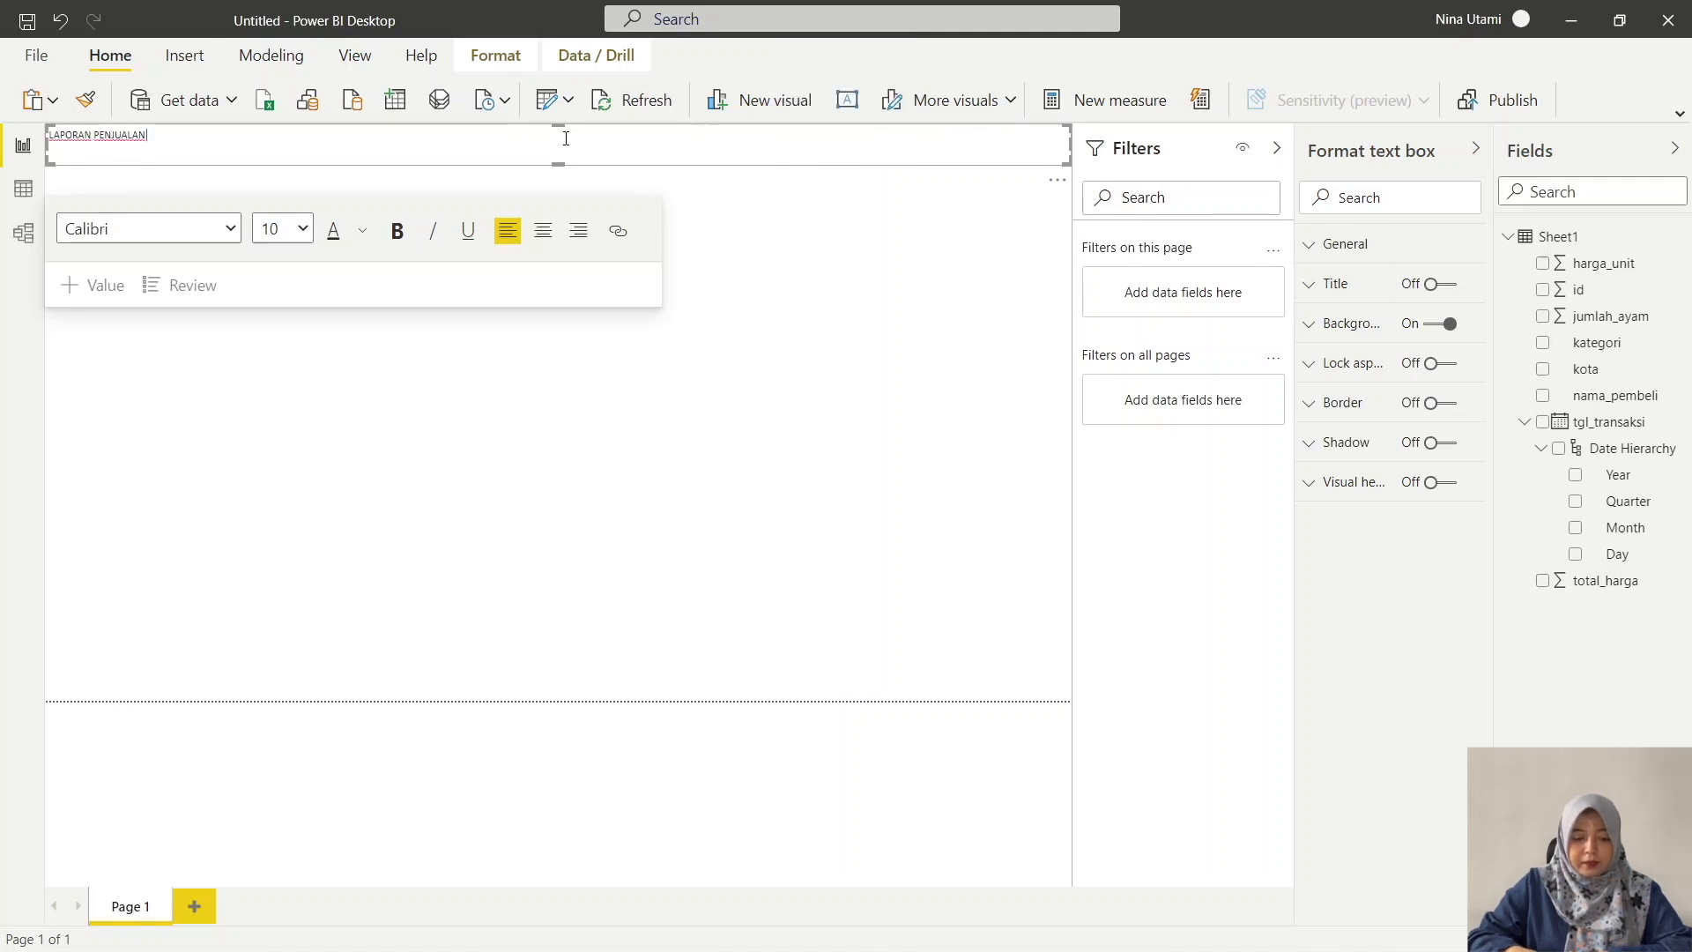
{"action": "type", "text": " AYAM"}
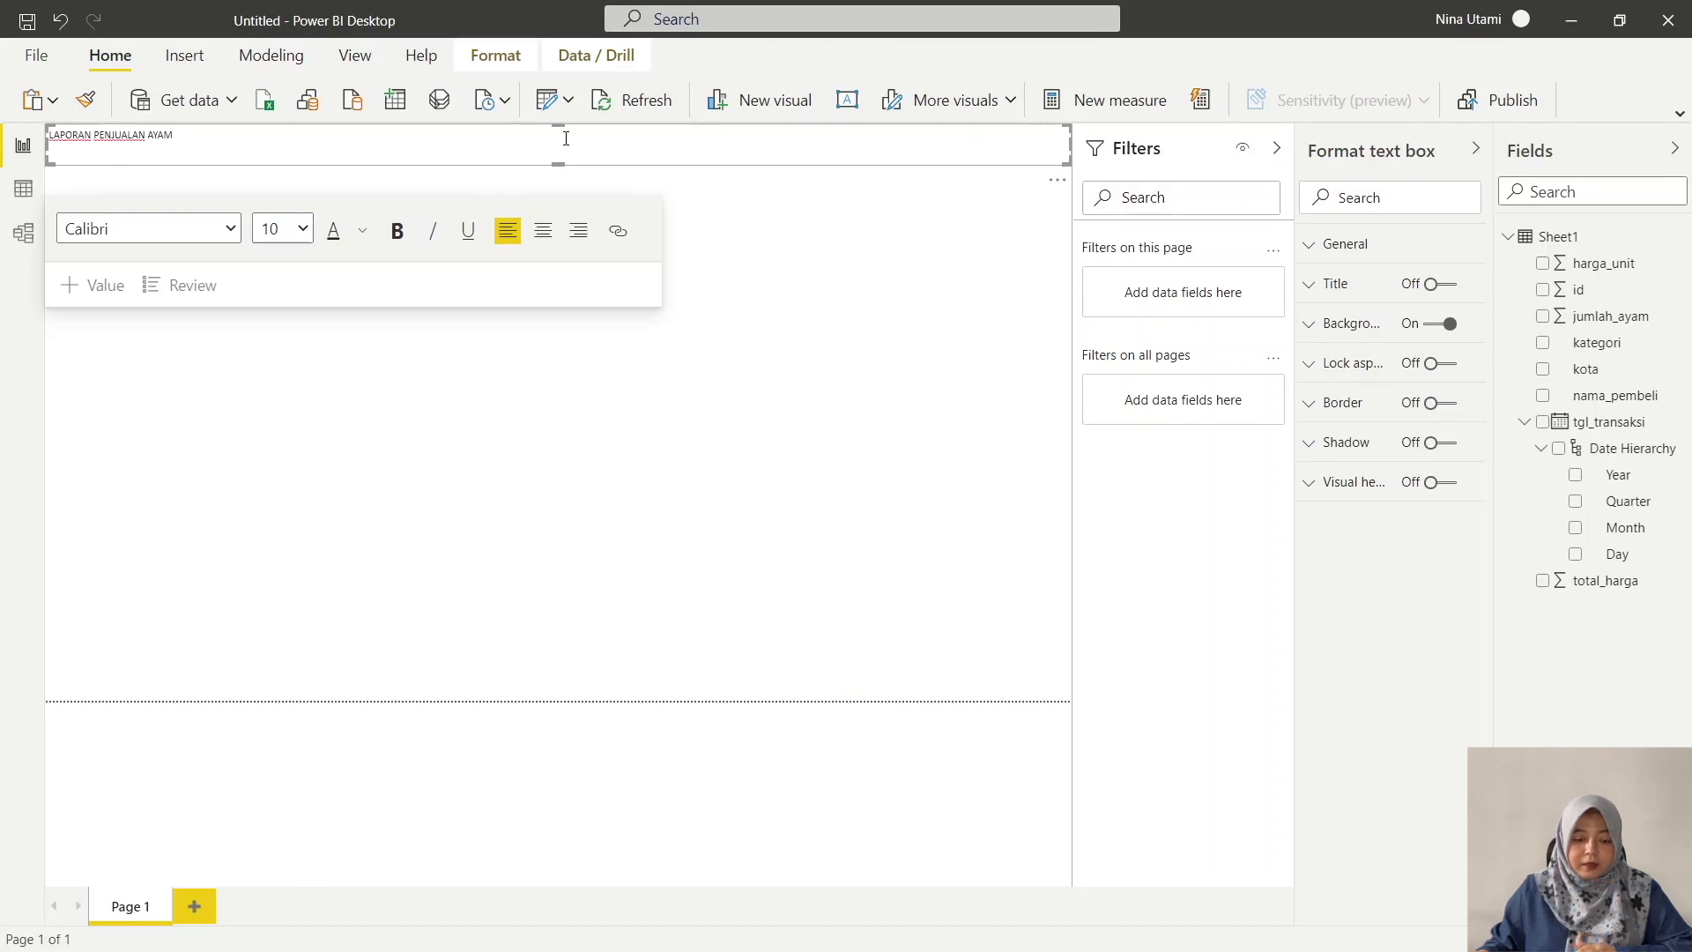
- Format the whole report title as centred, bold text at size 28
{"action": "key", "text": "ctrl+a"}
{"action": "left_click", "coordinate": [543, 230]}
{"action": "left_click", "coordinate": [302, 229]}
{"action": "key", "text": "Escape"}
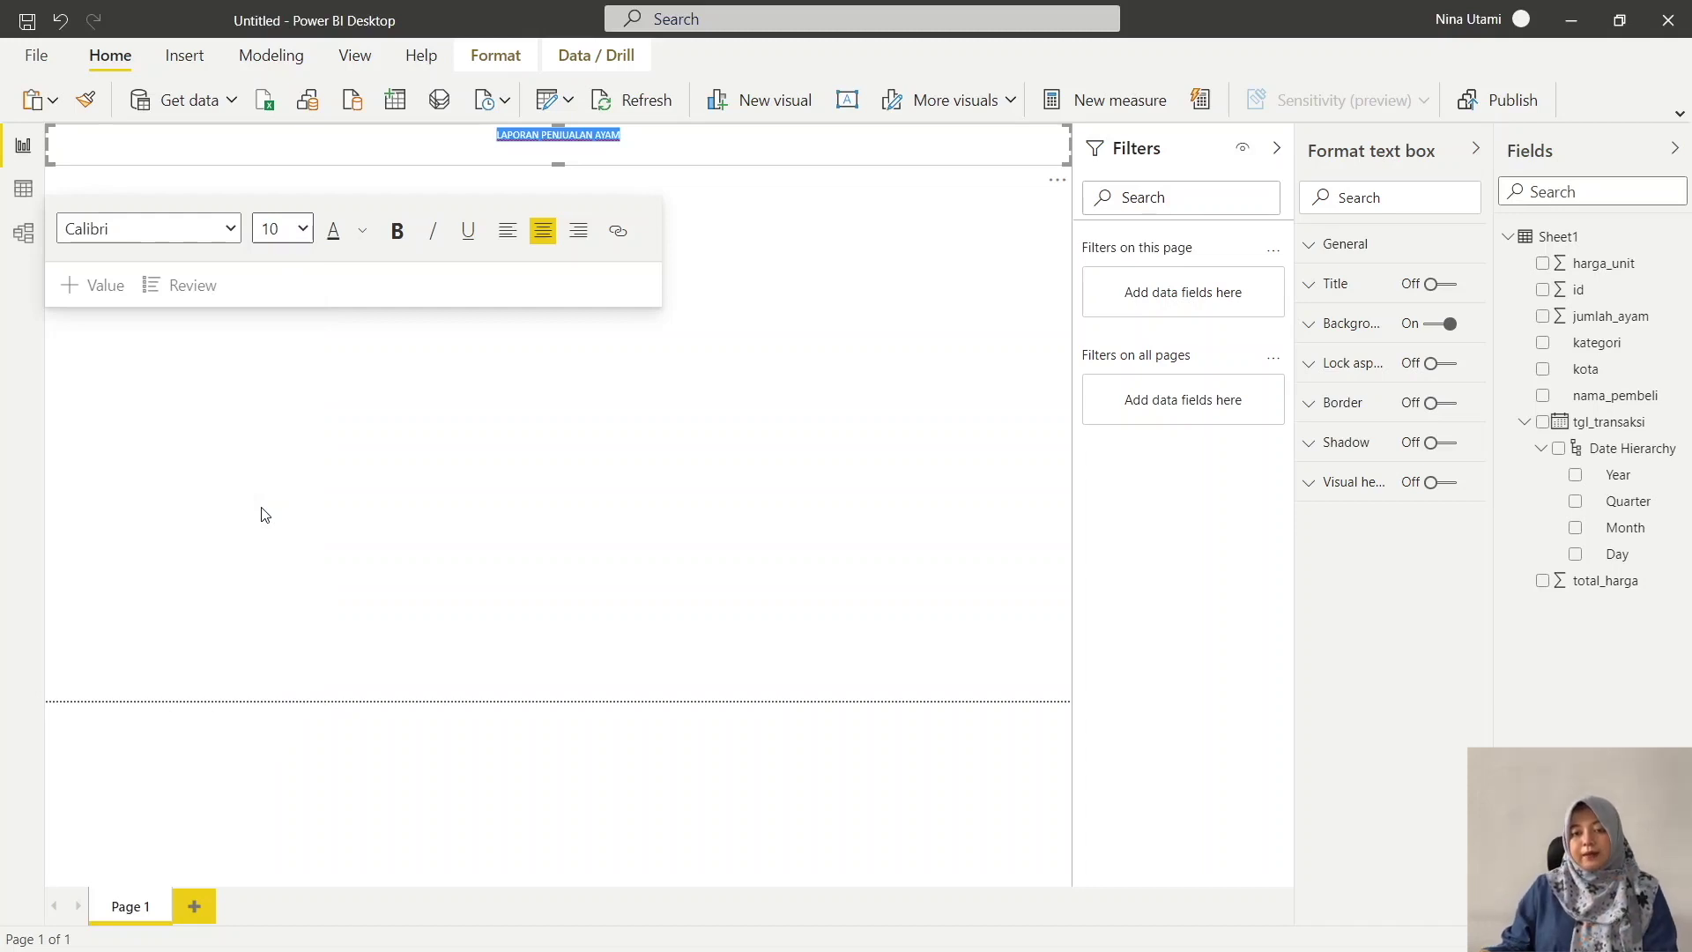
{"action": "left_click", "coordinate": [264, 514]}
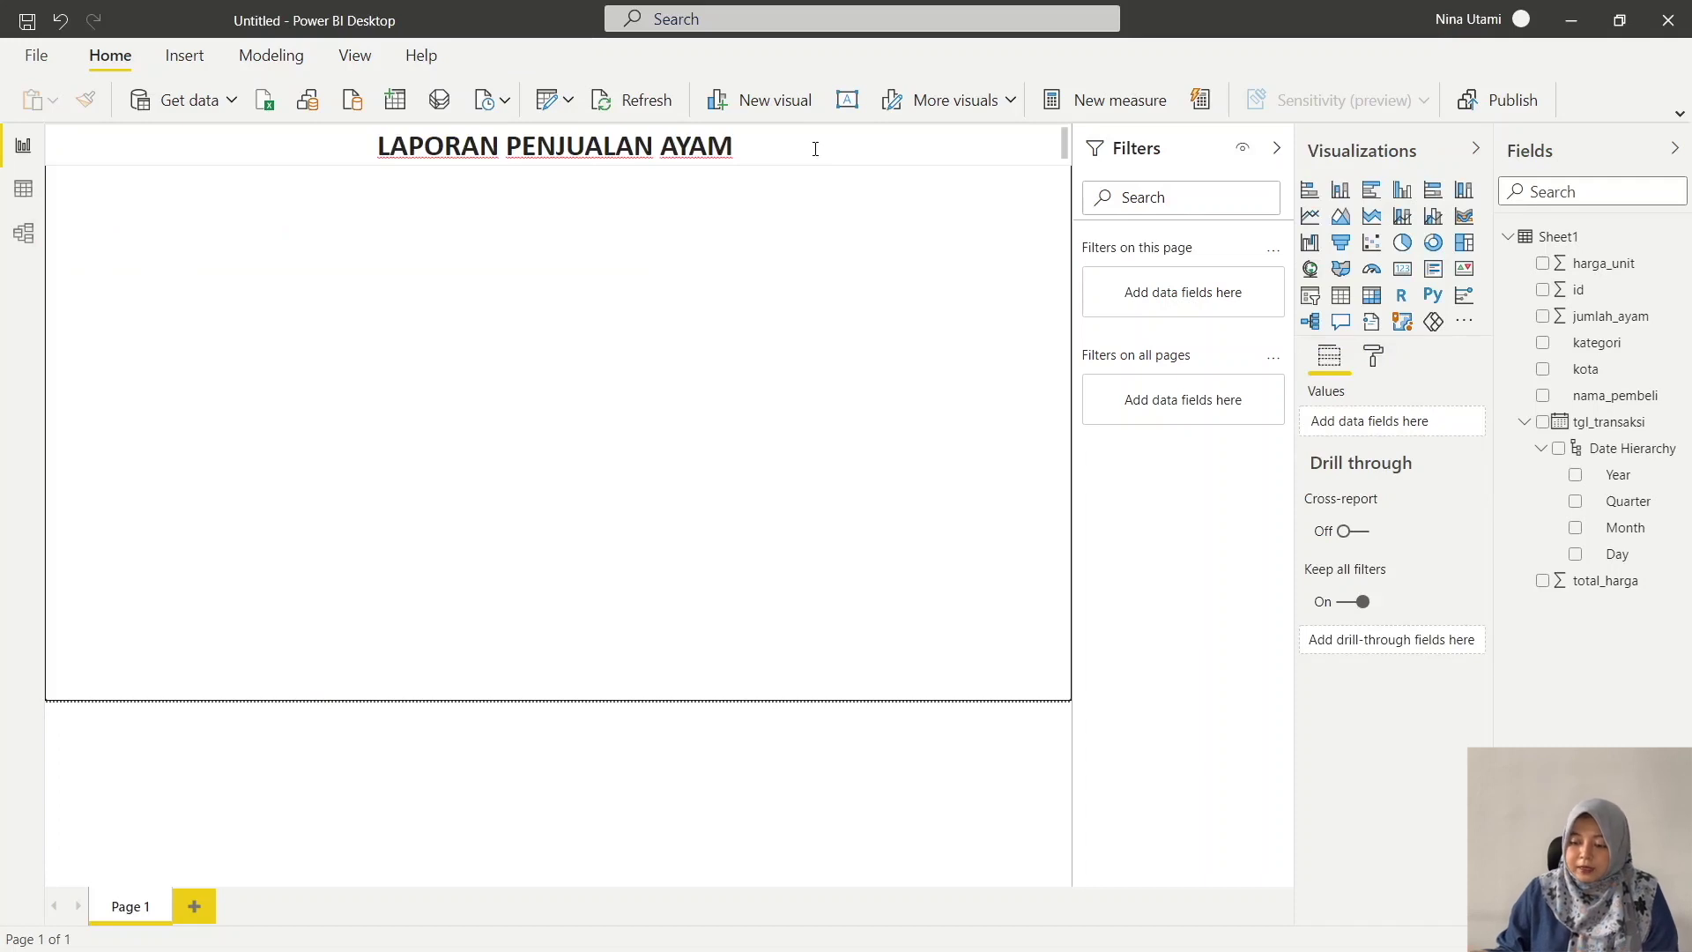
- Set the title text box's background to the lightest blue tint in the theme colors
{"action": "left_click", "coordinate": [815, 149]}
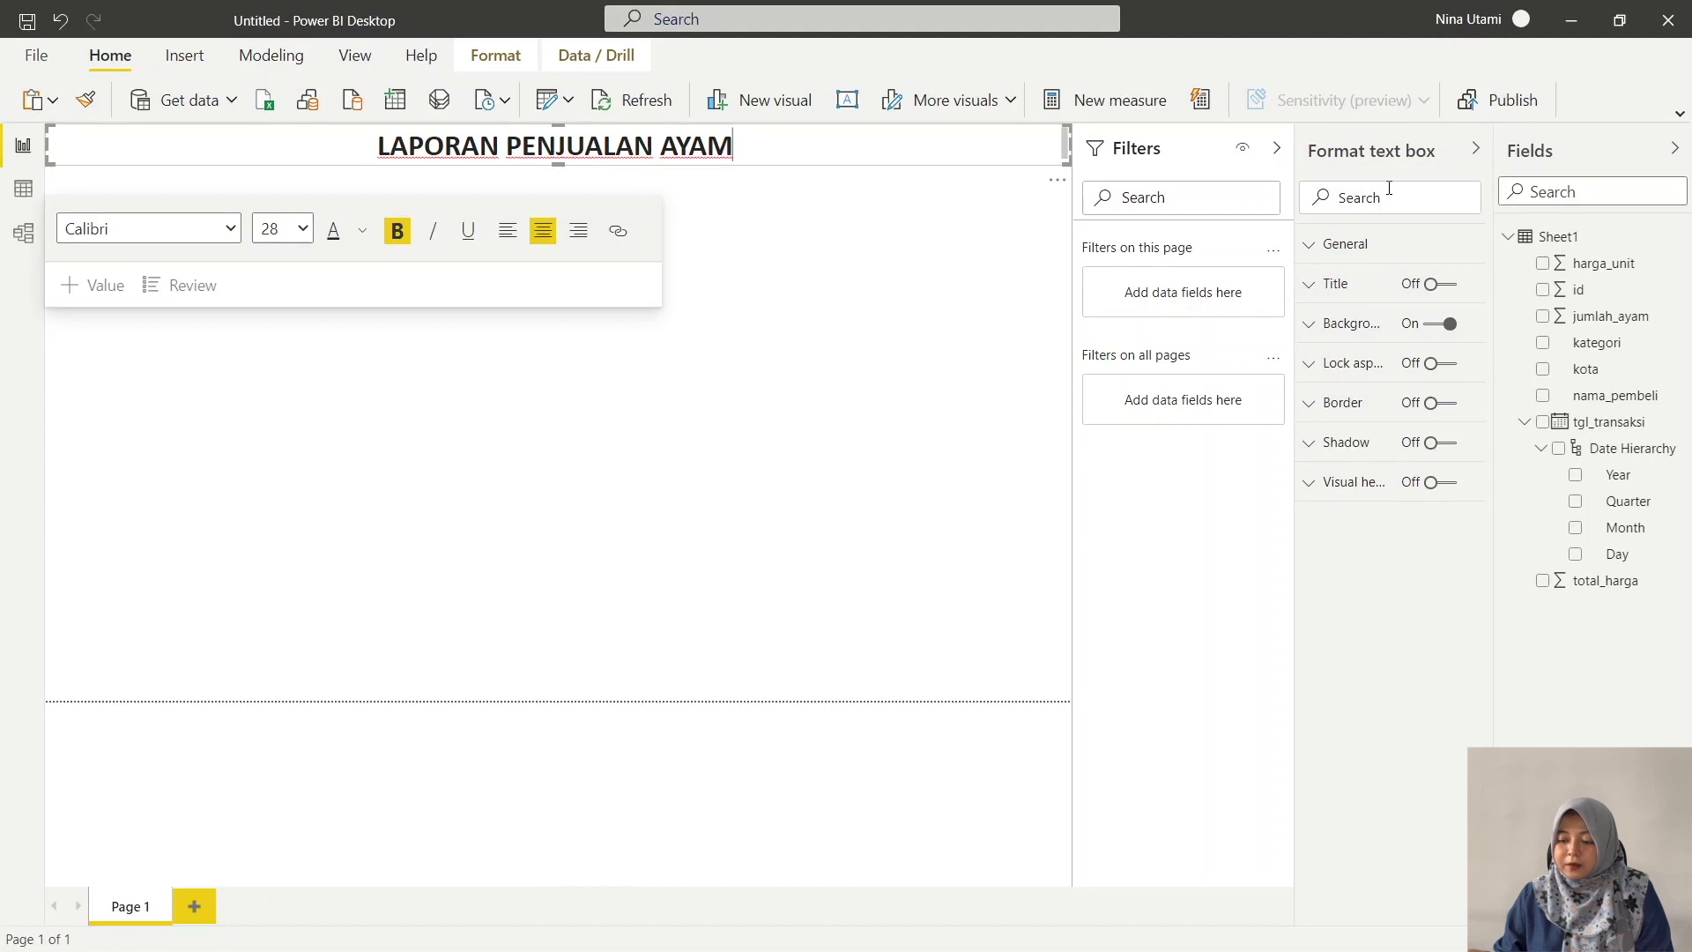
{"action": "left_click", "coordinate": [1309, 324]}
{"action": "left_click", "coordinate": [1344, 392]}
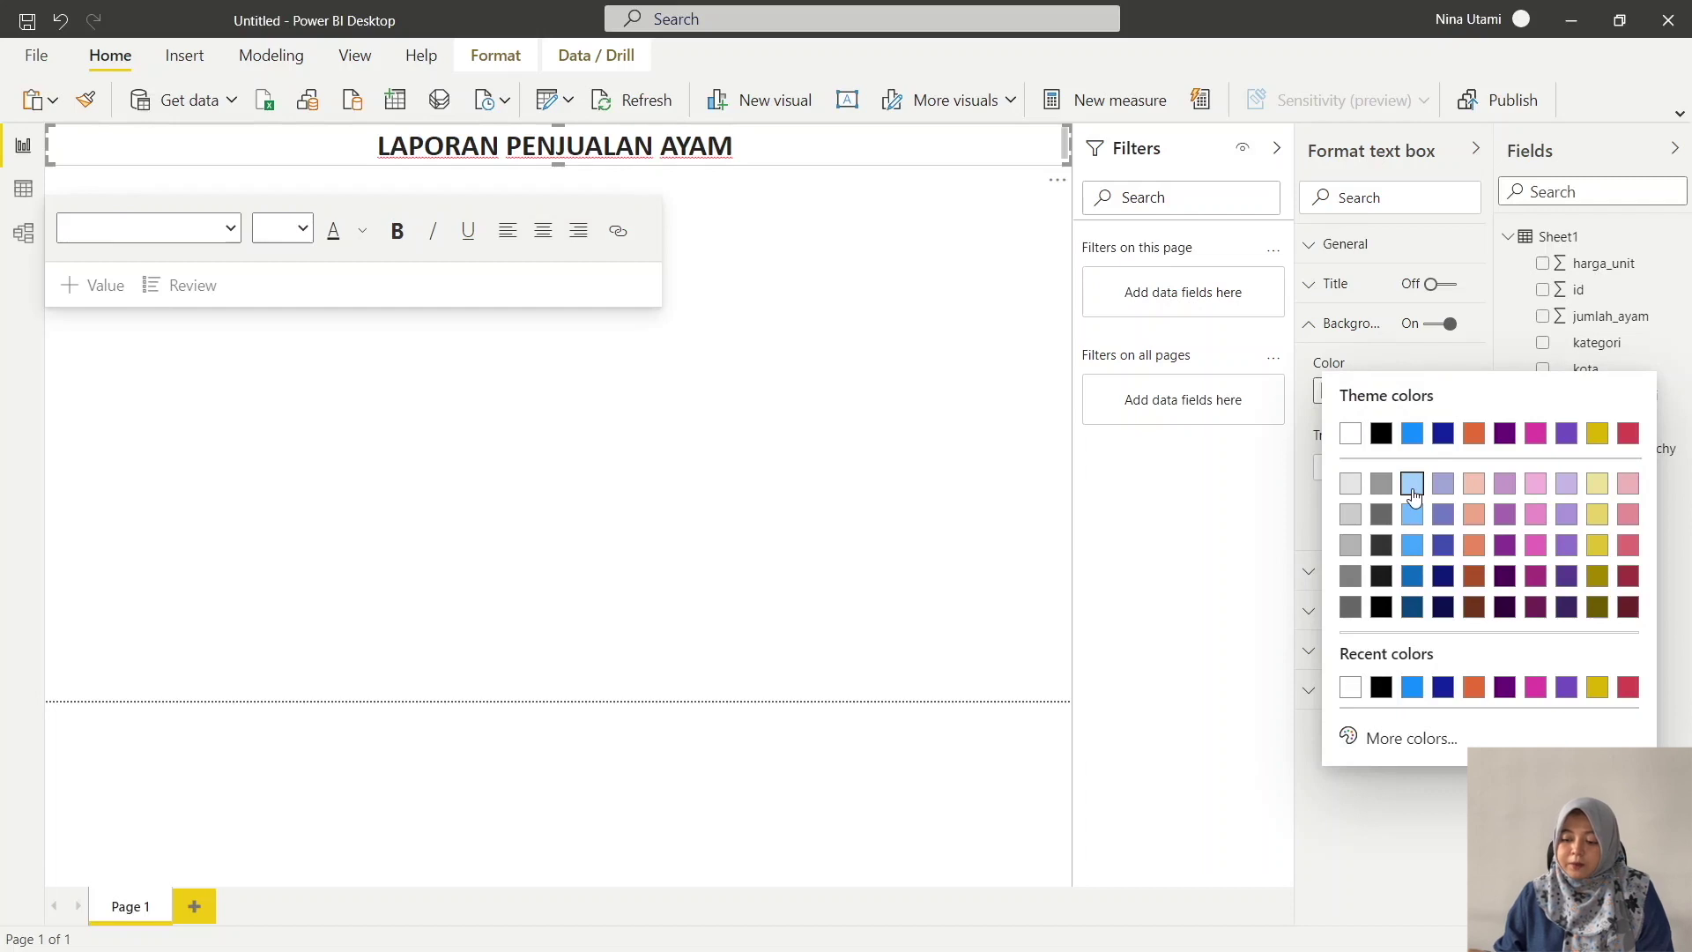
{"action": "left_click", "coordinate": [1411, 484]}
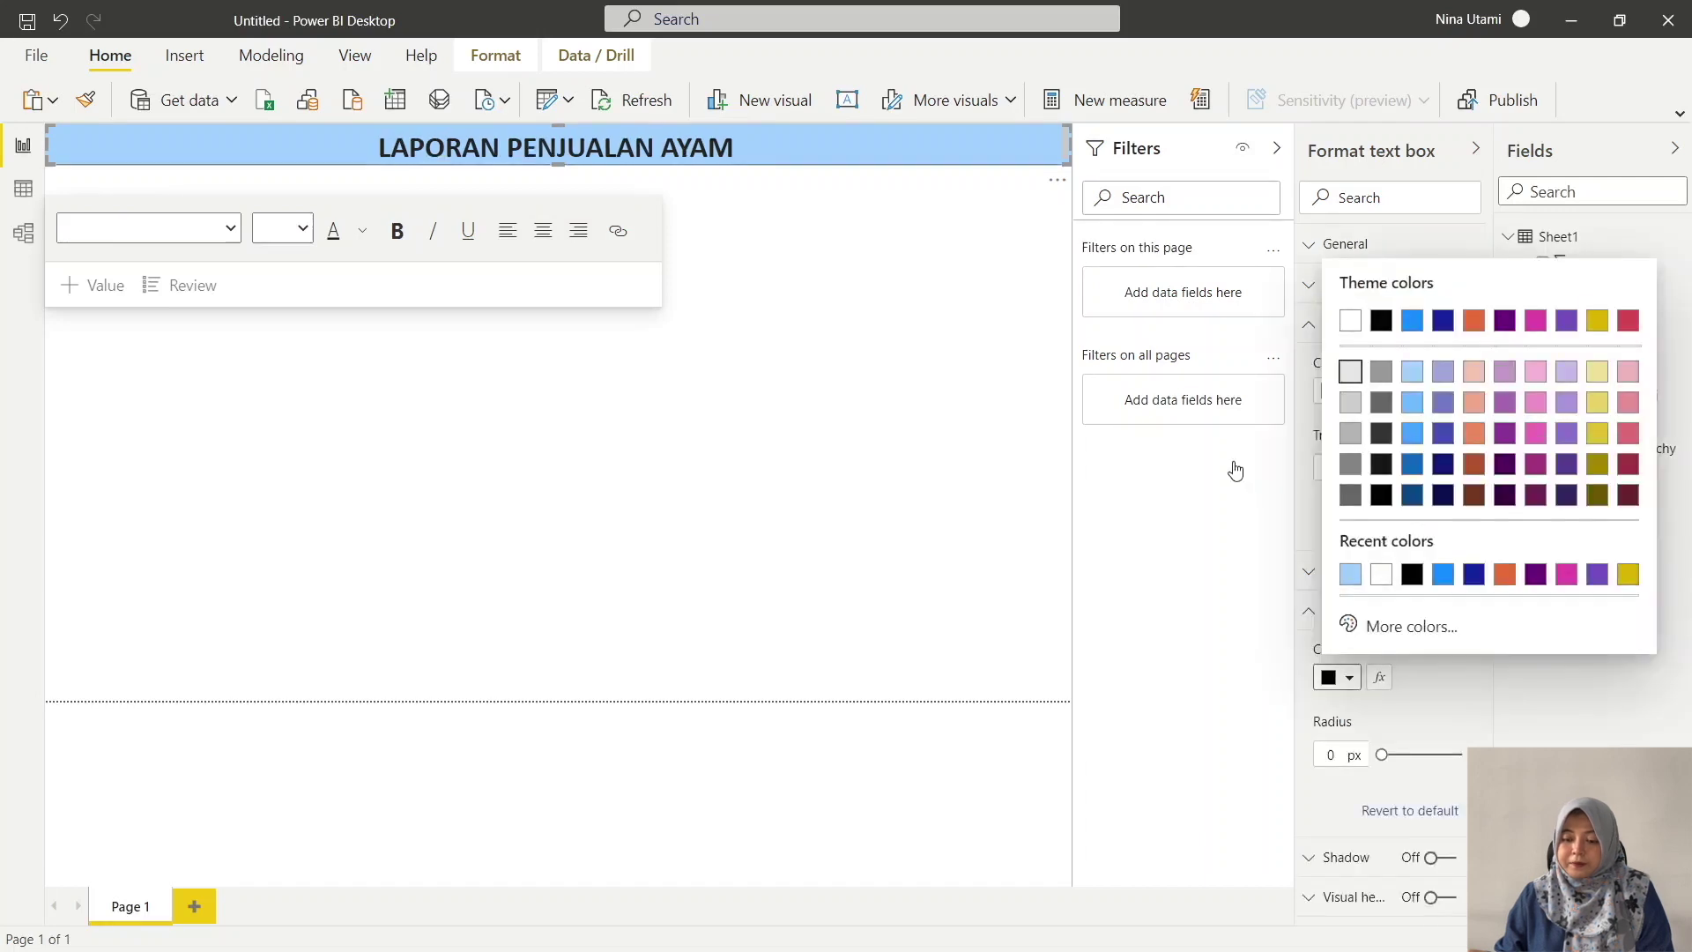
- Set the title text box's border color to White, 10% darker, and deselect the text box
{"action": "left_click", "coordinate": [1235, 470]}
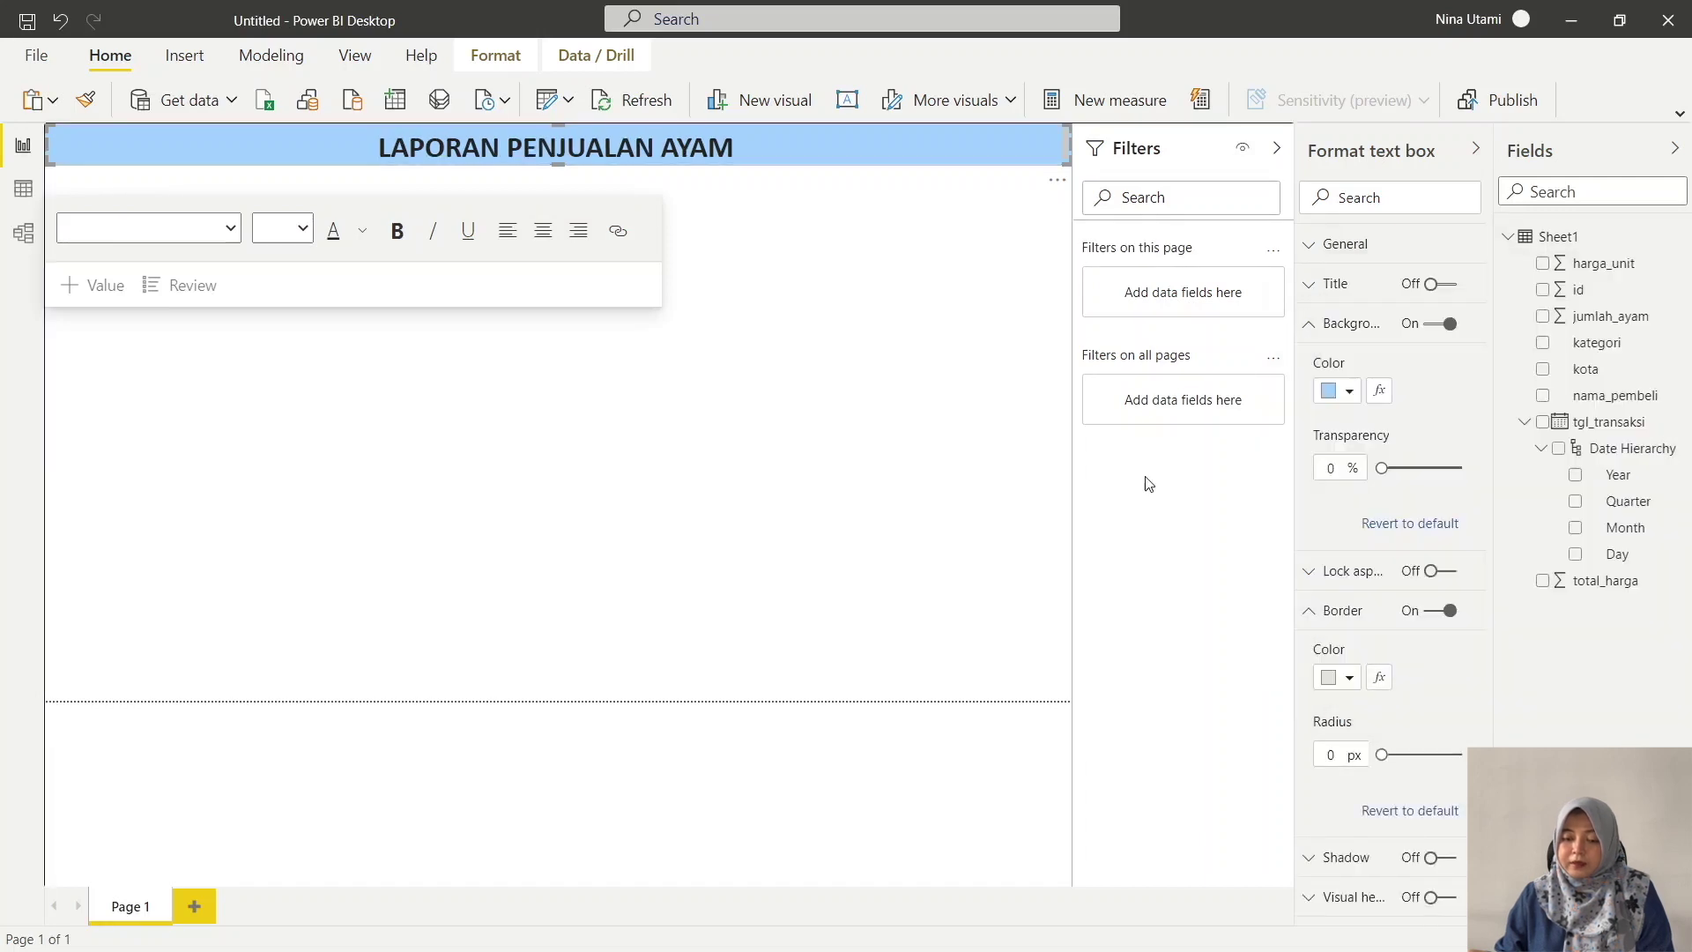
{"action": "left_click", "coordinate": [861, 446]}
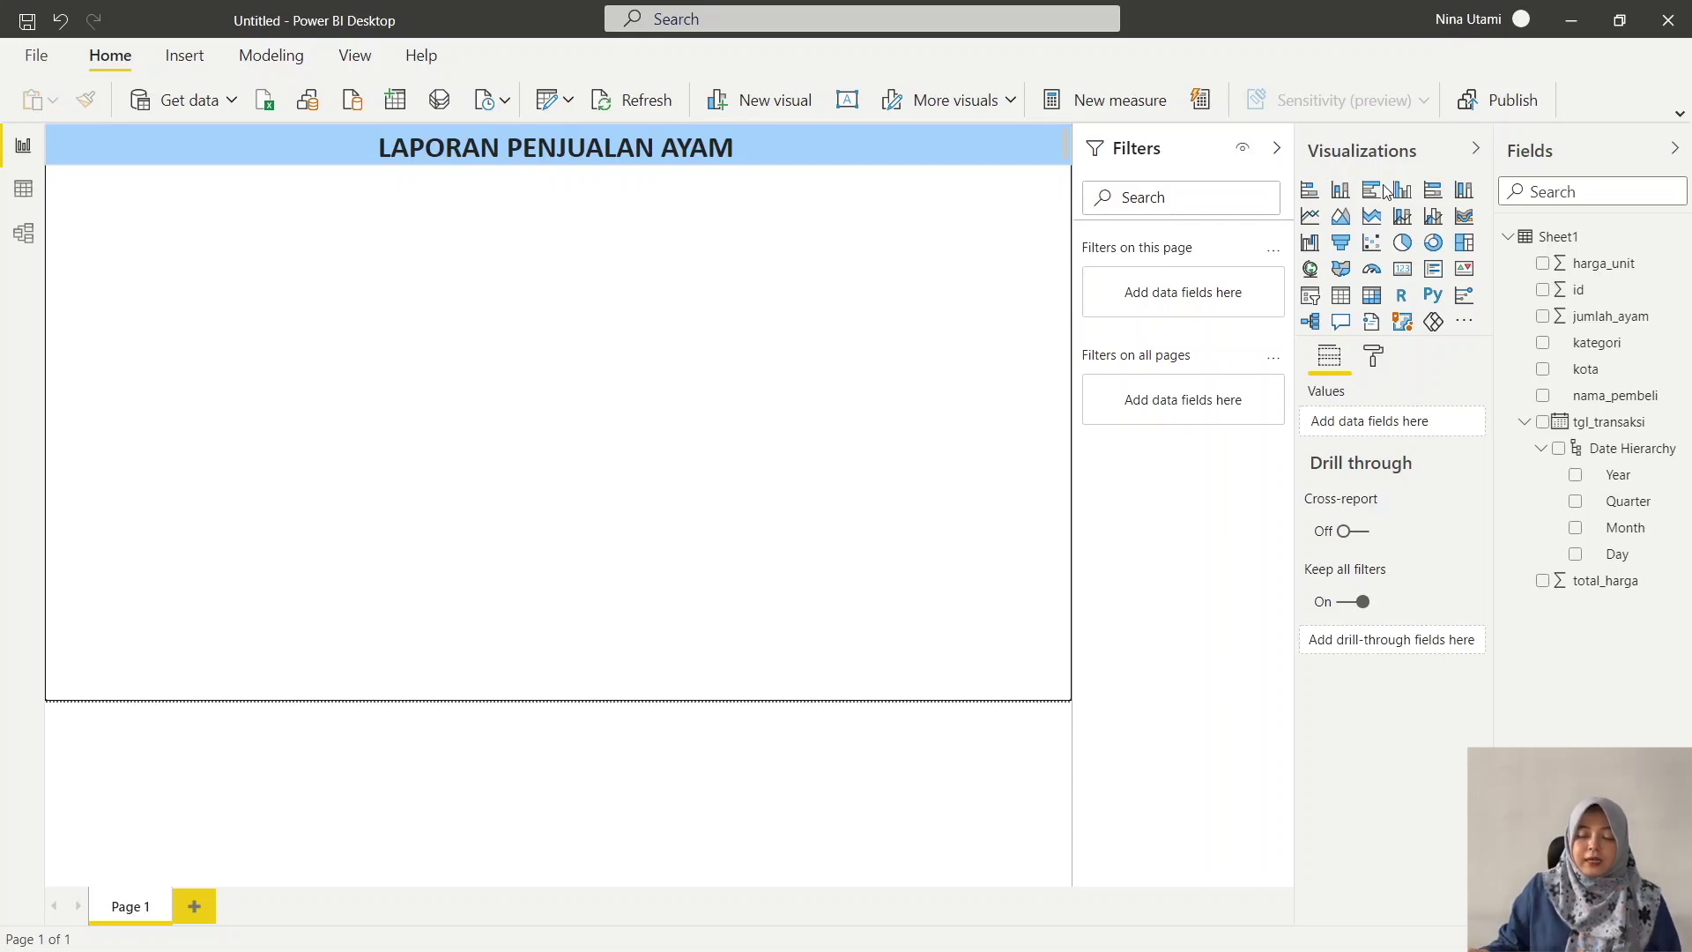
- Add a slicer for the Year level of tgl_transaksi and switch its style to Dropdown
{"action": "left_click", "coordinate": [1318, 297]}
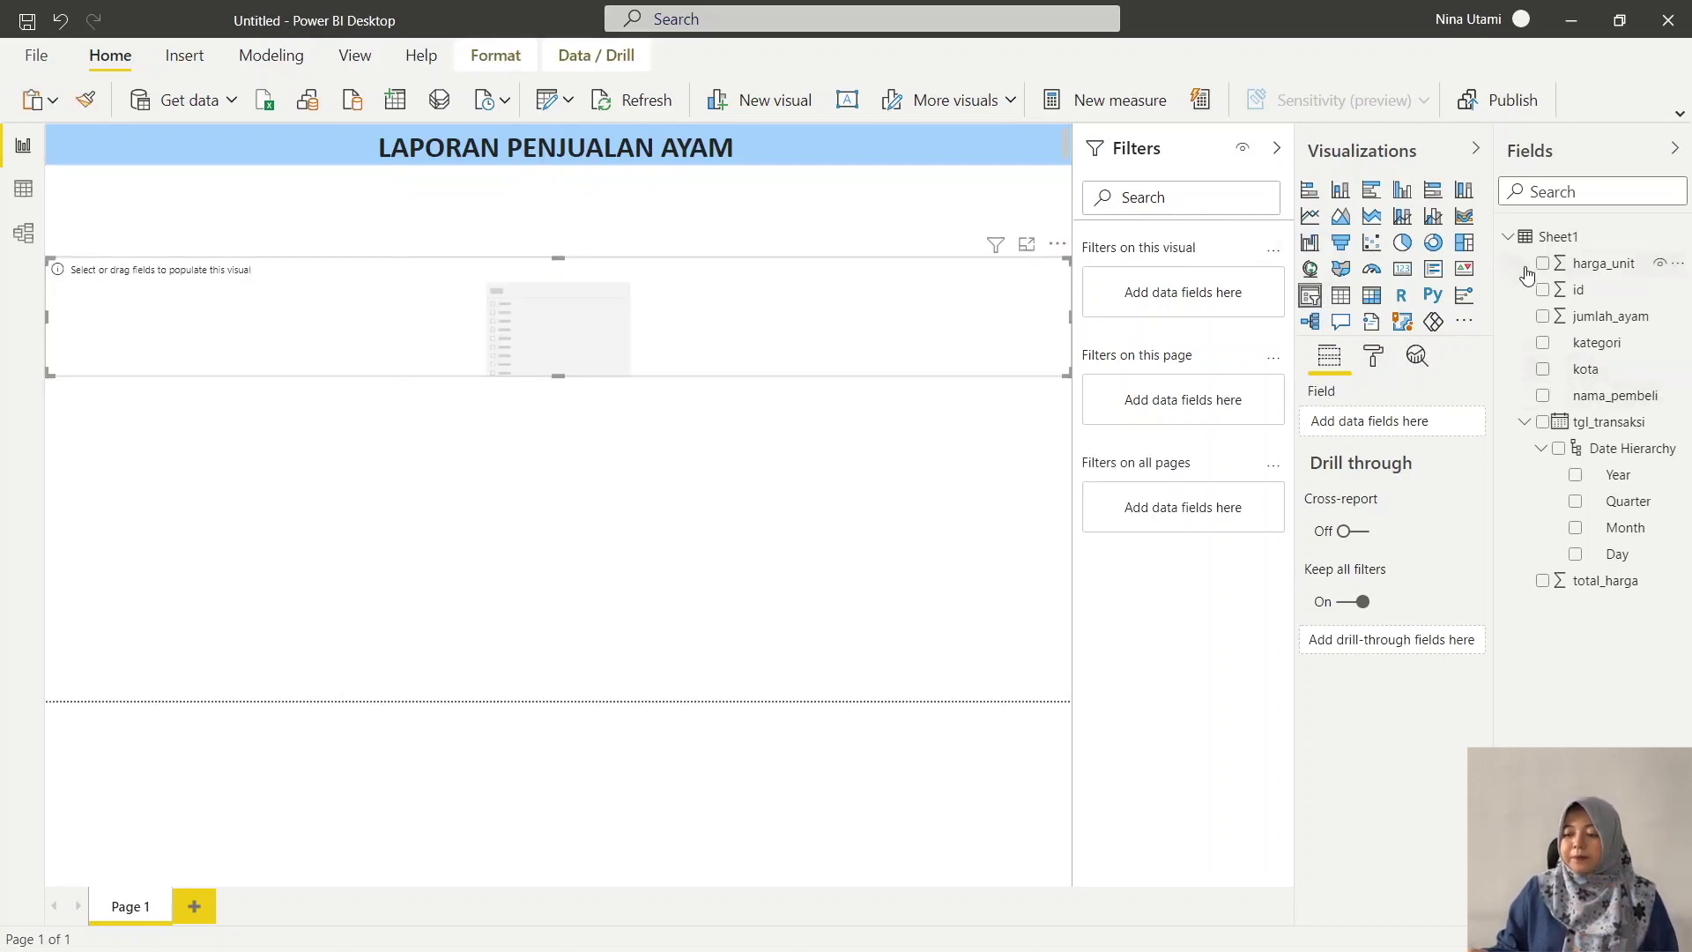
{"action": "left_click", "coordinate": [1578, 483]}
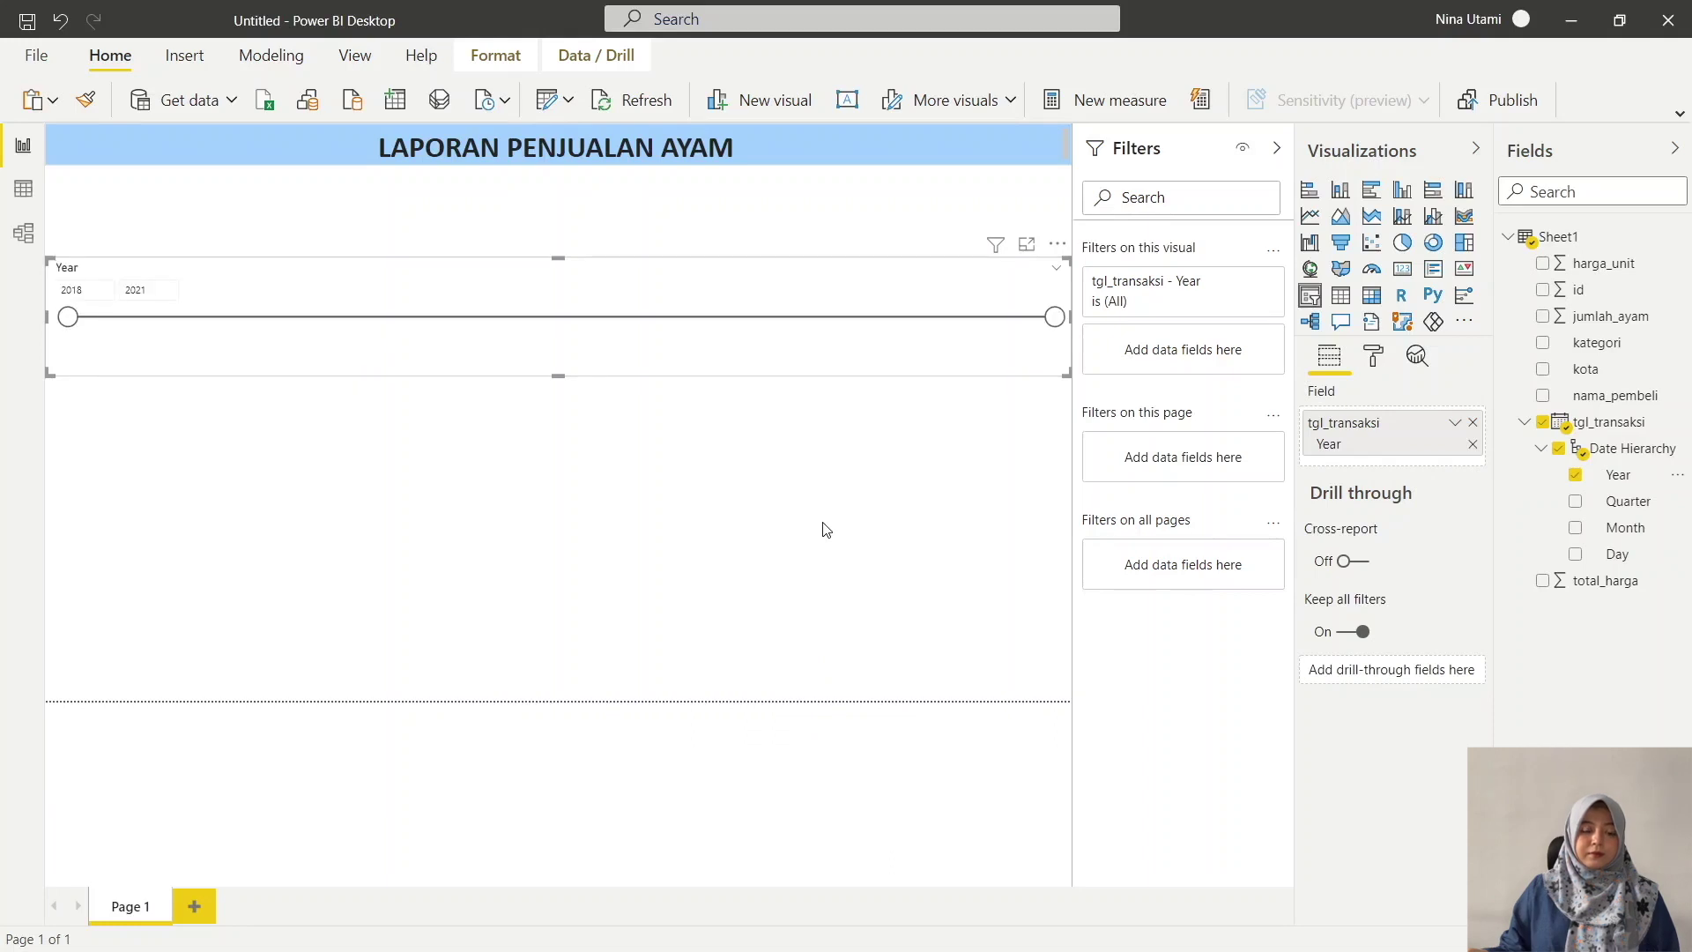
{"action": "left_click", "coordinate": [1057, 273]}
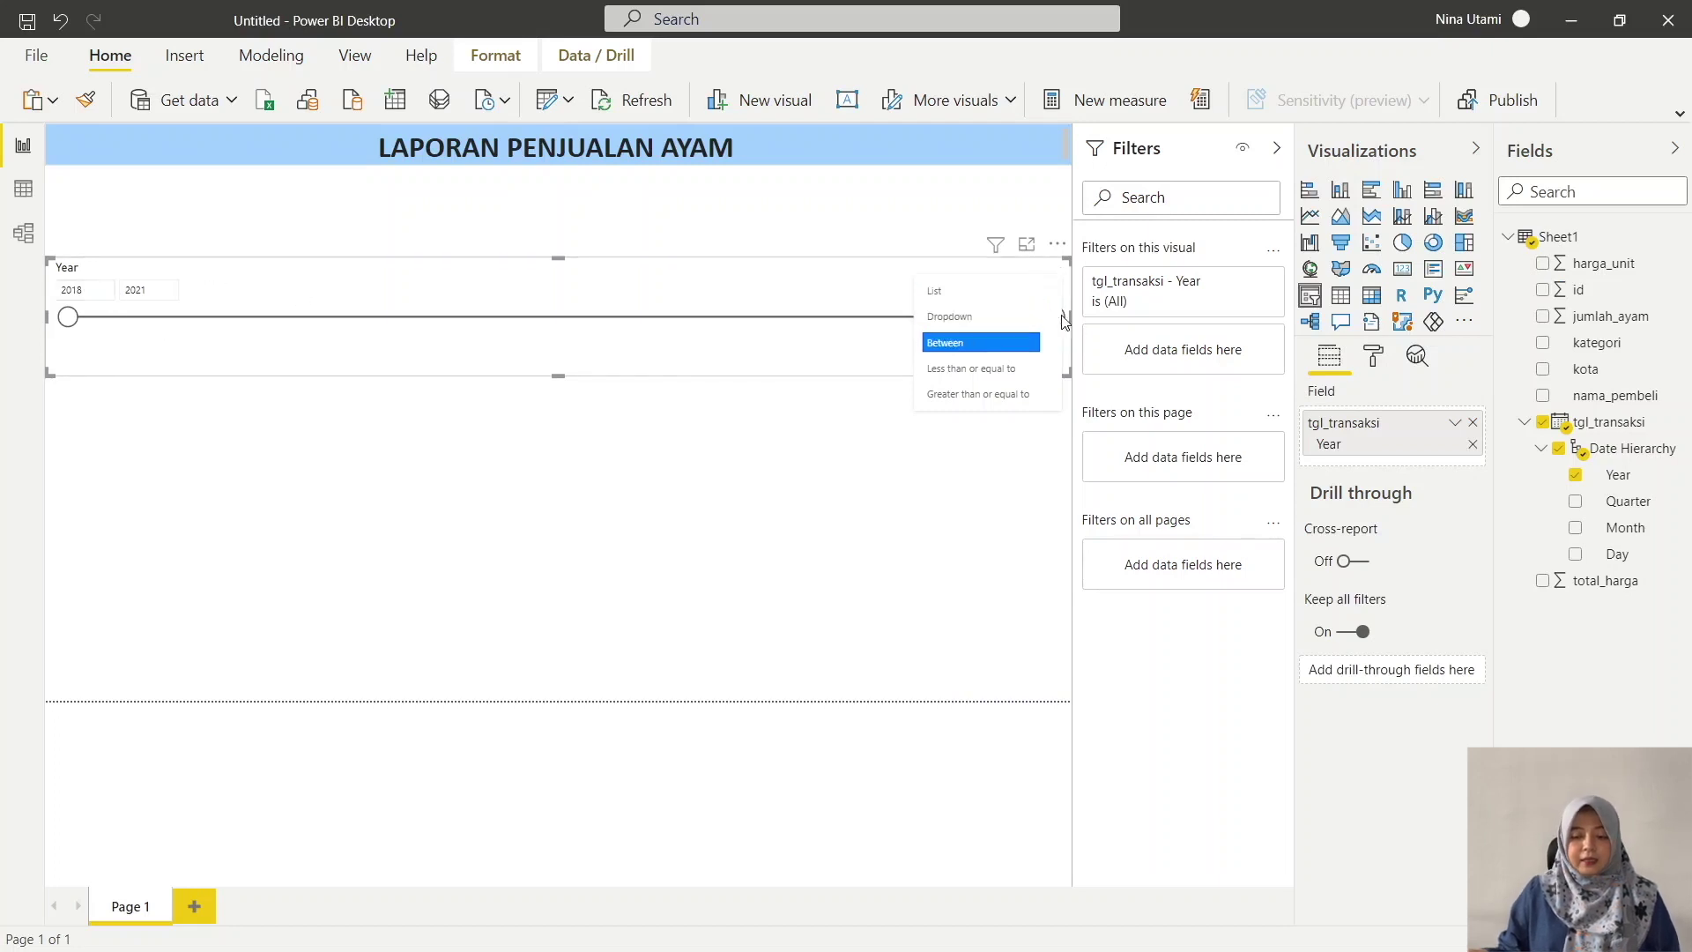
{"action": "left_click", "coordinate": [1004, 317]}
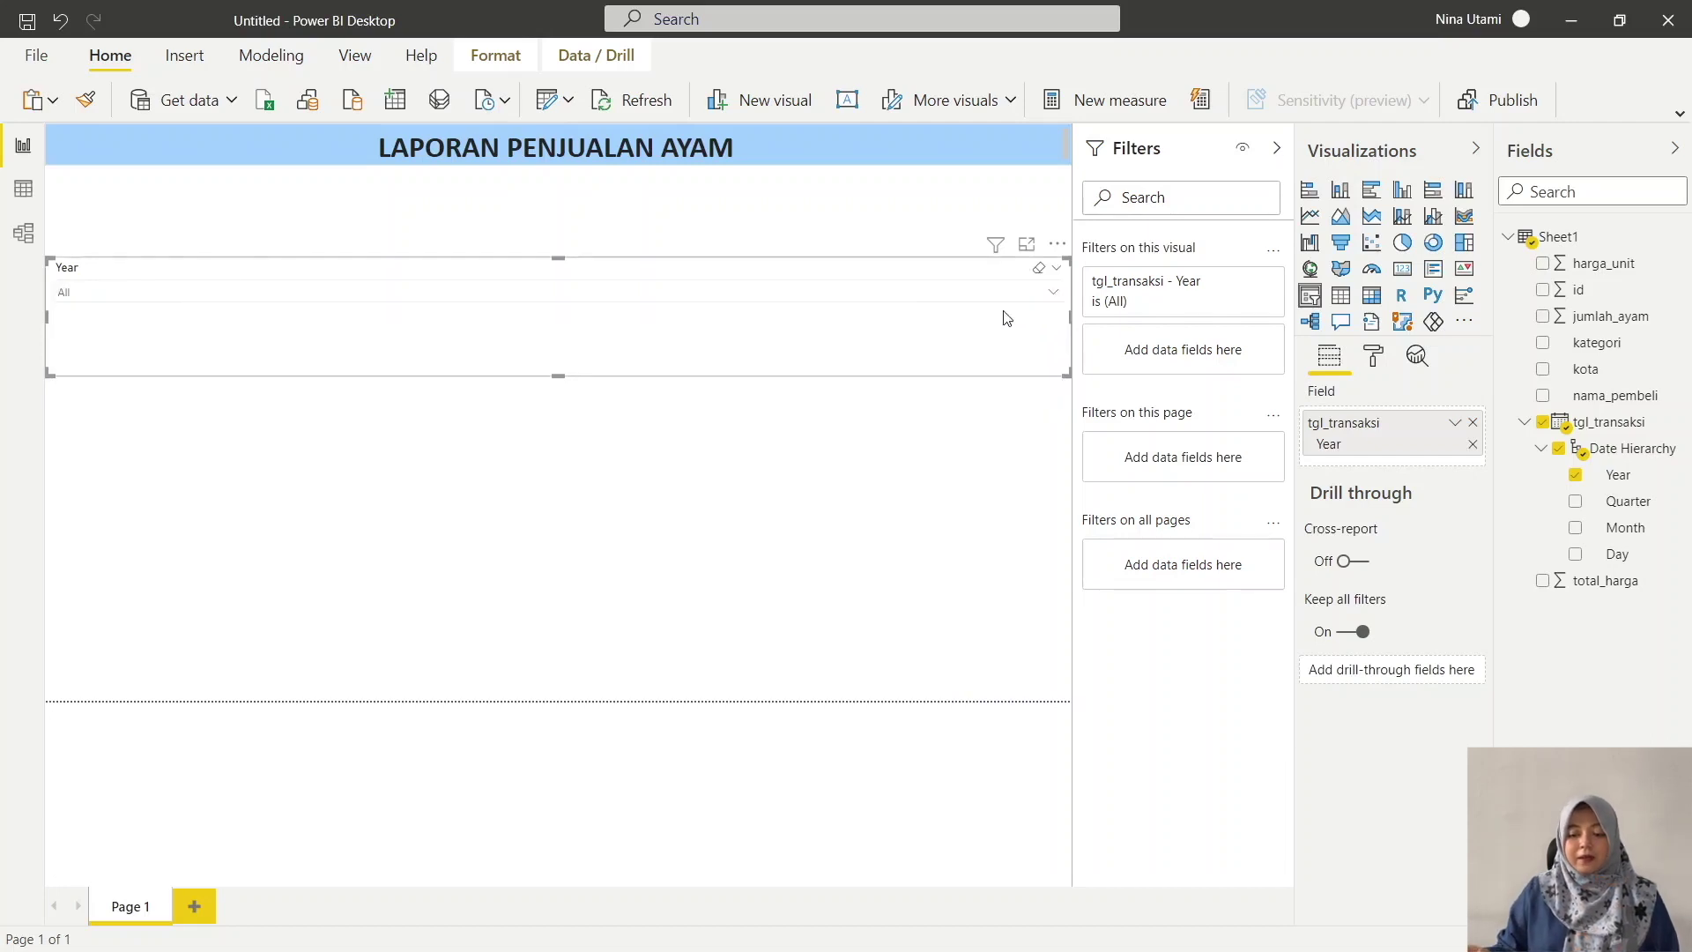
{"action": "left_click", "coordinate": [1051, 296]}
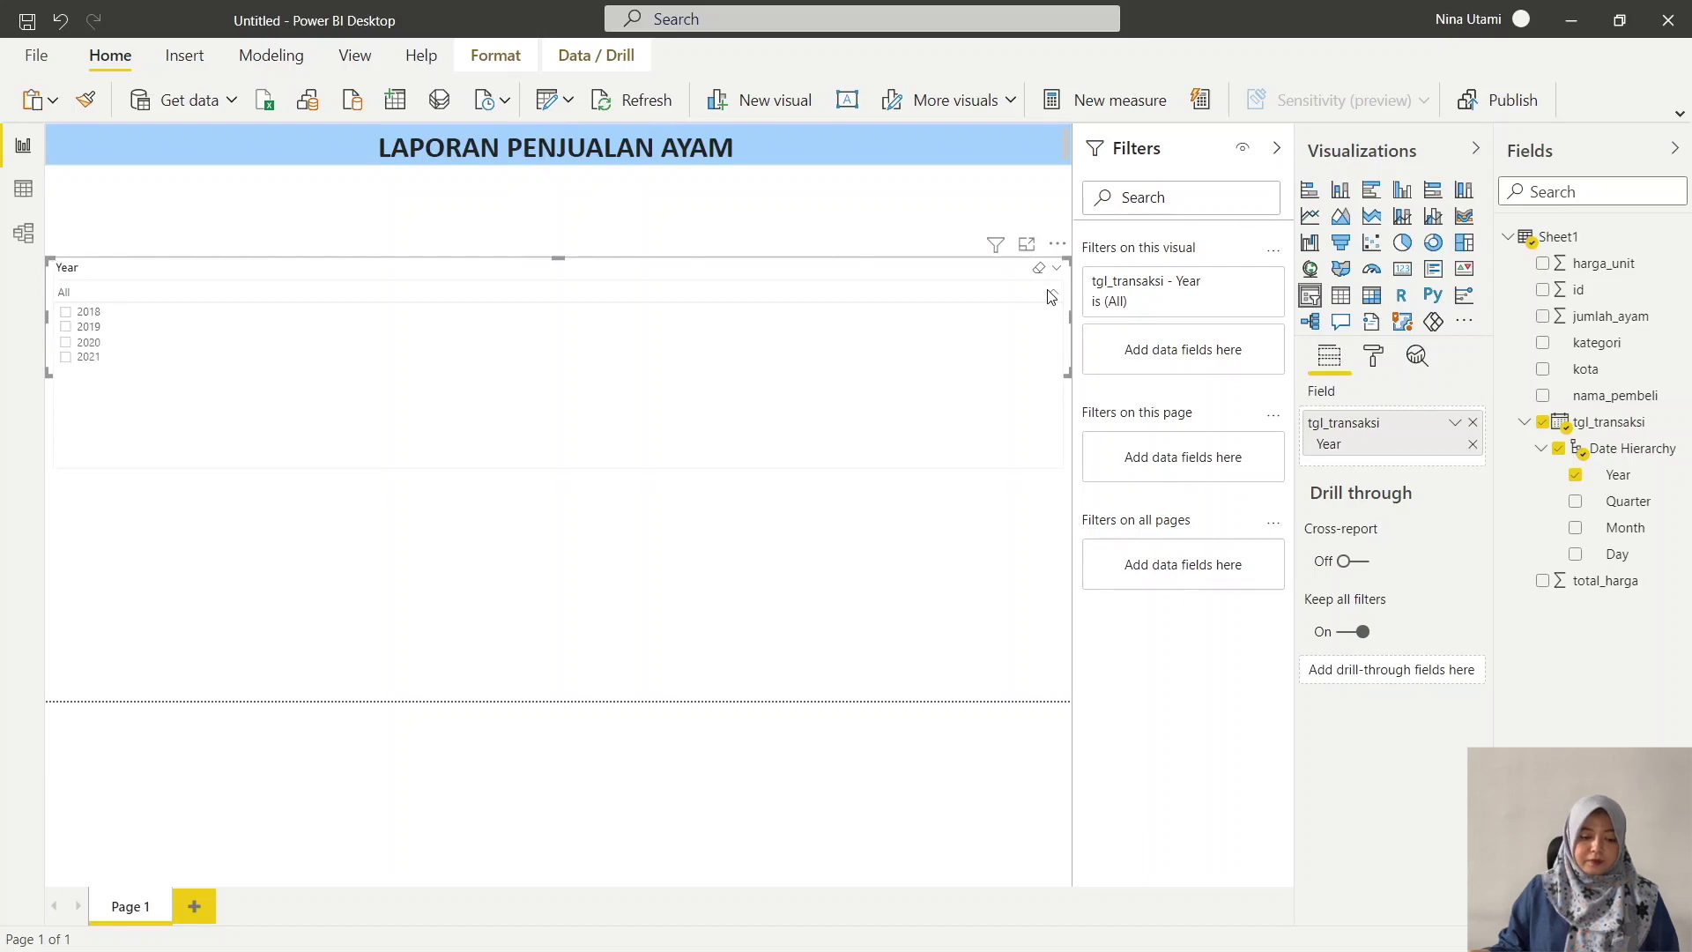
{"action": "left_click", "coordinate": [1053, 300]}
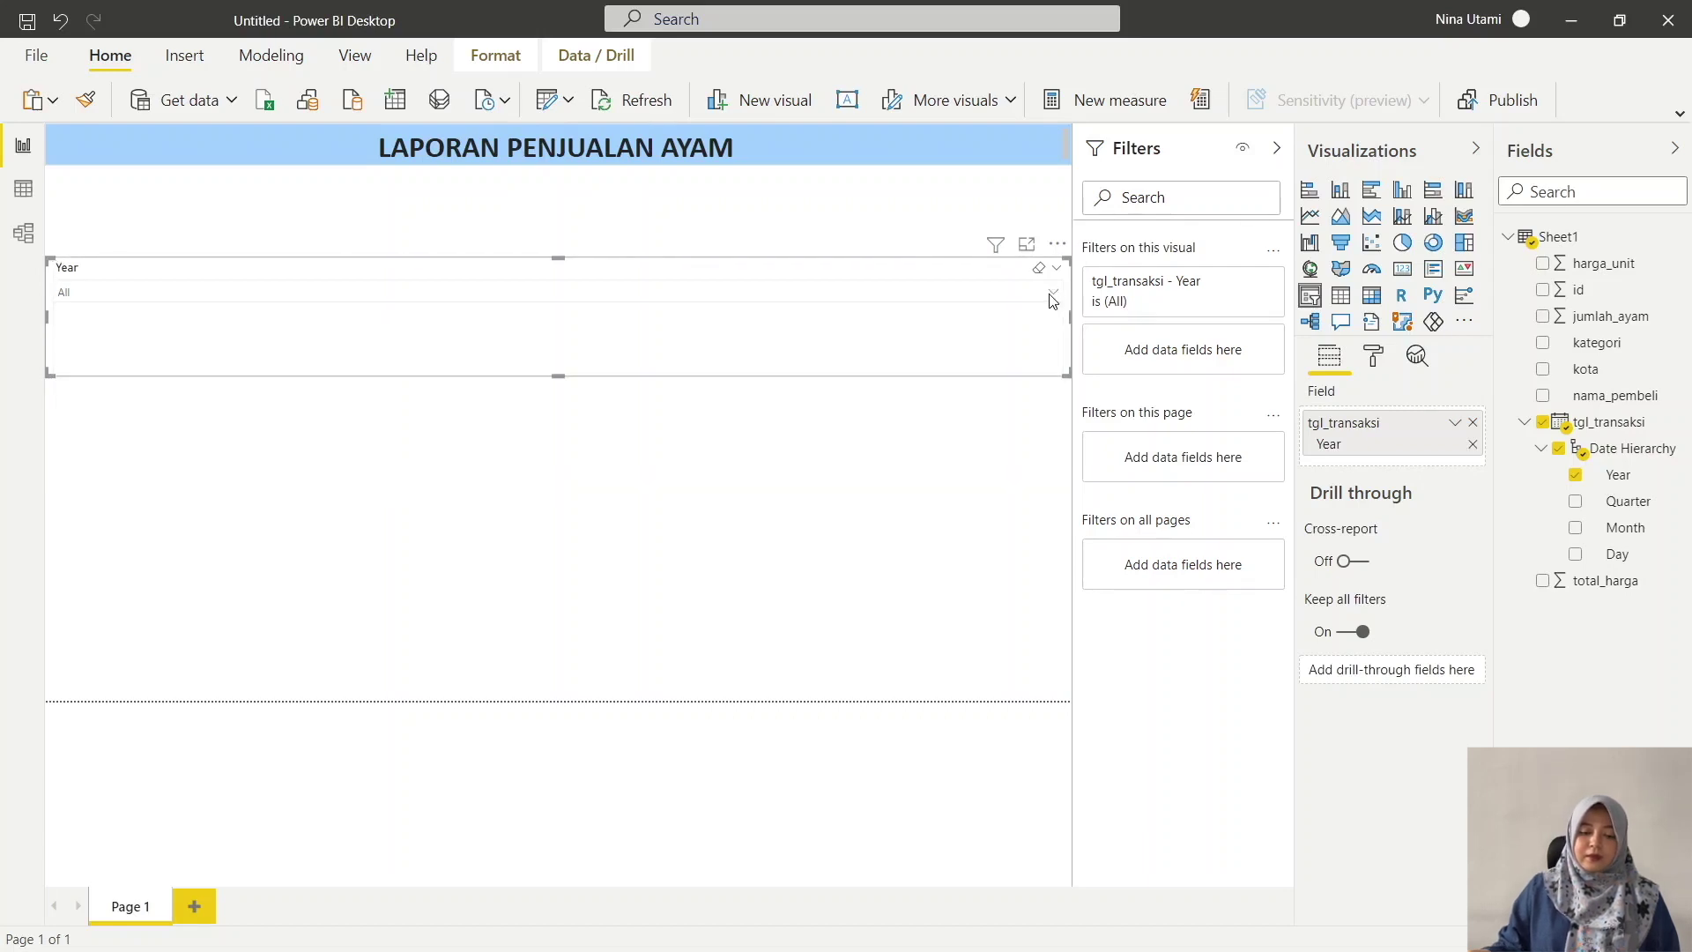
- Enable the "Select all" option for the Year slicer, and test it by selecting and clearing all years
{"action": "left_click", "coordinate": [1374, 355]}
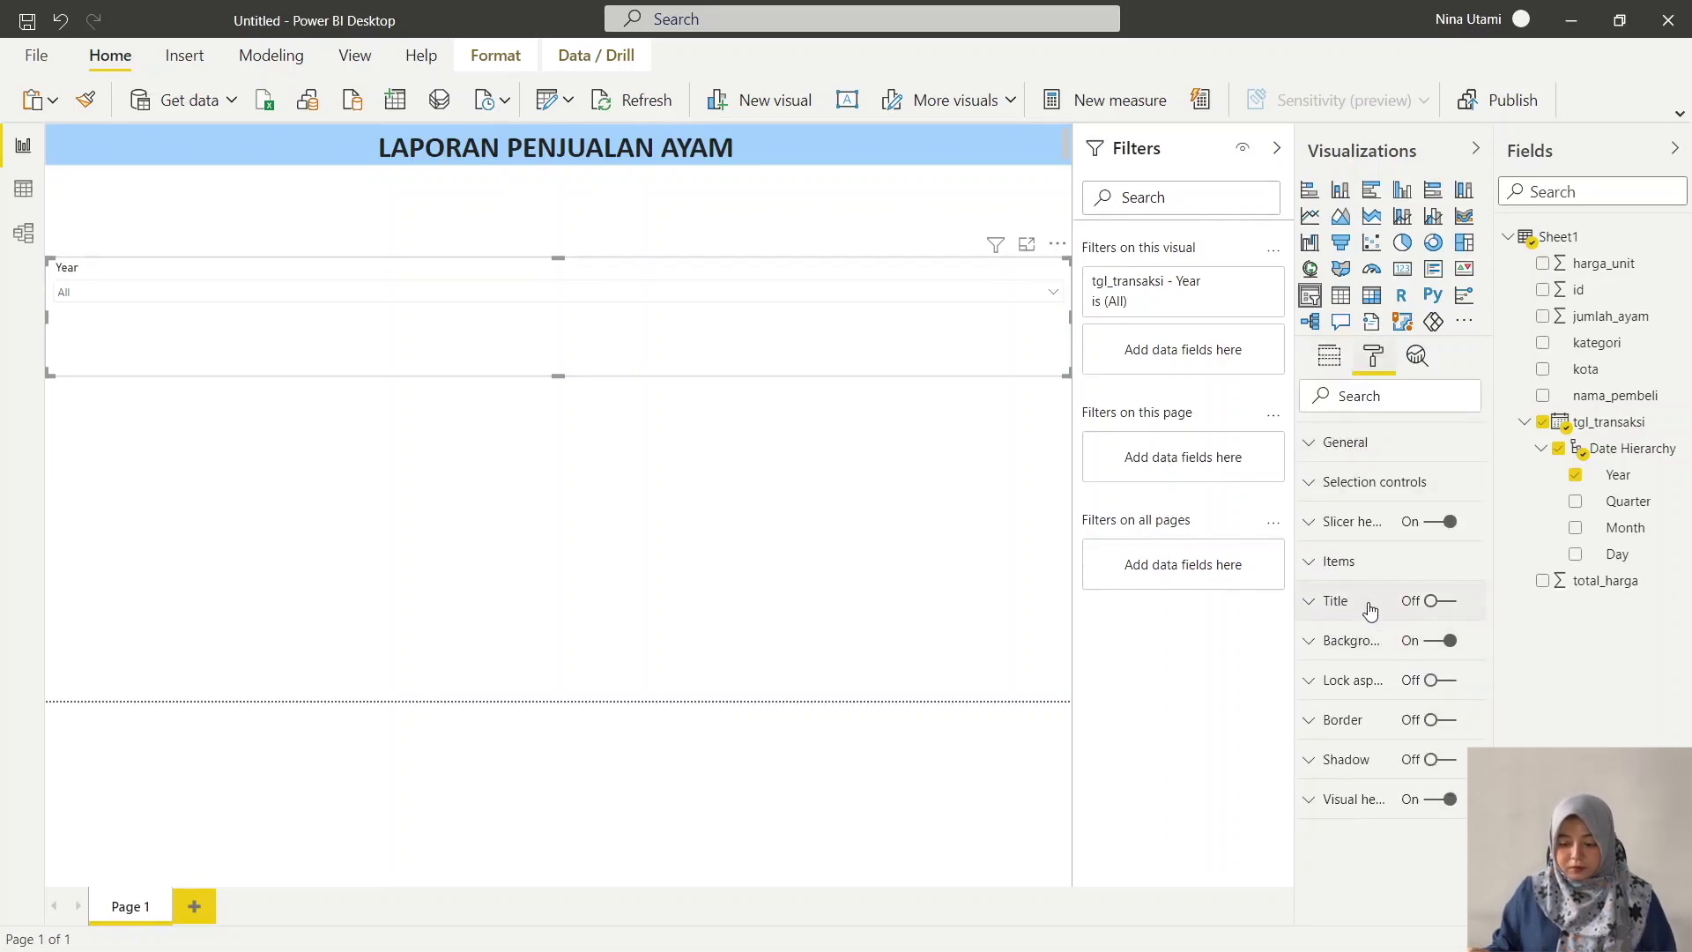
{"action": "left_click", "coordinate": [1364, 484]}
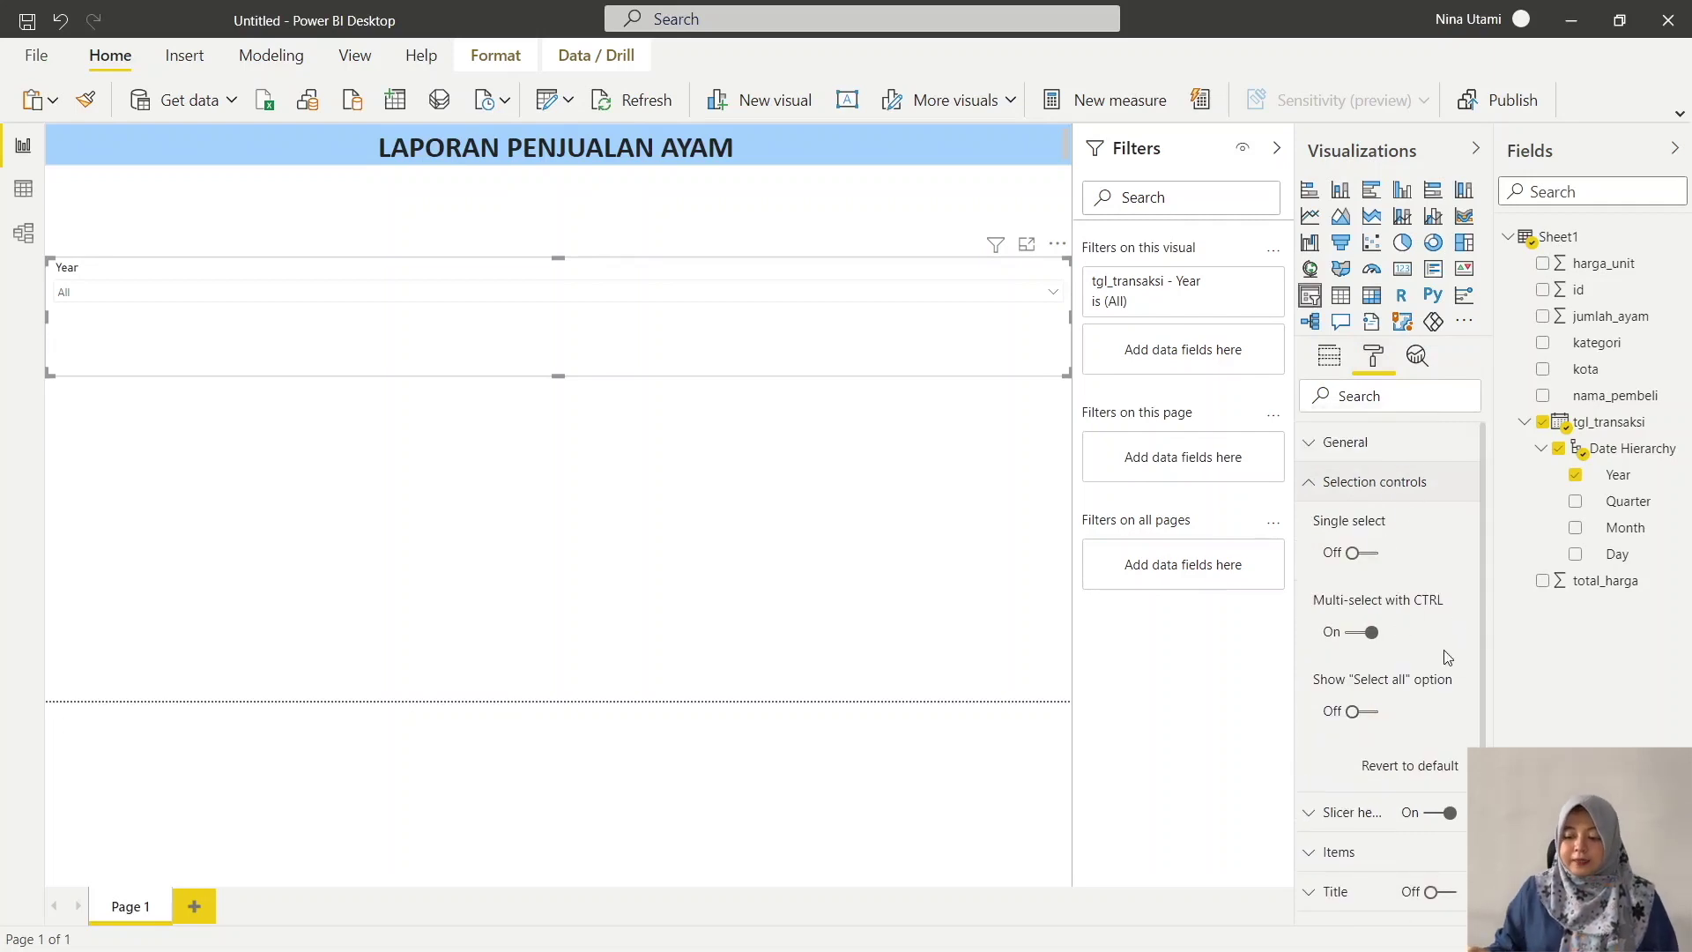
{"action": "left_click", "coordinate": [1377, 714]}
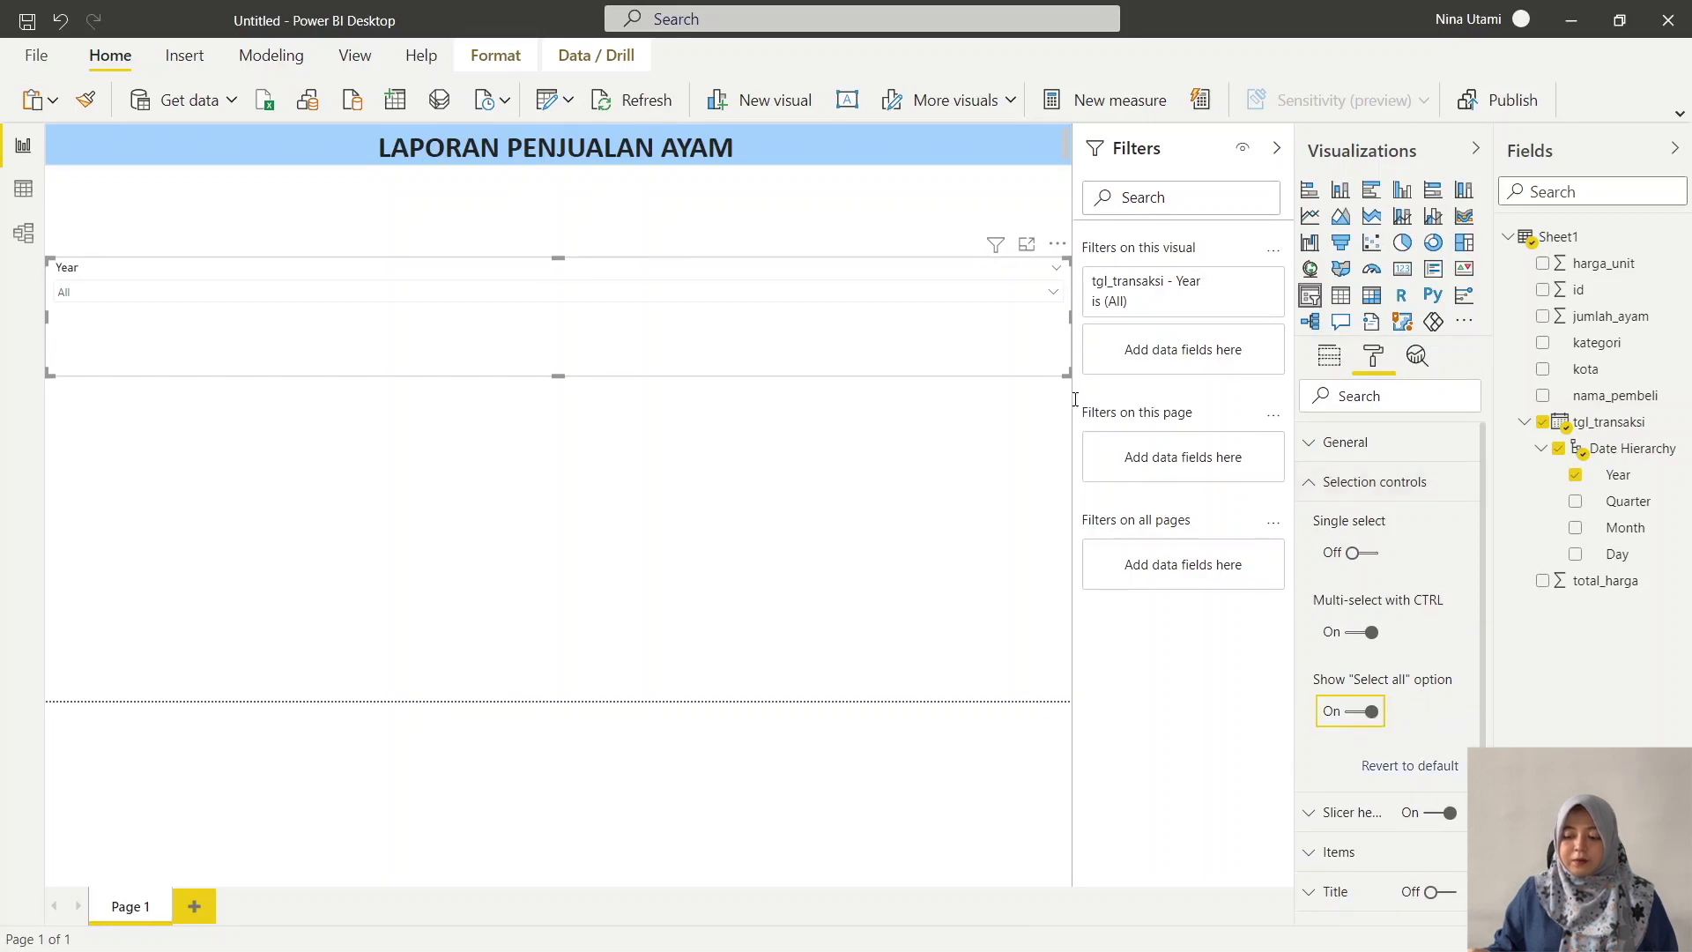
{"action": "left_click", "coordinate": [1054, 296]}
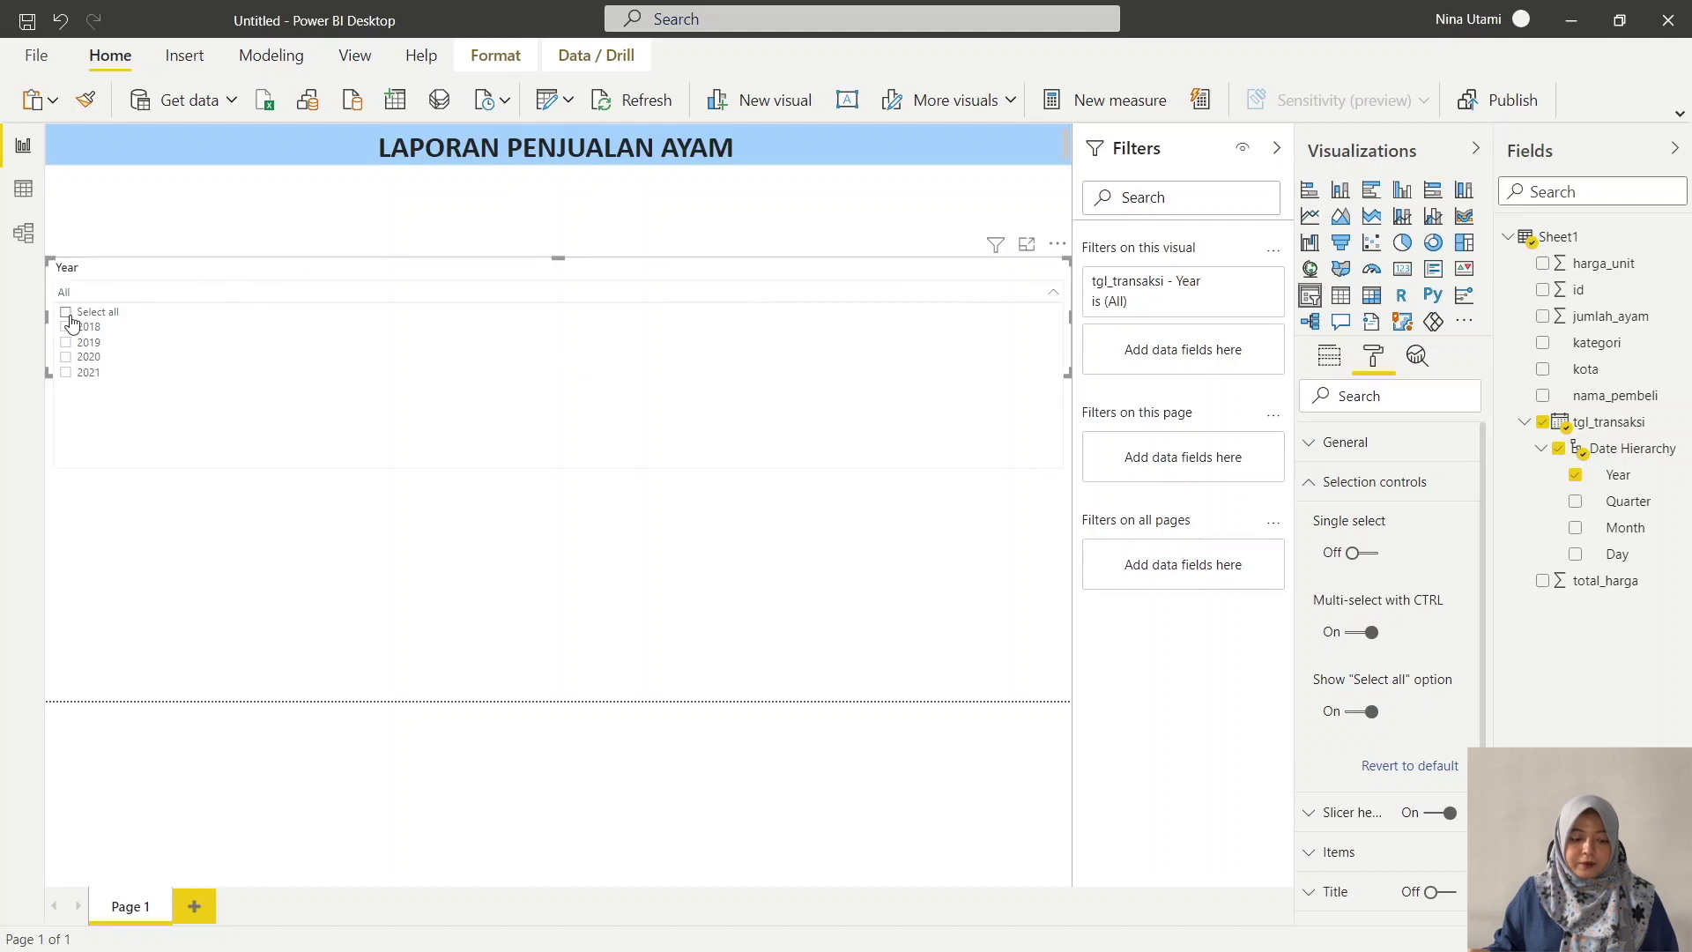
{"action": "left_click", "coordinate": [70, 315]}
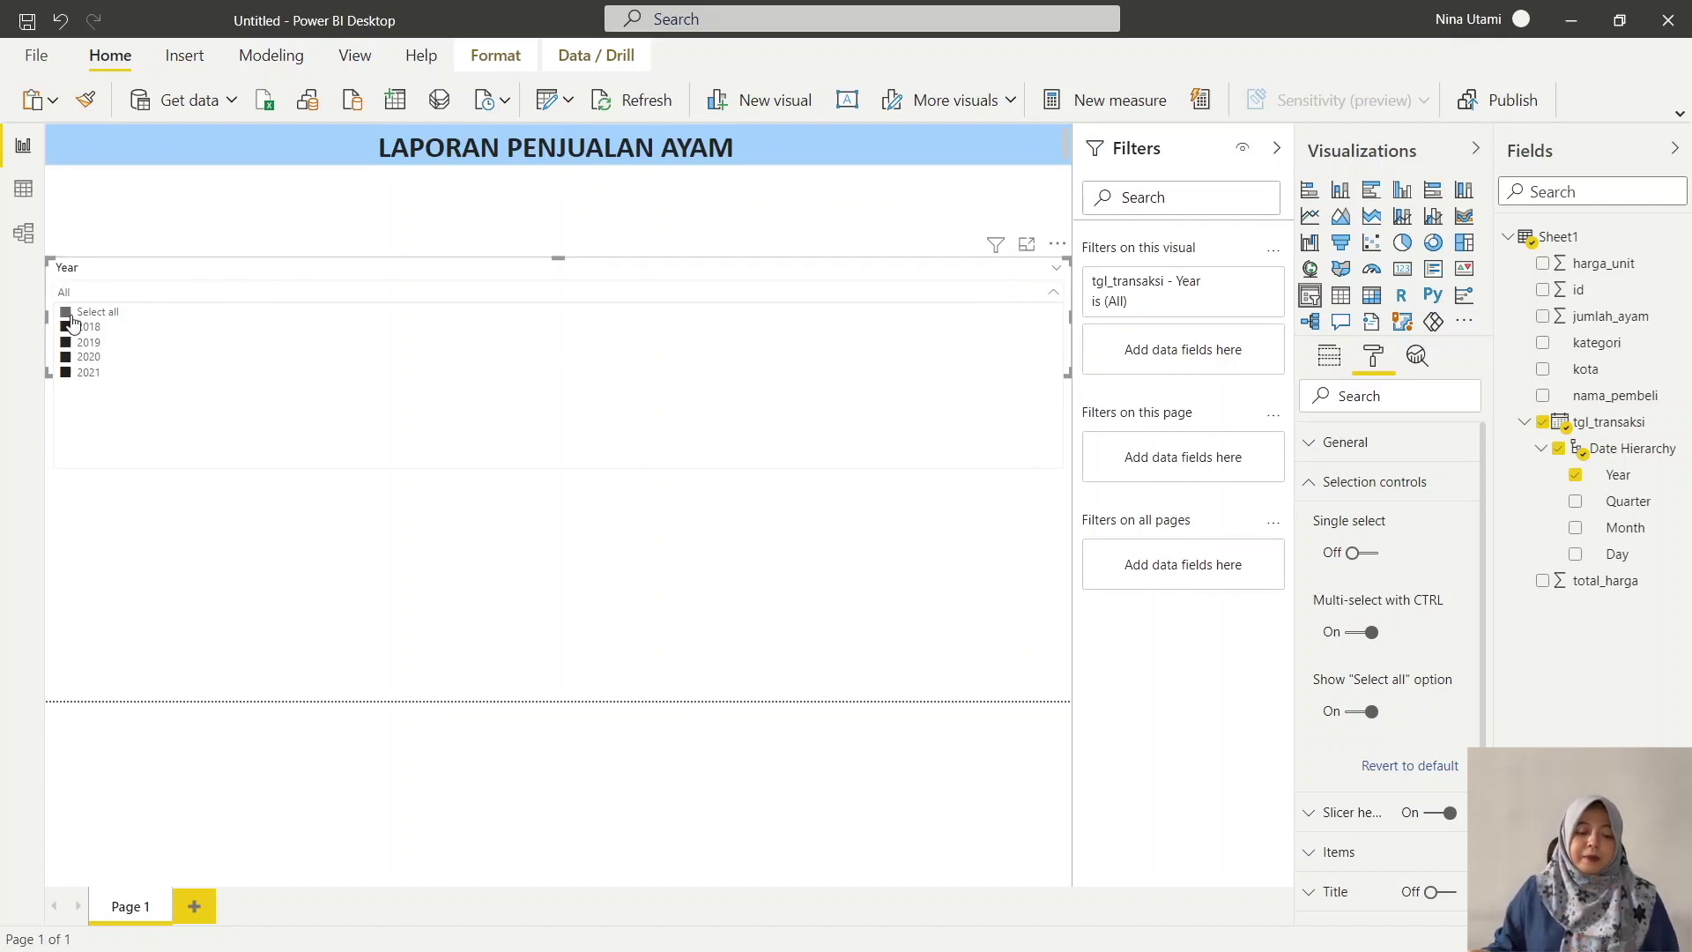
{"action": "left_click", "coordinate": [66, 314]}
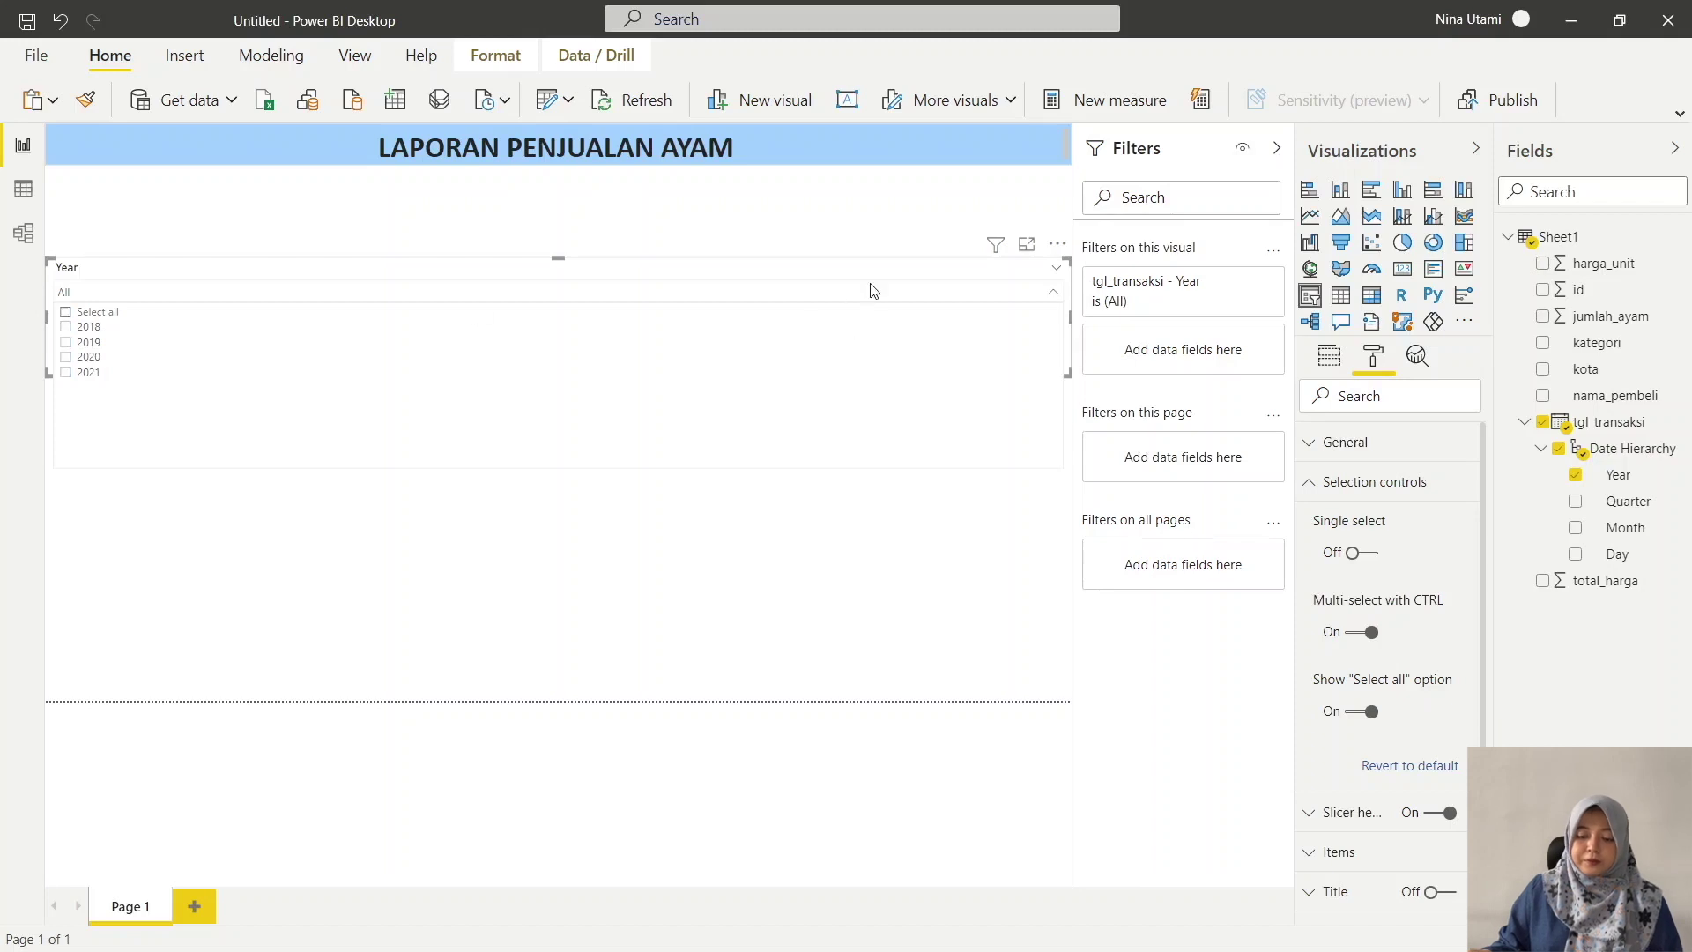
{"action": "left_click", "coordinate": [1051, 297]}
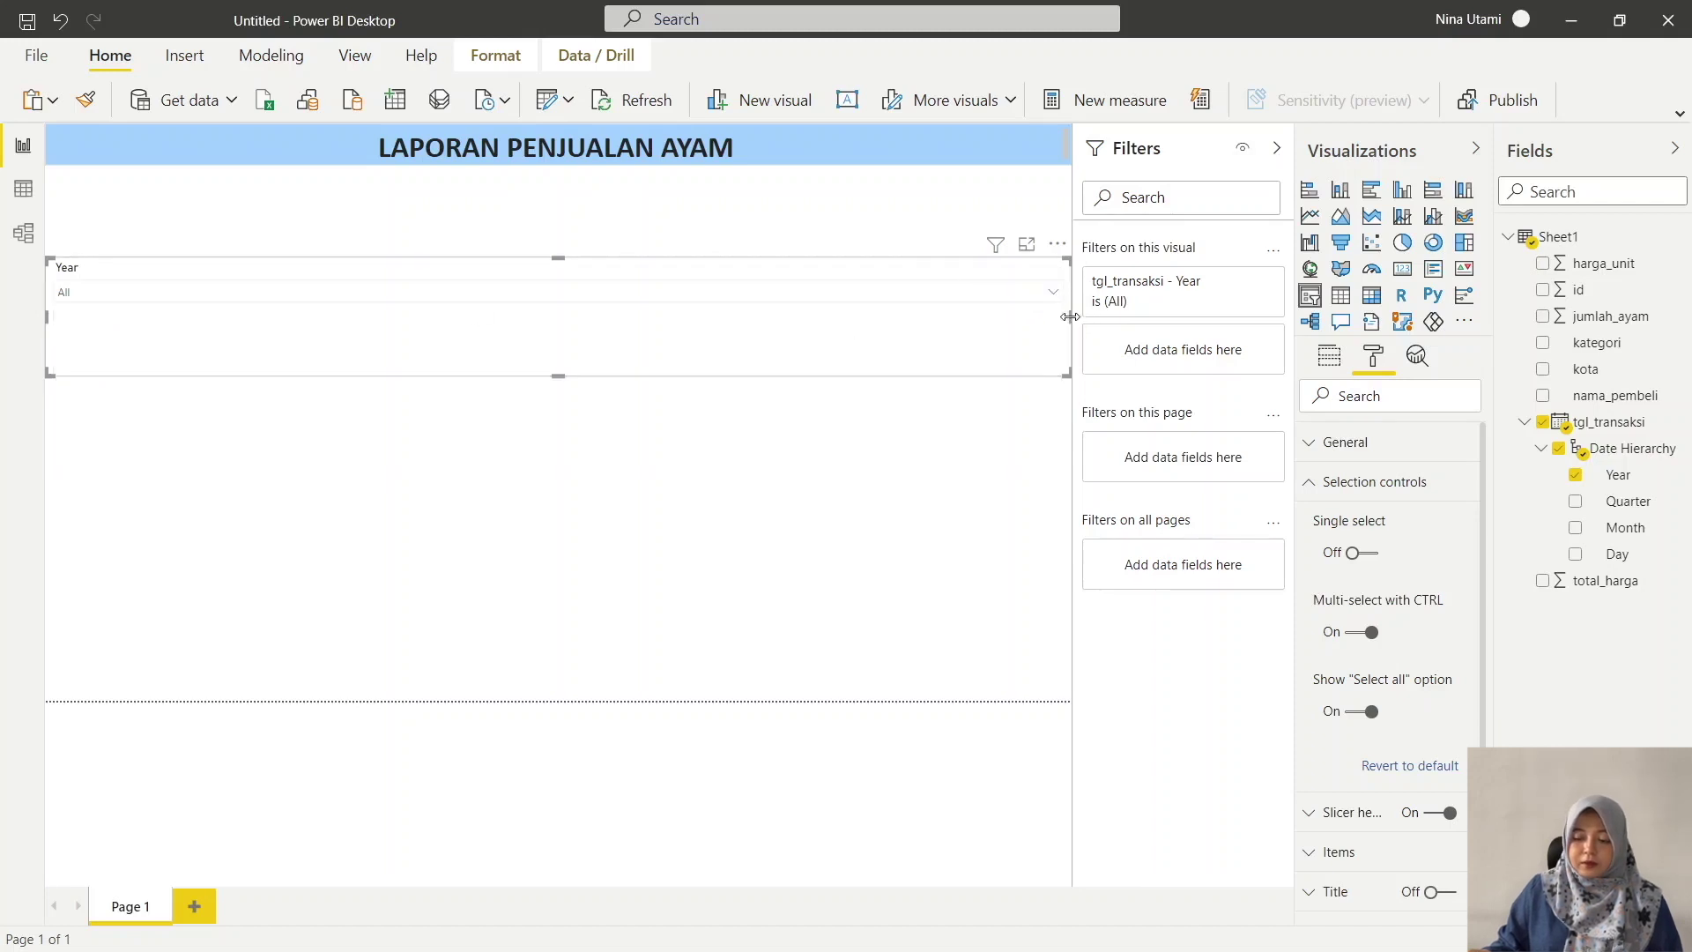
- Shrink the Year slicer to less than half the page width and two rows high, placed directly beneath the title banner's left end
{"action": "left_click_drag", "start_coordinate": [744, 303], "coordinate": [456, 339]}
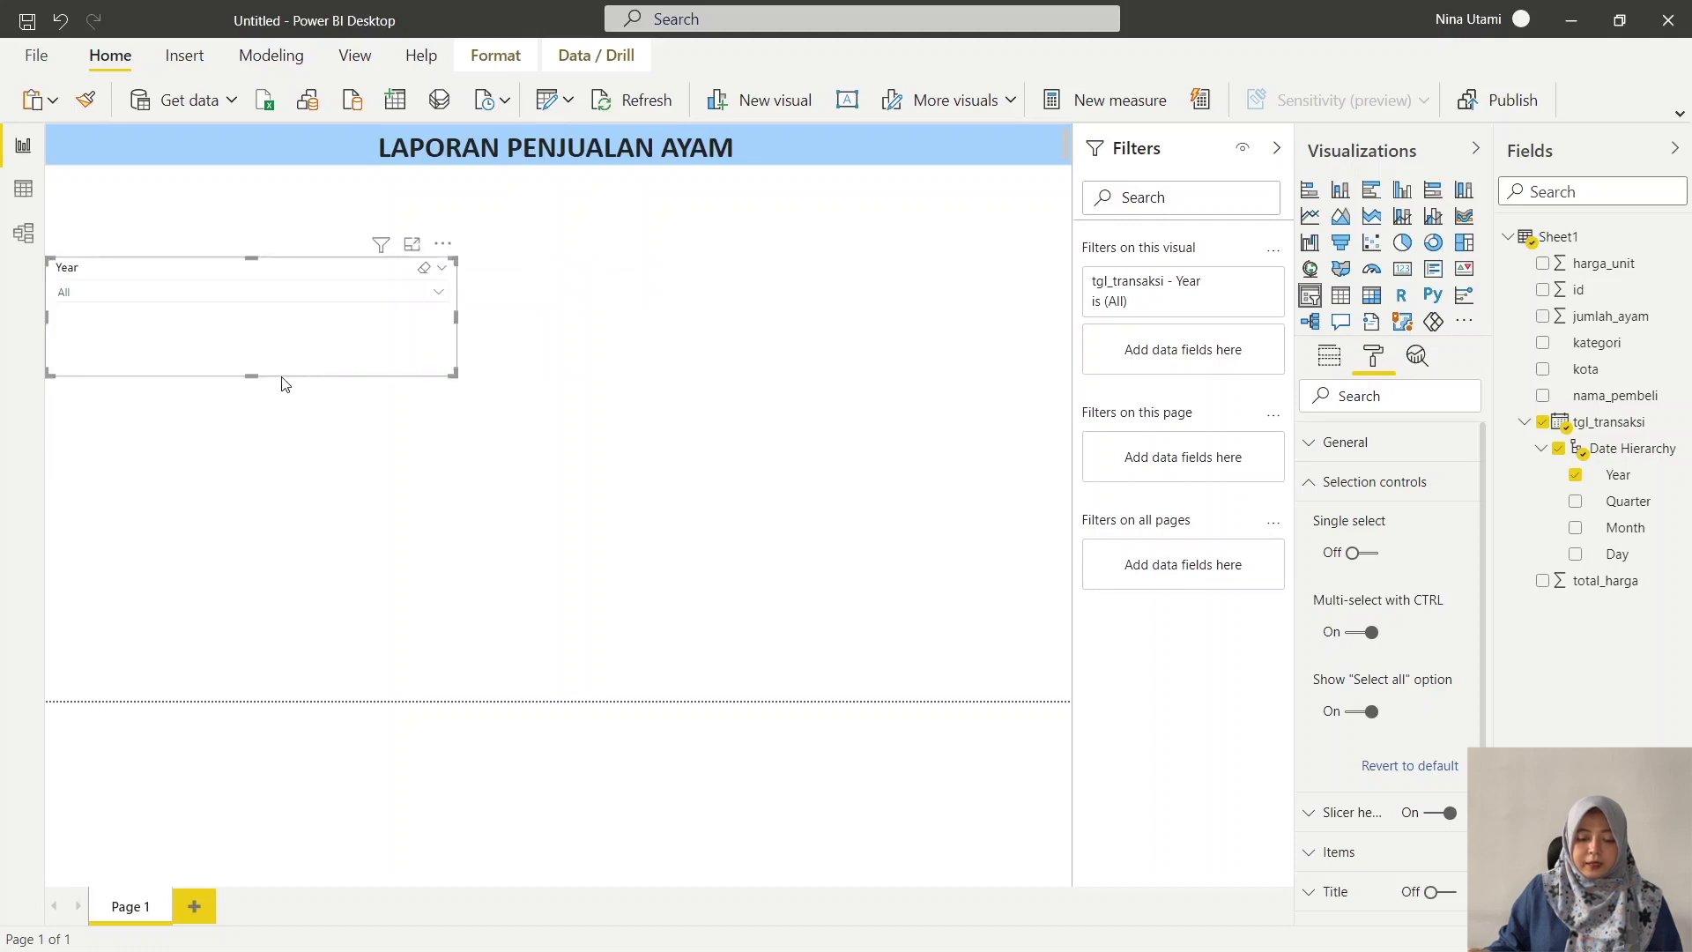
{"action": "left_click_drag", "start_coordinate": [248, 357], "coordinate": [261, 319]}
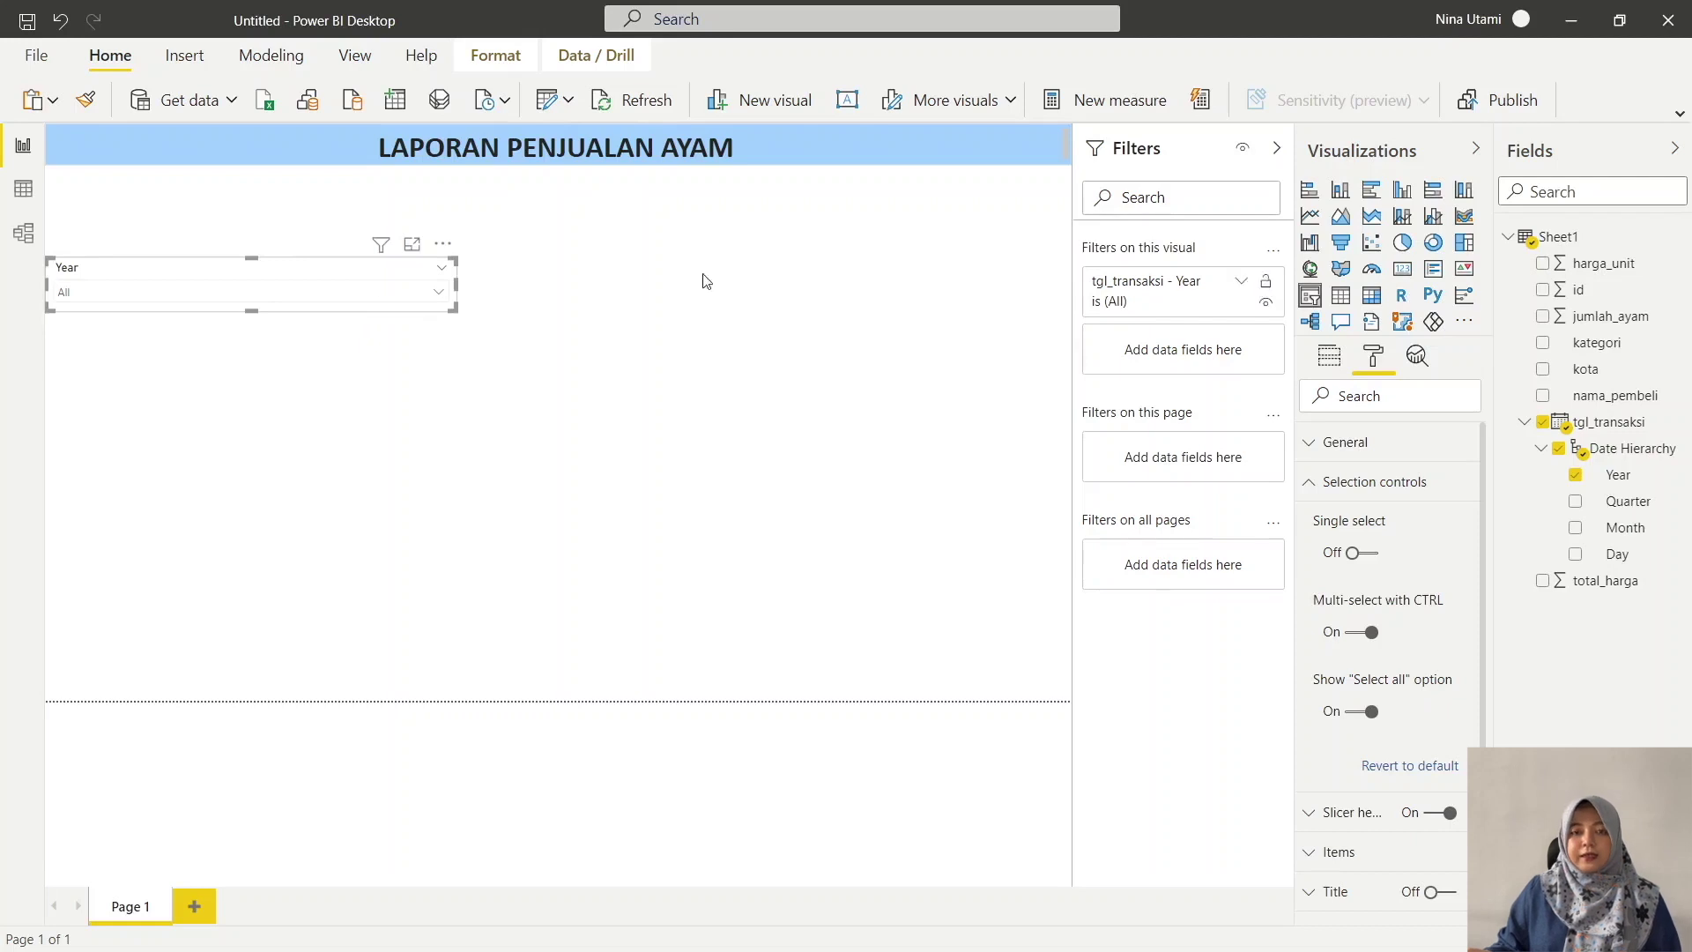
{"action": "left_click_drag", "start_coordinate": [336, 252], "coordinate": [322, 189]}
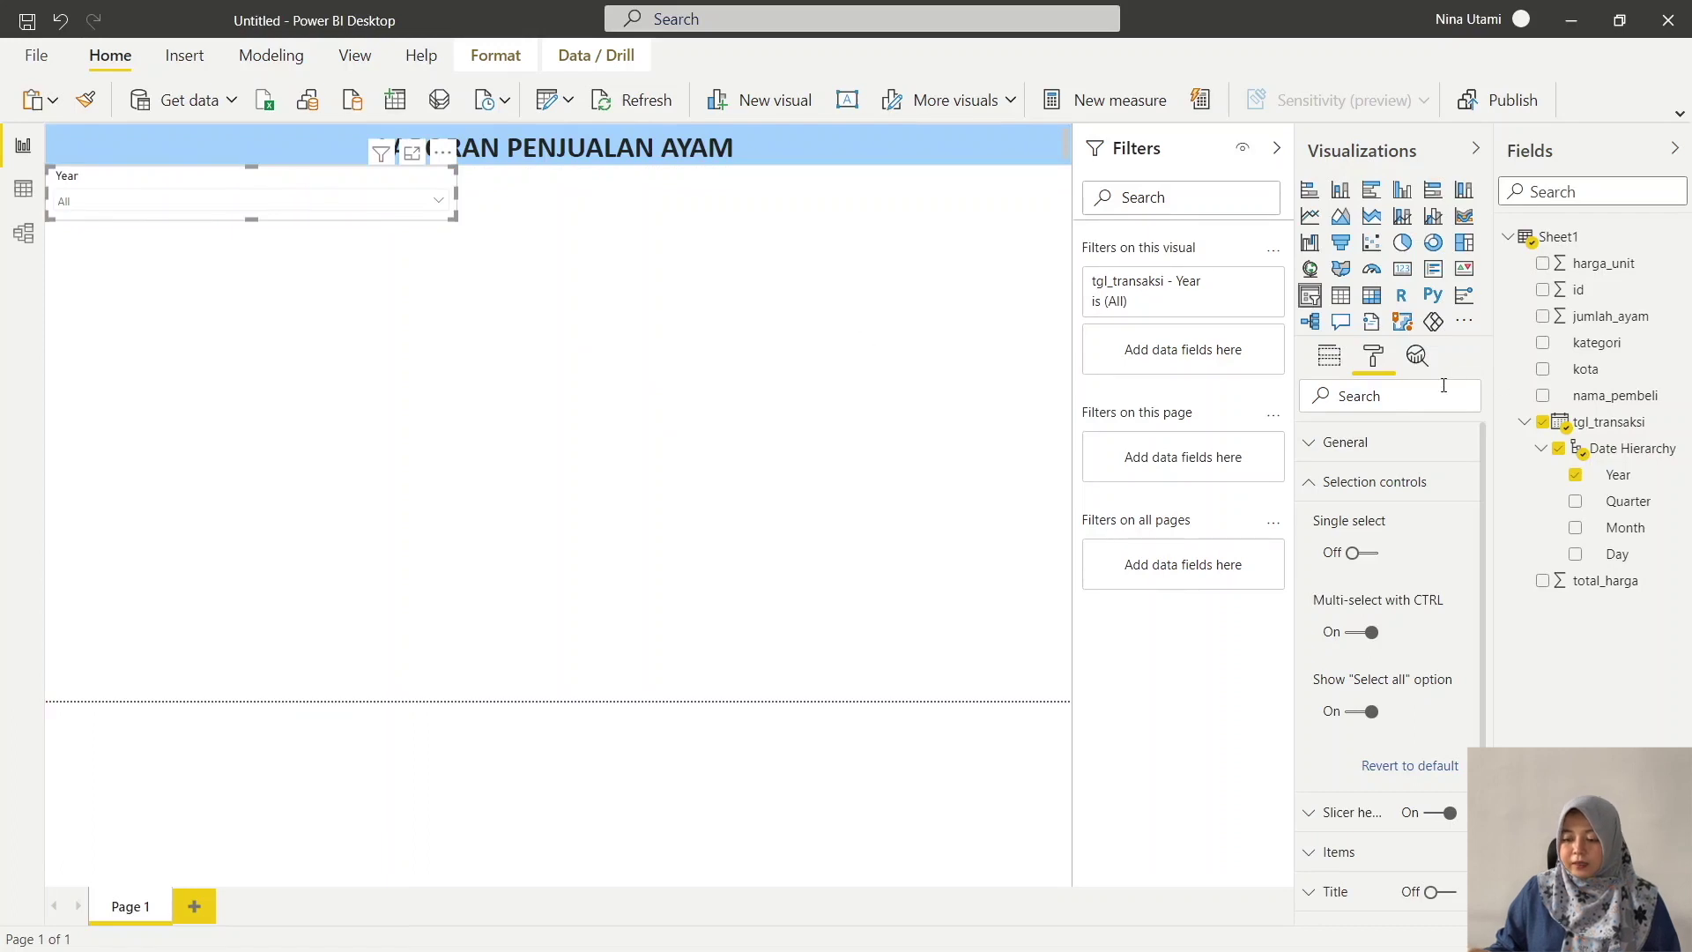
- Turn on the Year slicer's border and set its color to White, 10% darker
{"action": "scroll", "coordinate": [1415, 668], "scroll_direction": "down", "scroll_amount": 2}
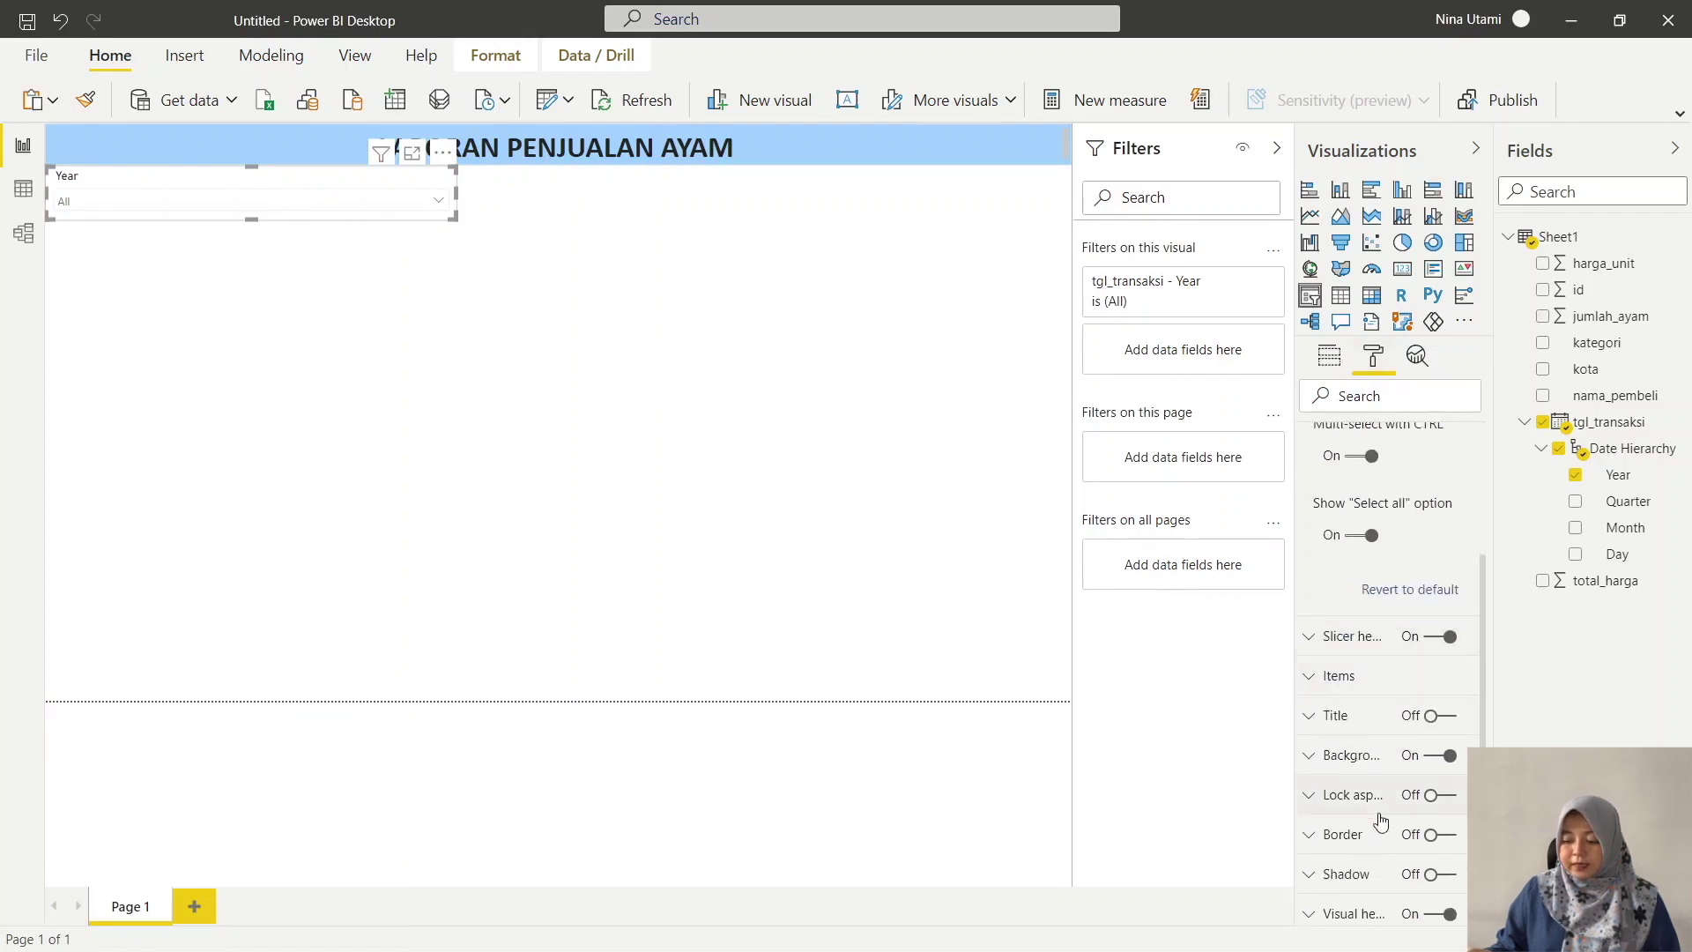
{"action": "left_click", "coordinate": [1439, 758]}
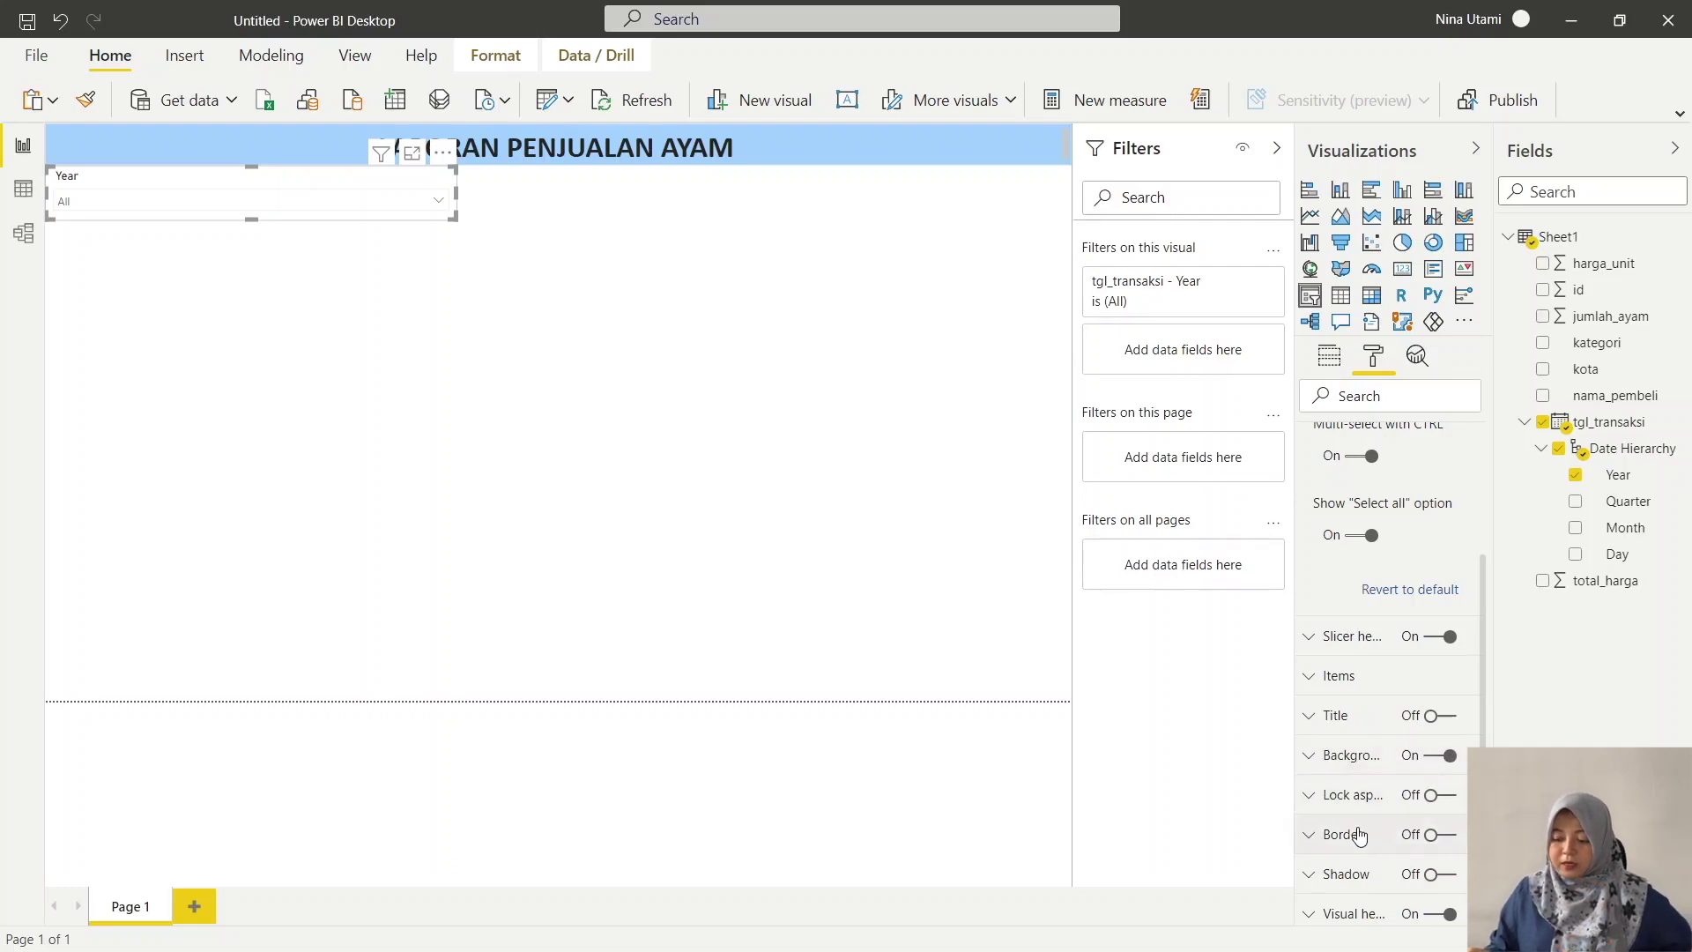
{"action": "left_click", "coordinate": [1431, 834]}
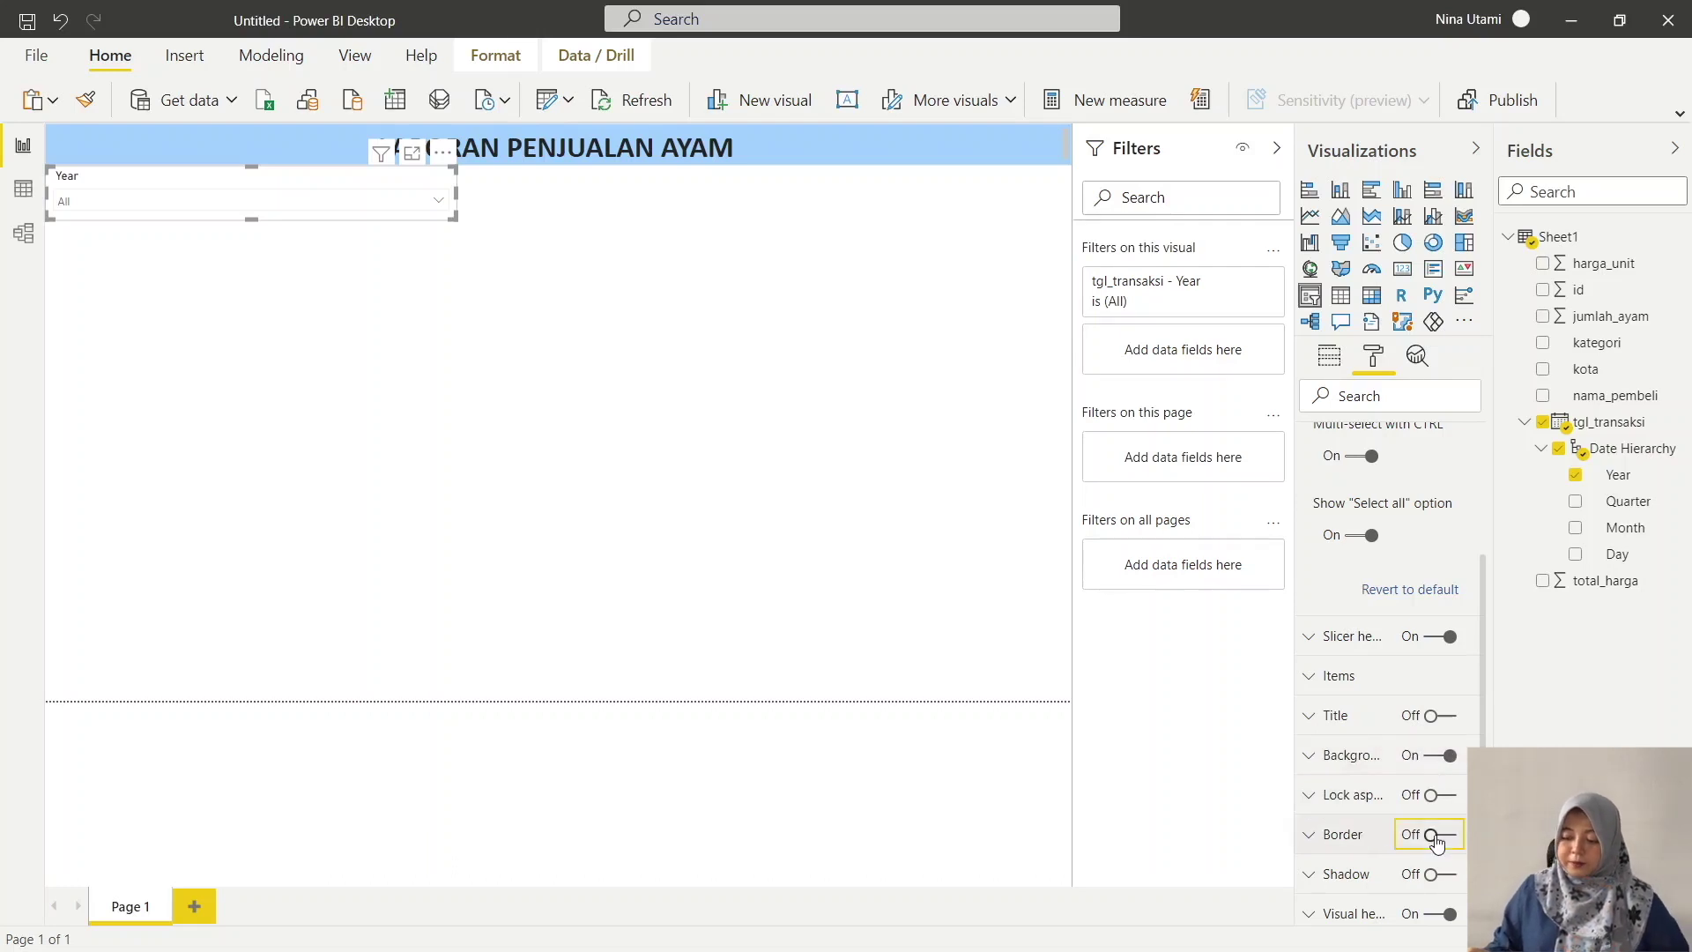
{"action": "left_click", "coordinate": [1341, 833]}
{"action": "scroll", "coordinate": [1332, 758], "scroll_direction": "down", "scroll_amount": 1}
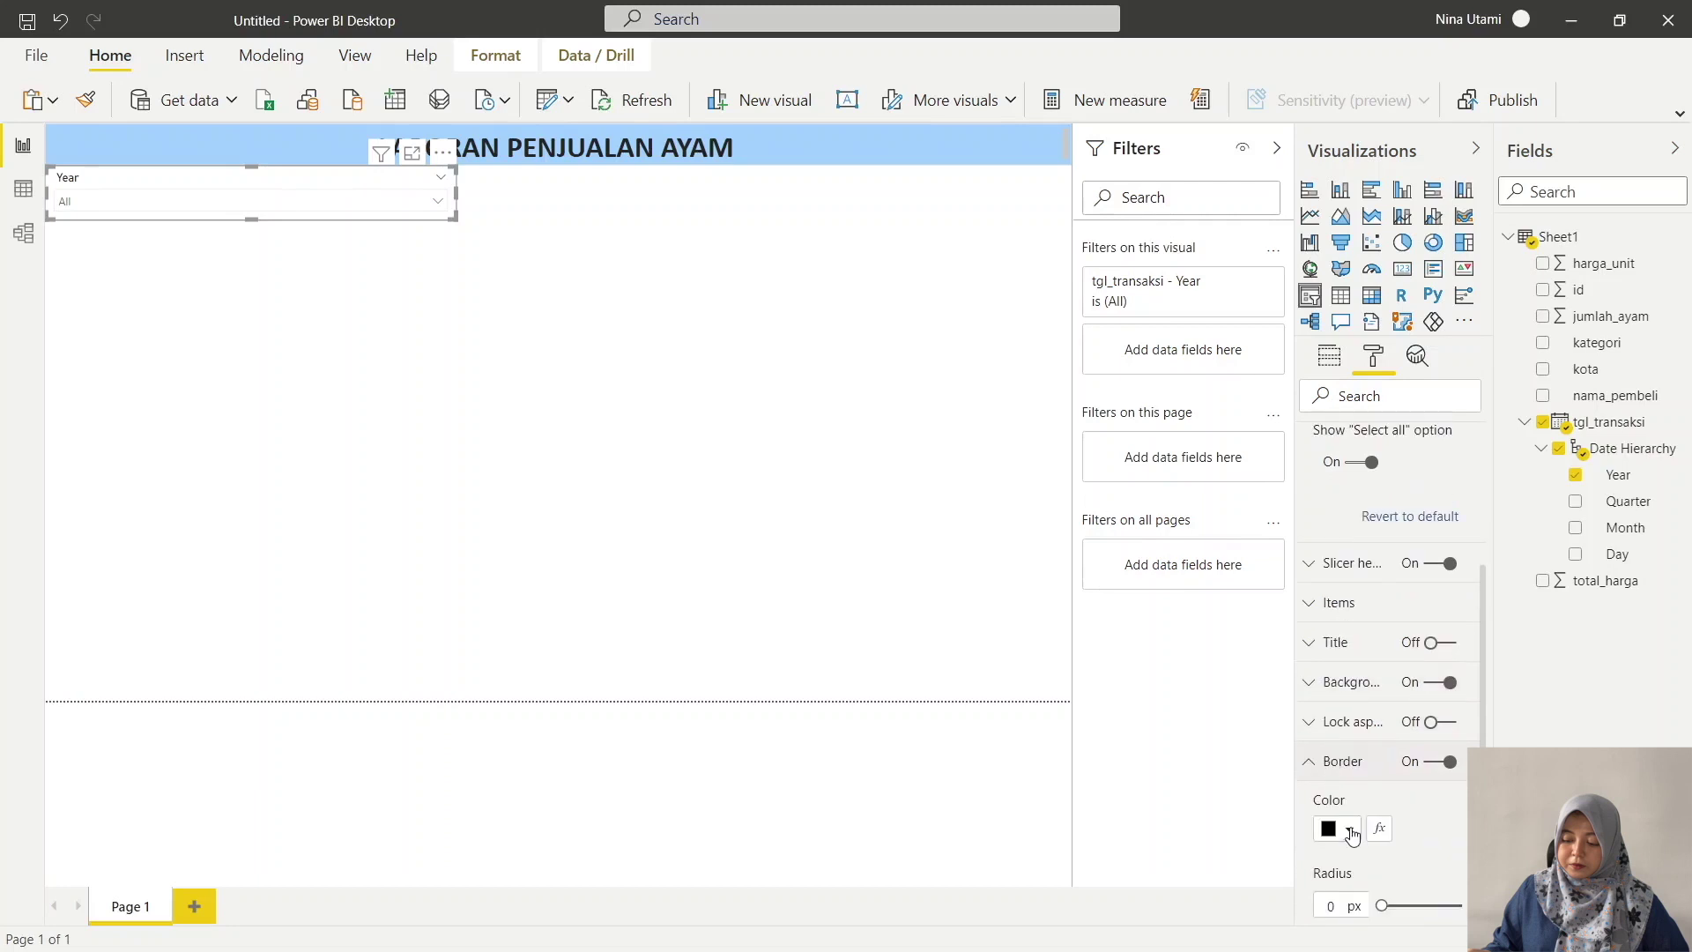
{"action": "left_click", "coordinate": [1349, 829]}
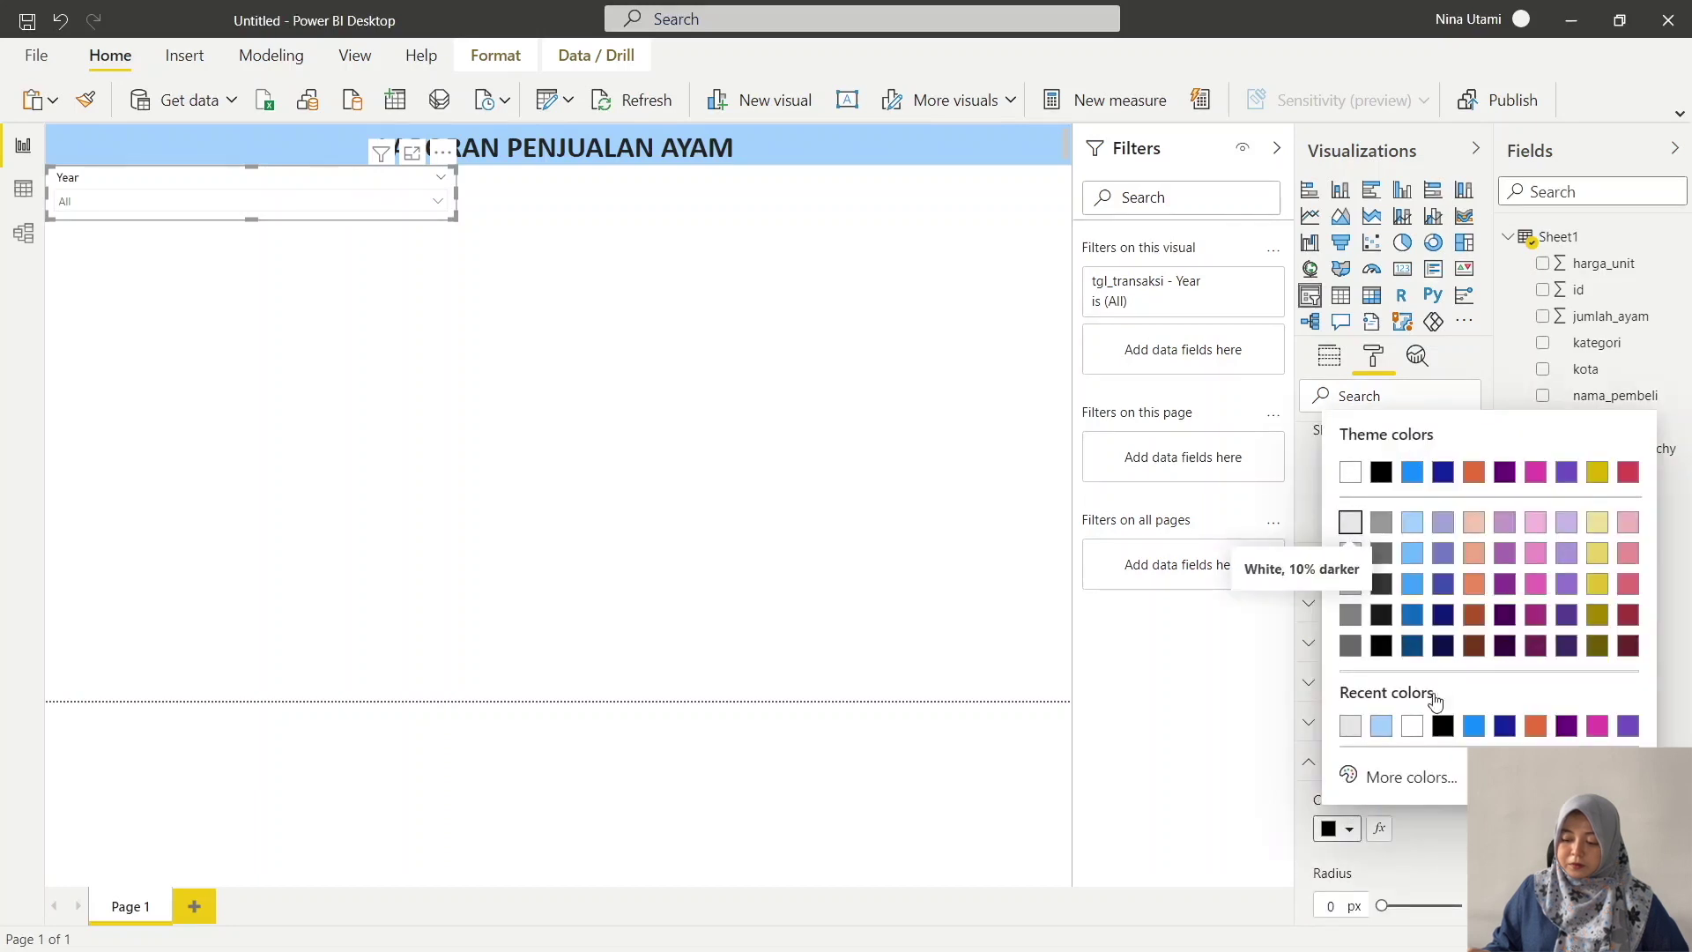
{"action": "left_click", "coordinate": [1378, 790]}
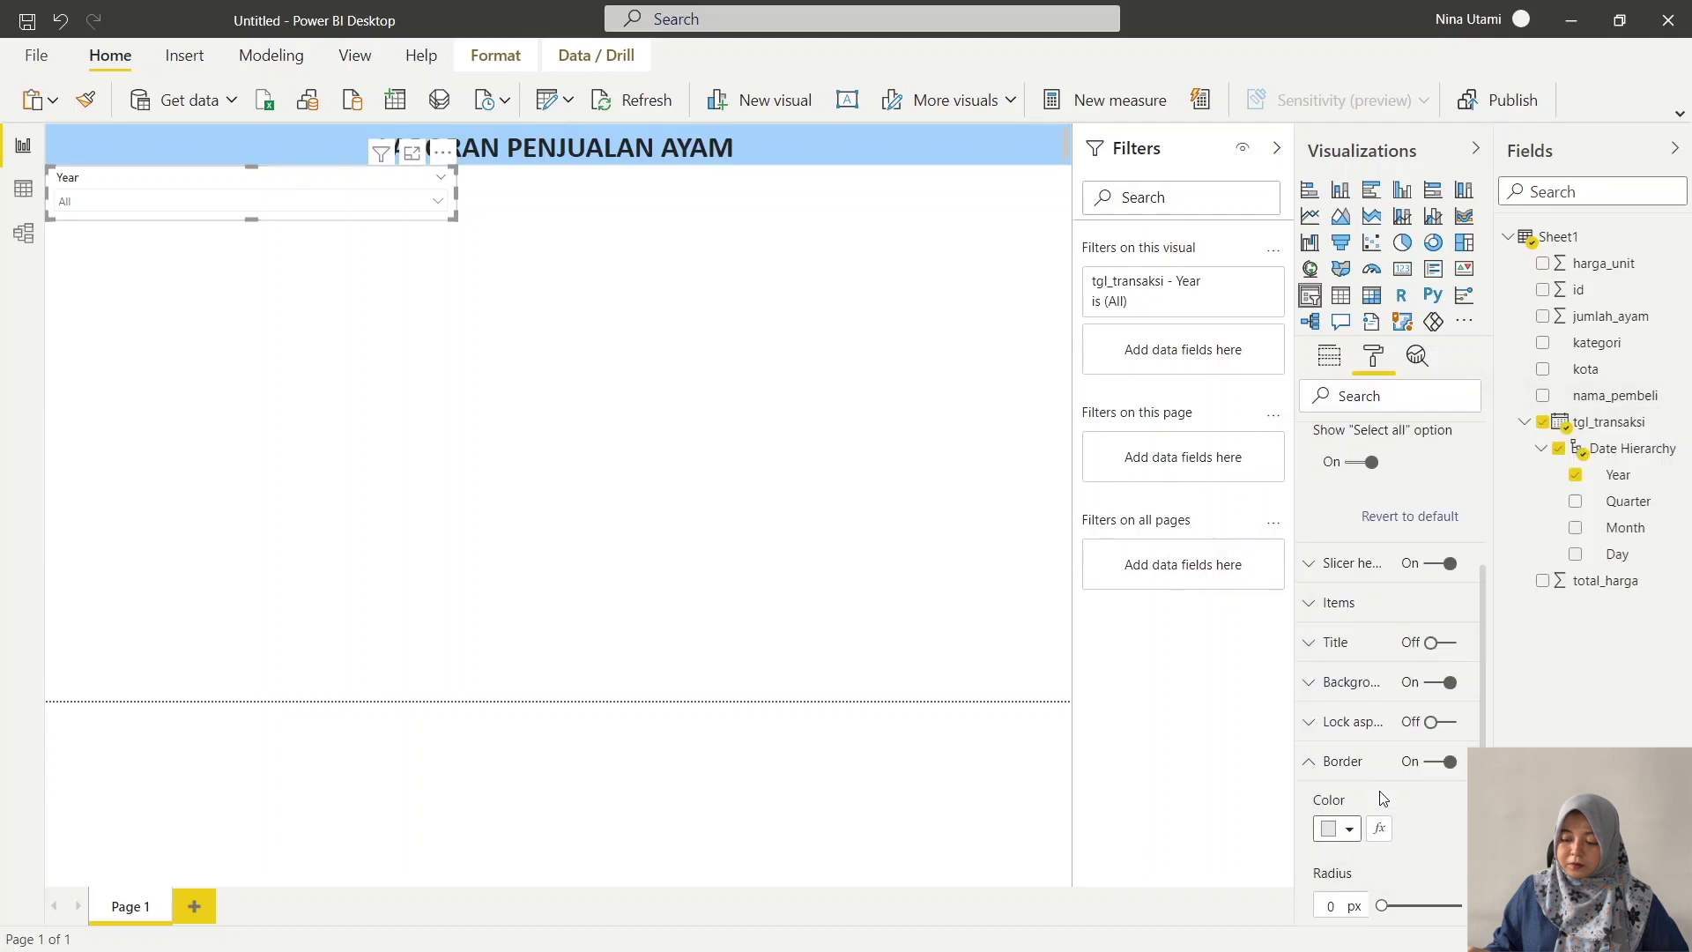
{"action": "left_click", "coordinate": [1342, 760]}
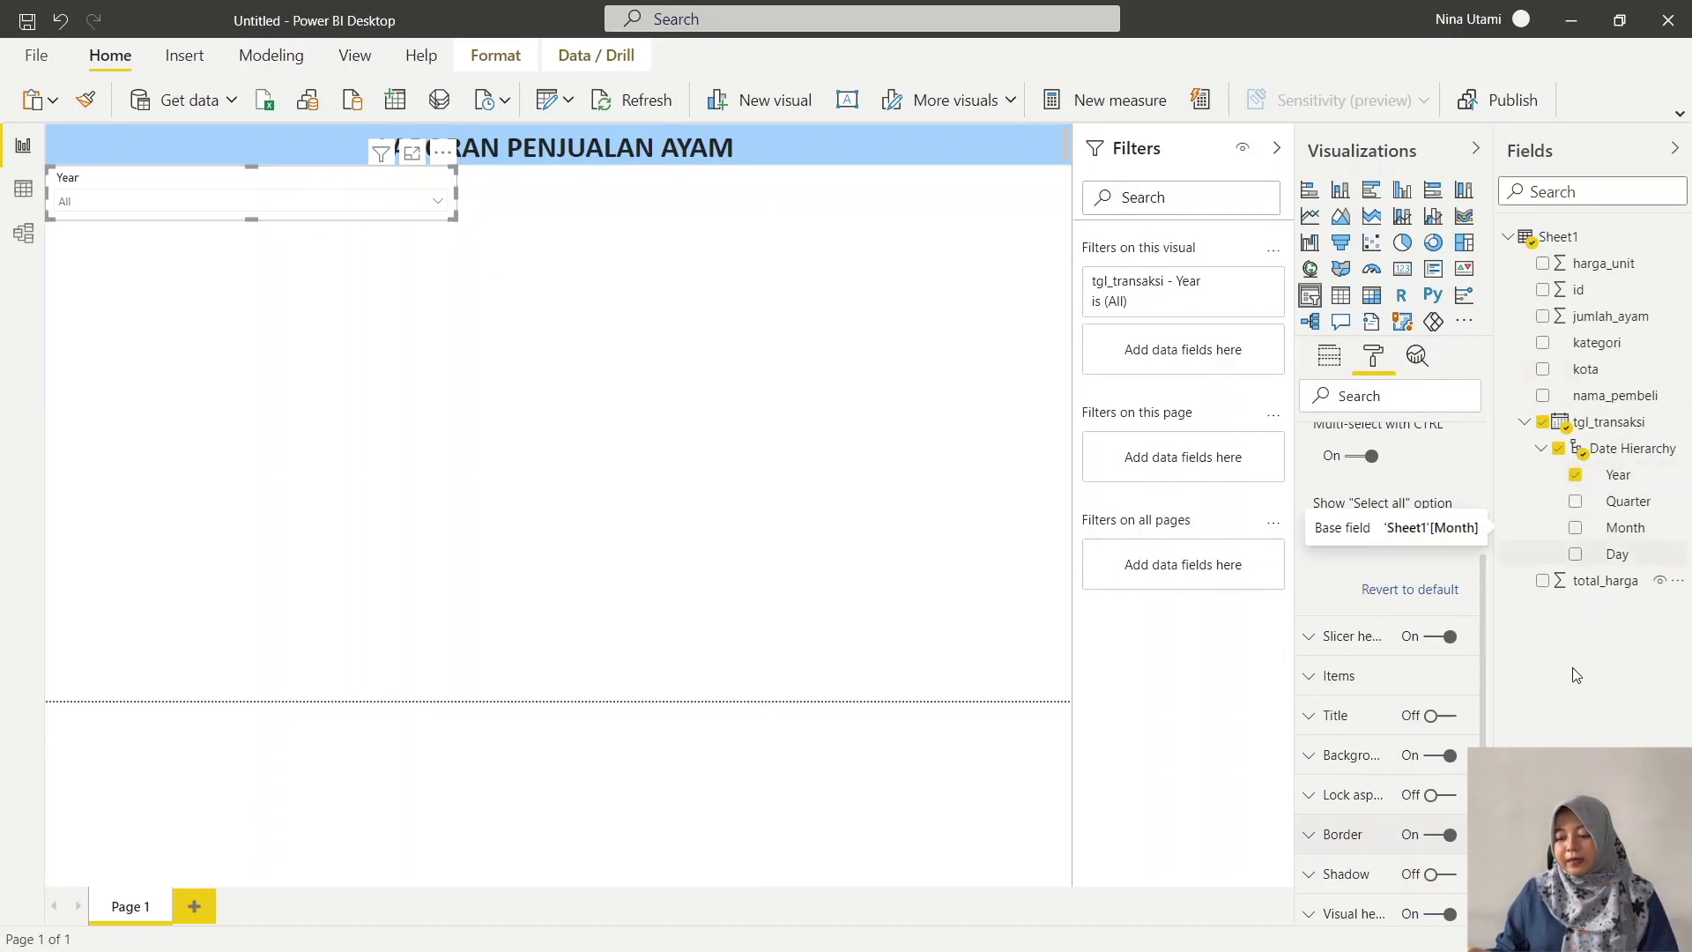
- Turn off the Year slicer's header and show the title text Tahun instead
{"action": "left_click", "coordinate": [1428, 646]}
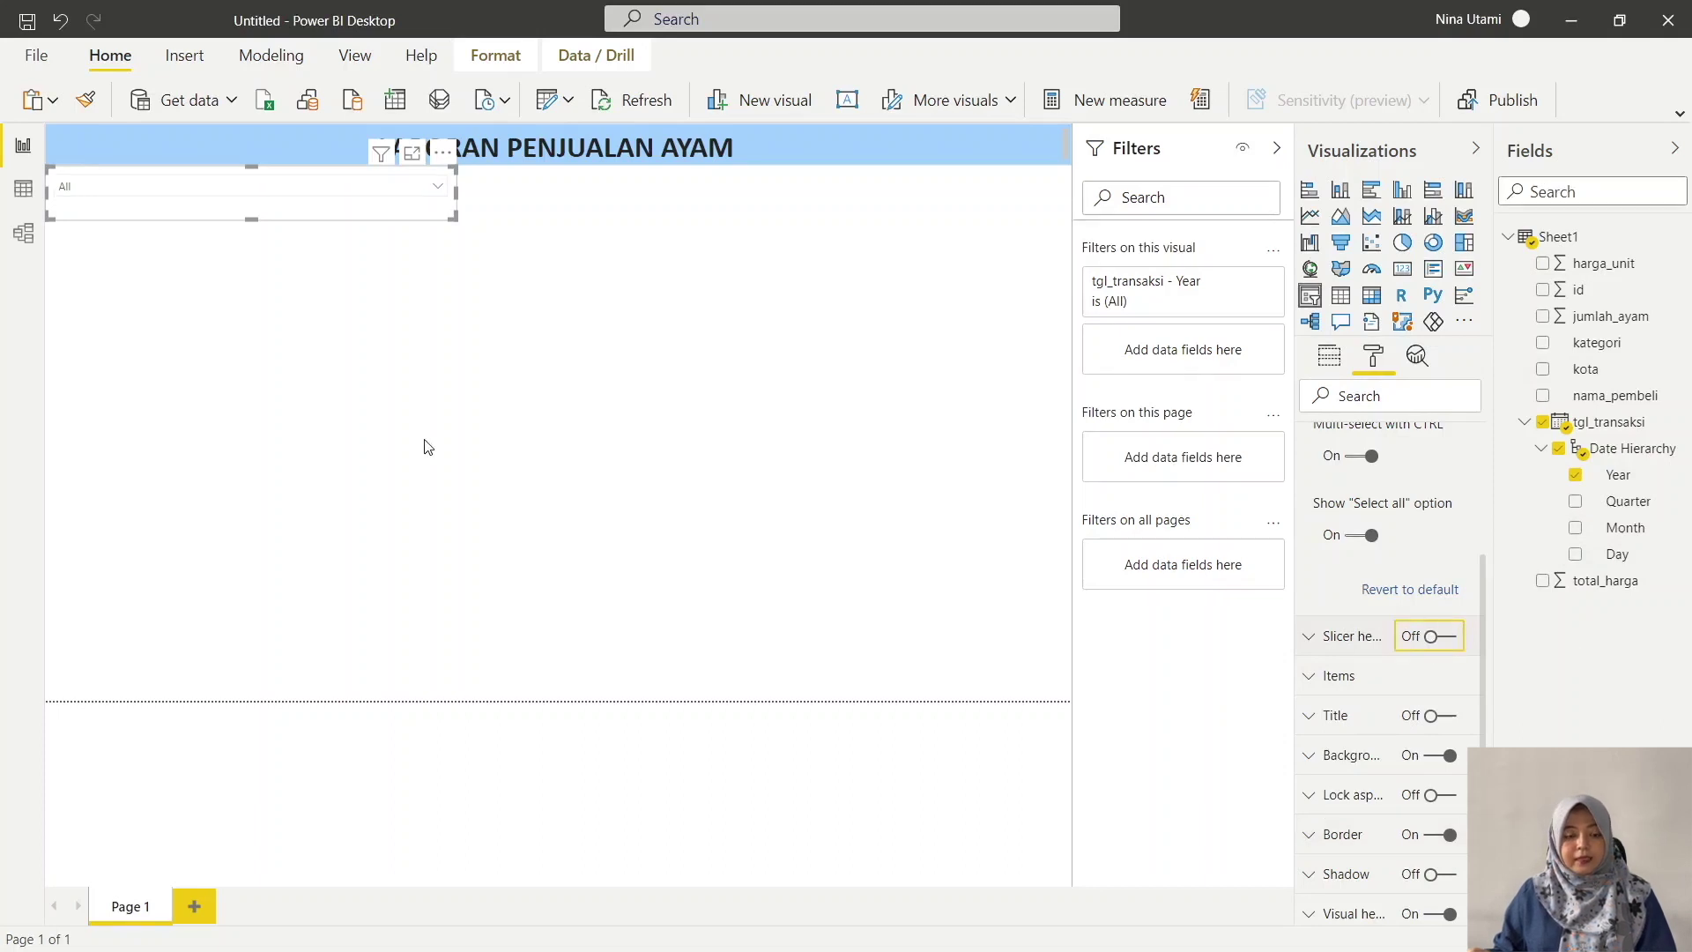
{"action": "left_click", "coordinate": [1348, 714]}
{"action": "scroll", "coordinate": [1378, 649], "scroll_direction": "down", "scroll_amount": 3}
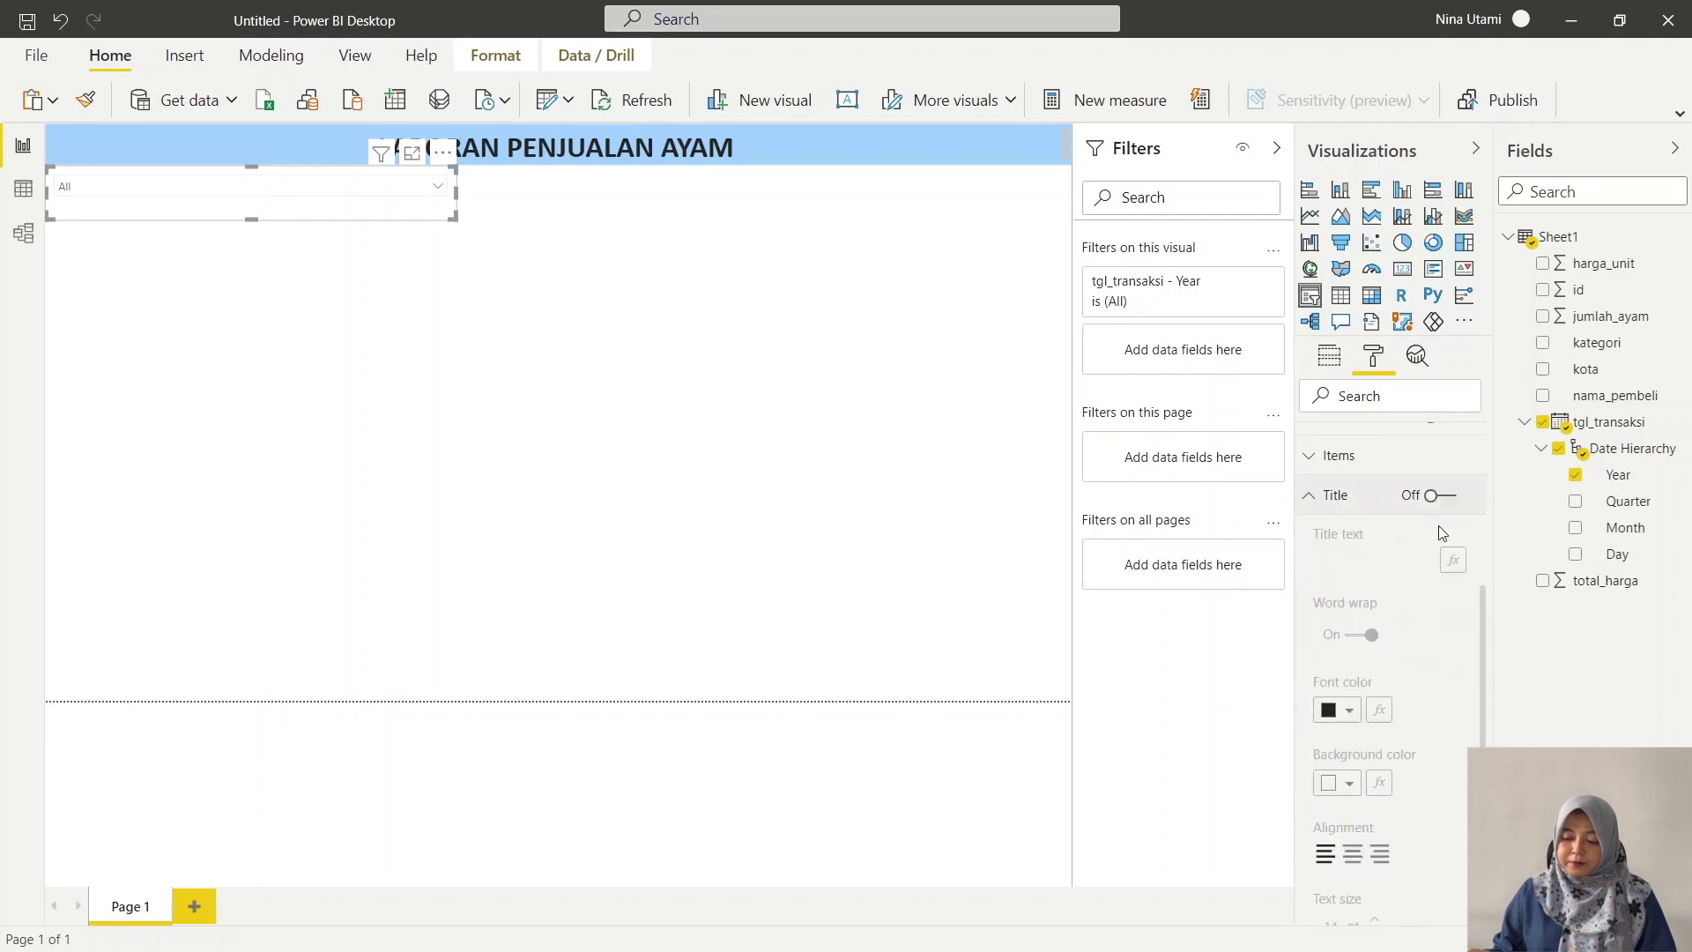
{"action": "left_click", "coordinate": [1459, 495]}
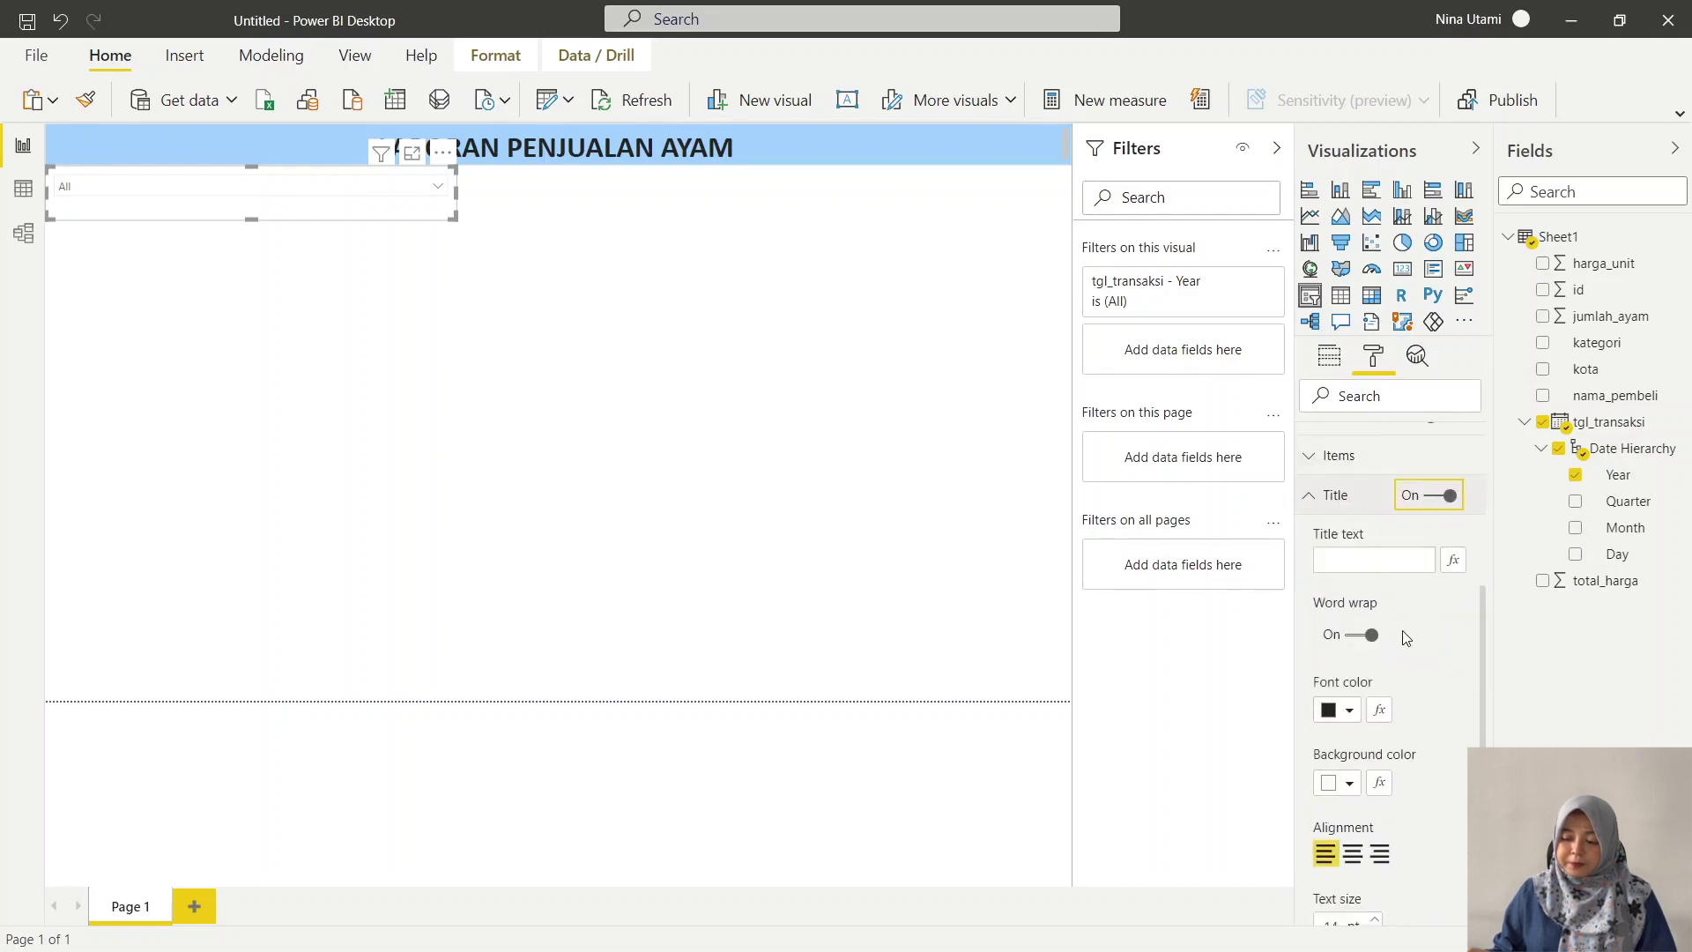
{"action": "left_click", "coordinate": [1375, 561]}
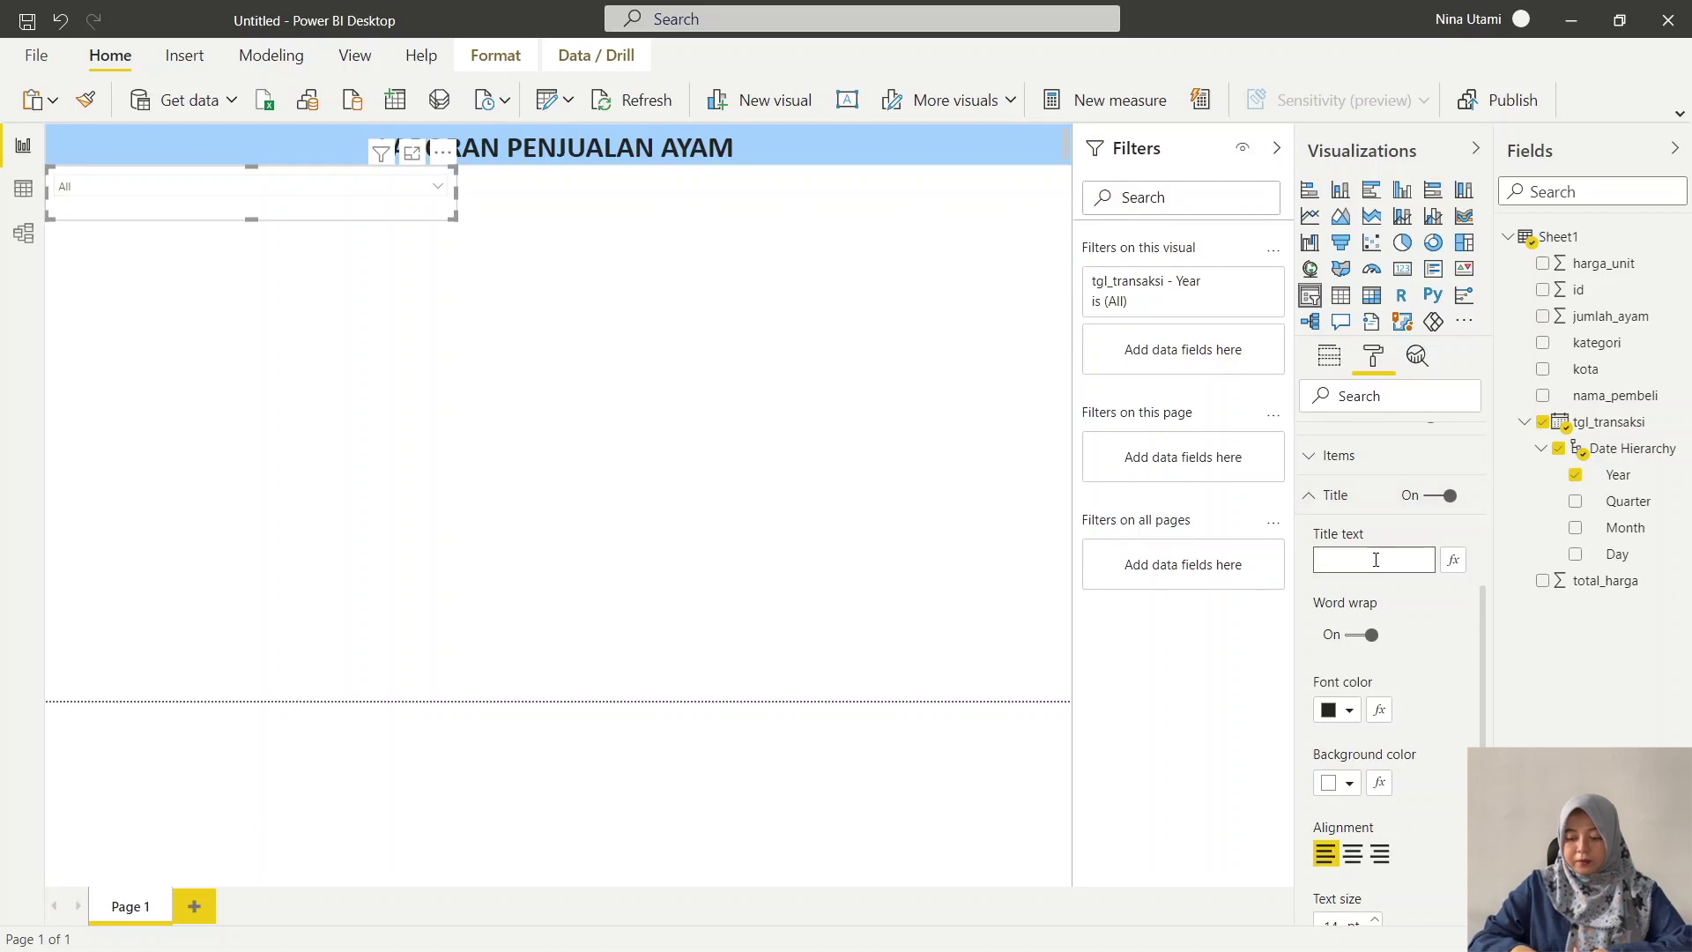
{"action": "key", "text": "Caps_Lock"}
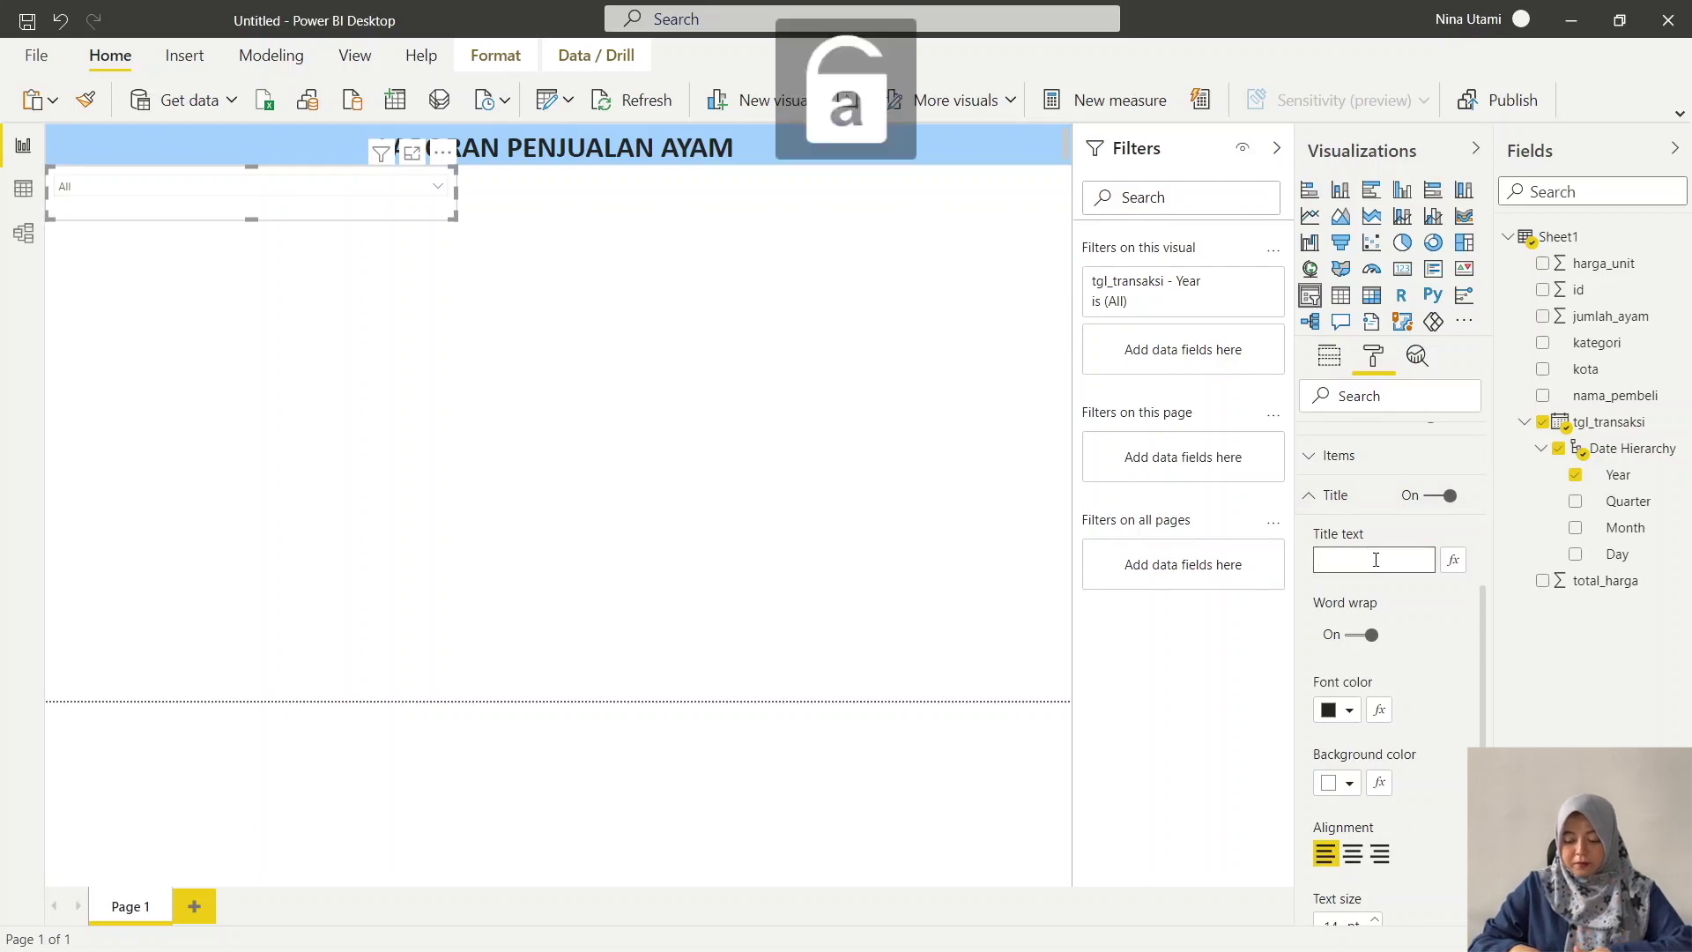
{"action": "type", "text": "Ta"}
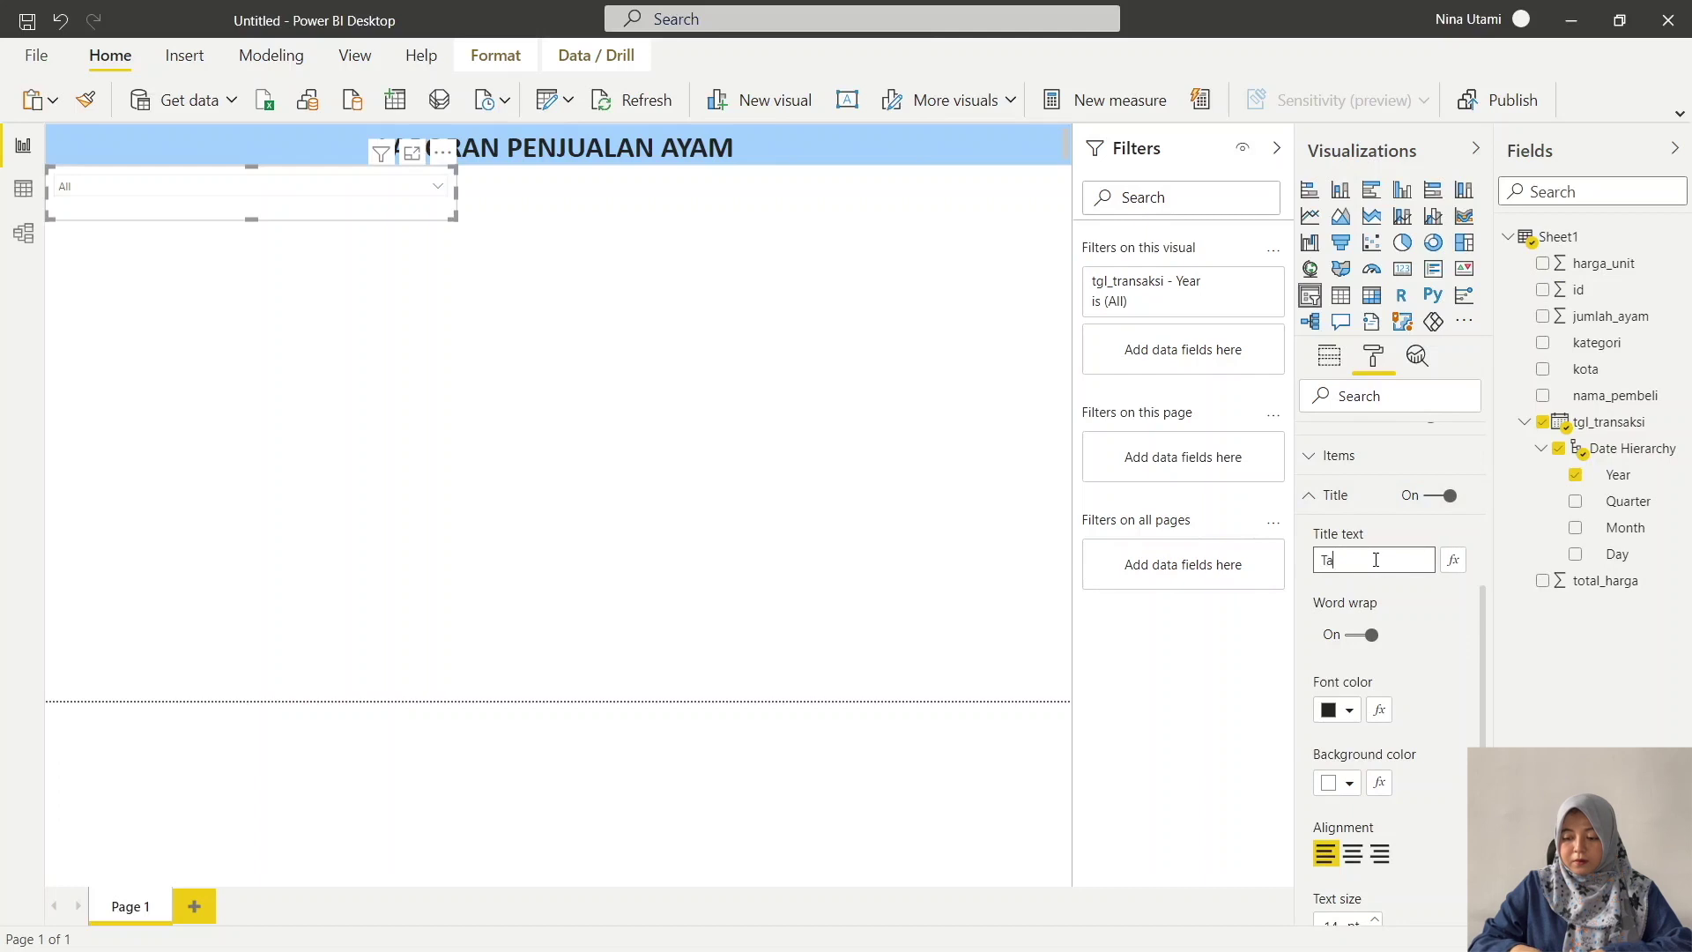
{"action": "type", "text": "hun"}
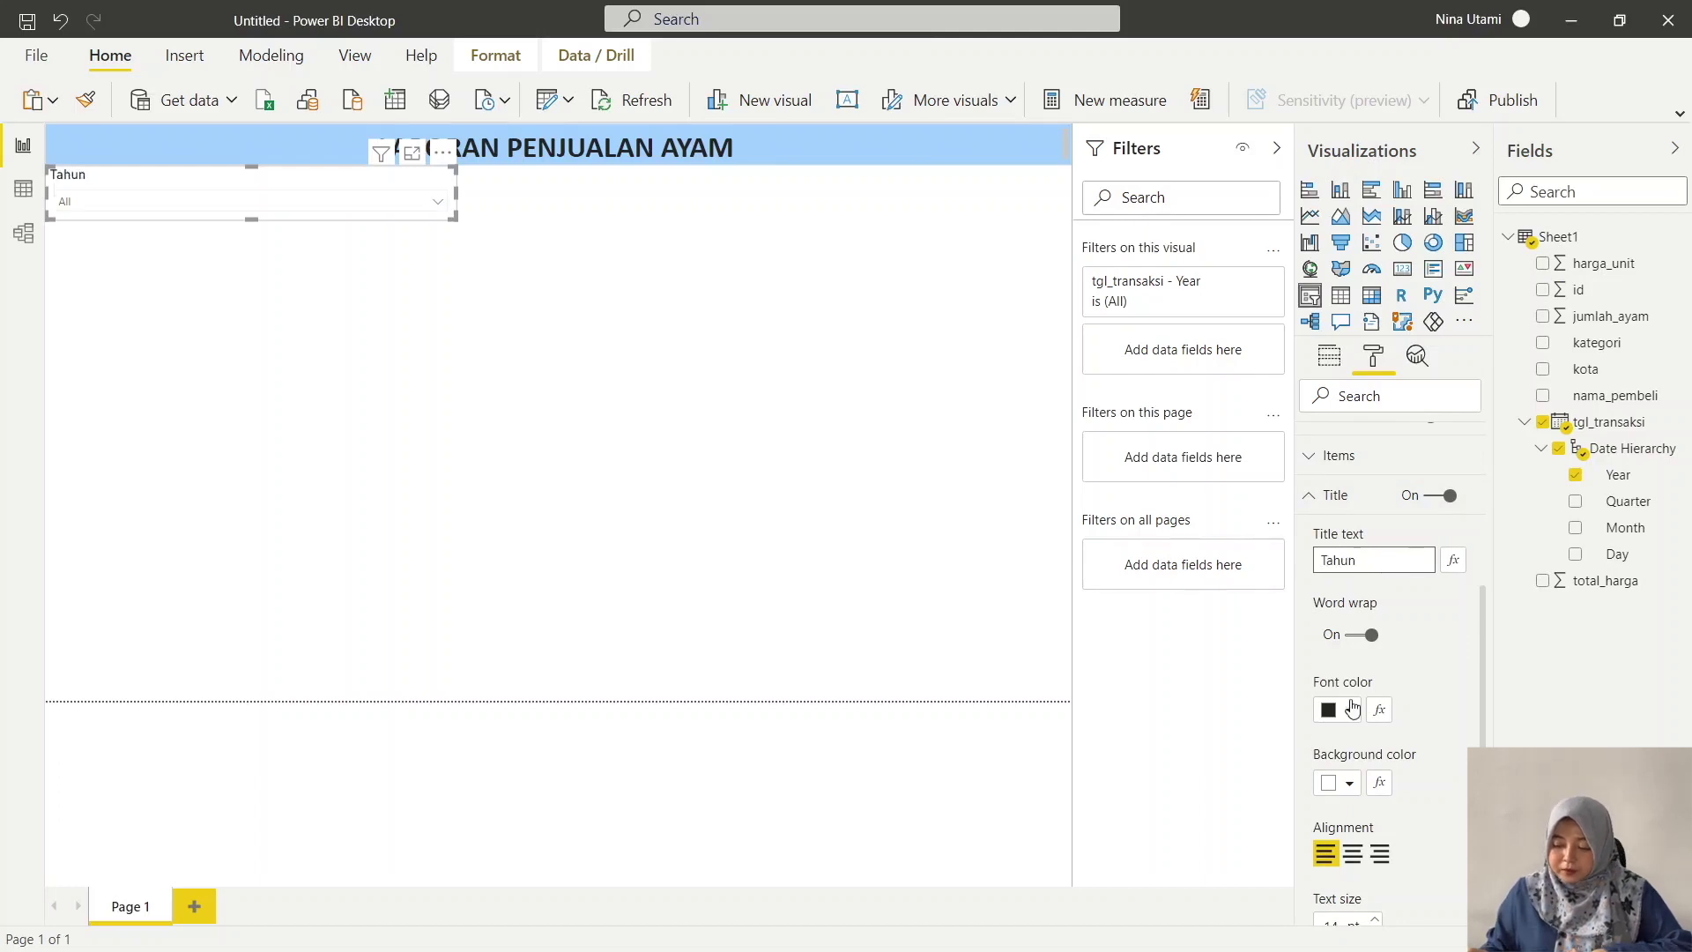
- Set the Tahun title's background to the lightest blue theme tint and shift the slicer slightly down from the banner
{"action": "left_click", "coordinate": [1351, 782]}
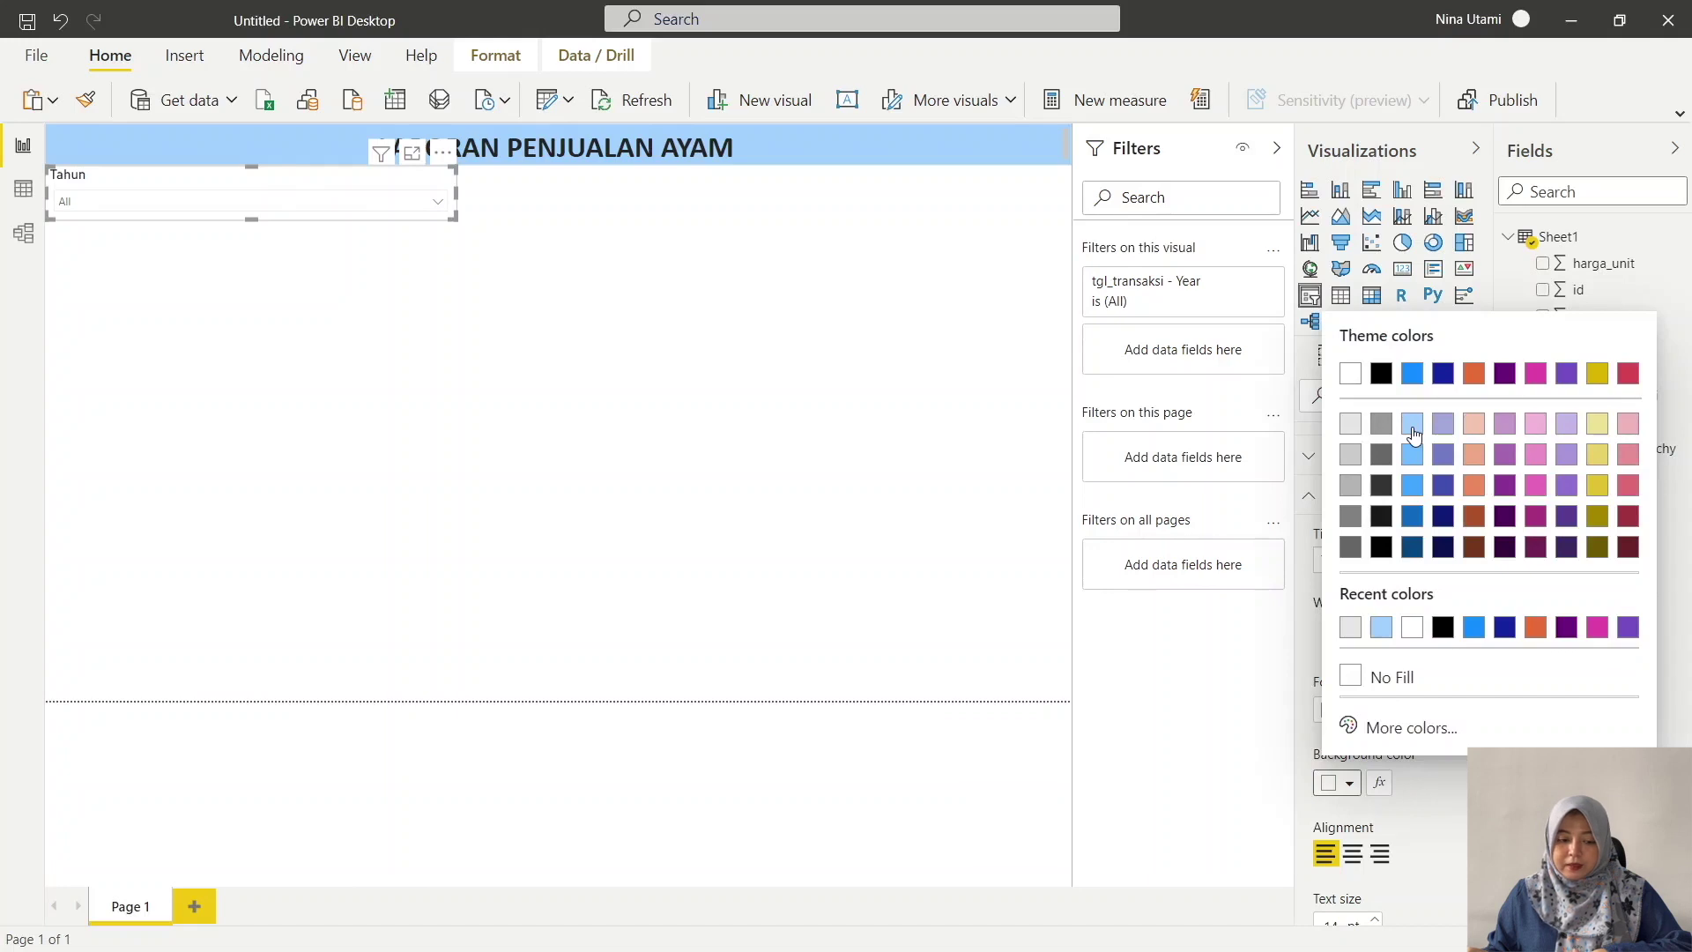
{"action": "left_click", "coordinate": [1411, 424]}
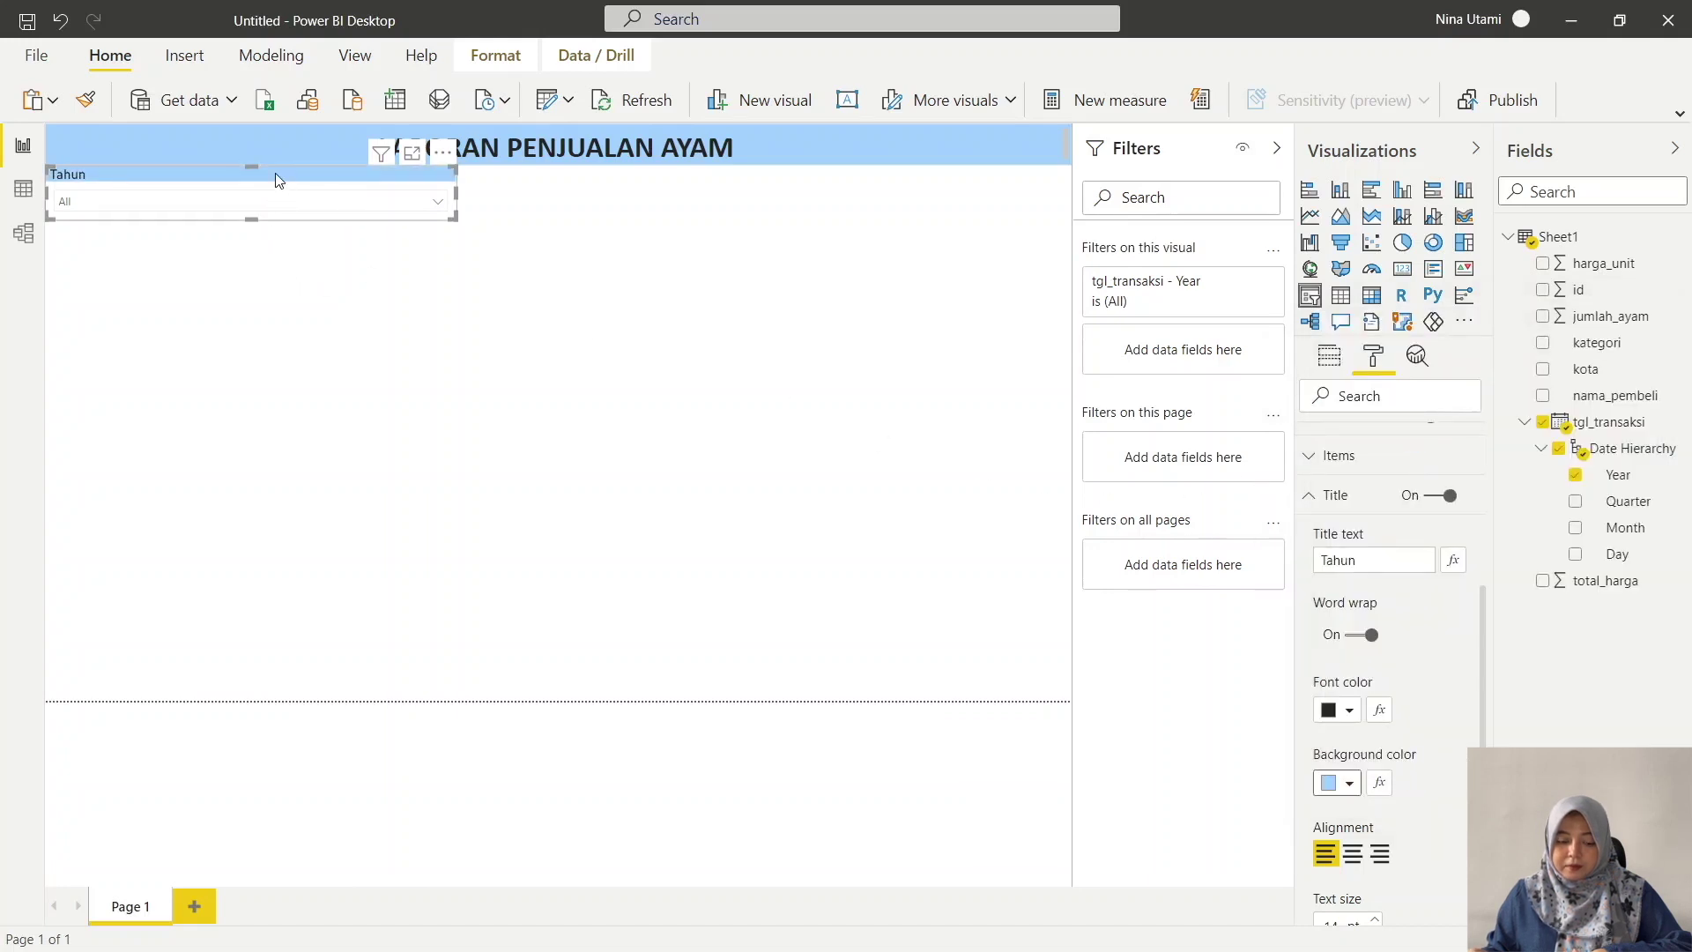
{"action": "left_click_drag", "start_coordinate": [275, 181], "coordinate": [267, 184]}
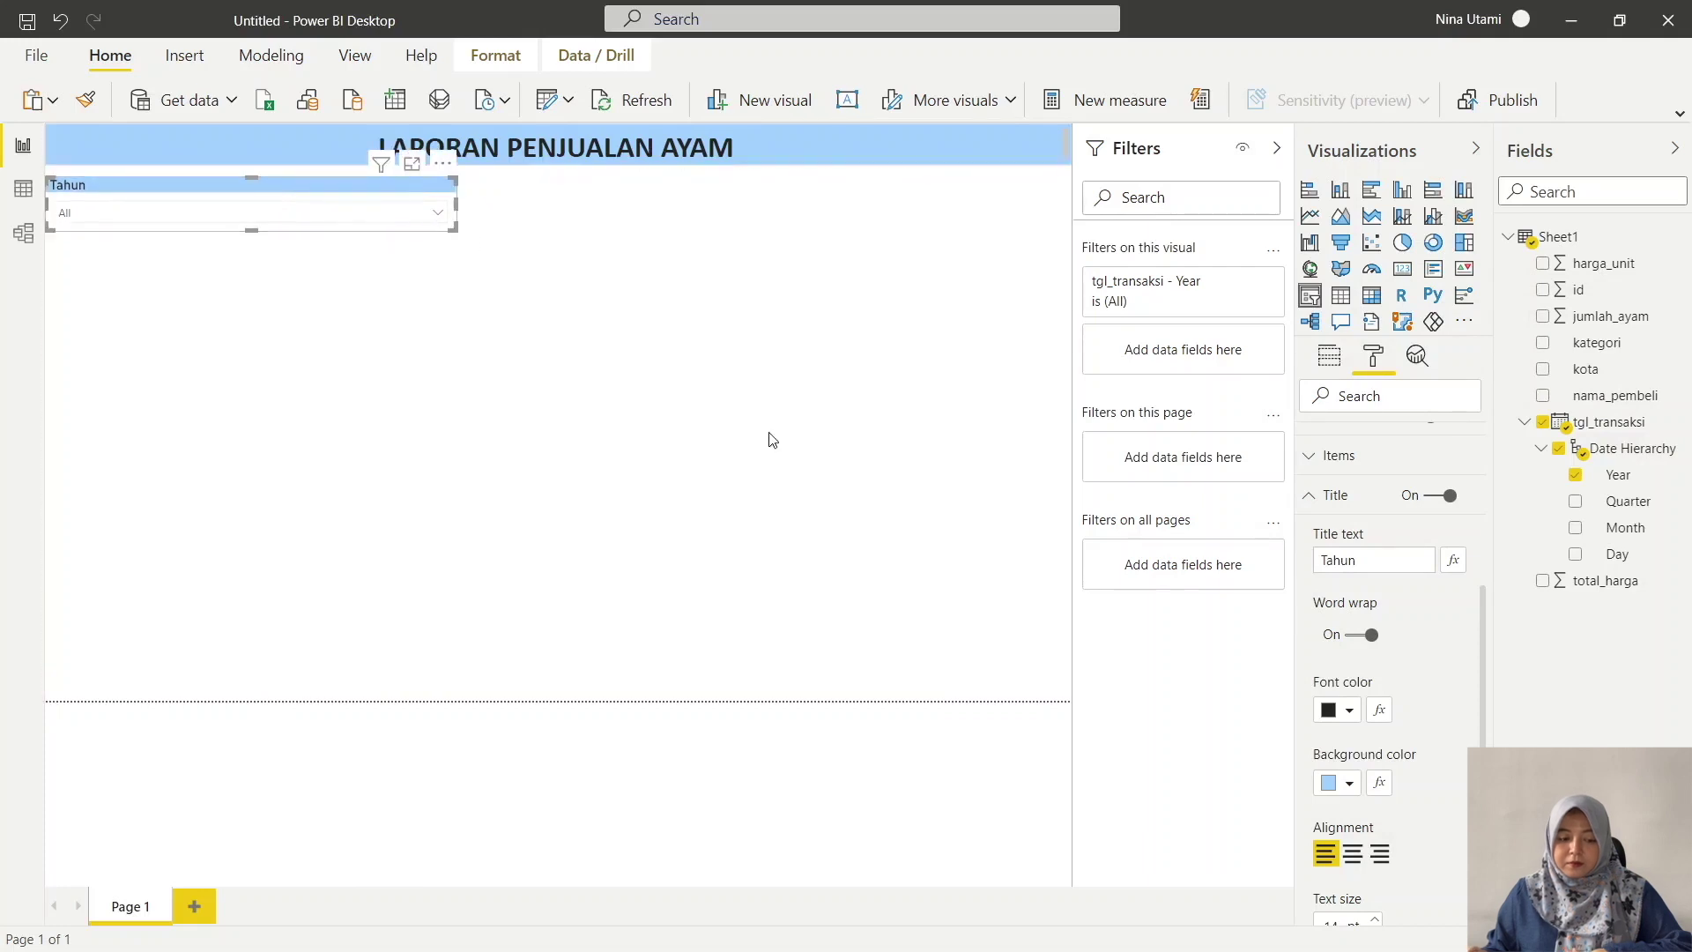
- Shift the Tahun slicer slightly inward to leave a small margin at the page edge
{"action": "left_click", "coordinate": [748, 353]}
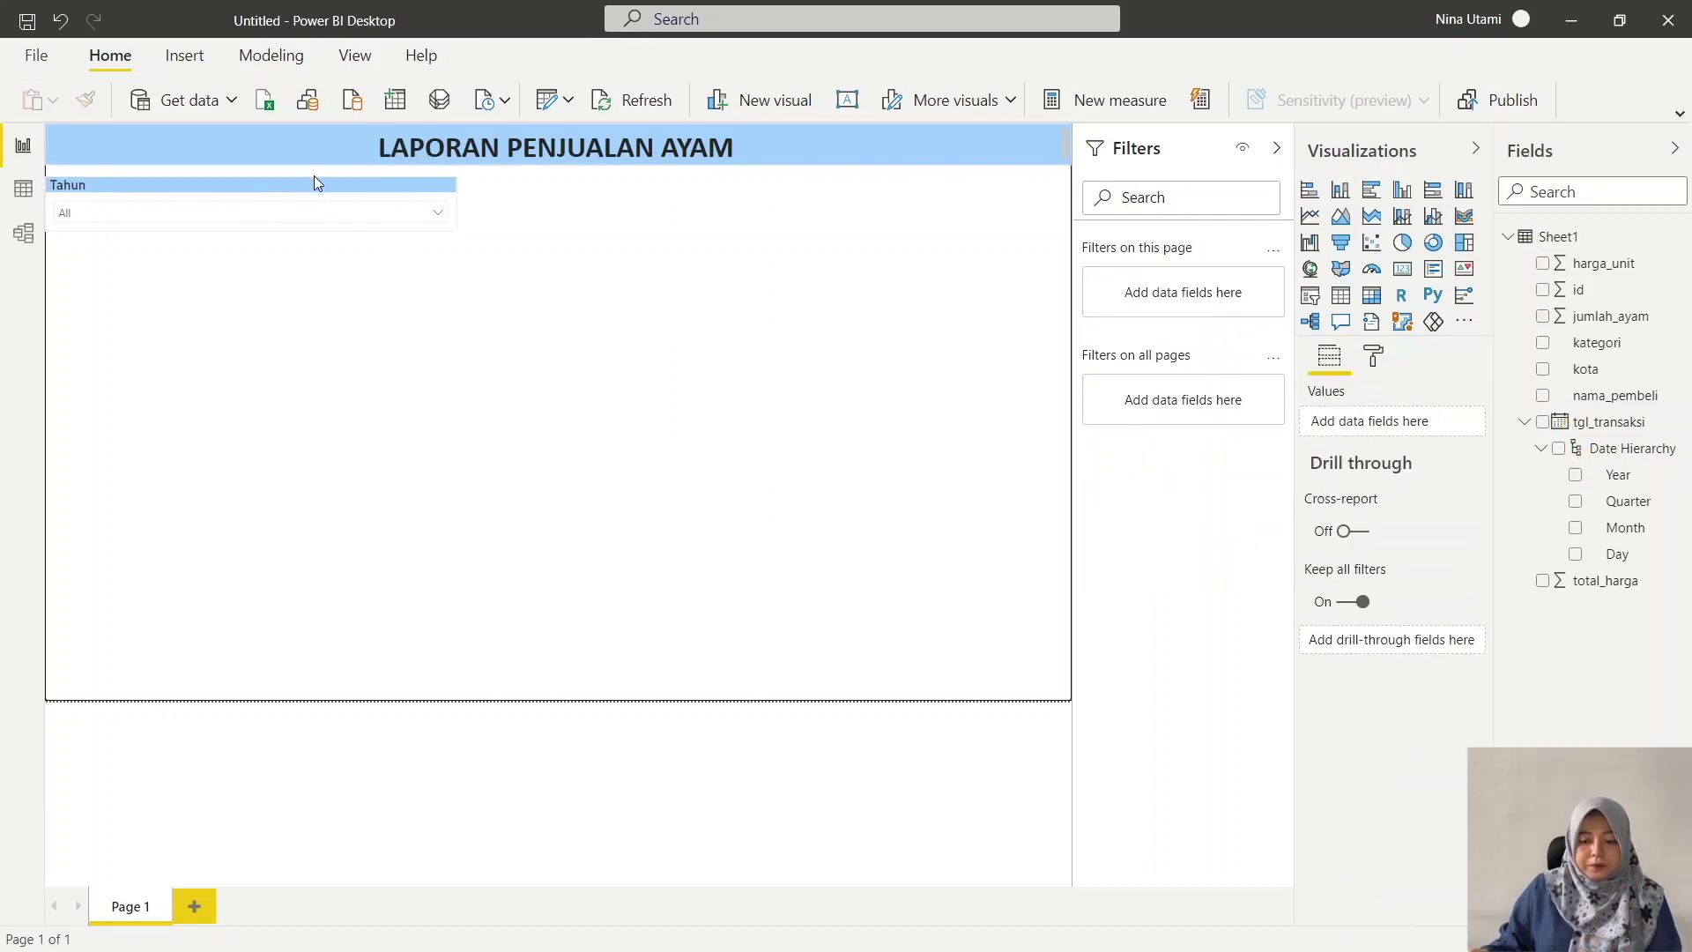
{"action": "mouse_move", "coordinate": [319, 181]}
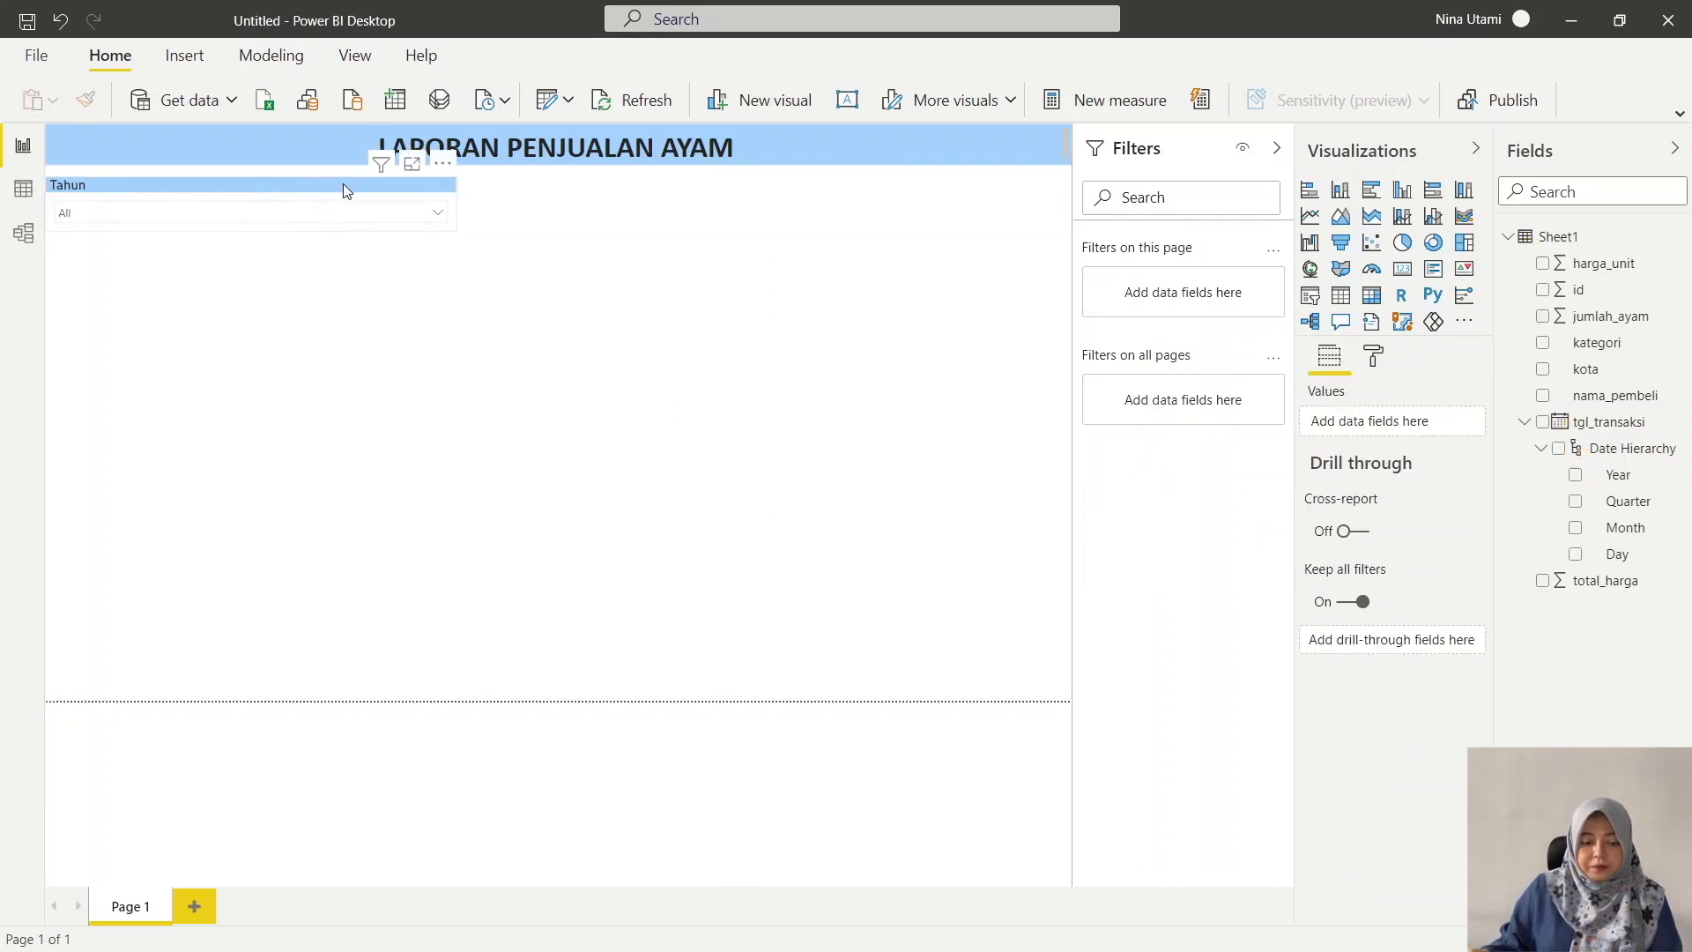
{"action": "left_click_drag", "start_coordinate": [366, 192], "coordinate": [328, 181]}
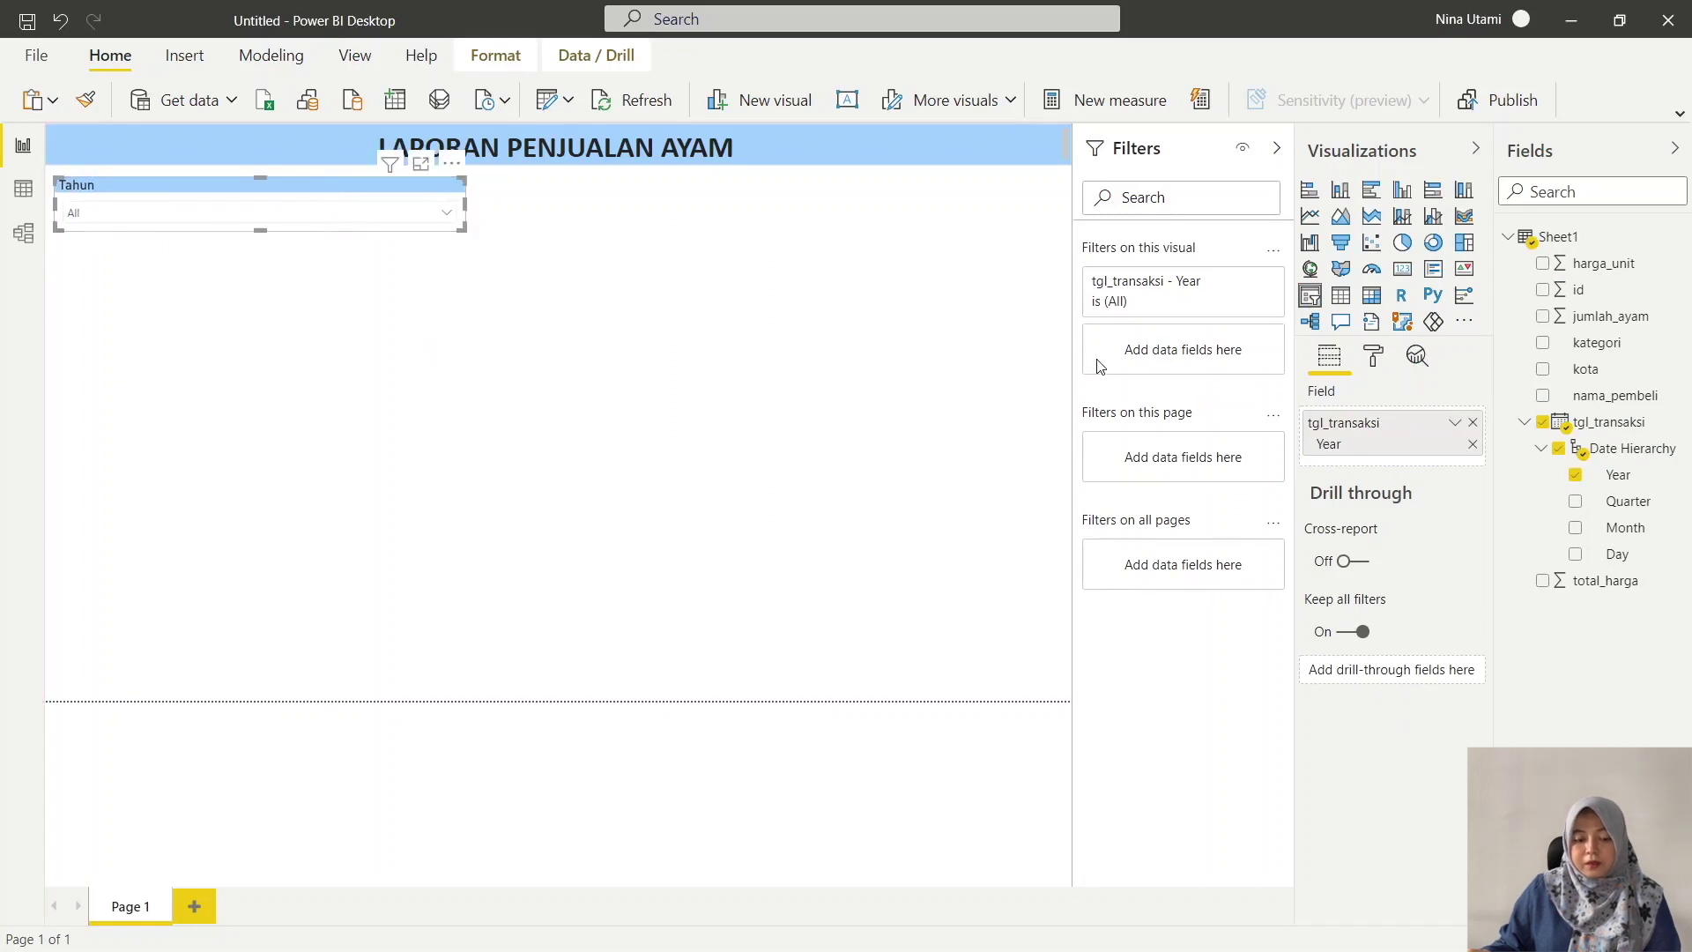
{"action": "key", "text": "Escape"}
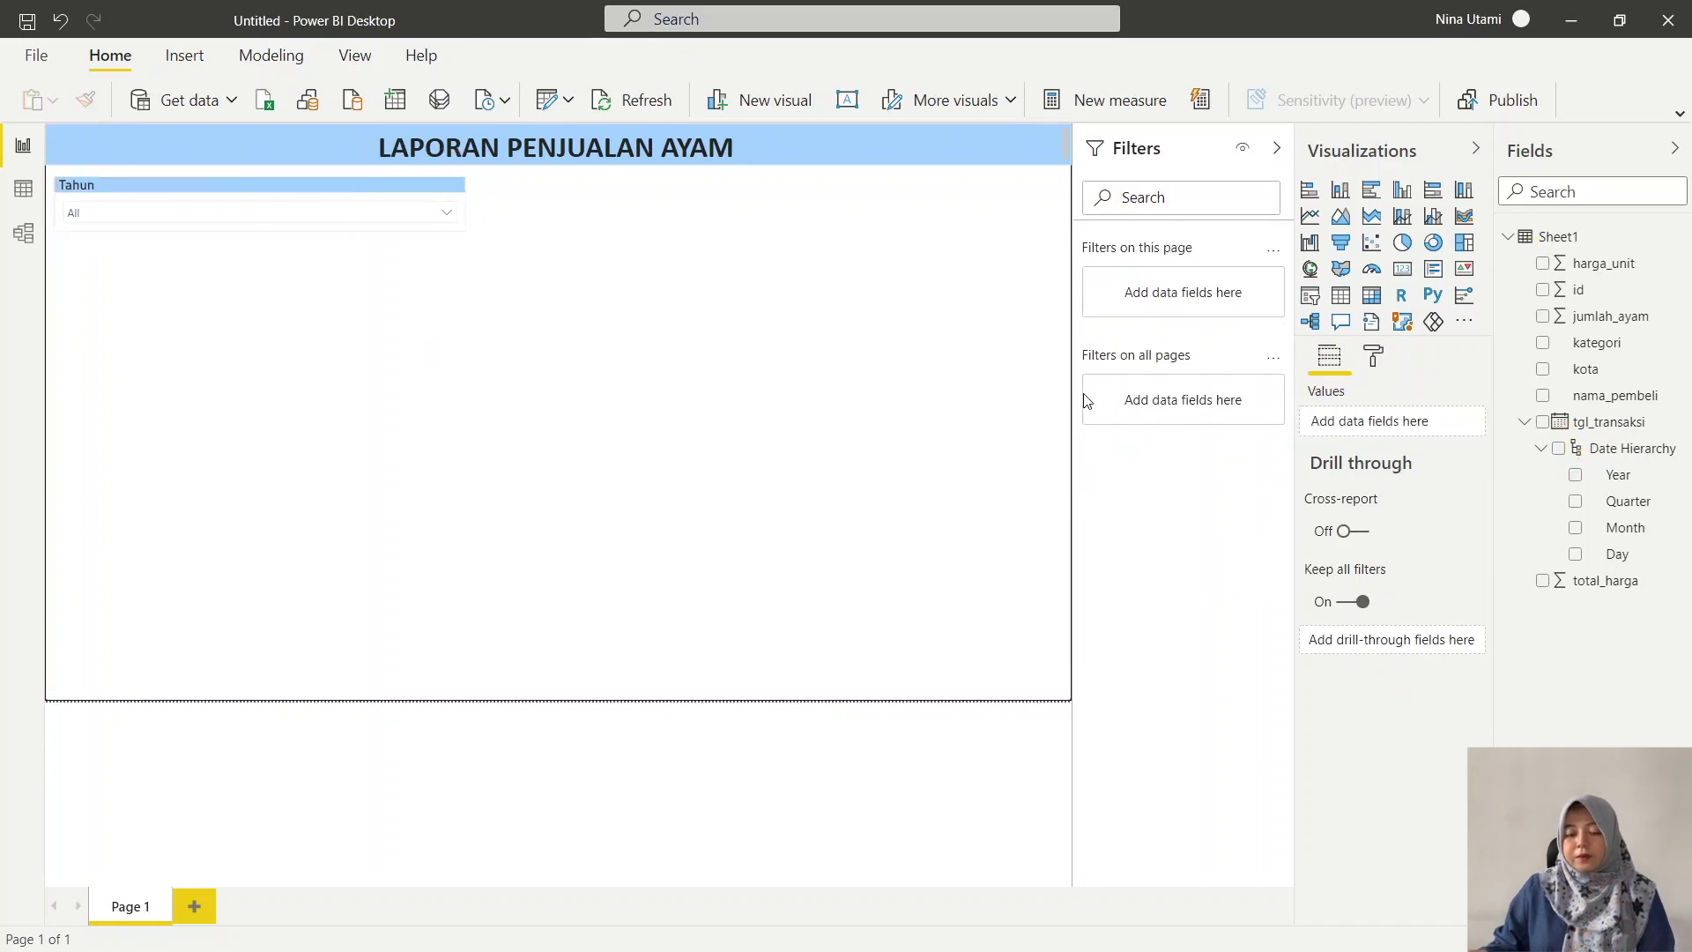
- Add a new slicer for the kota field and display it as a dropdown
{"action": "left_click", "coordinate": [1319, 300]}
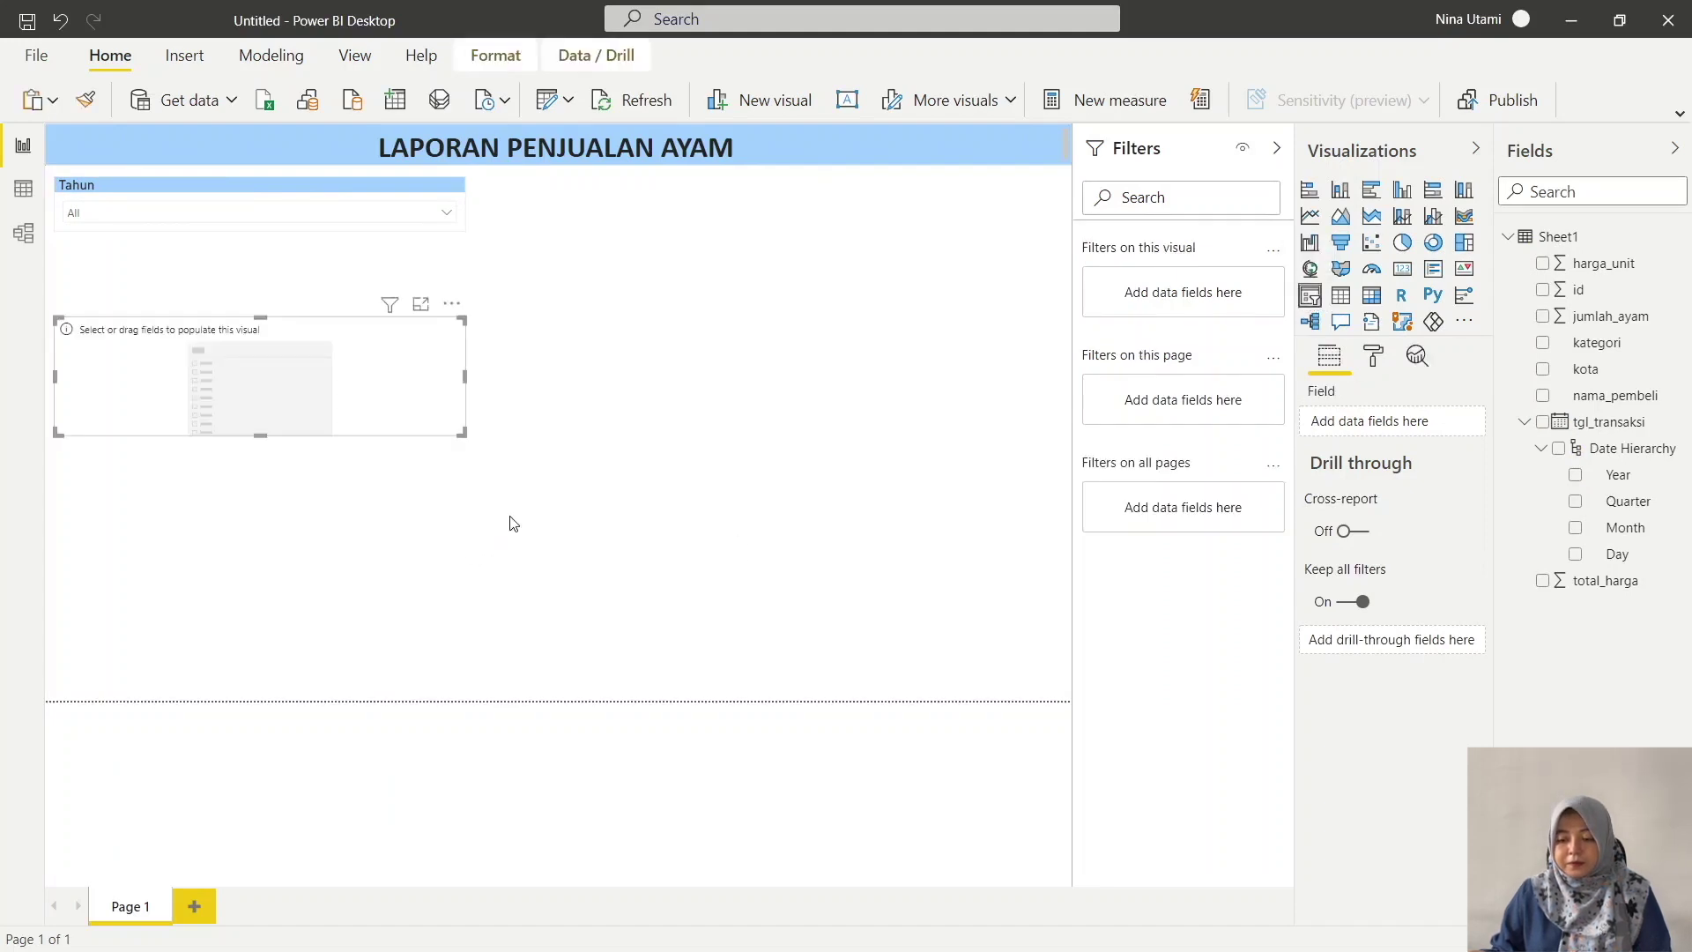
{"action": "left_click", "coordinate": [1543, 367]}
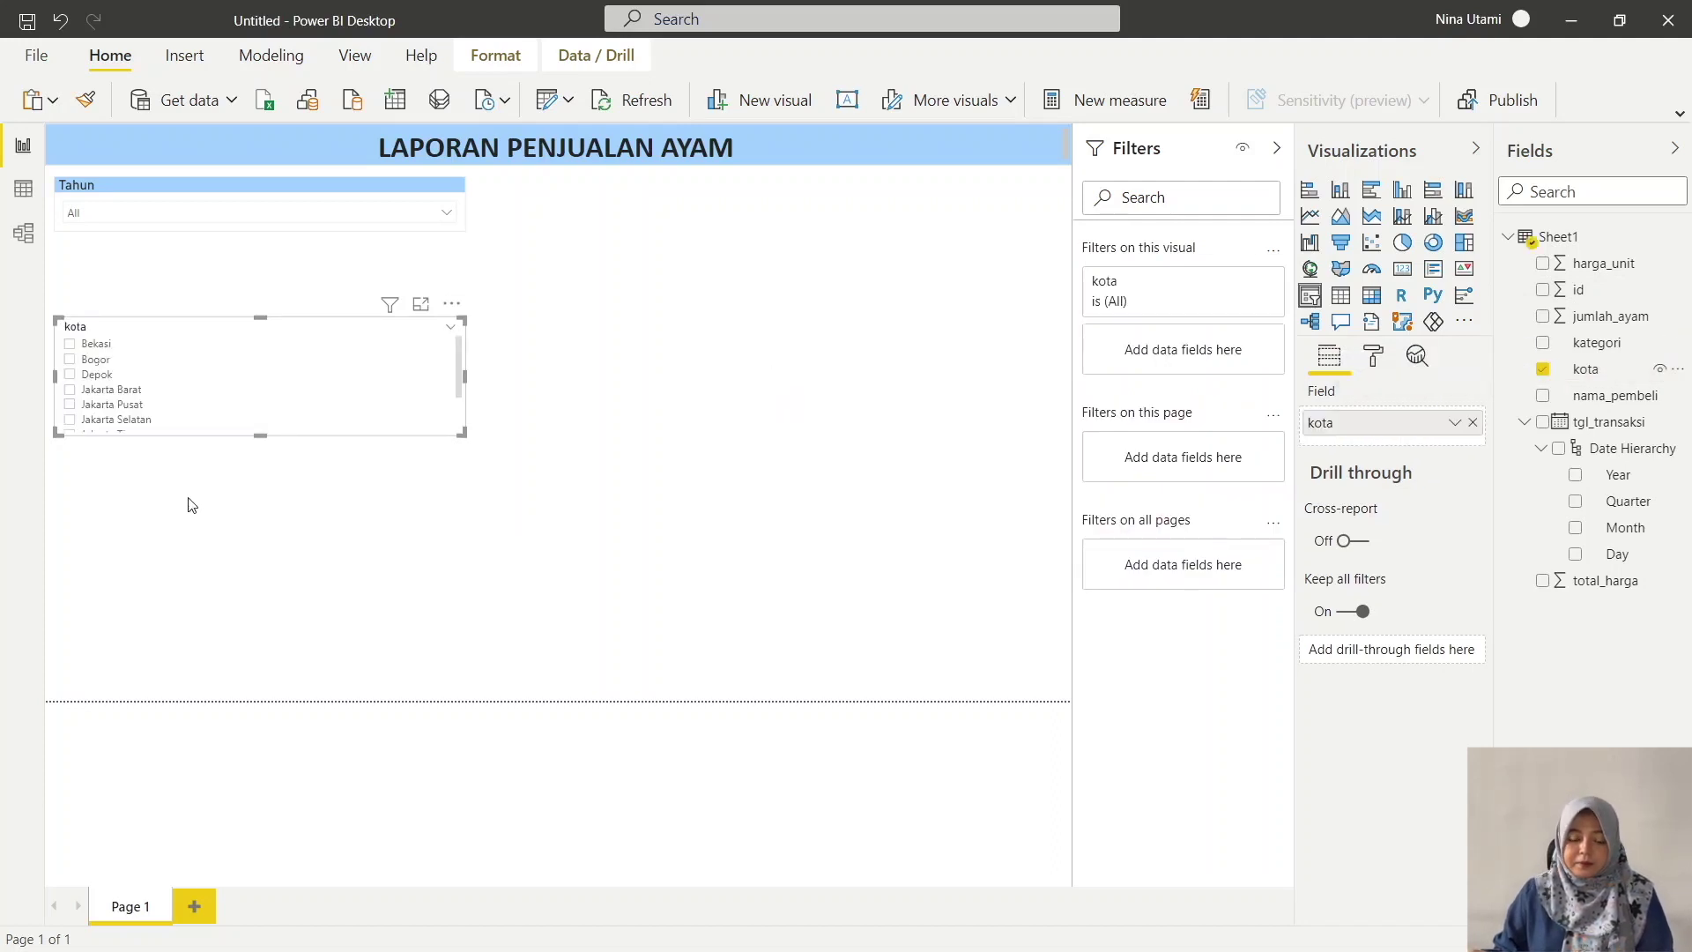
{"action": "left_click", "coordinate": [452, 332]}
{"action": "left_click", "coordinate": [490, 385]}
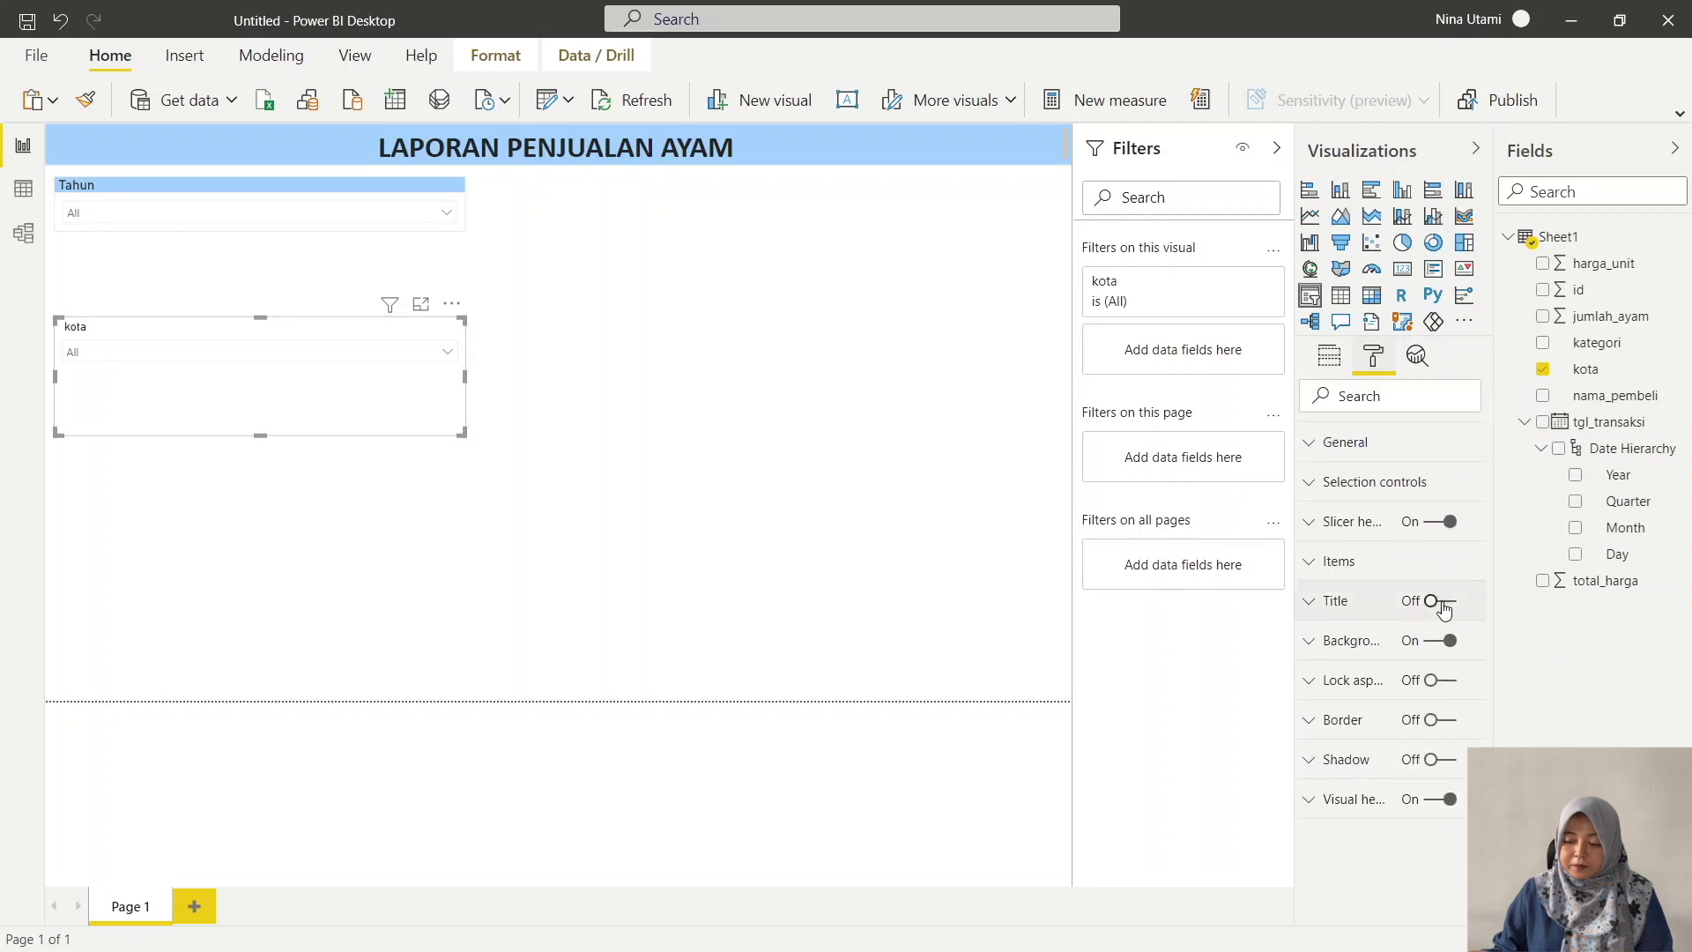
- Turn off the kota slicer's header and show the title text Kota instead
{"action": "left_click", "coordinate": [1436, 527]}
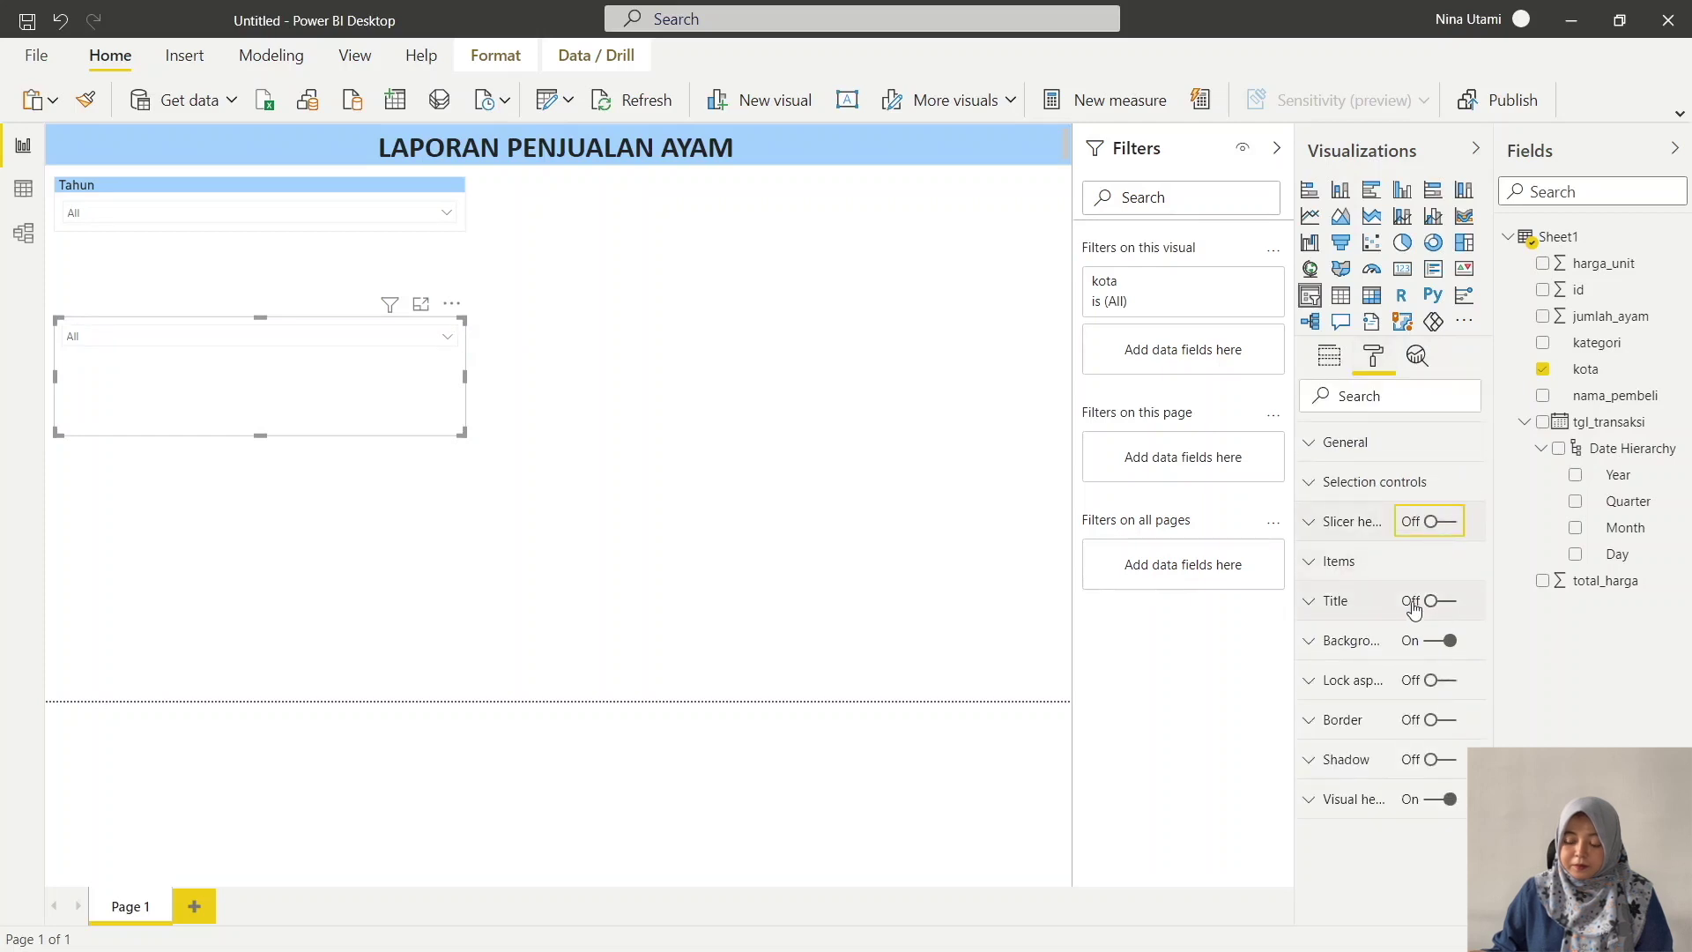
{"action": "left_click", "coordinate": [1424, 603]}
{"action": "left_click", "coordinate": [1376, 612]}
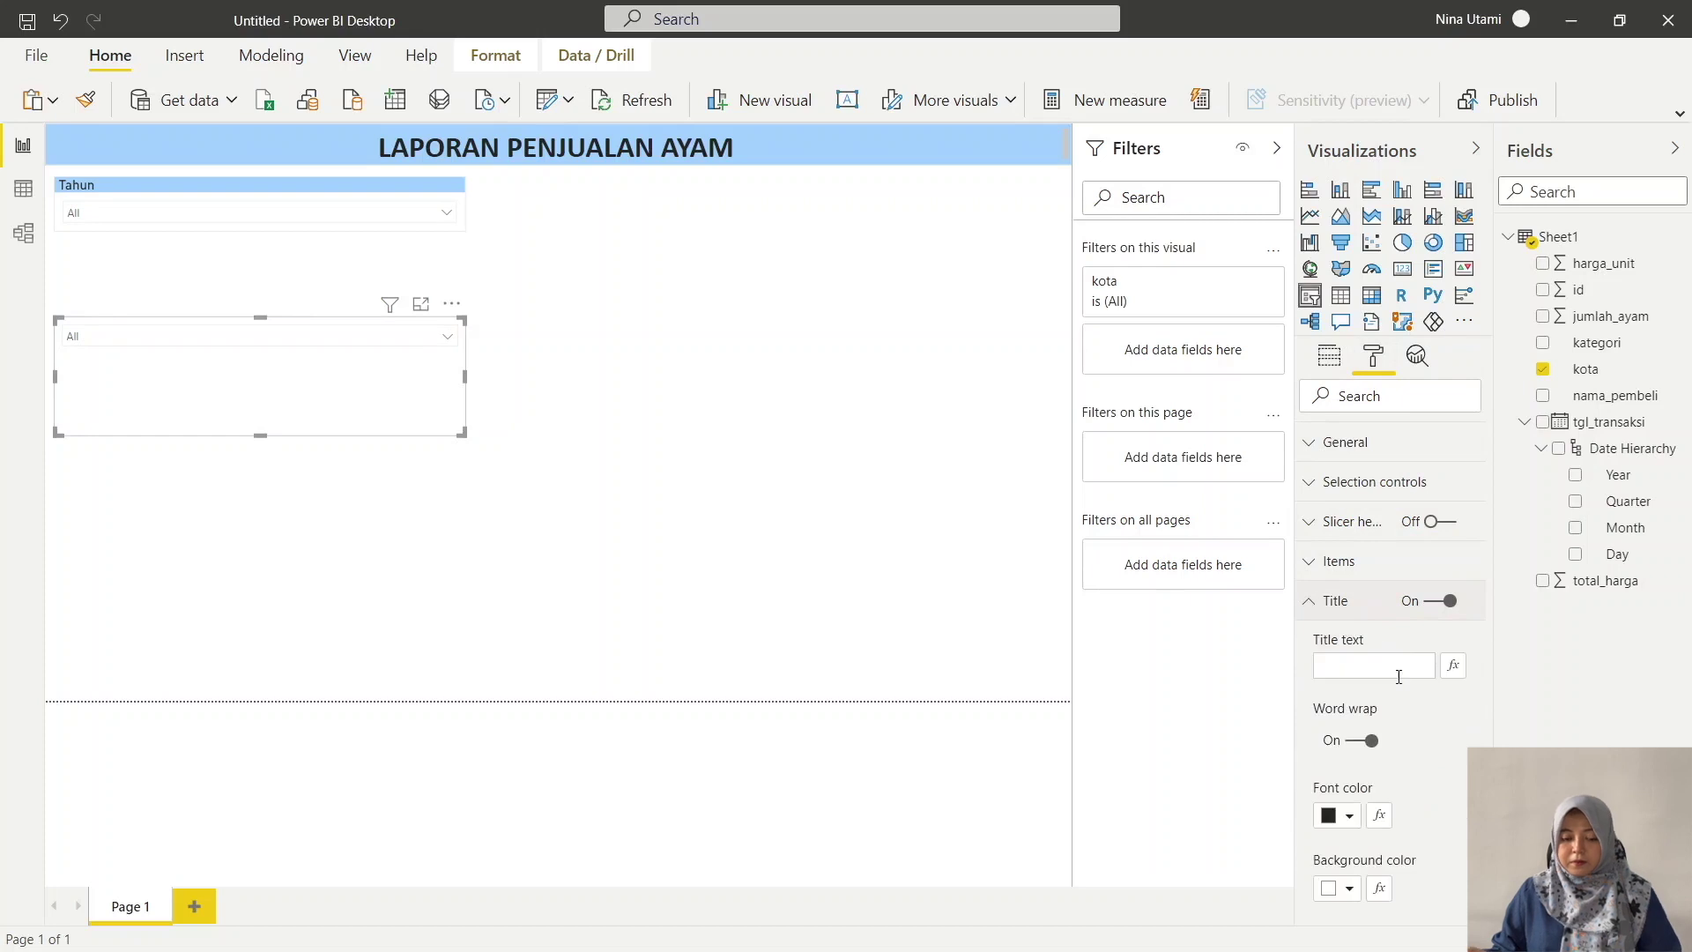
{"action": "left_click", "coordinate": [1383, 663]}
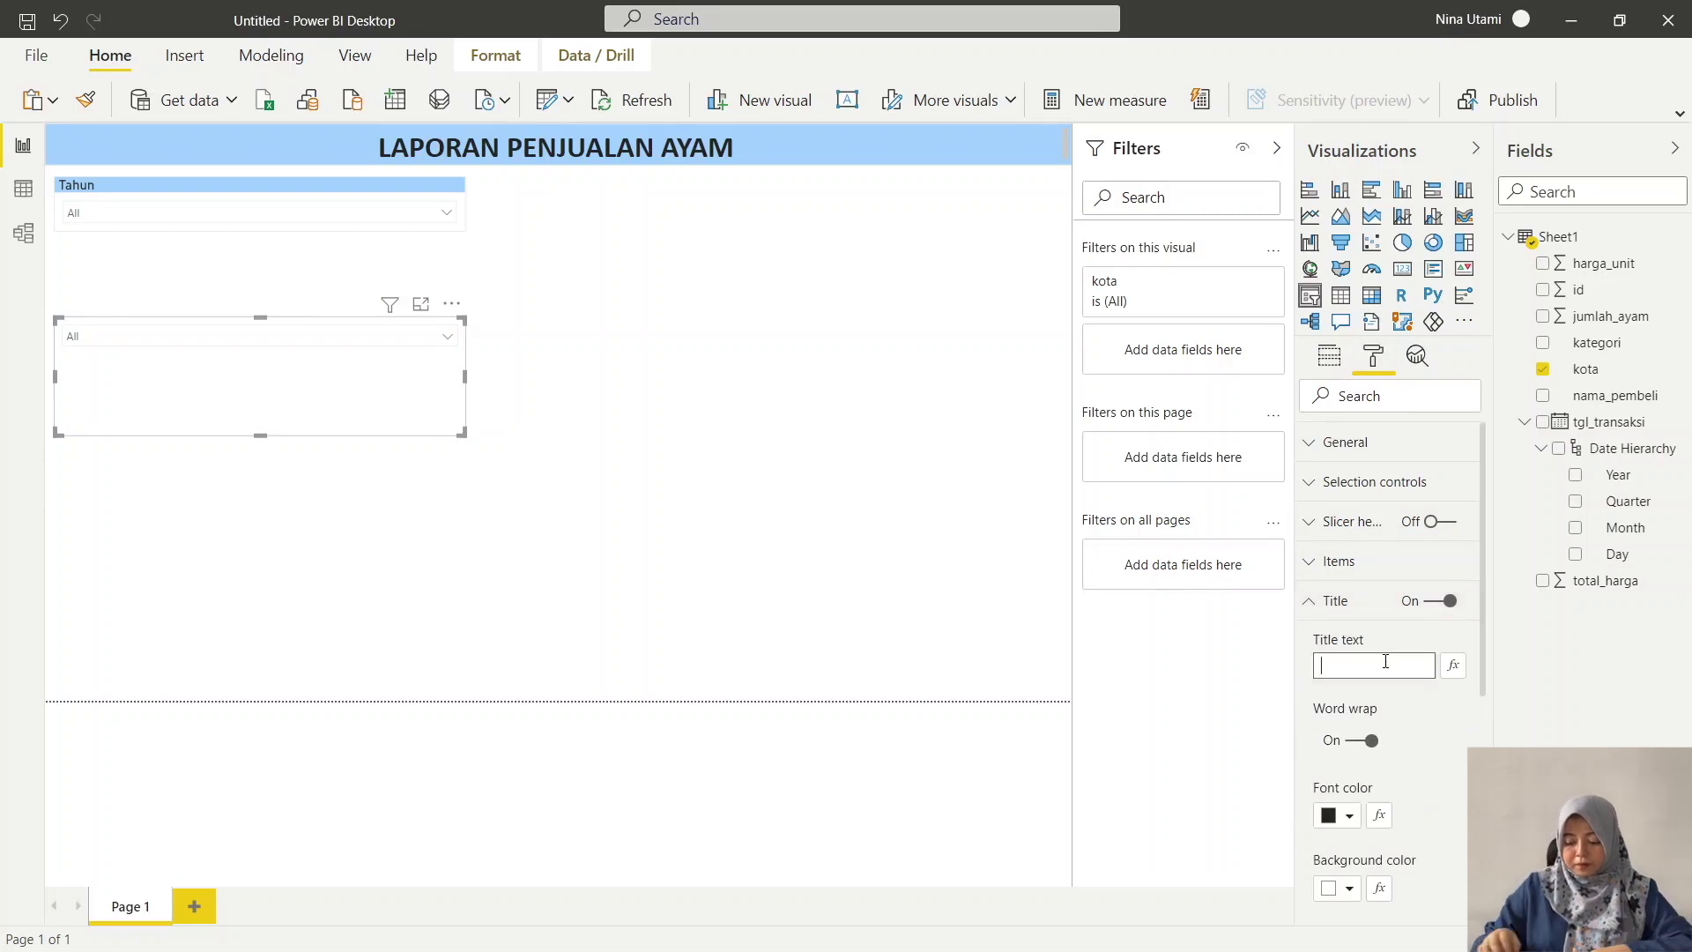
{"action": "type", "text": "Kota"}
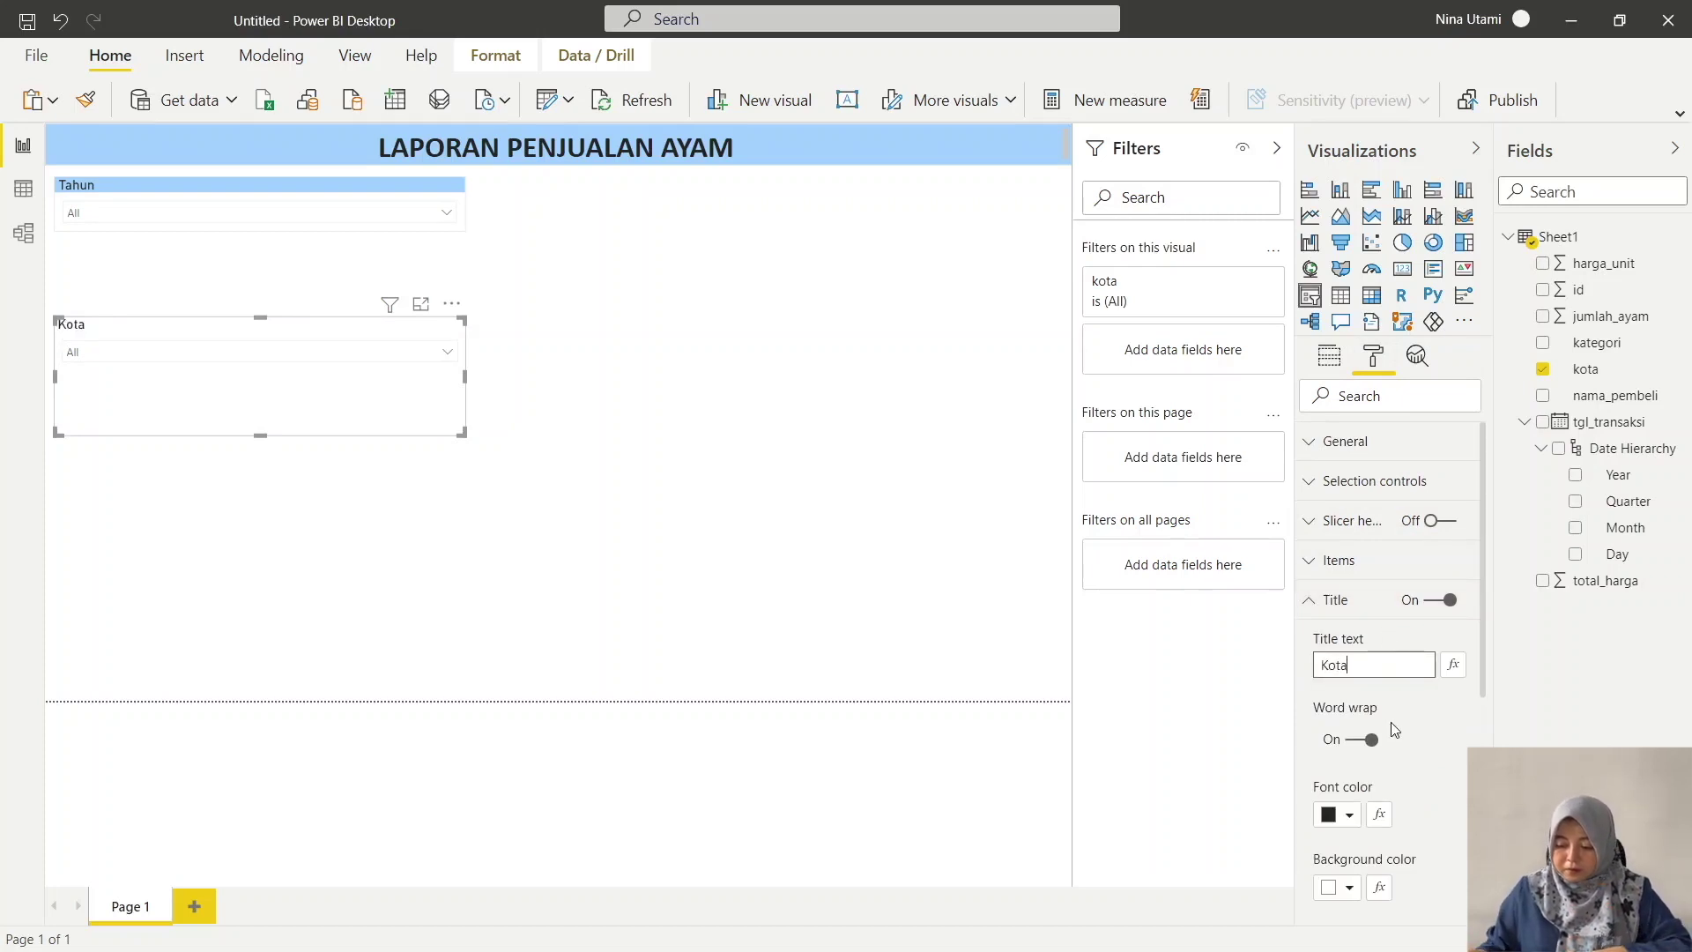
- Give the Kota title the lightest blue background and turn on the slicer's border in light gray
{"action": "scroll", "coordinate": [1375, 688], "scroll_direction": "down", "scroll_amount": 4}
{"action": "left_click", "coordinate": [1348, 556]}
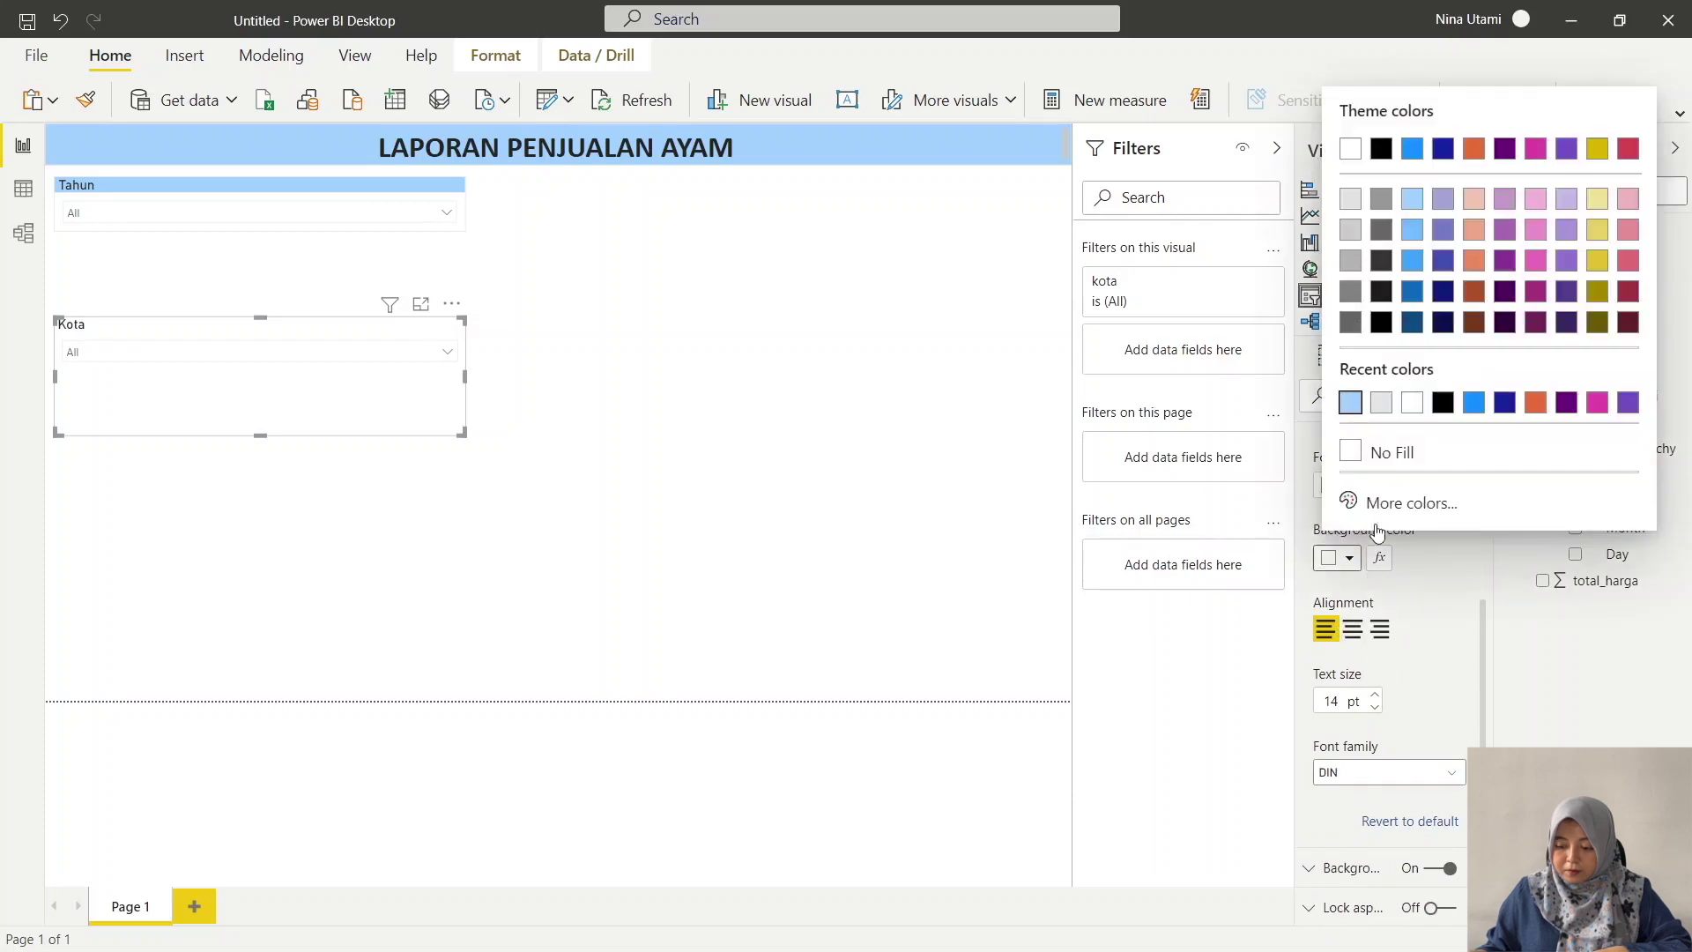
{"action": "left_click", "coordinate": [1350, 401]}
{"action": "scroll", "coordinate": [1436, 793], "scroll_direction": "down", "scroll_amount": 3}
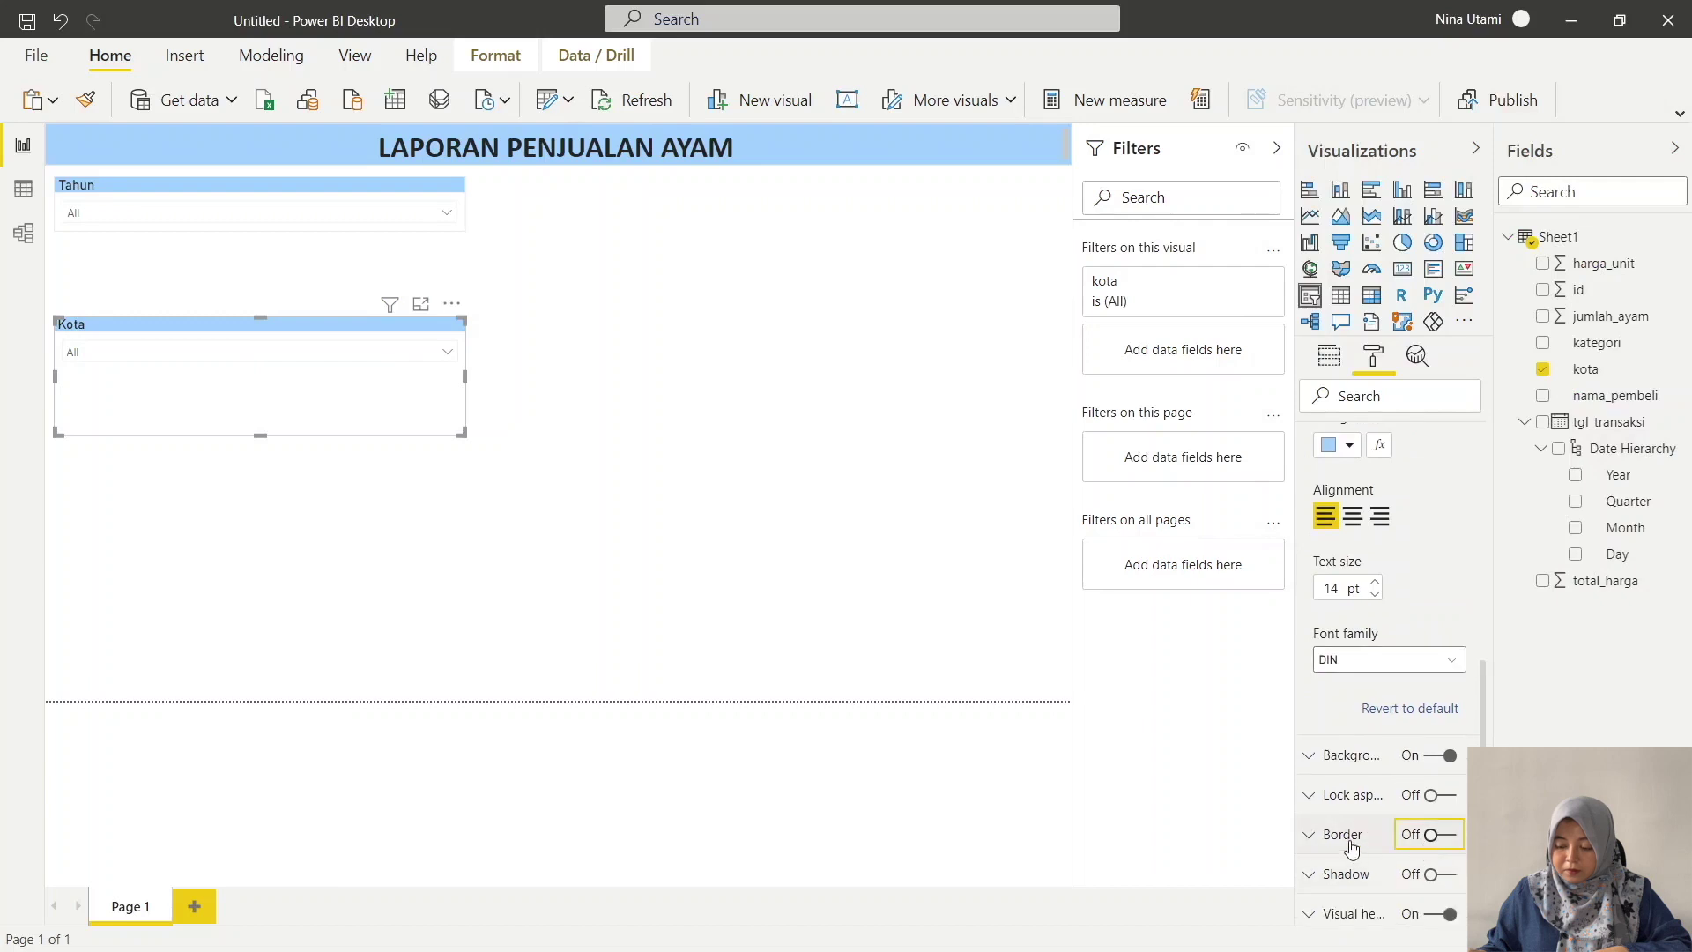
{"action": "left_click", "coordinate": [1341, 834]}
{"action": "scroll", "coordinate": [1341, 828], "scroll_direction": "down", "scroll_amount": 2}
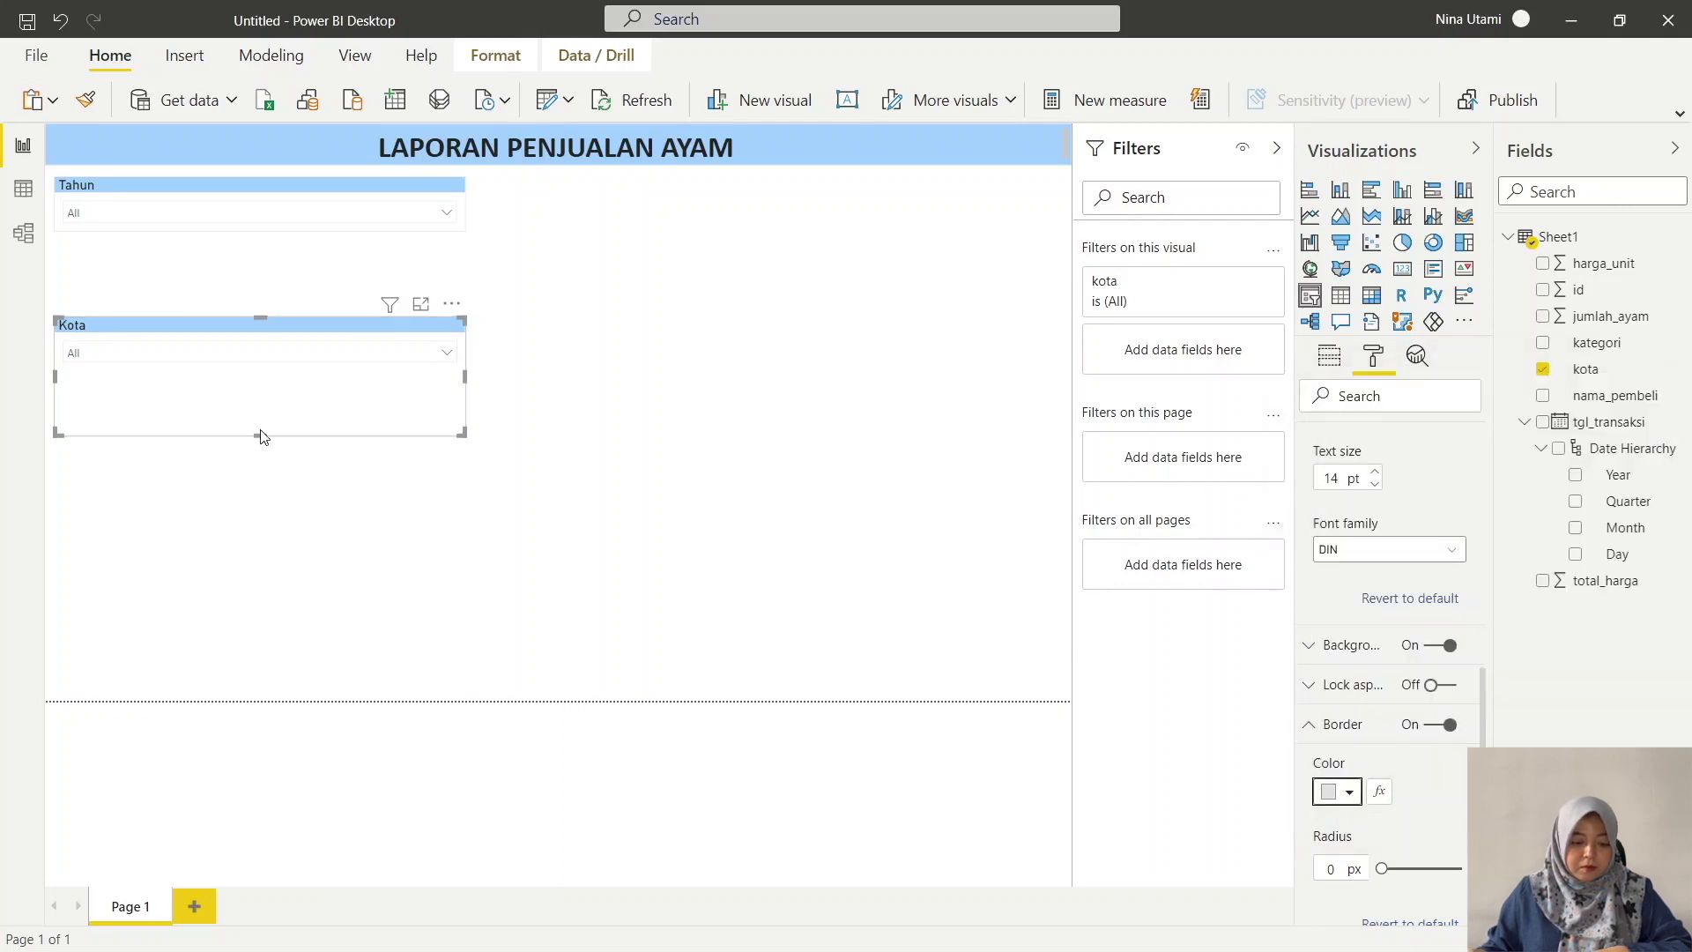
- Move the Kota slicer beside the Tahun slicer, aligned with its upper edge, and shorten it to the same height
{"action": "left_click", "coordinate": [581, 266]}
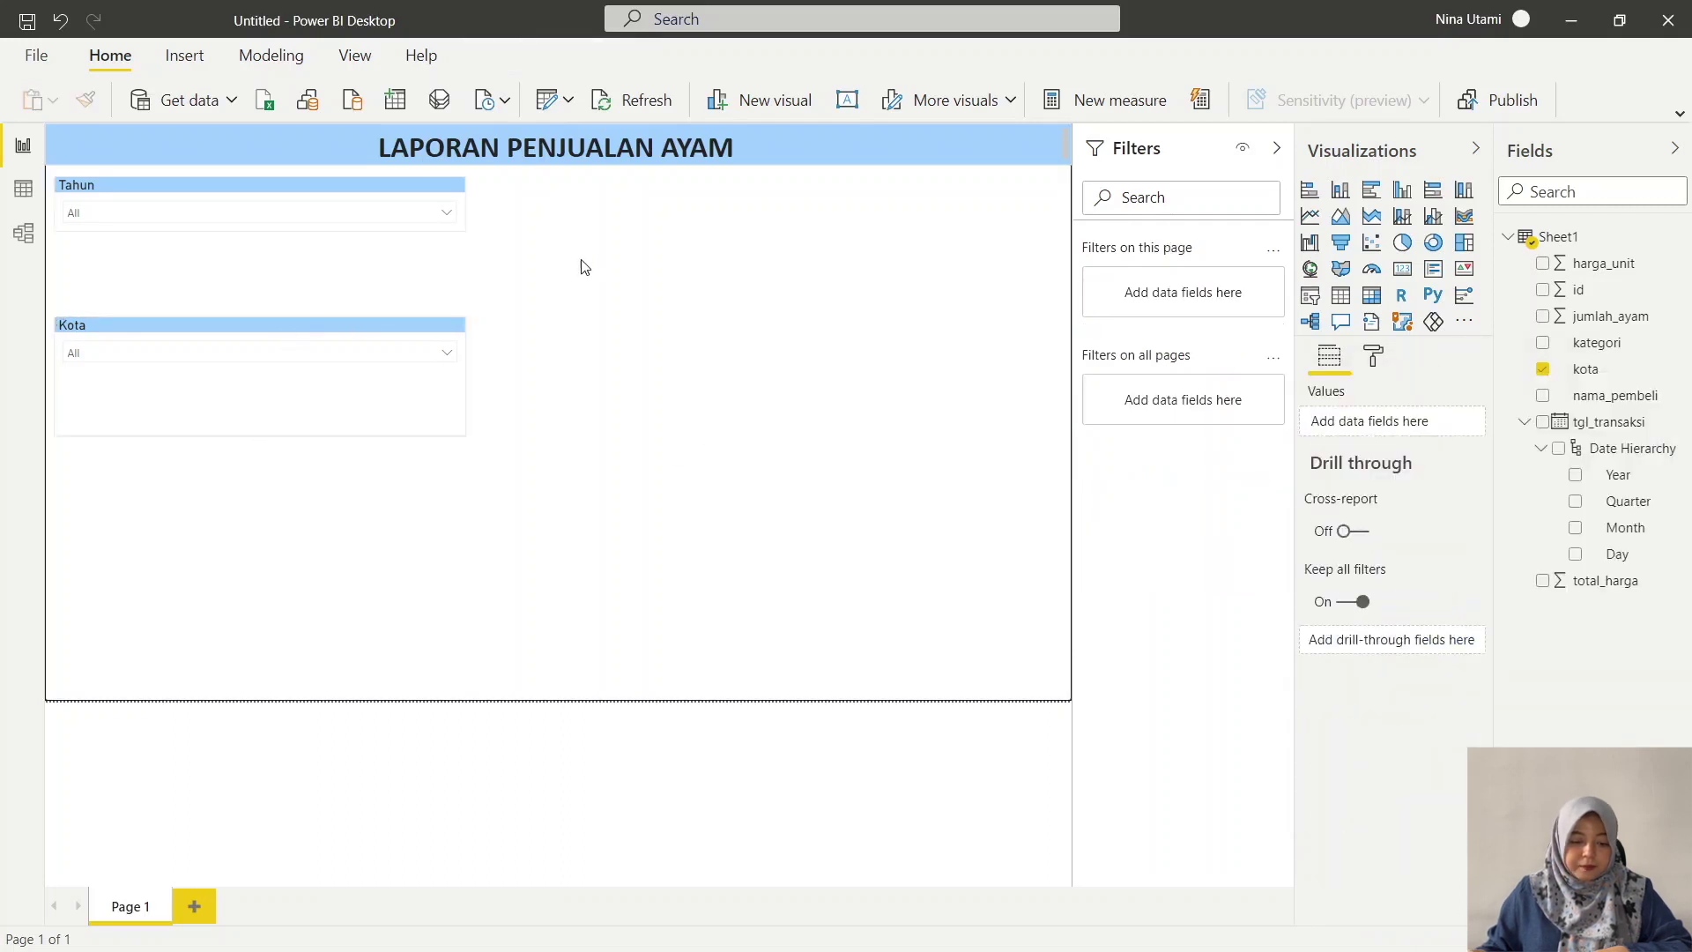
{"action": "left_click_drag", "start_coordinate": [126, 382], "coordinate": [423, 314]}
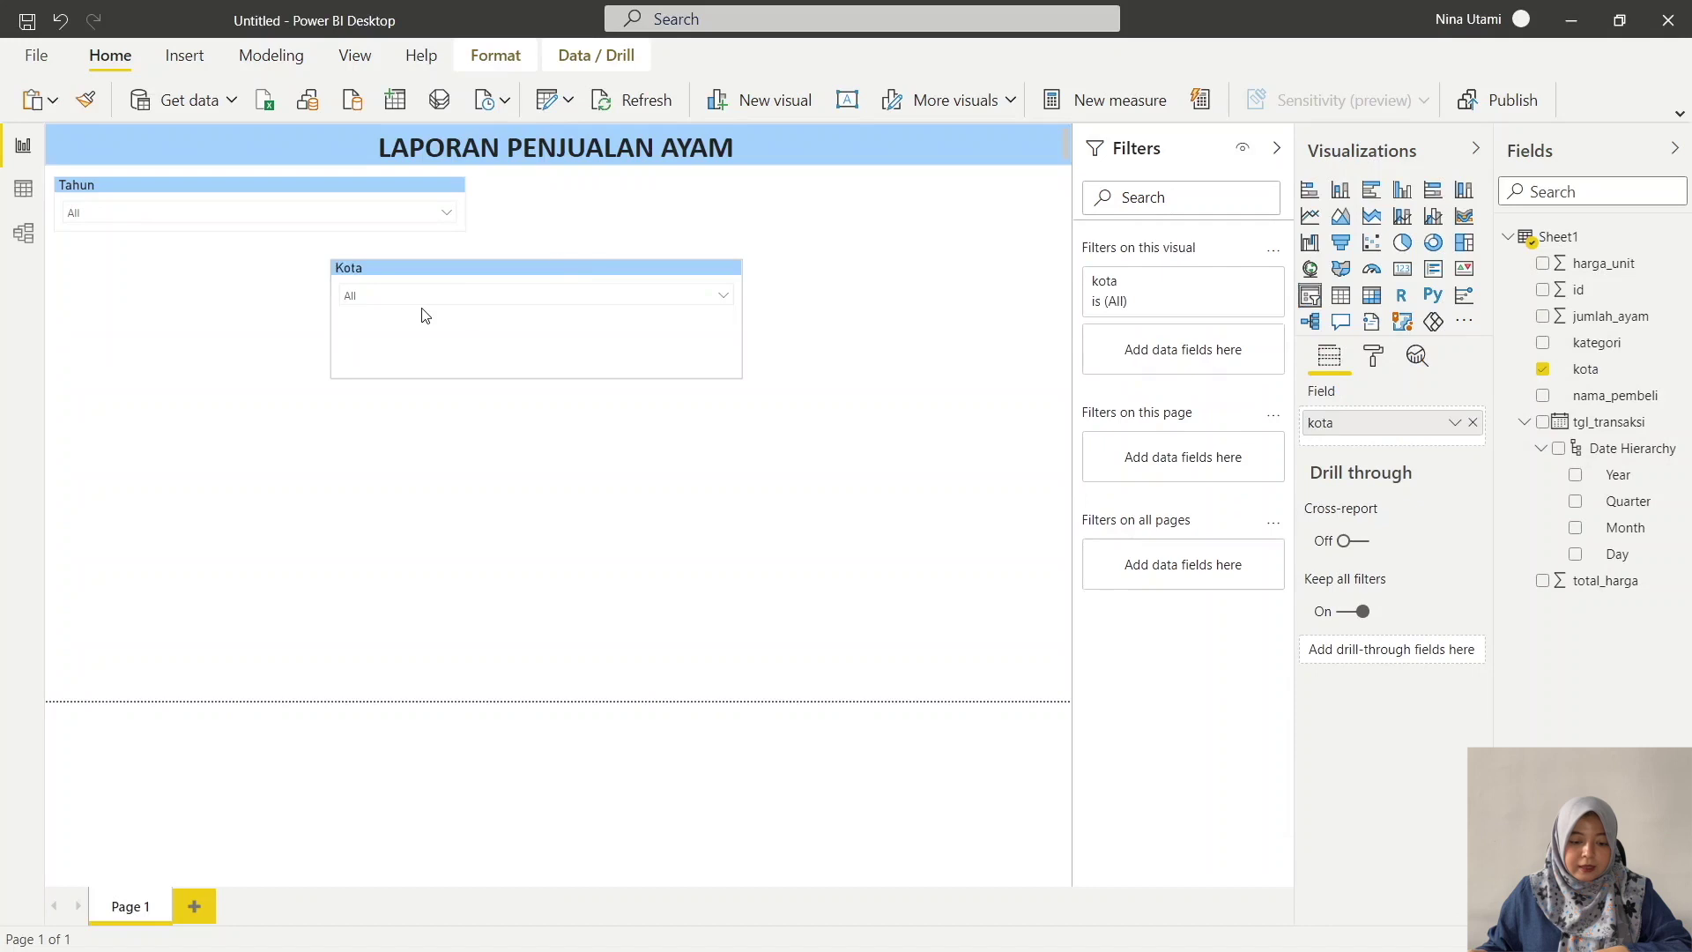
{"action": "left_click", "coordinate": [247, 266]}
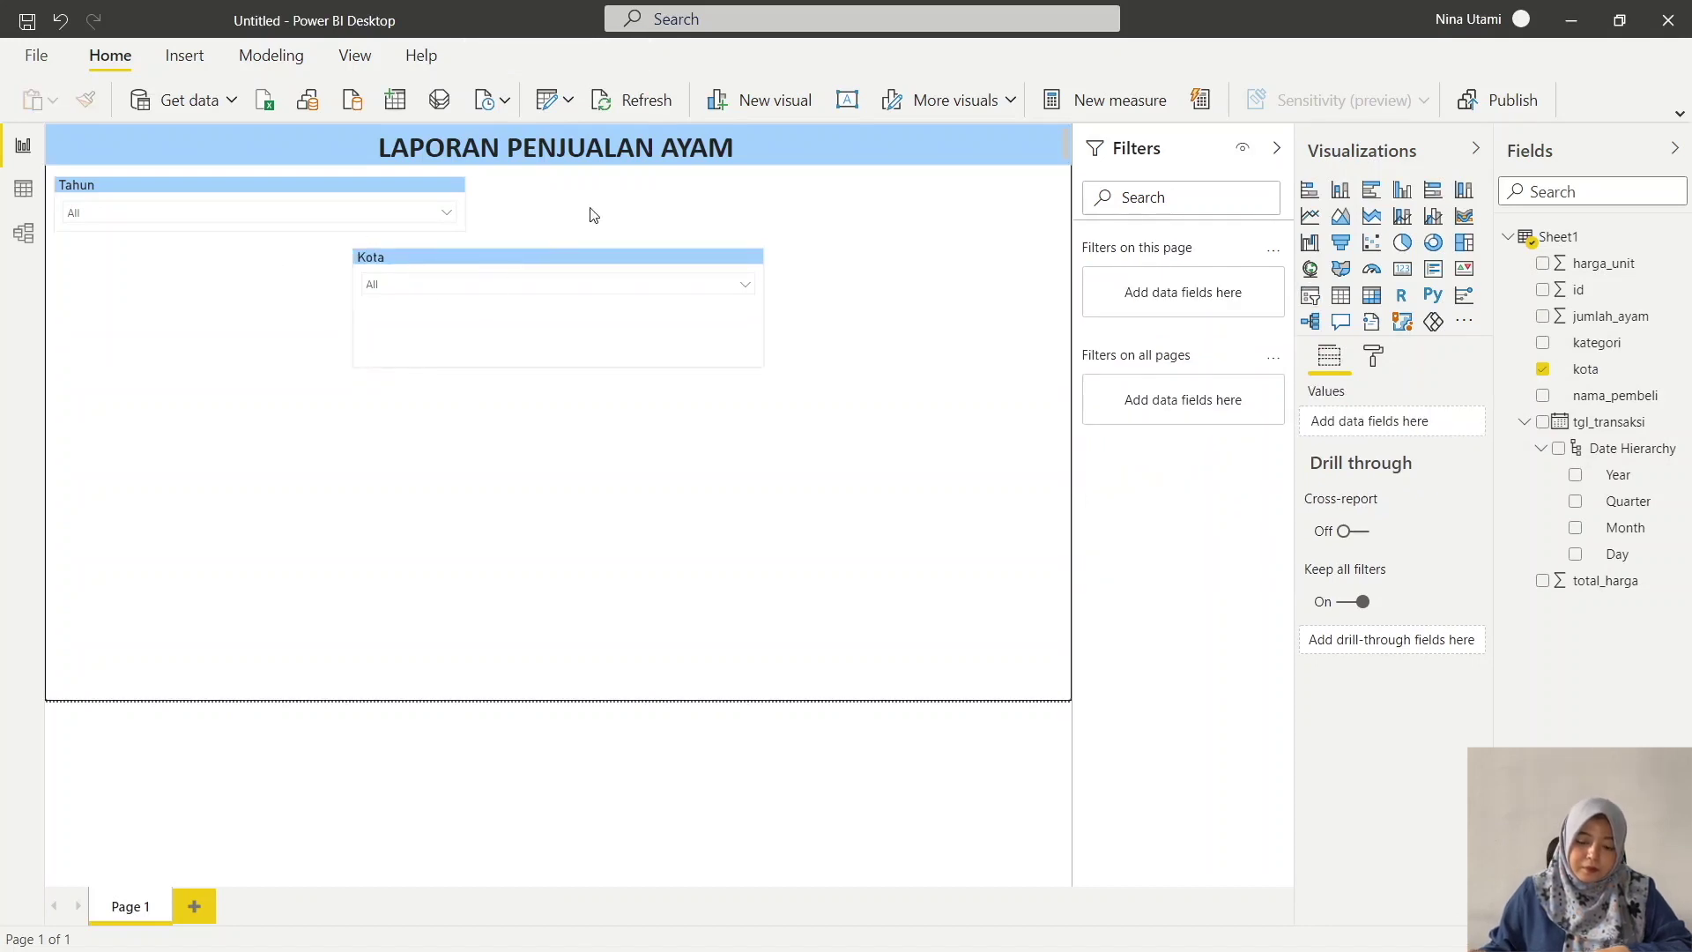
{"action": "left_click_drag", "start_coordinate": [593, 260], "coordinate": [676, 189]}
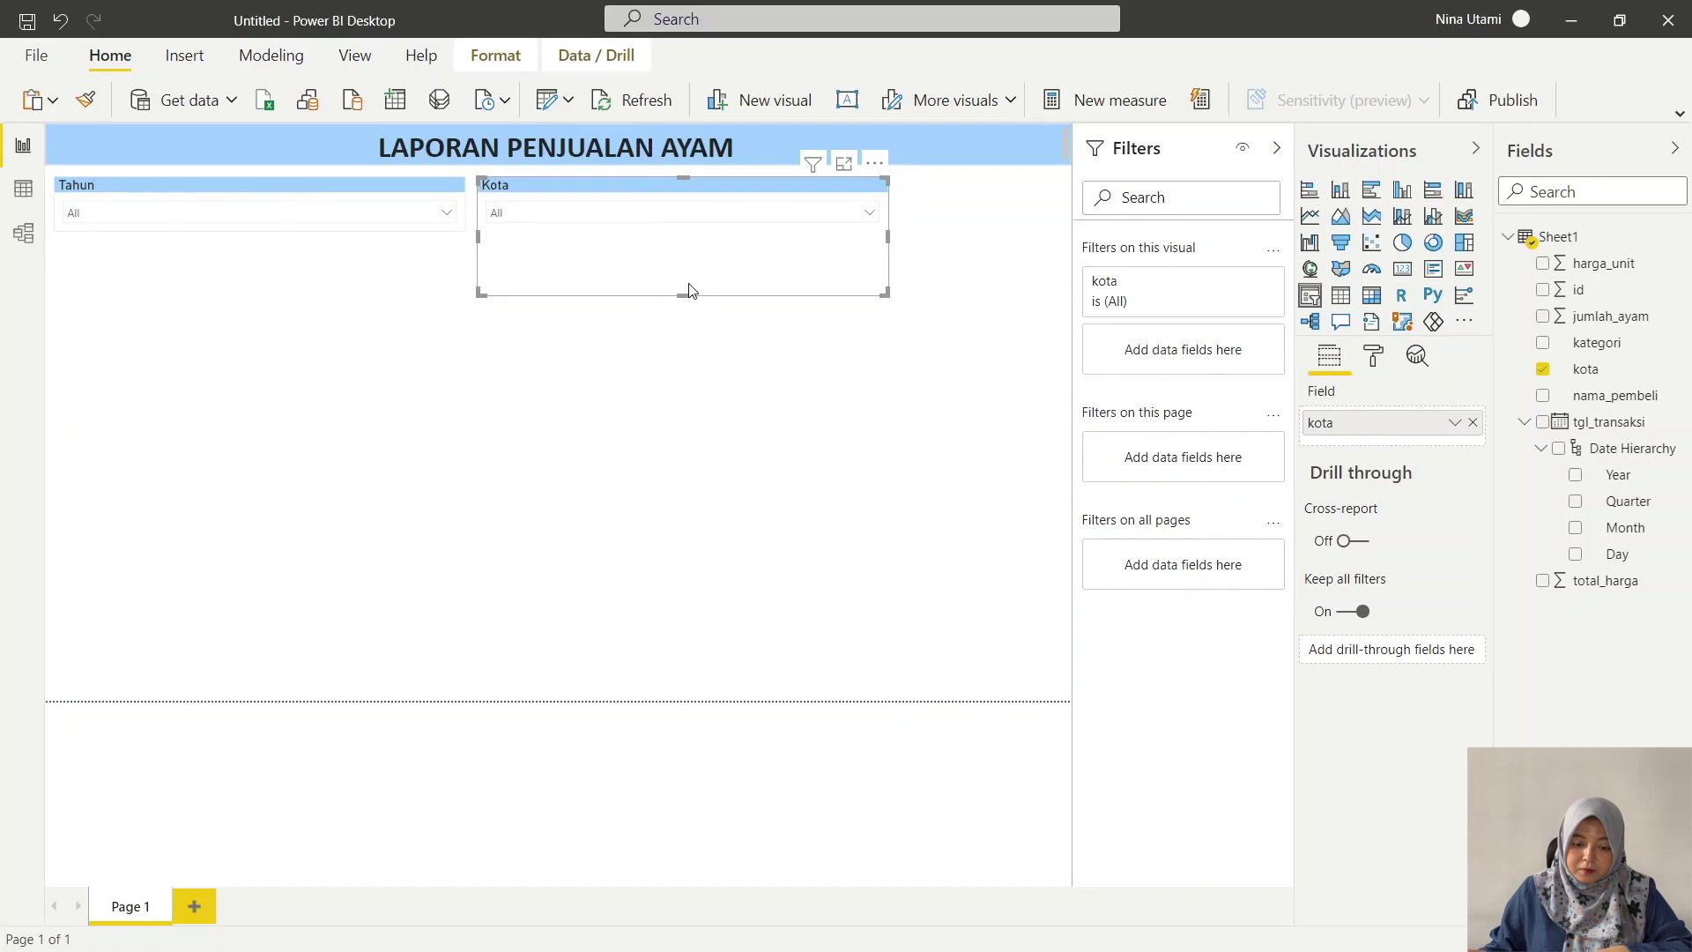
{"action": "left_click_drag", "start_coordinate": [690, 291], "coordinate": [672, 229]}
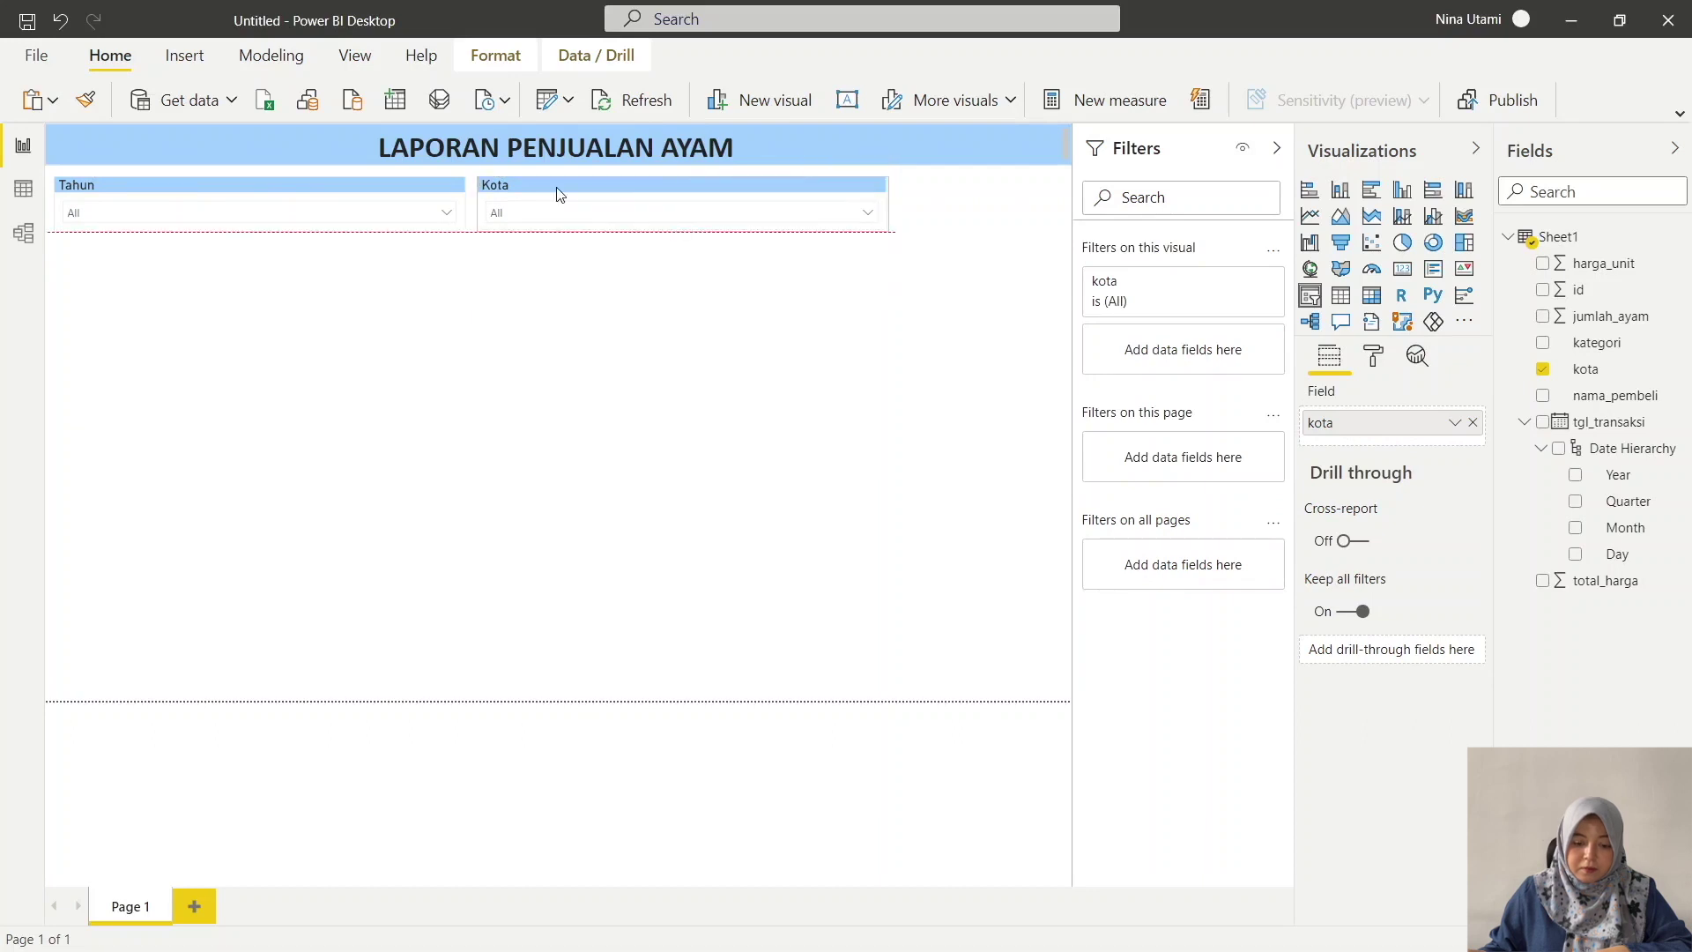
- Narrow the Tahun slicer, move the Kota slicer close beside it, and narrow Kota to roughly a third of the page width
{"action": "left_click", "coordinate": [464, 206]}
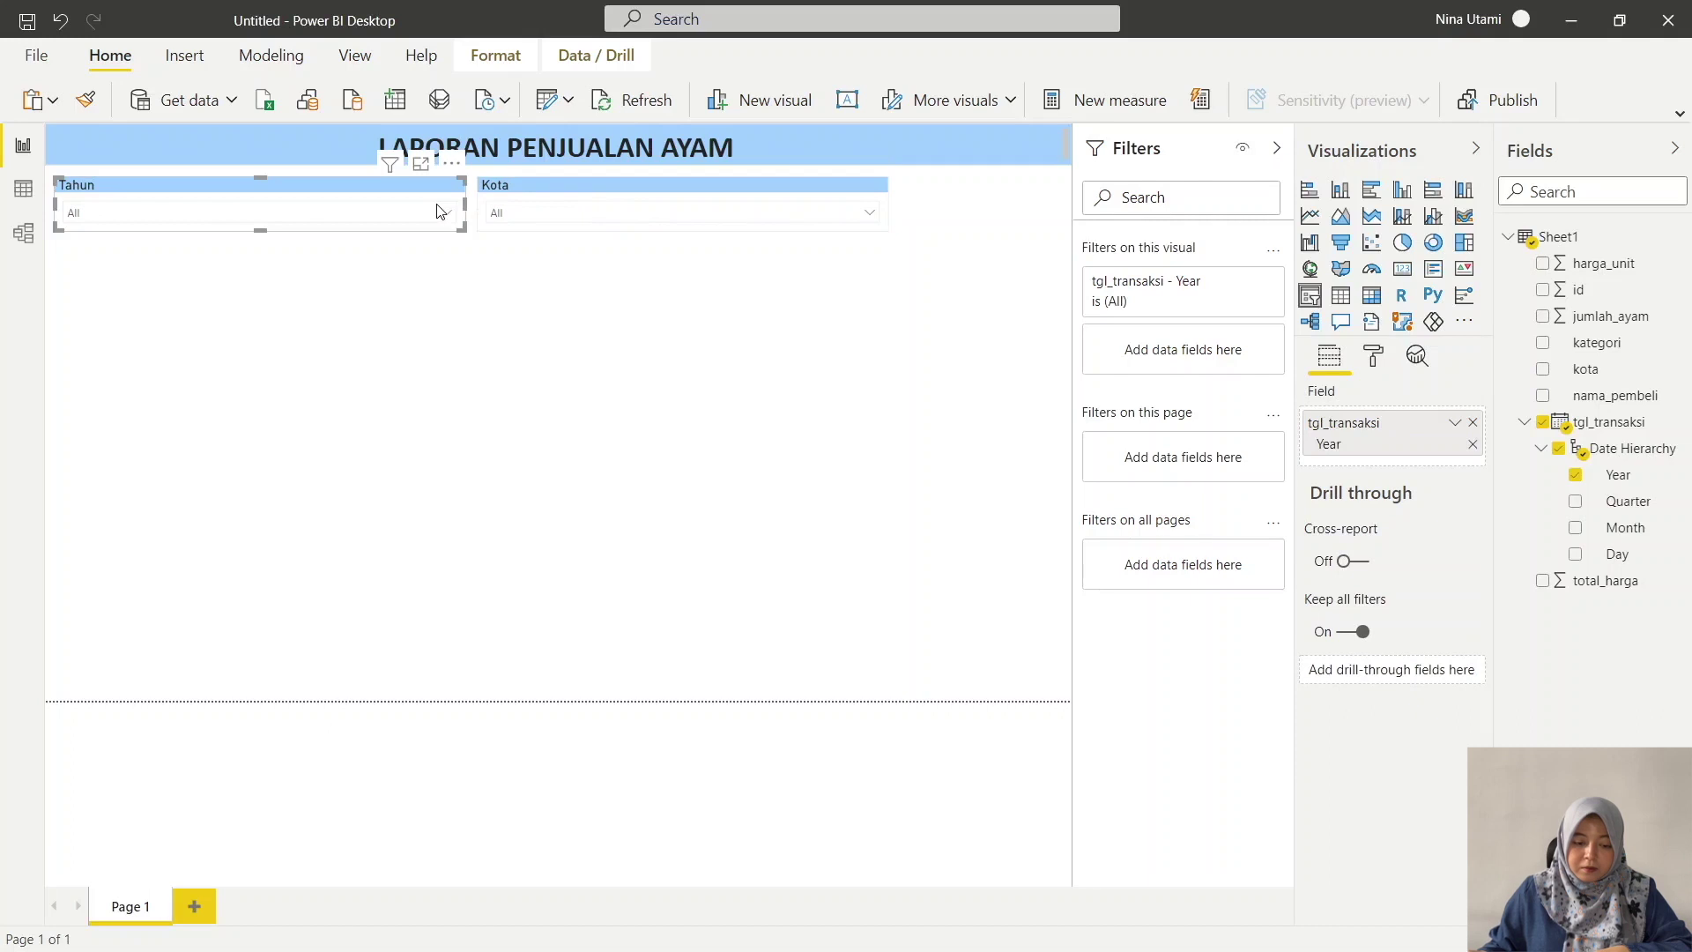
{"action": "left_click_drag", "start_coordinate": [463, 210], "coordinate": [333, 208]}
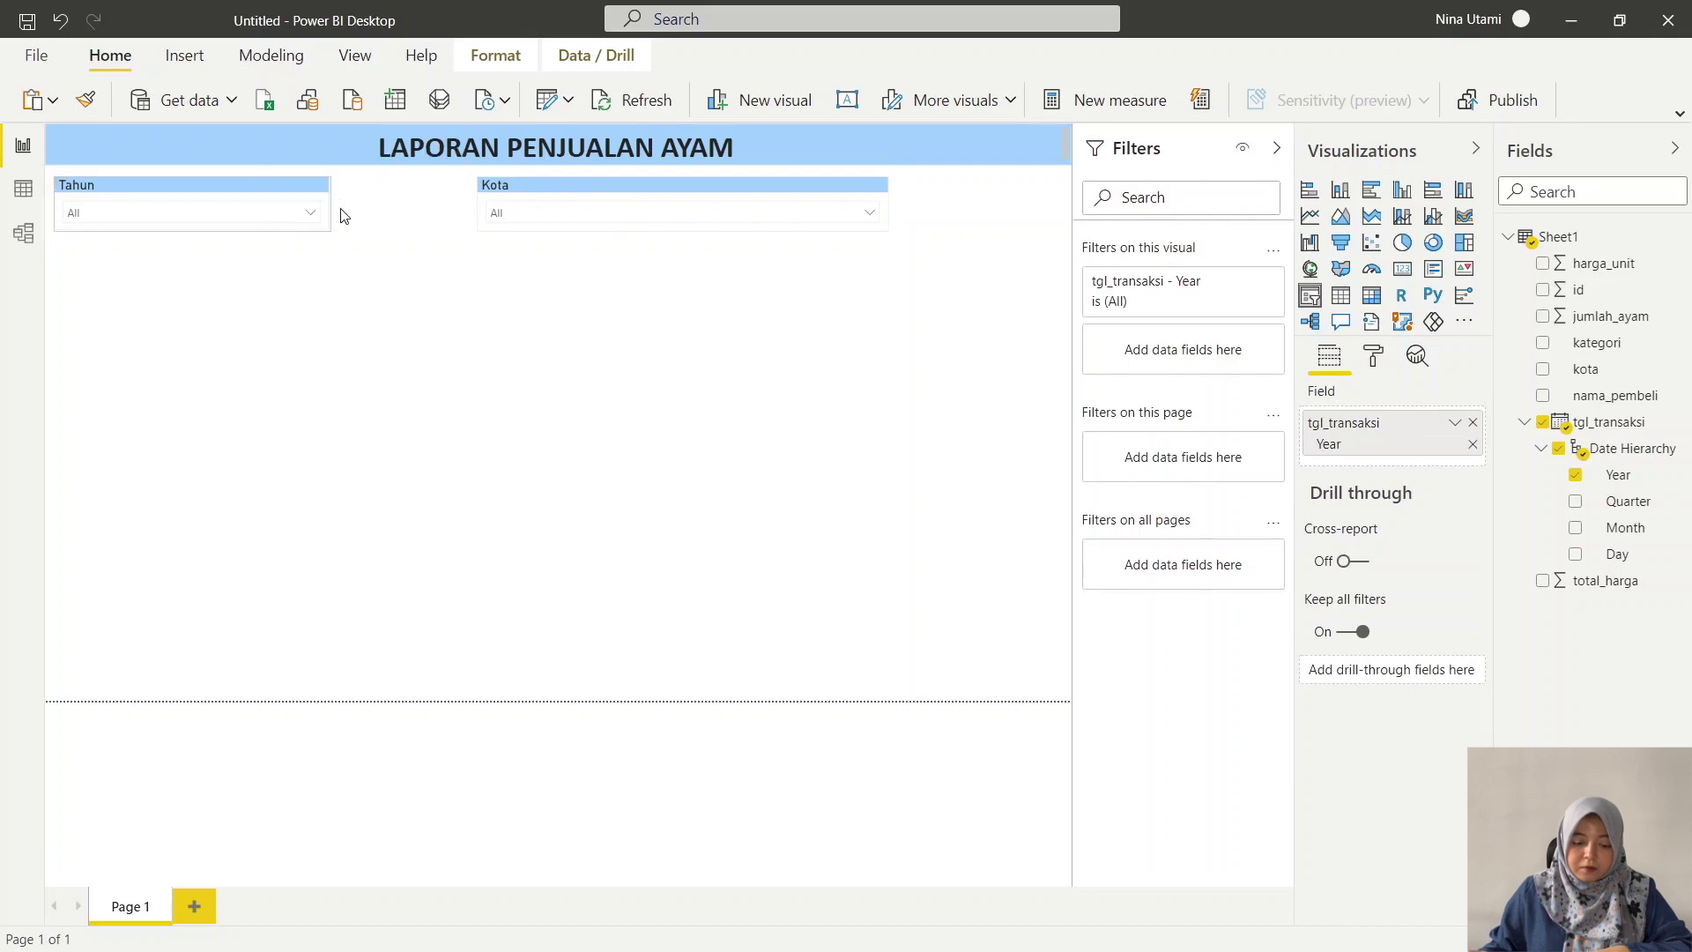
{"action": "left_click_drag", "start_coordinate": [343, 216], "coordinate": [357, 216]}
{"action": "left_click_drag", "start_coordinate": [530, 183], "coordinate": [435, 182]}
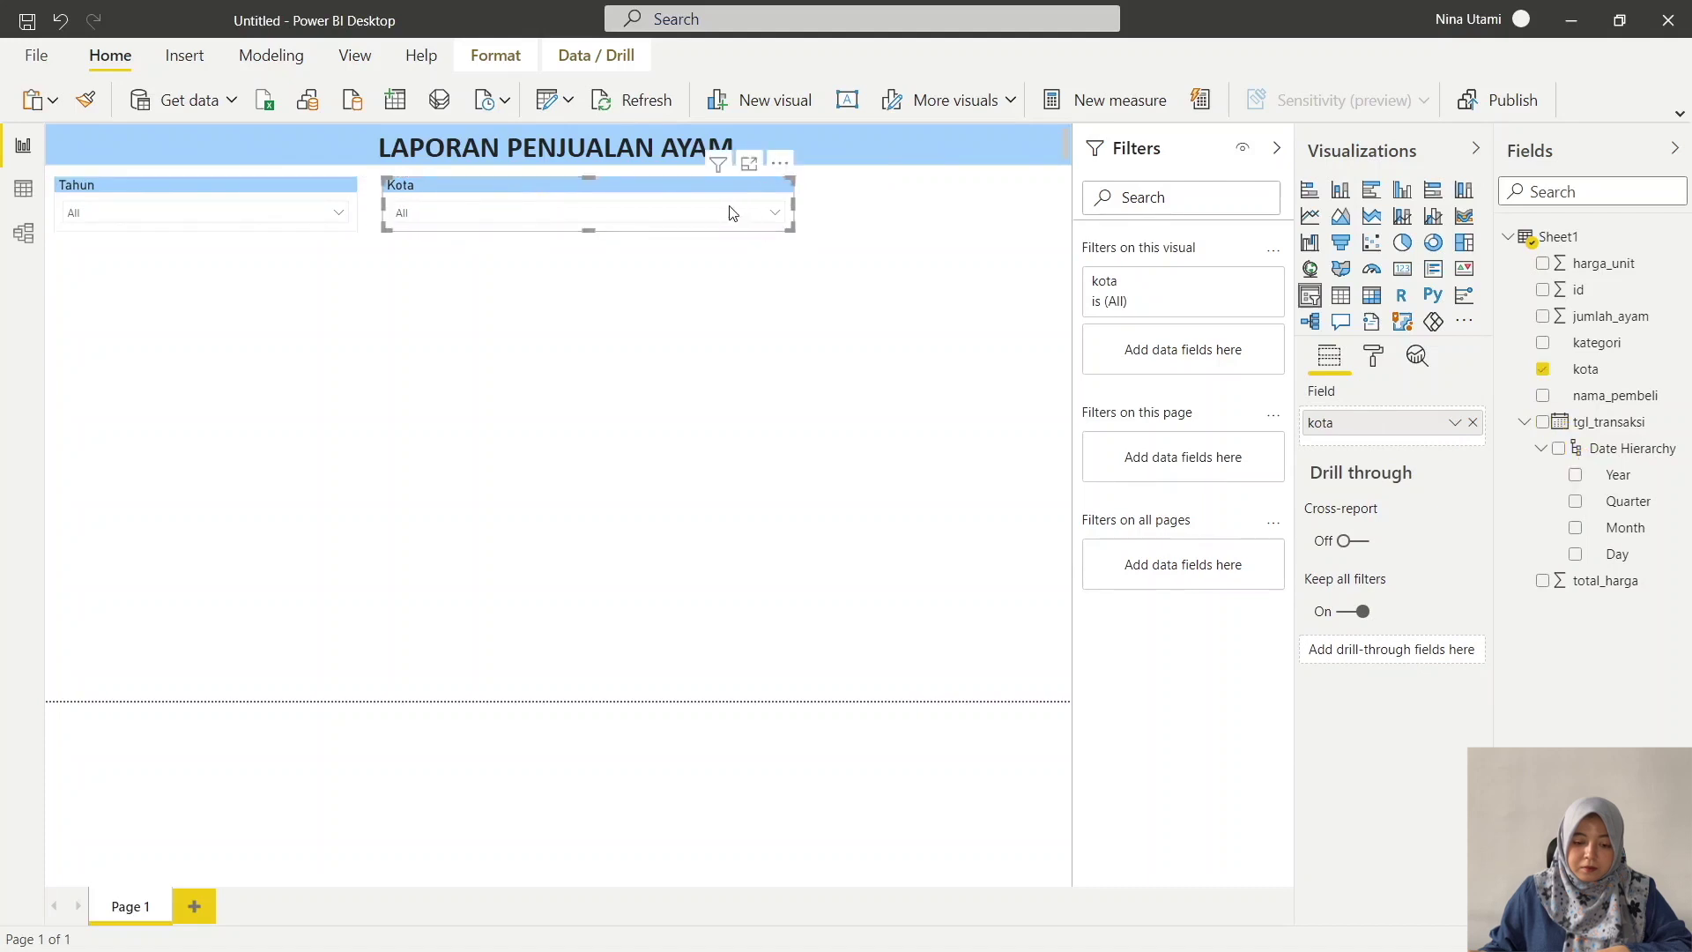
{"action": "left_click", "coordinate": [808, 329]}
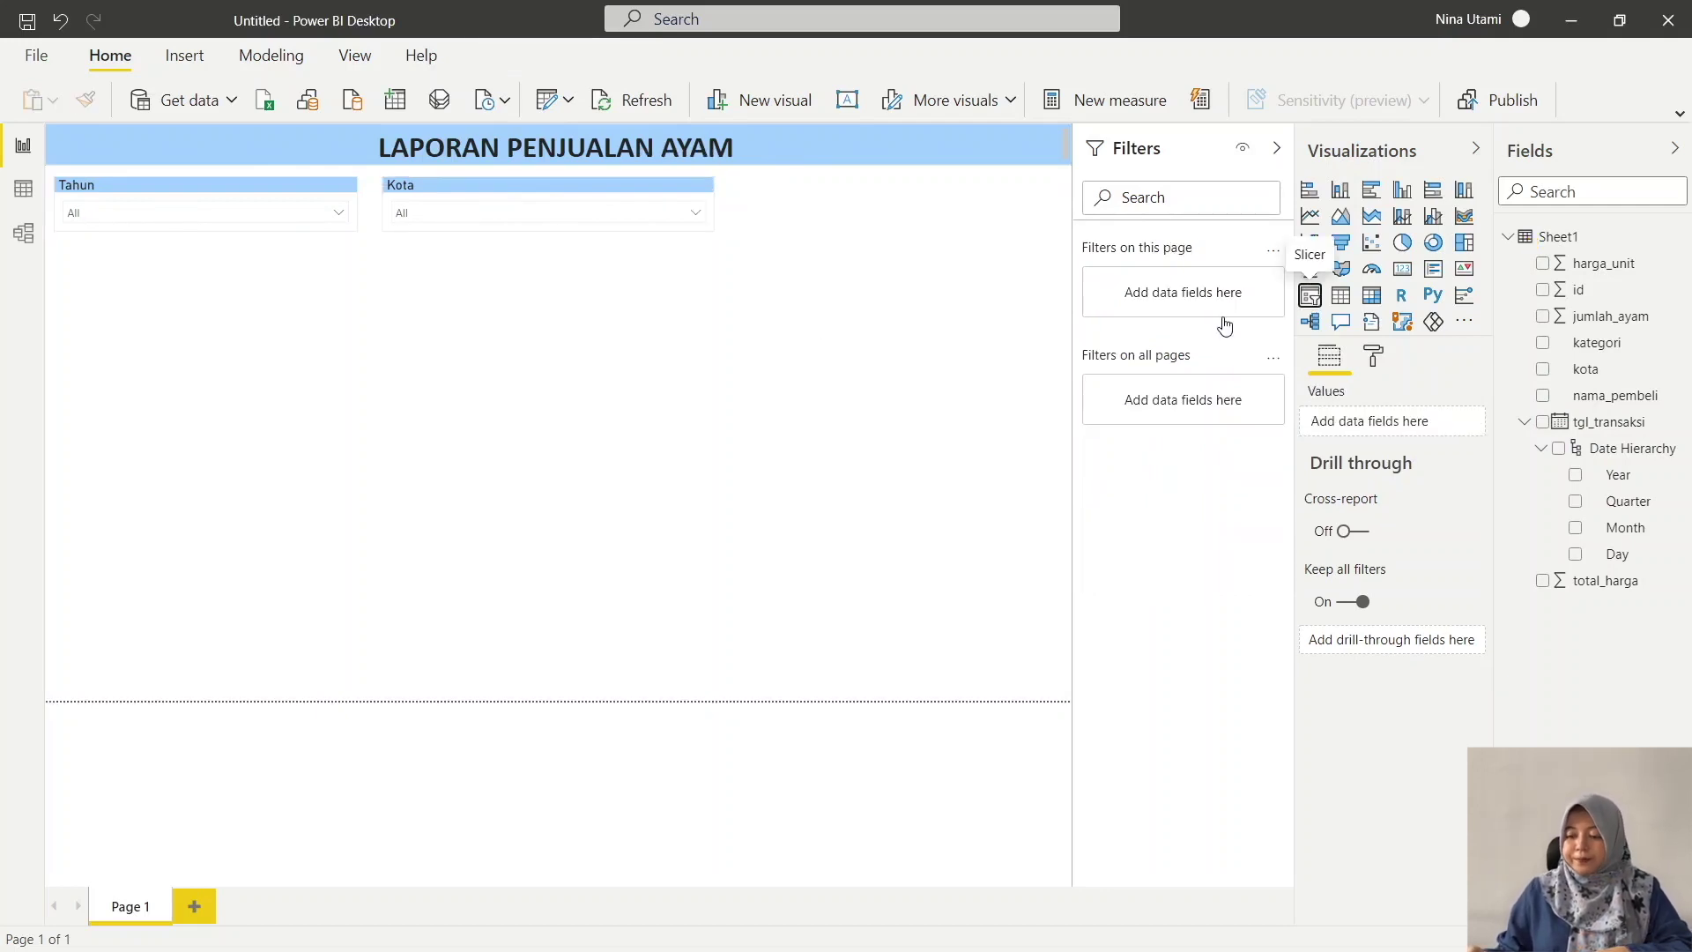
- Add a third slicer for the kategori field and display it as a dropdown
{"action": "left_click", "coordinate": [1312, 298]}
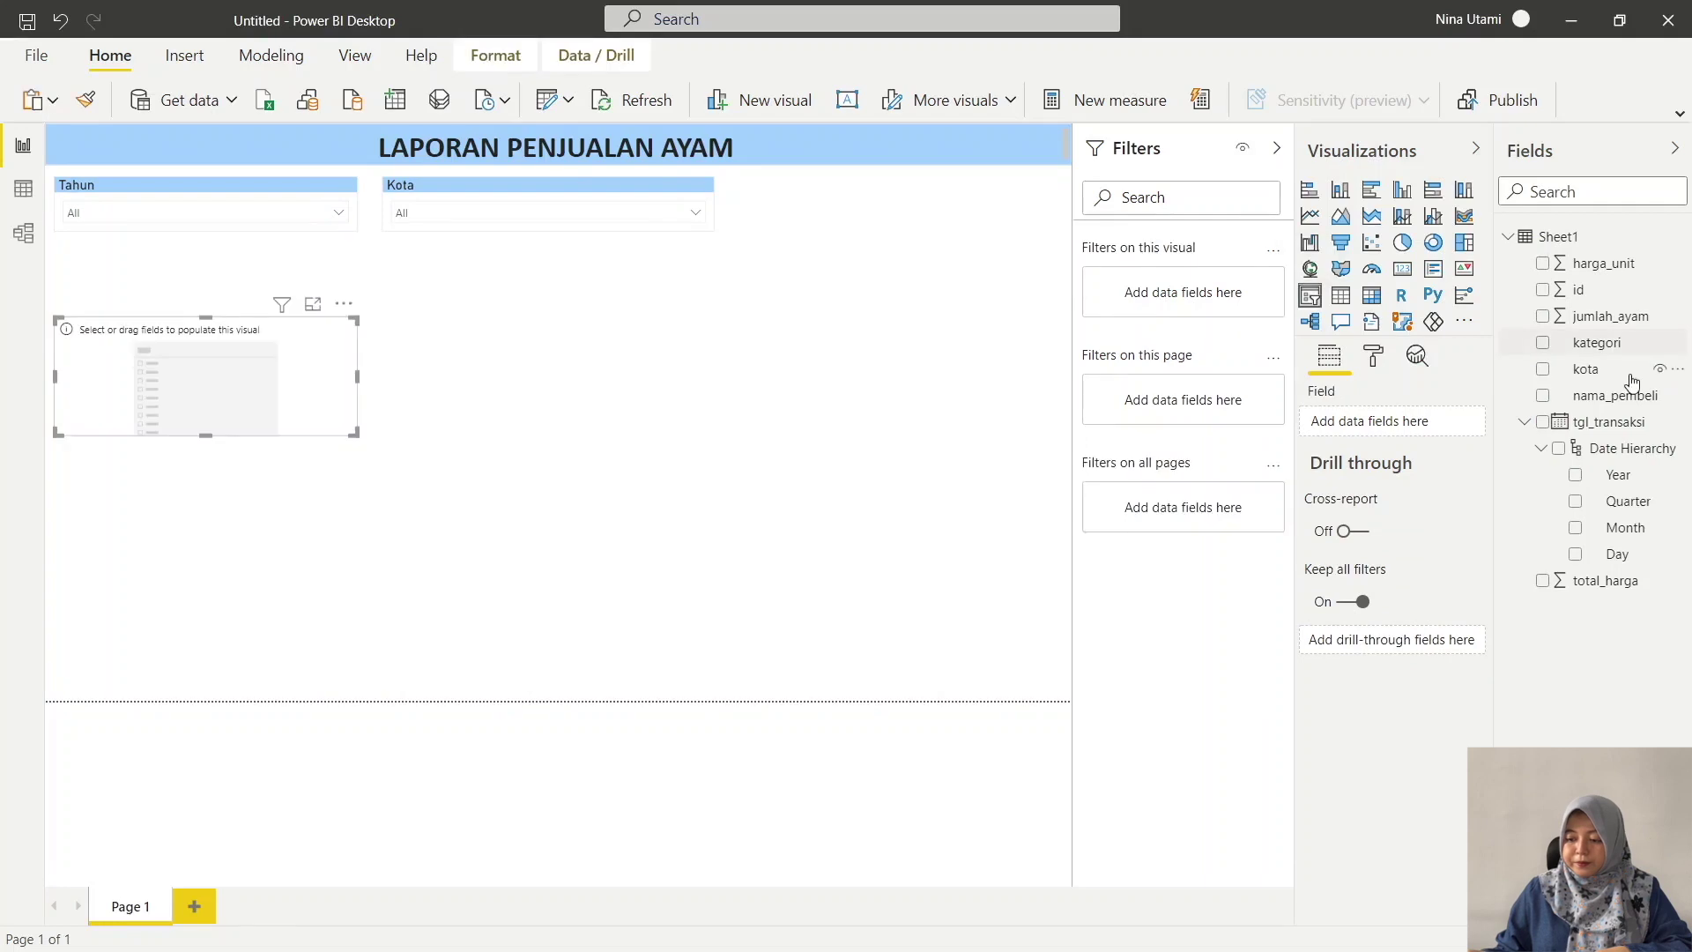
{"action": "left_click", "coordinate": [1542, 343]}
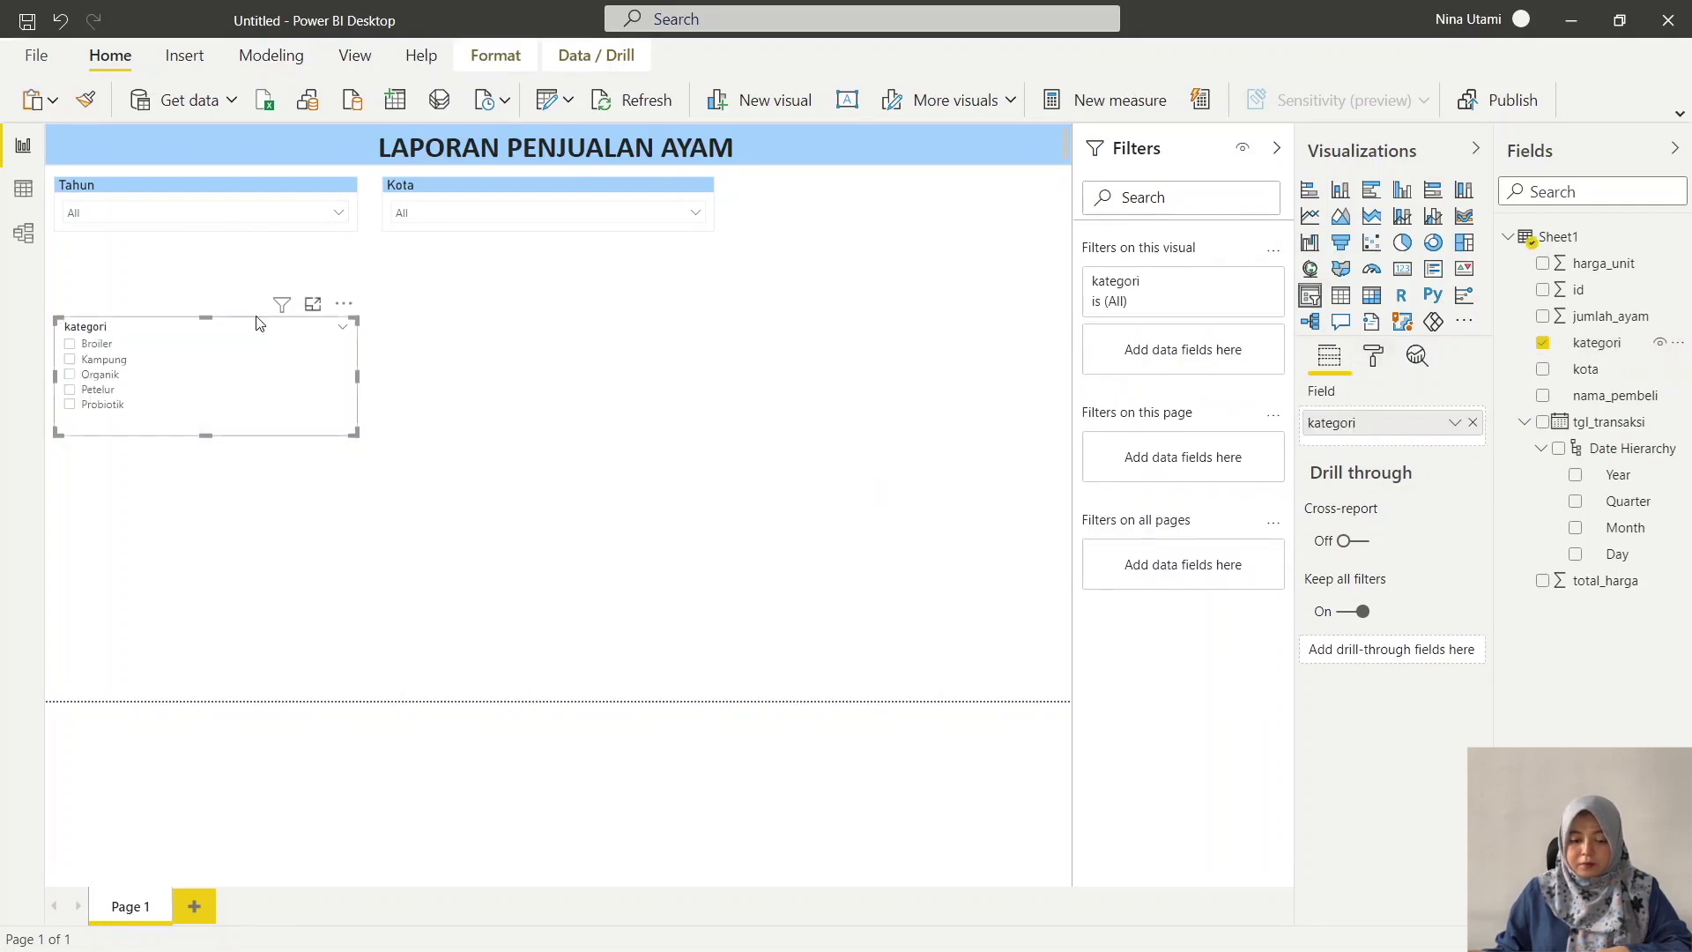
{"action": "left_click", "coordinate": [343, 330]}
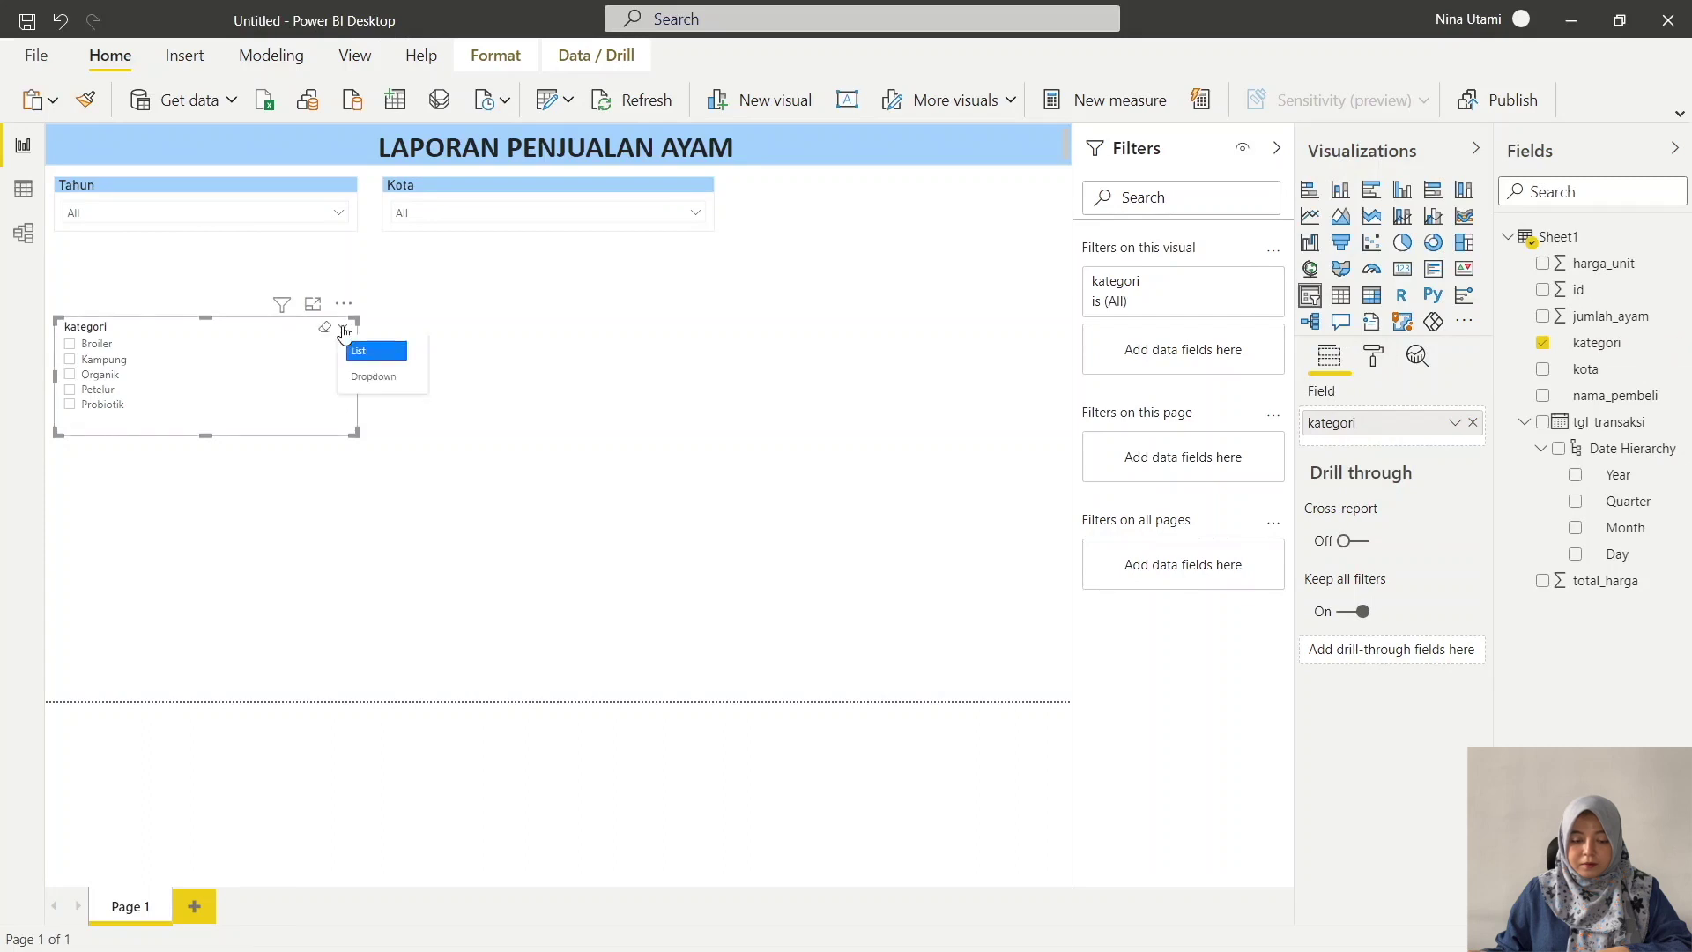
{"action": "left_click", "coordinate": [374, 377]}
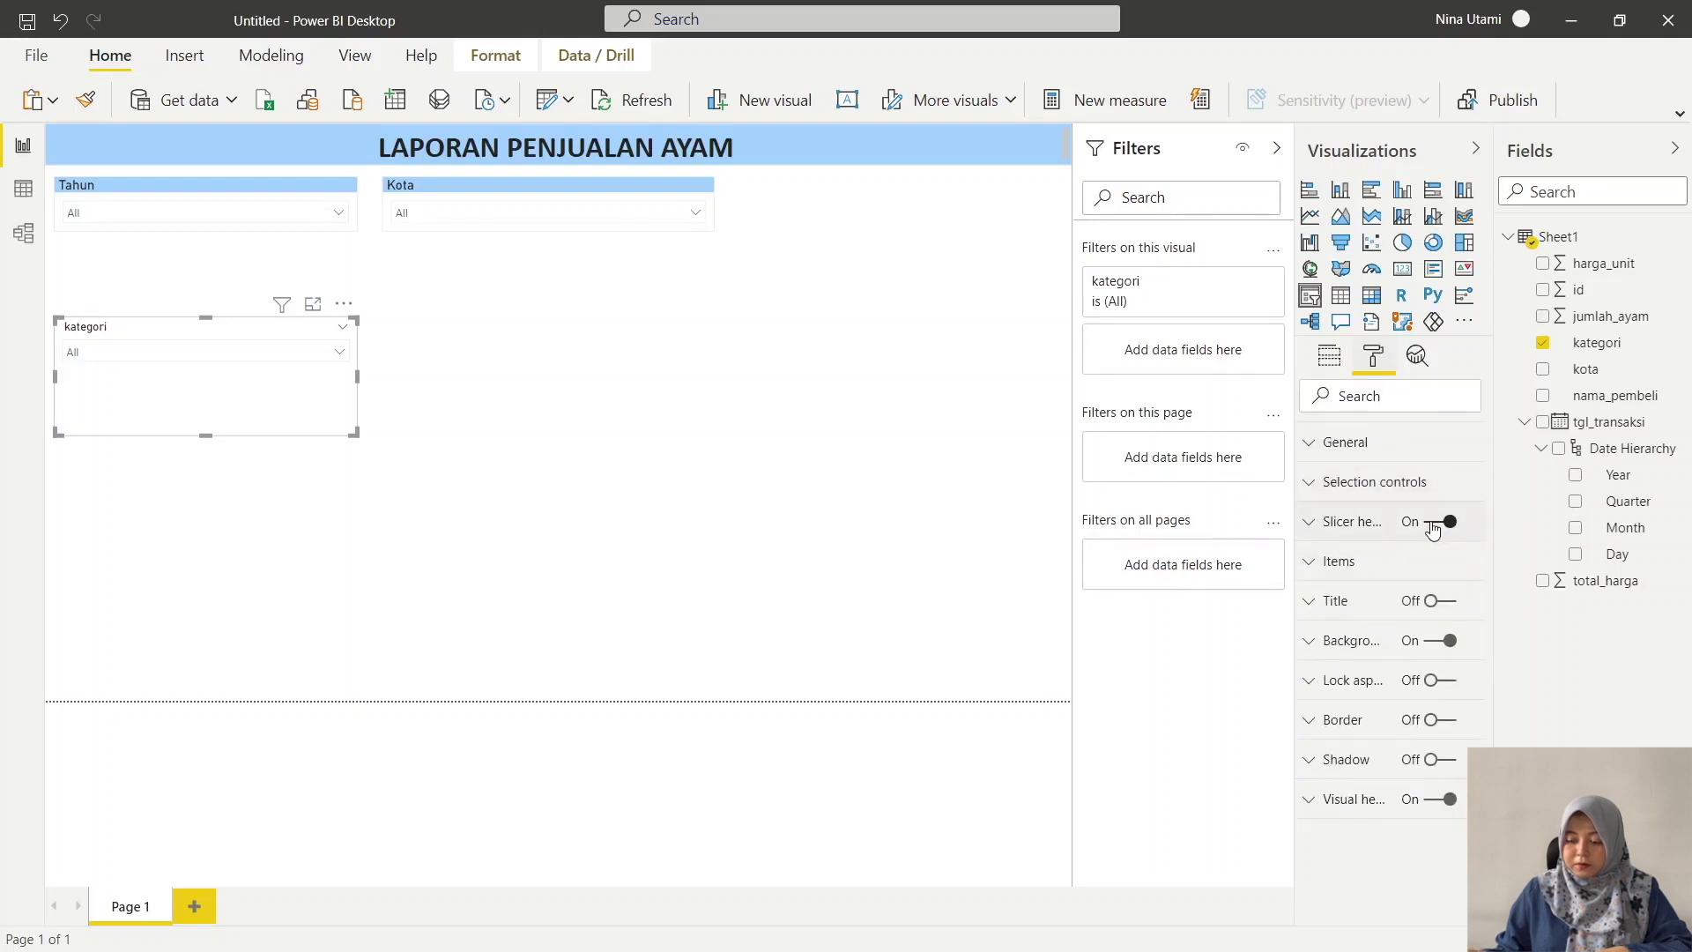
- Turn off the kategori slicer's header and show the title text Kategori instead
{"action": "left_click", "coordinate": [1431, 526]}
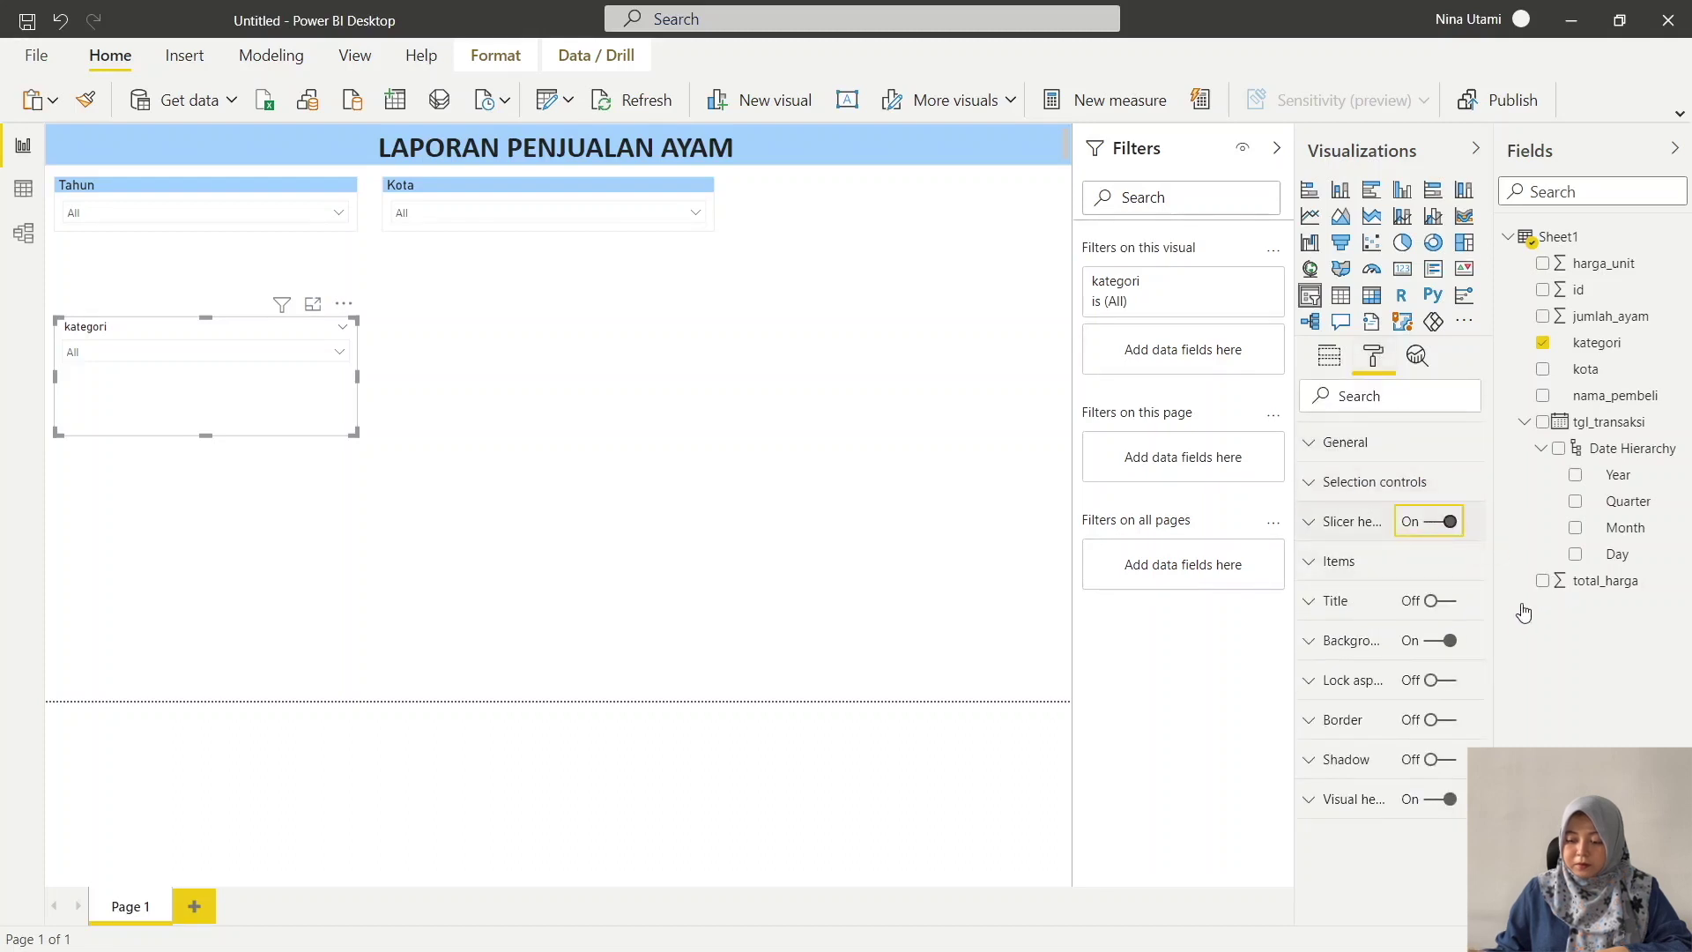
{"action": "left_click", "coordinate": [1431, 601]}
{"action": "left_click", "coordinate": [1372, 608]}
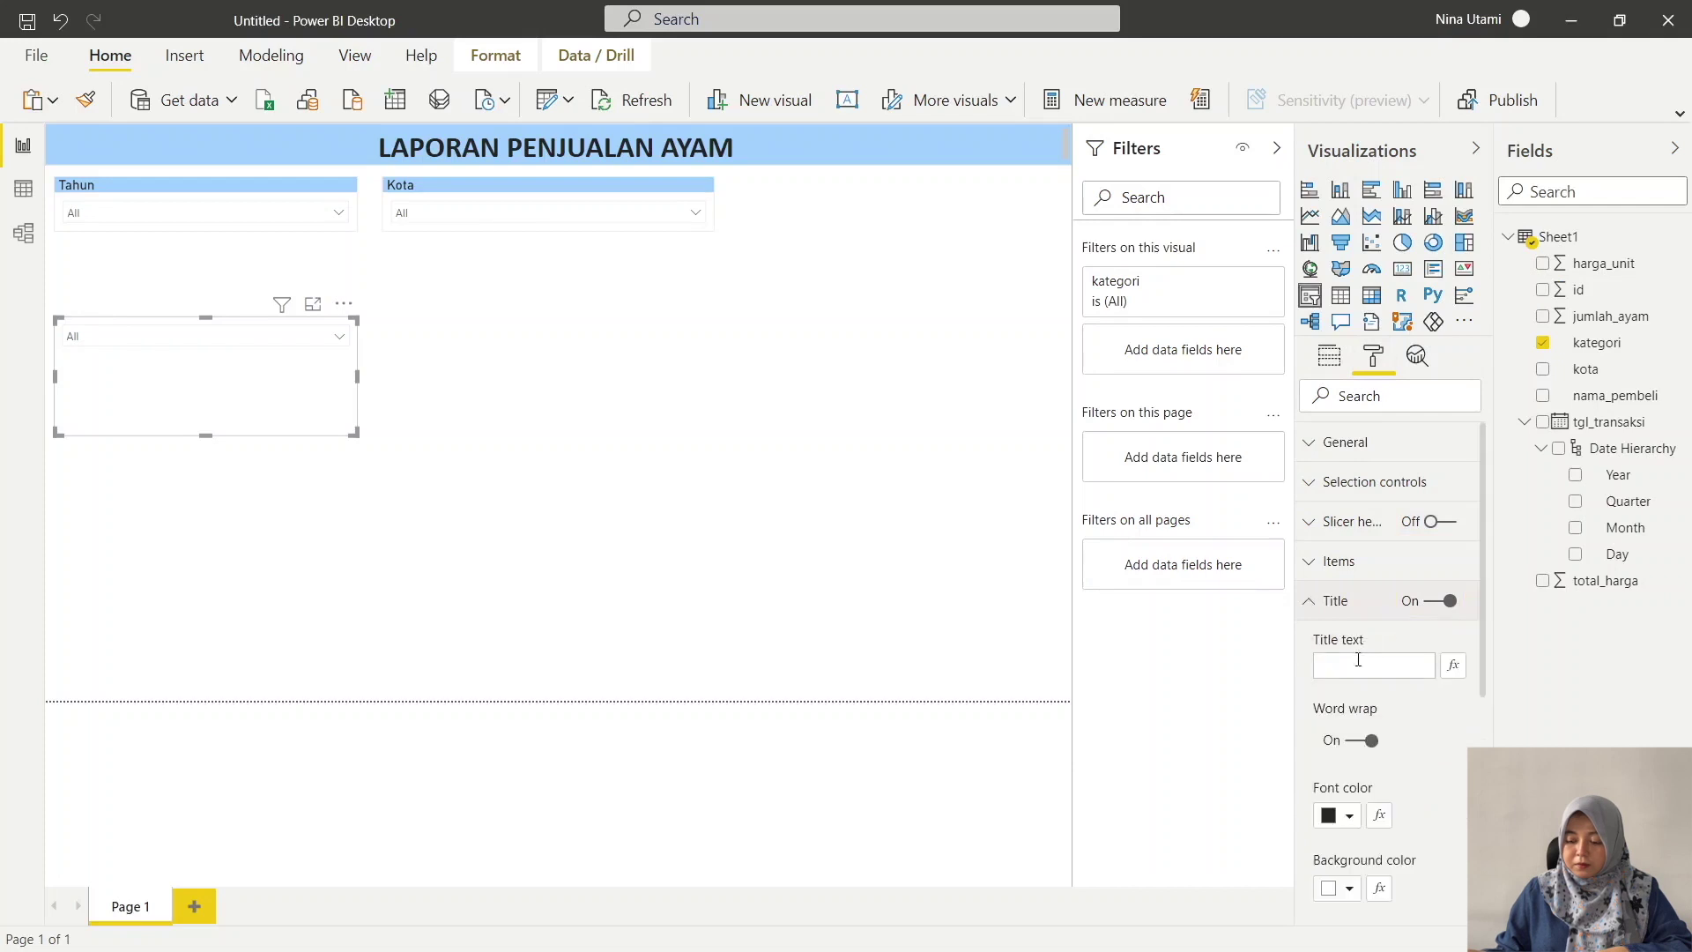
{"action": "left_click", "coordinate": [1358, 660]}
{"action": "type", "text": "Kat"}
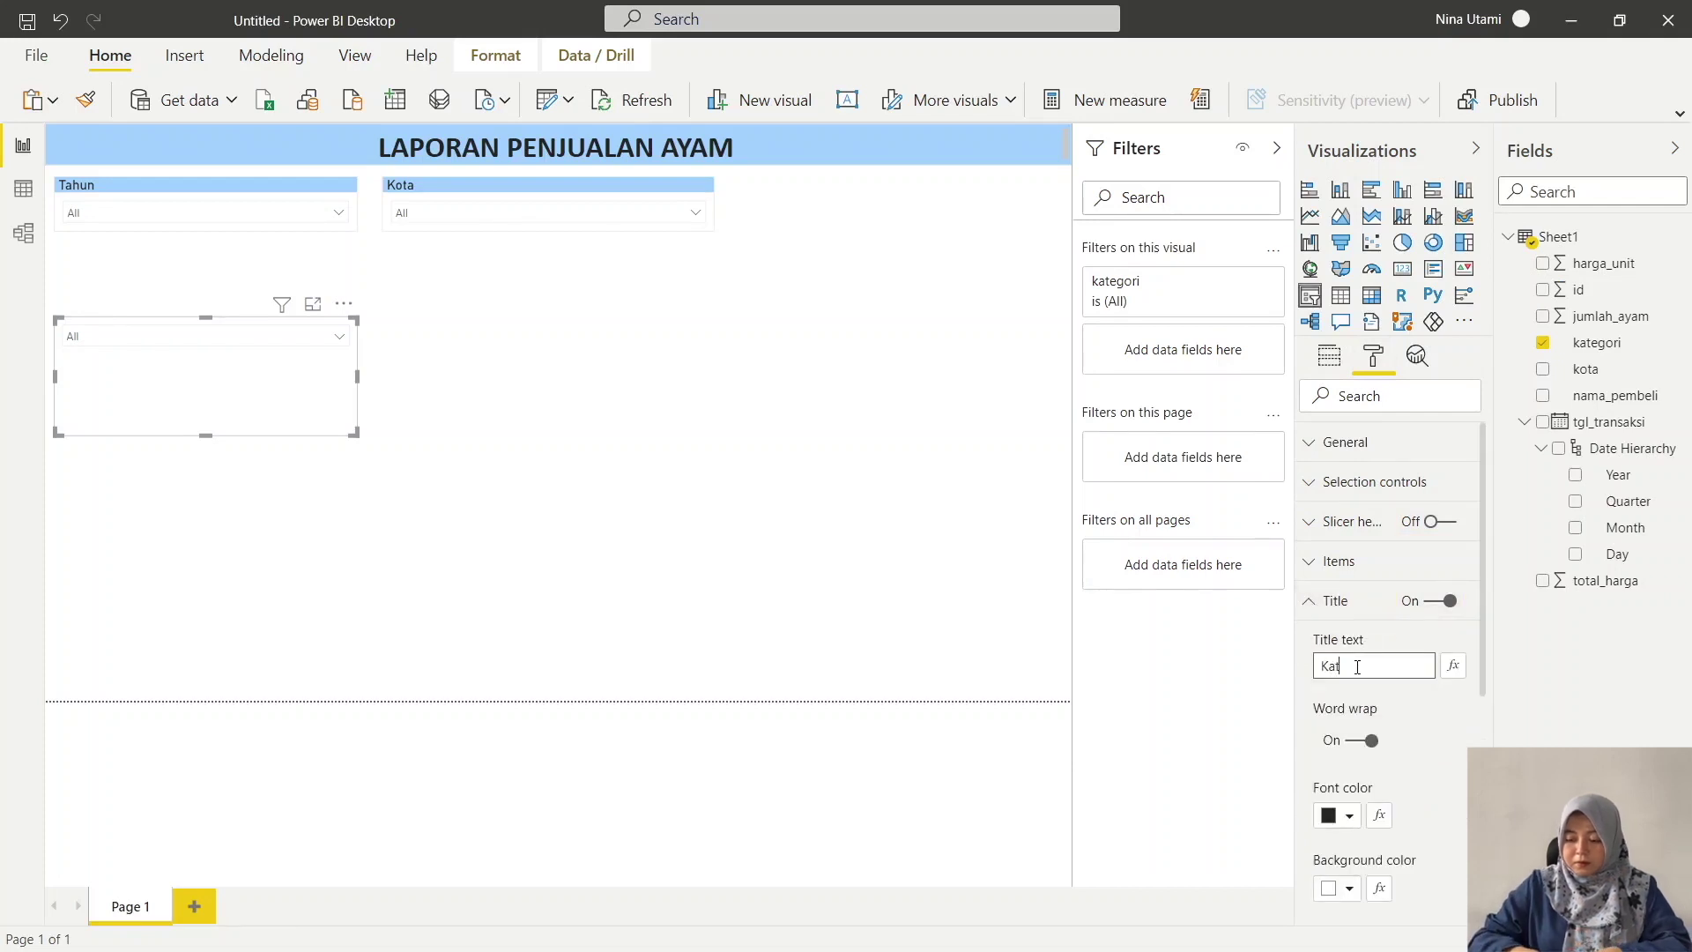
{"action": "type", "text": "egori"}
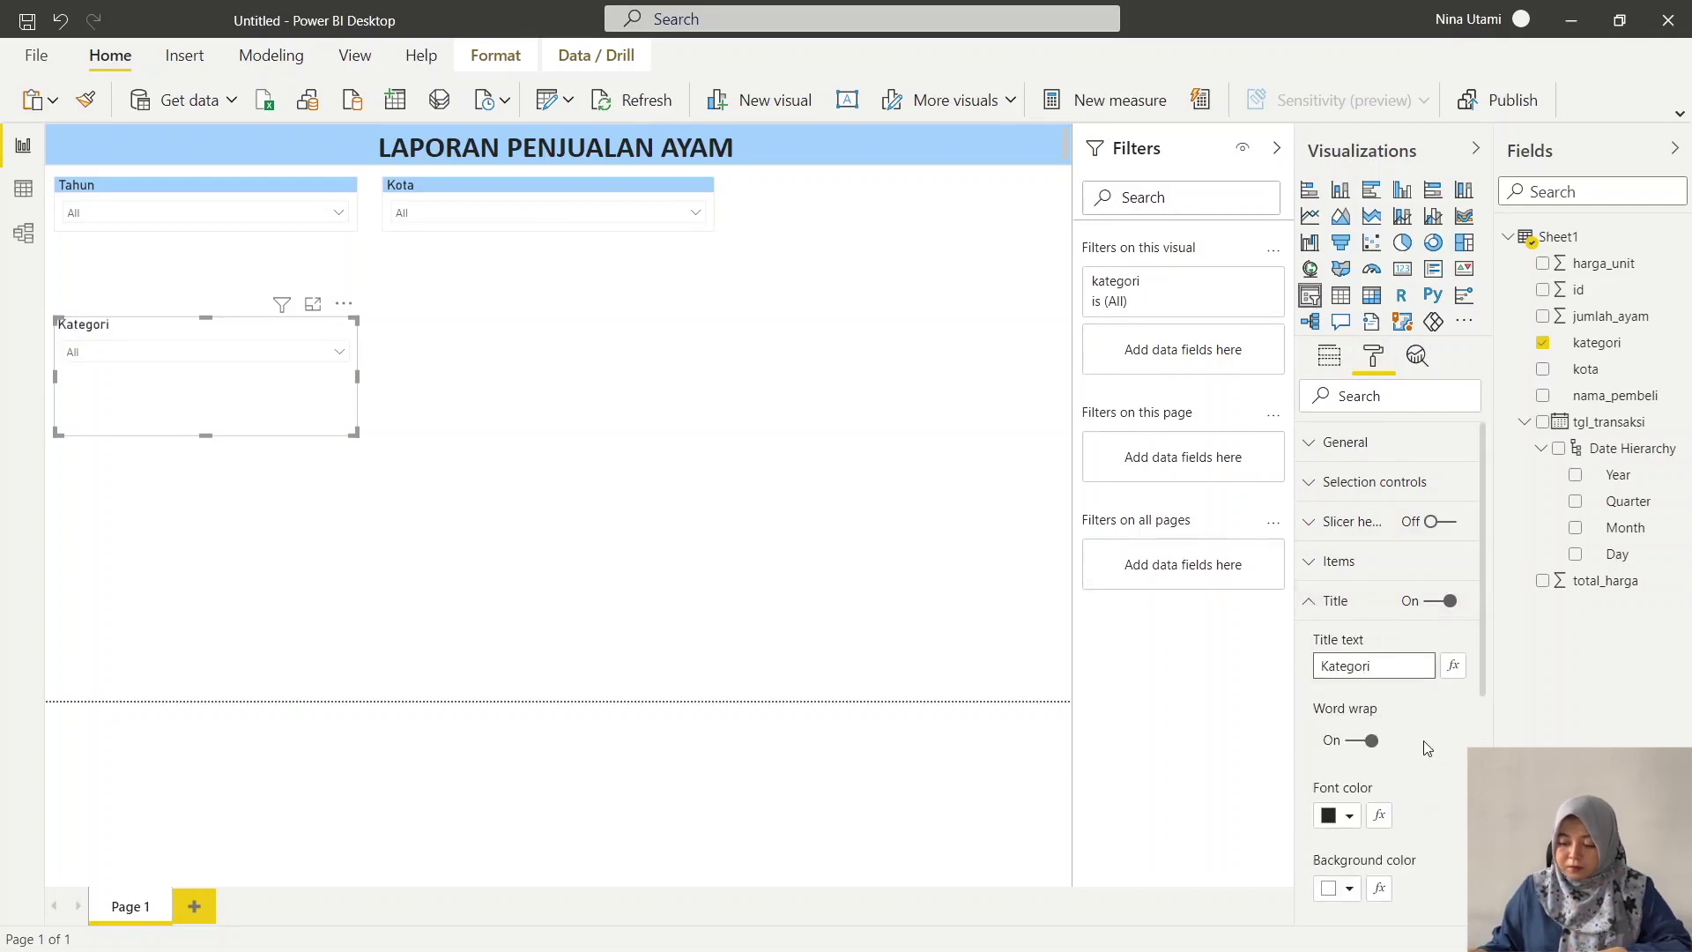
- Give the Kategori slicer's title a light blue background and add a light grey border around the slicer
{"action": "scroll", "coordinate": [1414, 731], "scroll_direction": "down", "scroll_amount": 1}
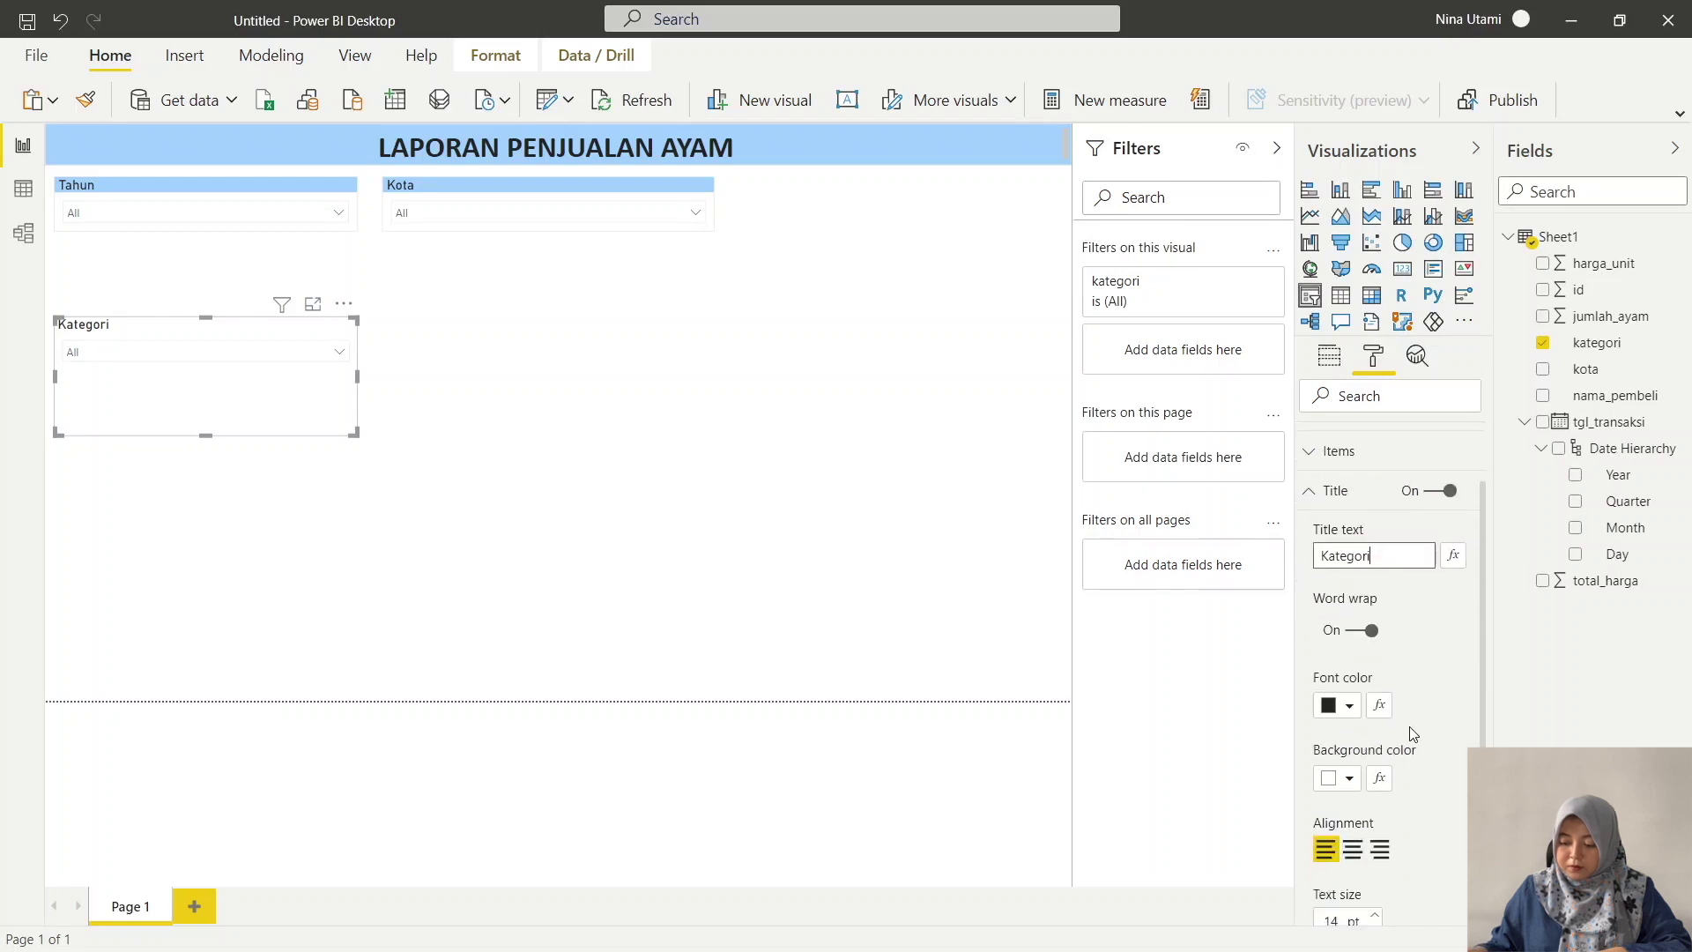
{"action": "left_click", "coordinate": [1349, 779]}
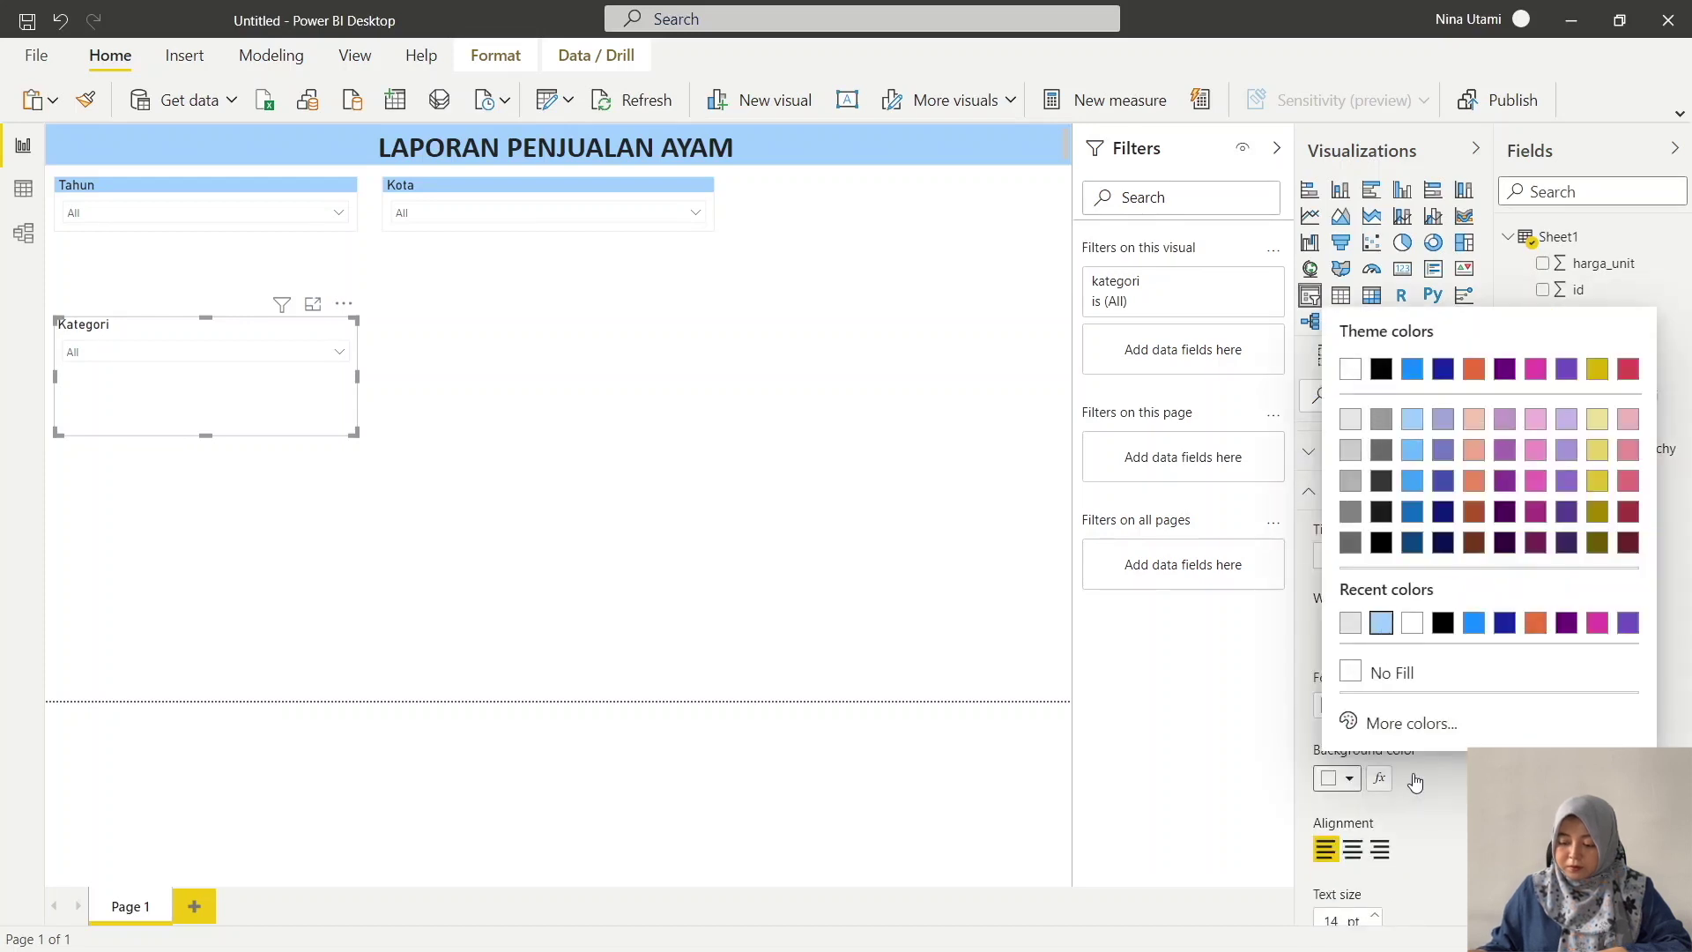
{"action": "left_click", "coordinate": [1381, 622]}
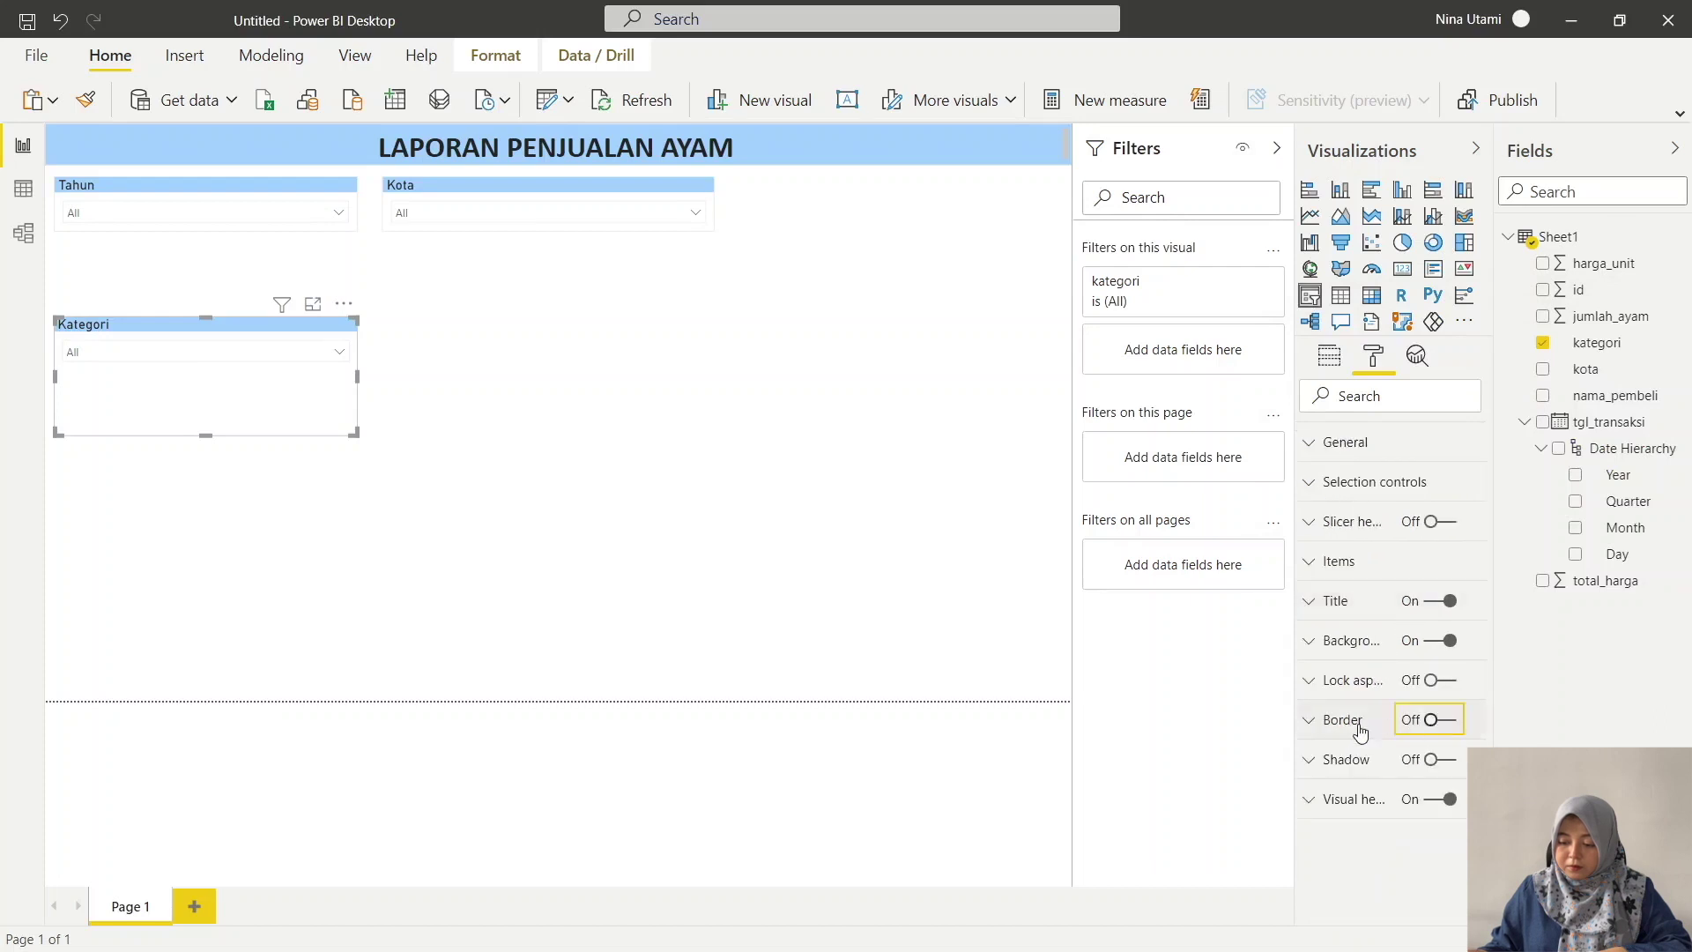
{"action": "left_click", "coordinate": [1360, 732]}
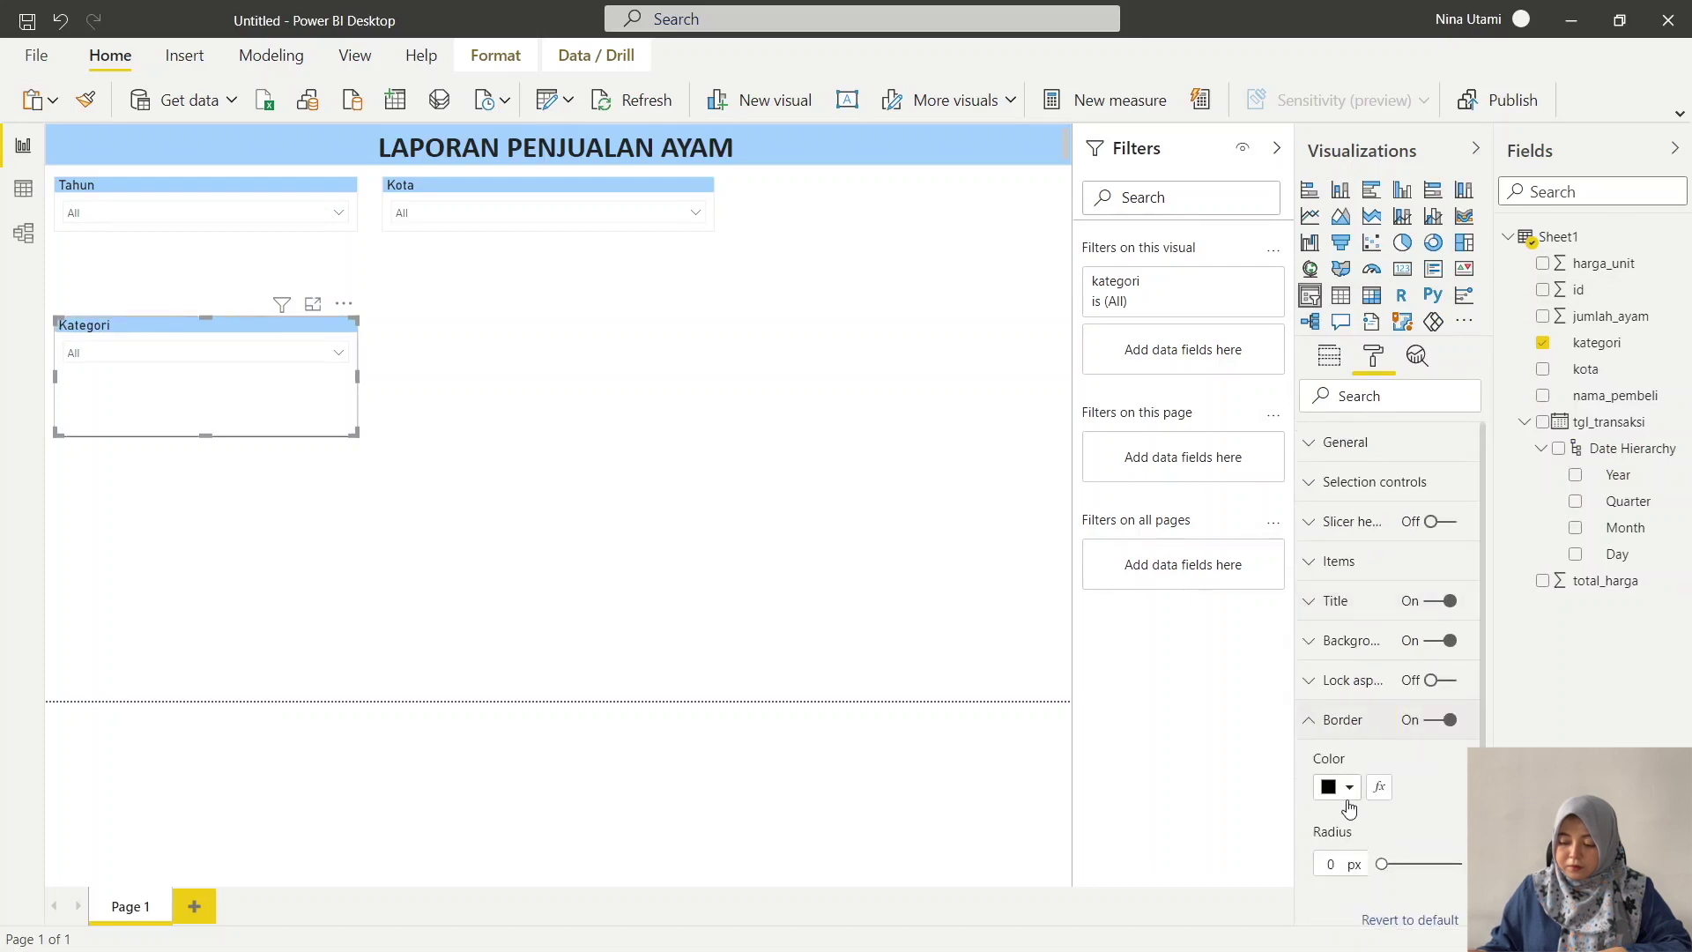
{"action": "left_click", "coordinate": [1348, 787]}
{"action": "left_click", "coordinate": [1342, 485]}
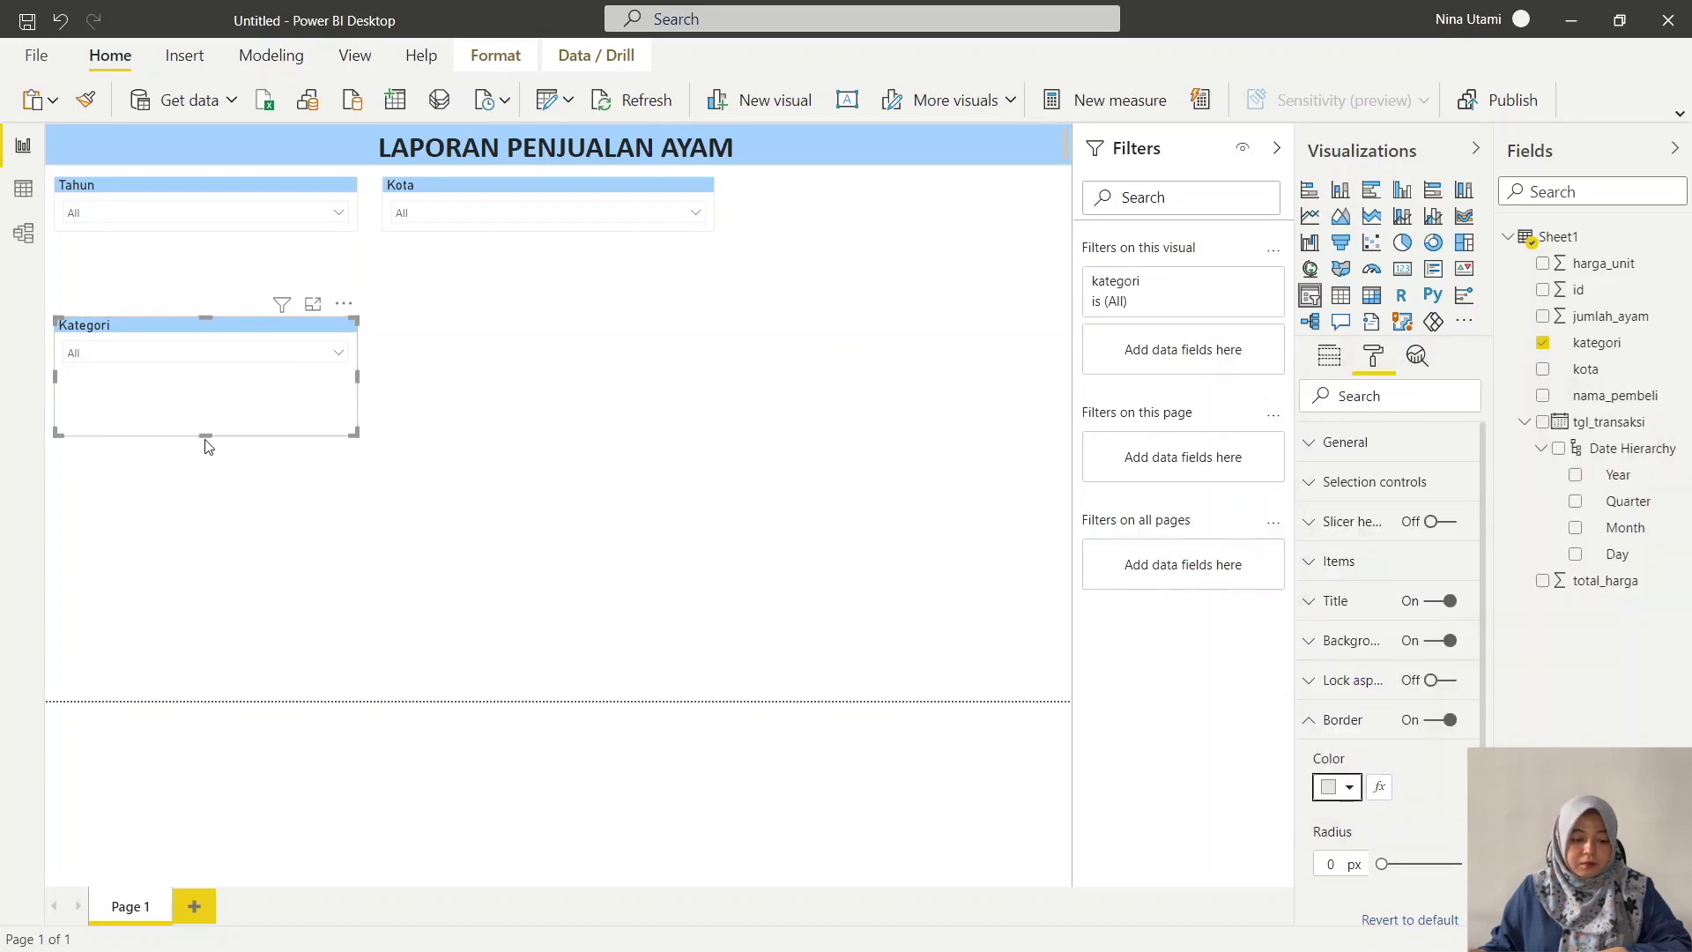
- Move the Kategori slicer beside the Kota slicer, aligned with its upper edge, and shorten it to the same height
{"action": "left_click", "coordinate": [205, 443]}
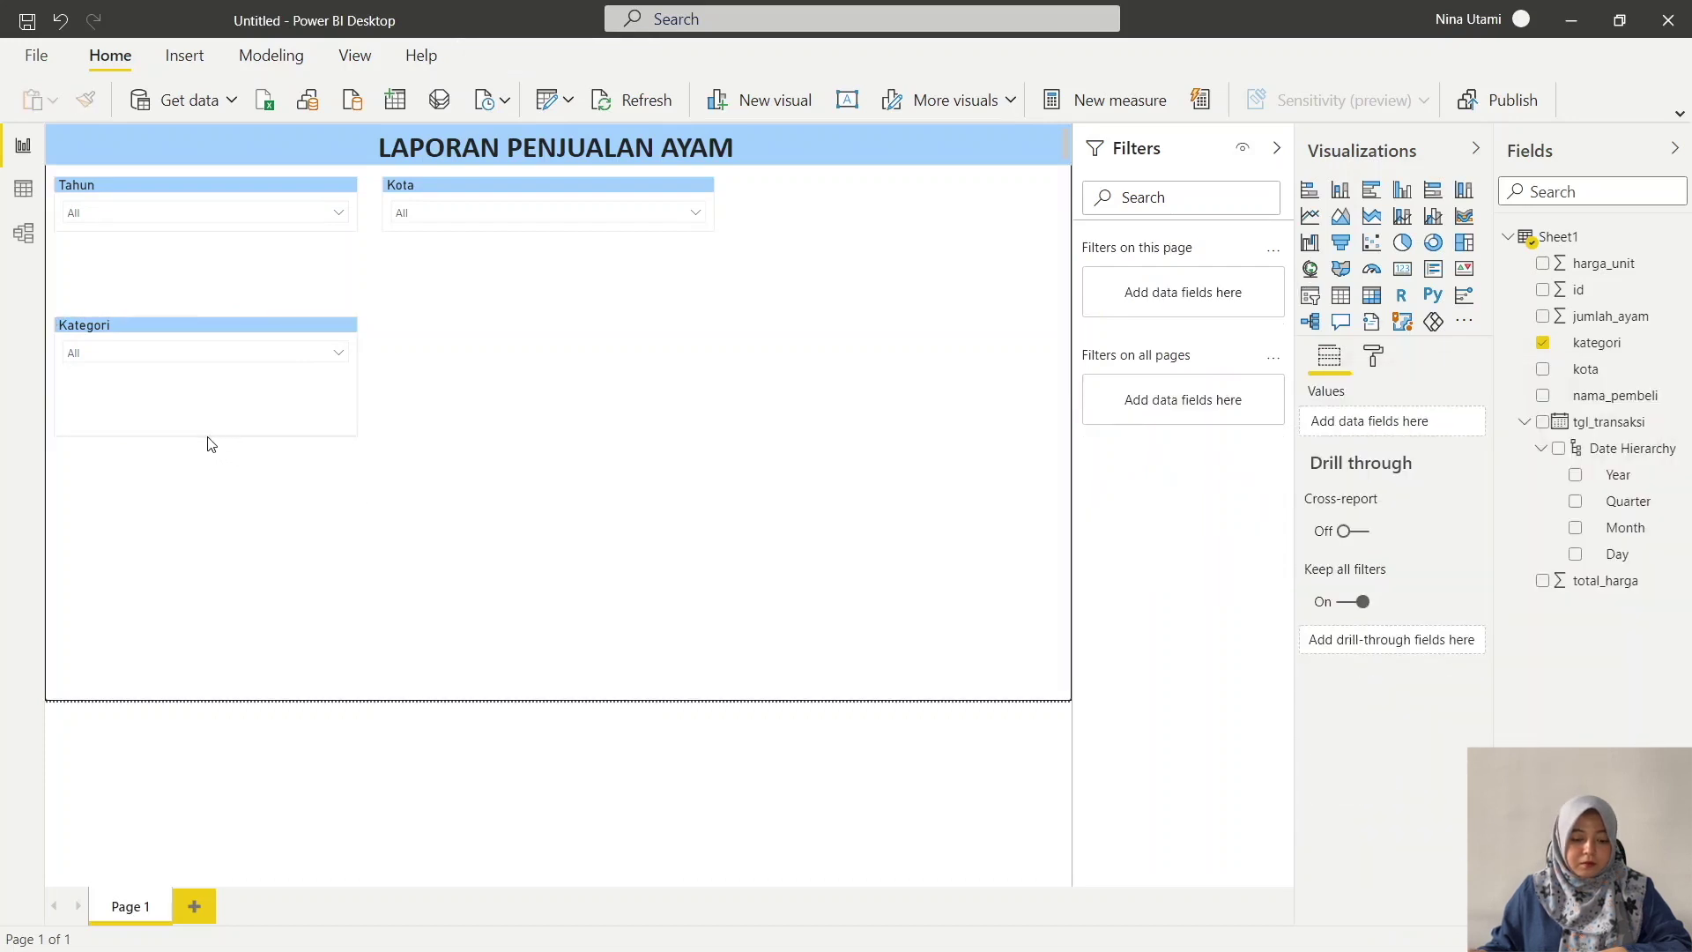
{"action": "left_click", "coordinate": [238, 399]}
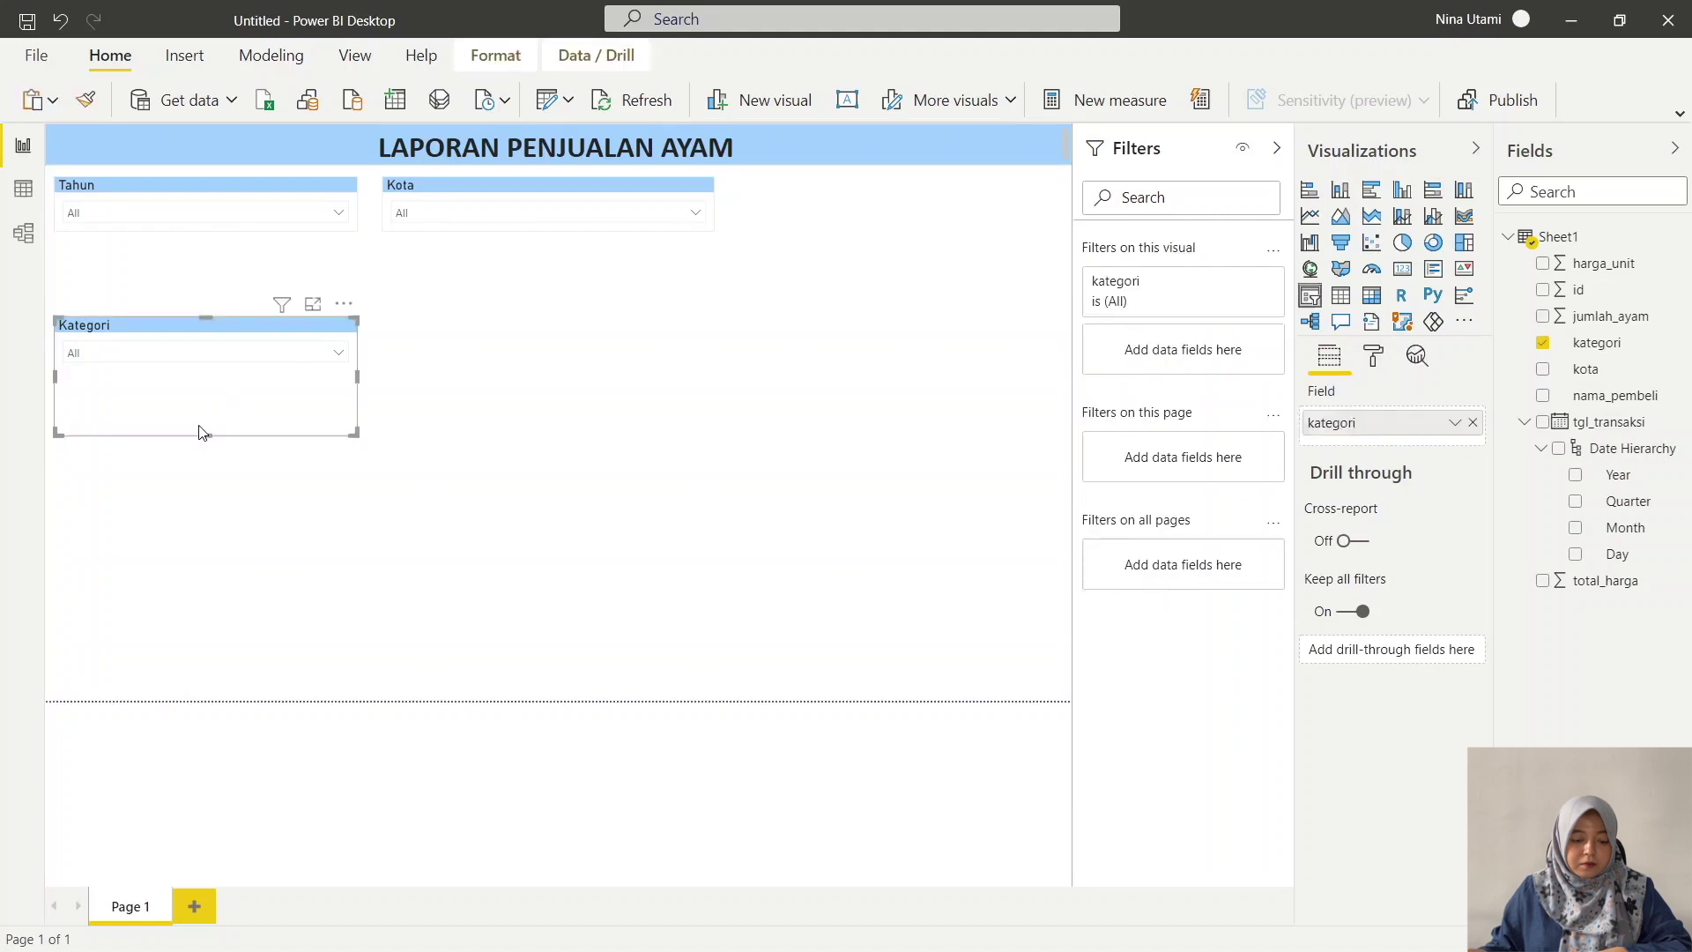
{"action": "left_click_drag", "start_coordinate": [209, 328], "coordinate": [888, 199]}
{"action": "left_click_drag", "start_coordinate": [887, 292], "coordinate": [894, 234]}
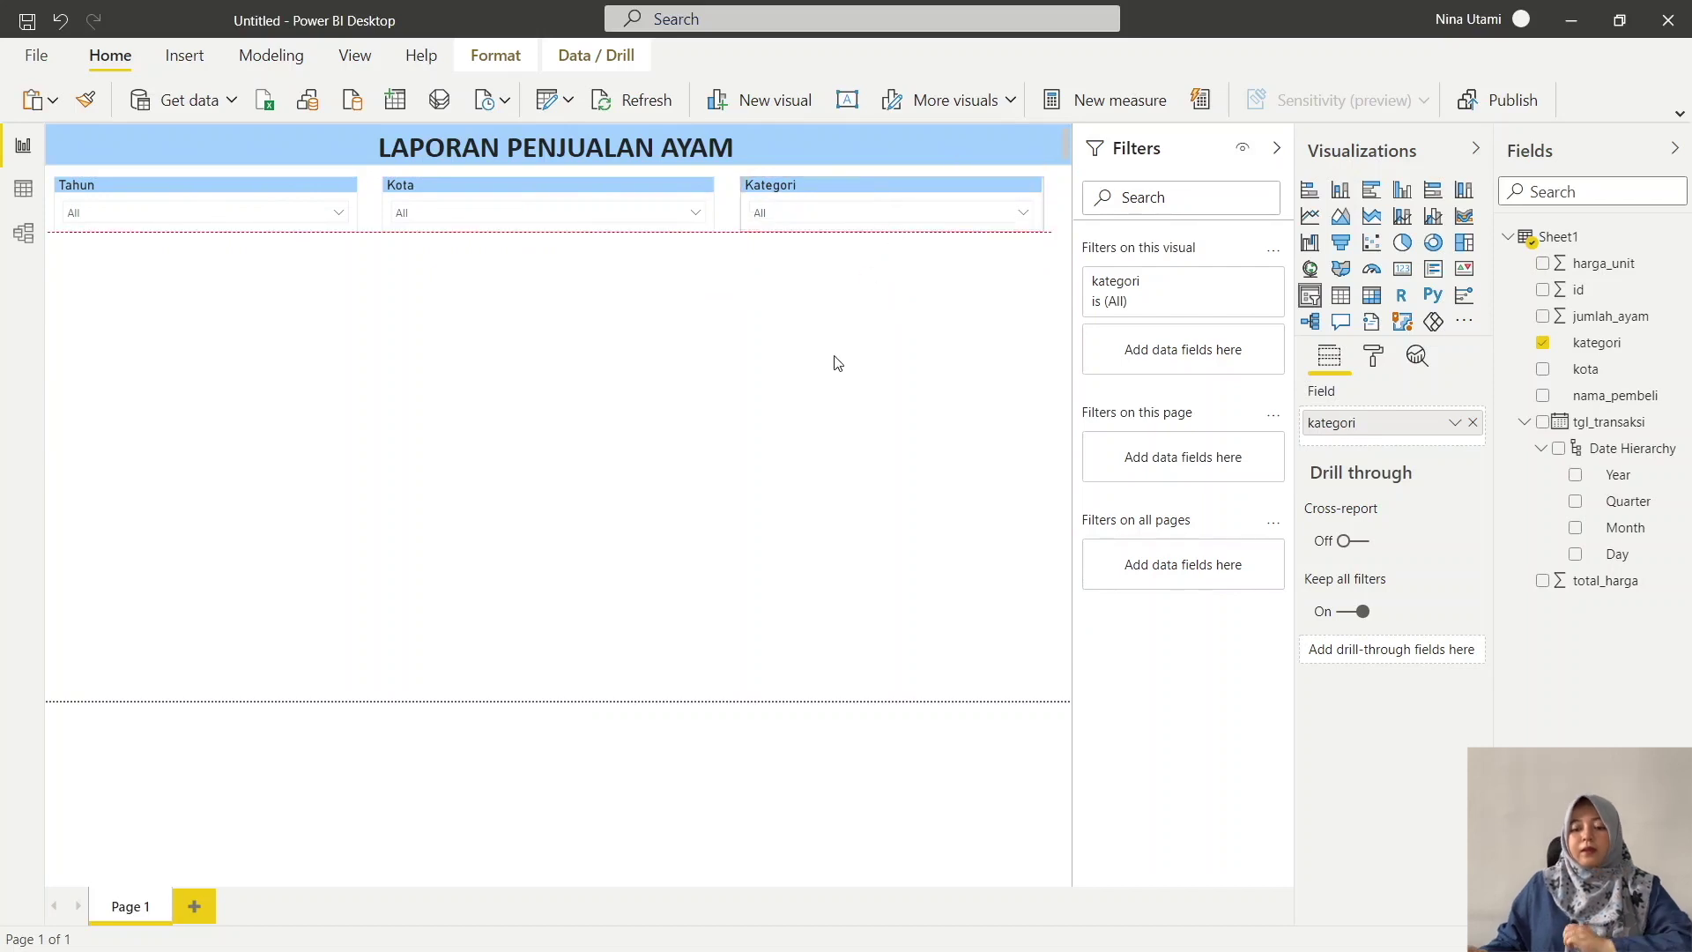
{"action": "left_click", "coordinate": [851, 336]}
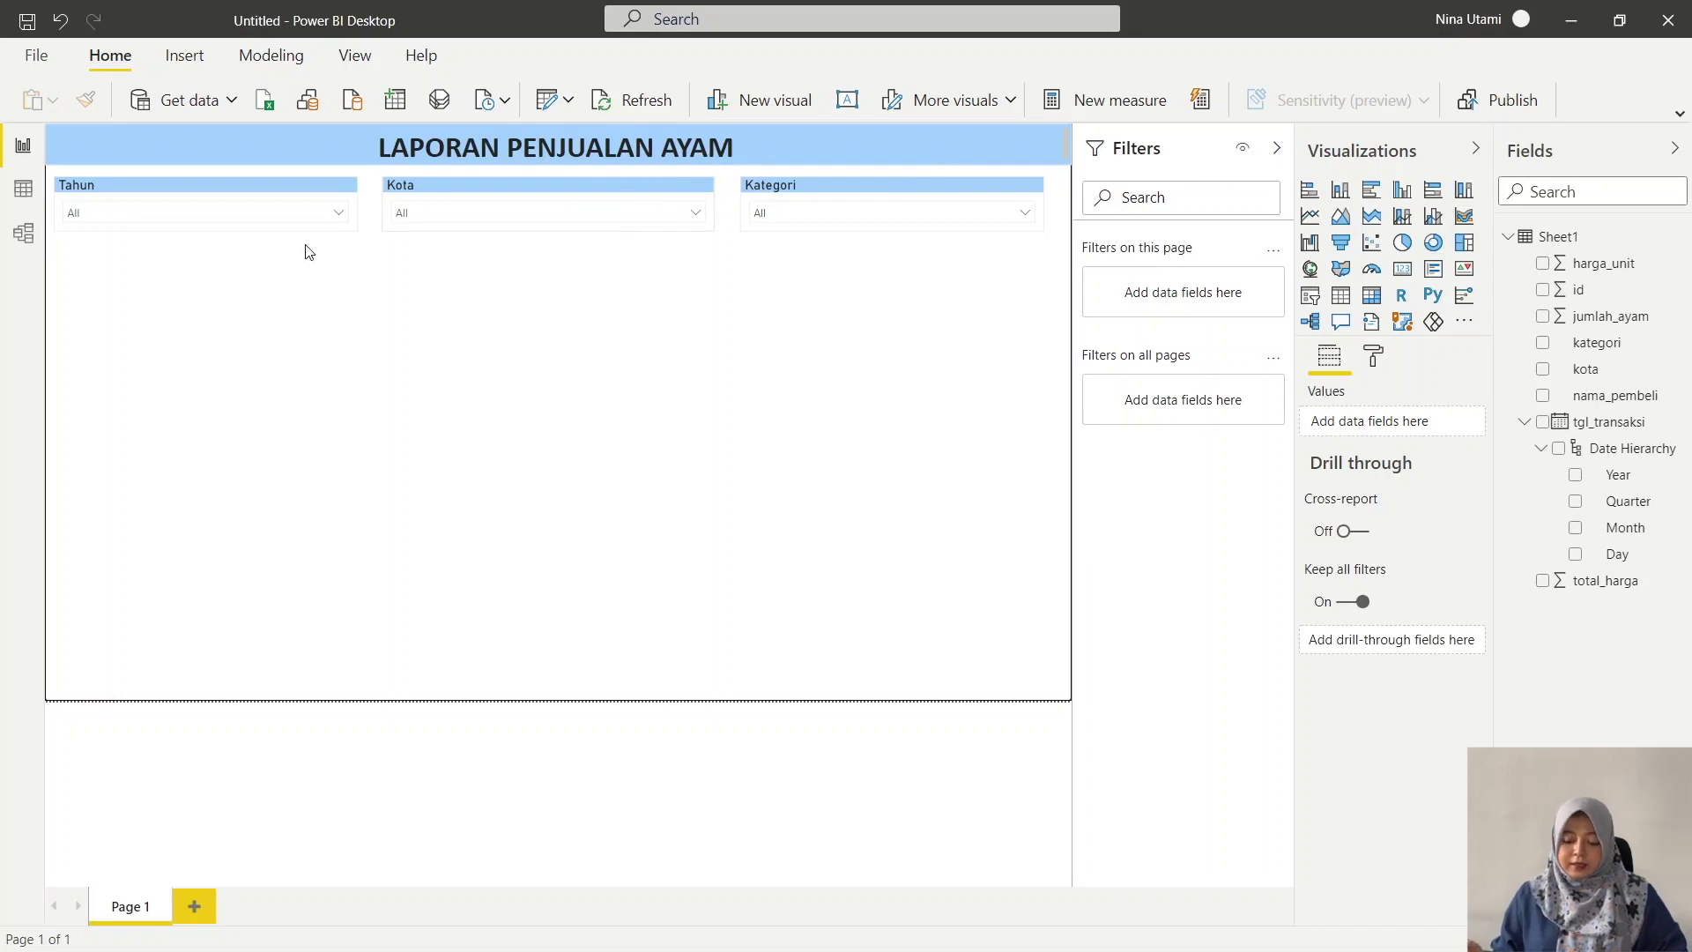
- Insert a card visual, place it just below the Tahun slicer, and reduce its height while keeping the slicer's width
{"action": "left_click", "coordinate": [1403, 270]}
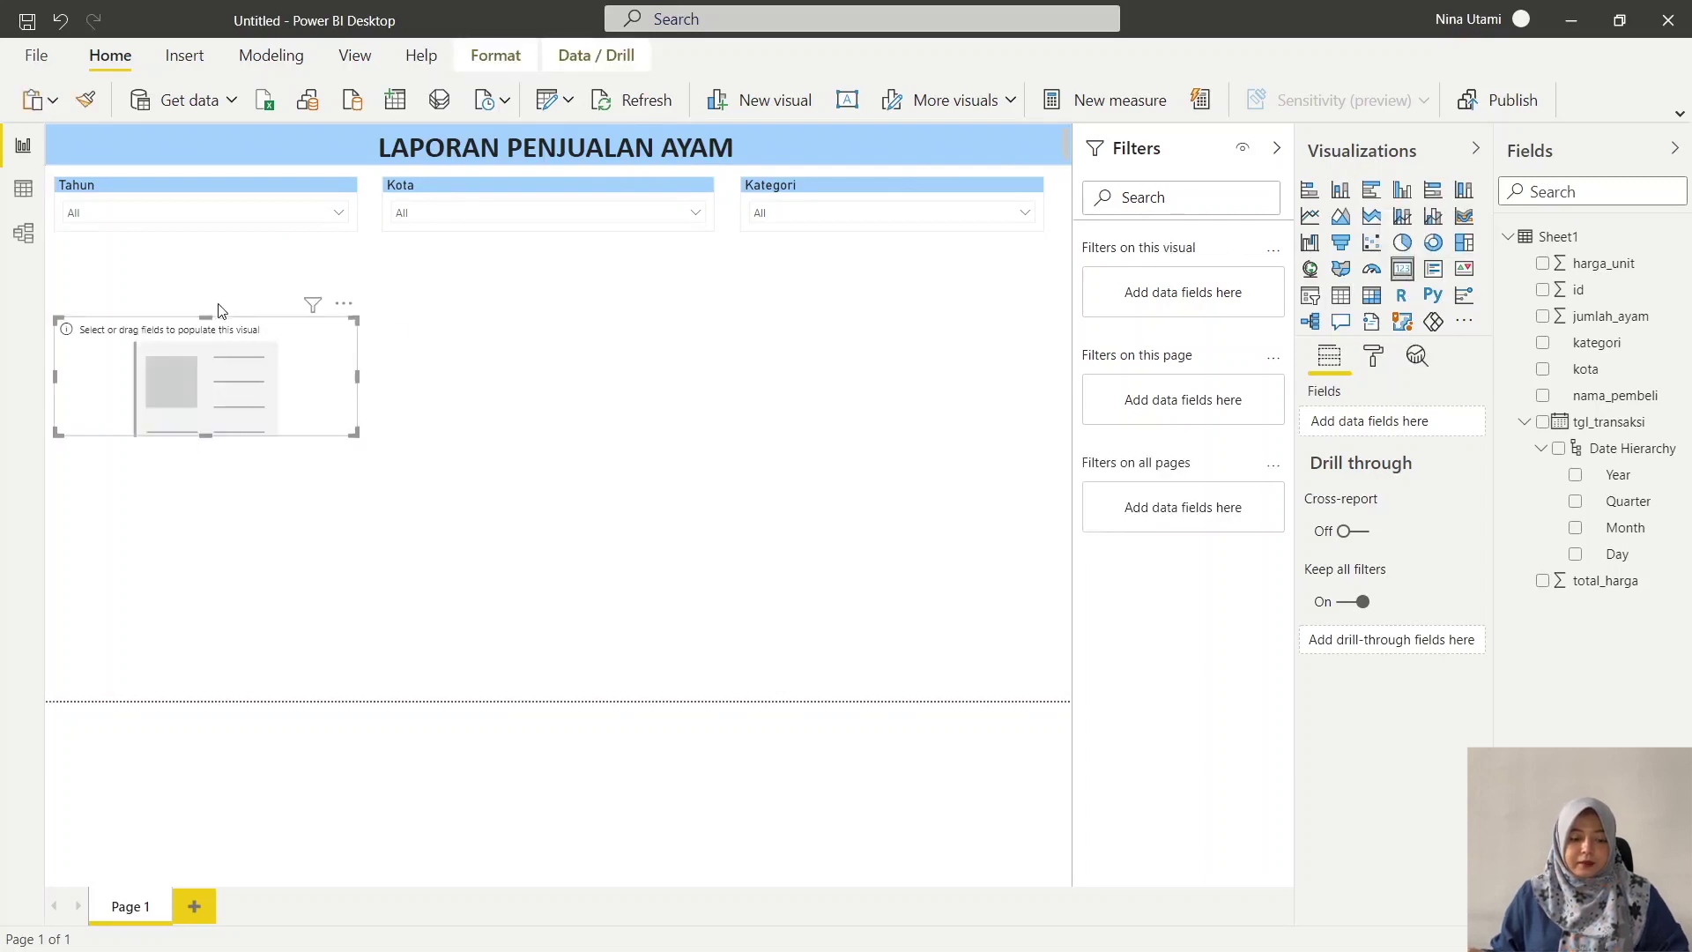
{"action": "left_click_drag", "start_coordinate": [230, 330], "coordinate": [221, 273]}
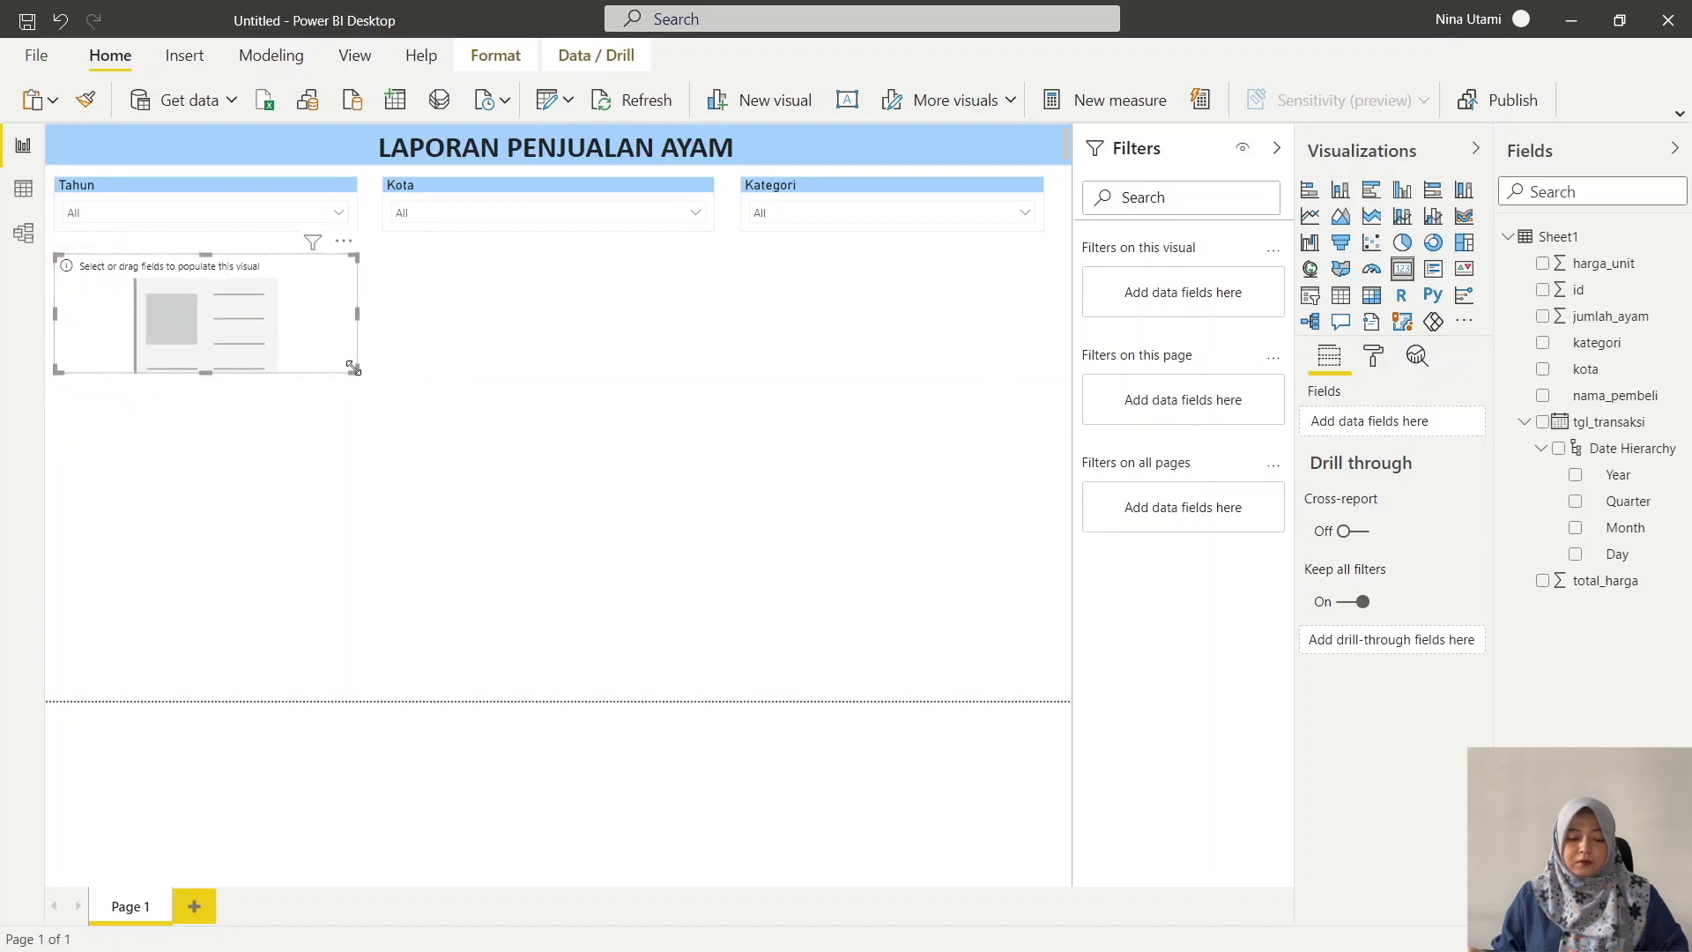
{"action": "left_click_drag", "start_coordinate": [353, 368], "coordinate": [358, 337]}
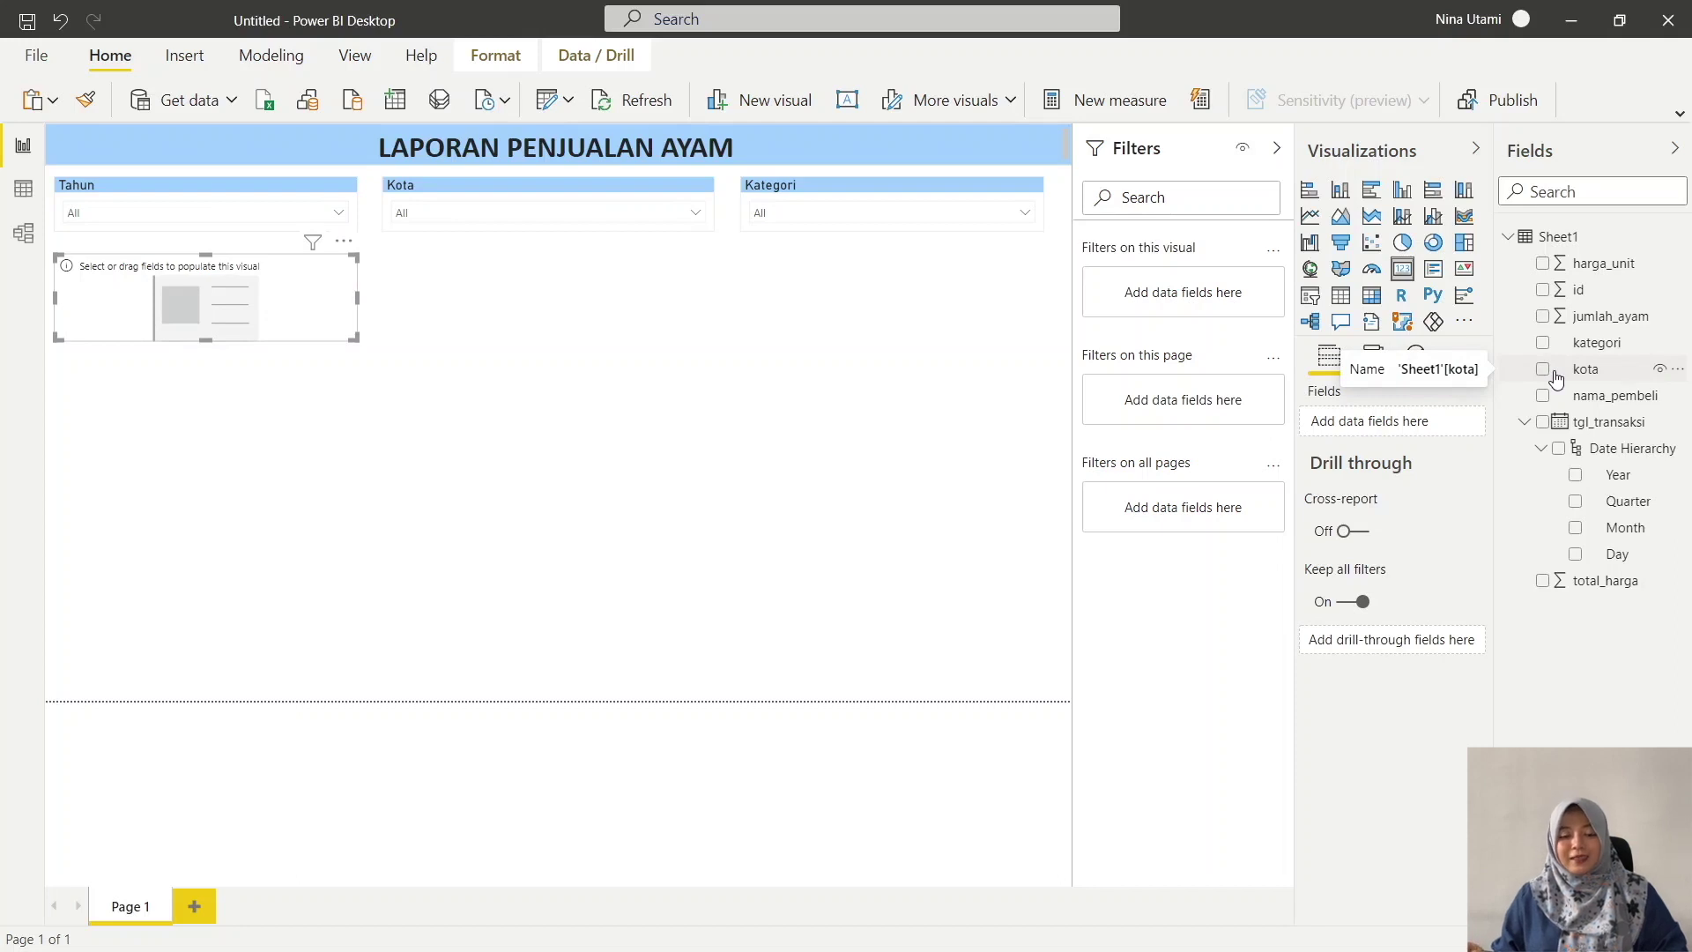
- Add the id field to the new card and summarize it as a count
{"action": "left_click", "coordinate": [1542, 290]}
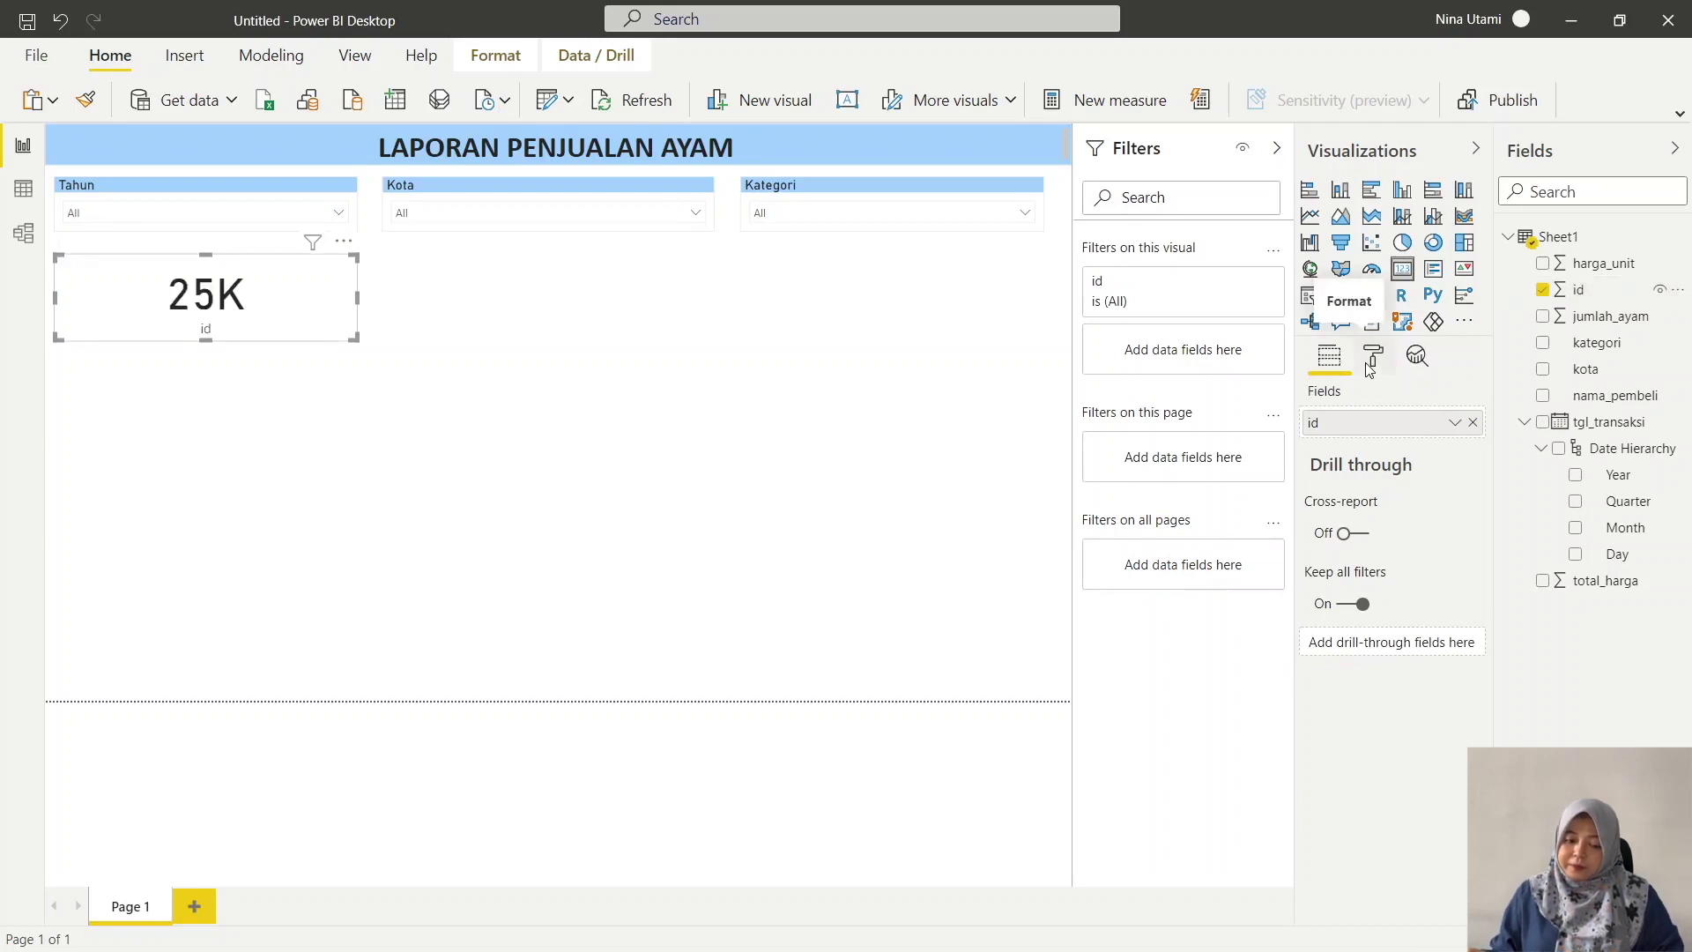
{"action": "left_click", "coordinate": [1454, 423]}
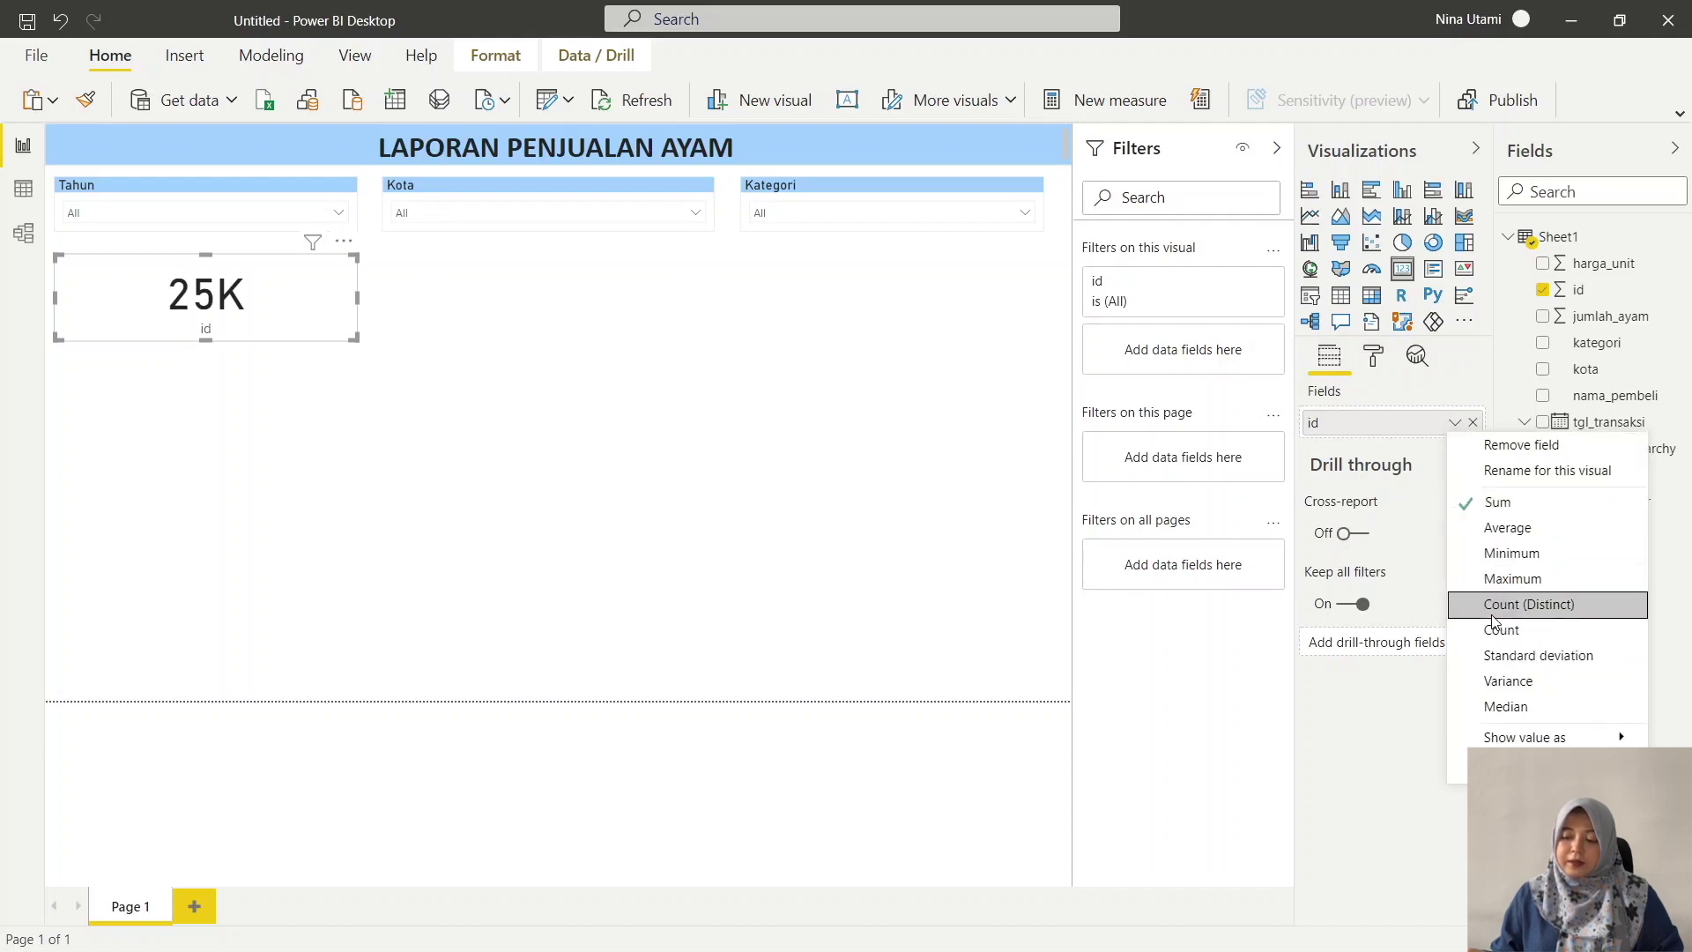
{"action": "key", "text": "Escape"}
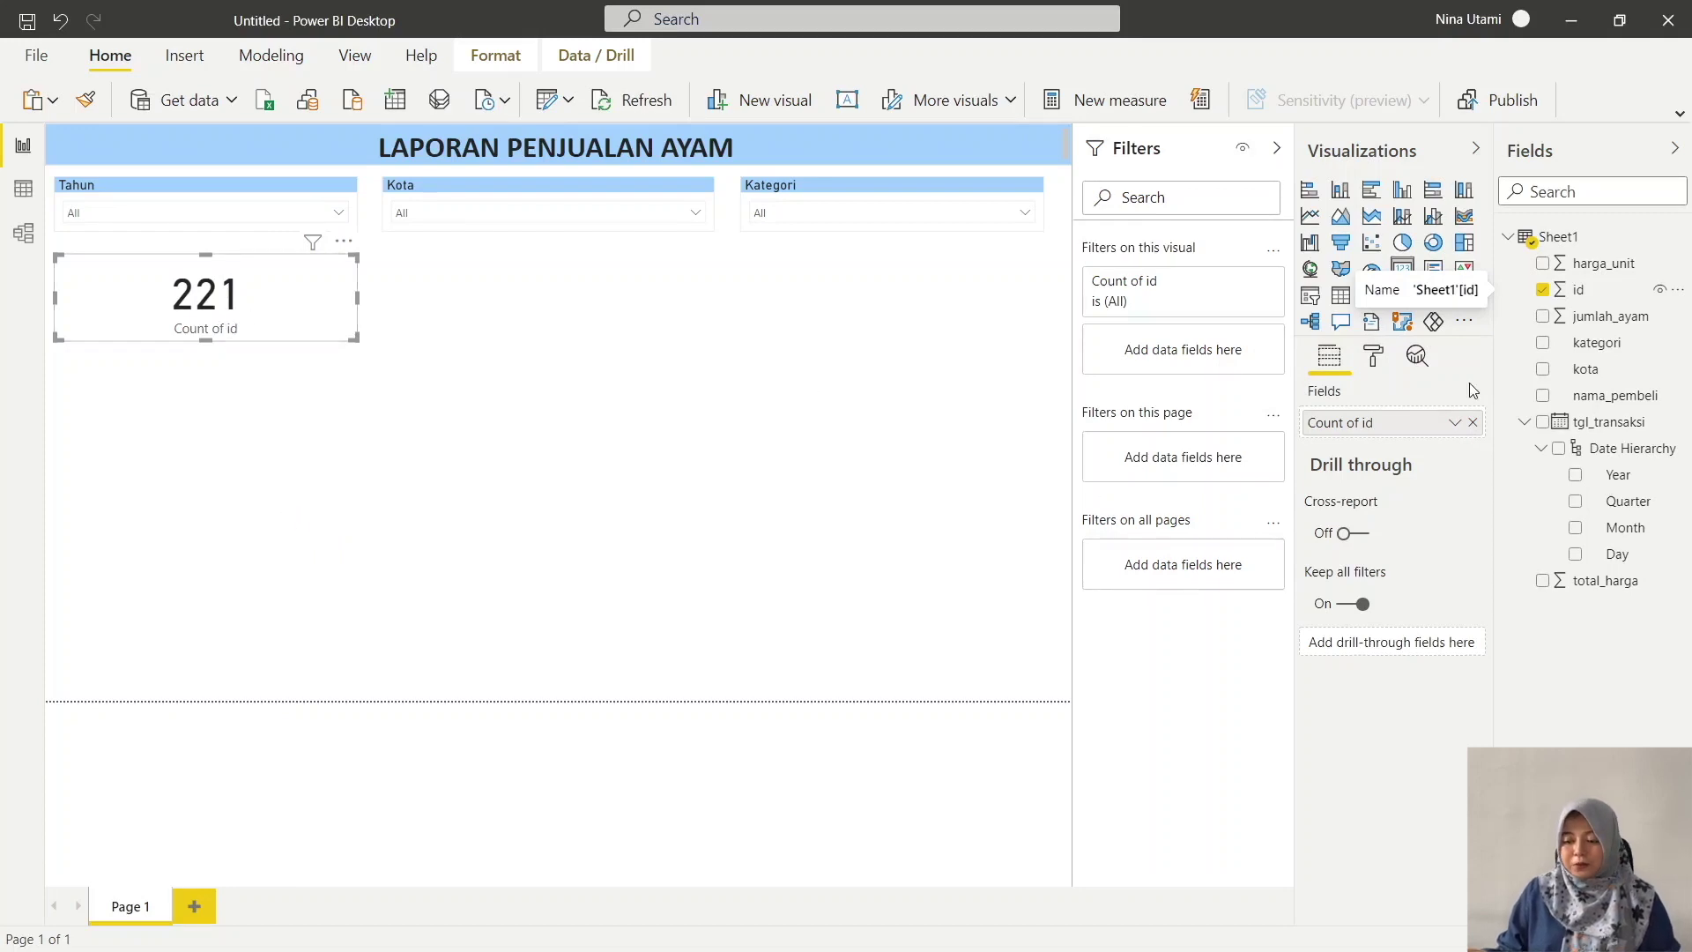
- Turn off the card's category label and show the title text Jumlah Pembeli instead
{"action": "left_click", "coordinate": [1386, 363]}
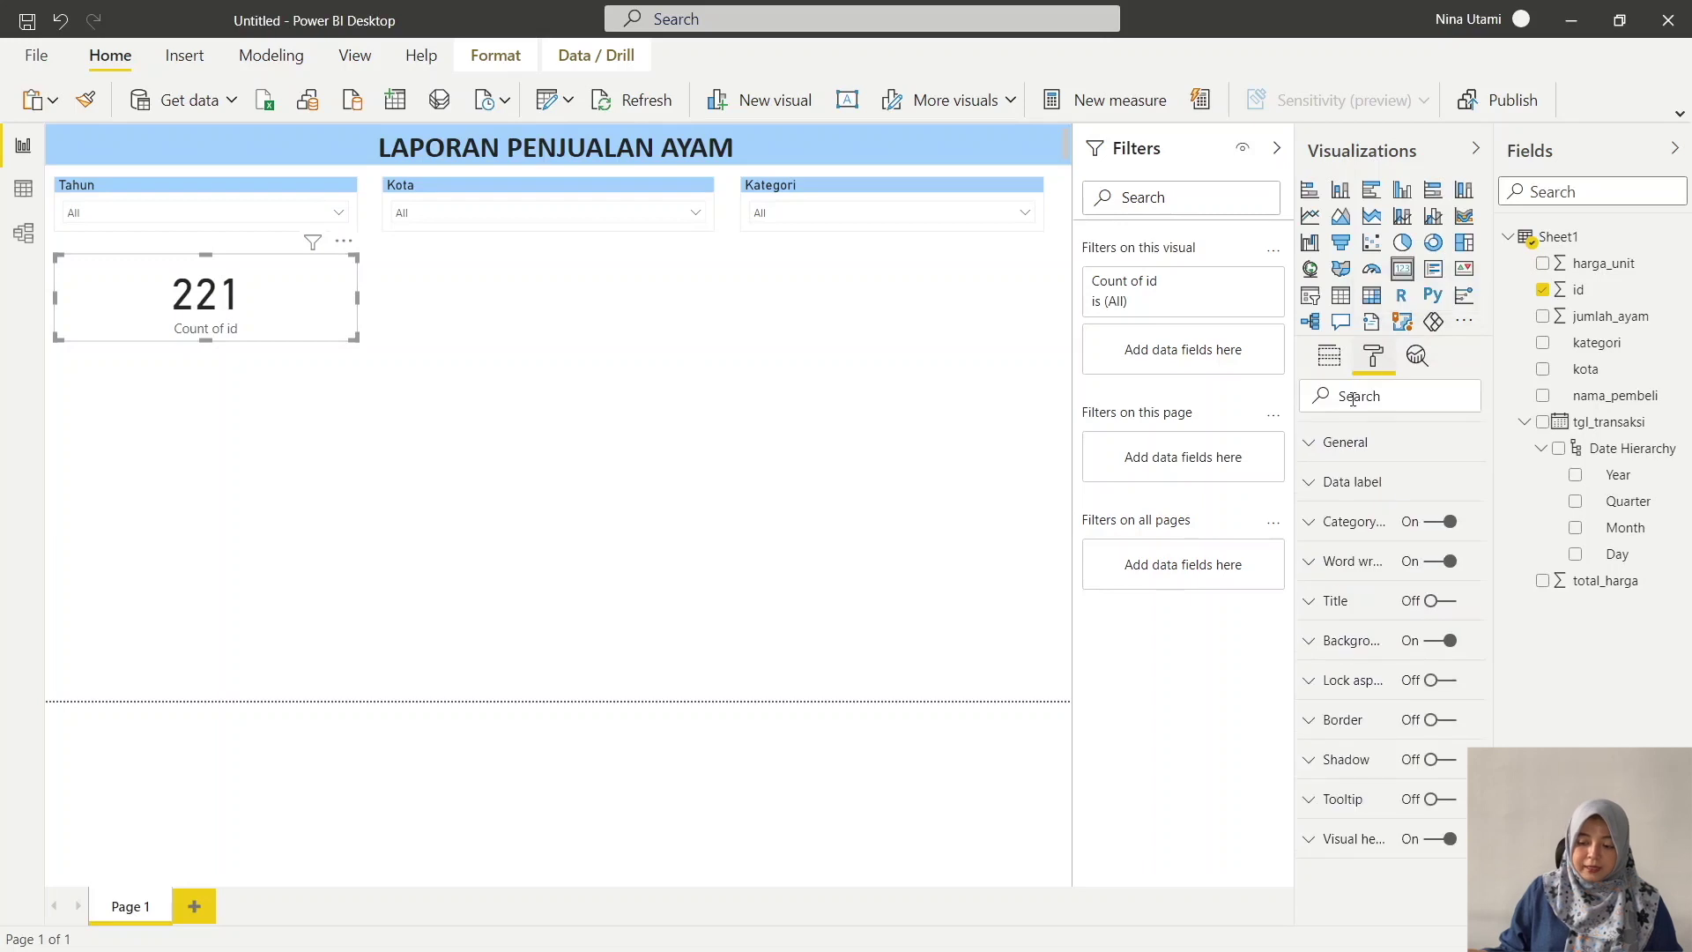
{"action": "left_click", "coordinate": [1444, 522]}
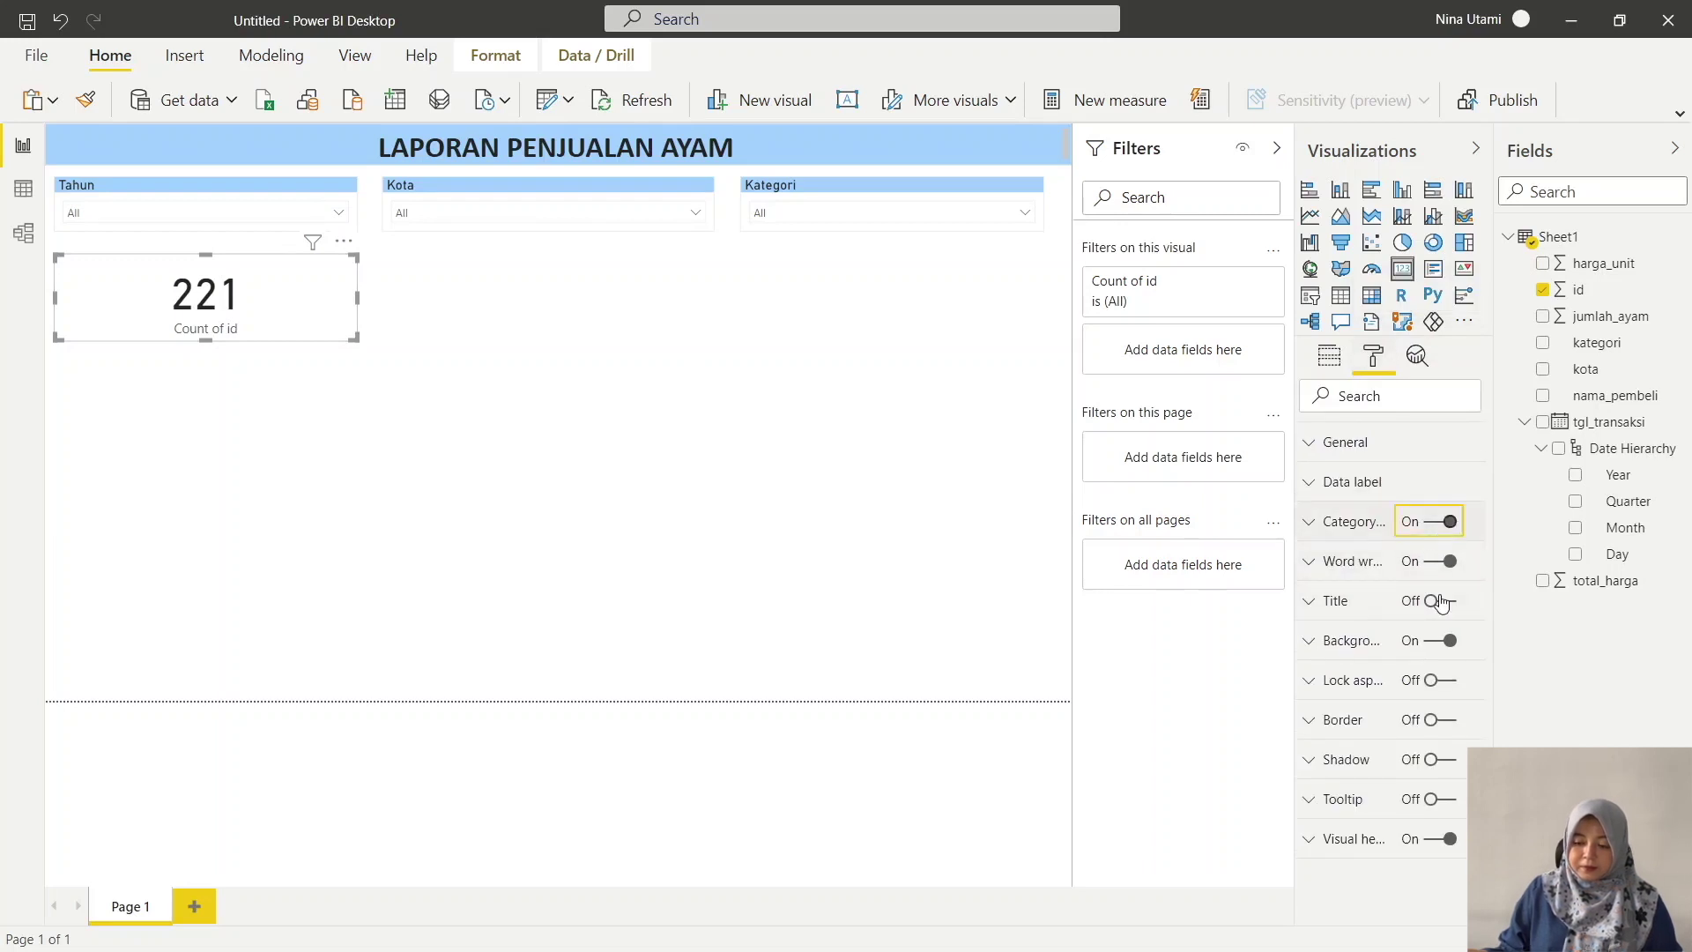
{"action": "left_click", "coordinate": [1448, 601]}
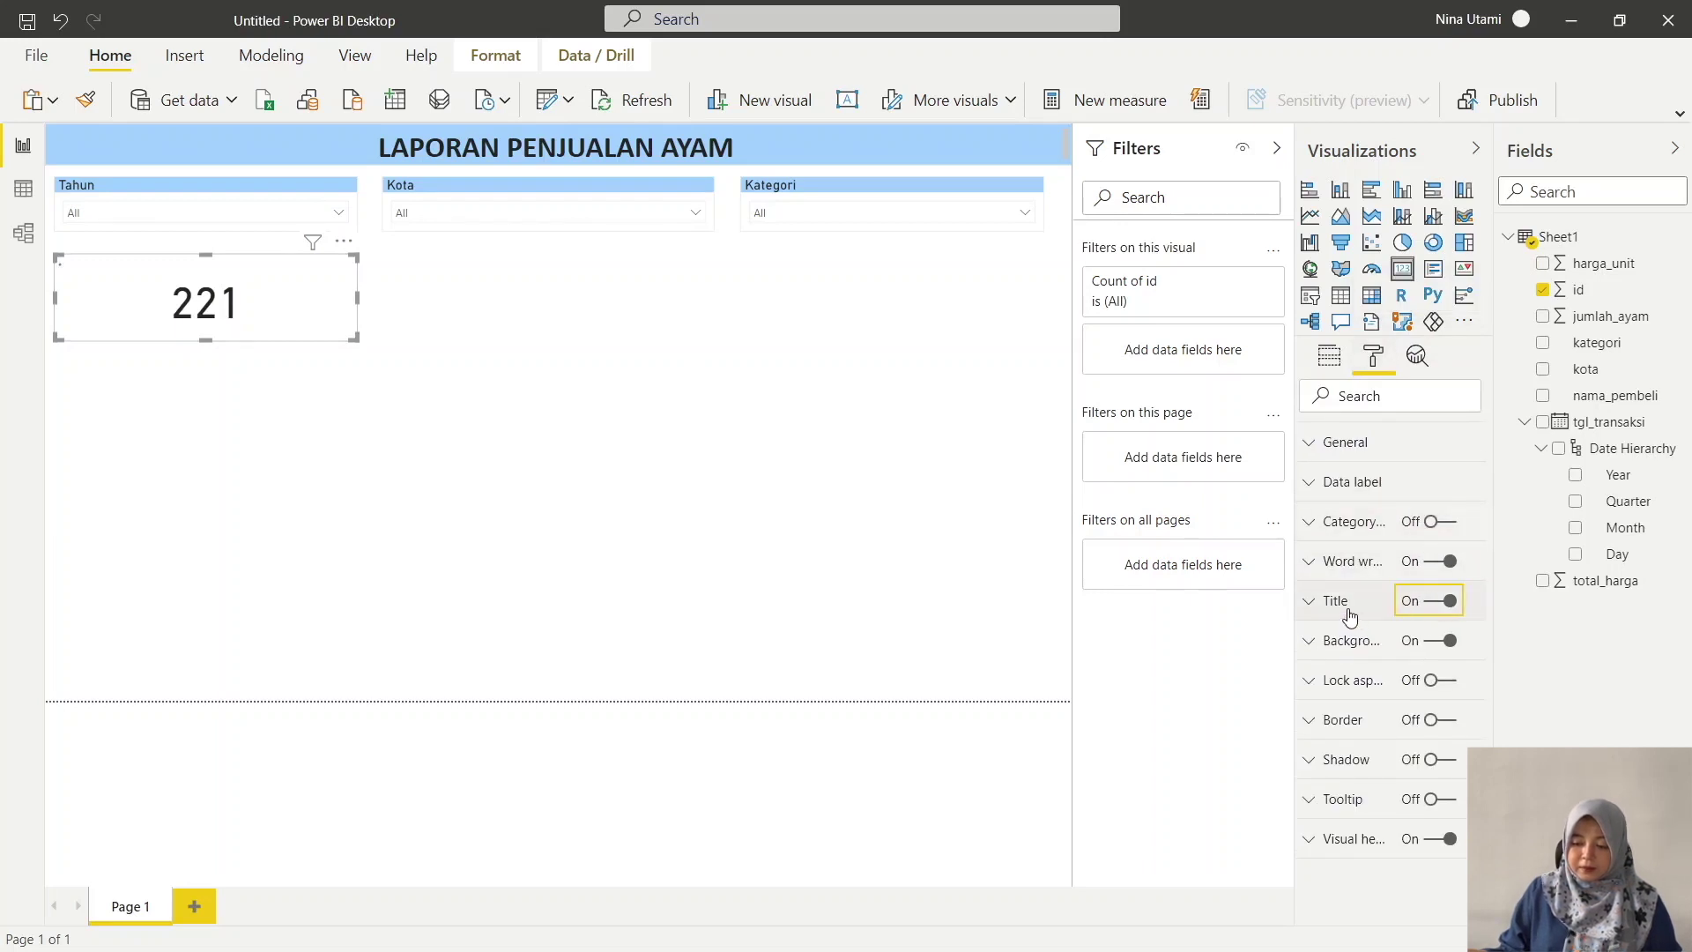
{"action": "left_click", "coordinate": [1343, 608]}
{"action": "left_click", "coordinate": [1389, 667]}
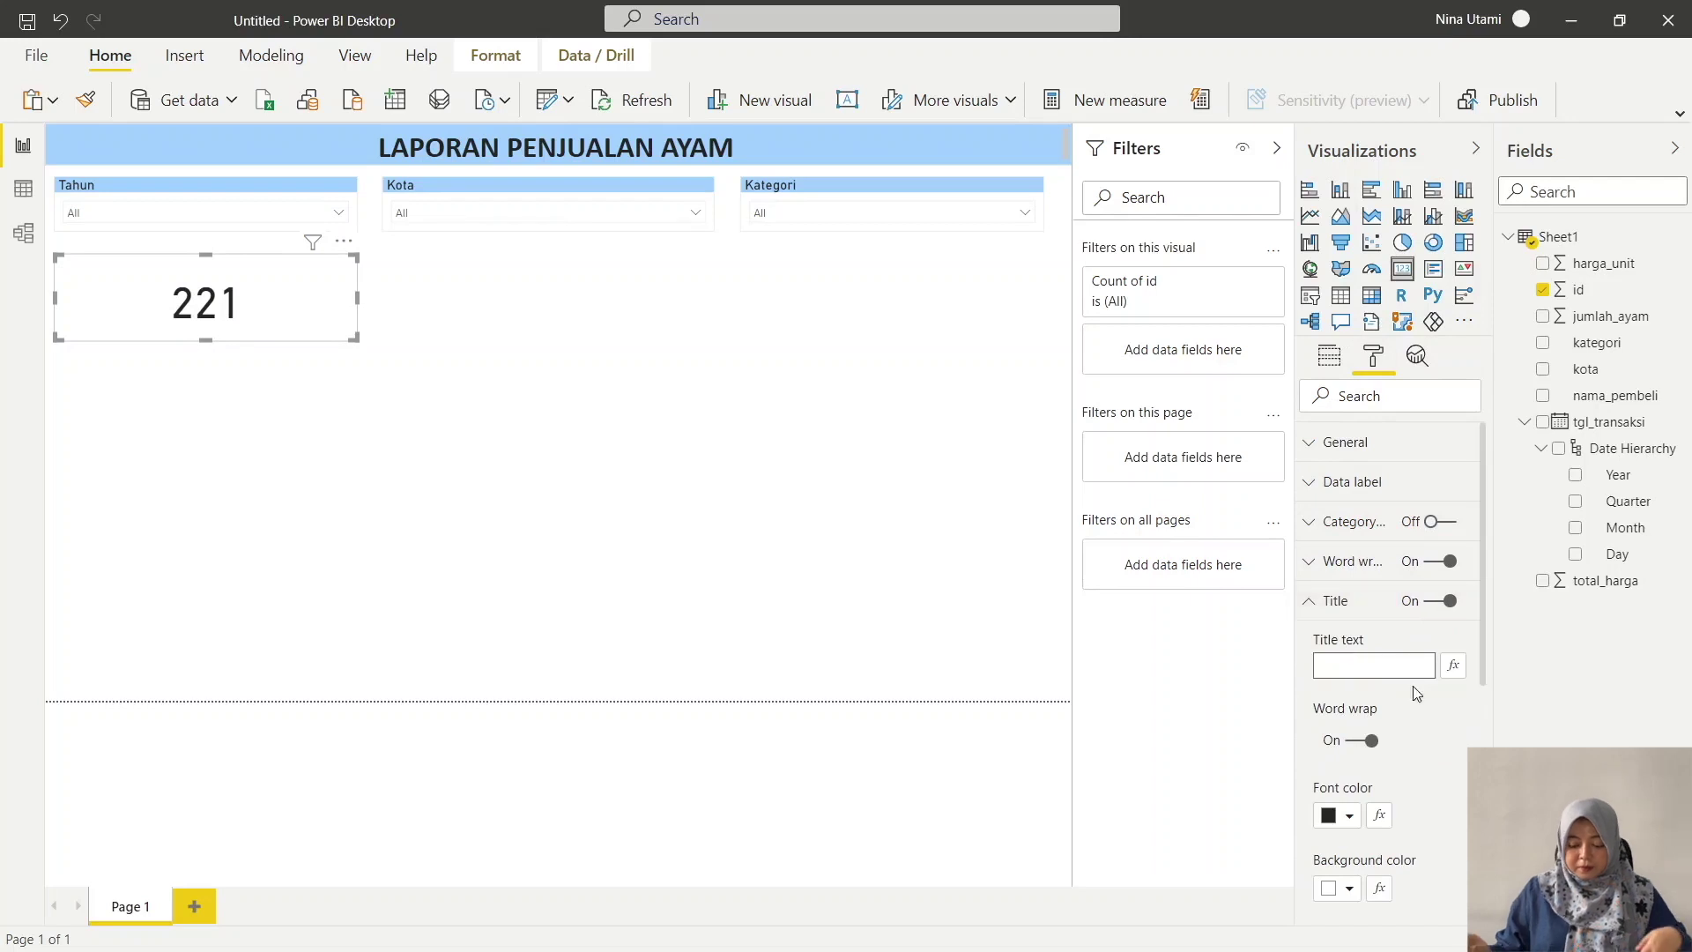
{"action": "type", "text": "Jum"}
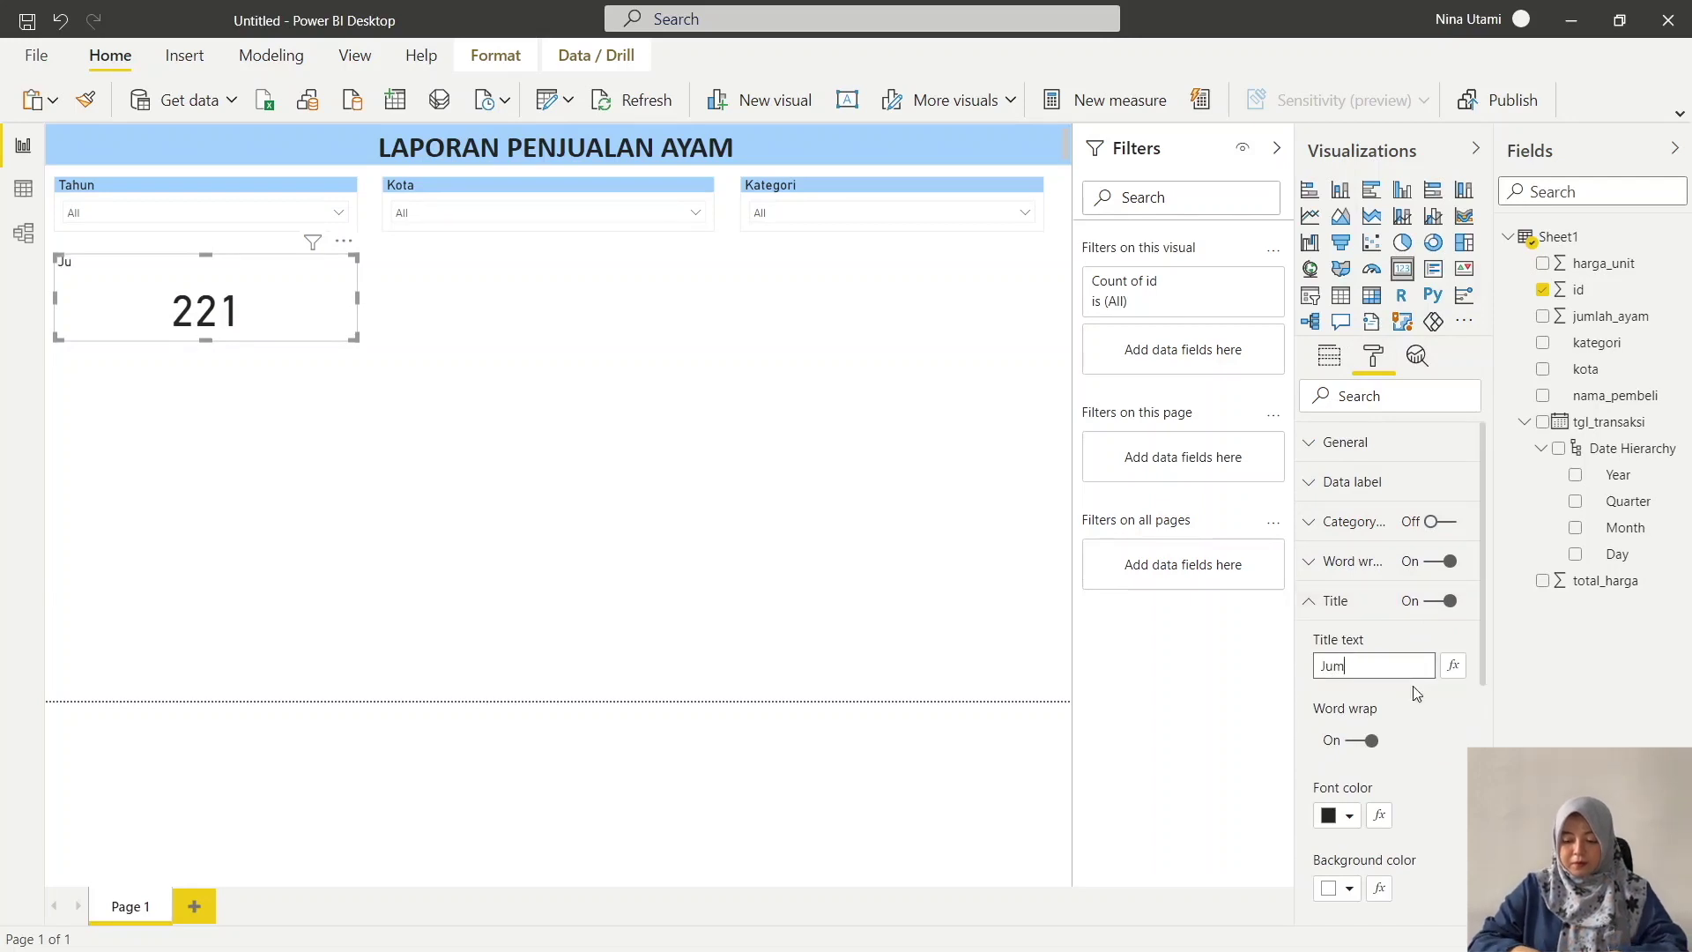
{"action": "type", "text": "lah "}
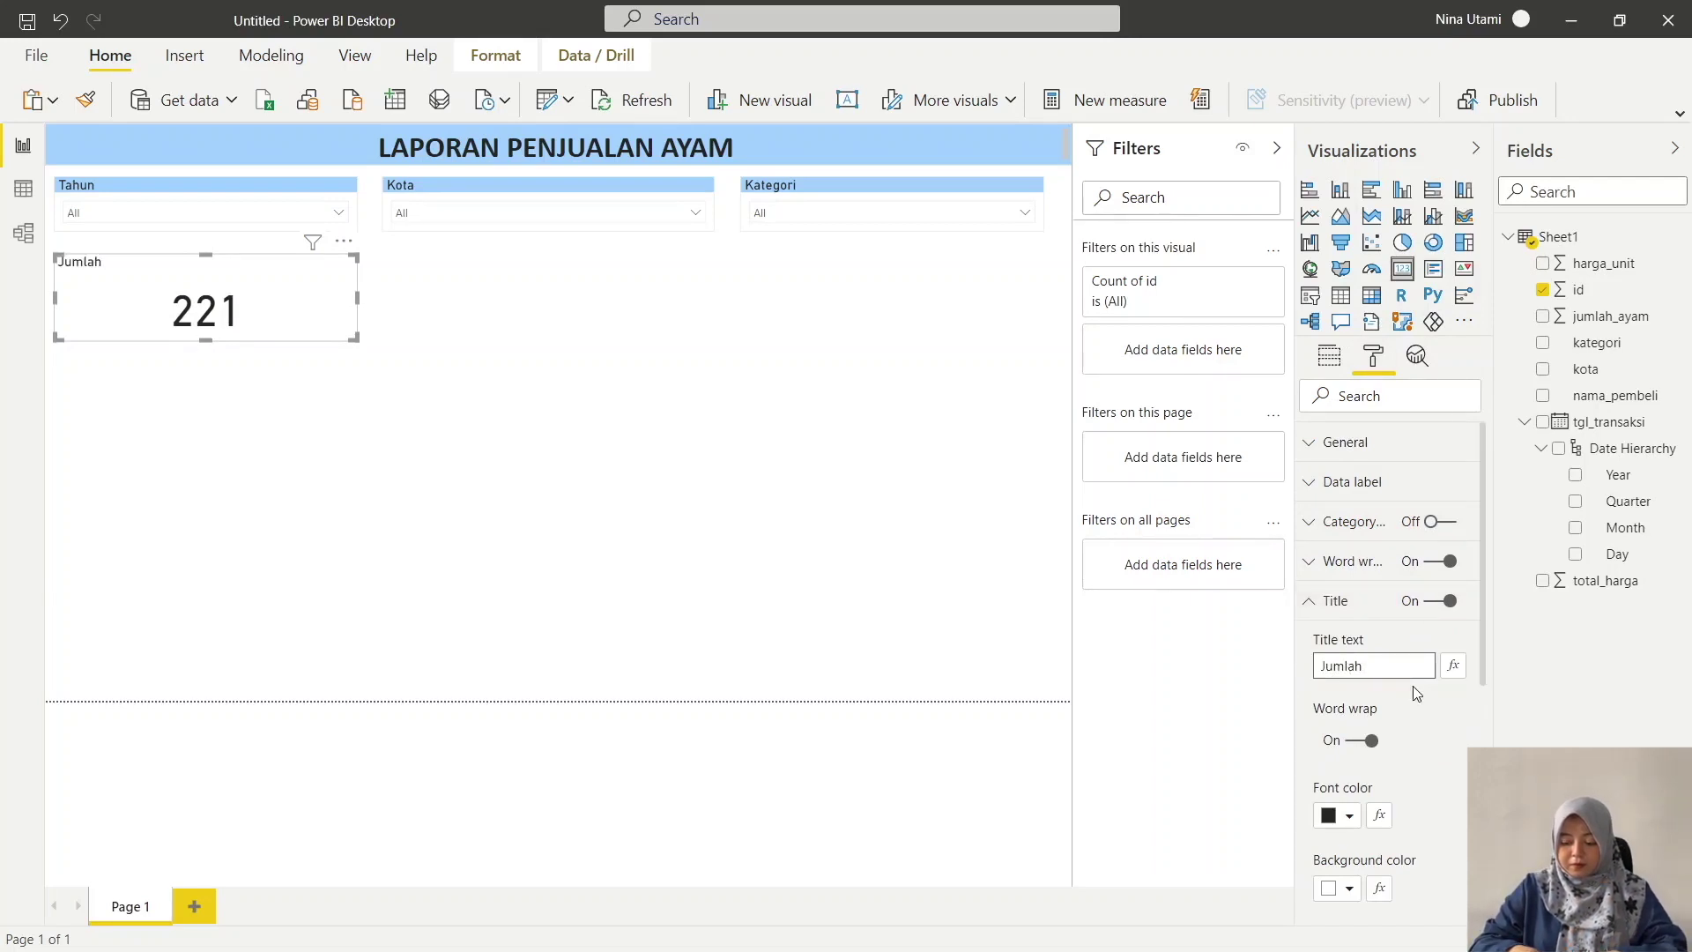
{"action": "type", "text": "Pembeli"}
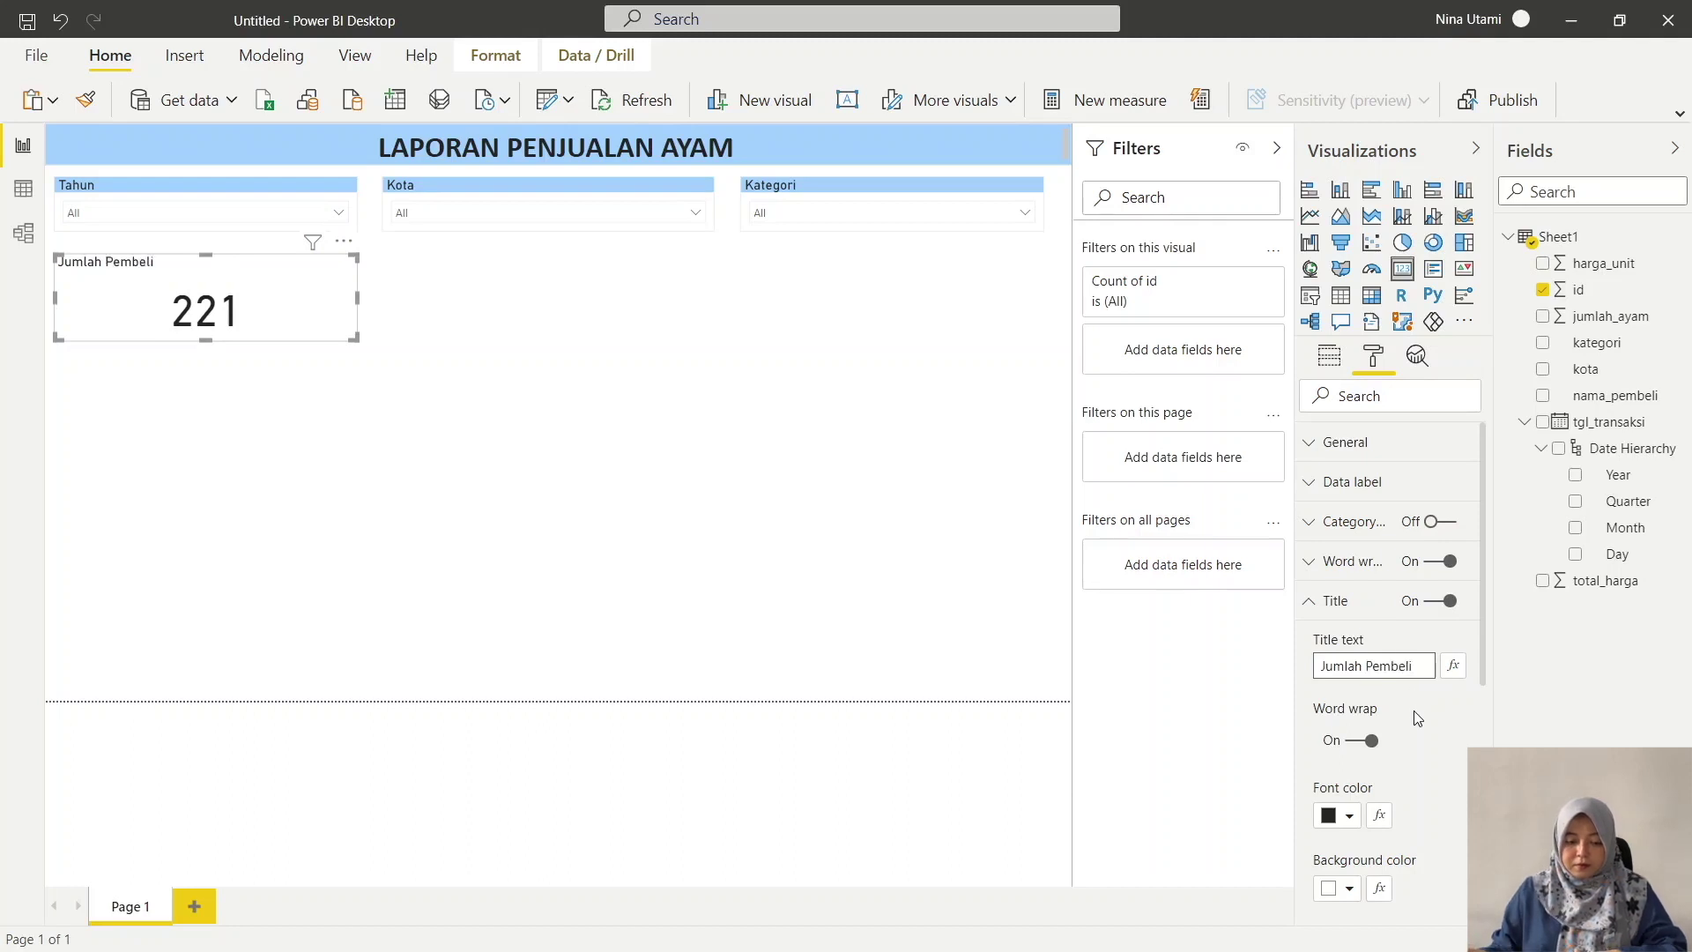
- Center the Jumlah Pembeli card's title and give it a light blue background
{"action": "scroll", "coordinate": [1418, 767], "scroll_direction": "down", "scroll_amount": 3}
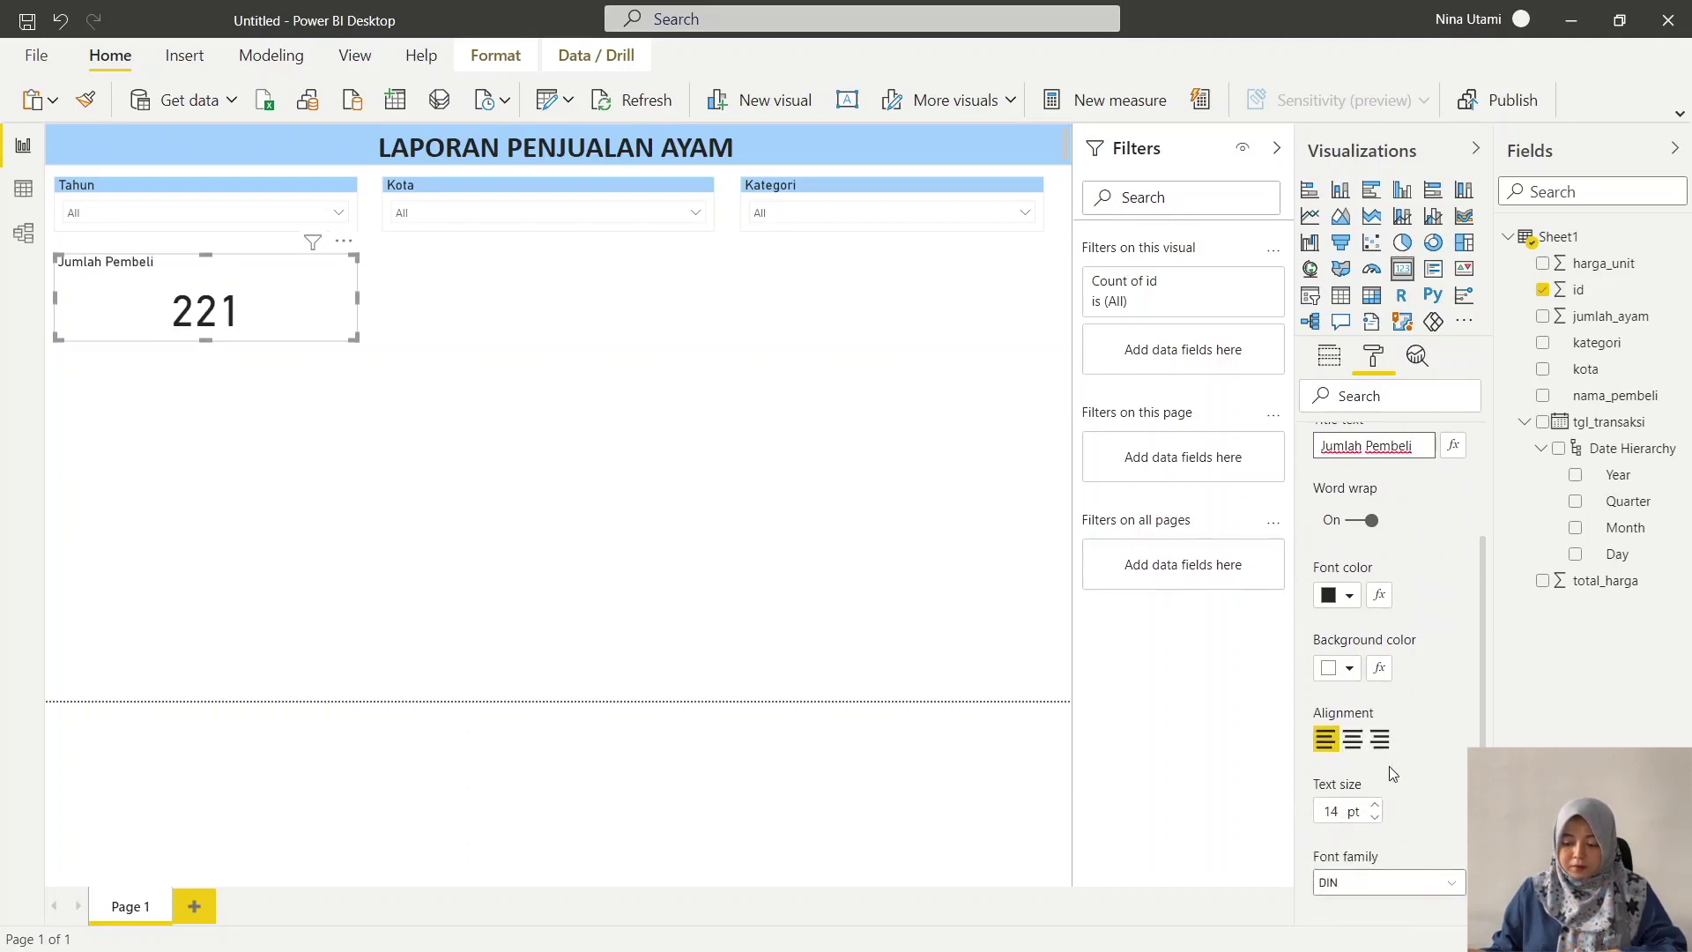
{"action": "left_click", "coordinate": [1352, 740]}
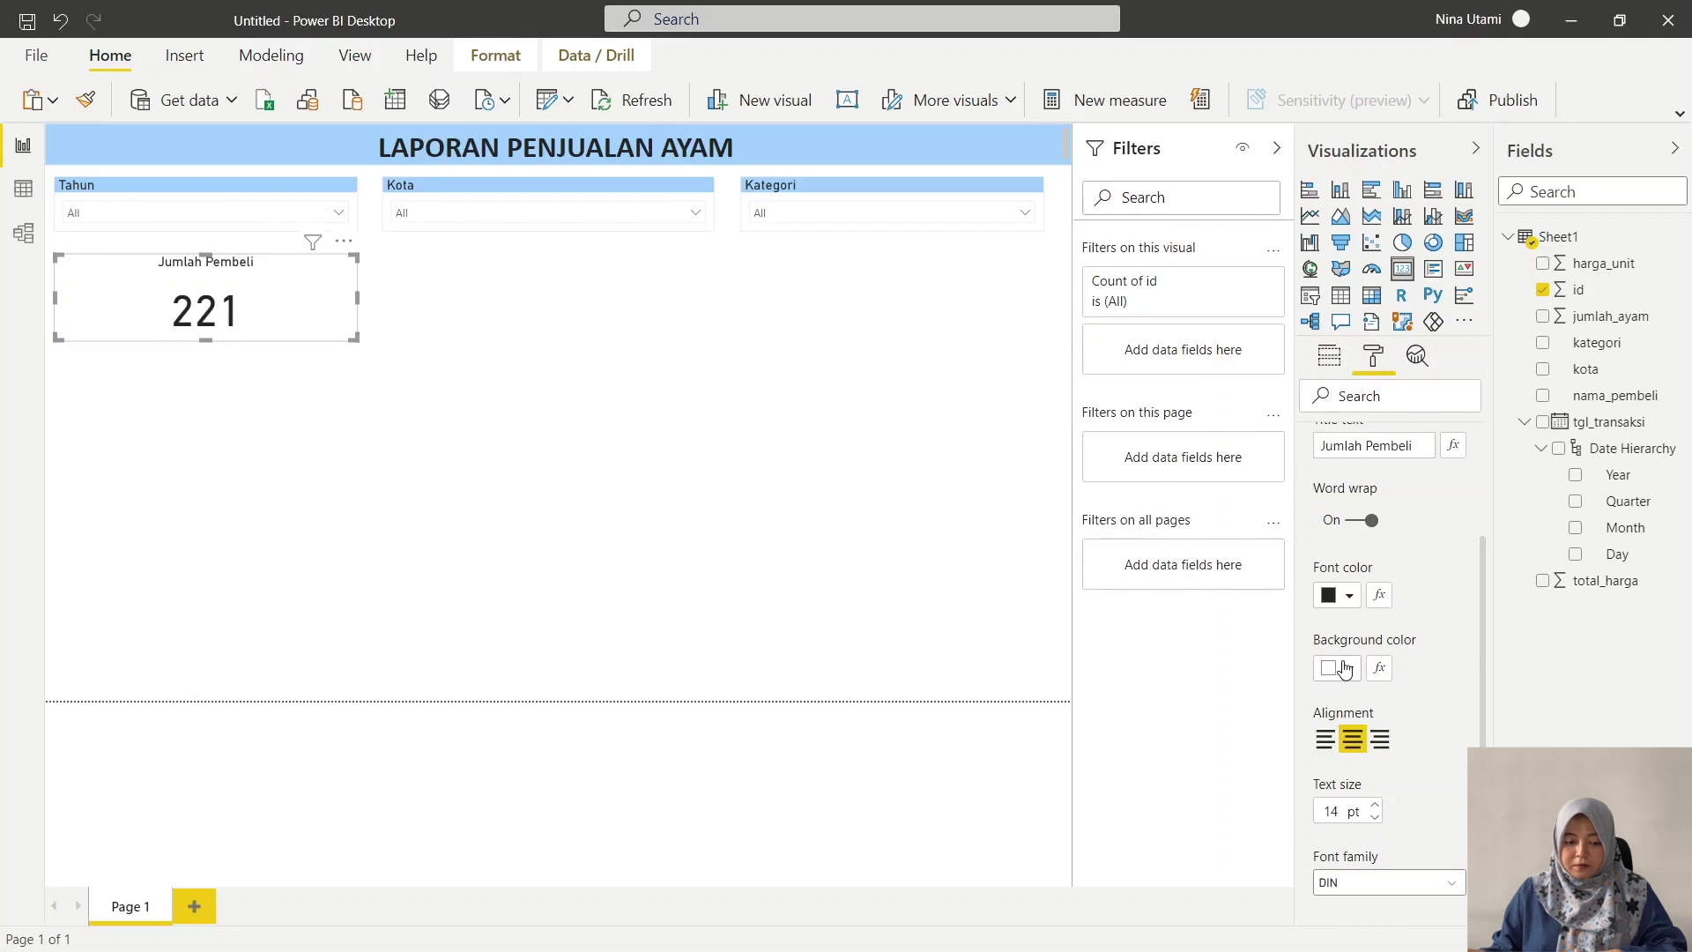
{"action": "left_click", "coordinate": [1351, 668]}
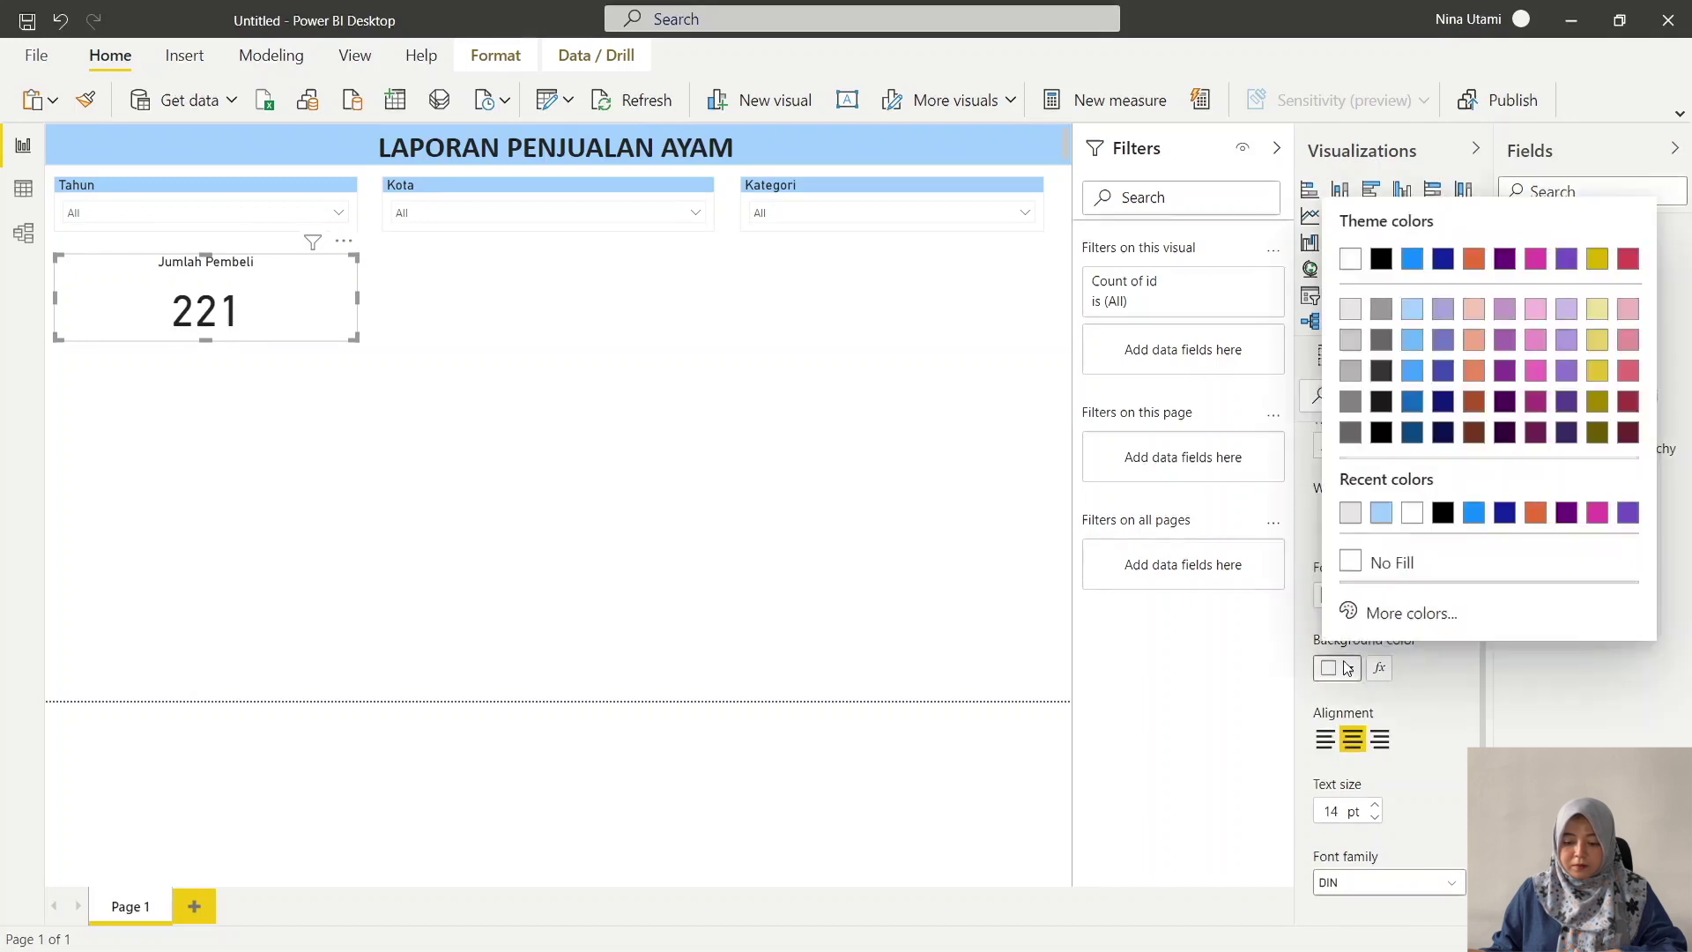
{"action": "left_click", "coordinate": [1381, 513]}
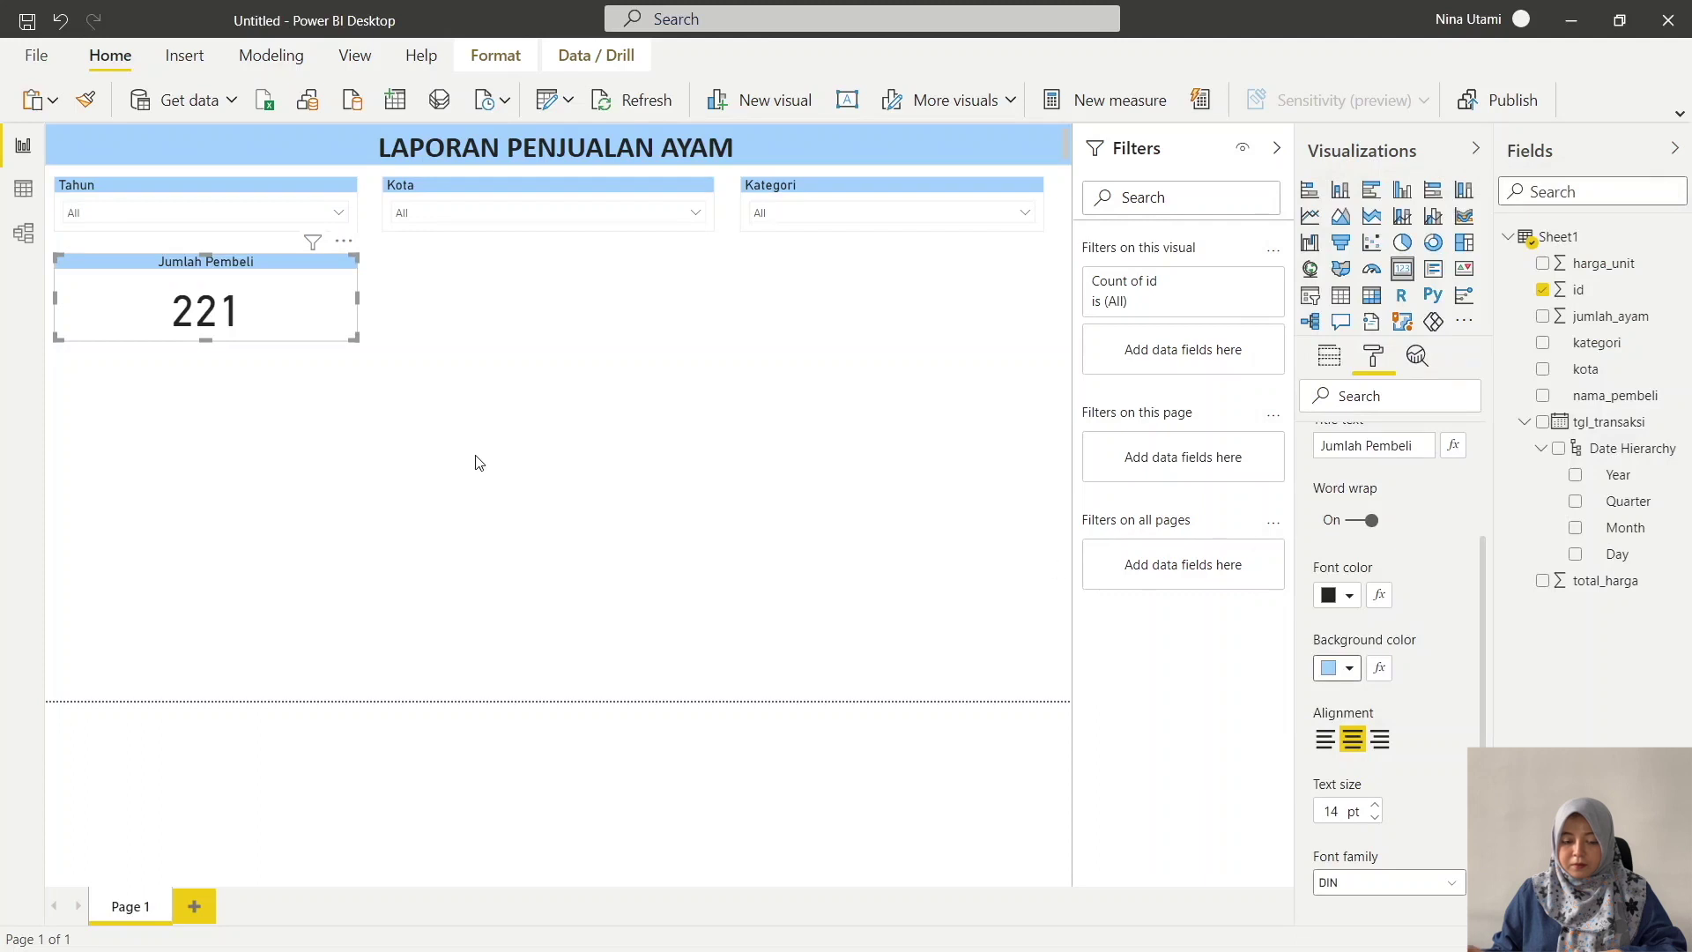
{"action": "key", "text": "Escape"}
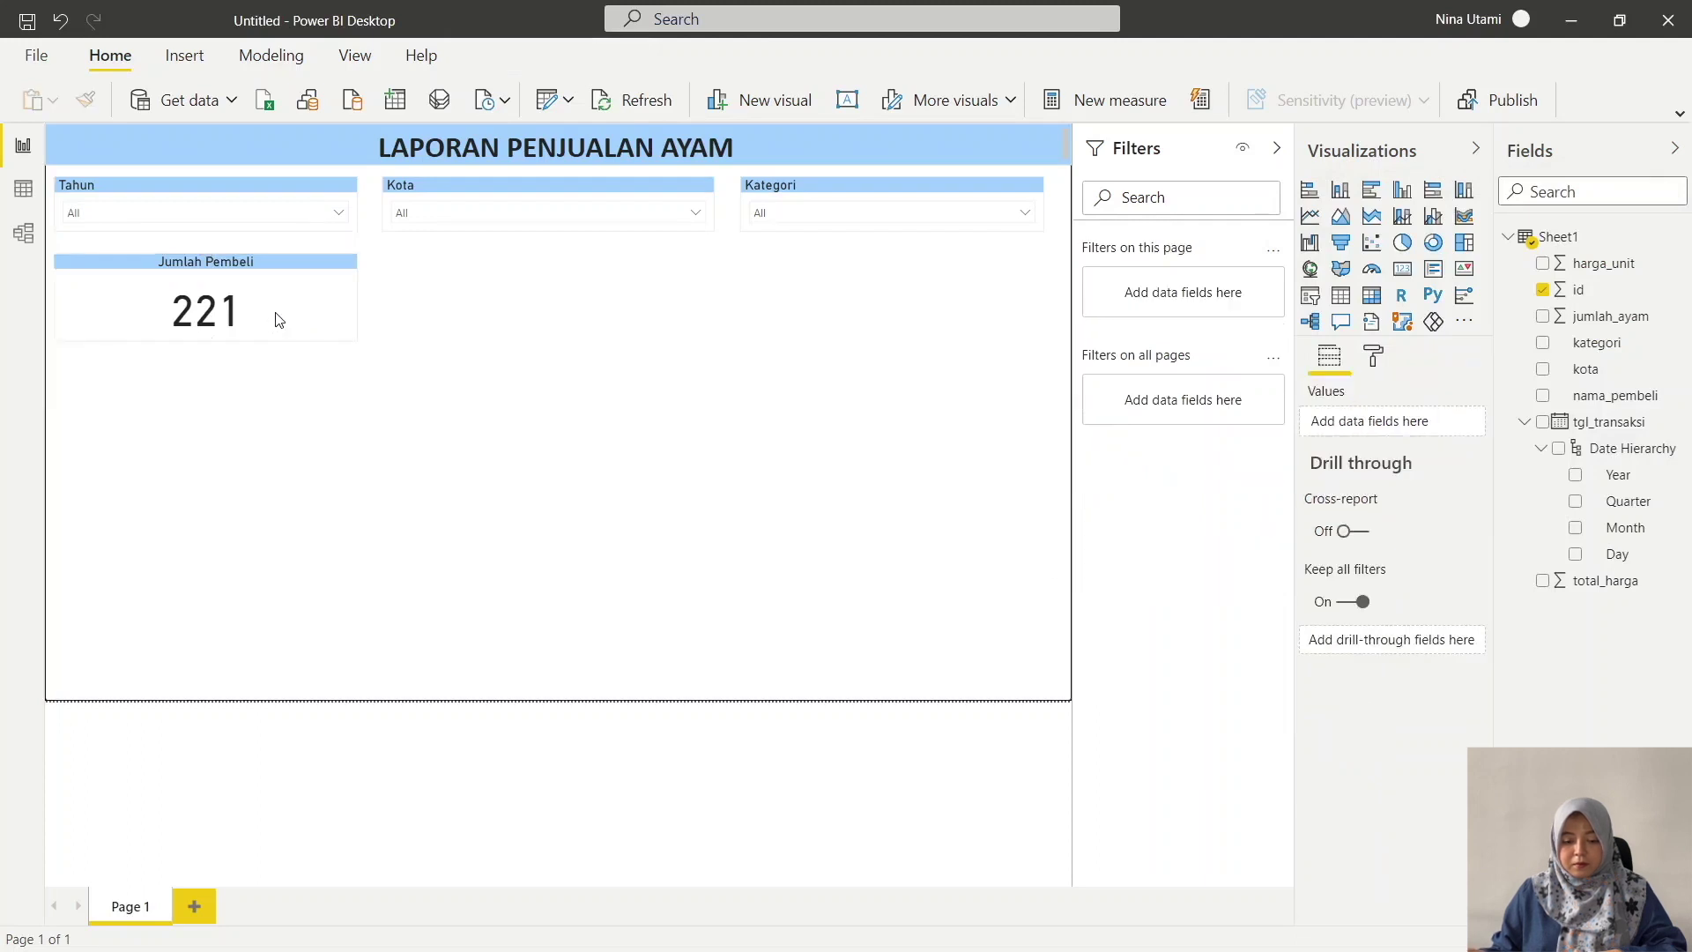
- Add a light grey border around the Jumlah Pembeli card and shorten the card slightly from its lower edge
{"action": "left_click", "coordinate": [287, 306]}
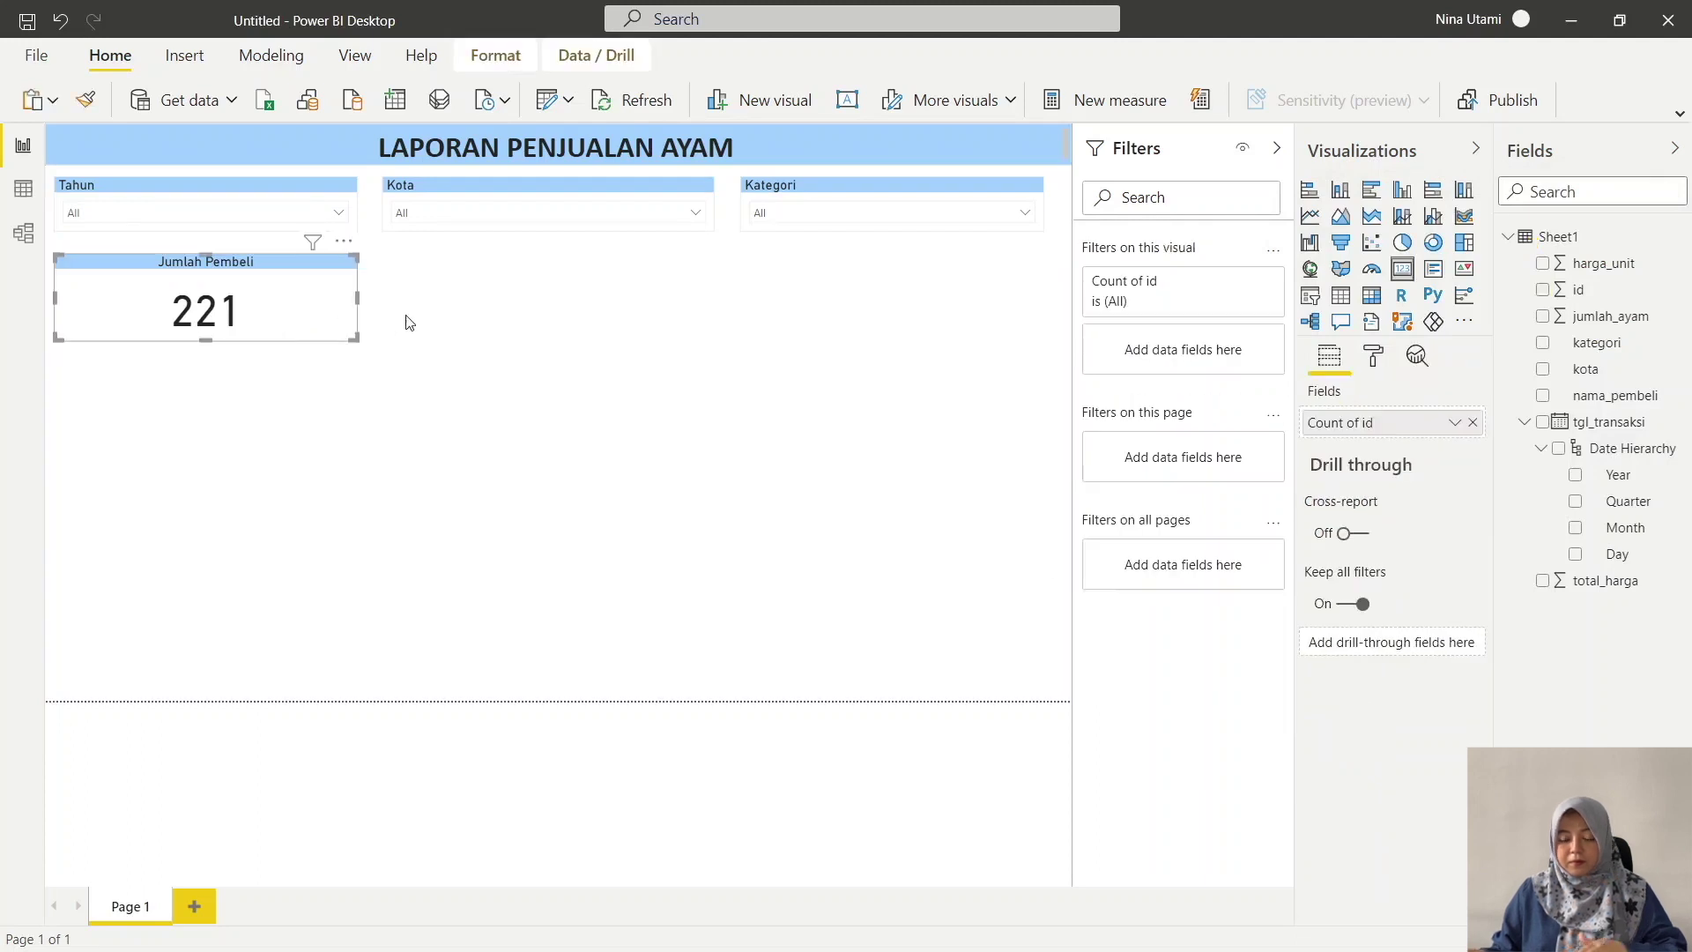
{"action": "left_click", "coordinate": [1373, 356]}
{"action": "left_click", "coordinate": [1436, 719]}
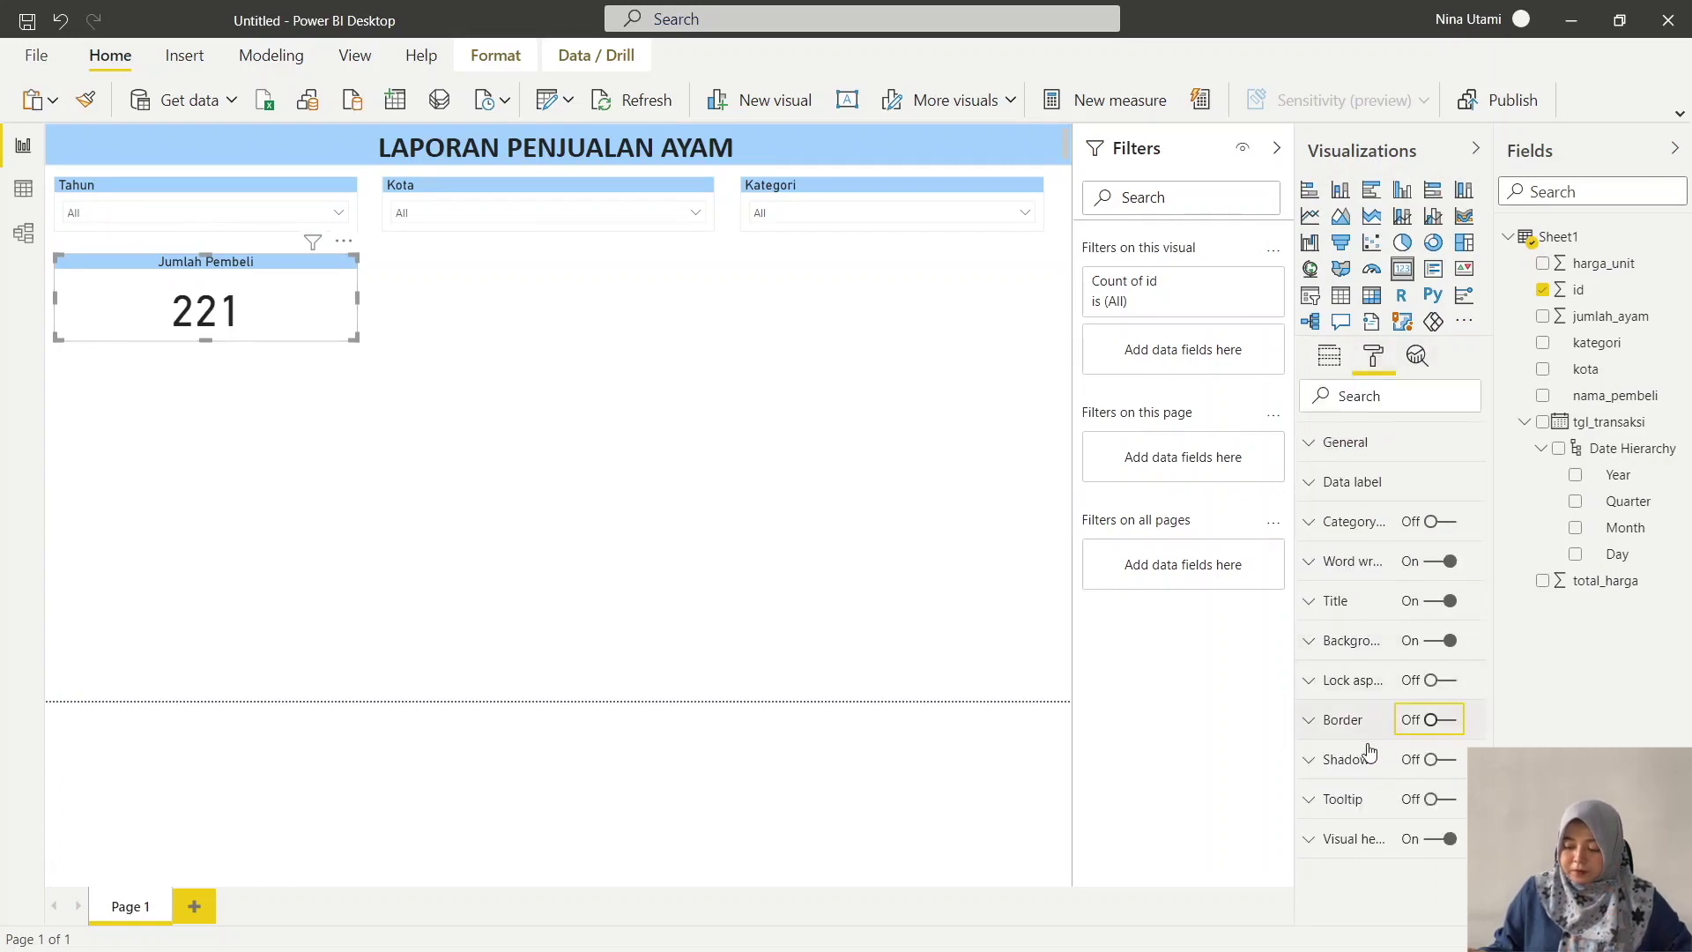
{"action": "left_click", "coordinate": [1352, 722]}
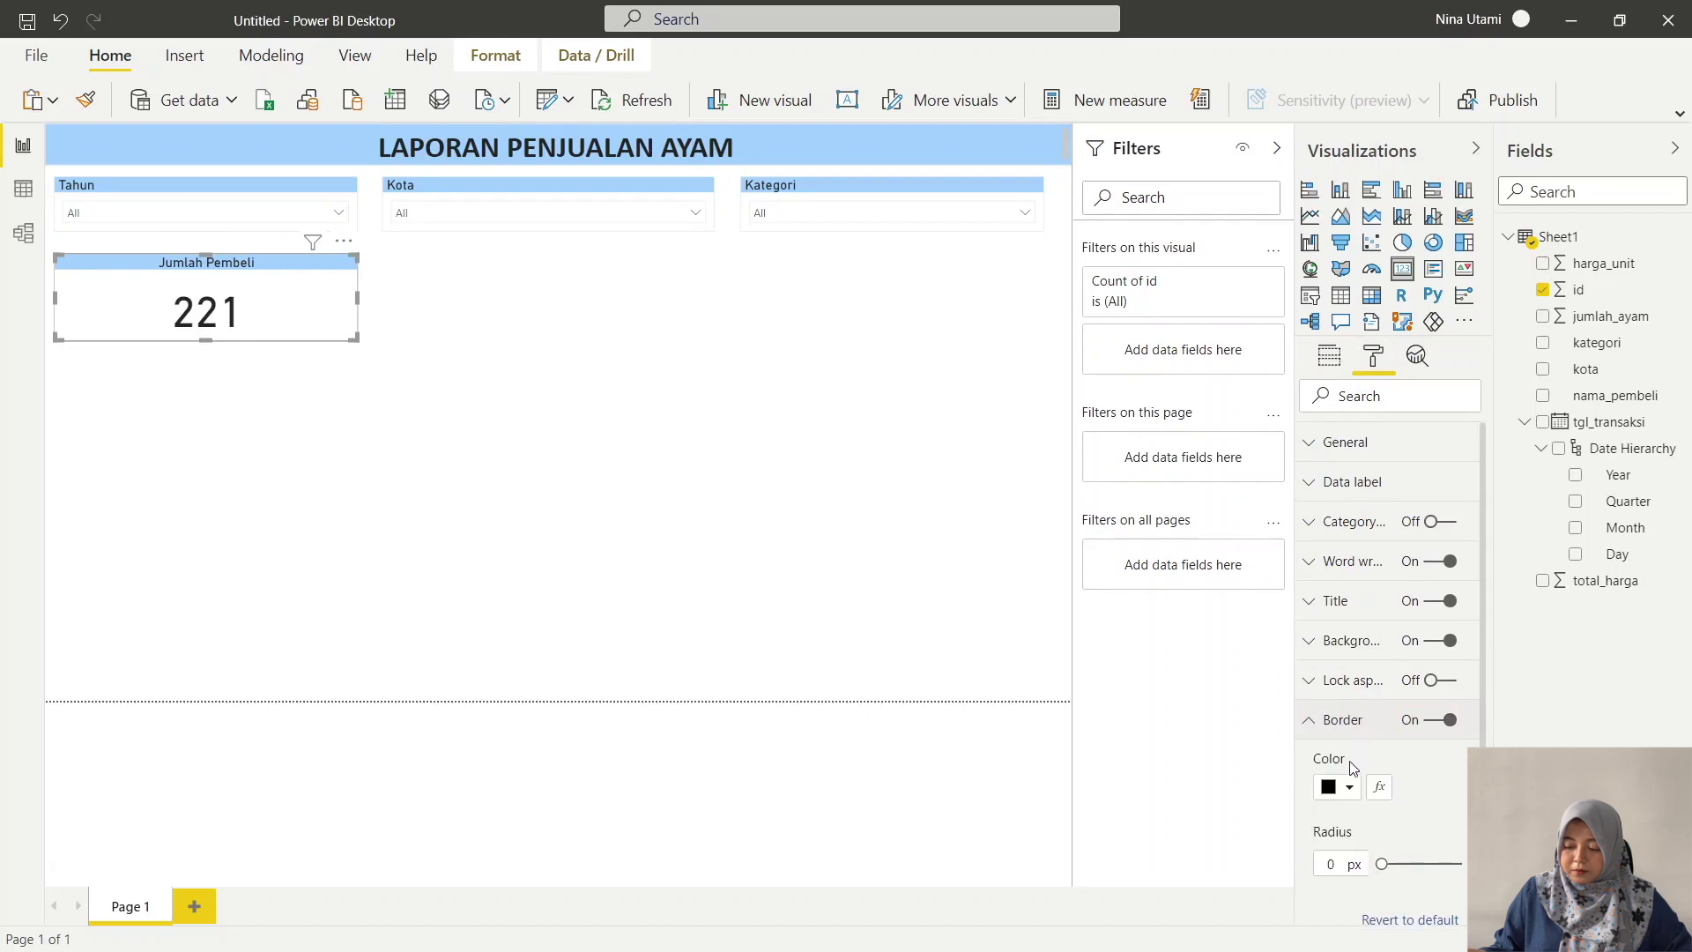
{"action": "left_click", "coordinate": [1346, 789]}
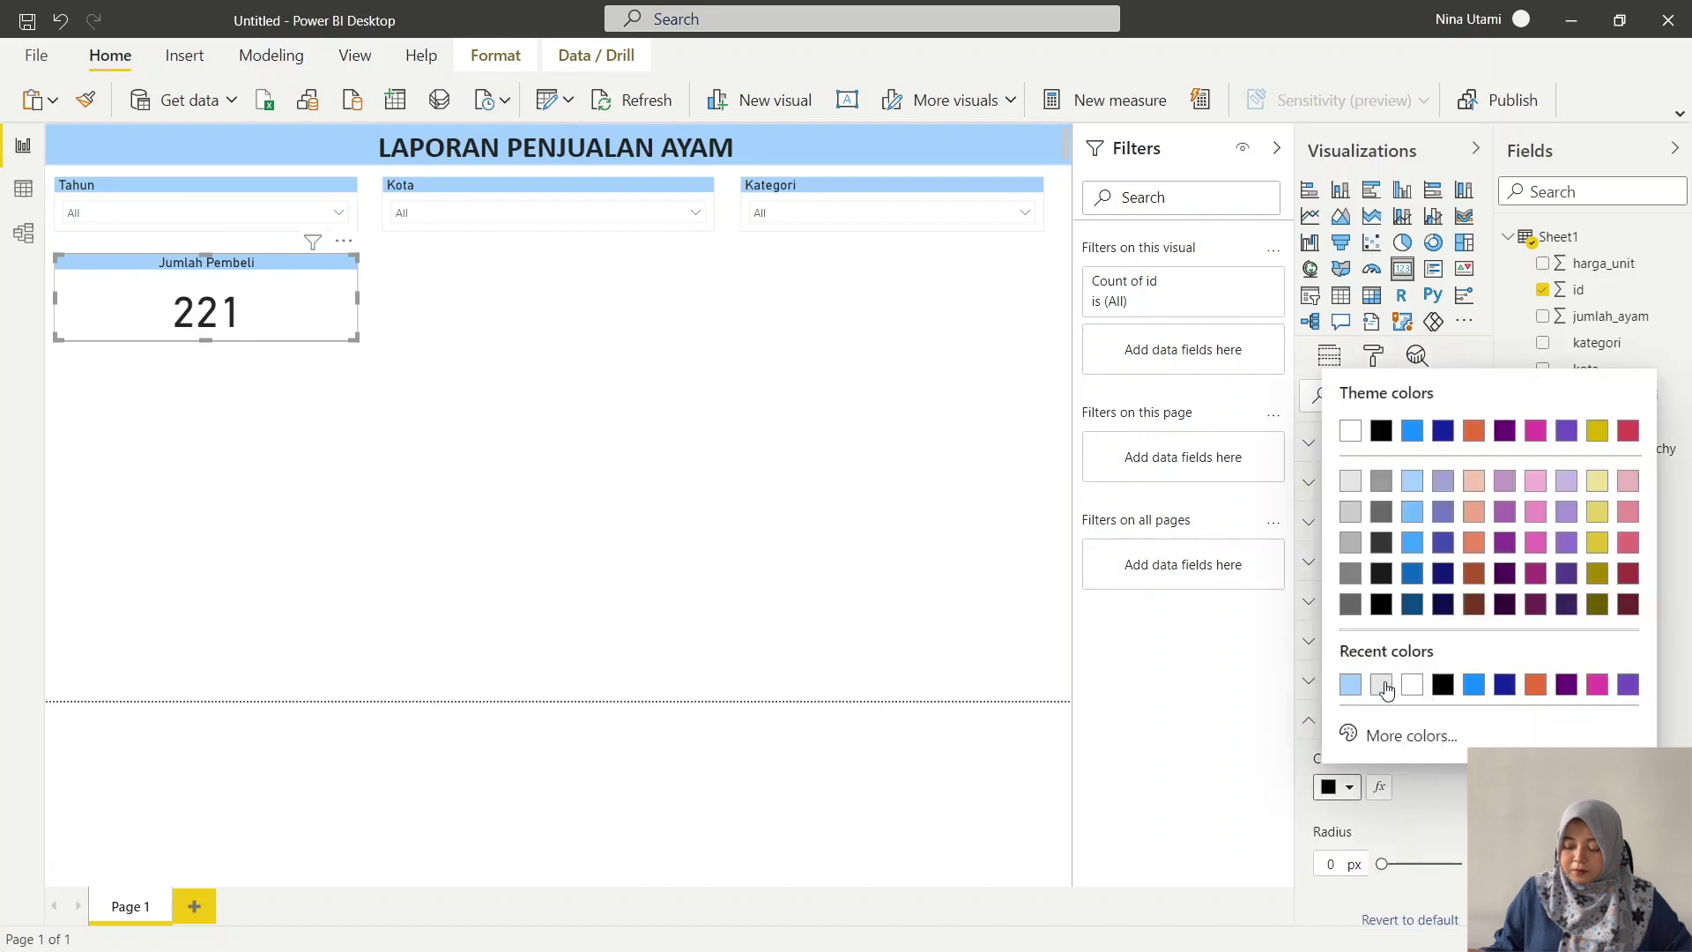
{"action": "left_click", "coordinate": [1381, 684]}
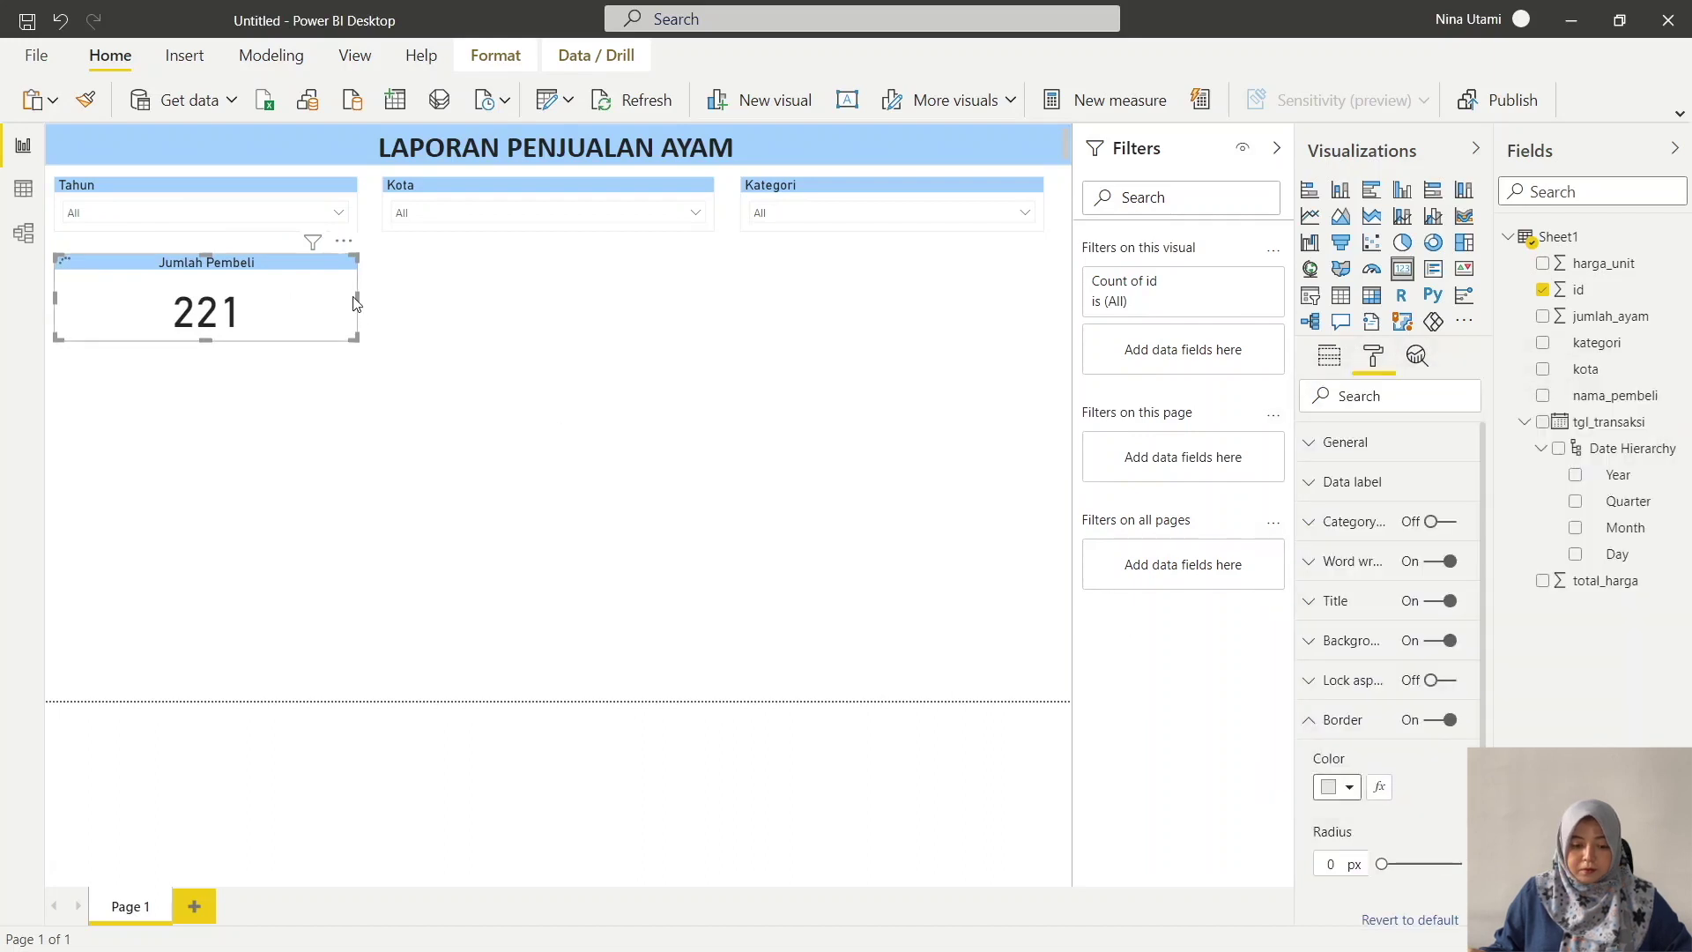
{"action": "left_click_drag", "start_coordinate": [208, 333], "coordinate": [208, 331]}
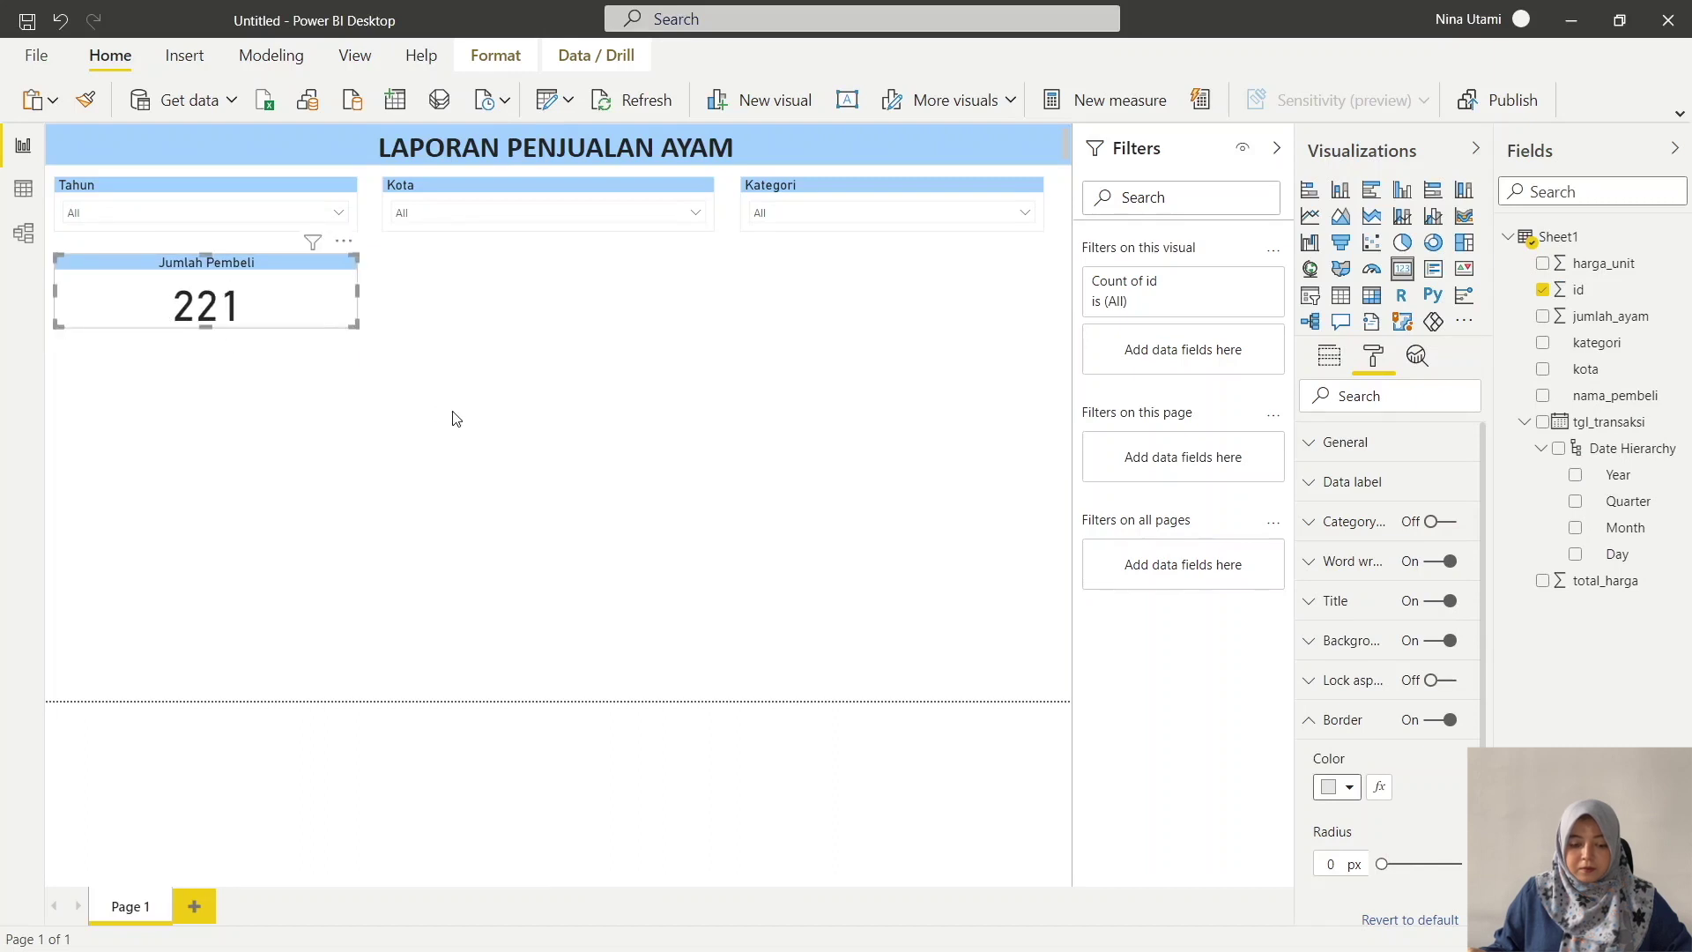
{"action": "left_click", "coordinate": [482, 441]}
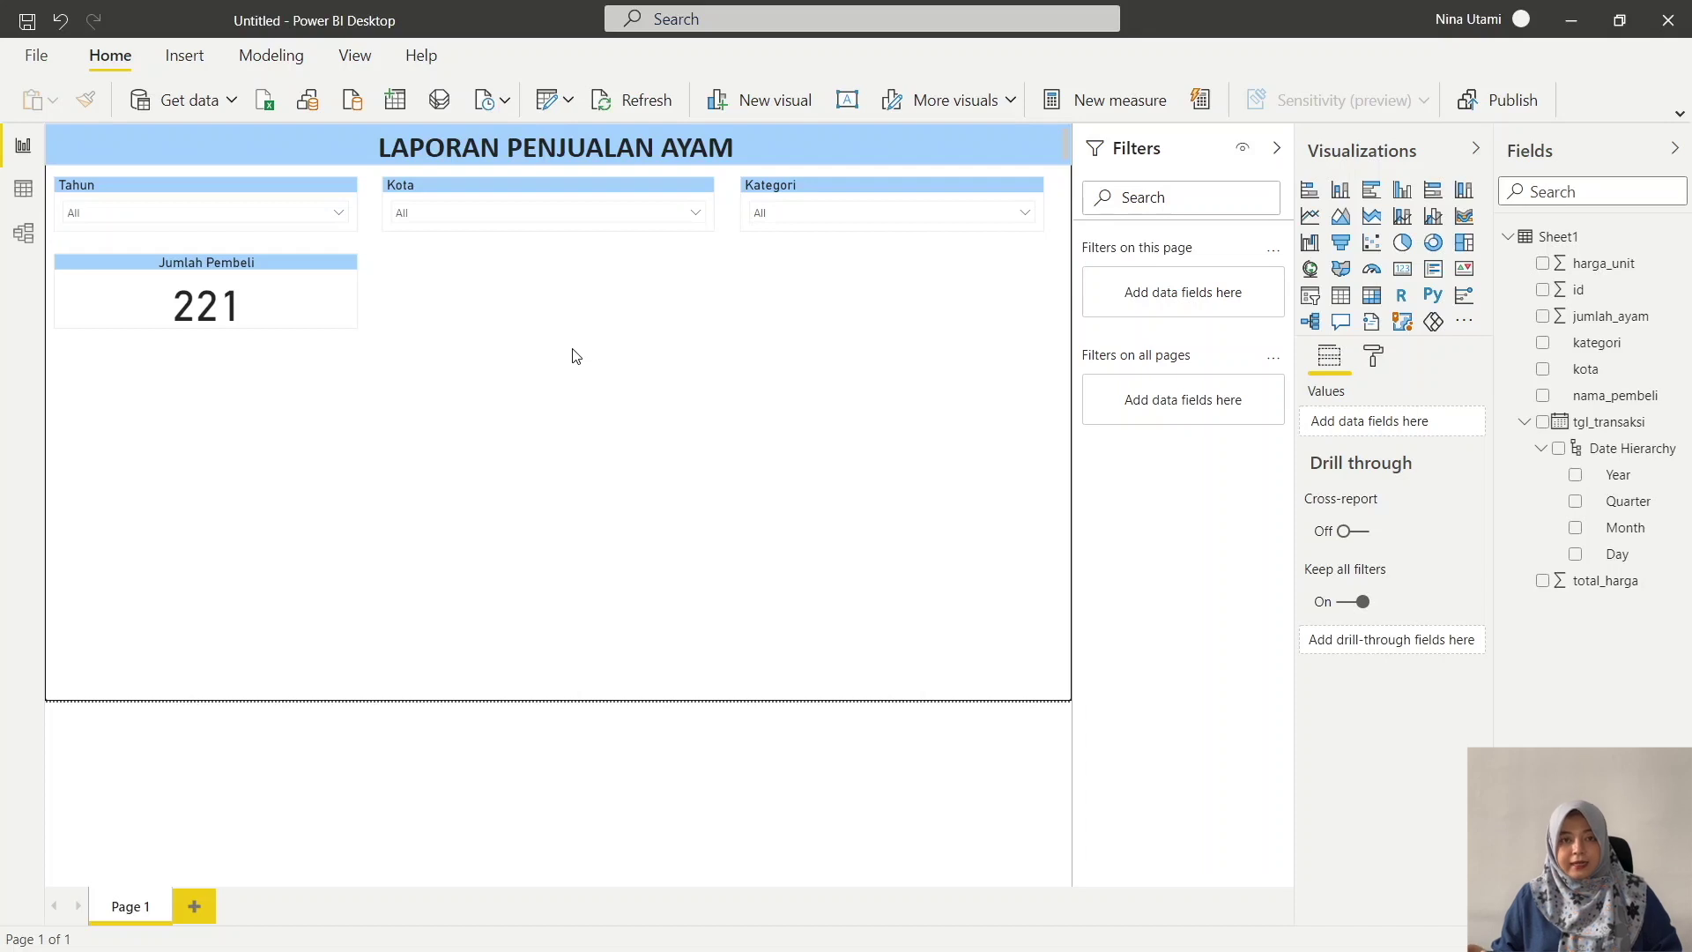
- Insert a card beneath the Kota slicer, matching the Jumlah Pembeli card's height, and have it show the sum of total_harga
{"action": "left_click", "coordinate": [1404, 273]}
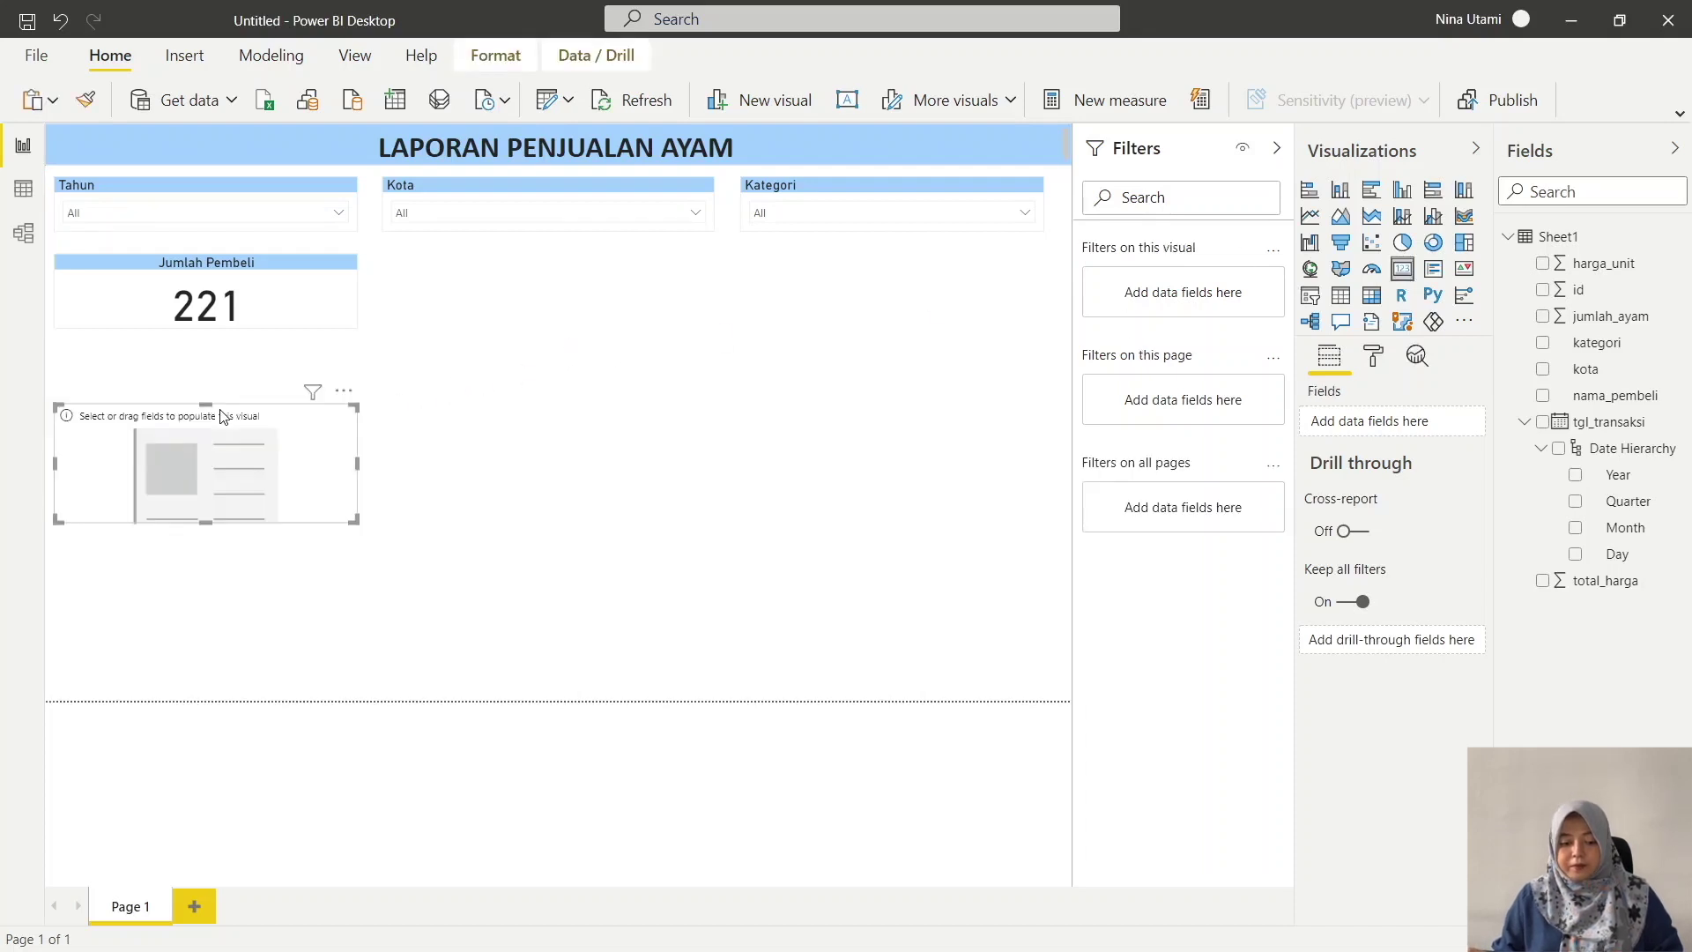
{"action": "left_click_drag", "start_coordinate": [224, 417], "coordinate": [717, 316]}
{"action": "left_click_drag", "start_coordinate": [605, 362], "coordinate": [581, 366]}
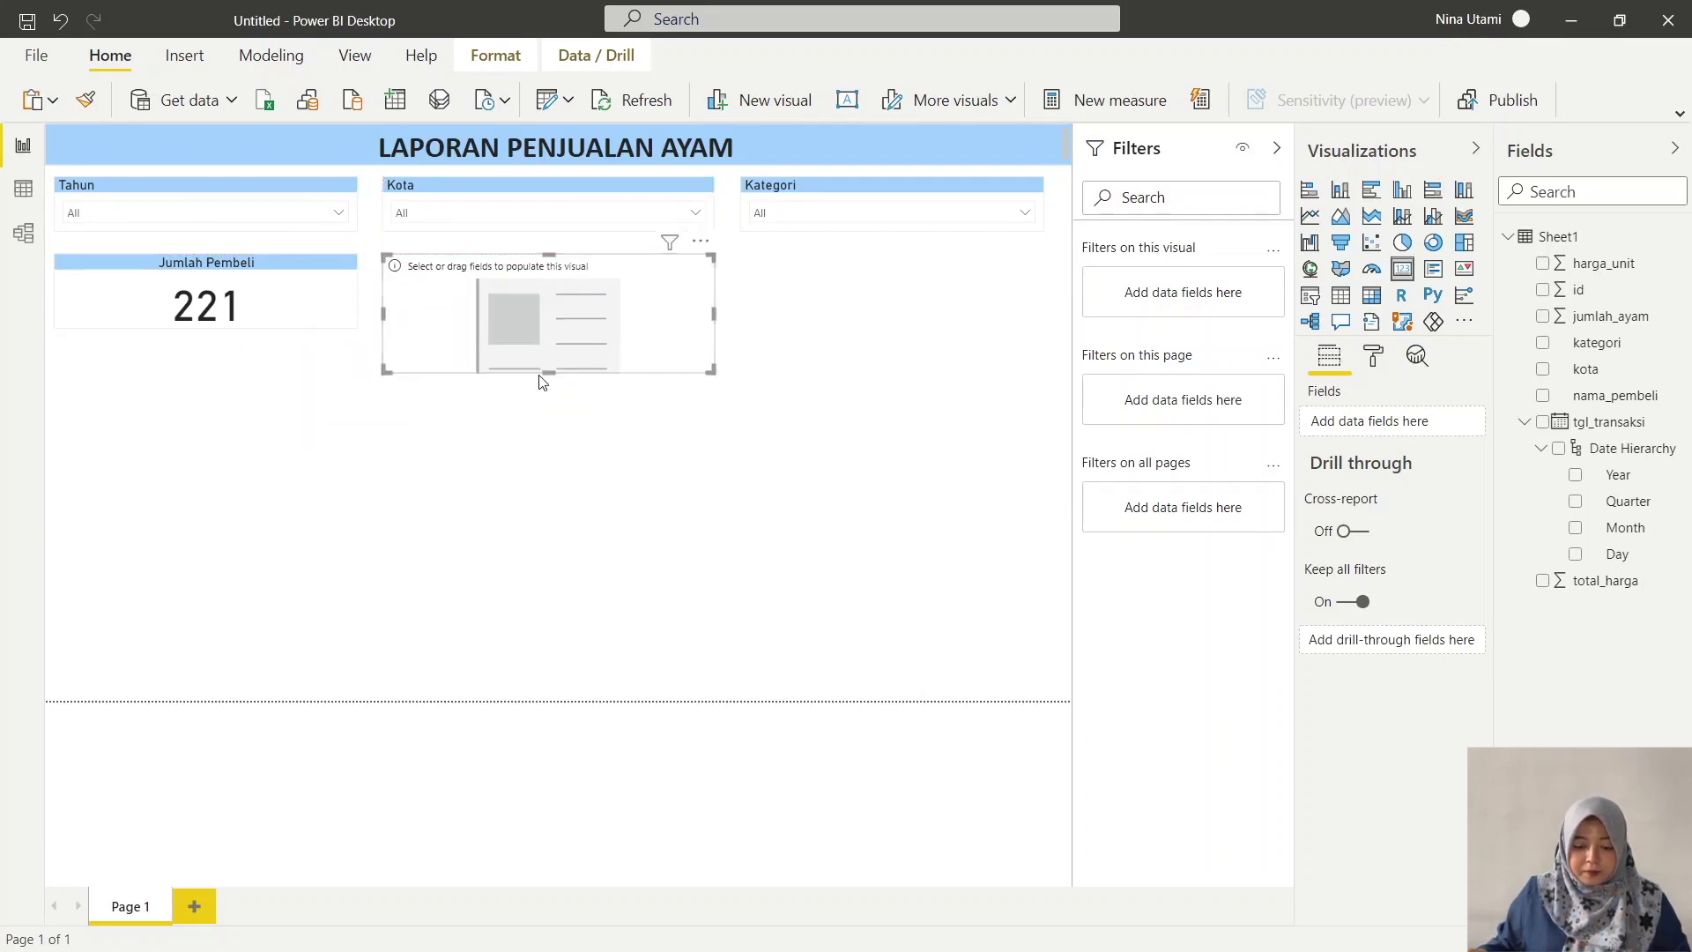
{"action": "left_click", "coordinate": [554, 381]}
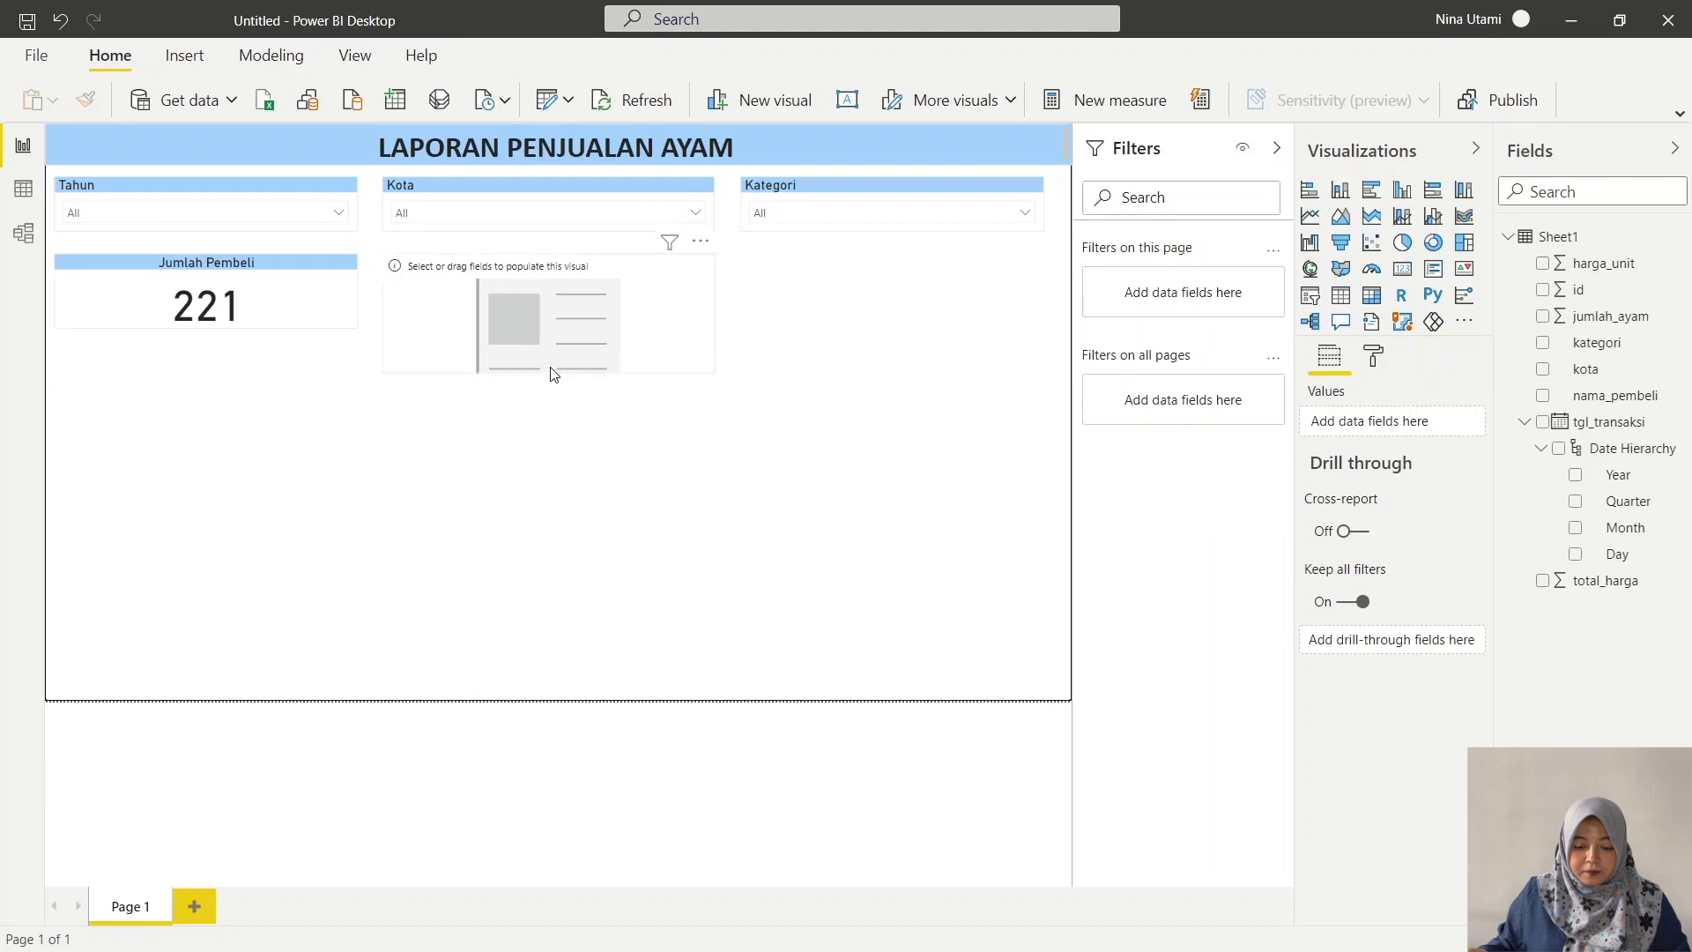
{"action": "left_click", "coordinate": [556, 356]}
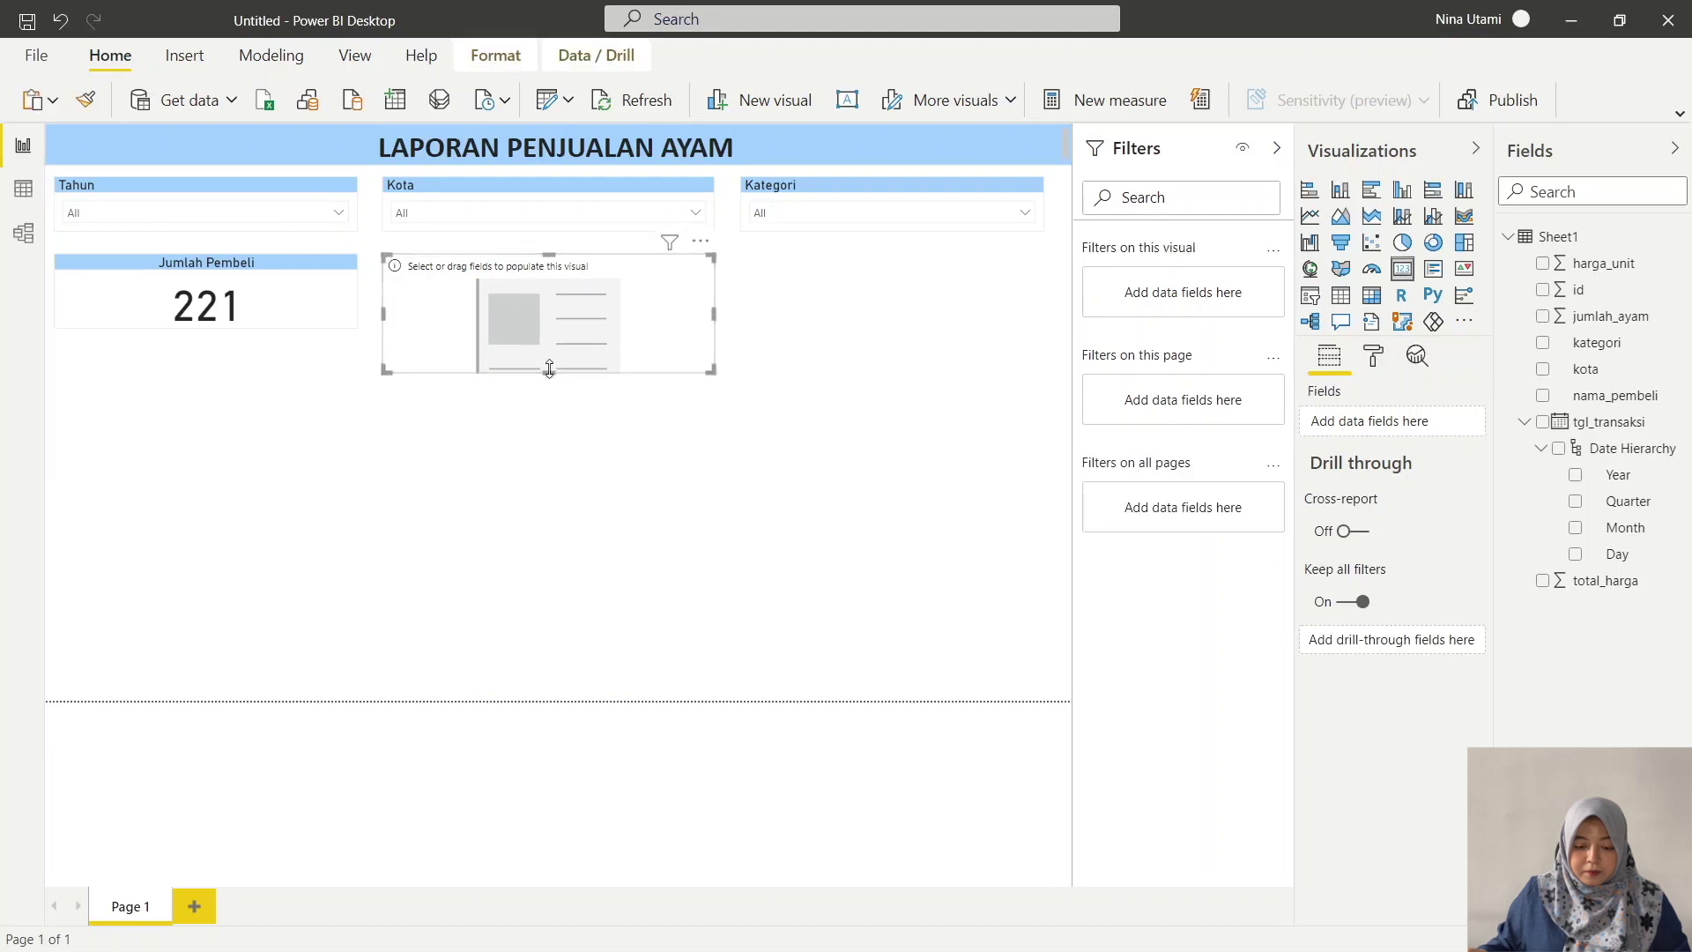
{"action": "left_click_drag", "start_coordinate": [549, 369], "coordinate": [547, 325]}
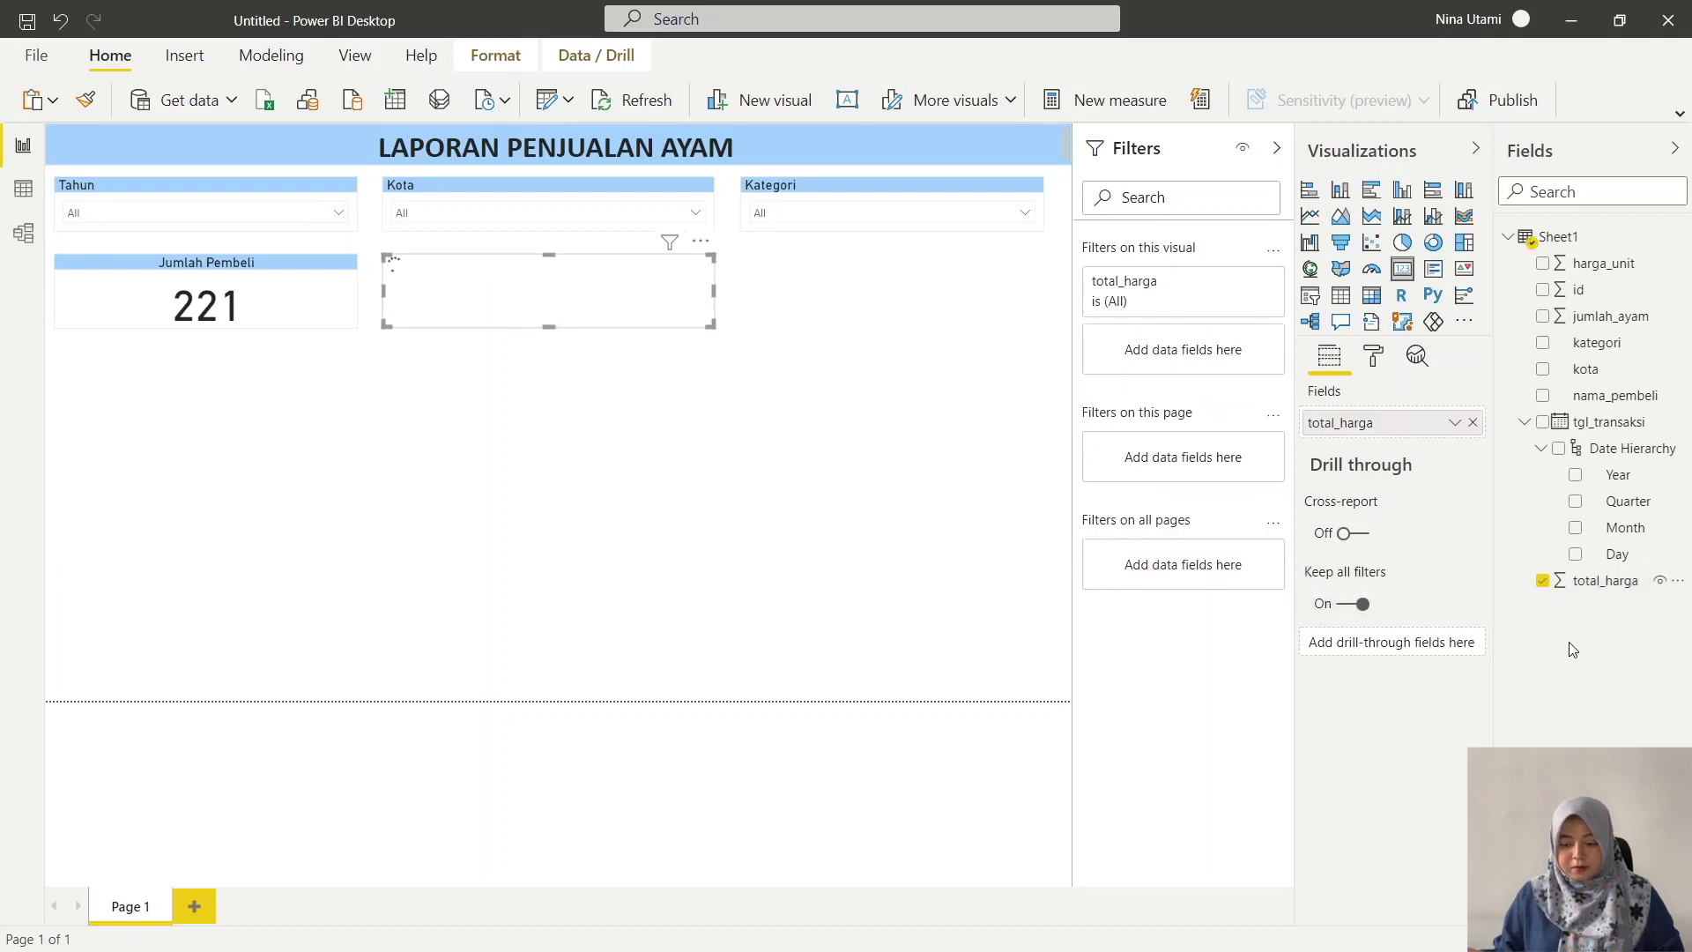
{"action": "left_click", "coordinate": [1453, 423]}
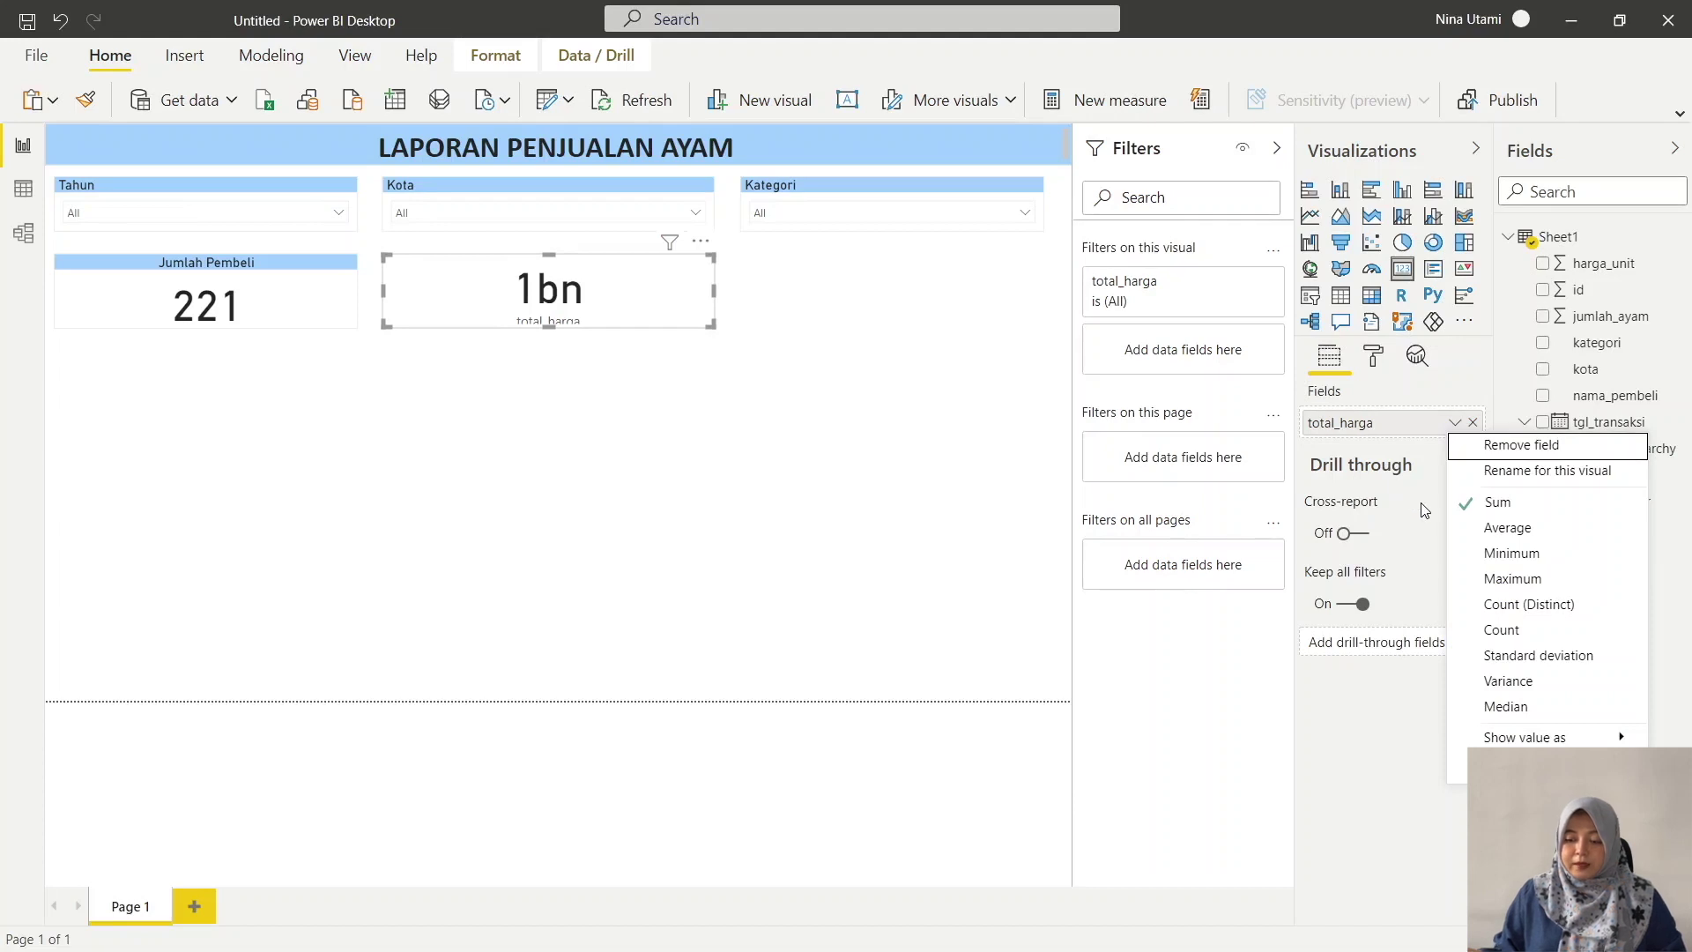
{"action": "left_click", "coordinate": [1425, 509]}
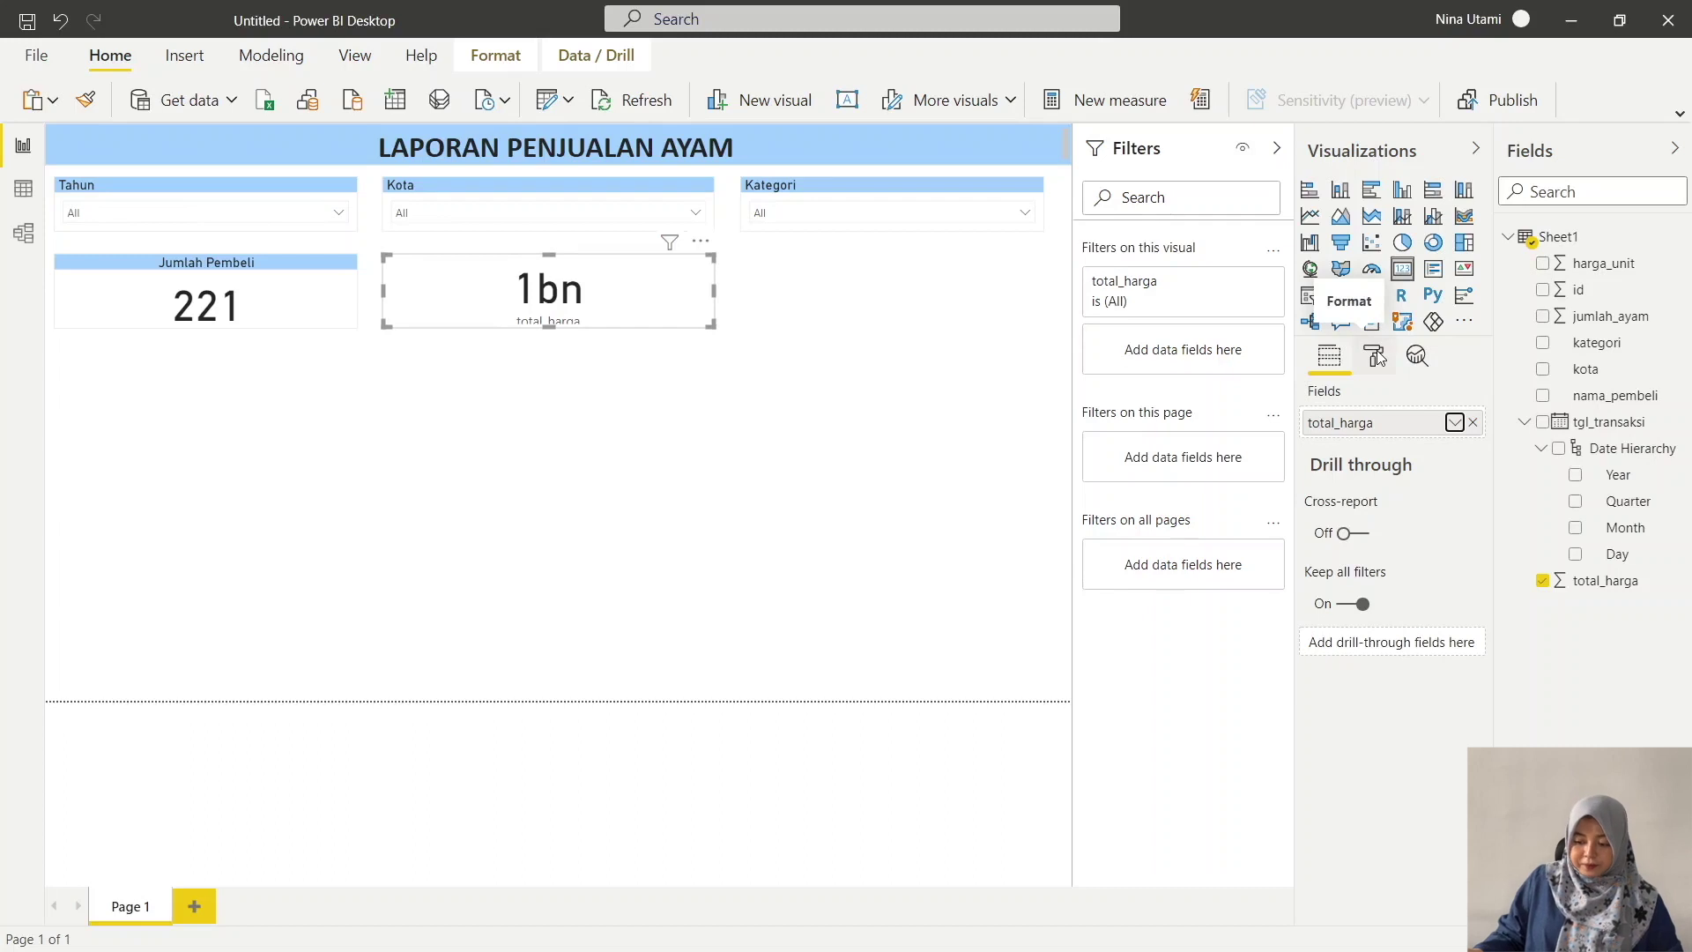
- Turn off the total_harga card's category label and show the title text Total Penjualan (Rp) instead
{"action": "left_click", "coordinate": [1374, 356]}
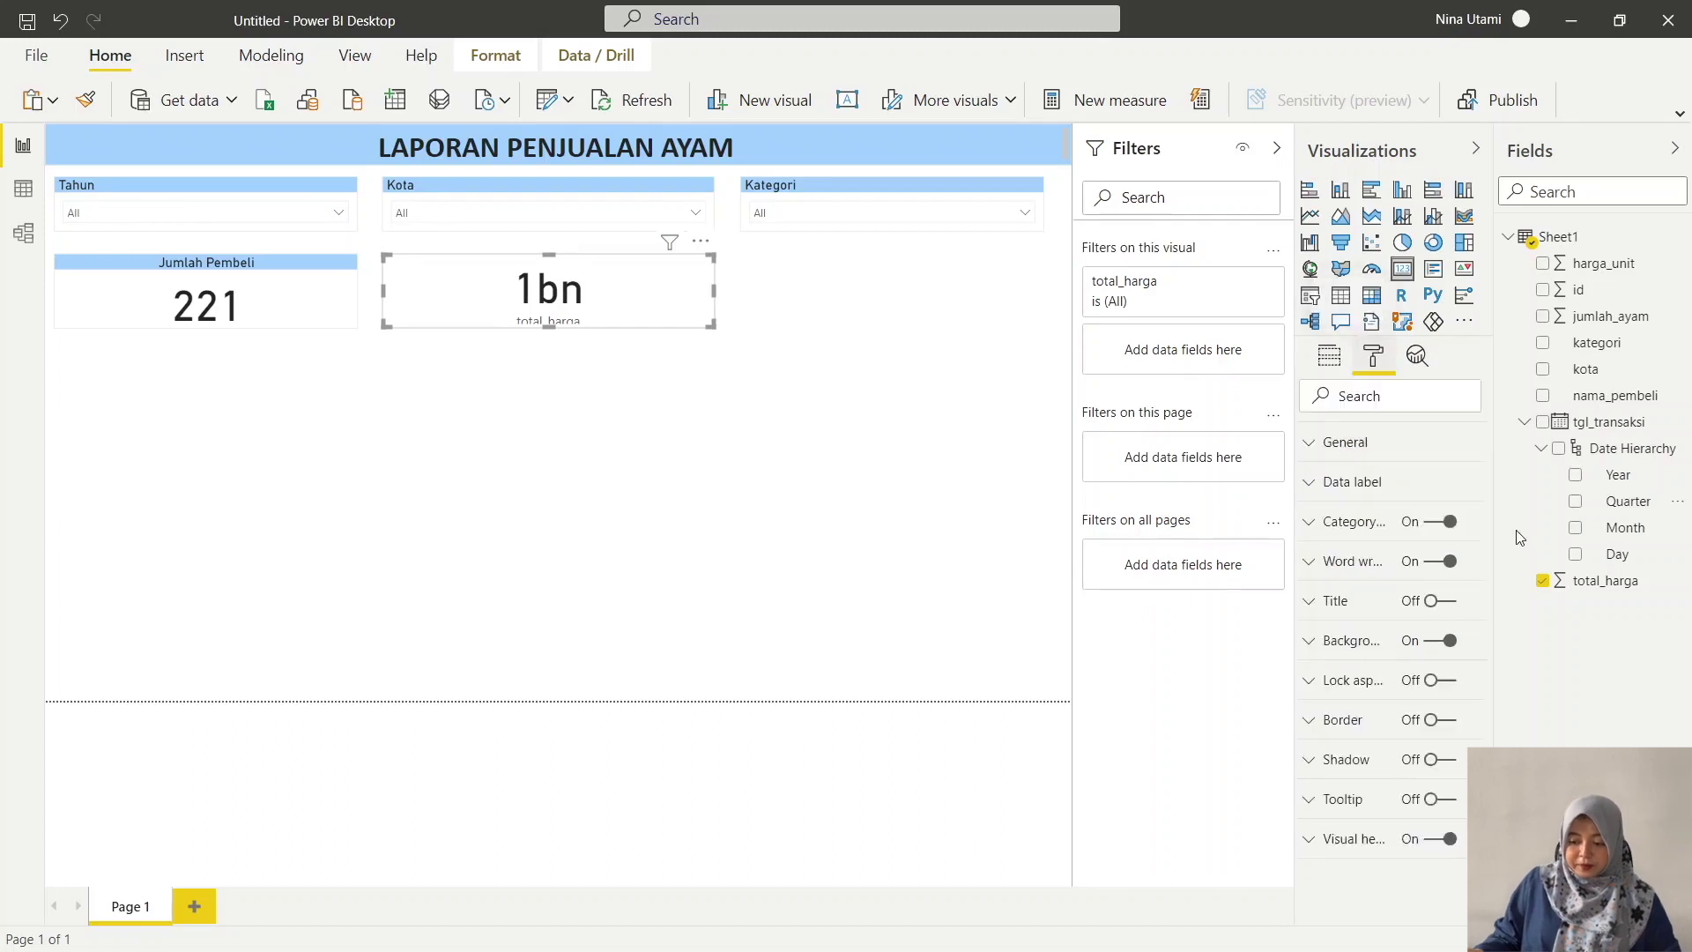
{"action": "left_click", "coordinate": [1449, 524]}
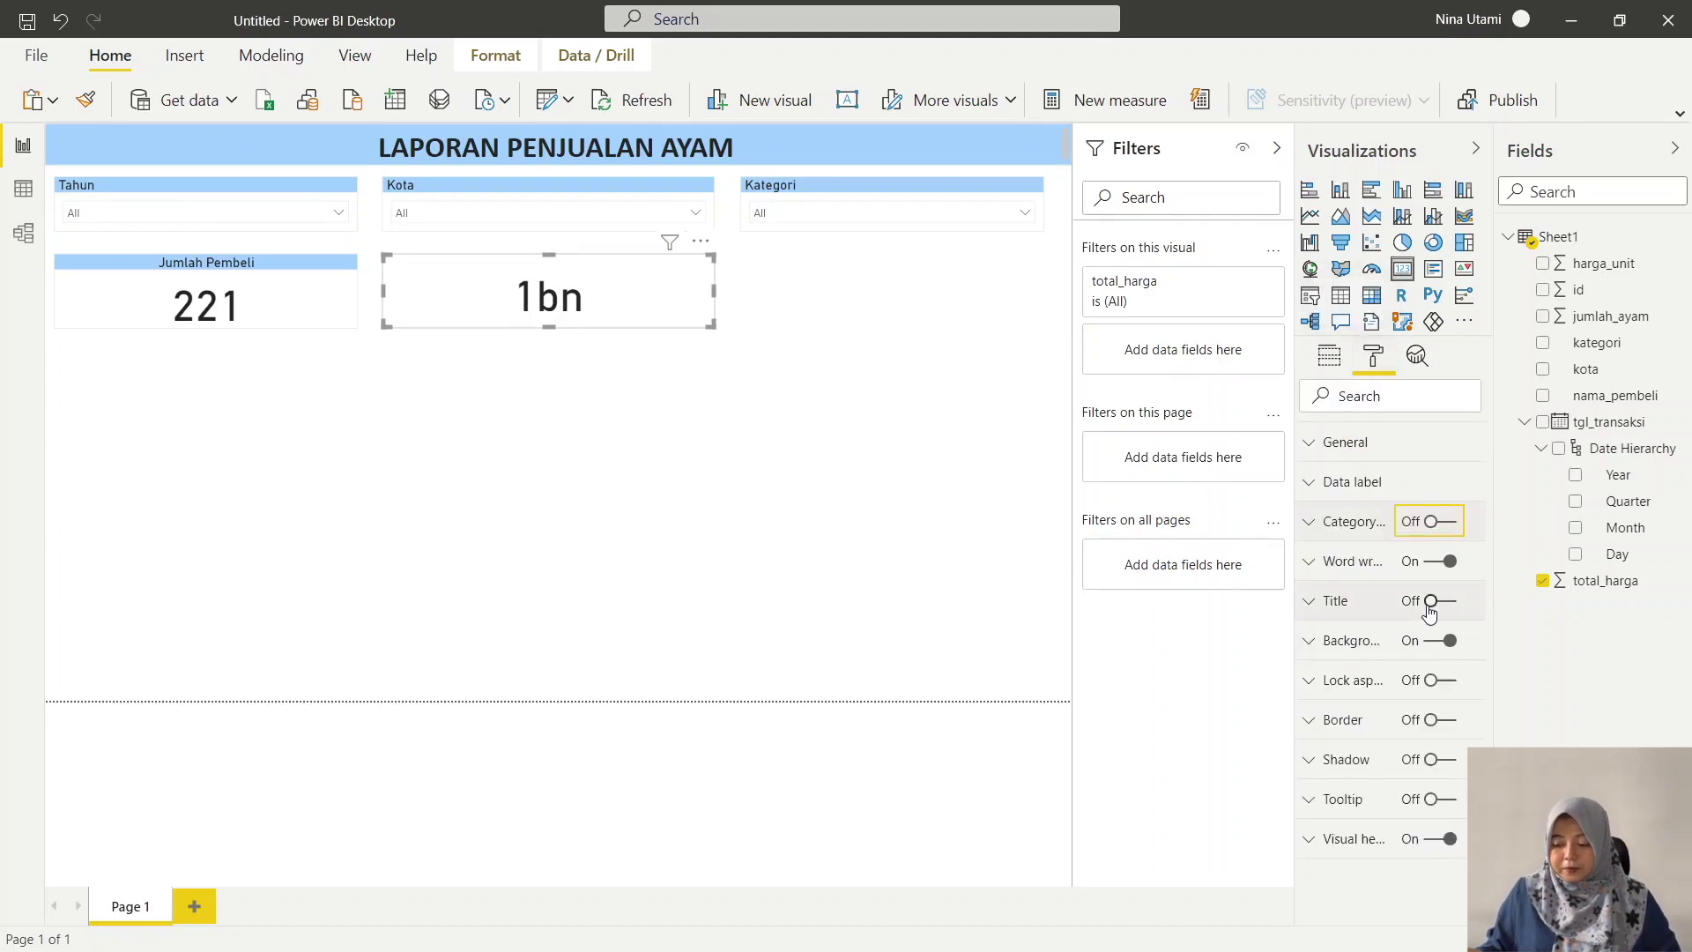
{"action": "left_click", "coordinate": [1429, 603]}
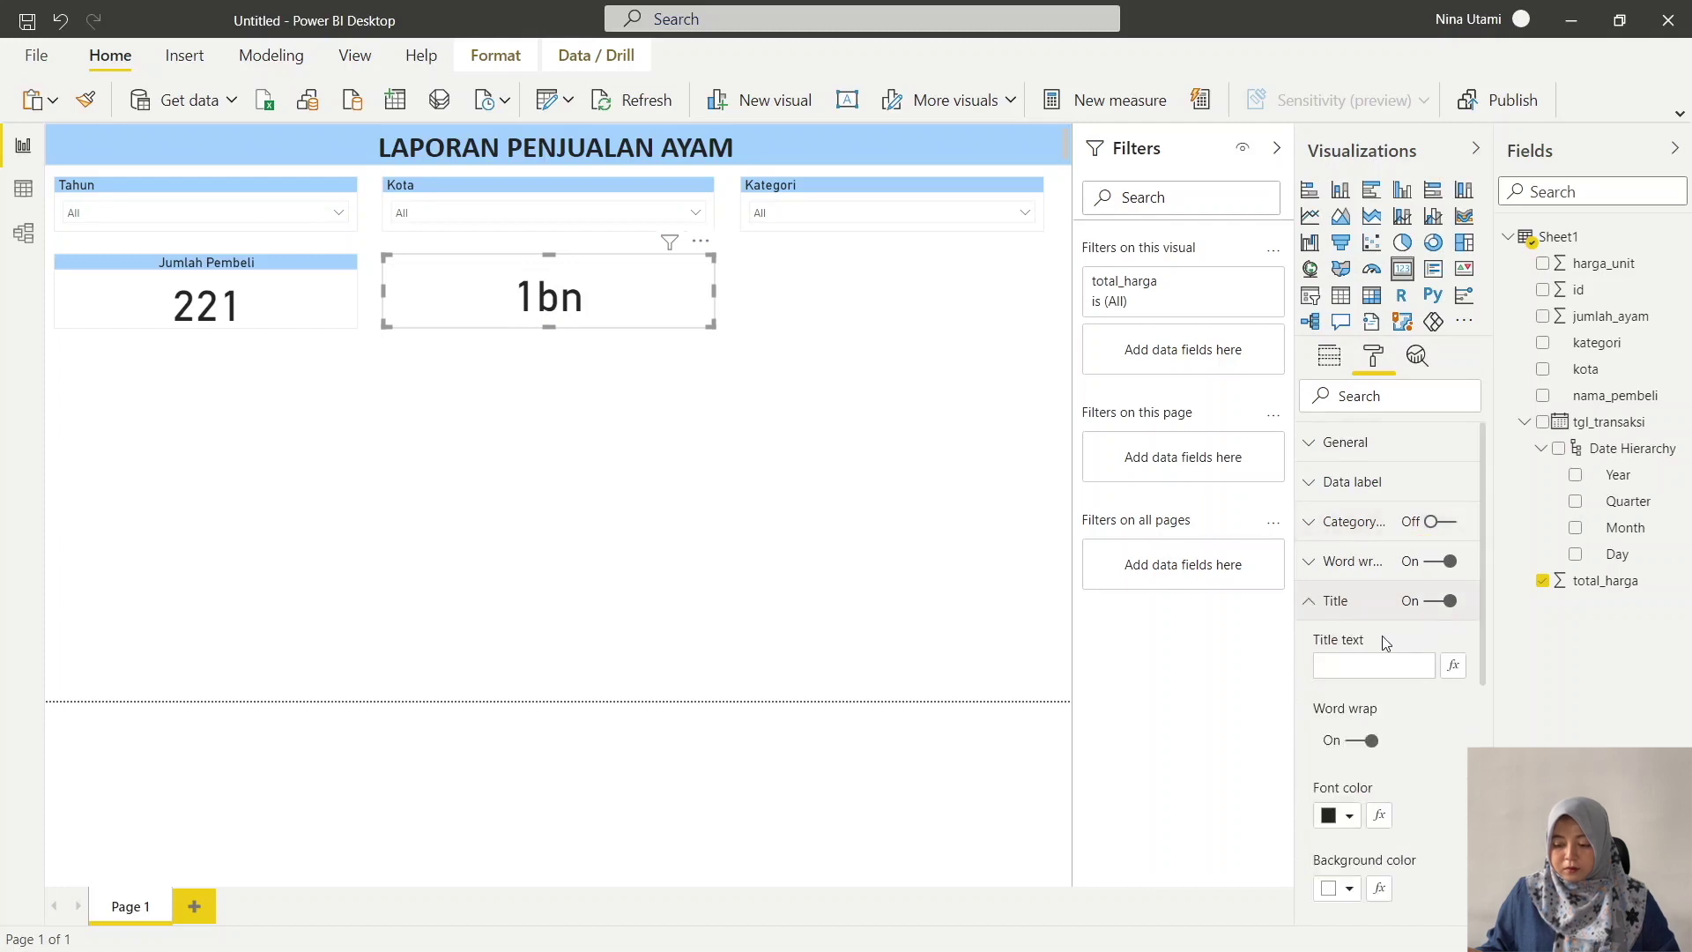
{"action": "left_click", "coordinate": [1383, 660]}
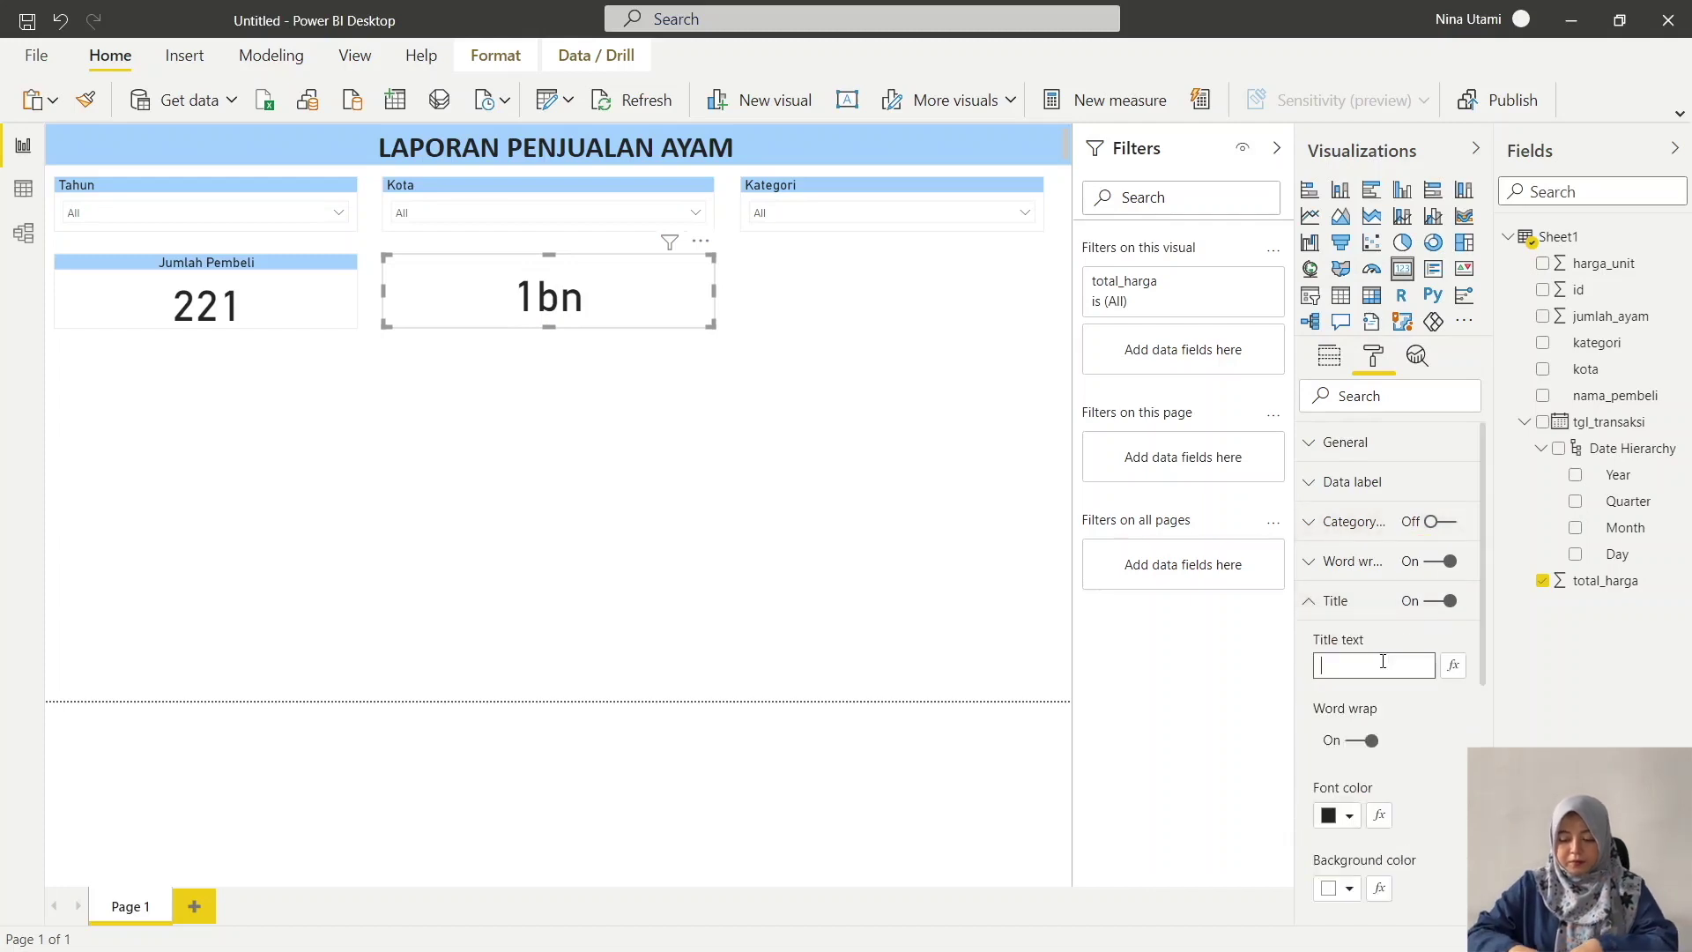
{"action": "type", "text": "Toga"}
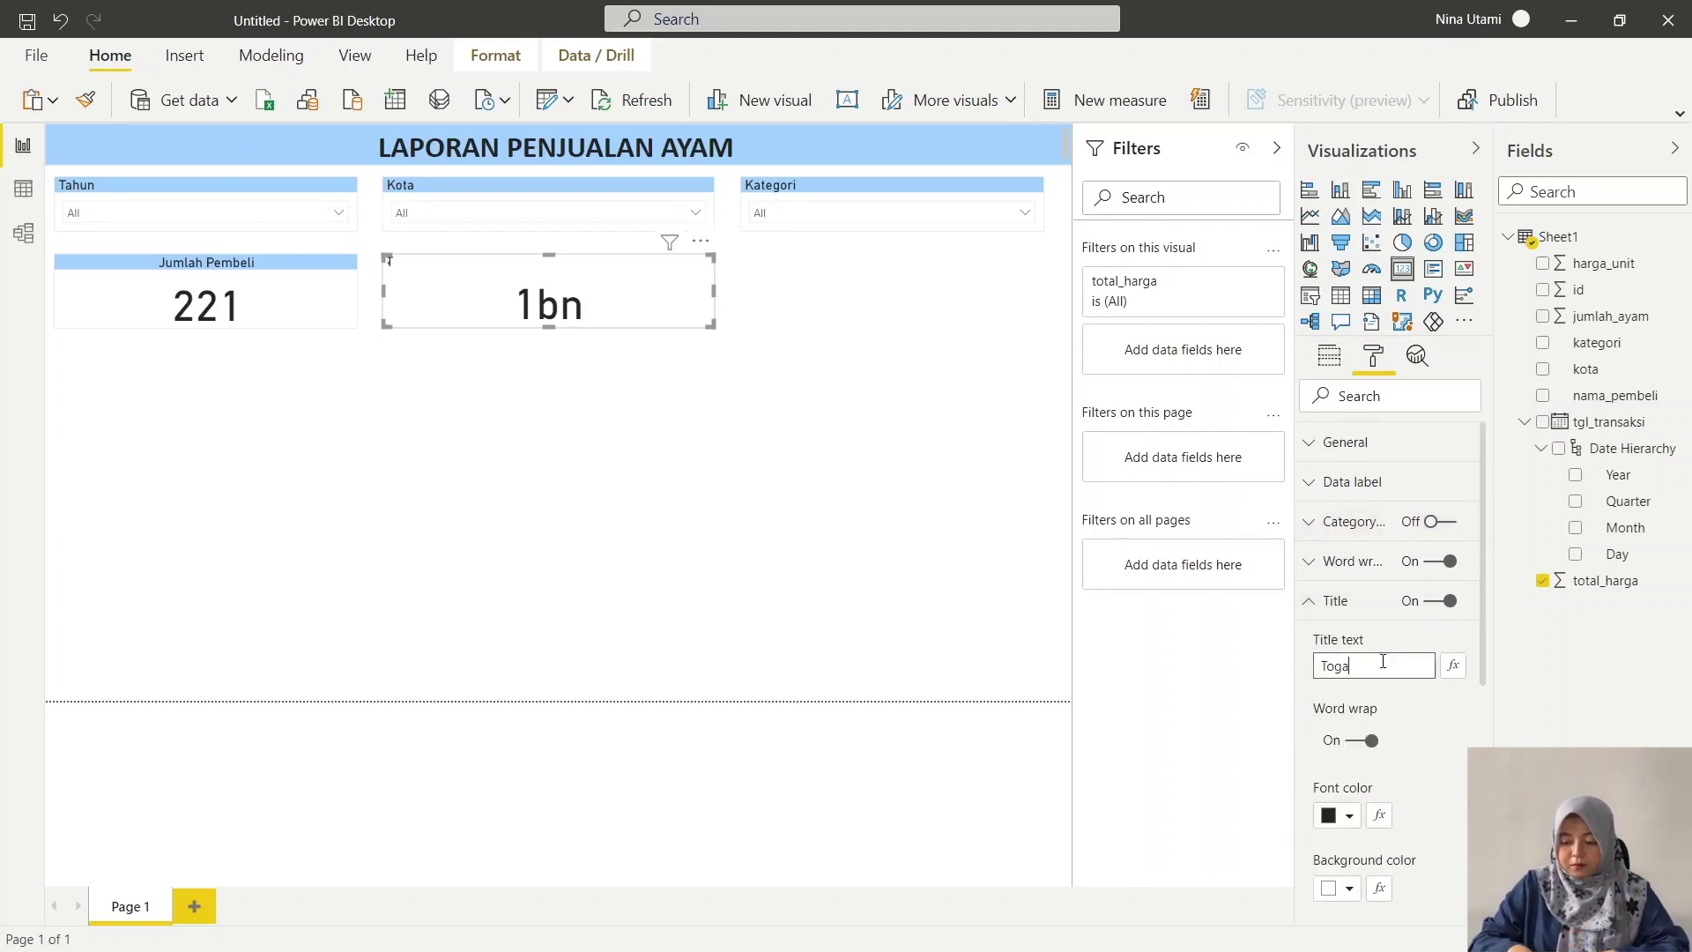
{"action": "key", "text": "BackSpace"}
{"action": "key", "text": "BackSpace"}
{"action": "type", "text": "t"}
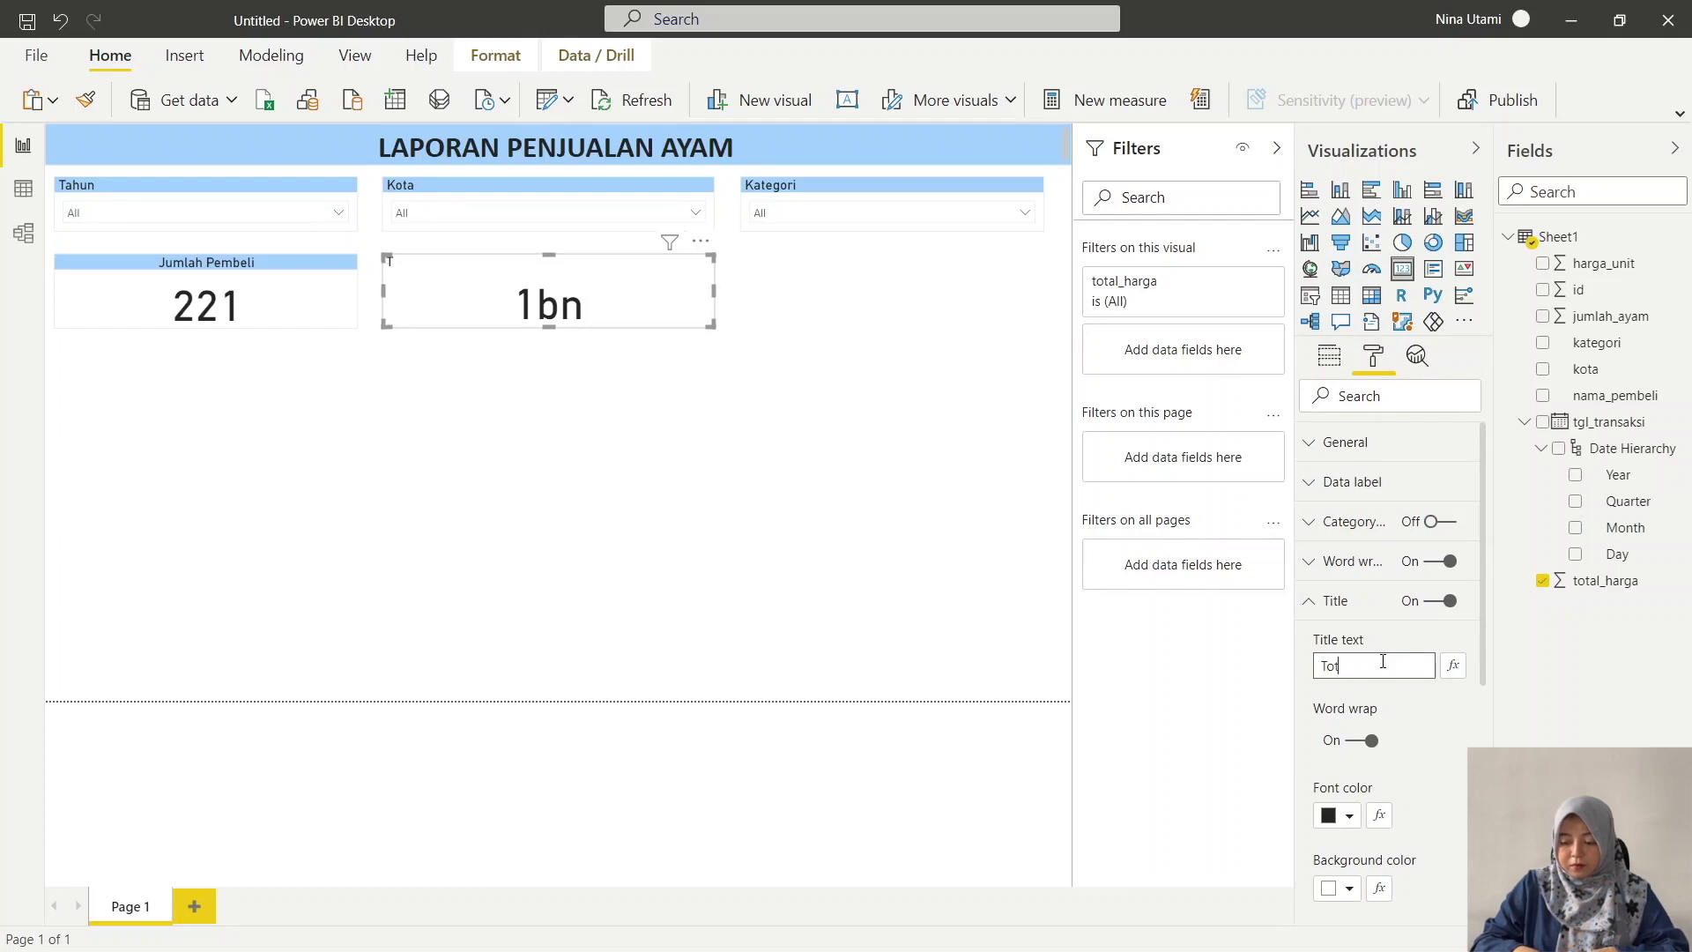
{"action": "type", "text": "al Penj"}
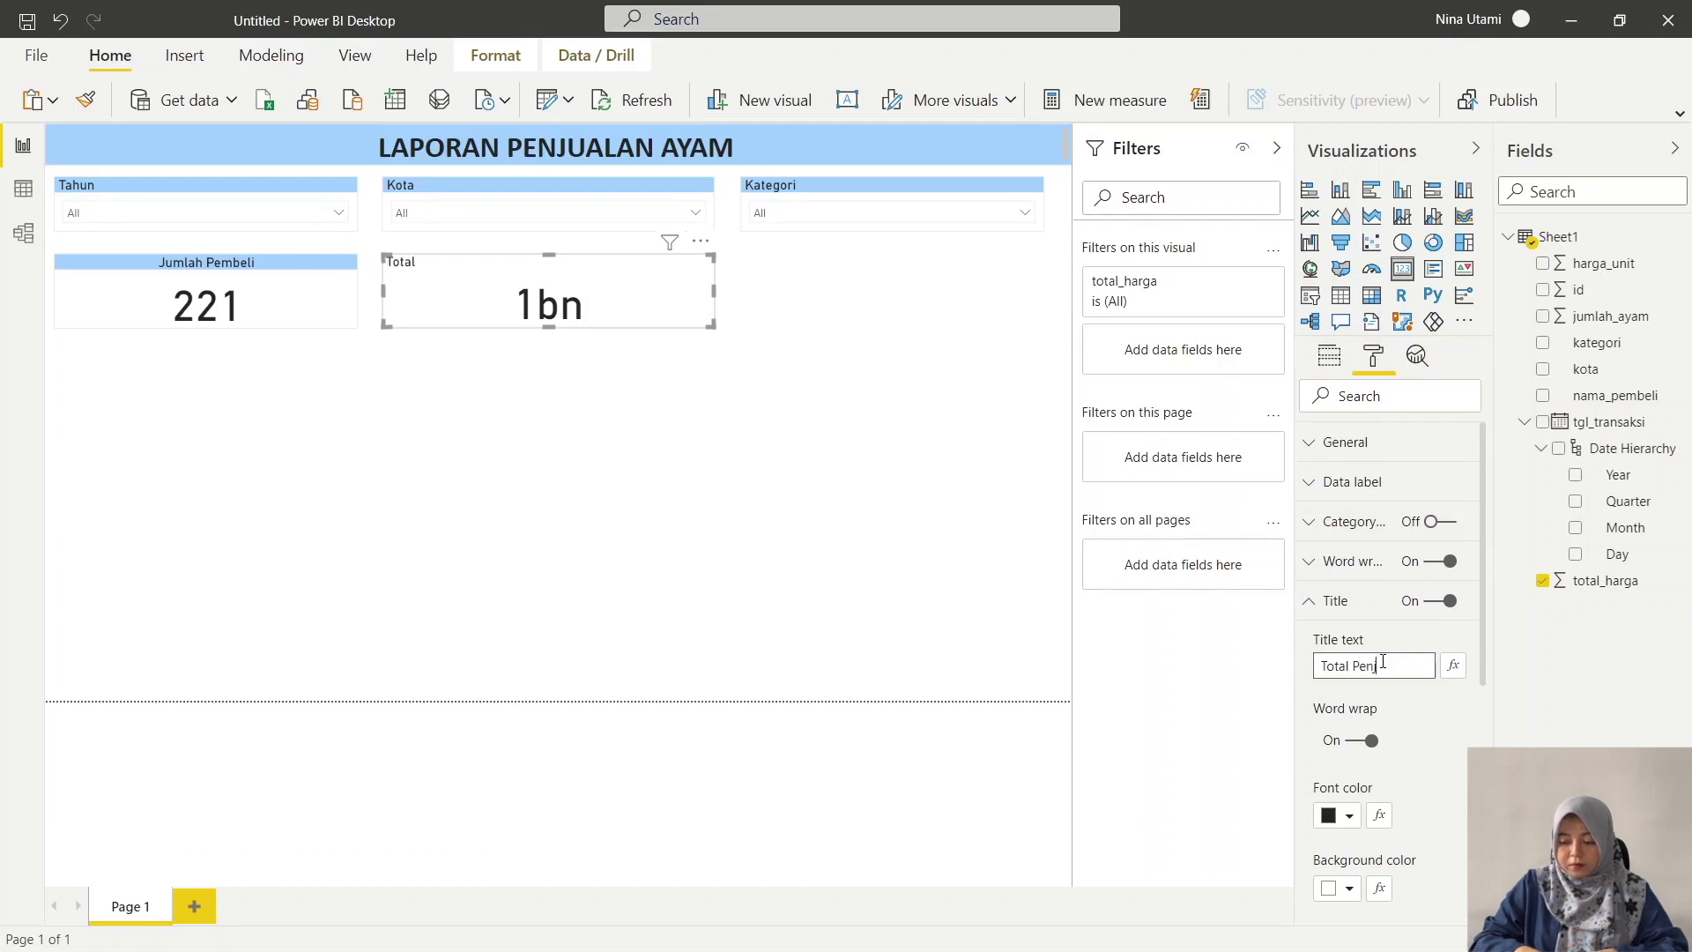
{"action": "type", "text": "ualan ("}
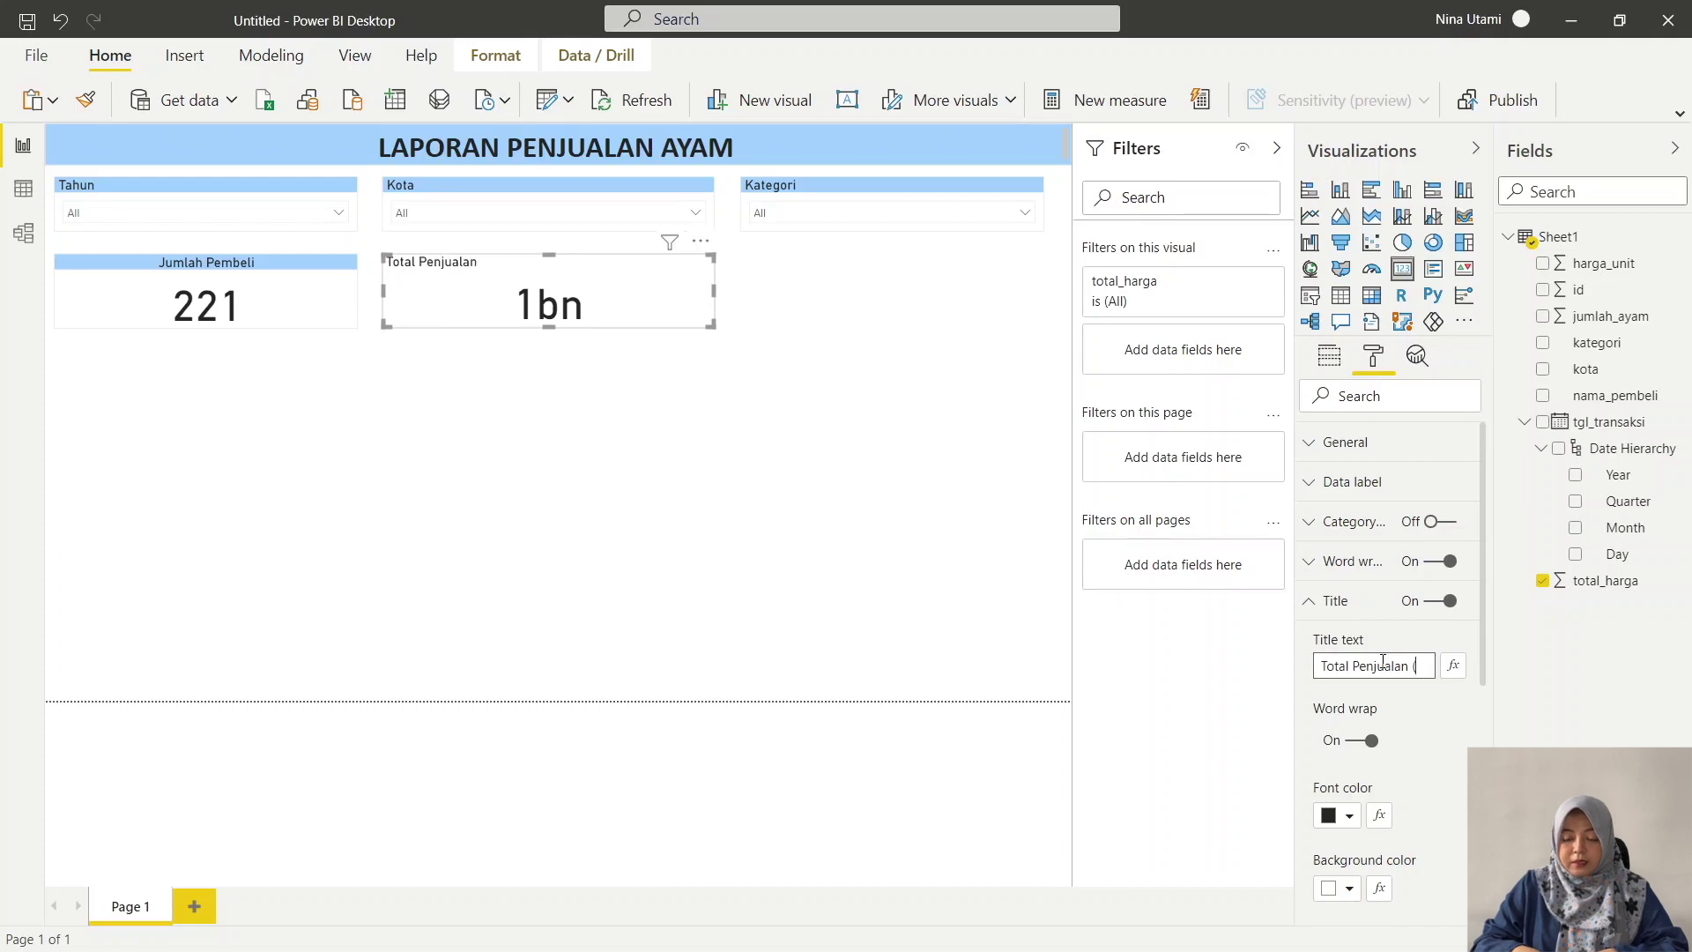
{"action": "type", "text": "Rp"}
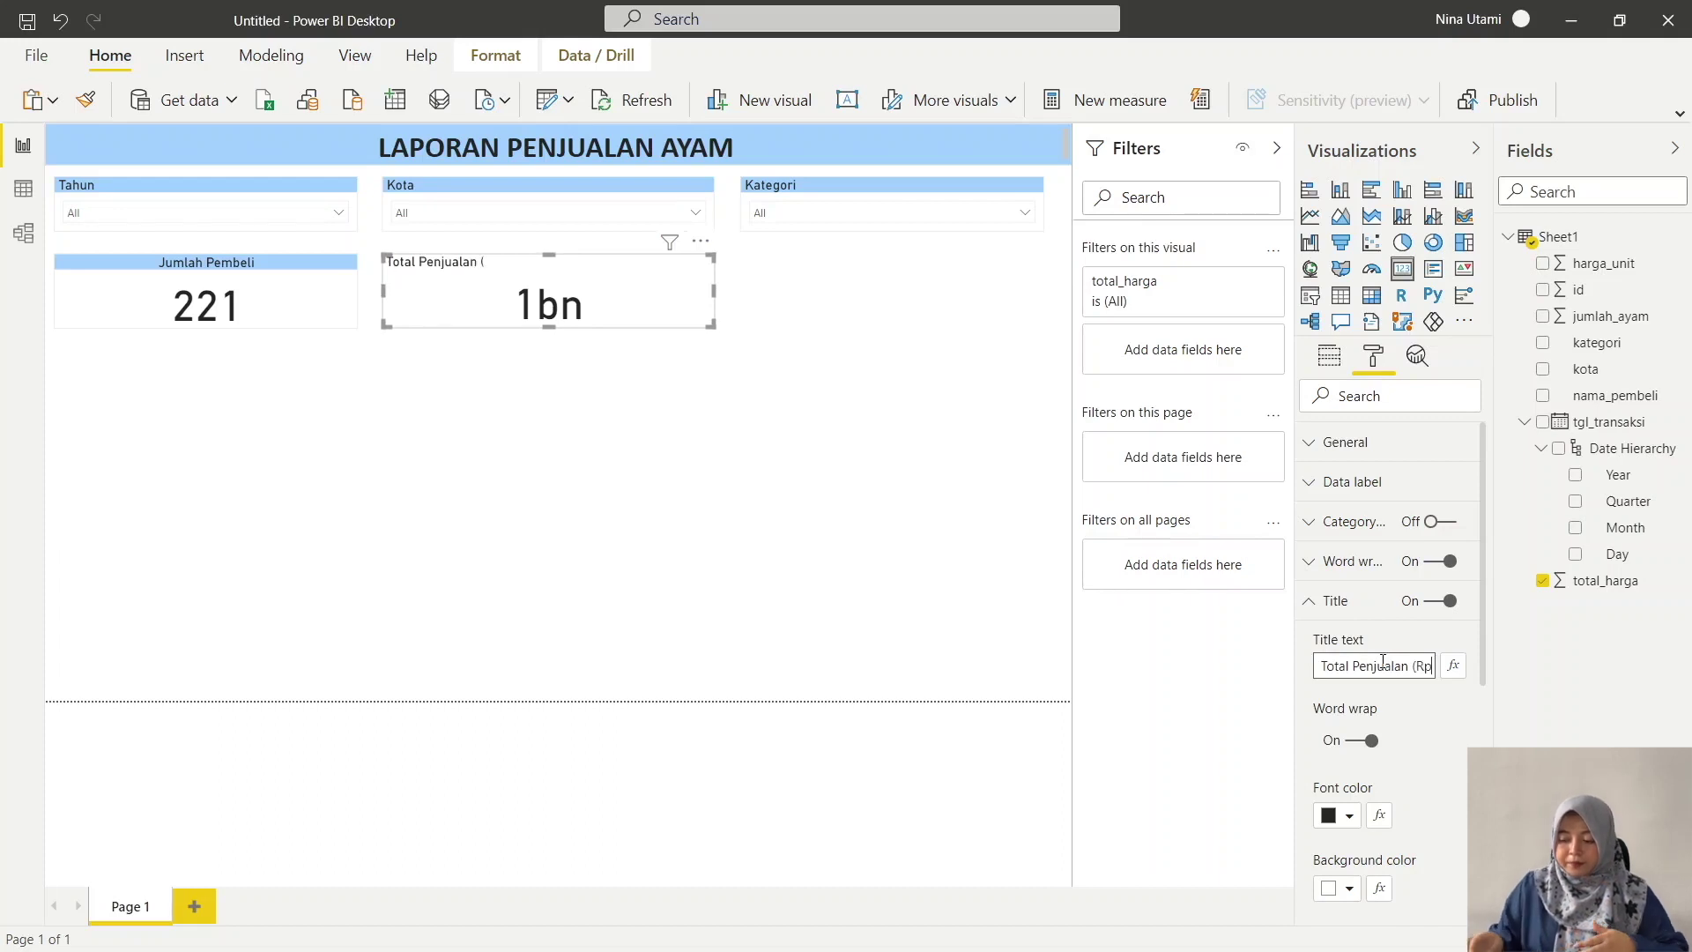
{"action": "type", "text": ")"}
- Center the Total Penjualan (Rp) card's title and give it a light blue background
{"action": "scroll", "coordinate": [1356, 800], "scroll_direction": "down", "scroll_amount": 3}
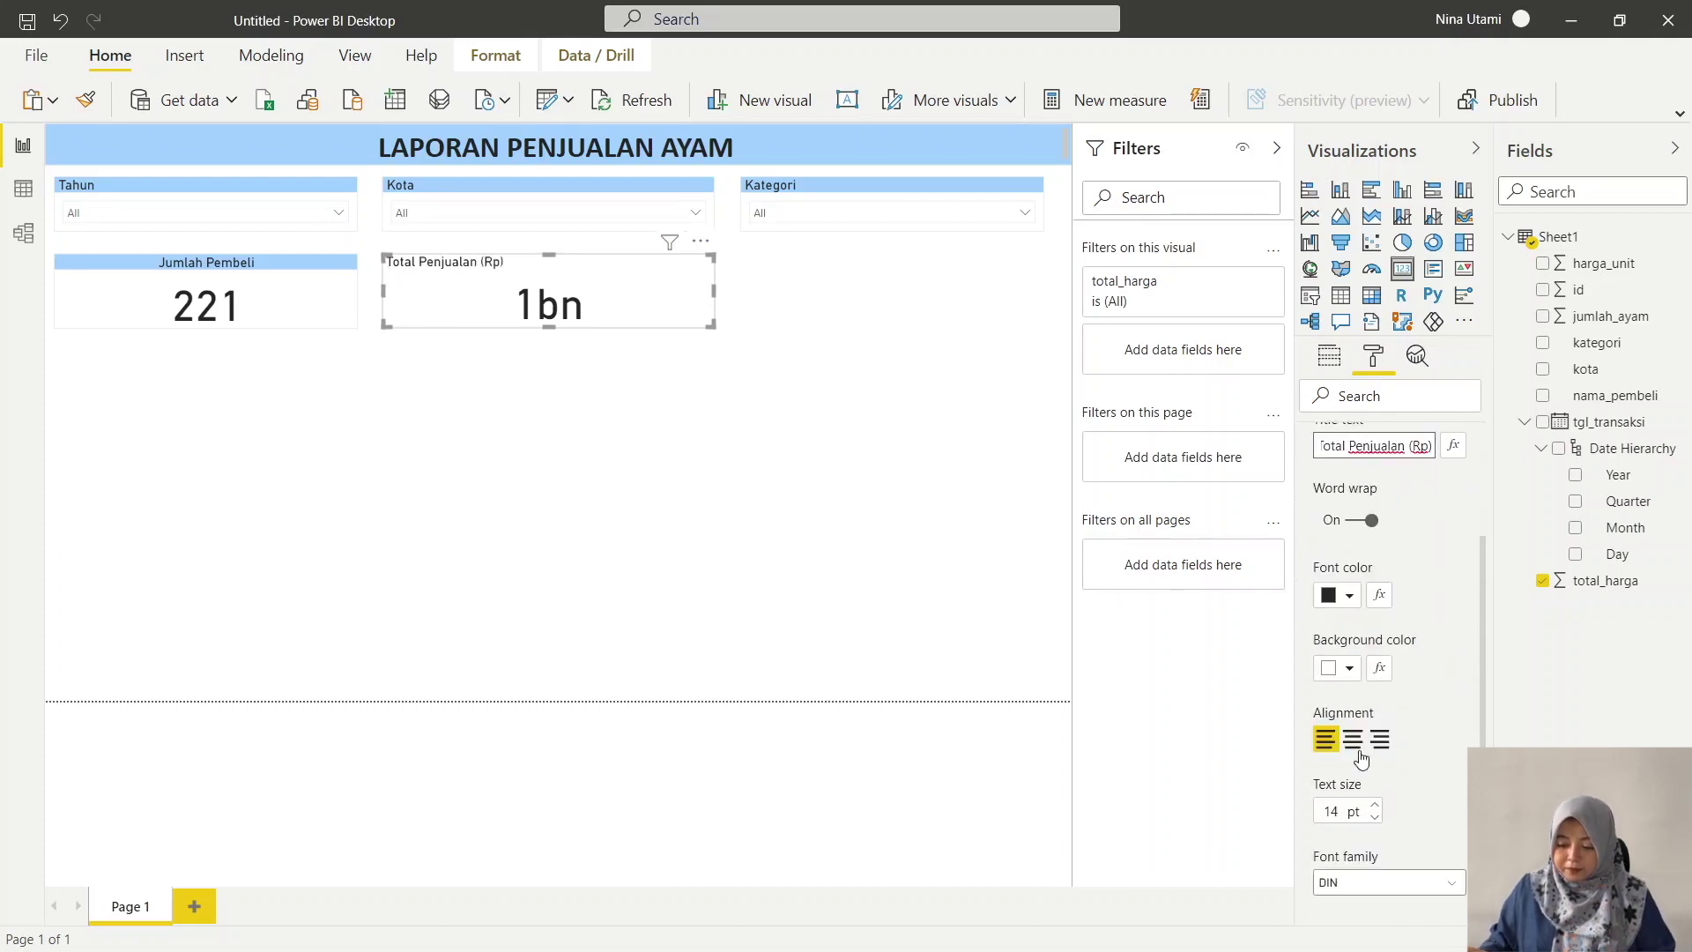
{"action": "left_click", "coordinate": [1354, 745]}
{"action": "left_click", "coordinate": [1347, 668]}
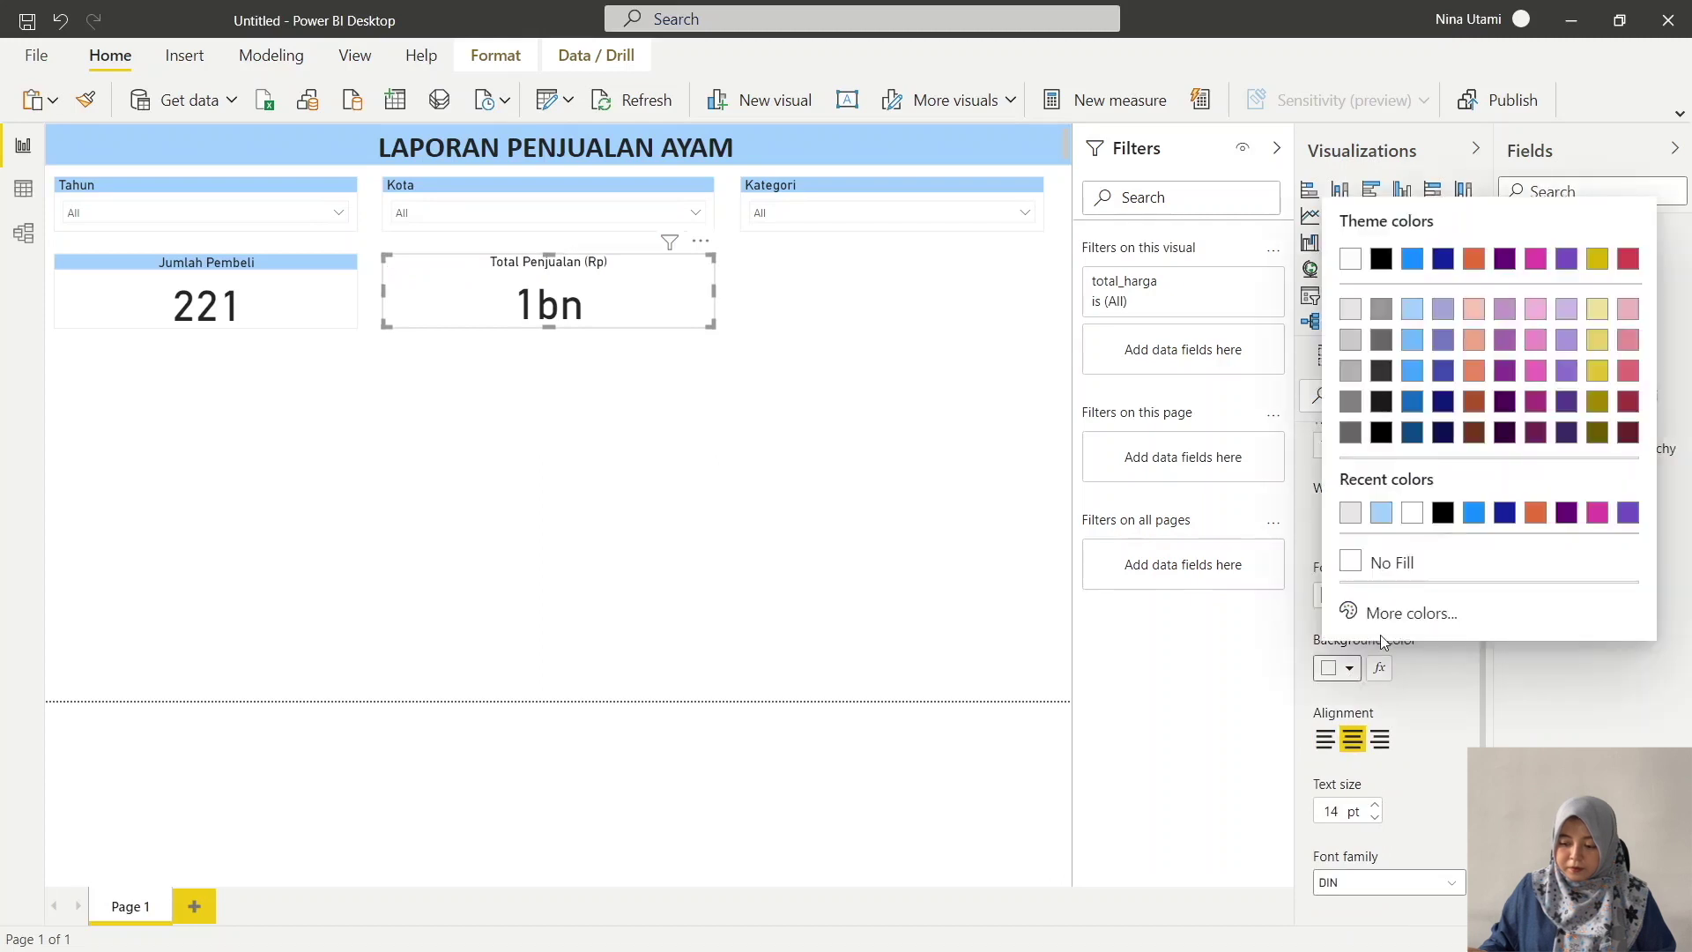
{"action": "left_click", "coordinate": [1379, 518]}
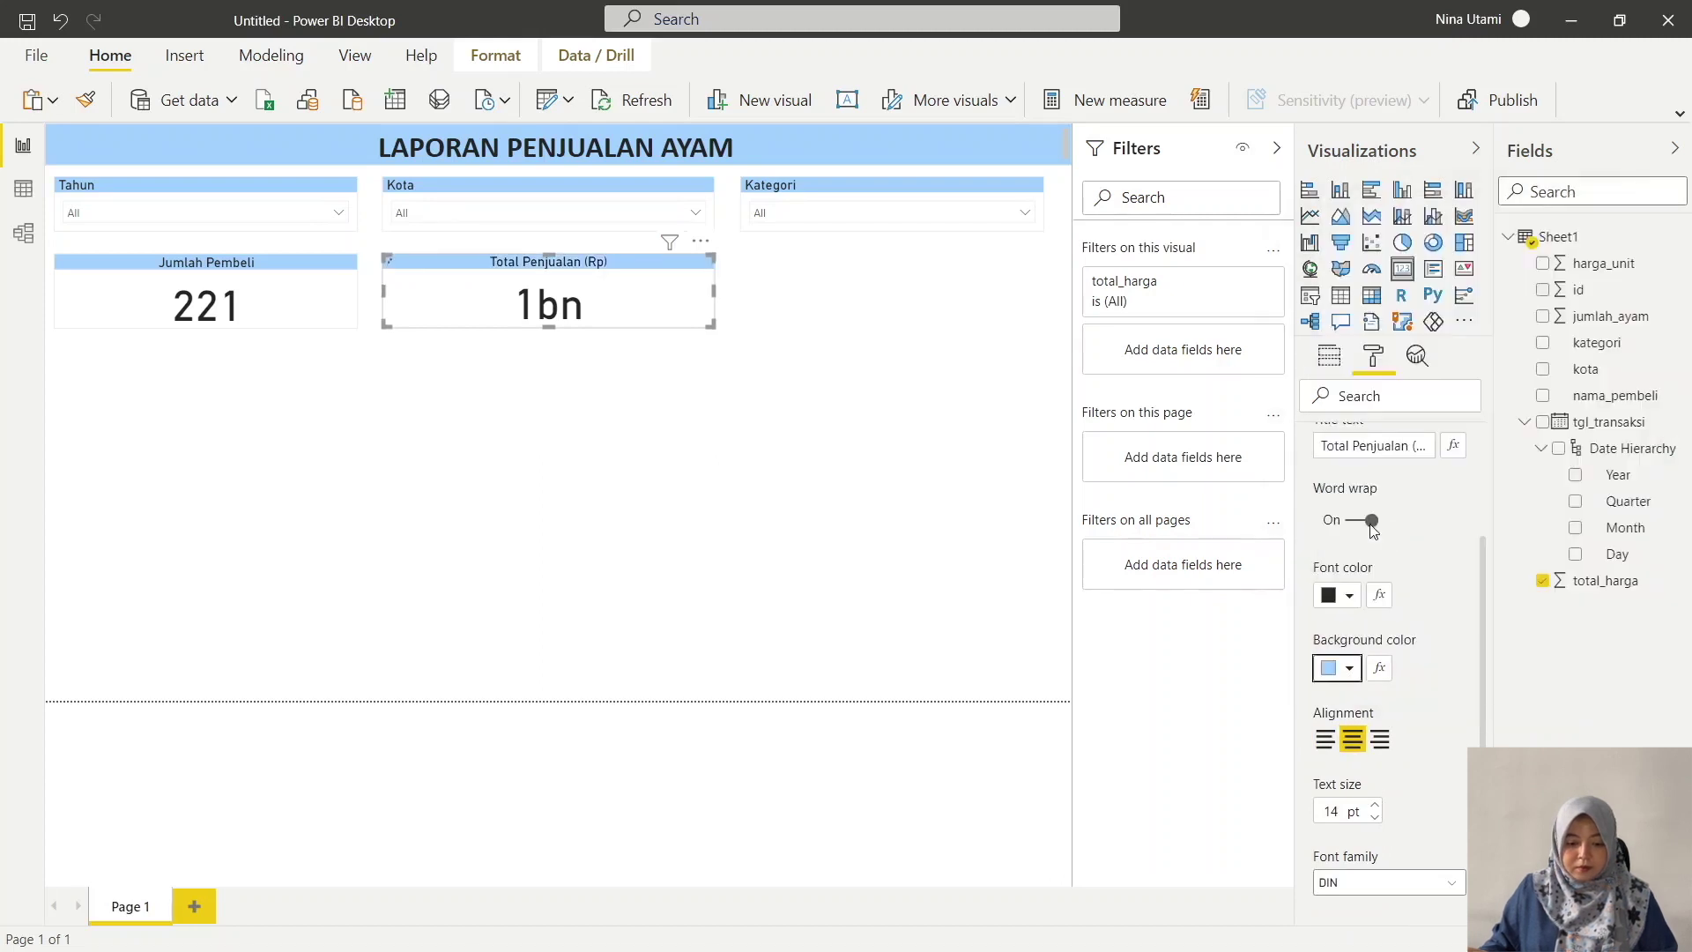
- Try the None and Millions display units on the Total Penjualan (Rp) card's data label
{"action": "scroll", "coordinate": [1412, 629], "scroll_direction": "down", "scroll_amount": 2}
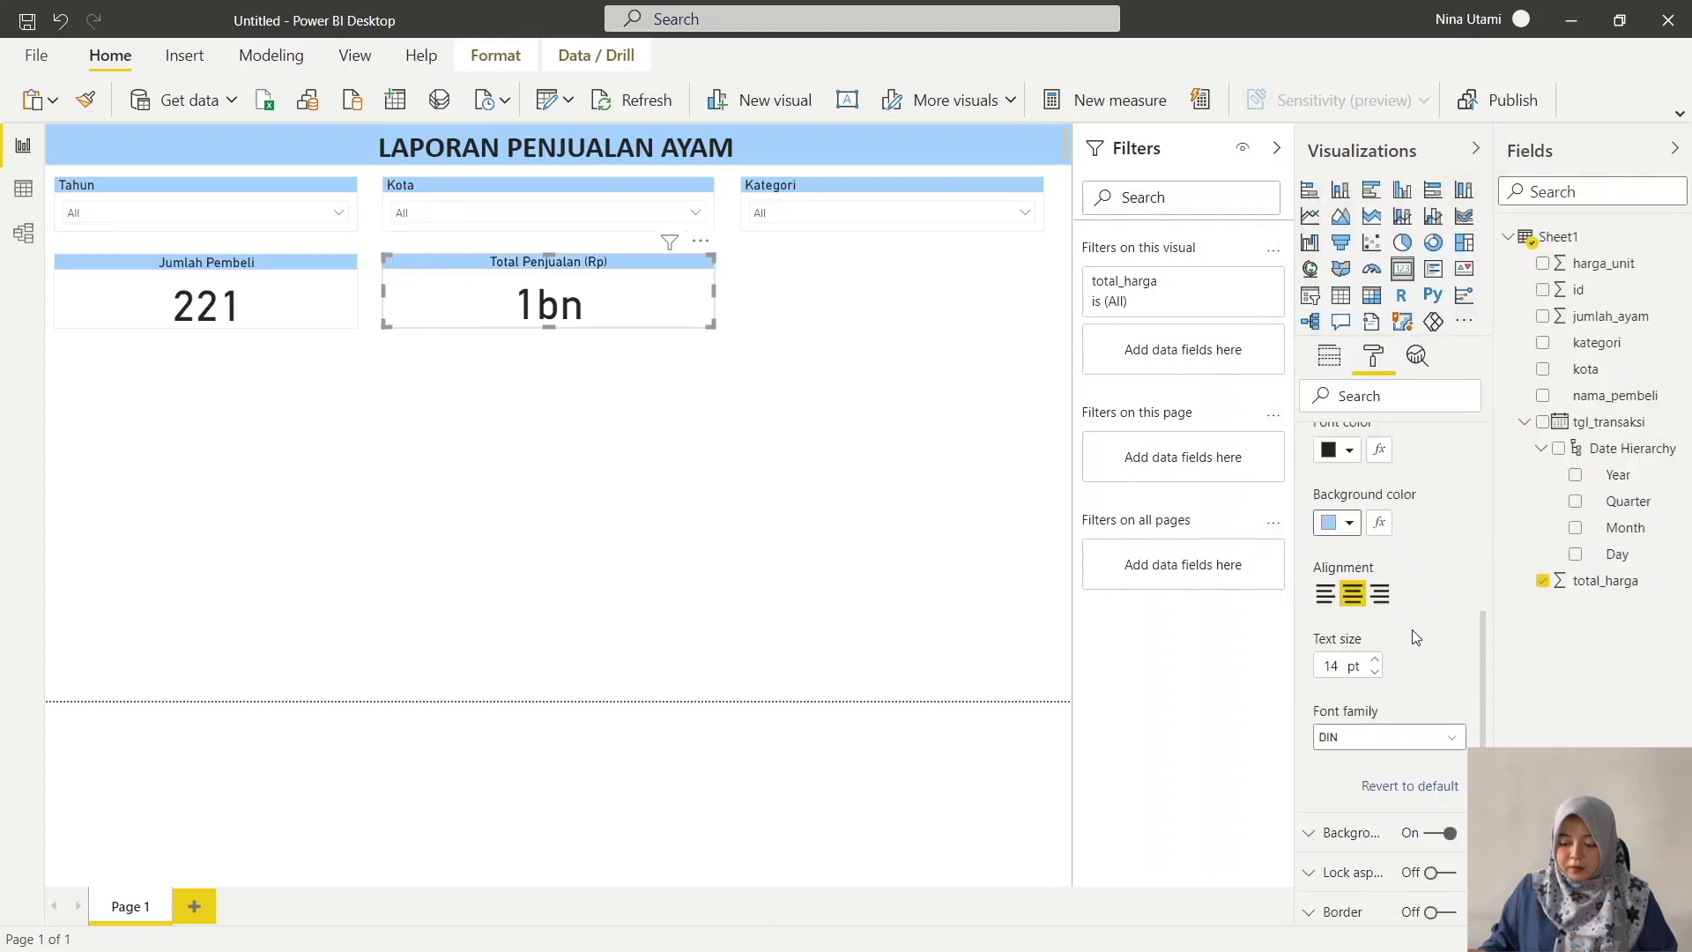
{"action": "scroll", "coordinate": [1411, 629], "scroll_direction": "down", "scroll_amount": 2}
{"action": "scroll", "coordinate": [1387, 626], "scroll_direction": "up", "scroll_amount": 2}
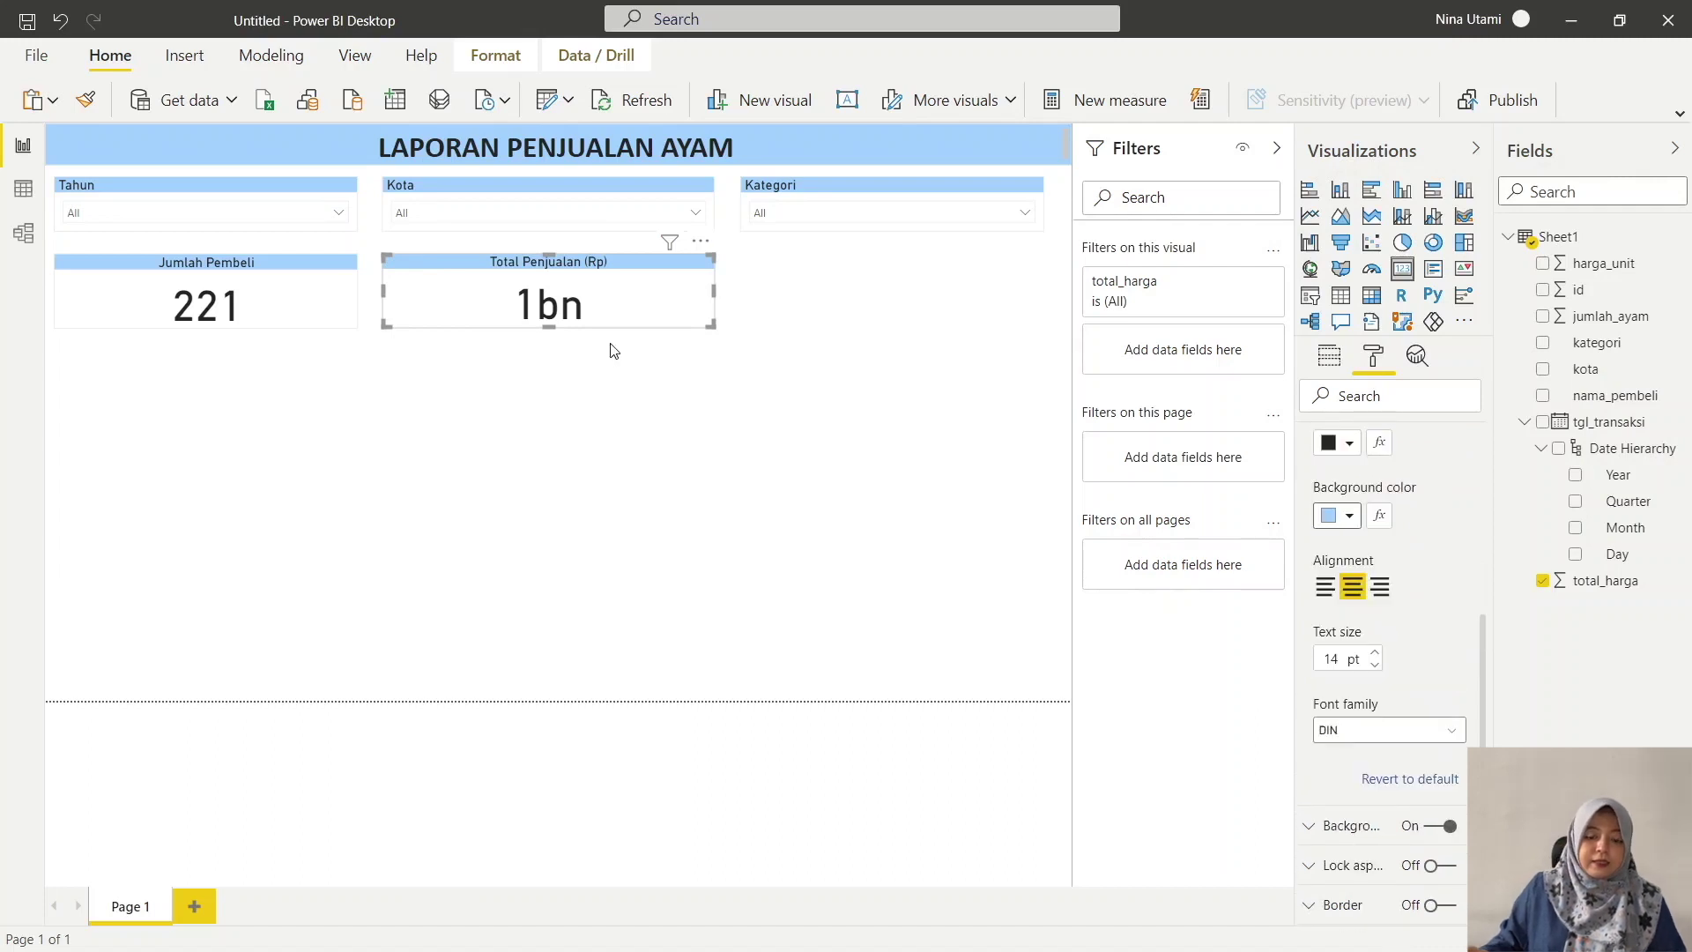
{"action": "scroll", "coordinate": [1351, 574], "scroll_direction": "up", "scroll_amount": 5}
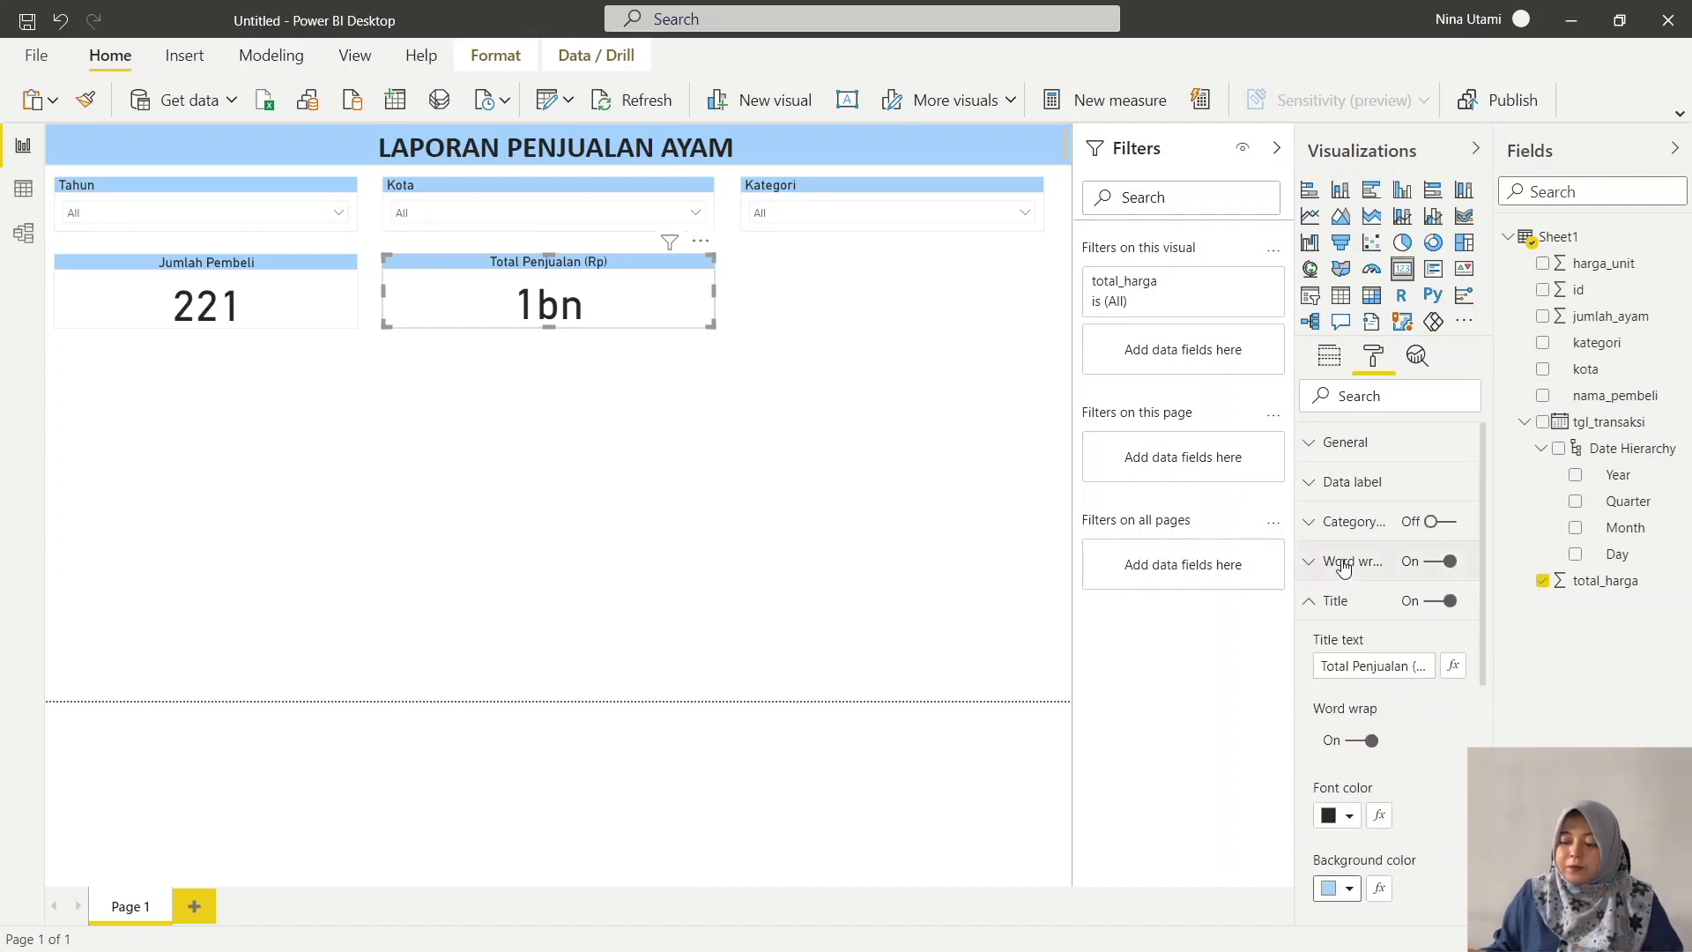
{"action": "left_click", "coordinate": [1326, 485]}
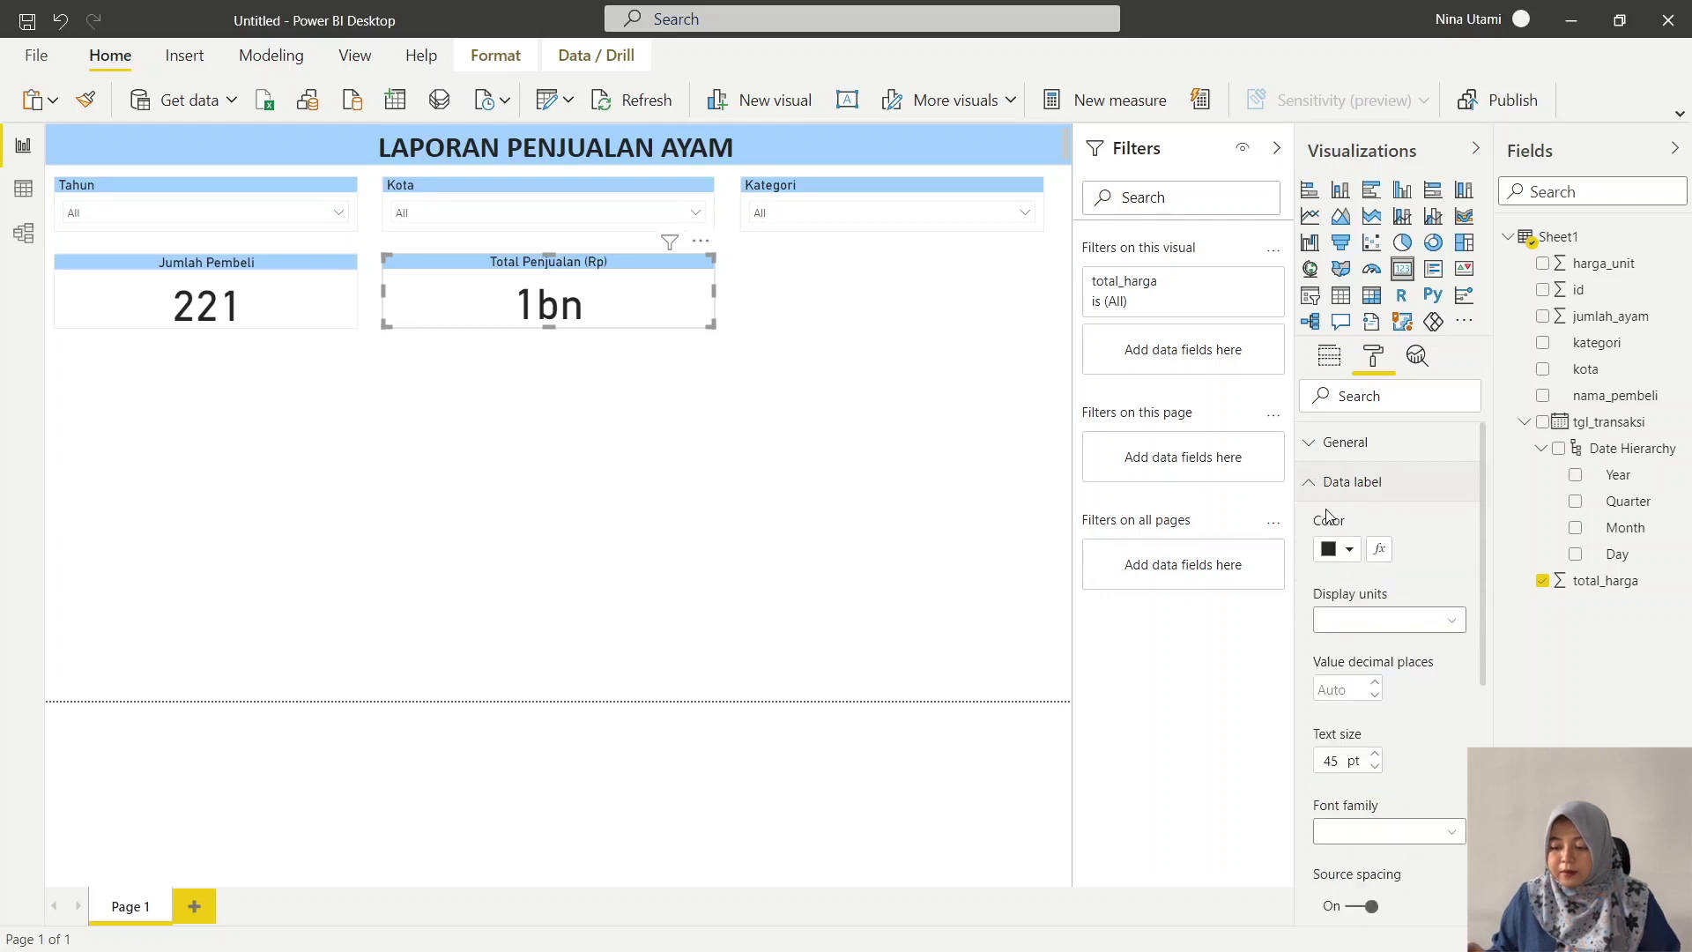
{"action": "left_click", "coordinate": [1404, 628]}
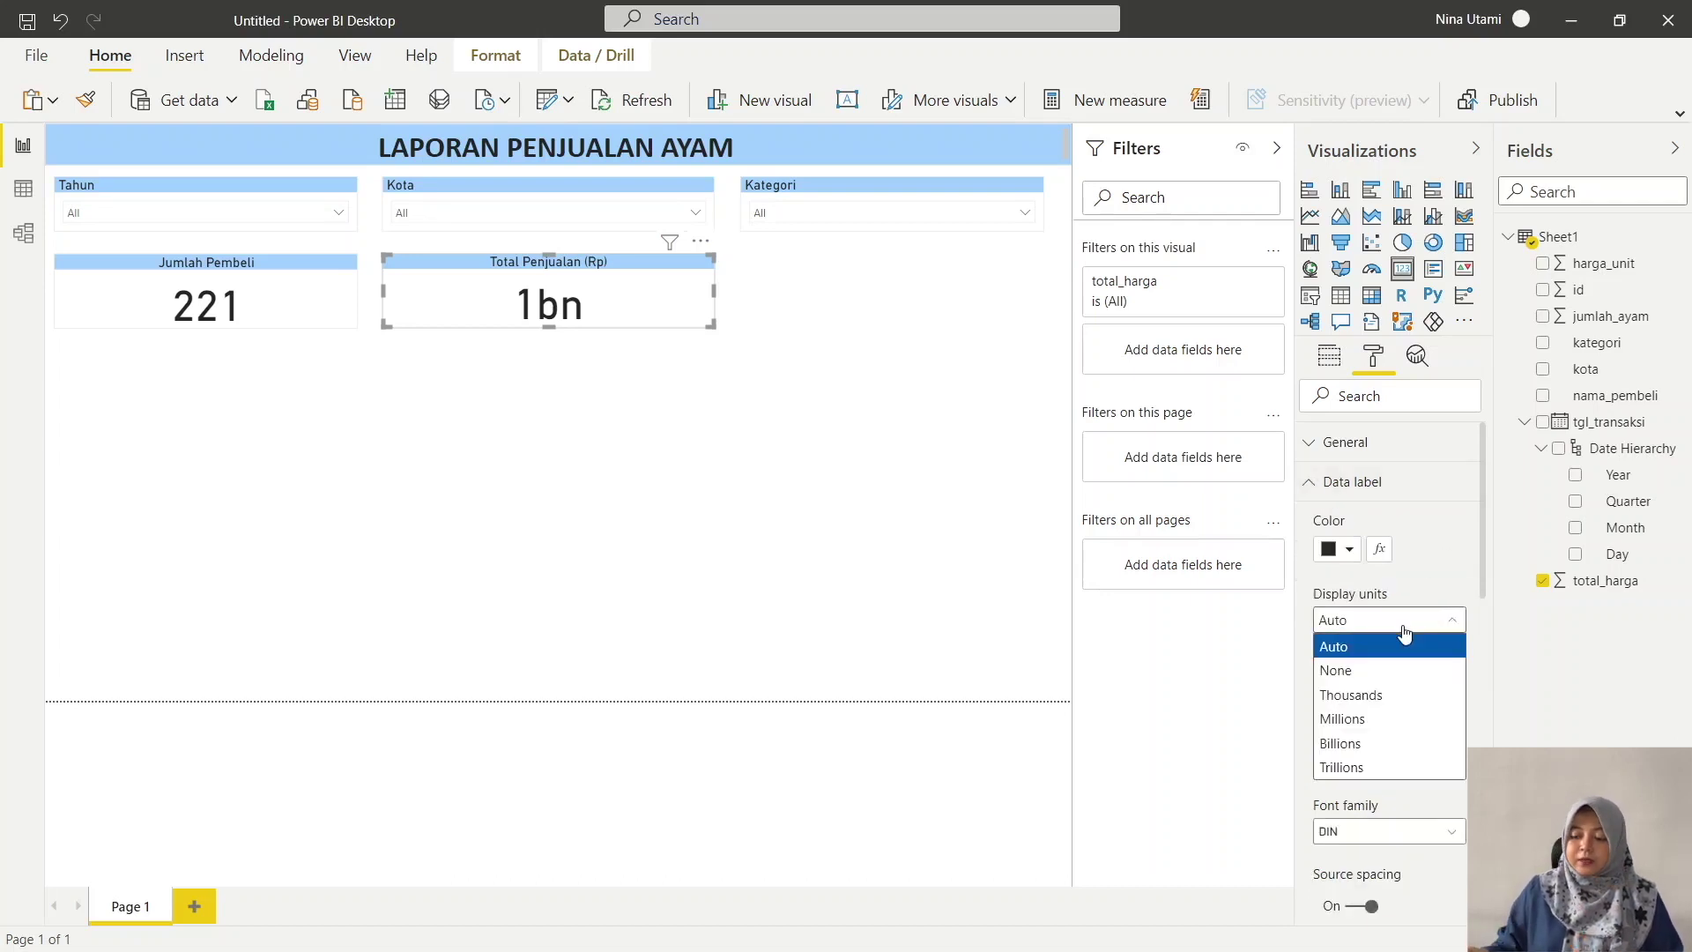
{"action": "left_click", "coordinate": [1405, 672]}
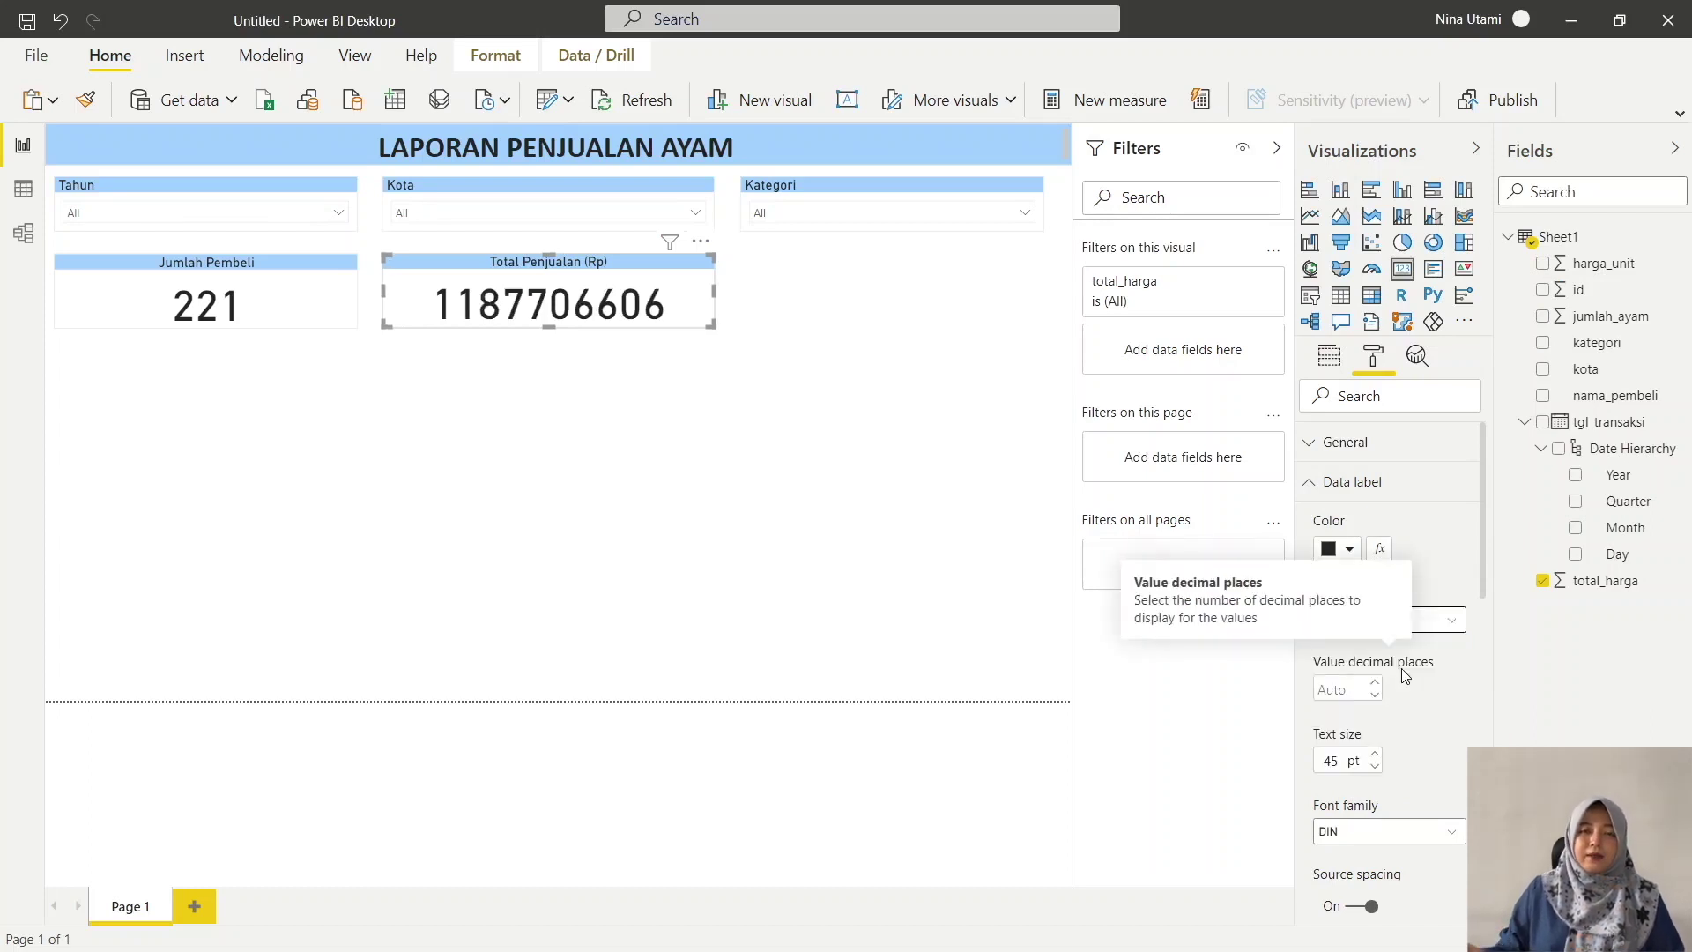
{"action": "left_click", "coordinate": [1443, 621]}
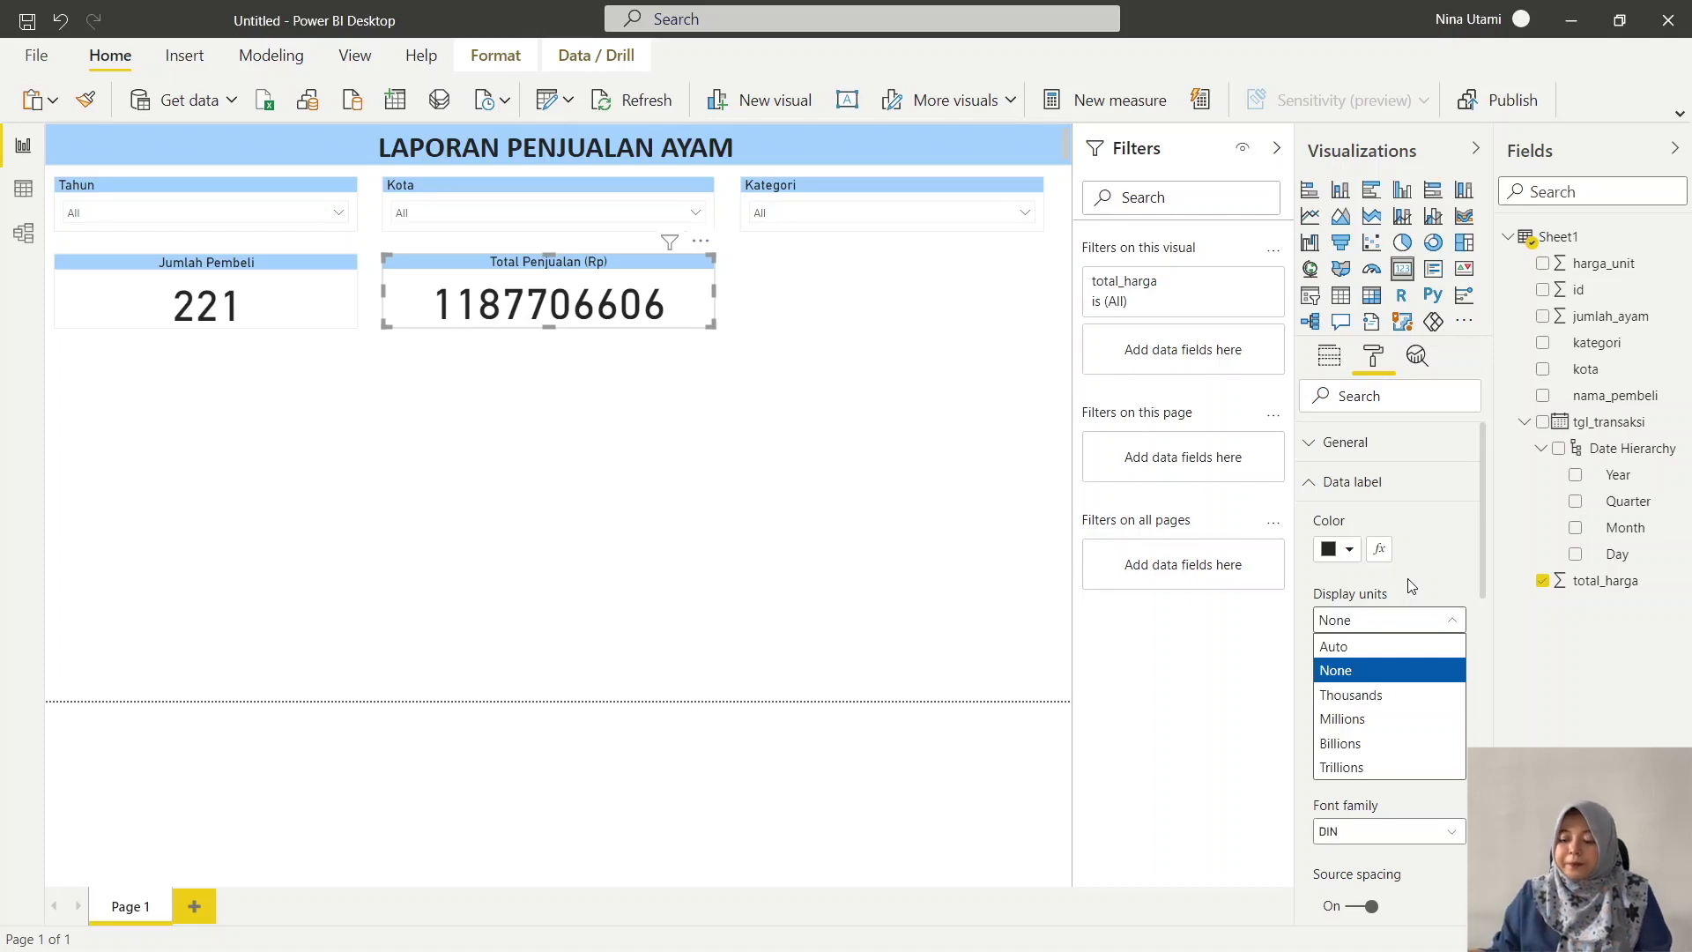
{"action": "left_click", "coordinate": [1397, 718]}
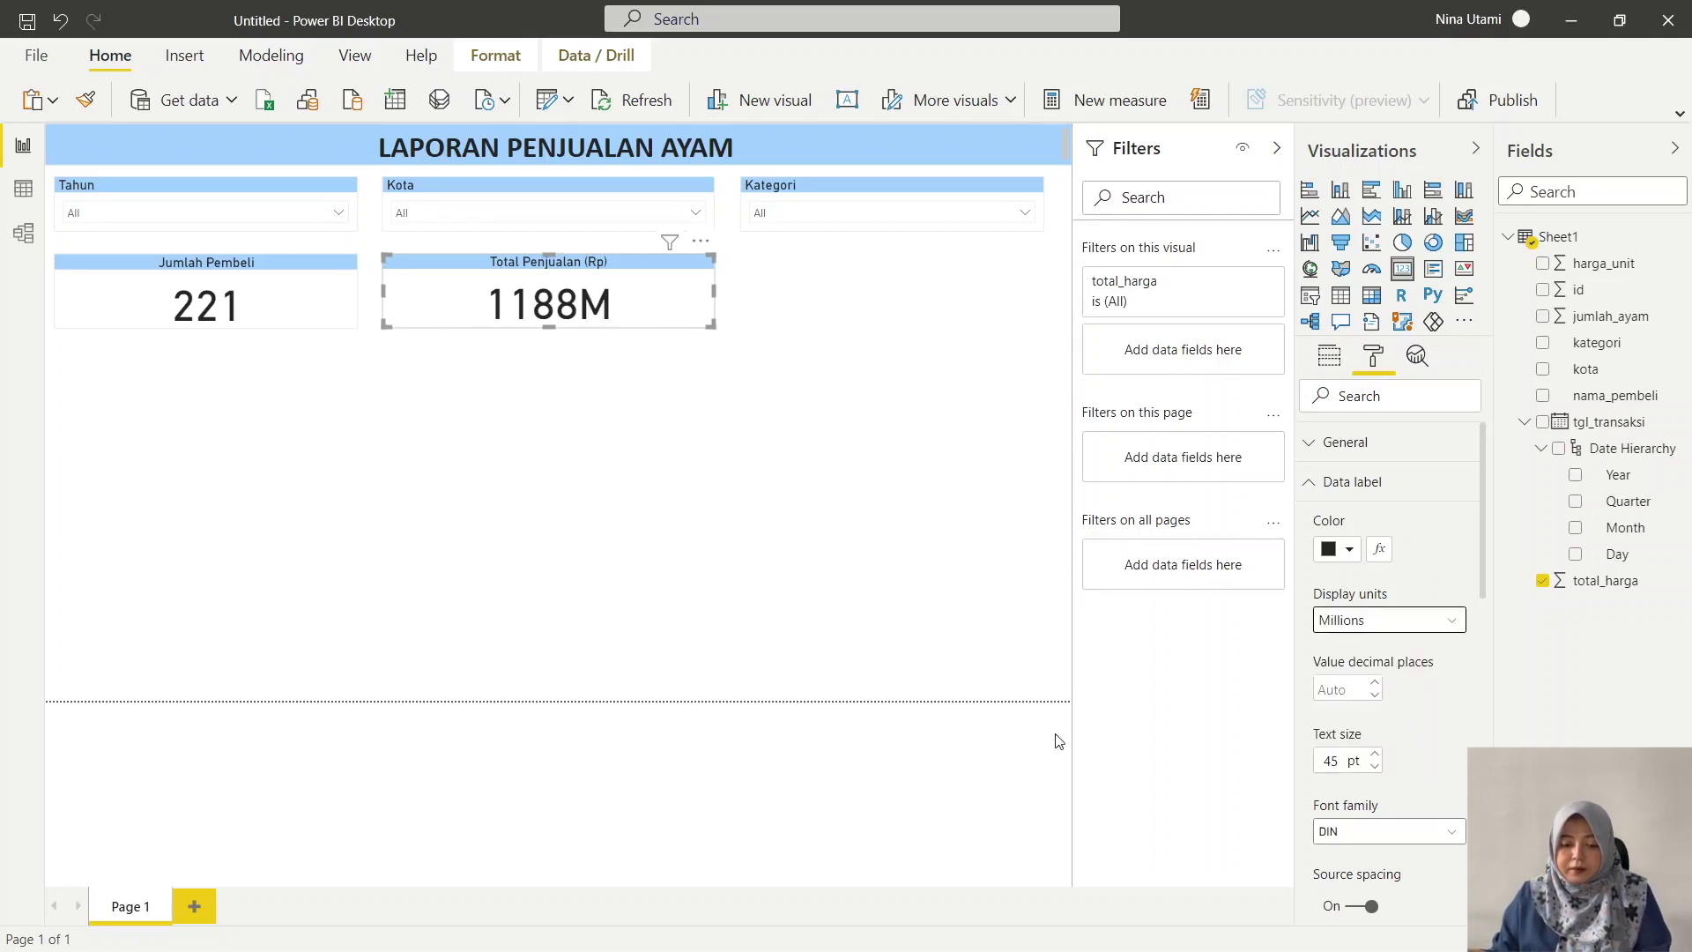
- Set the display units of the Total Penjualan (Rp) card's data label to Billions
{"action": "left_click", "coordinate": [1381, 625]}
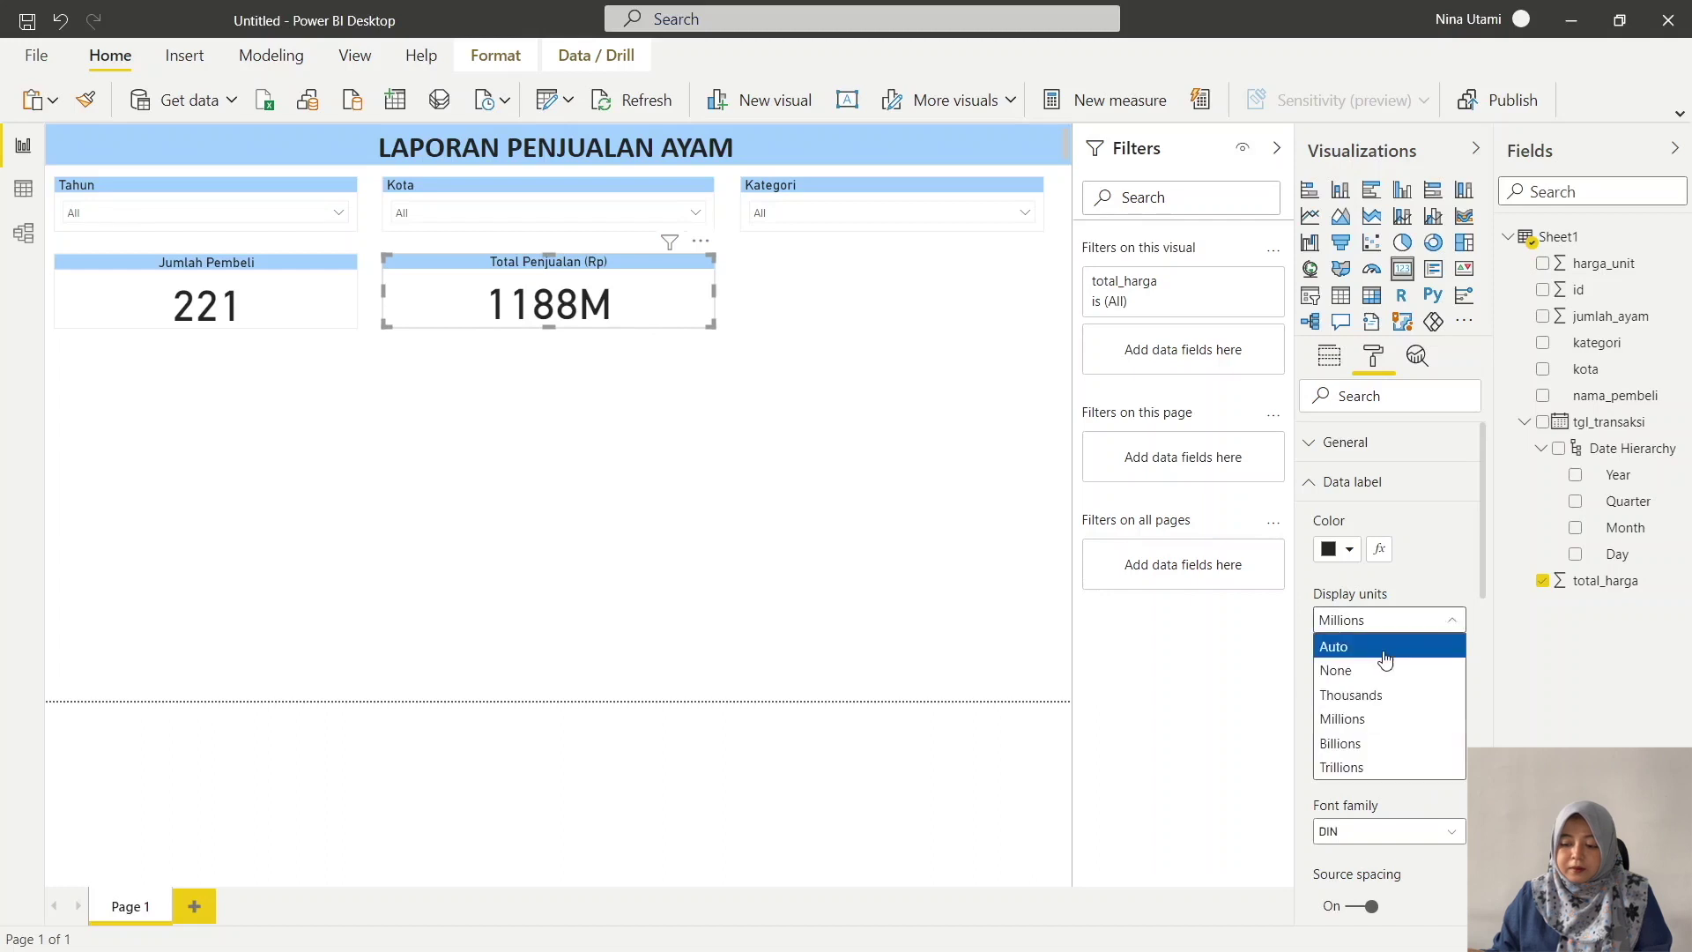
{"action": "left_click", "coordinate": [1353, 751]}
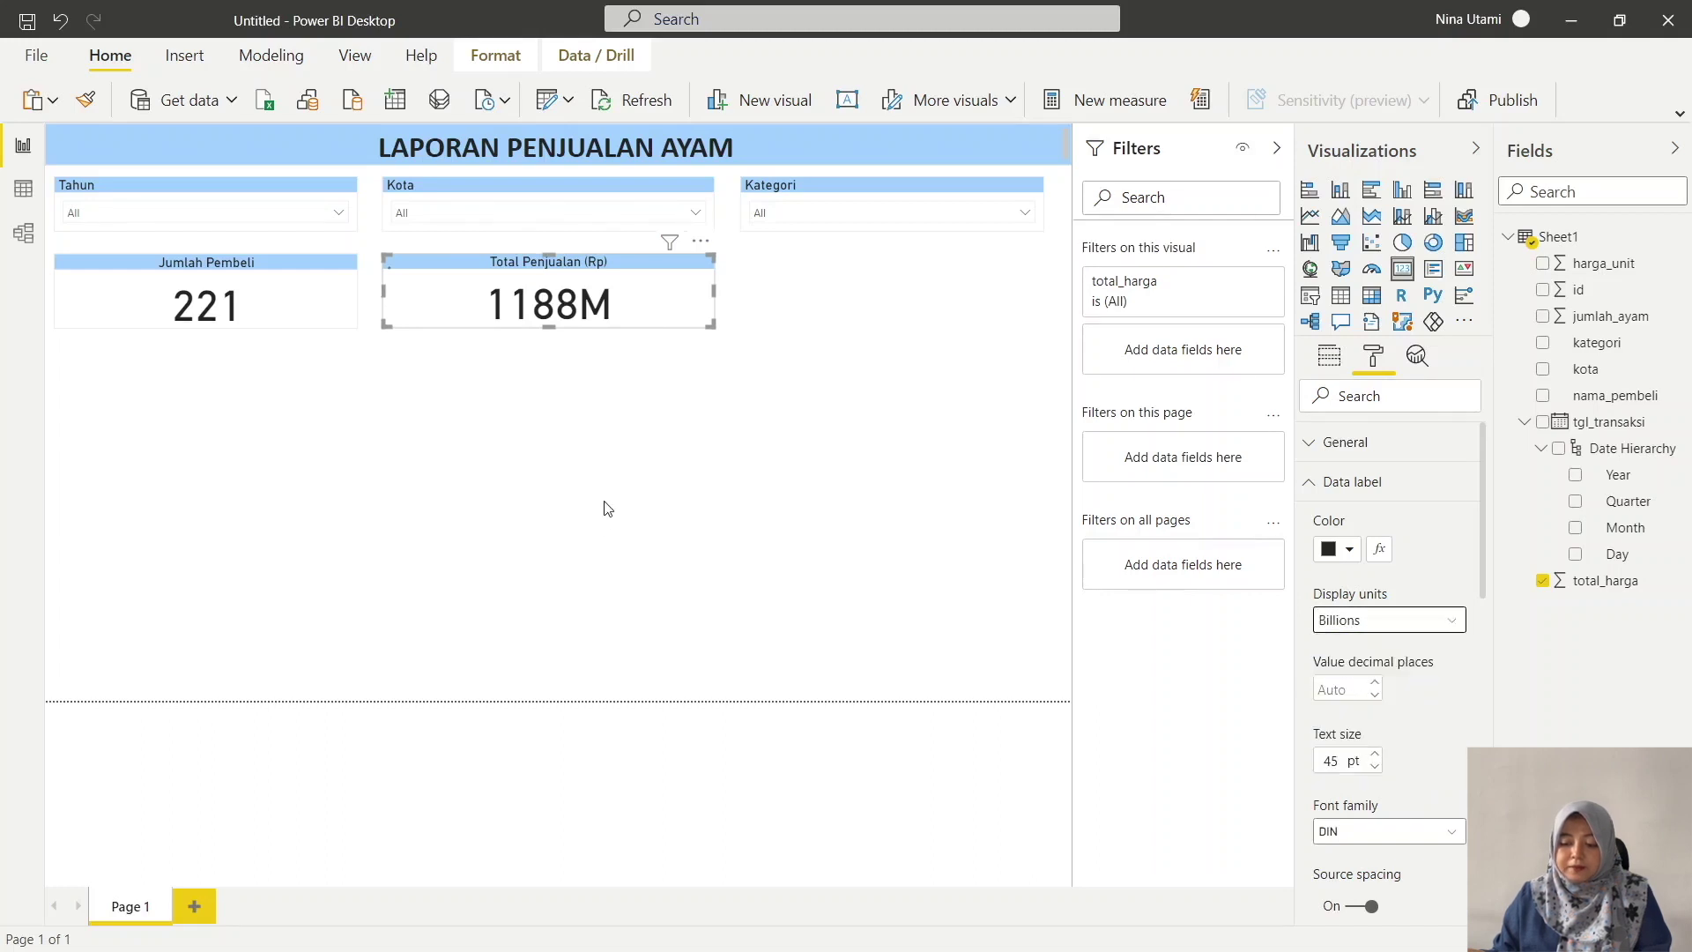
{"action": "left_click", "coordinate": [770, 430]}
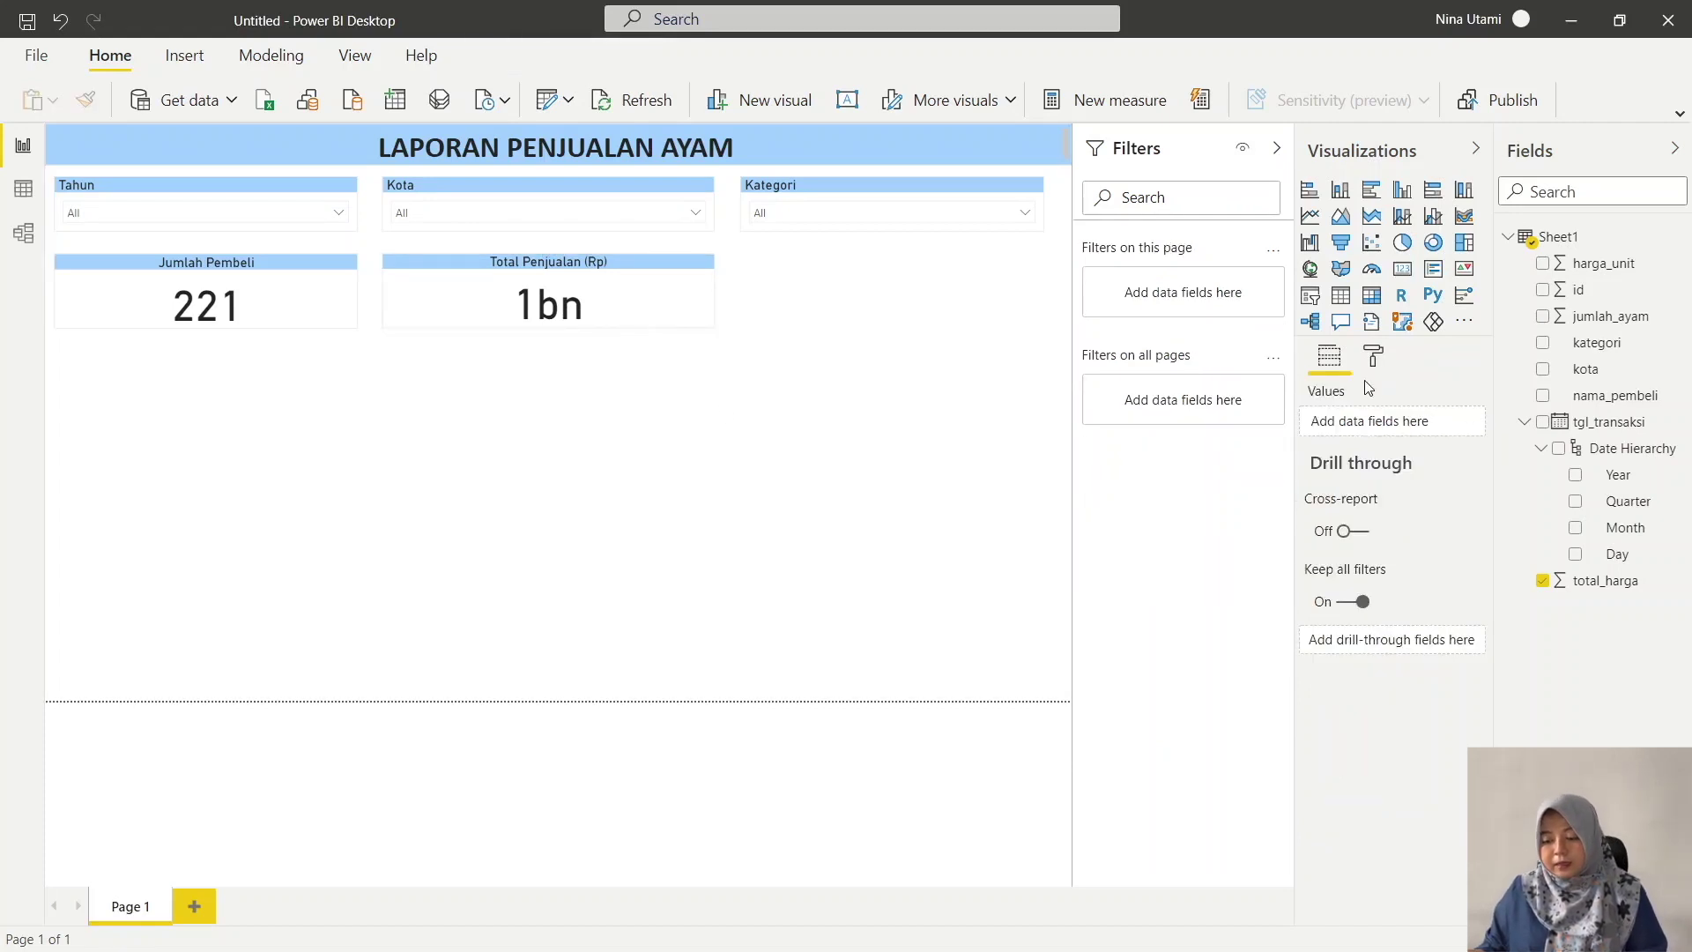
- Add a light grey border around the Total Penjualan (Rp) card
{"action": "left_click", "coordinate": [697, 266]}
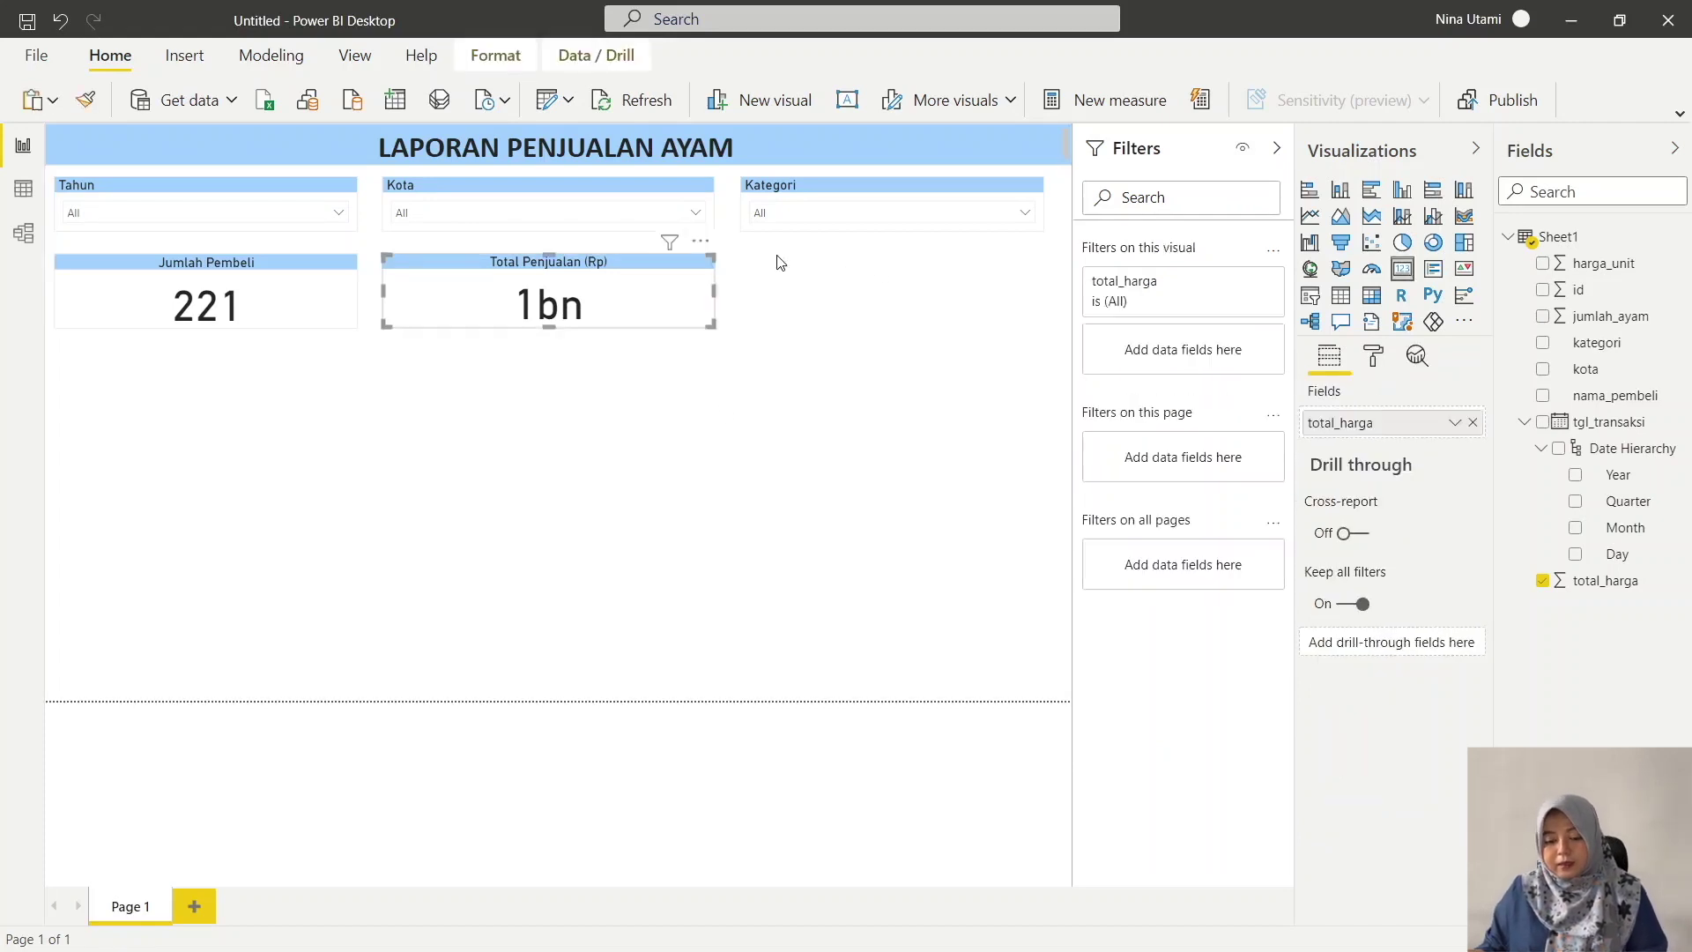
{"action": "left_click", "coordinate": [1372, 356]}
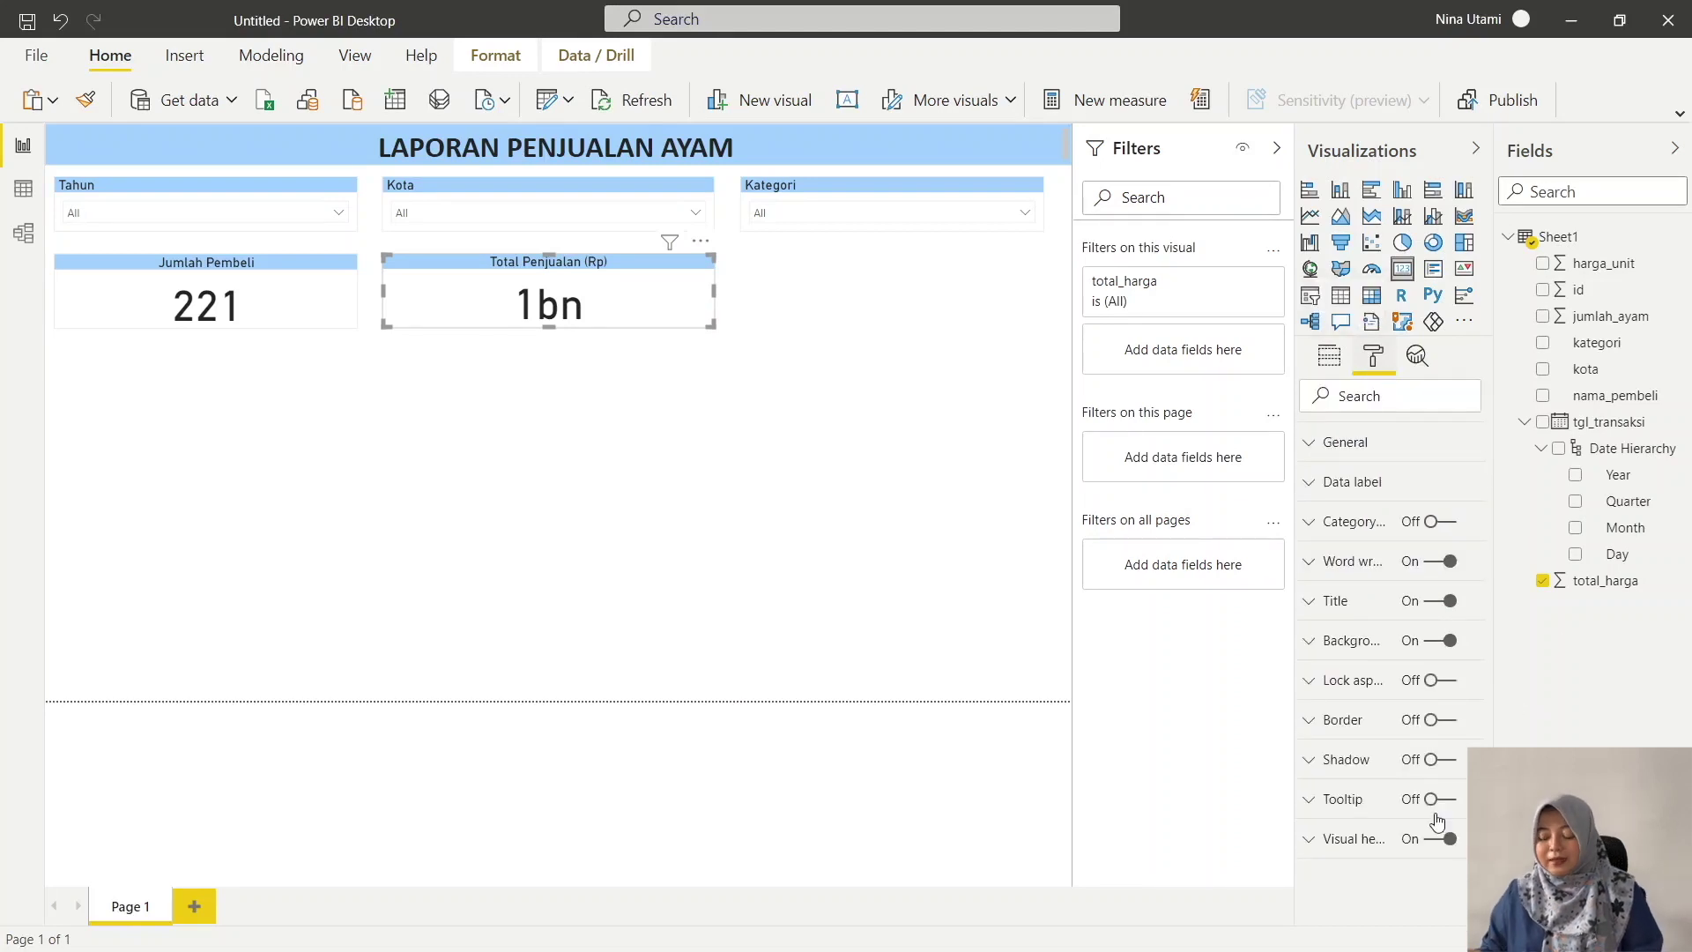
{"action": "left_click", "coordinate": [1432, 720]}
{"action": "left_click", "coordinate": [1356, 724]}
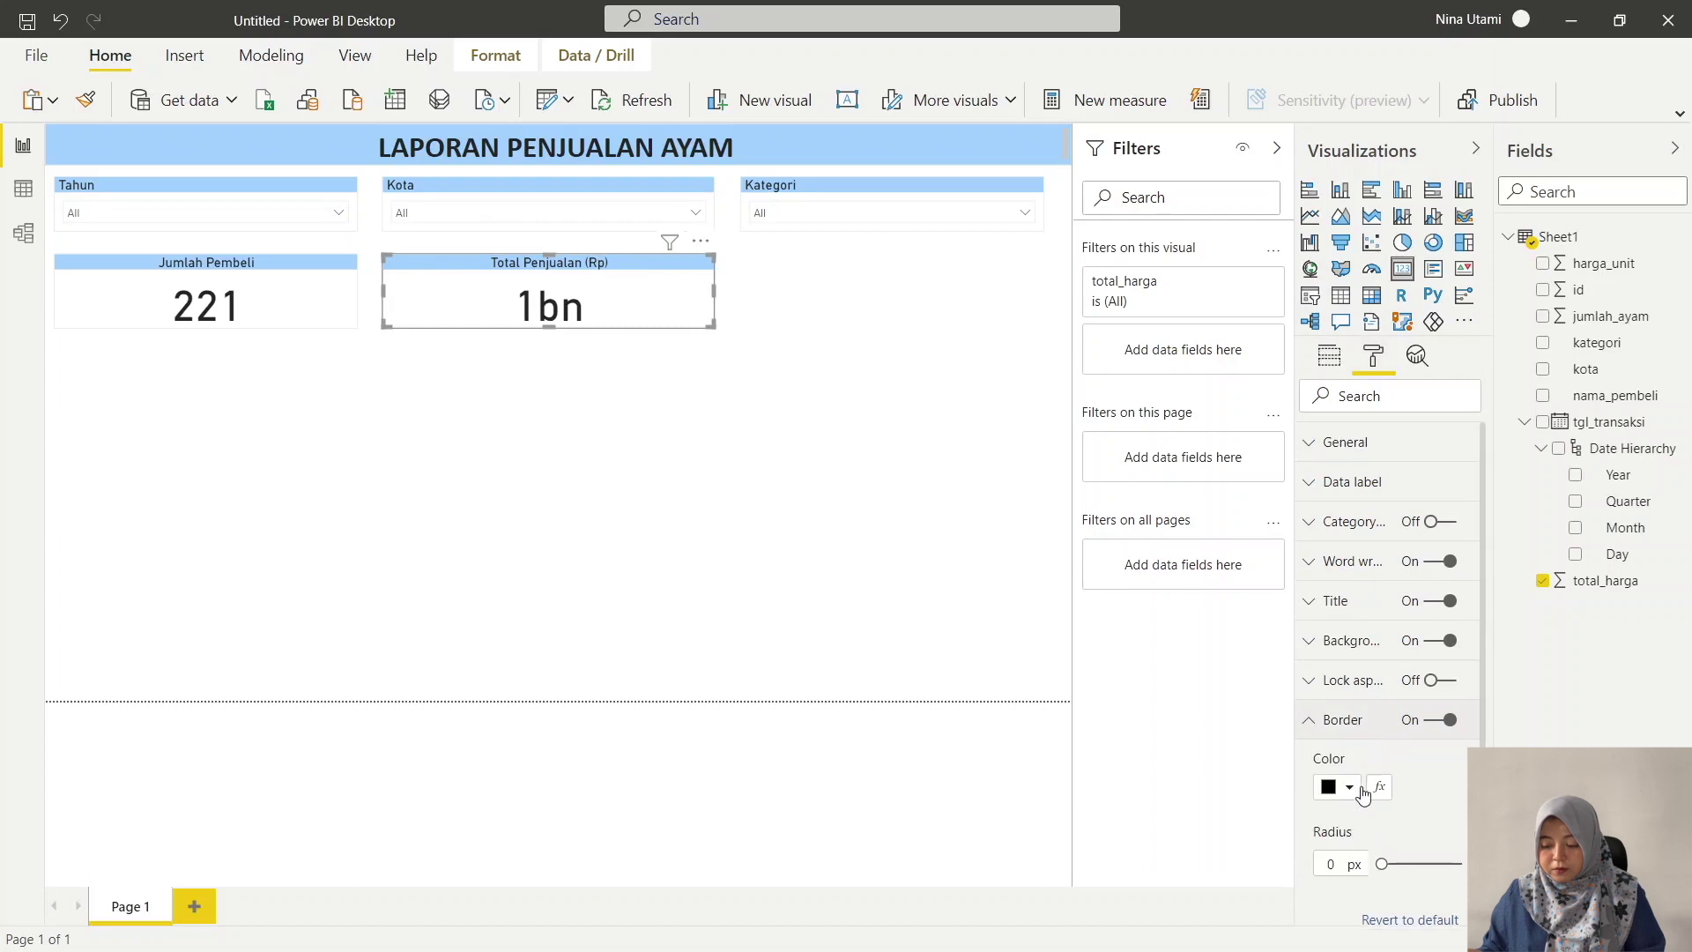
{"action": "left_click", "coordinate": [1348, 789]}
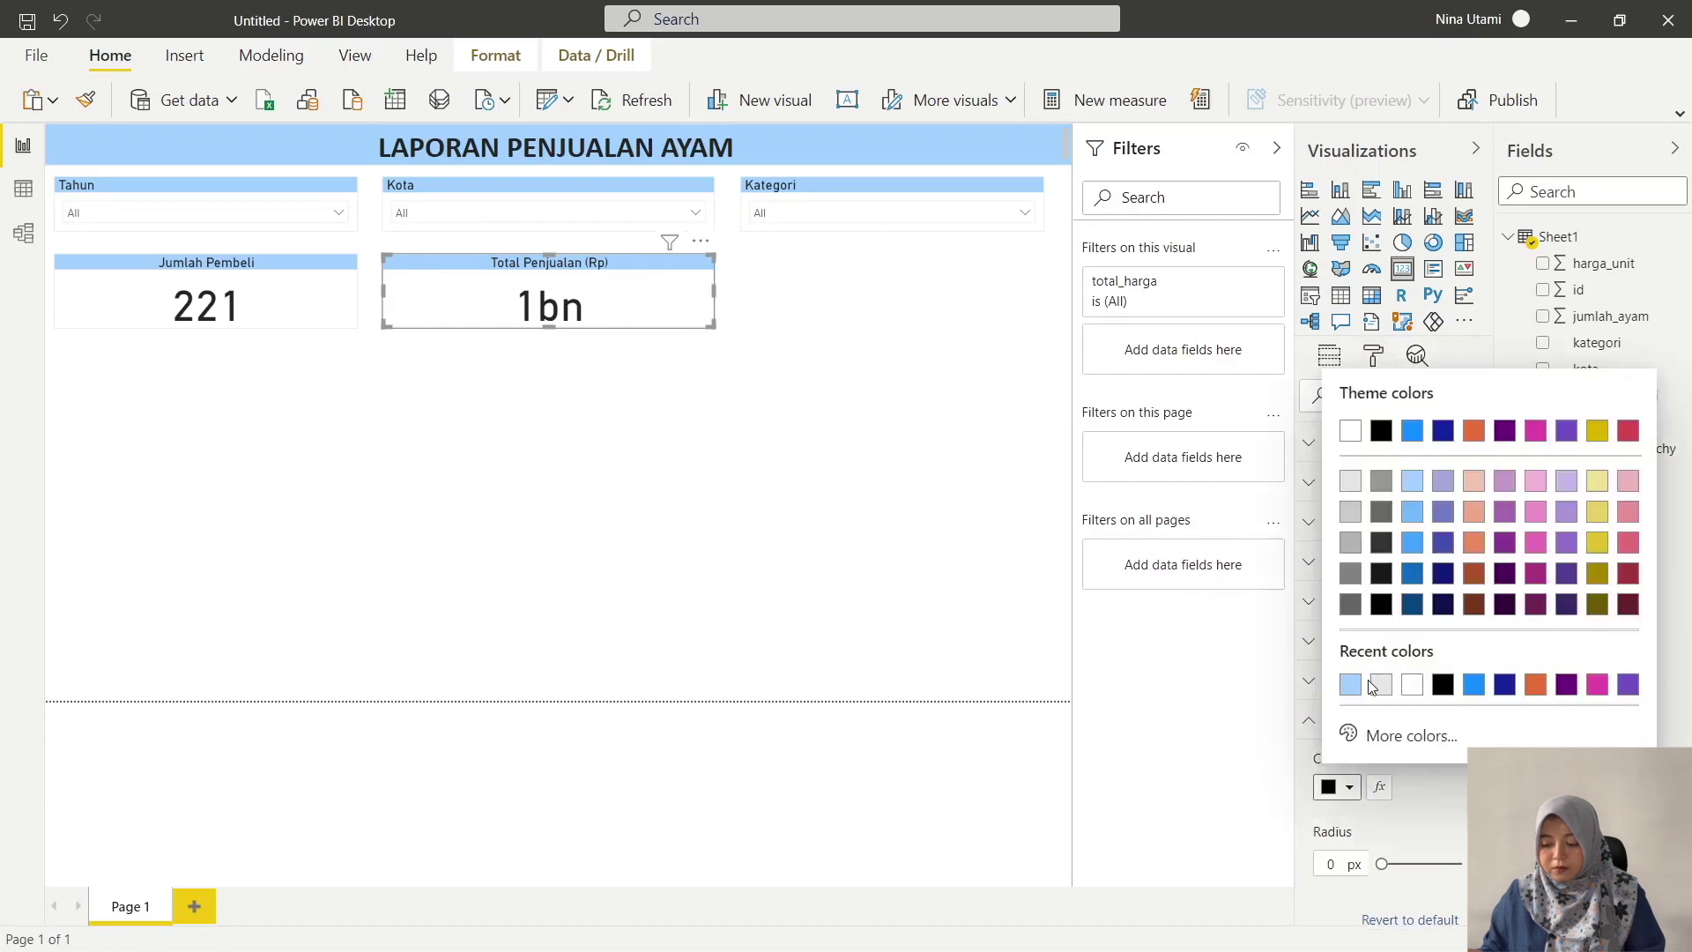
{"action": "left_click", "coordinate": [1248, 507]}
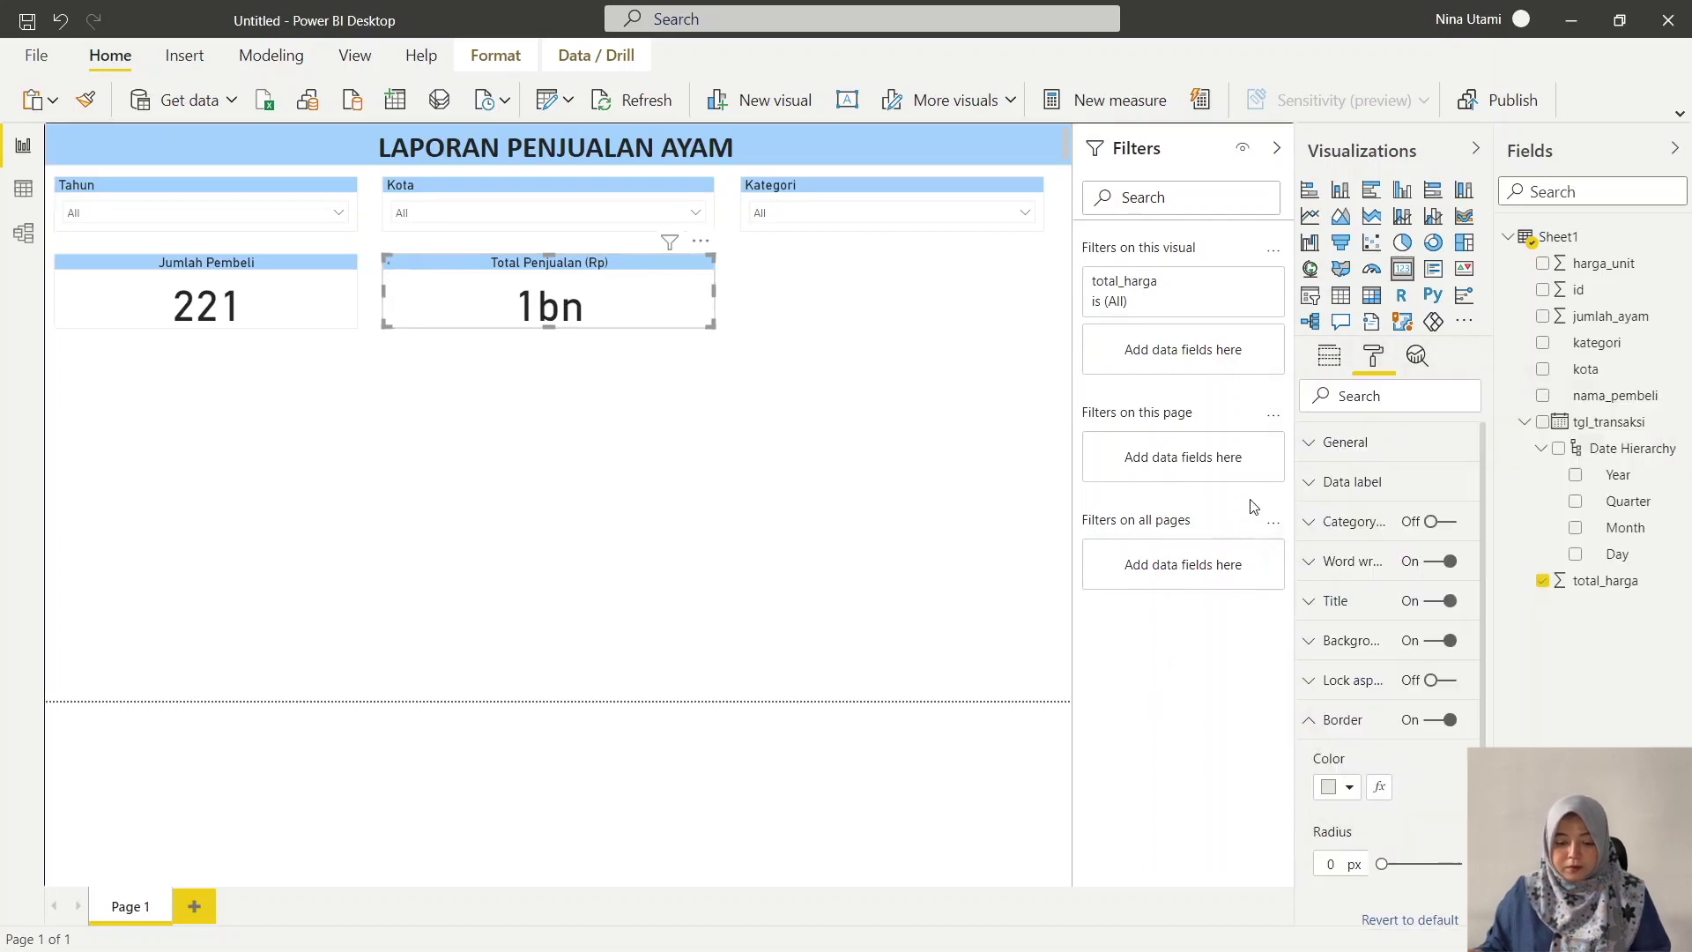
- Add a card visual to the empty canvas showing the sum of jumlah_ayam
{"action": "left_click", "coordinate": [861, 446]}
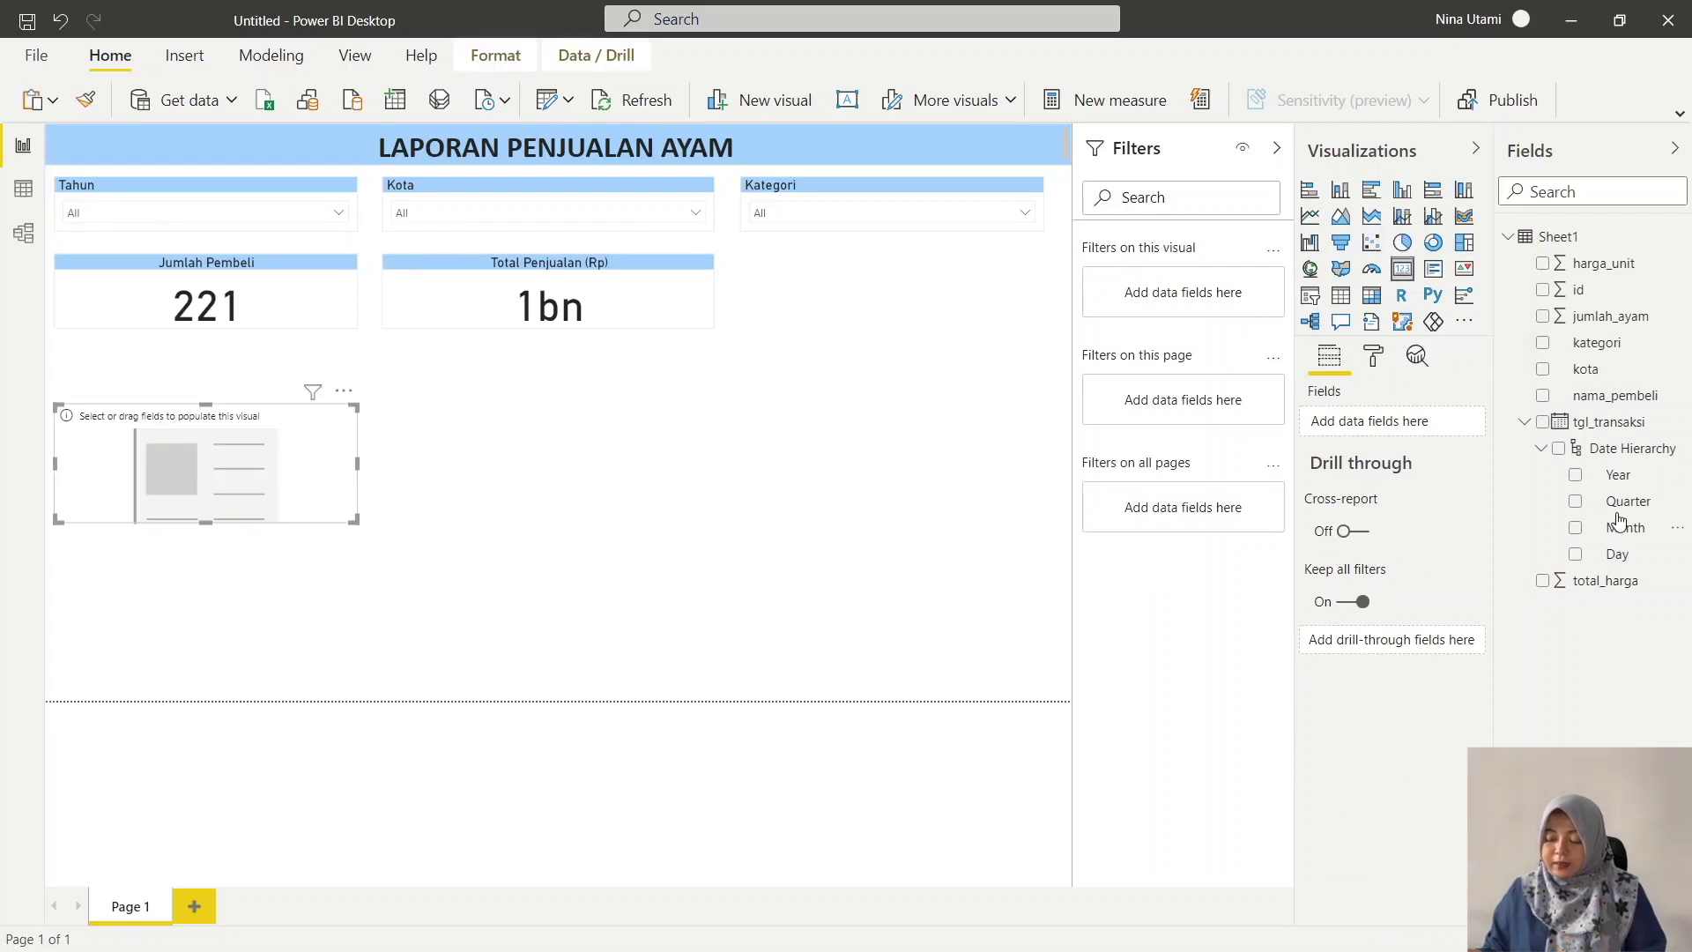
{"action": "left_click", "coordinate": [1541, 319]}
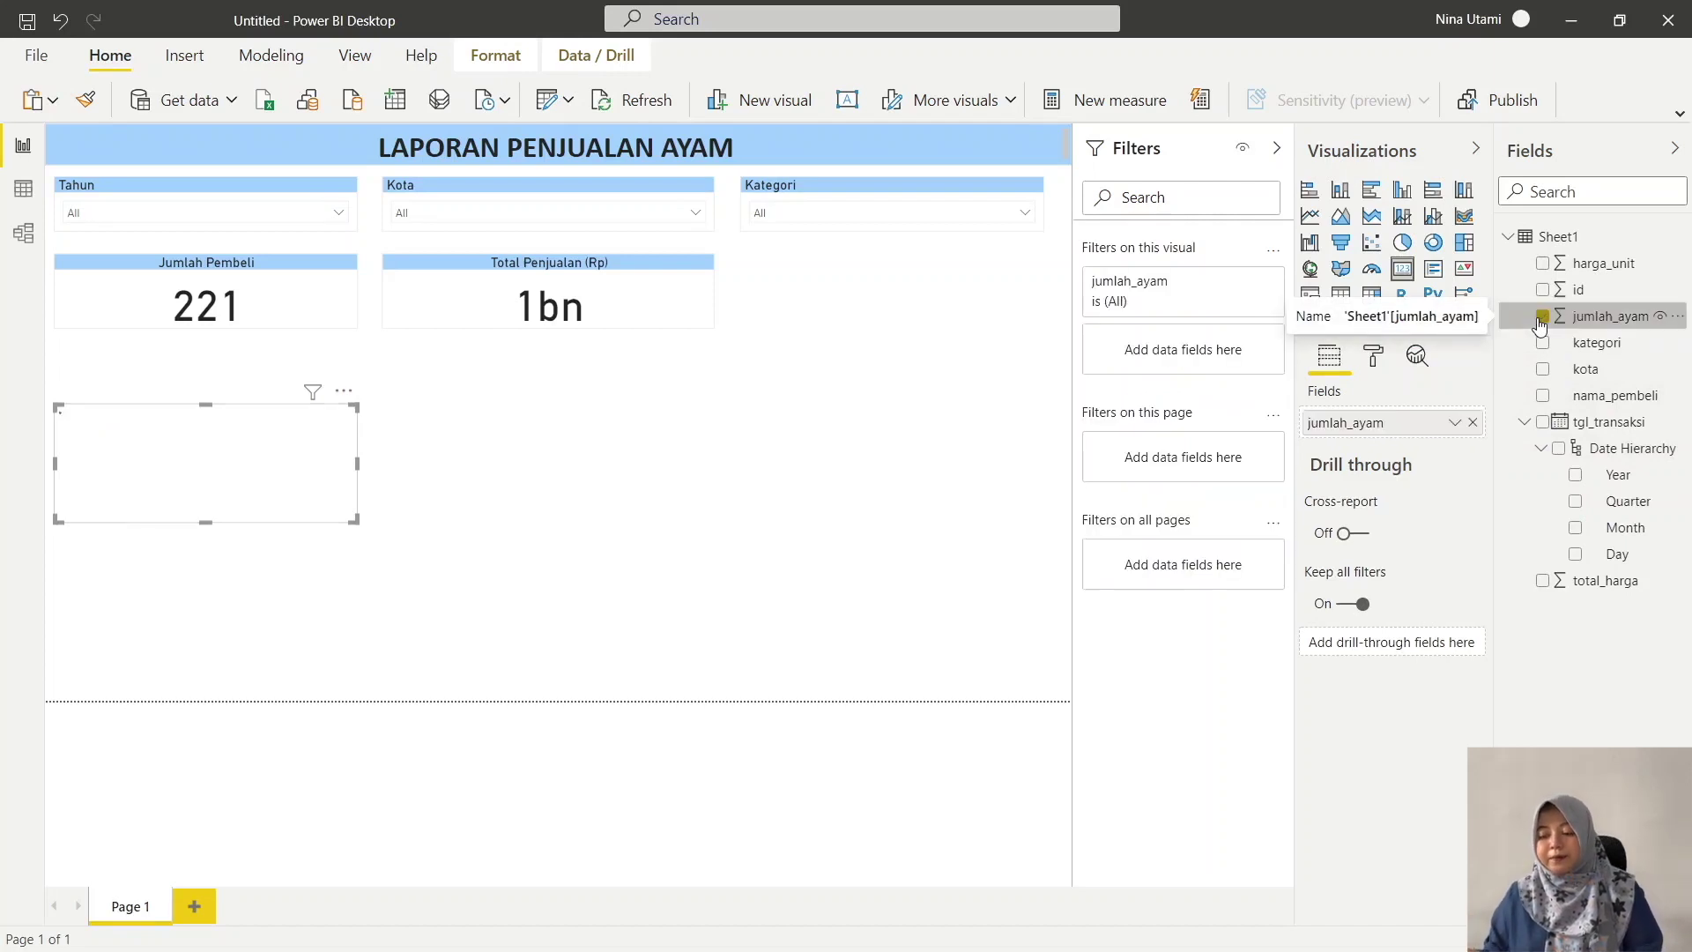
{"action": "left_click", "coordinate": [1454, 423]}
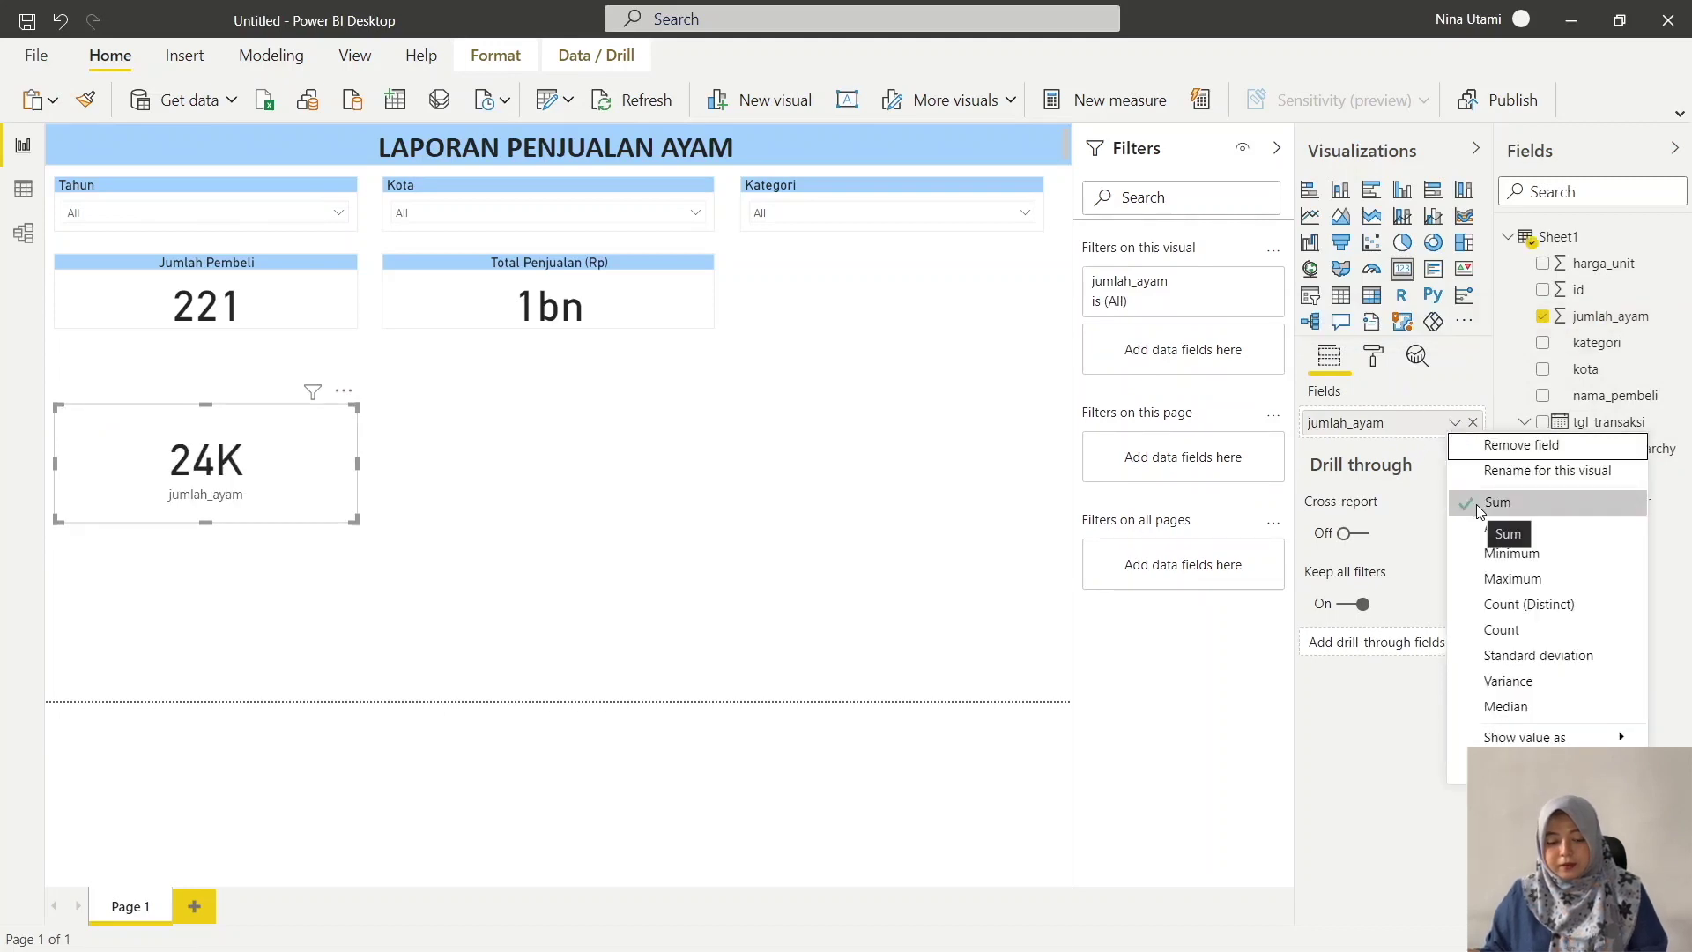
{"action": "left_click", "coordinate": [1453, 424]}
{"action": "left_click", "coordinate": [1452, 424]}
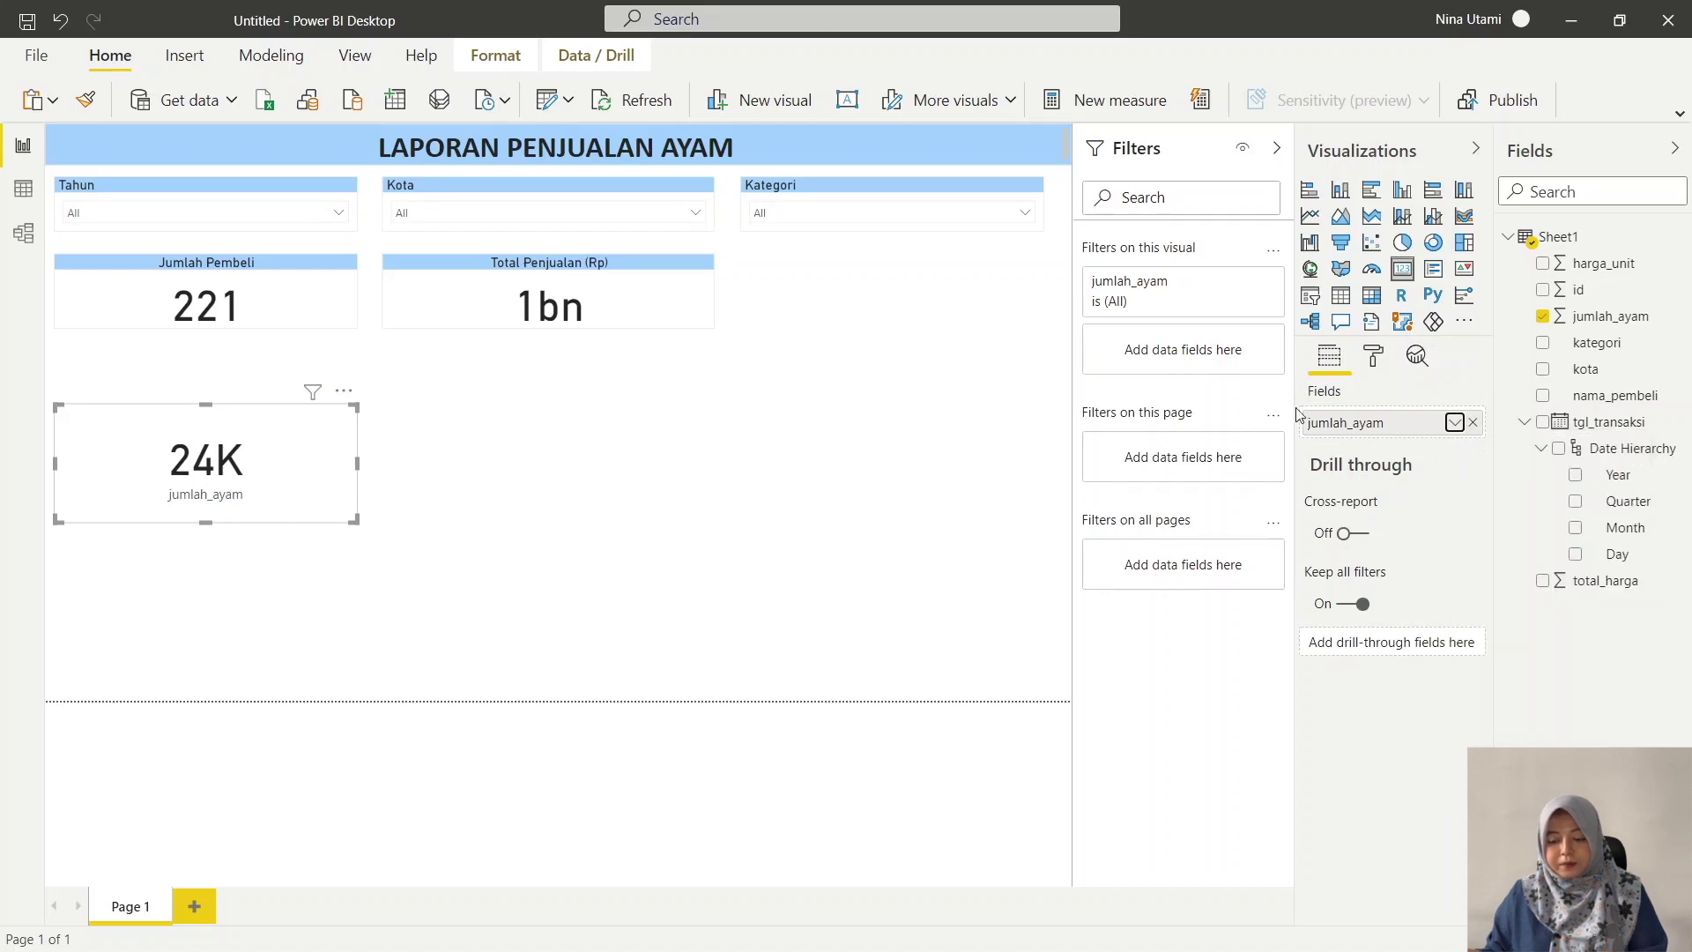
- Turn off the jumlah_ayam card's category label and give it the title "Jumlah Penjualan Ayam"
{"action": "left_click", "coordinate": [1381, 363]}
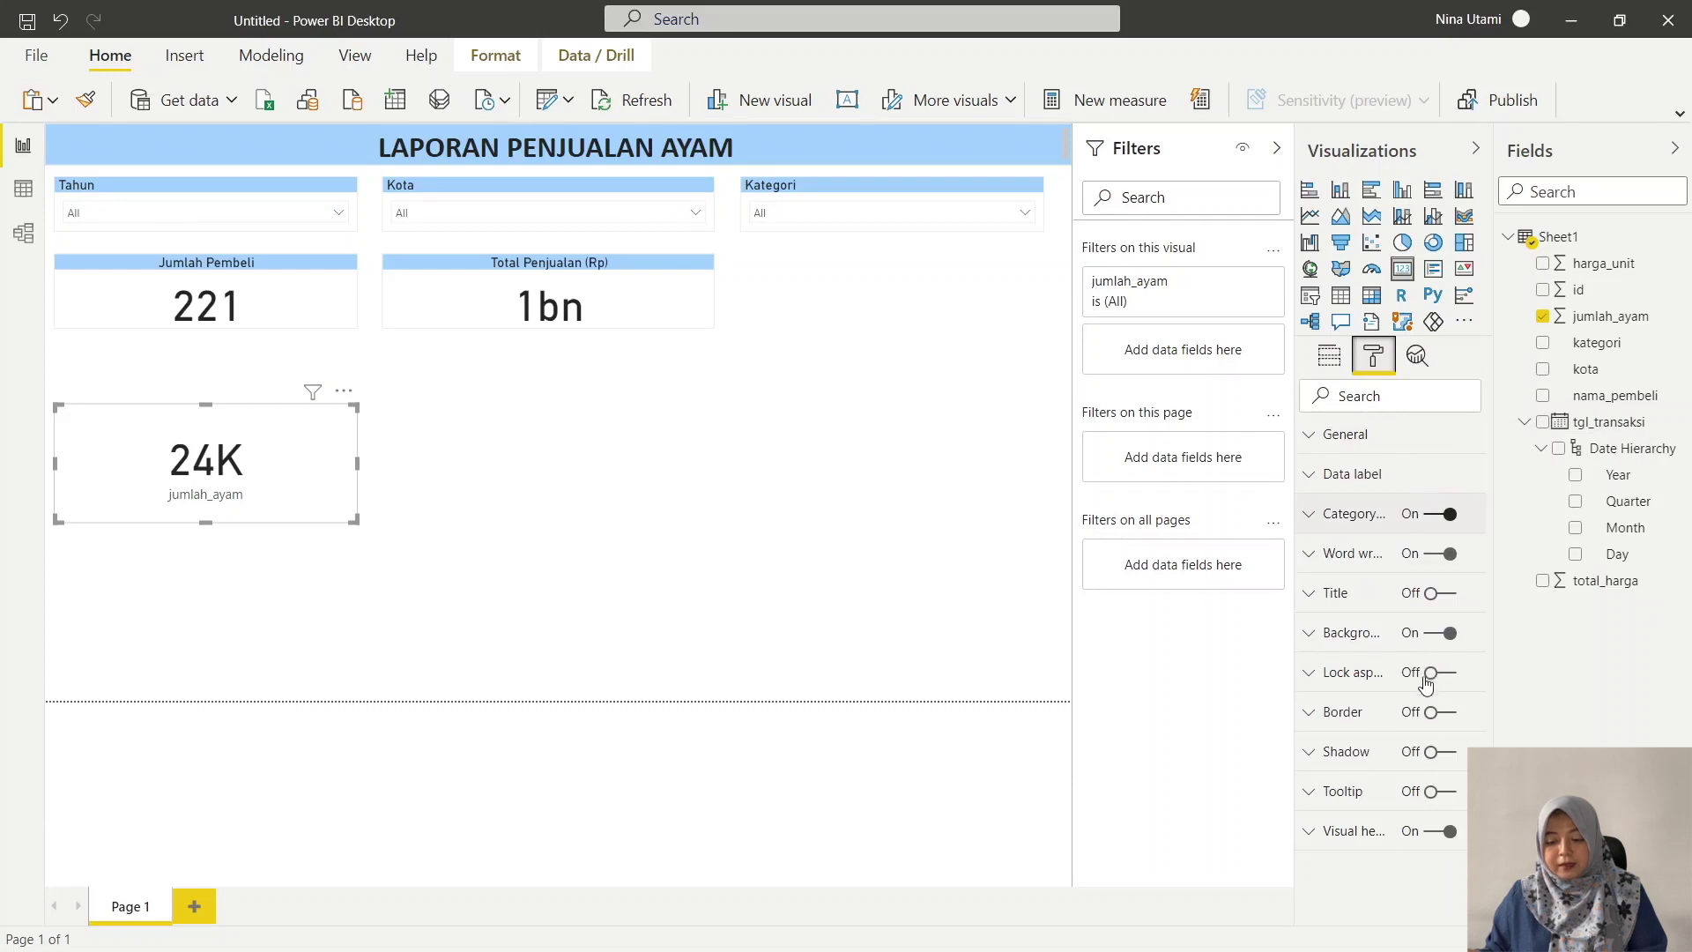
{"action": "left_click", "coordinate": [1442, 520]}
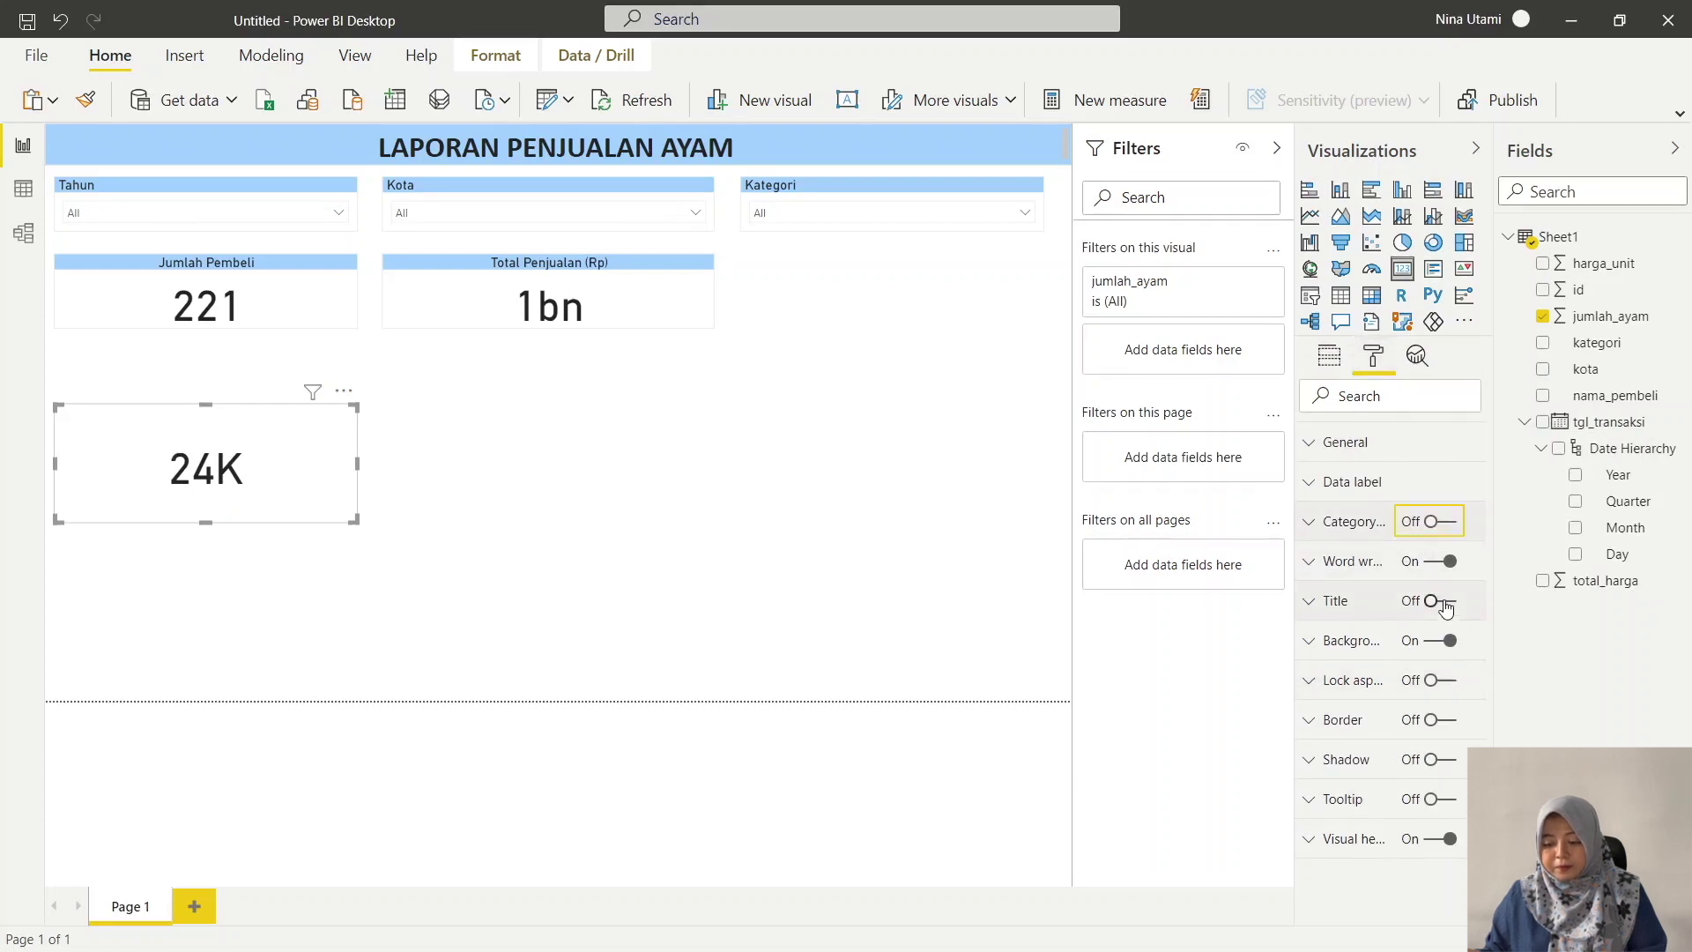
{"action": "left_click", "coordinate": [1336, 603]}
{"action": "left_click", "coordinate": [1336, 602]}
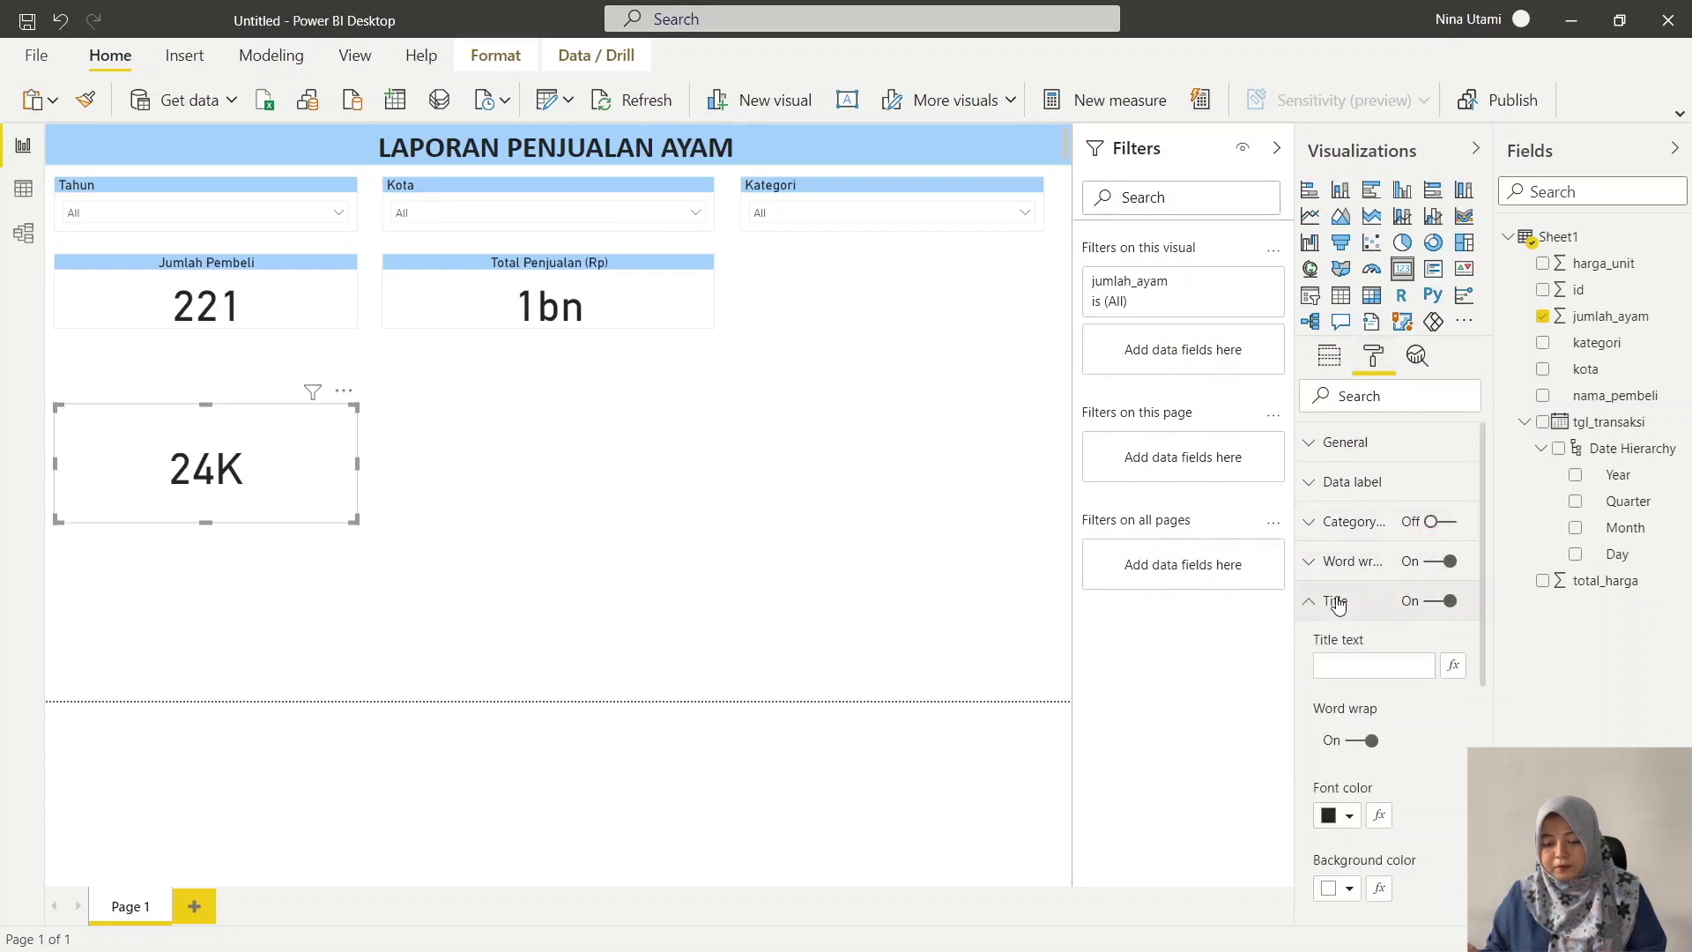
{"action": "left_click", "coordinate": [1362, 666]}
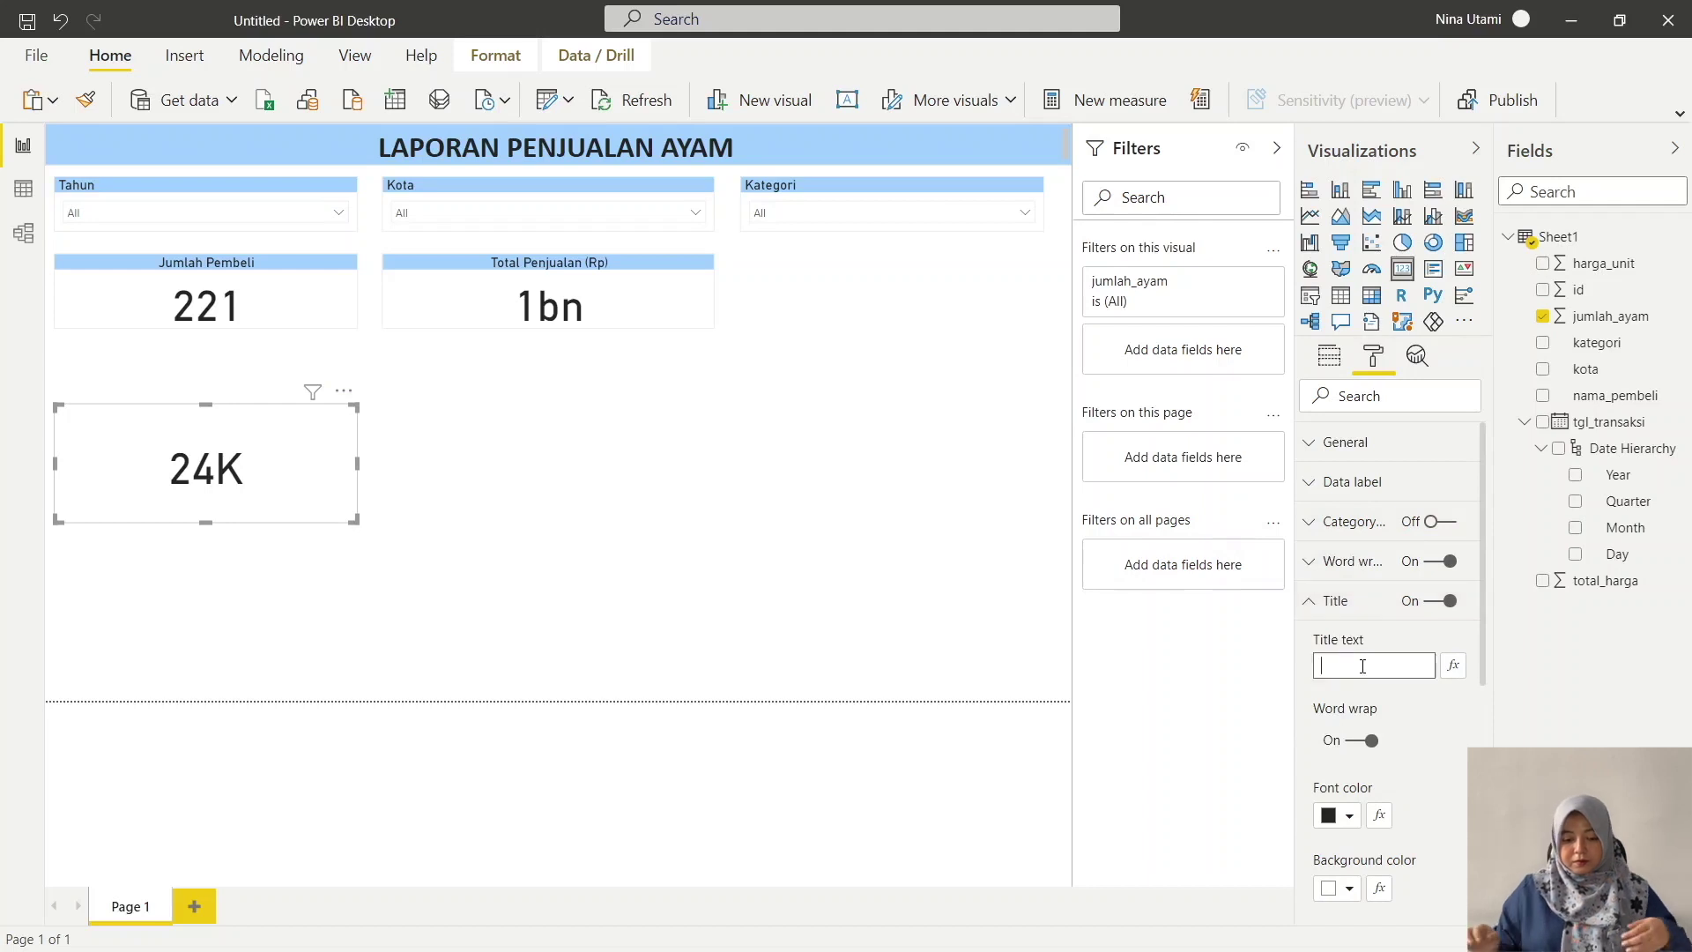
{"action": "type", "text": "Jumla"}
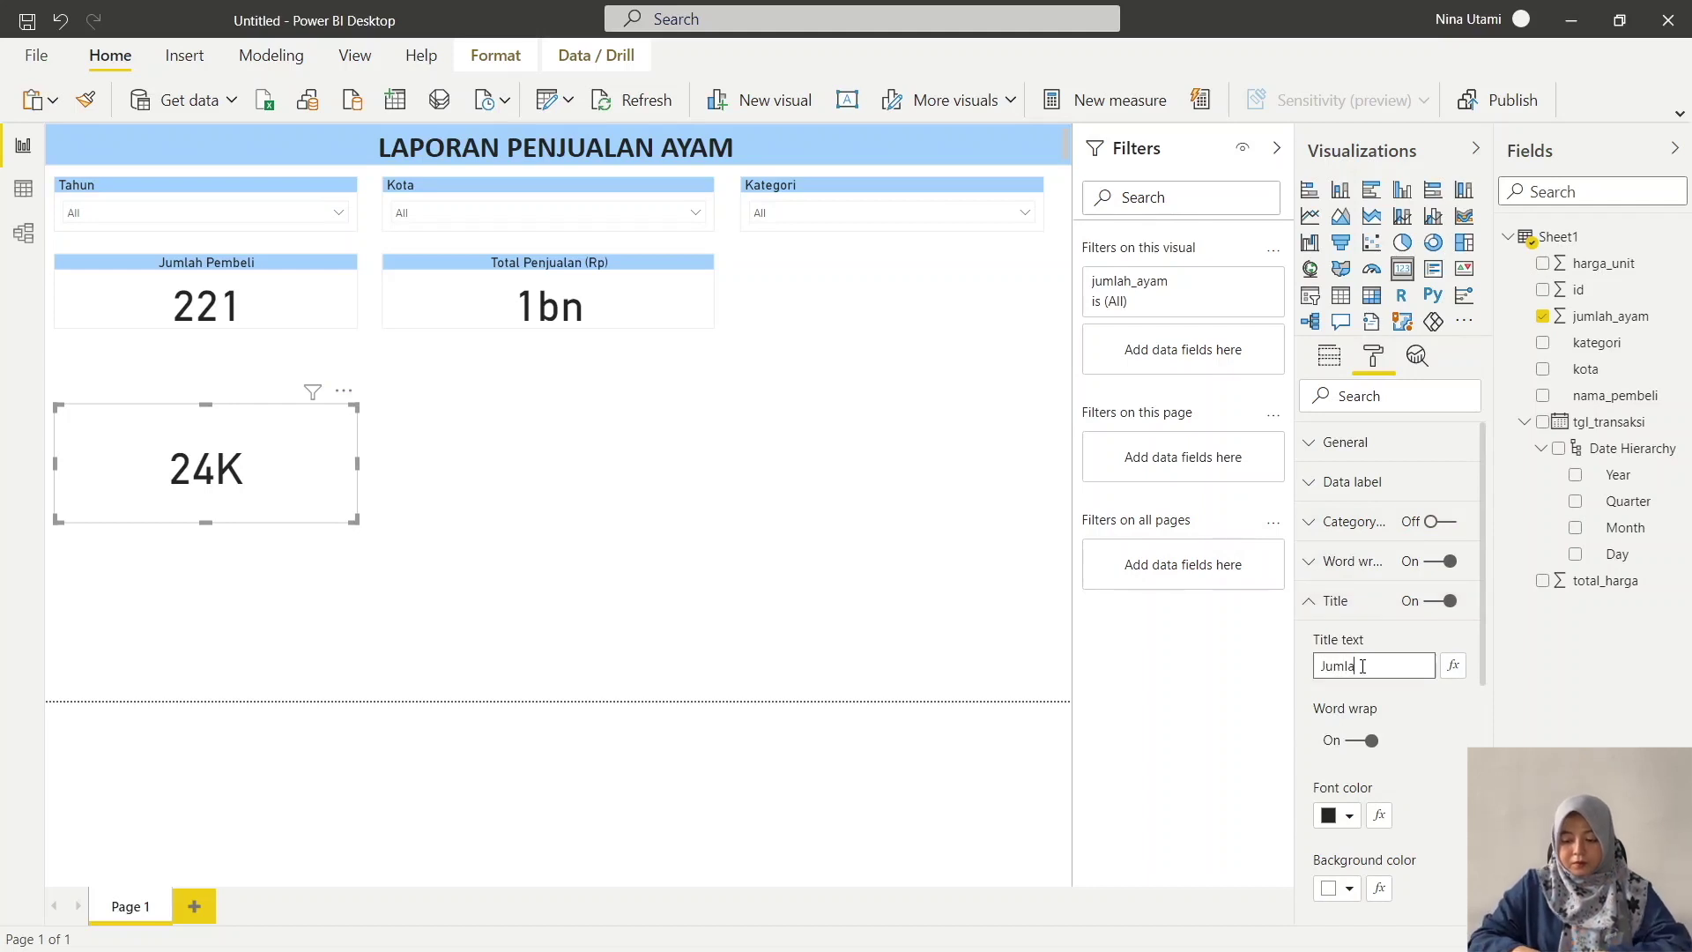
{"action": "type", "text": "h Aya"}
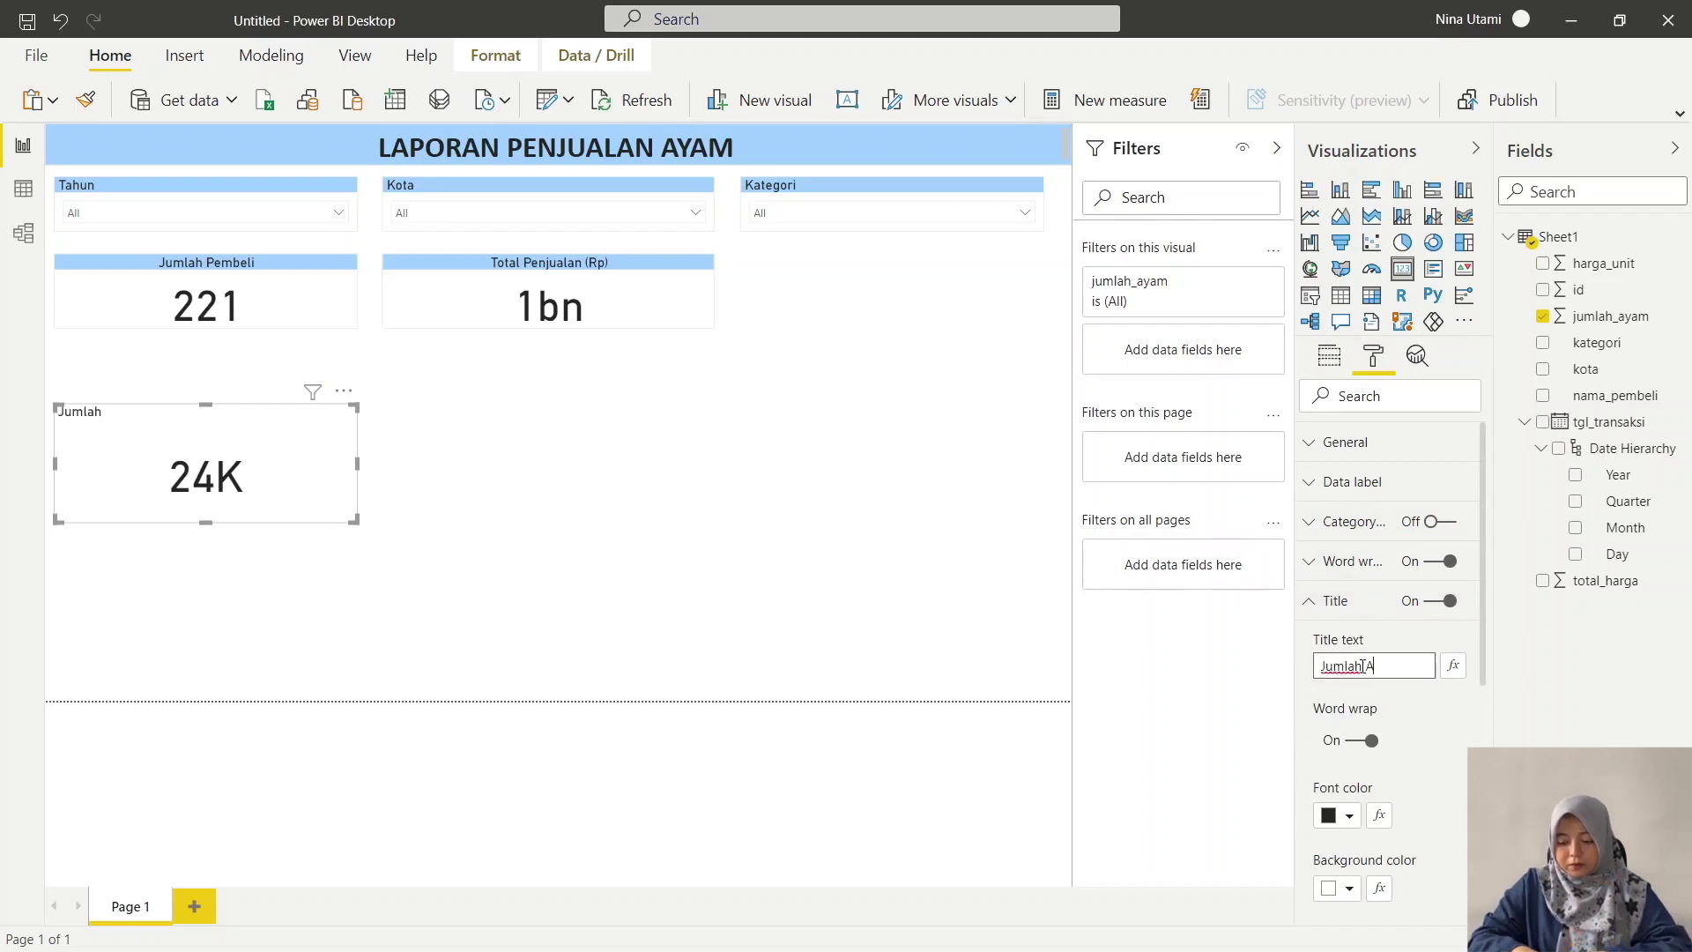
{"action": "key", "text": "BackSpace"}
{"action": "key", "text": "BackSpace"}
{"action": "key", "text": "BackSpace"}
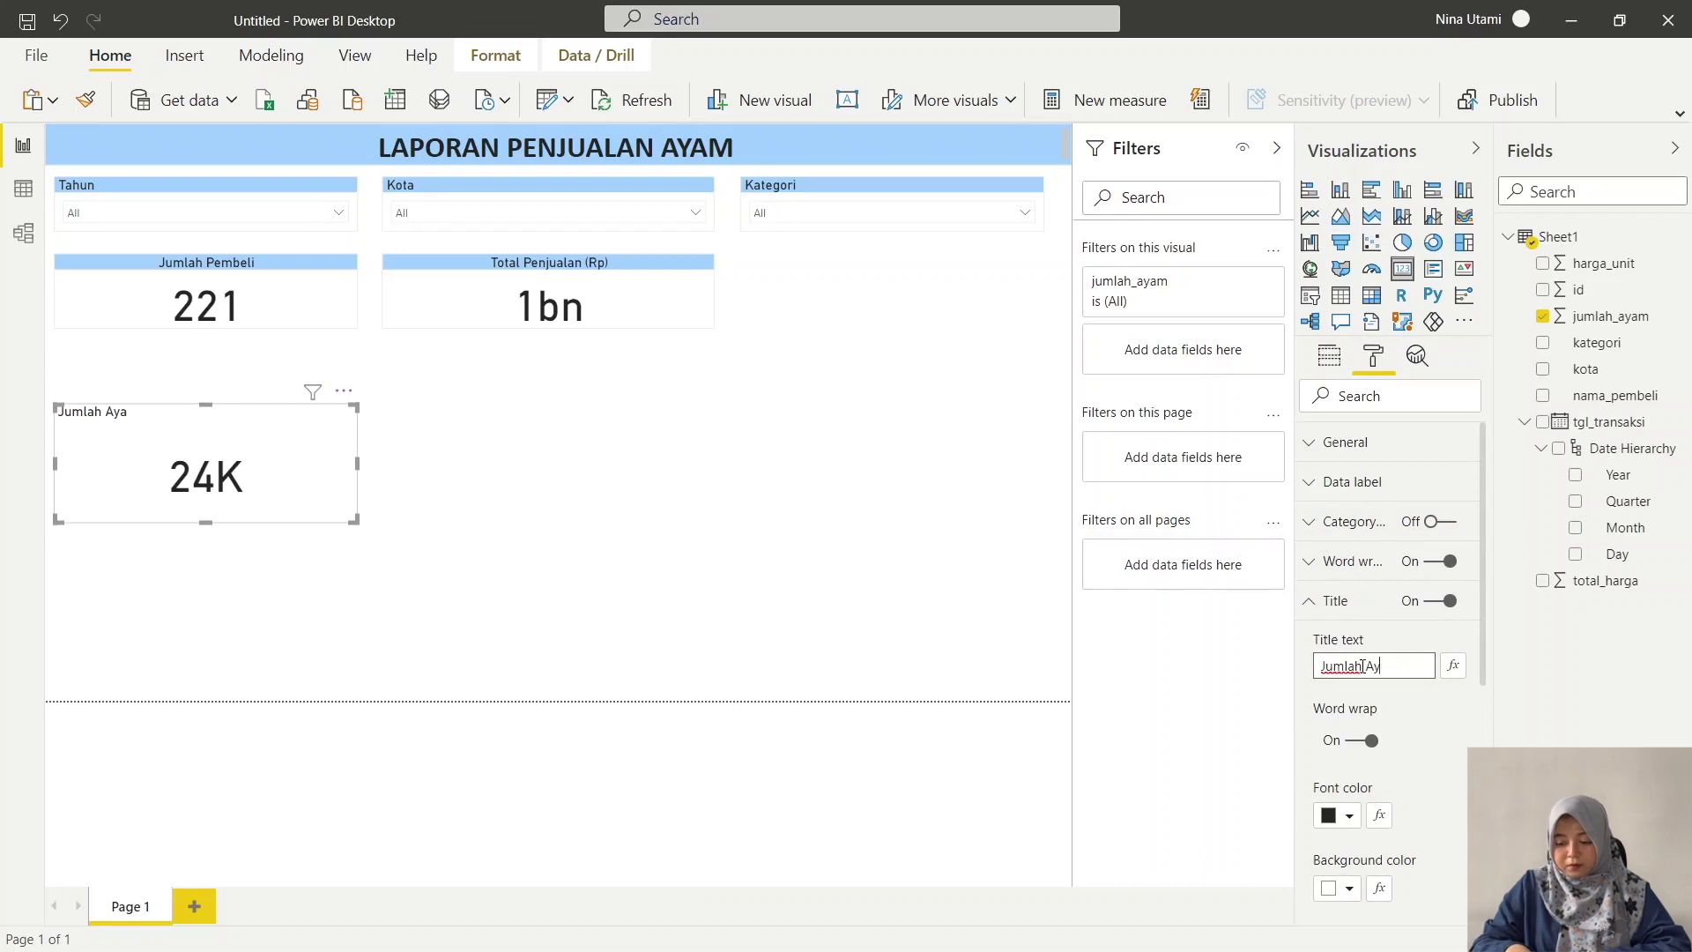
{"action": "type", "text": "P"}
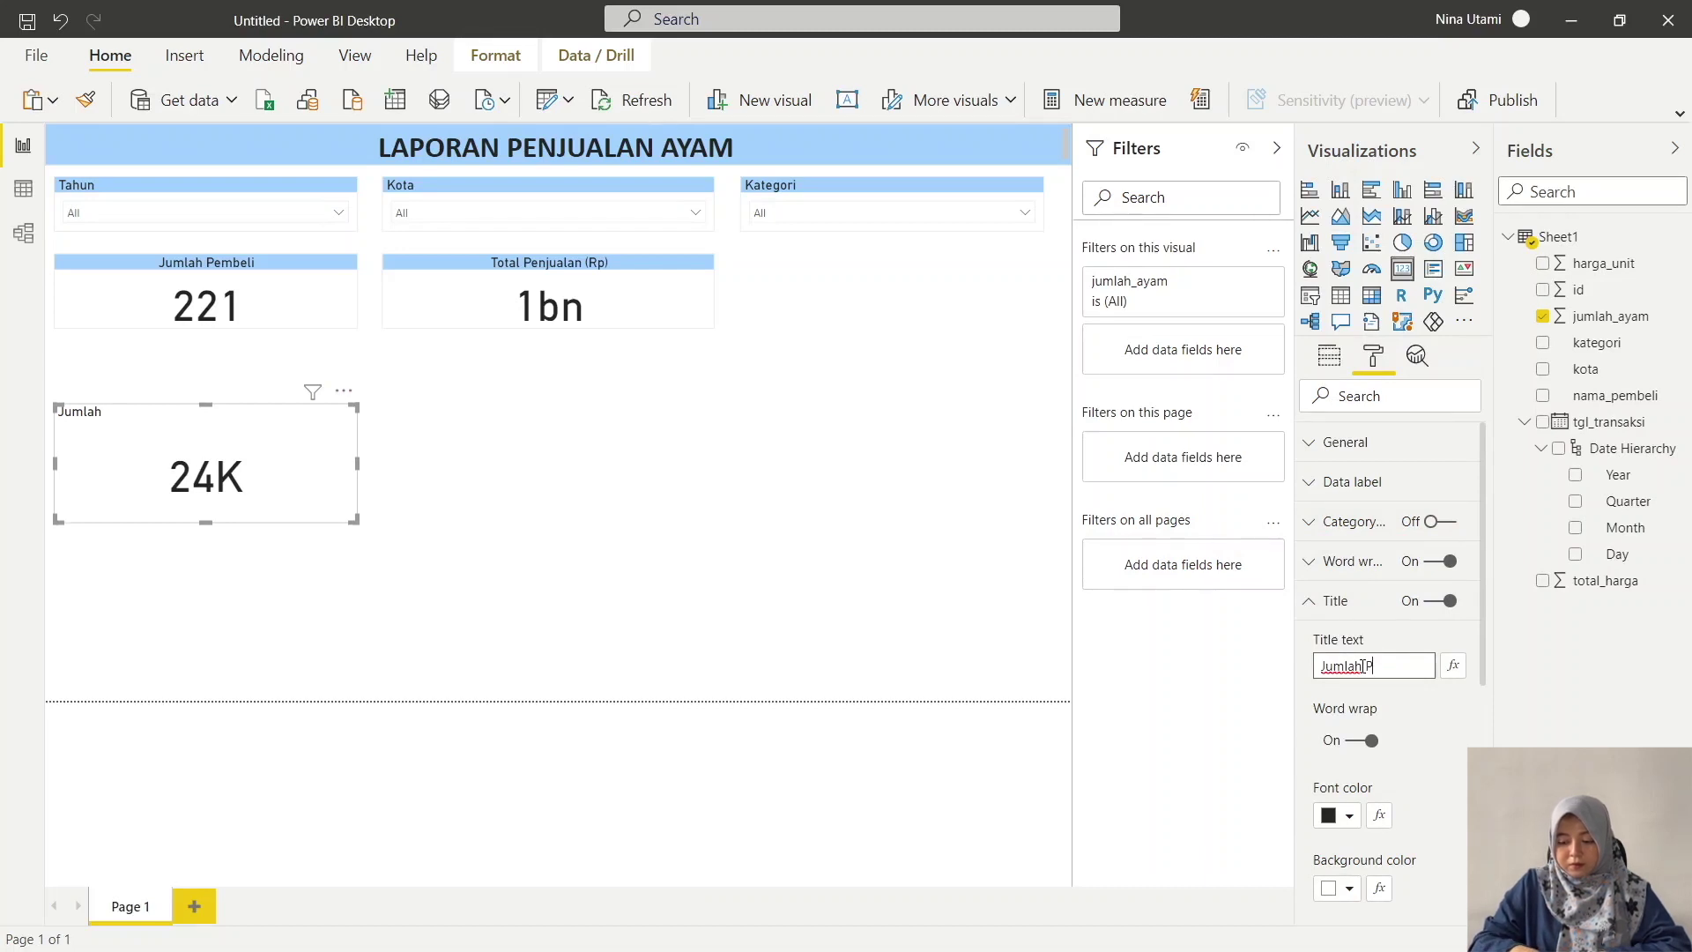
{"action": "type", "text": "enjuana"}
{"action": "key", "text": "BackSpace"}
{"action": "key", "text": "BackSpace"}
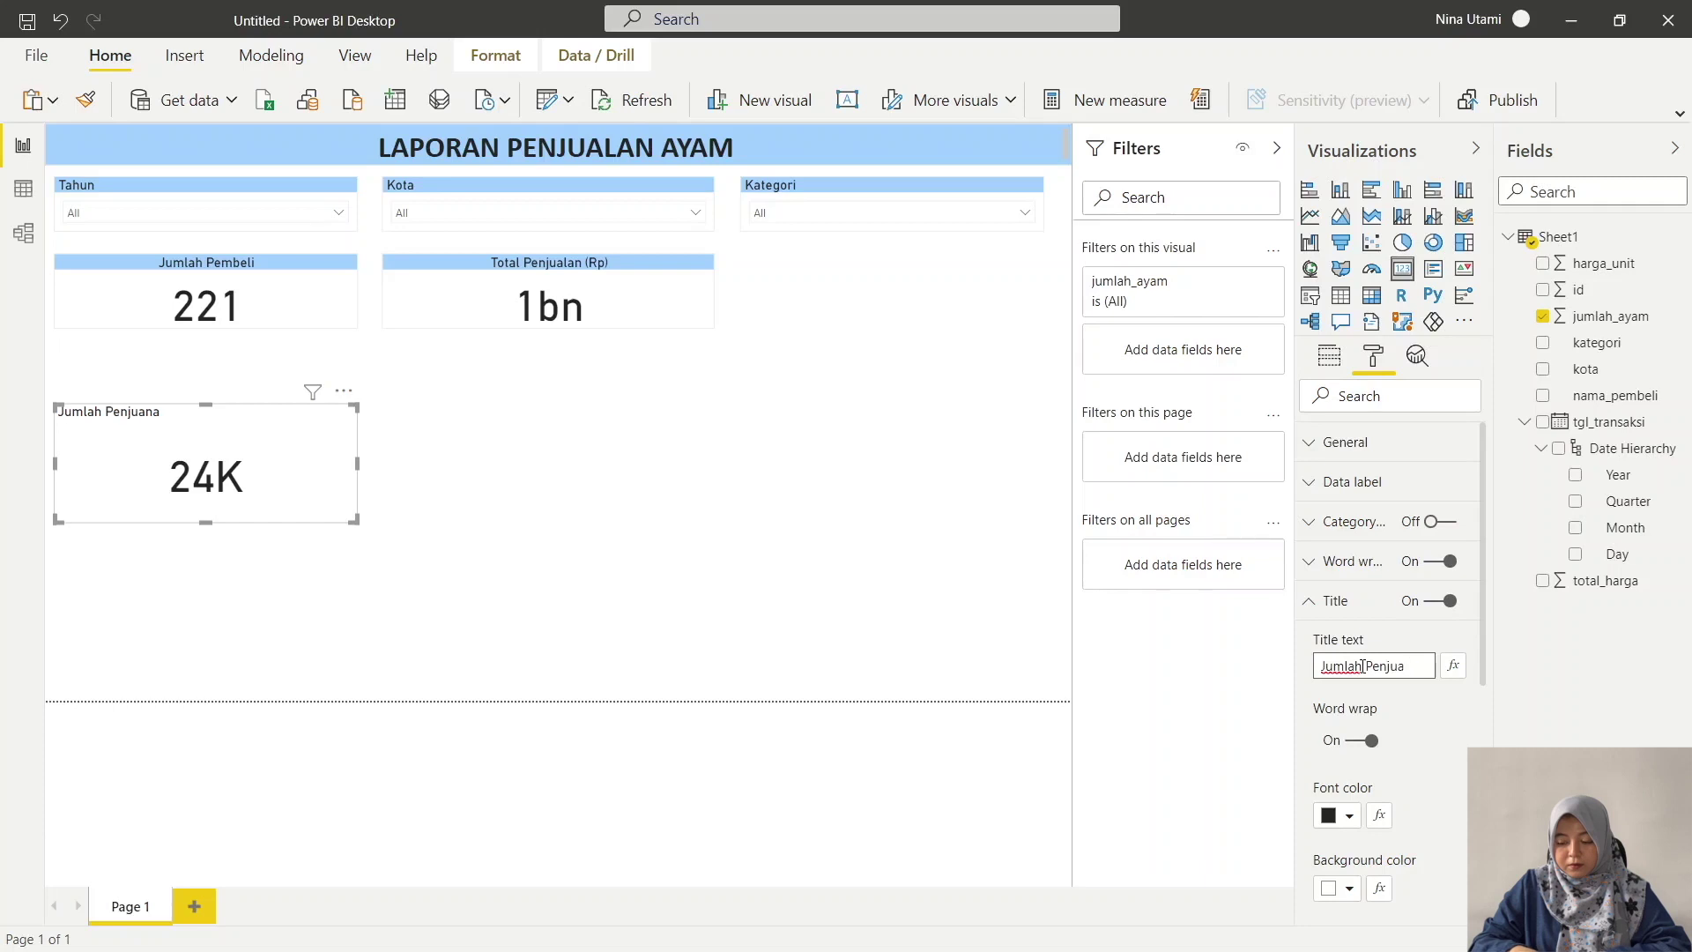
{"action": "type", "text": "lan Ayam"}
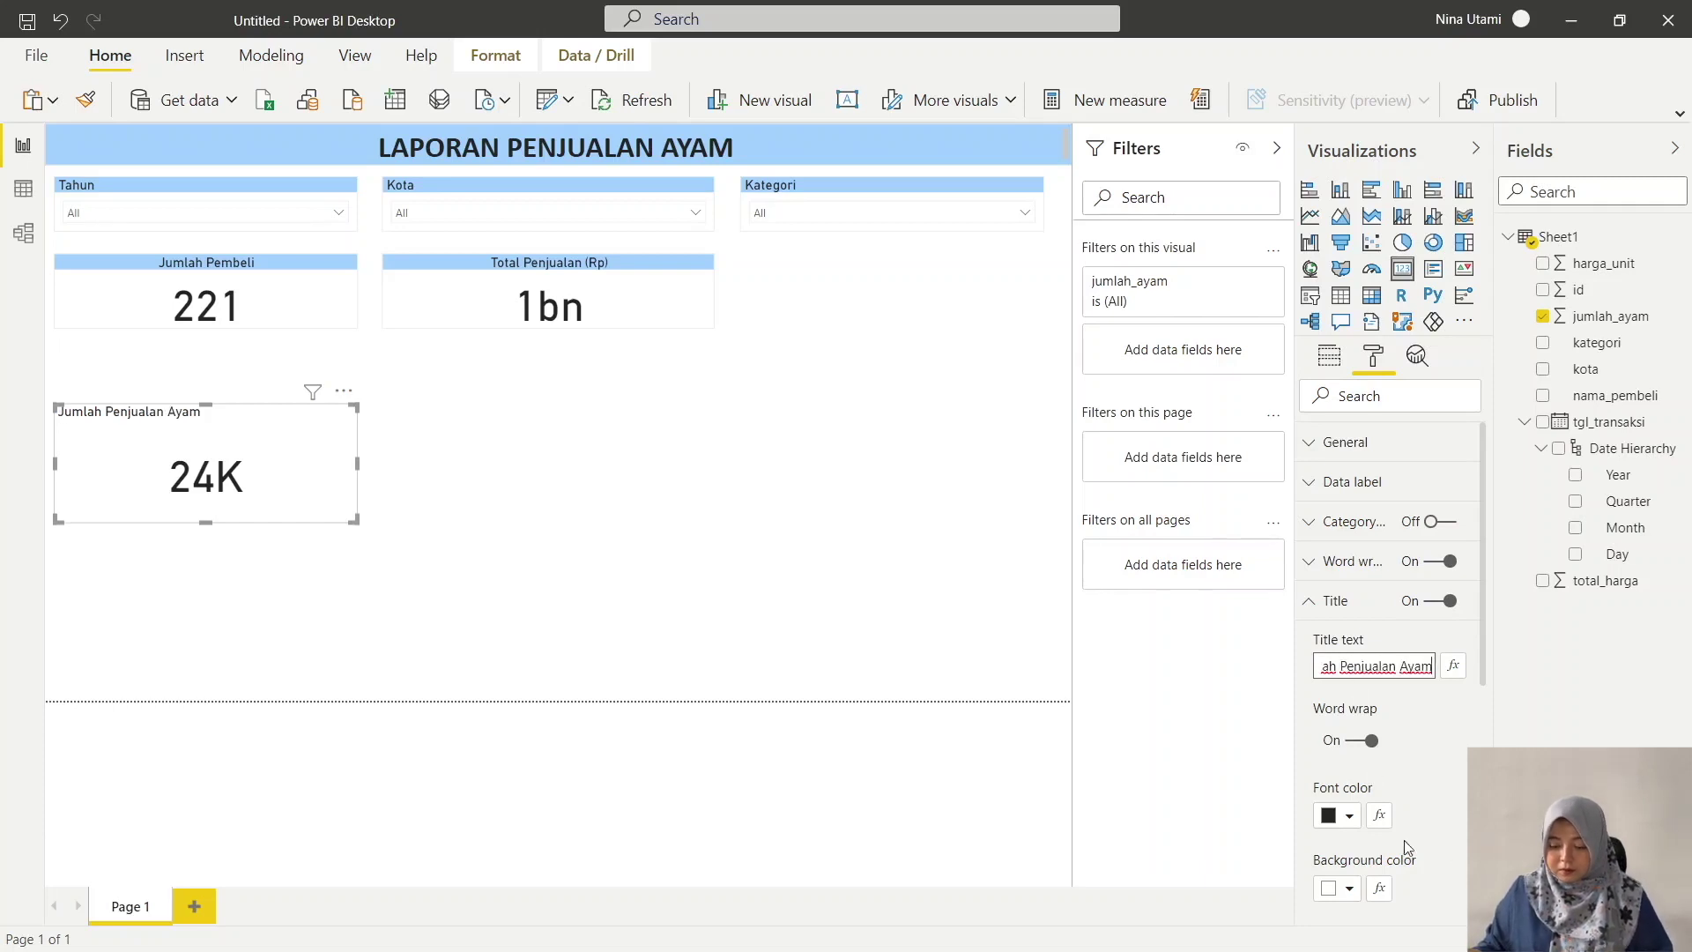
- Give the Jumlah Penjualan Ayam card's title a light blue background and center it
{"action": "scroll", "coordinate": [1347, 830], "scroll_direction": "down", "scroll_amount": 3}
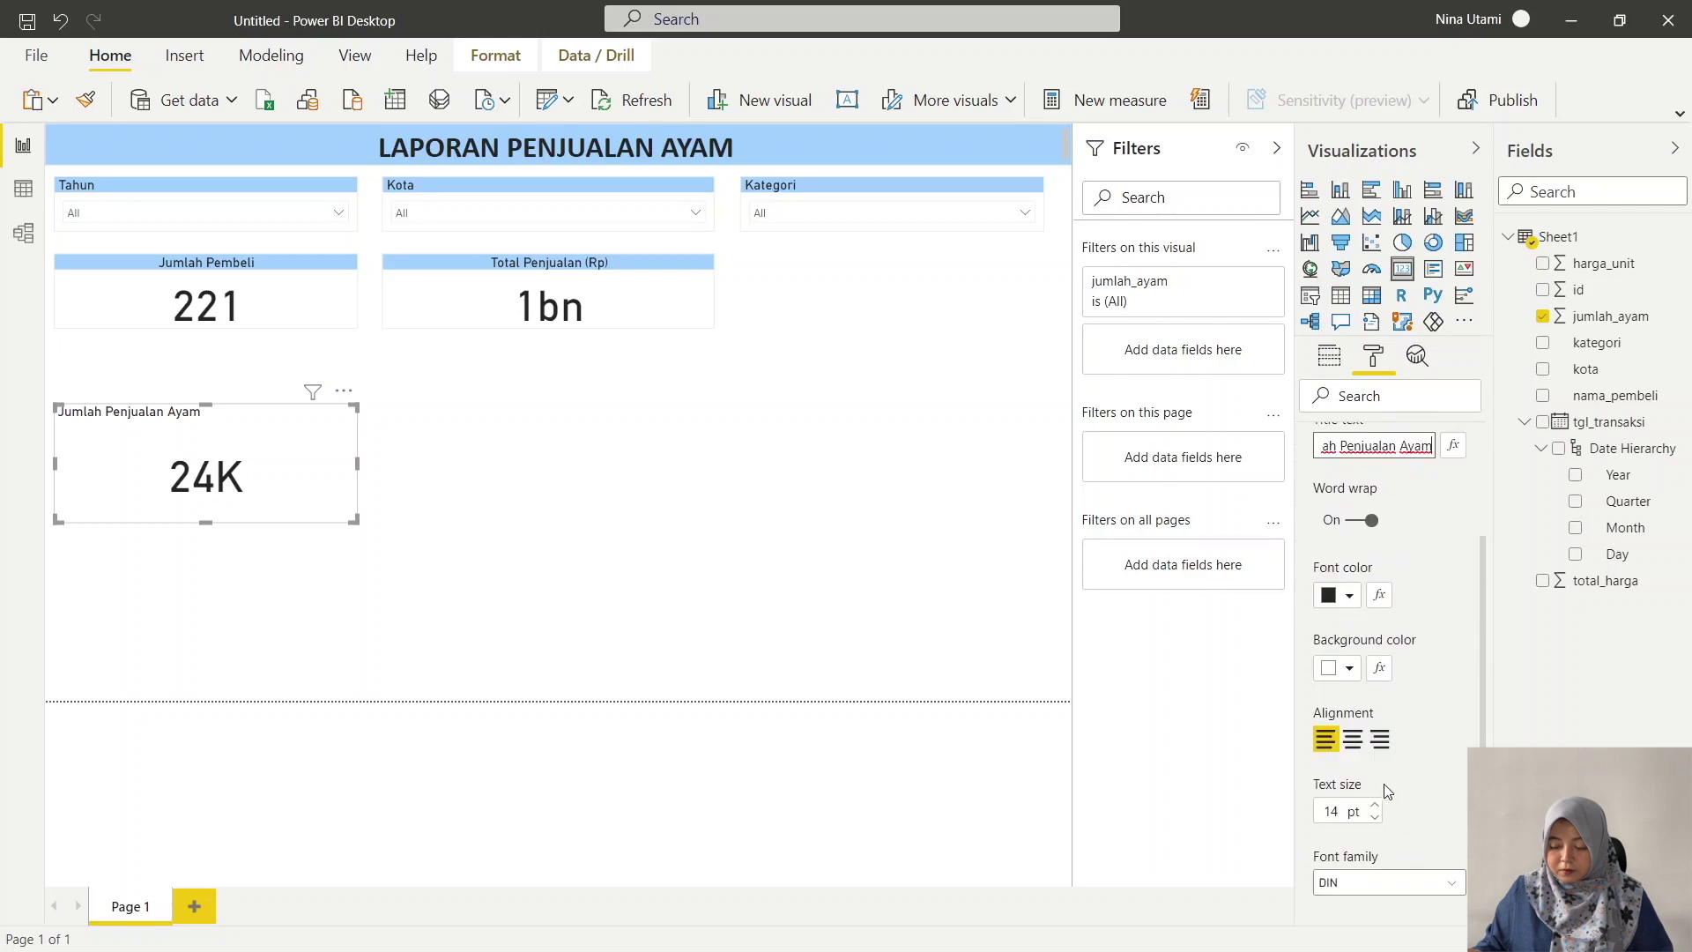
{"action": "left_click", "coordinate": [1345, 667]}
{"action": "left_click", "coordinate": [1380, 512]}
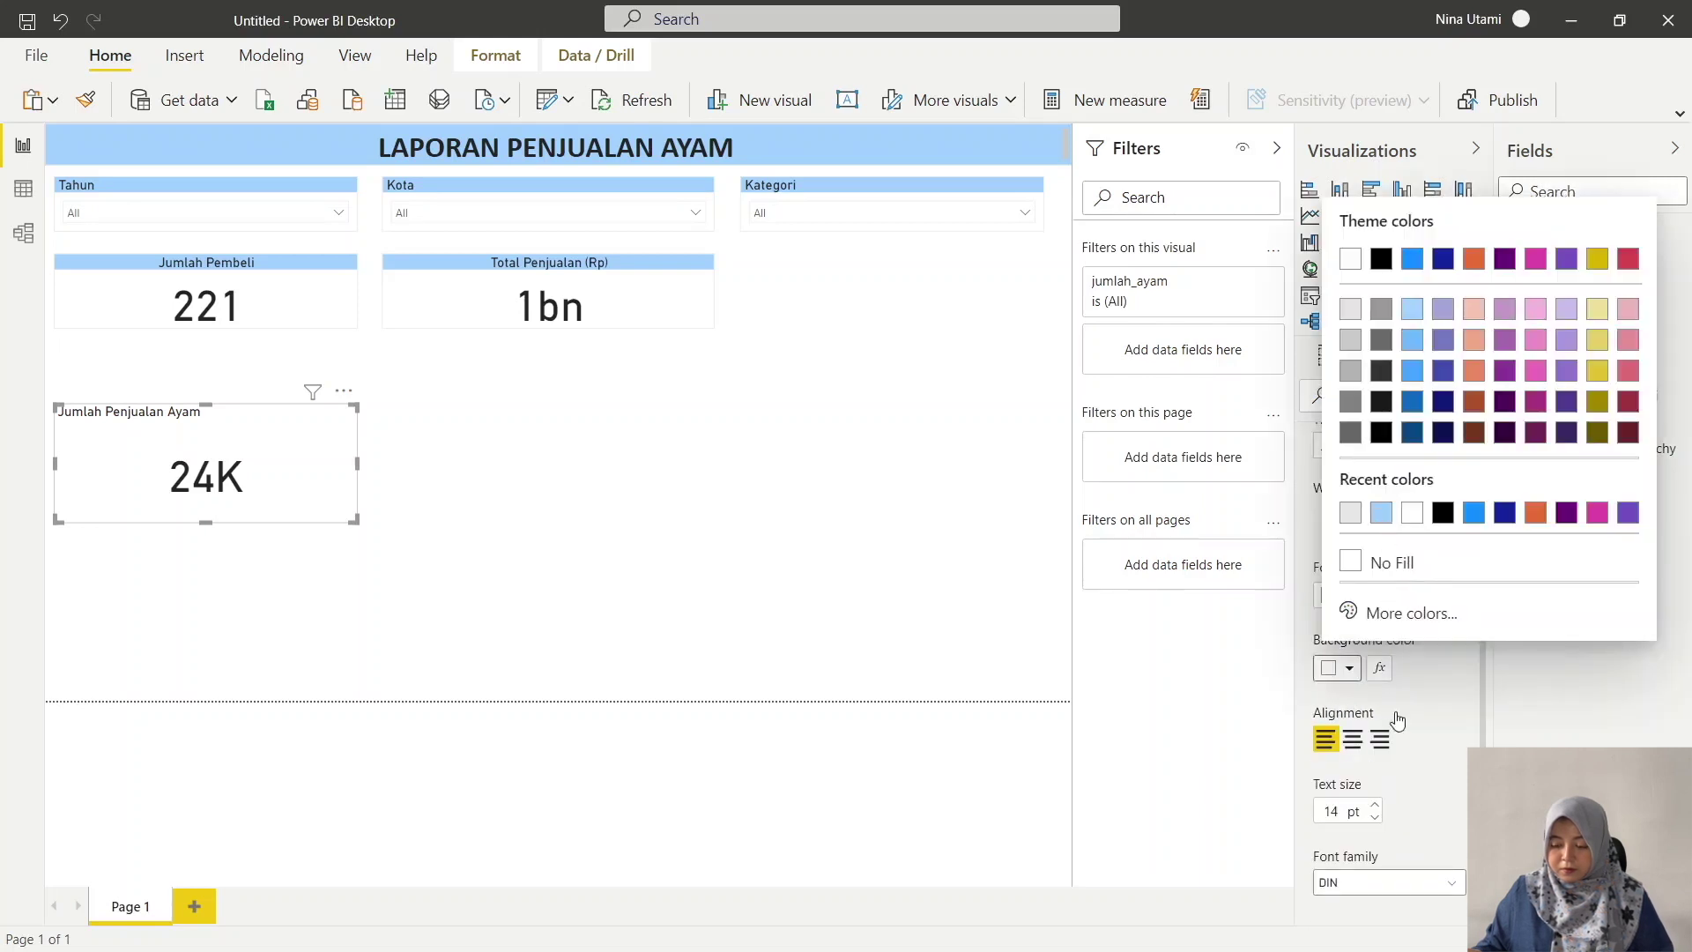
{"action": "left_click", "coordinate": [1353, 743]}
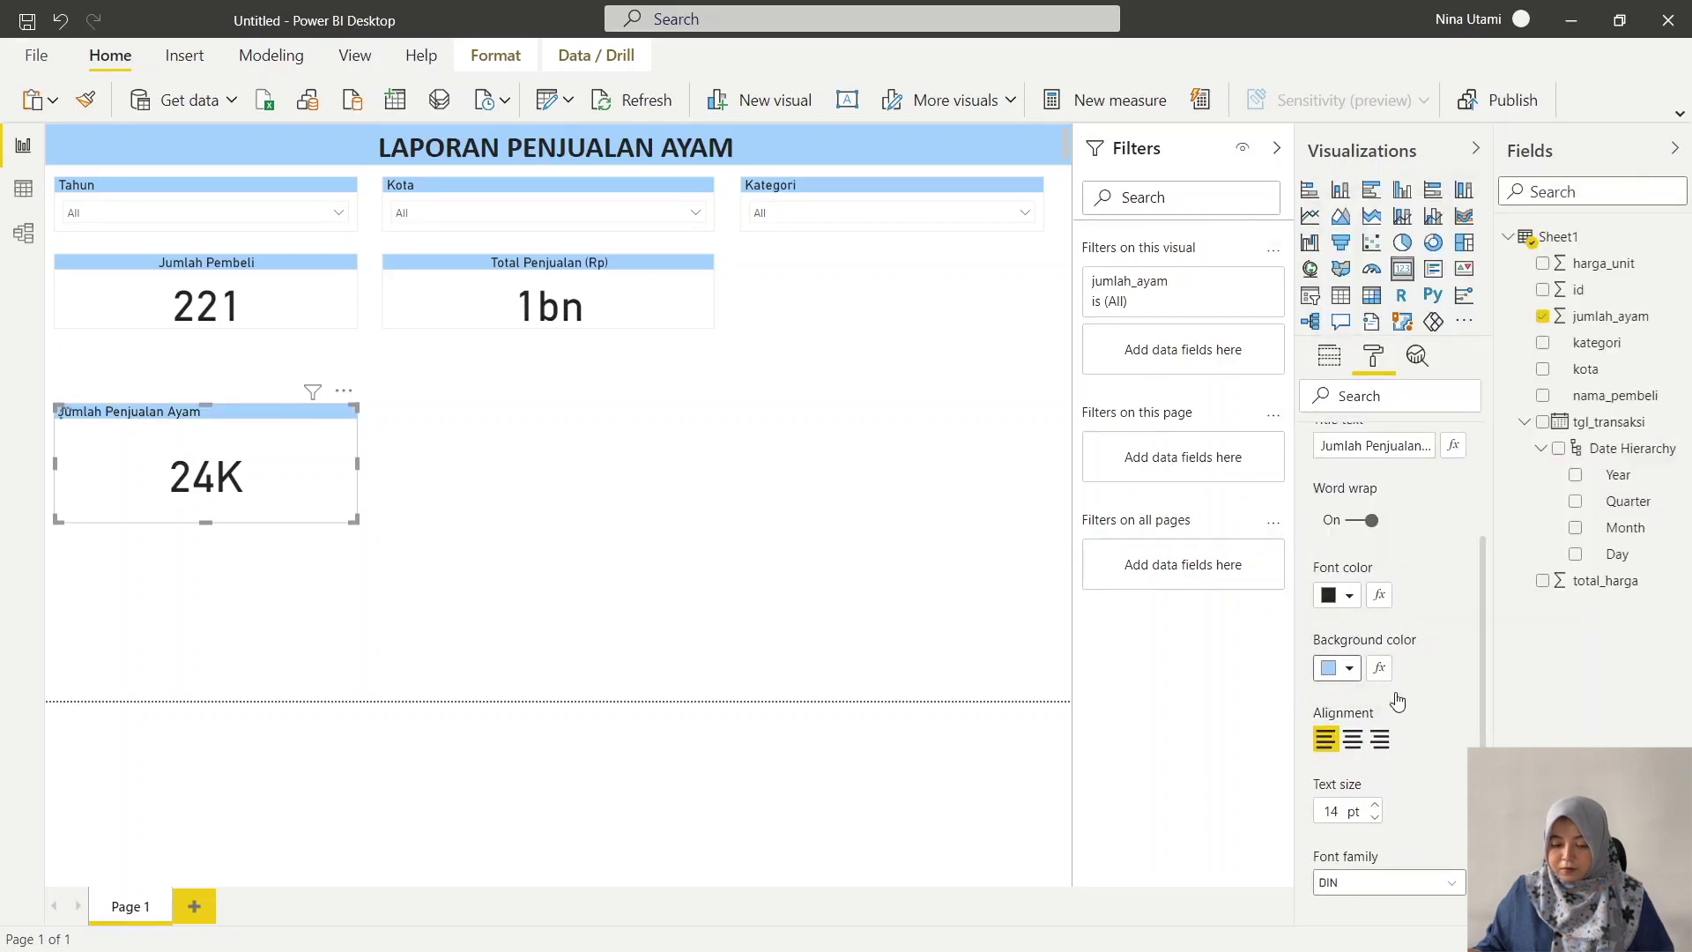
{"action": "scroll", "coordinate": [1416, 604], "scroll_direction": "up", "scroll_amount": 1}
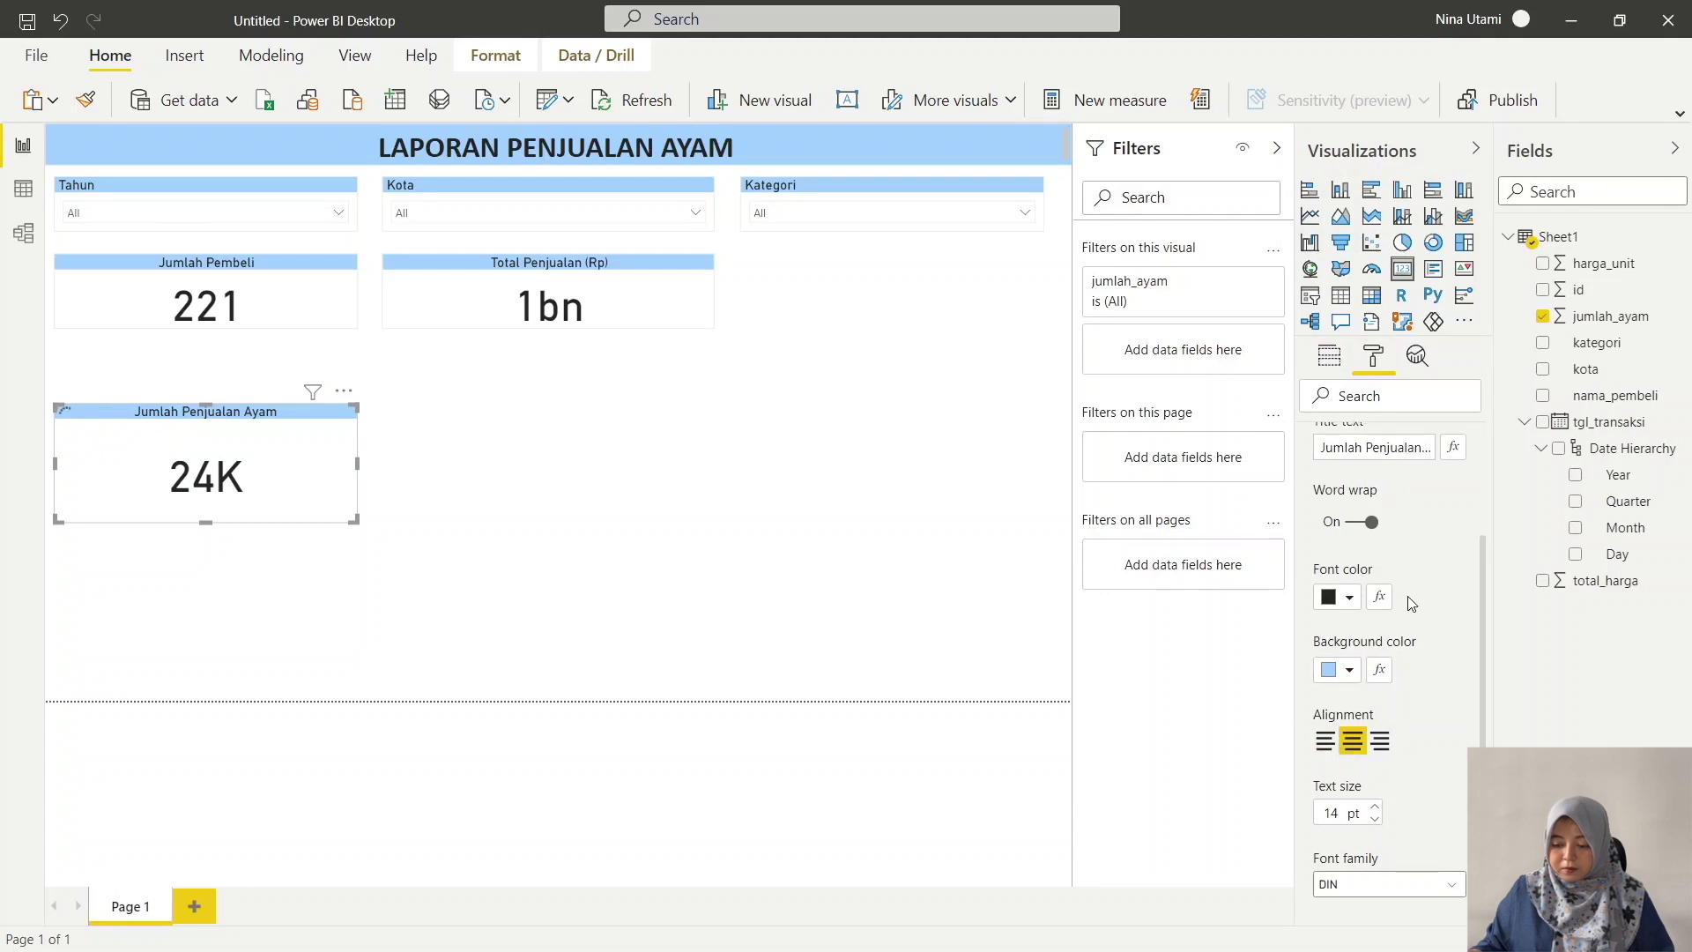
{"action": "scroll", "coordinate": [1396, 596], "scroll_direction": "up", "scroll_amount": 3}
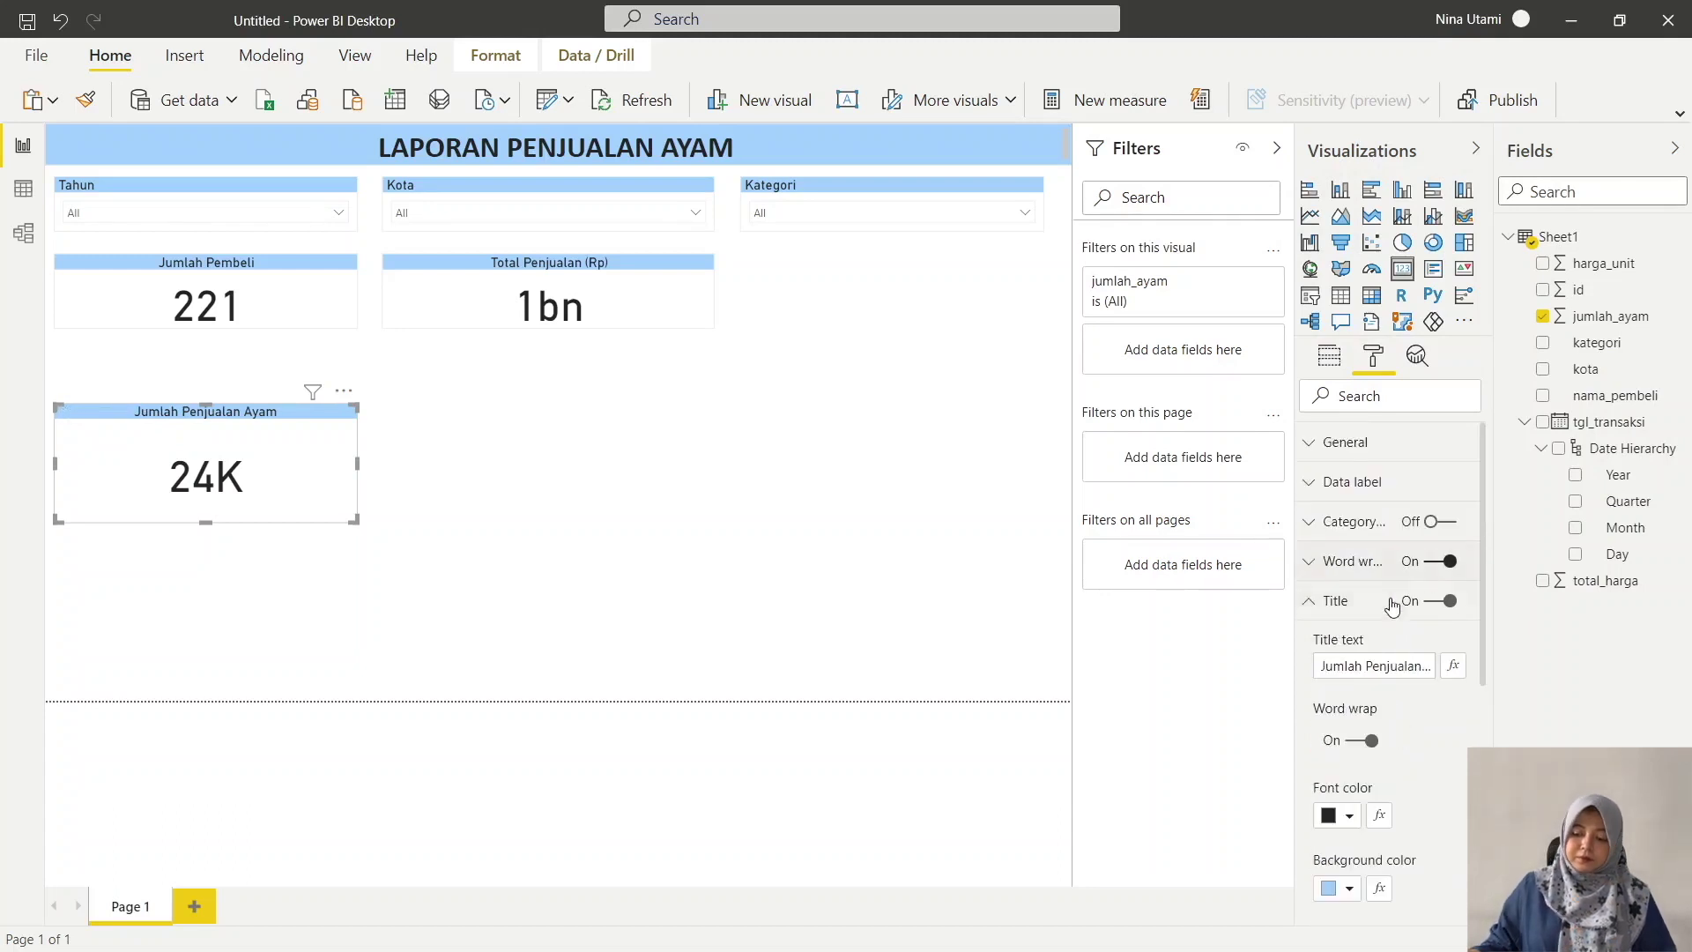
{"action": "left_click", "coordinate": [1340, 606]}
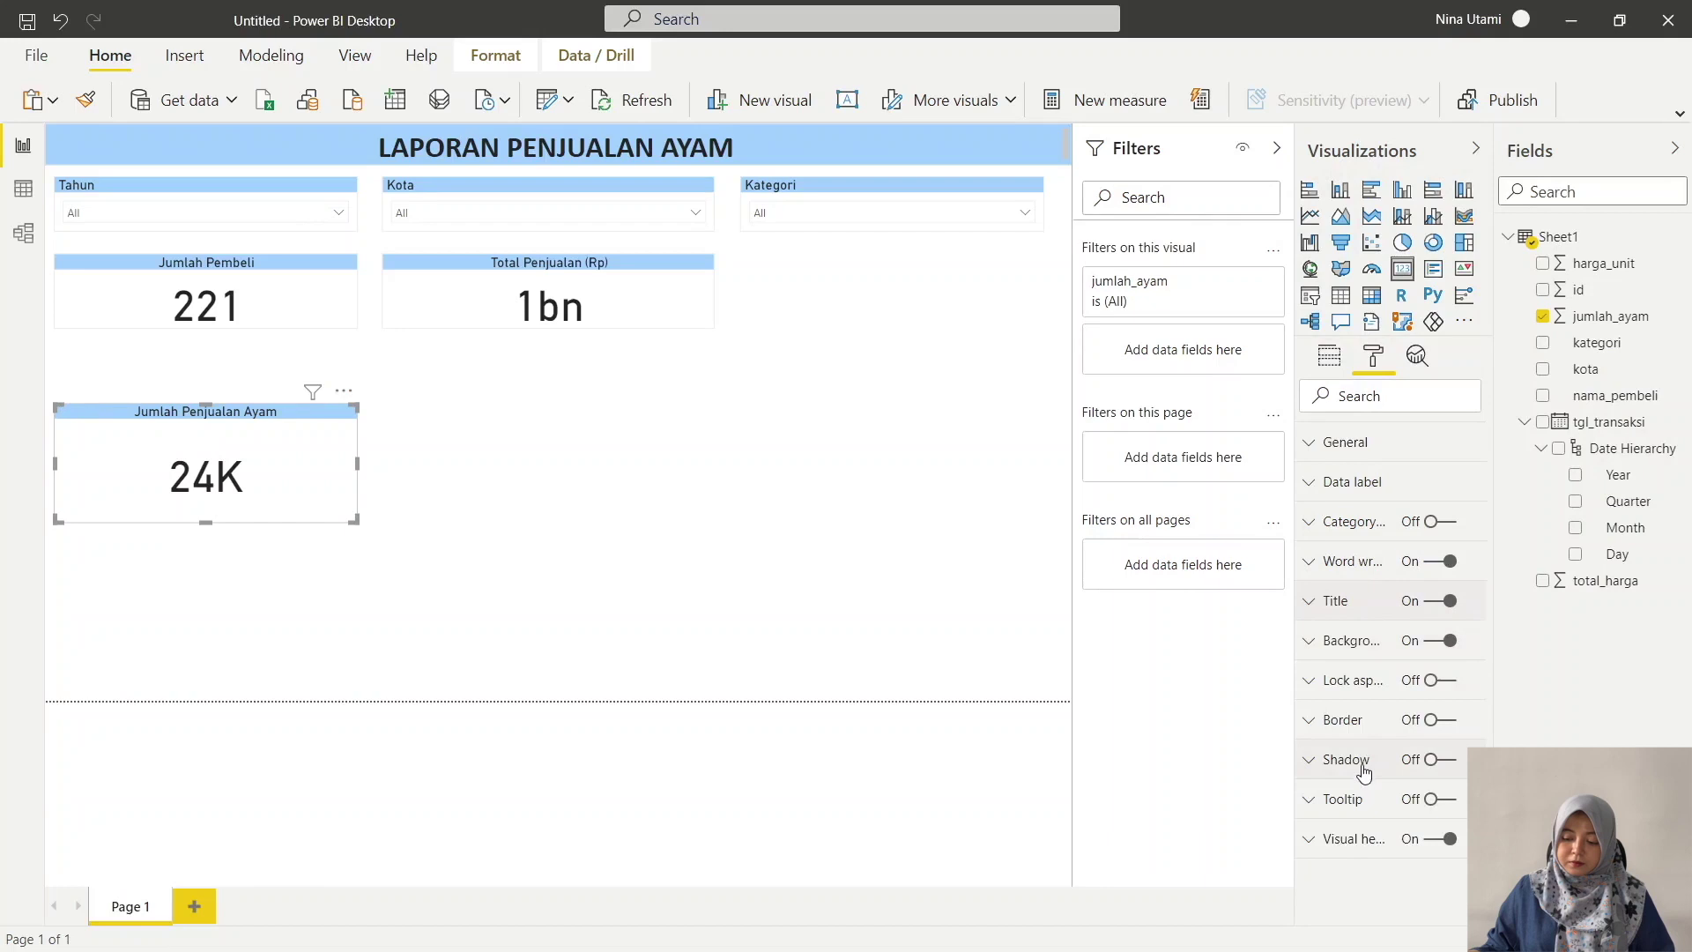
- Add a light grey border around the Jumlah Penjualan Ayam card
{"action": "left_click", "coordinate": [1445, 721]}
{"action": "left_click", "coordinate": [1348, 719]}
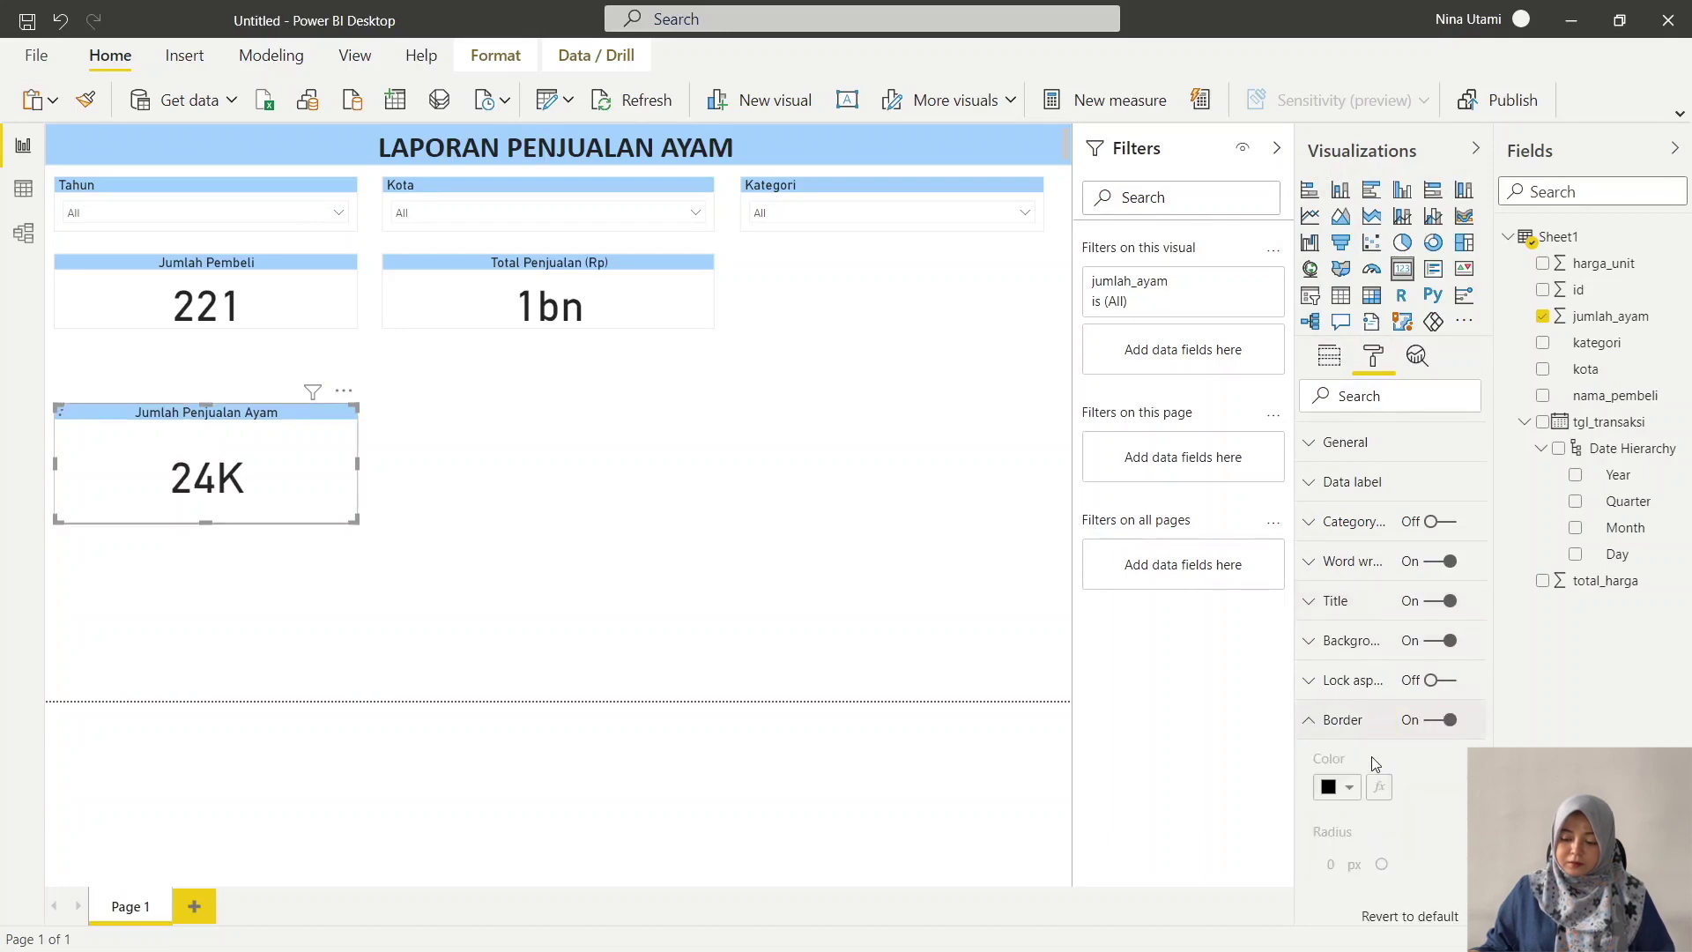
{"action": "scroll", "coordinate": [1357, 790], "scroll_direction": "down", "scroll_amount": 2}
{"action": "left_click", "coordinate": [1339, 656]}
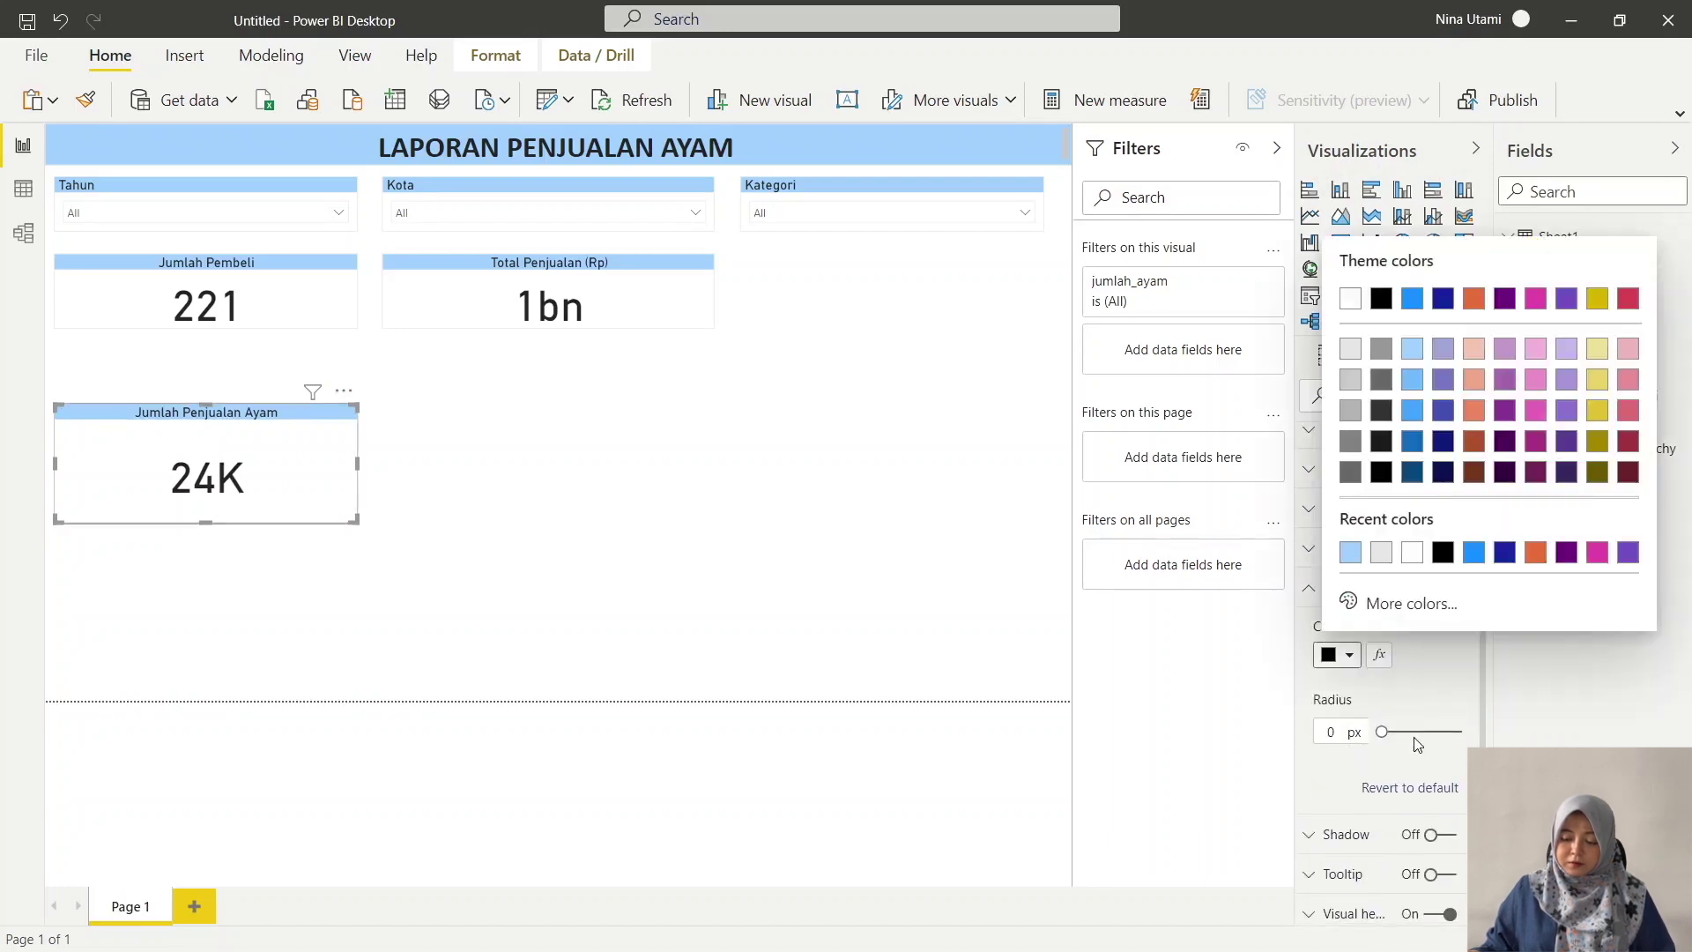
{"action": "left_click", "coordinate": [1380, 553]}
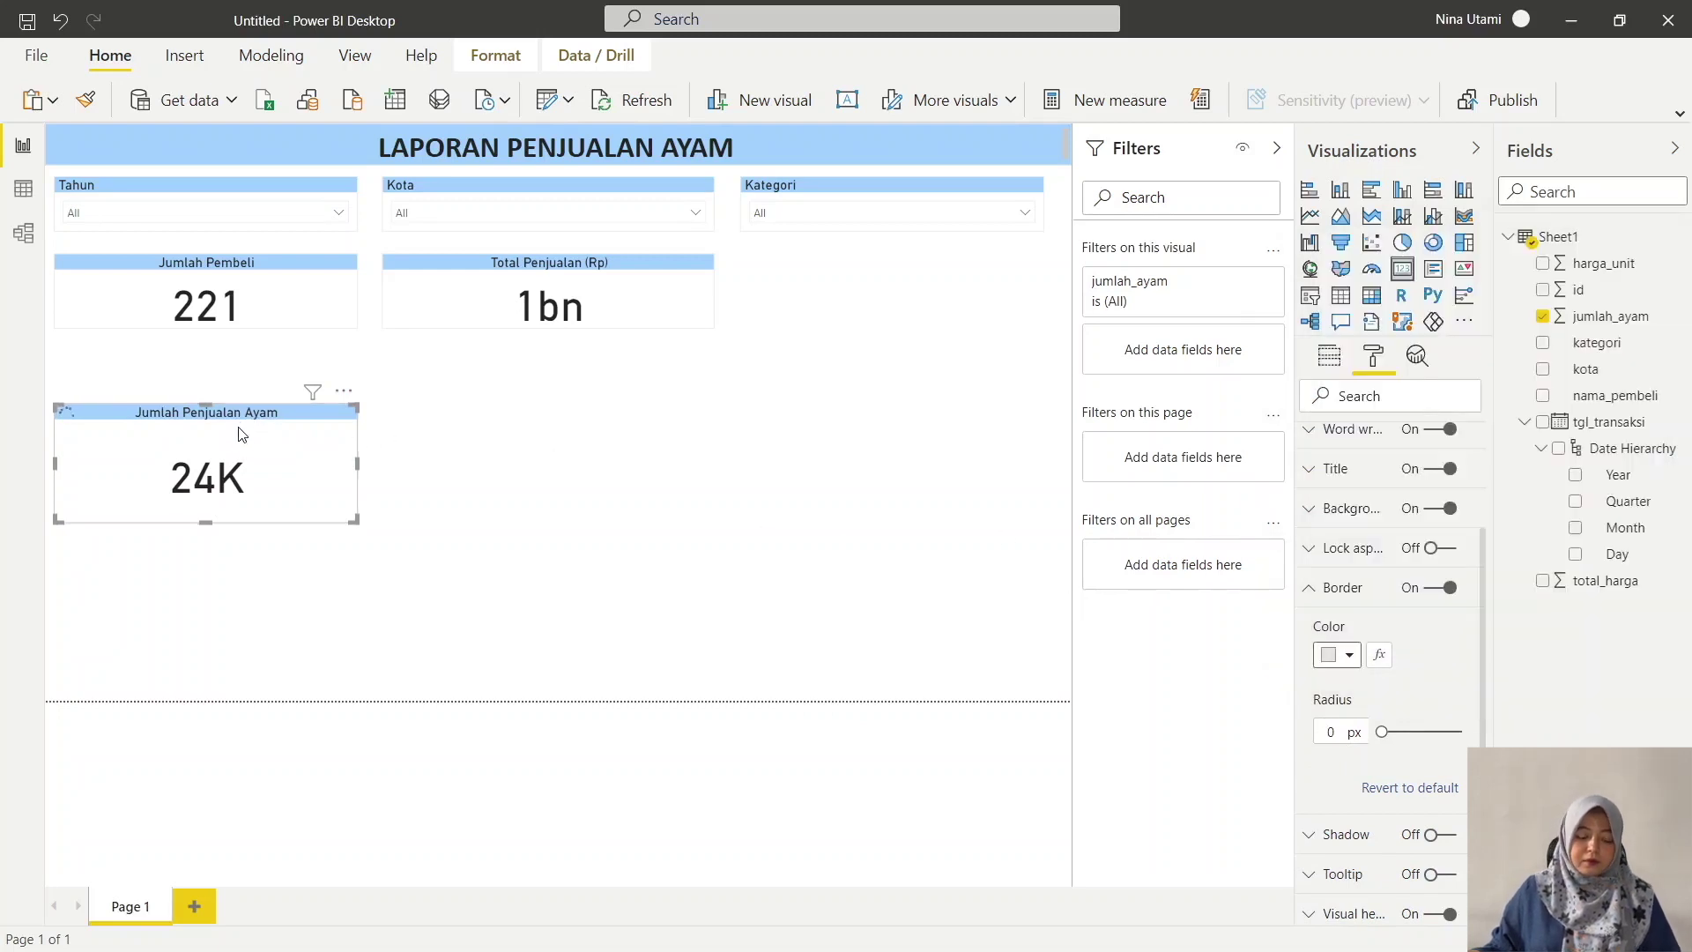
- Move the Jumlah Penjualan Ayam card below the Kategori slicer and shrink its height to match the other cards
{"action": "left_click_drag", "start_coordinate": [301, 427], "coordinate": [896, 272]}
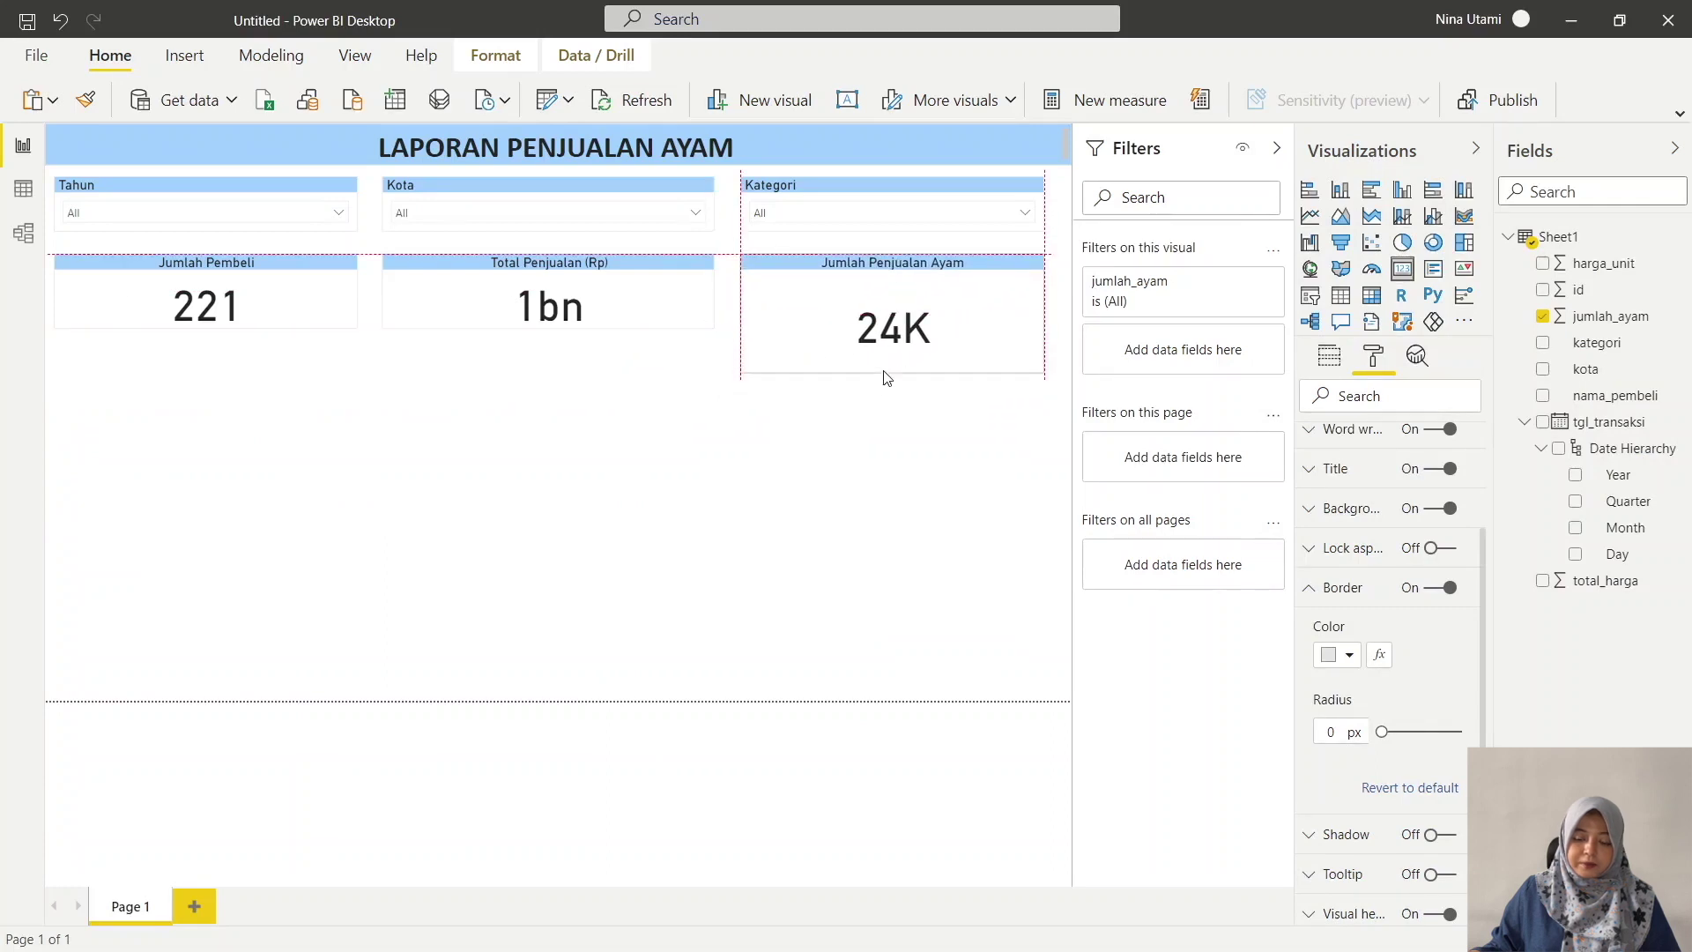
{"action": "left_click_drag", "start_coordinate": [887, 371], "coordinate": [887, 328]}
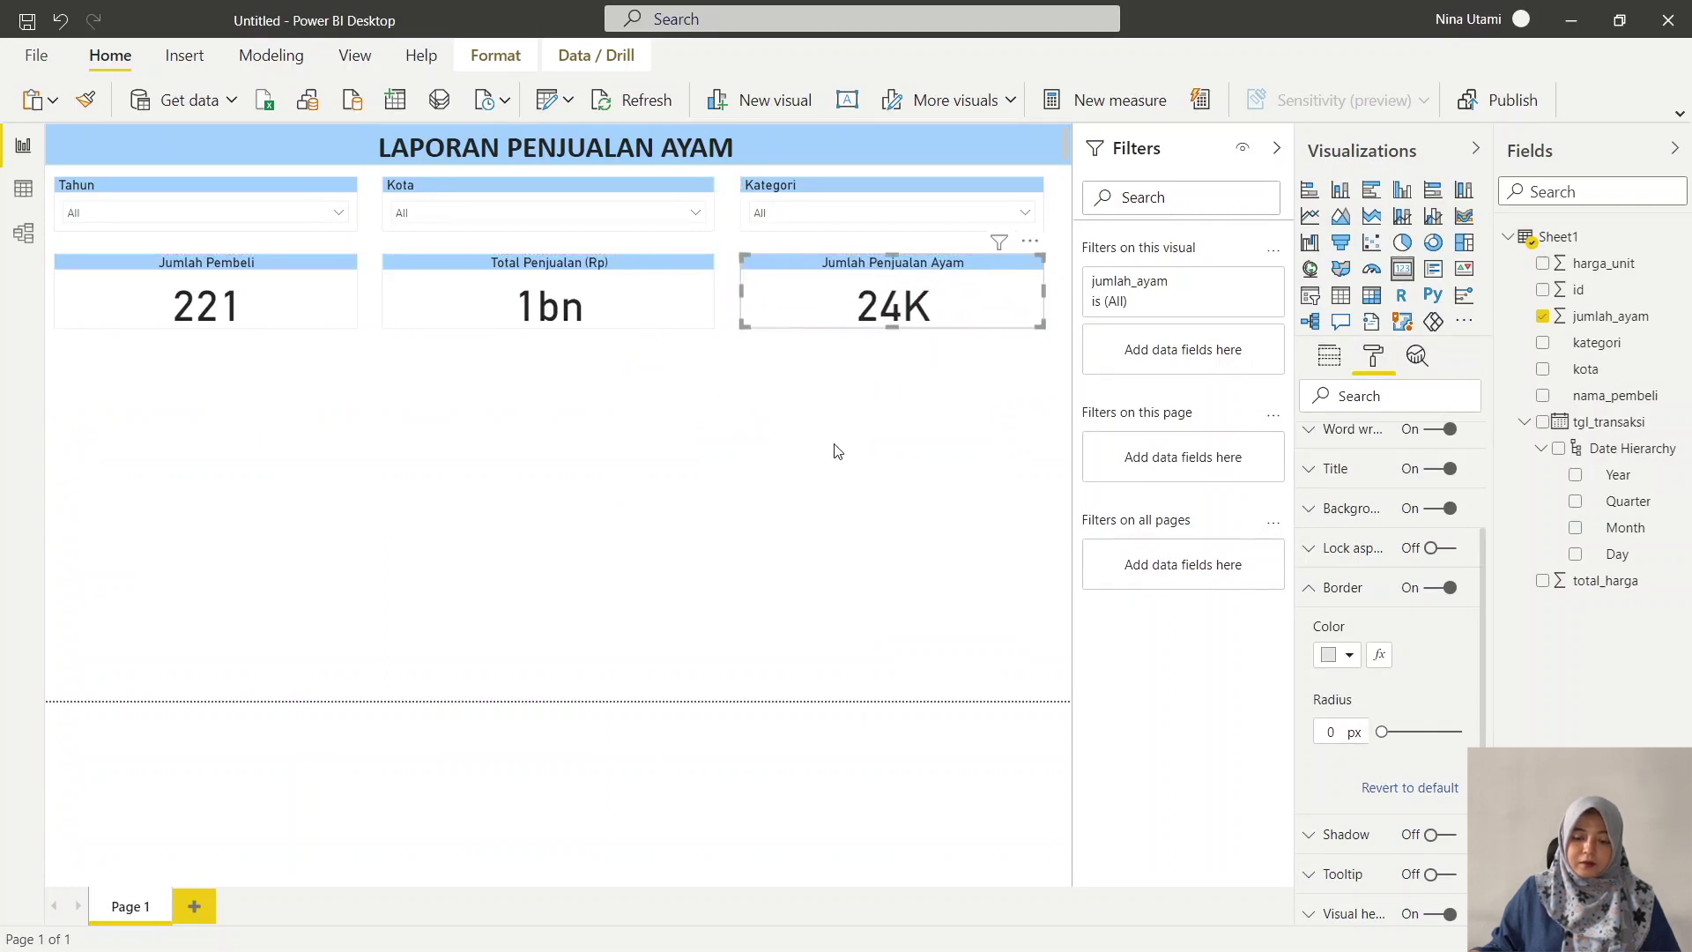
{"action": "left_click", "coordinate": [926, 469]}
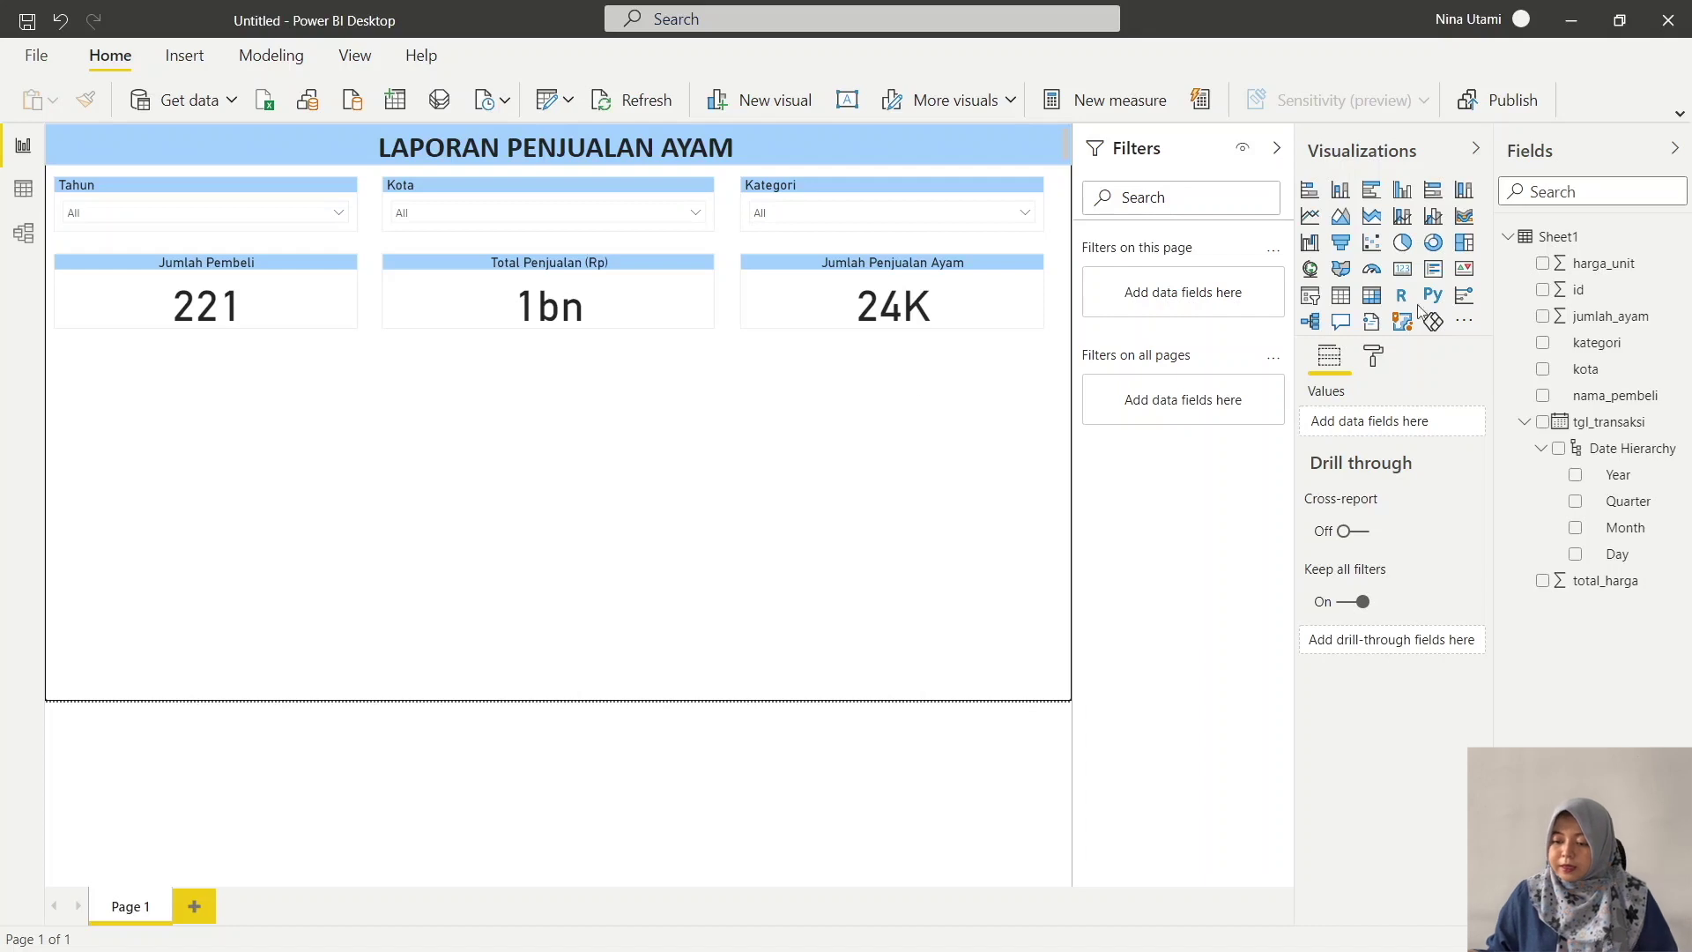
- Add a line chart with the tgl_transaksi date hierarchy on the axis and total_harga as values
{"action": "left_click", "coordinate": [1312, 217]}
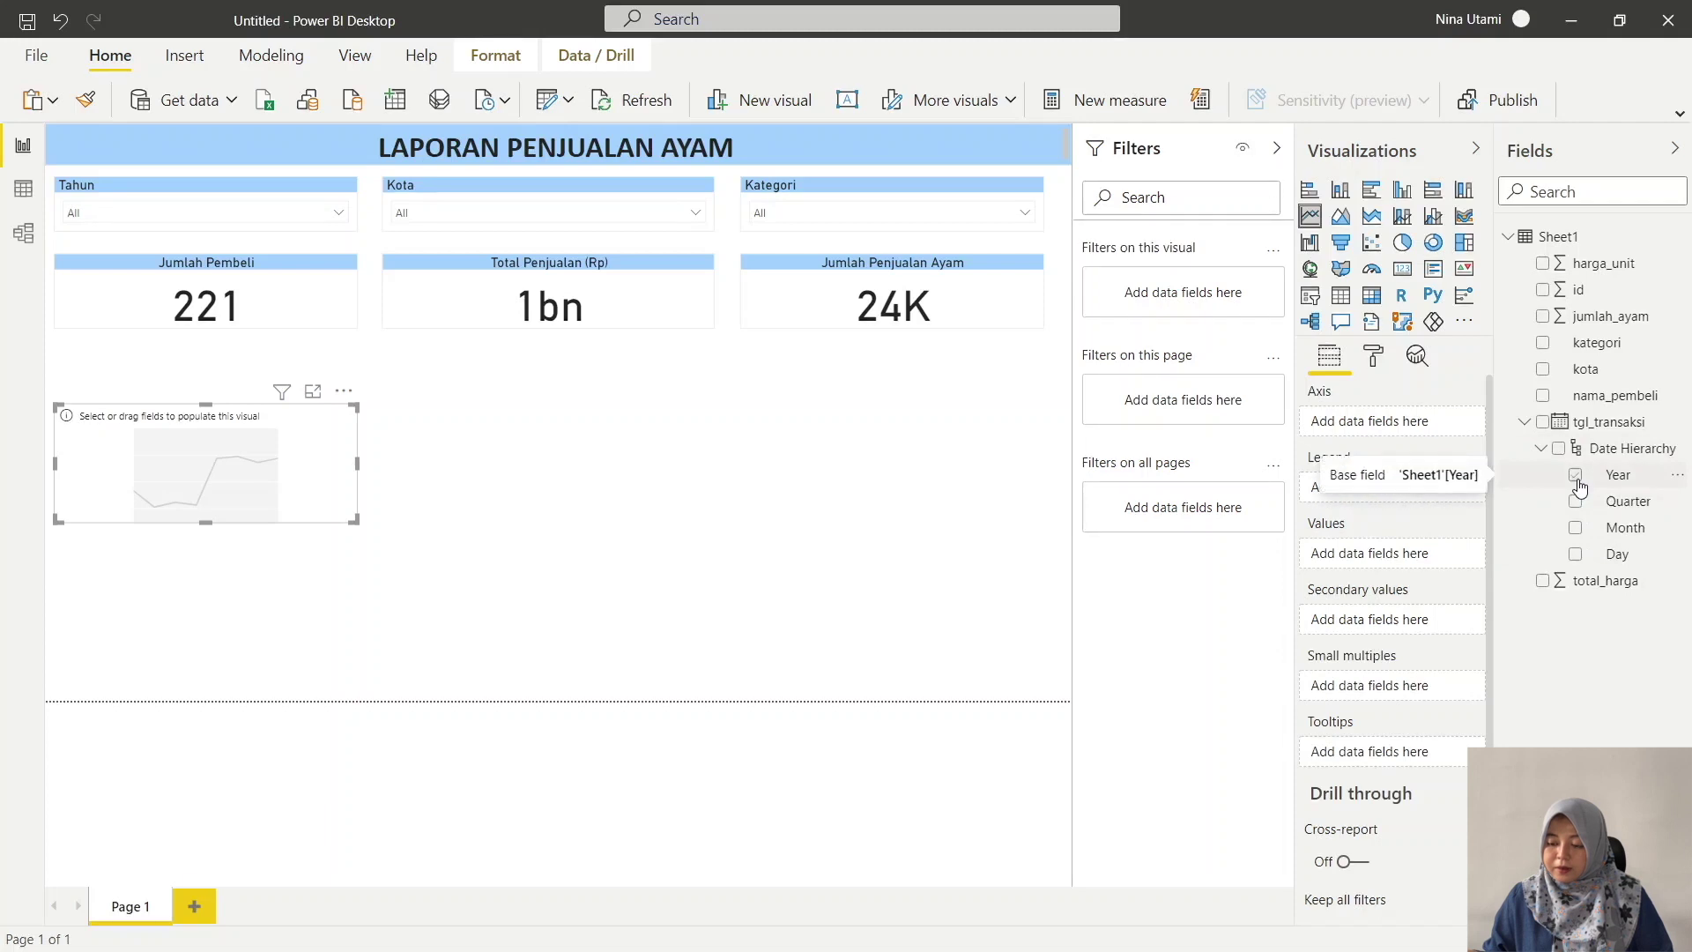
{"action": "left_click_drag", "start_coordinate": [1594, 425], "coordinate": [1415, 425]}
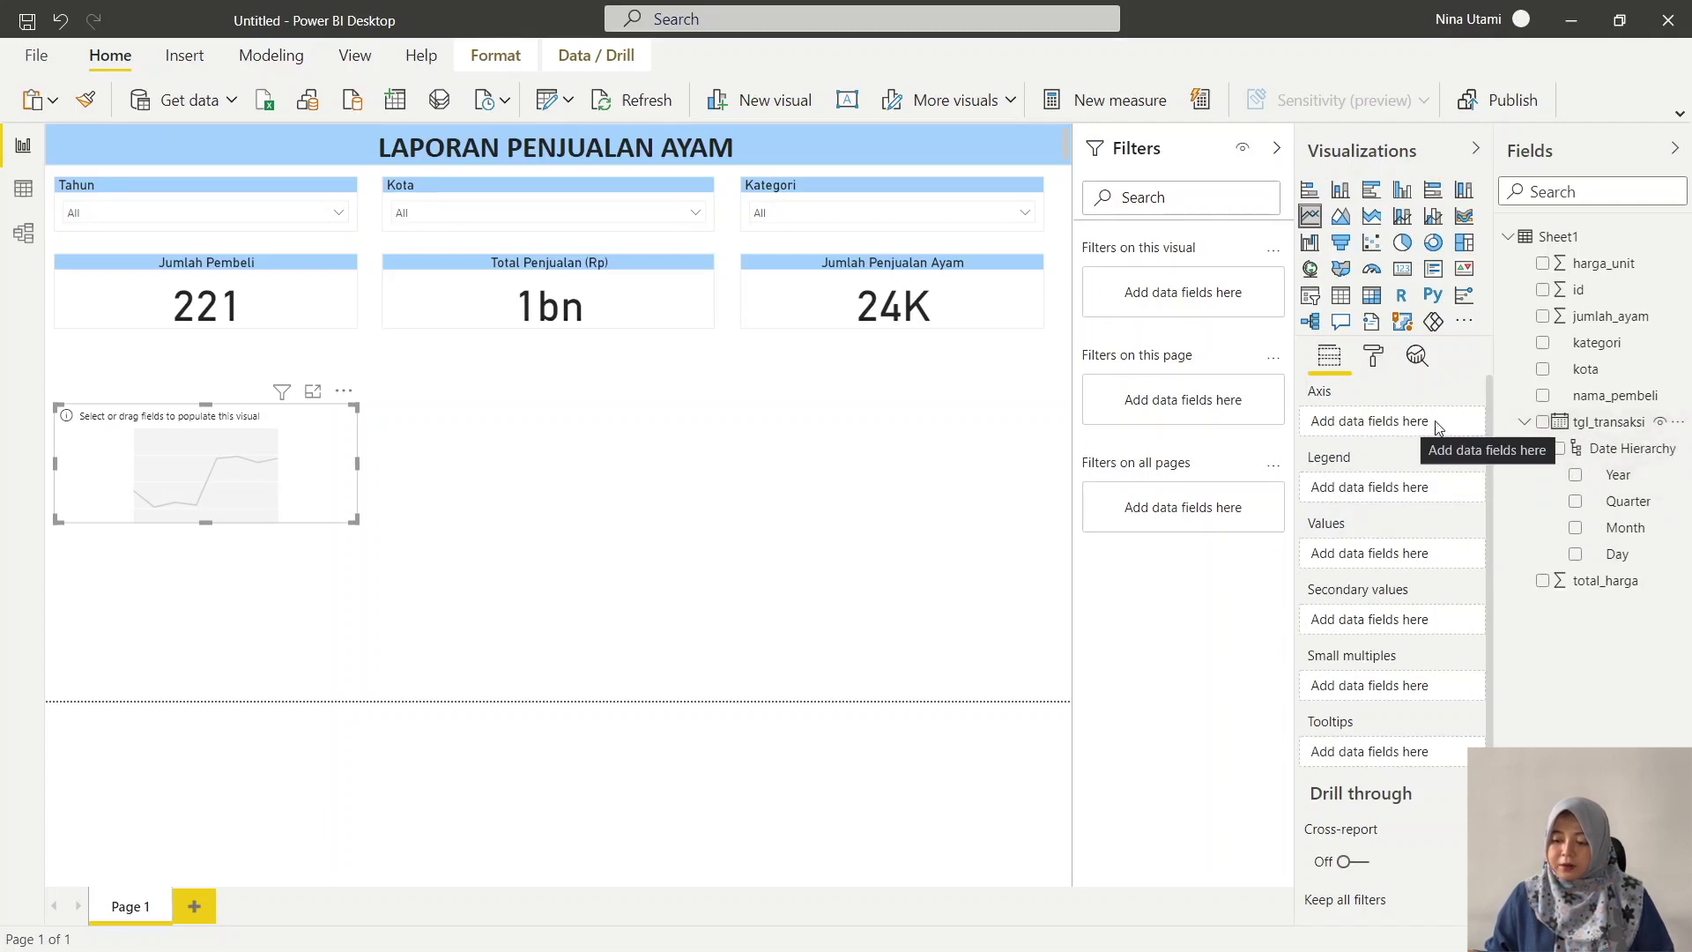
{"action": "left_click", "coordinate": [1559, 428]}
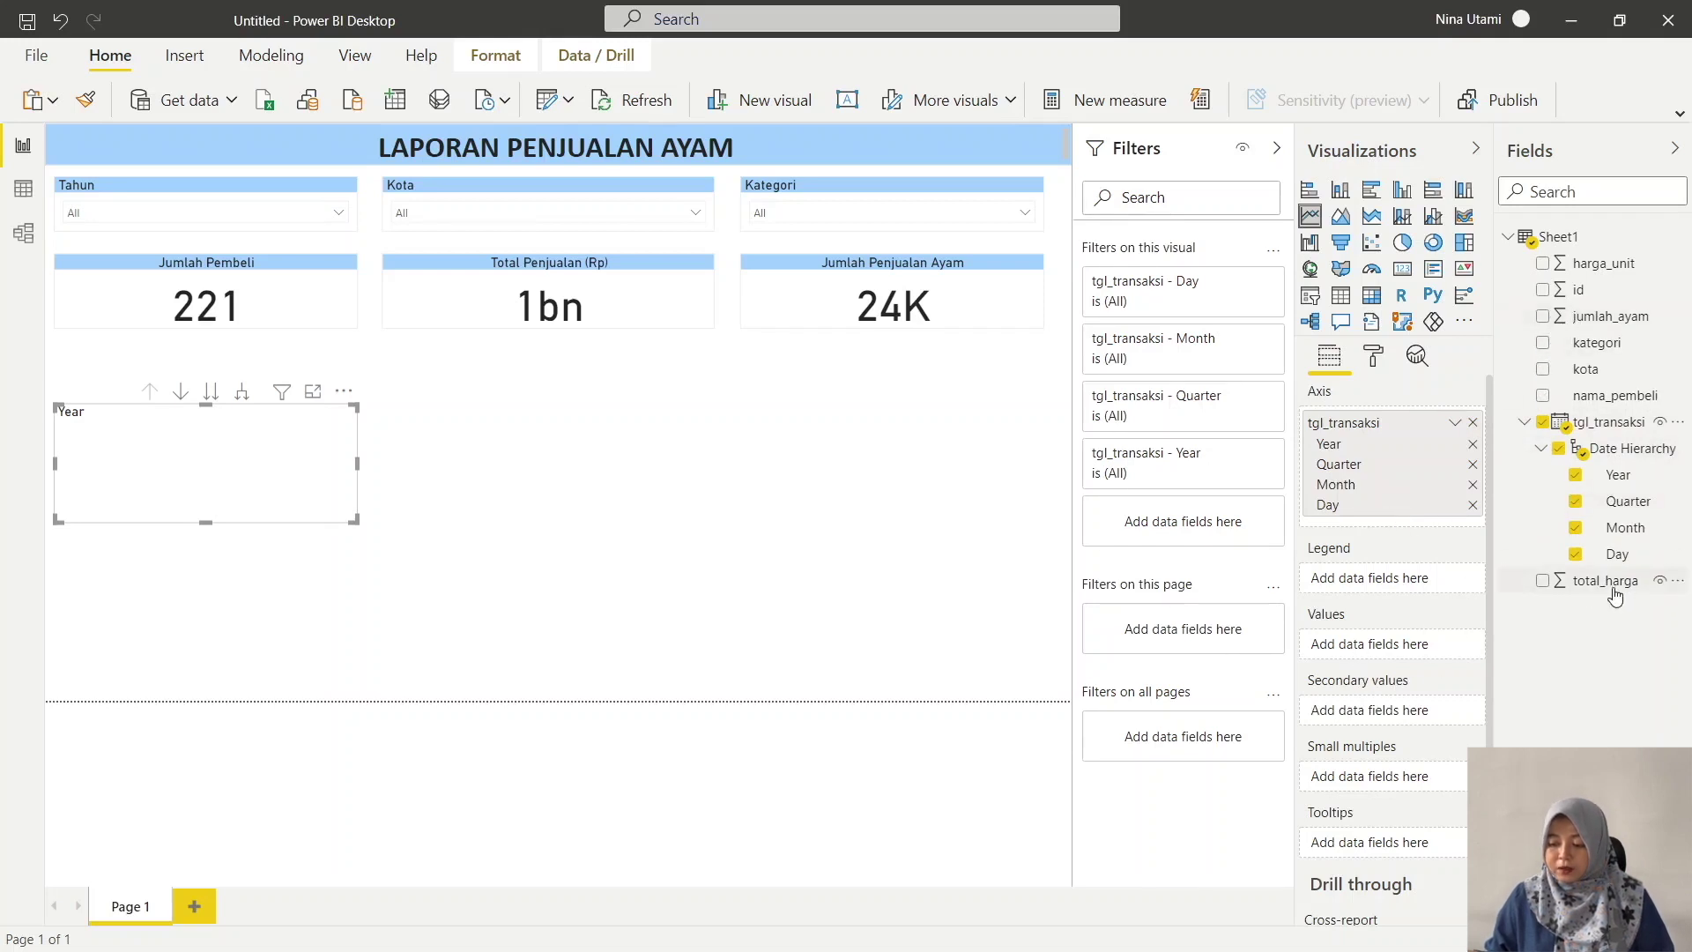
{"action": "left_click_drag", "start_coordinate": [1605, 581], "coordinate": [1399, 652]}
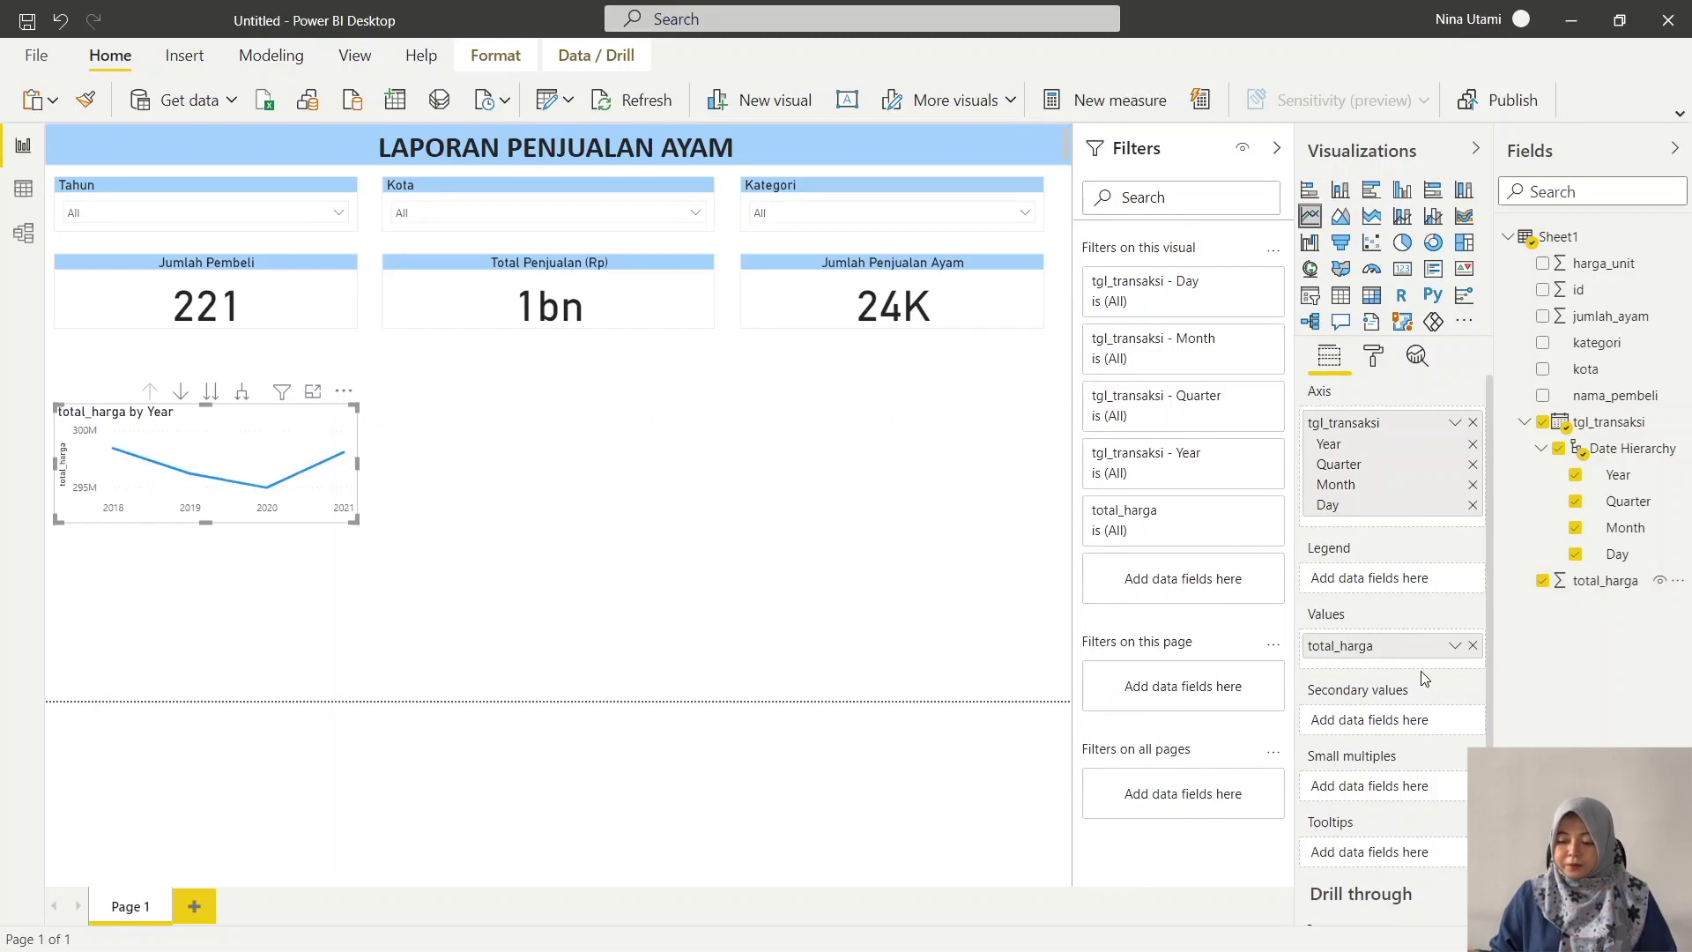
{"action": "scroll", "coordinate": [1433, 681], "scroll_direction": "down", "scroll_amount": 3}
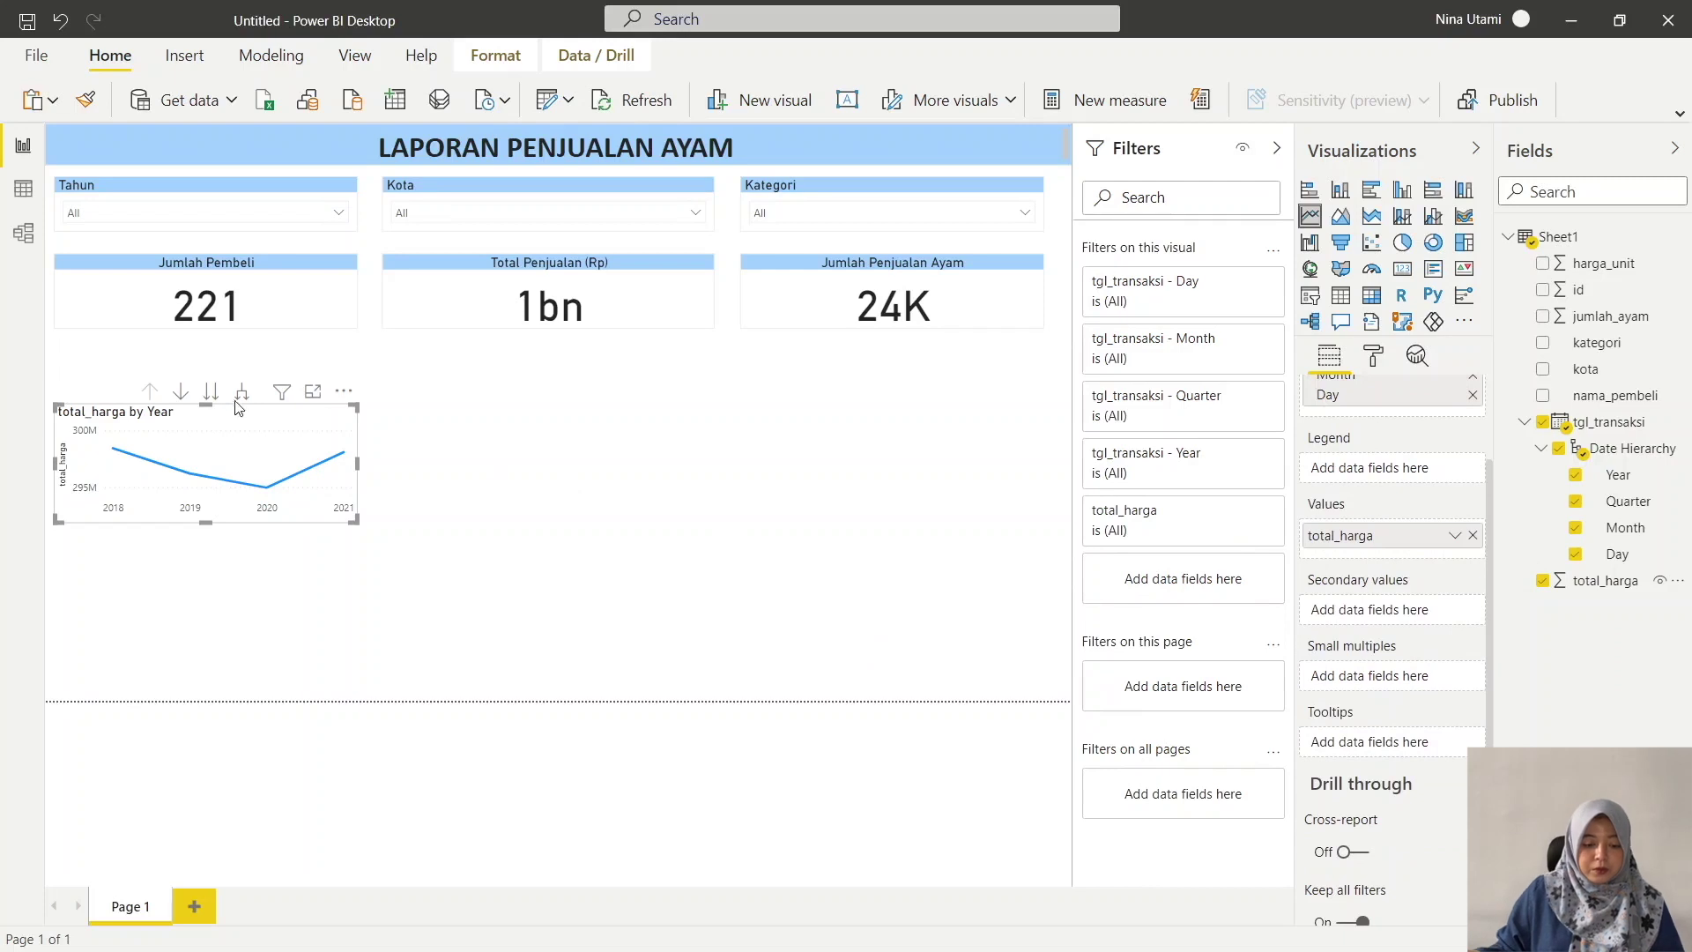
- Place the total_harga line chart directly below the Jumlah Pembeli card and enlarge it to over half the page width, down to near the page's lower edge
{"action": "left_click_drag", "start_coordinate": [236, 403], "coordinate": [232, 366]}
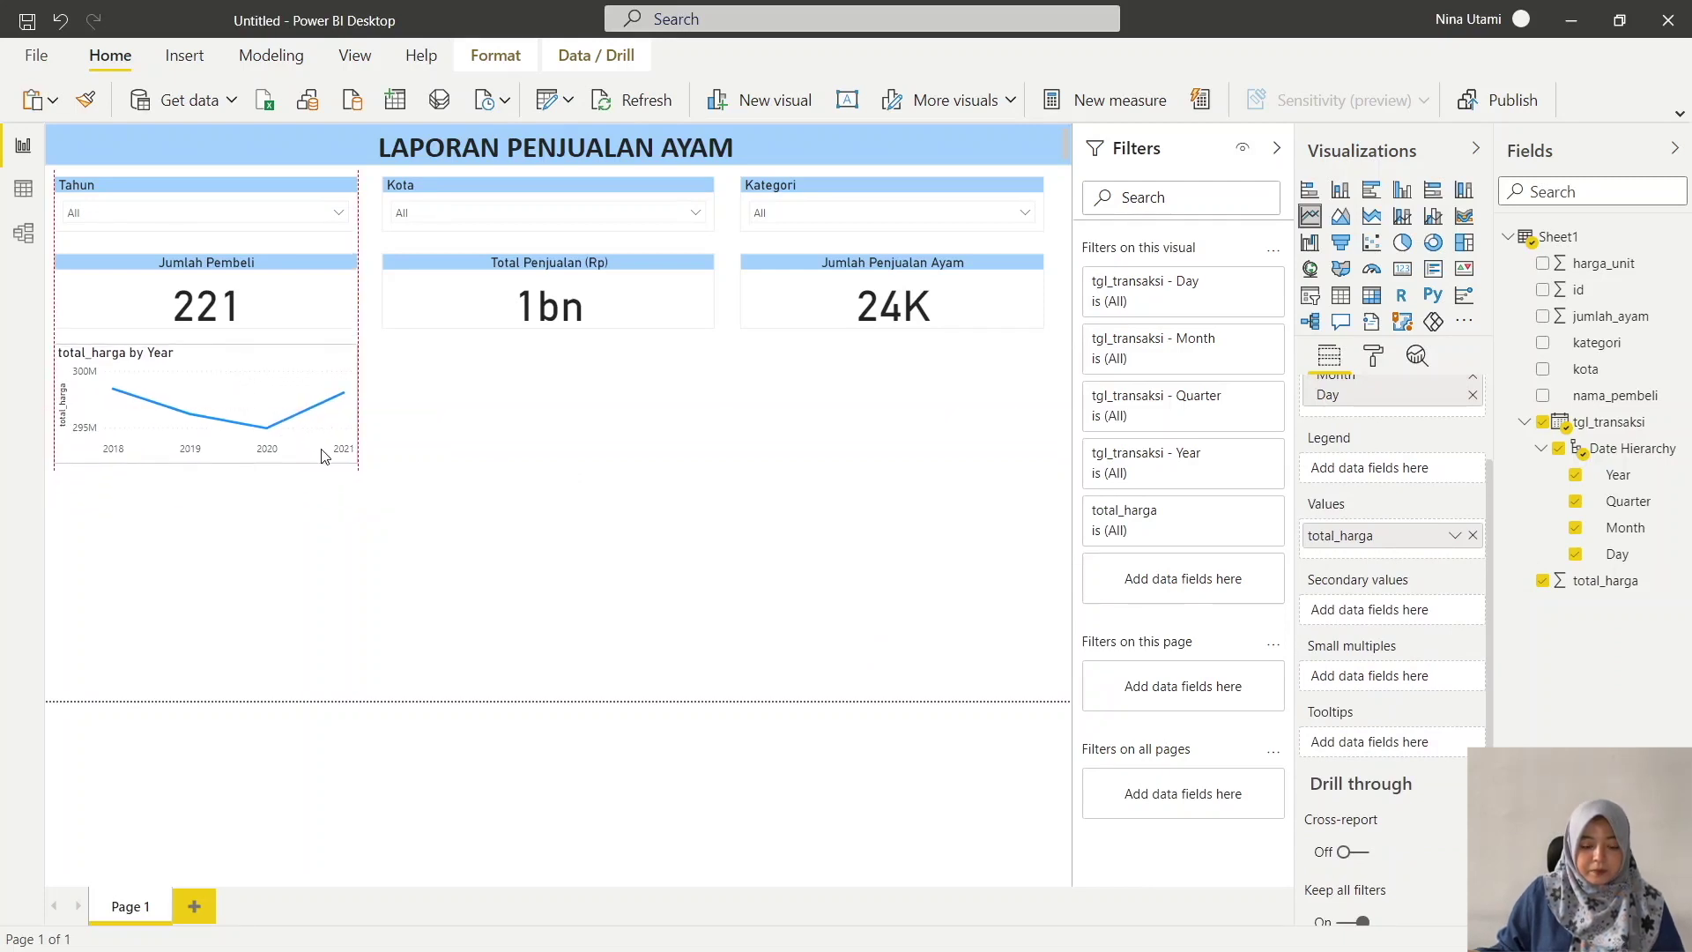
{"action": "left_click_drag", "start_coordinate": [357, 464], "coordinate": [610, 691]}
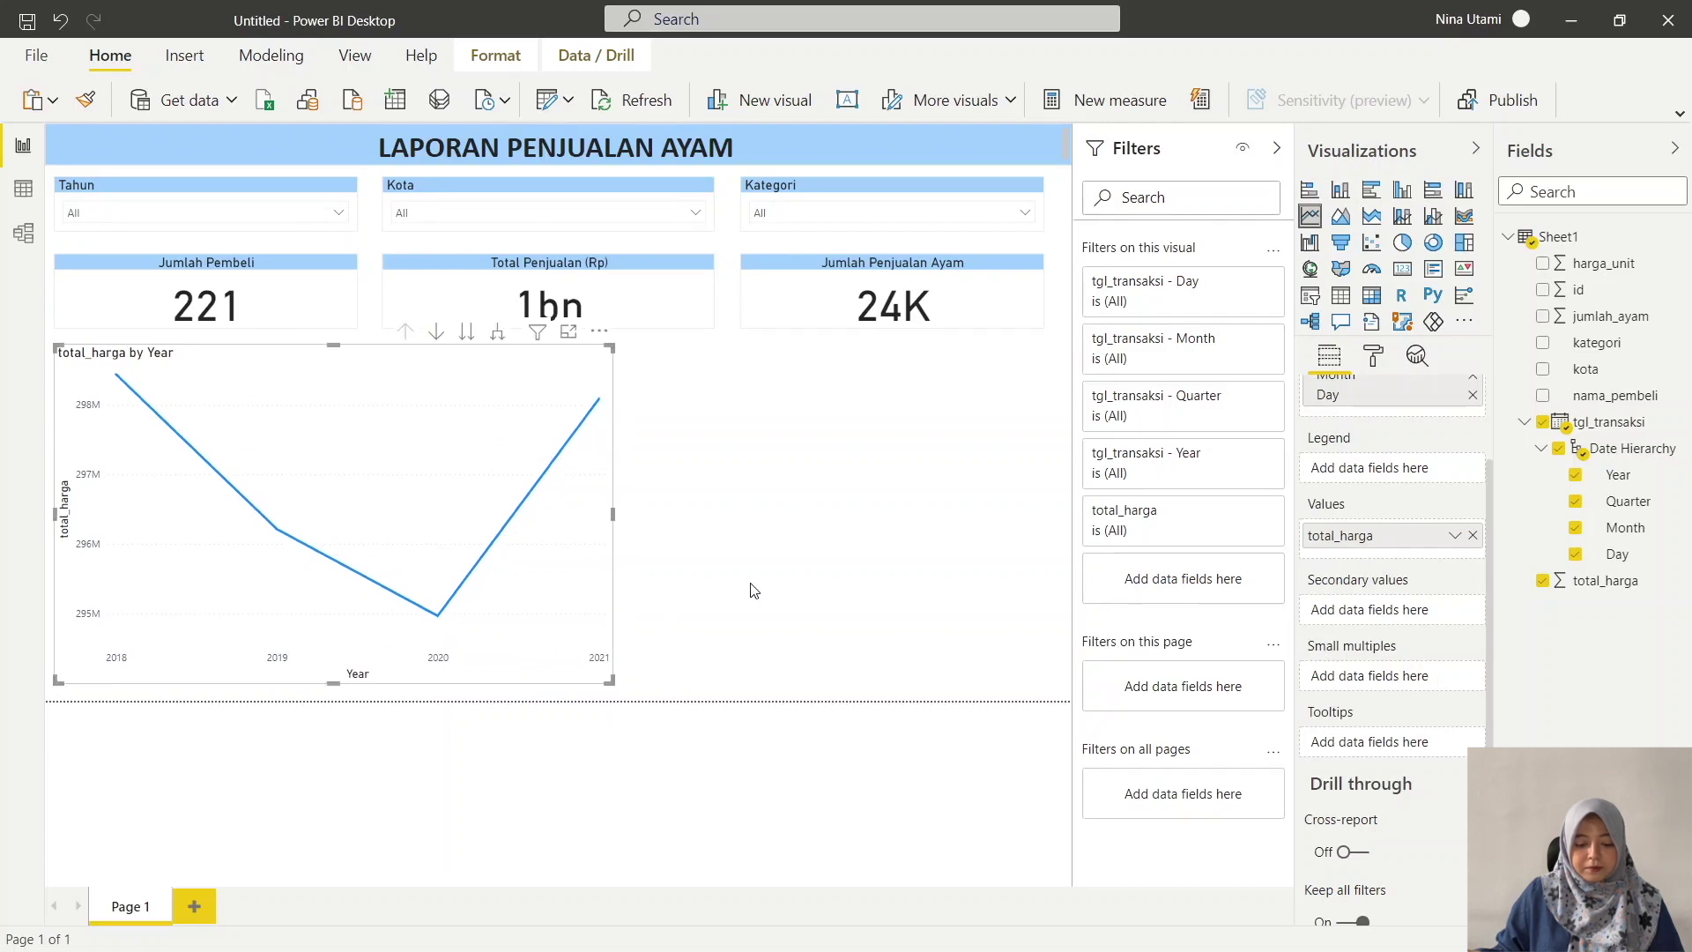
{"action": "left_click", "coordinate": [685, 552]}
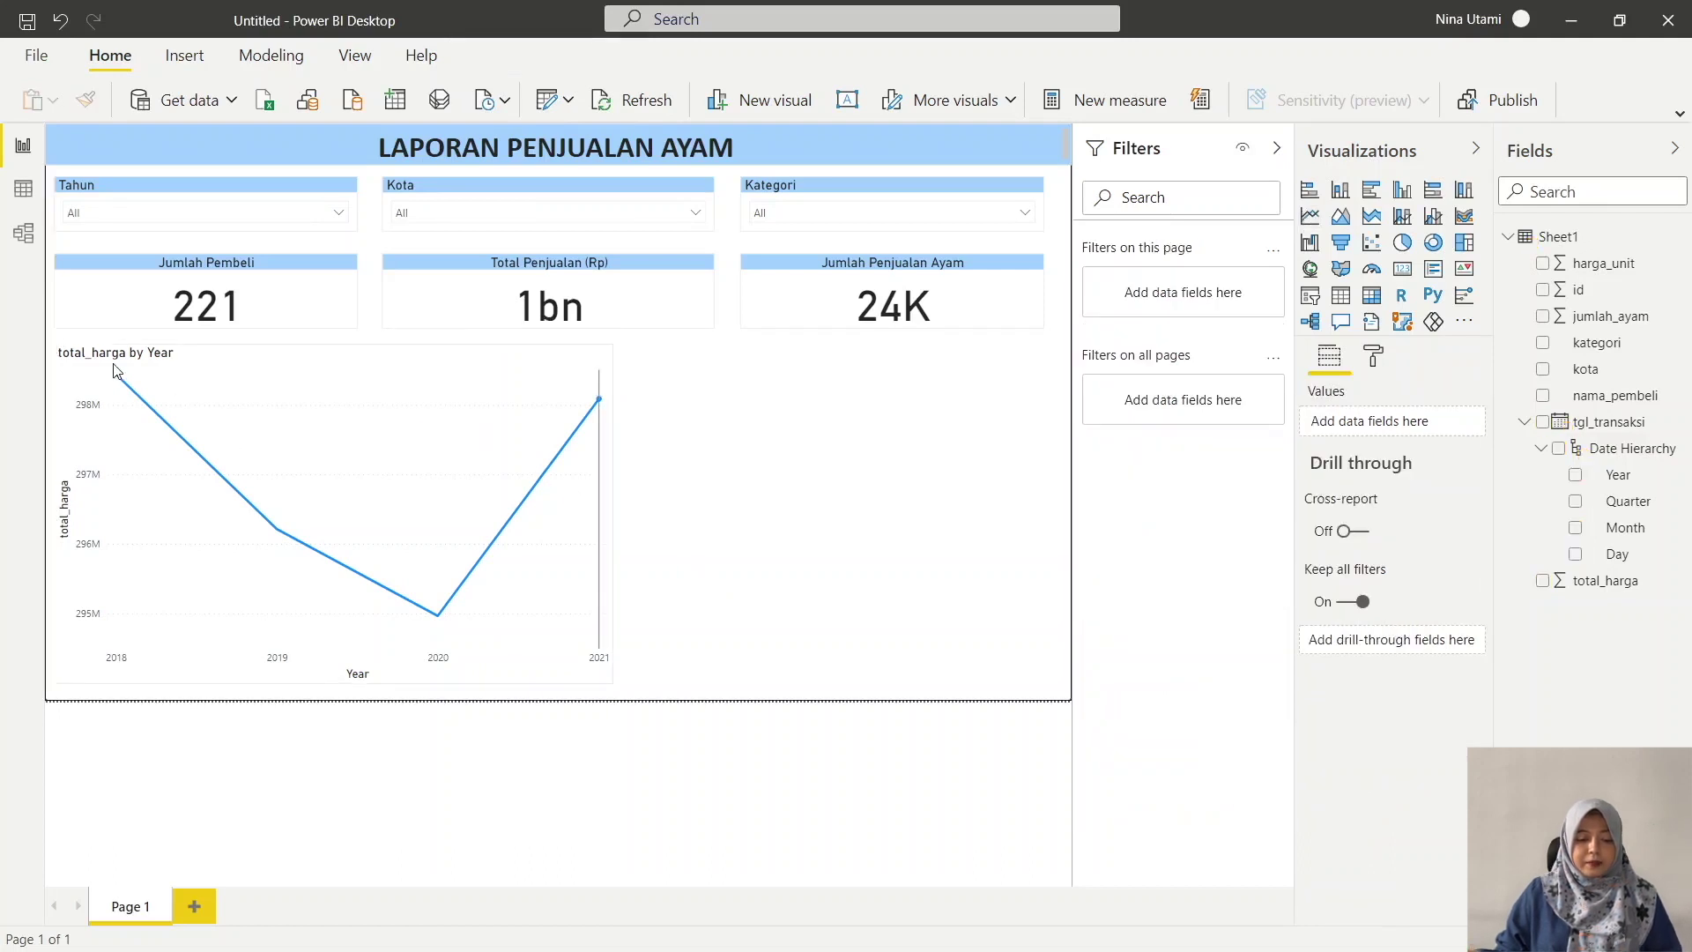
{"action": "left_click", "coordinate": [114, 391]}
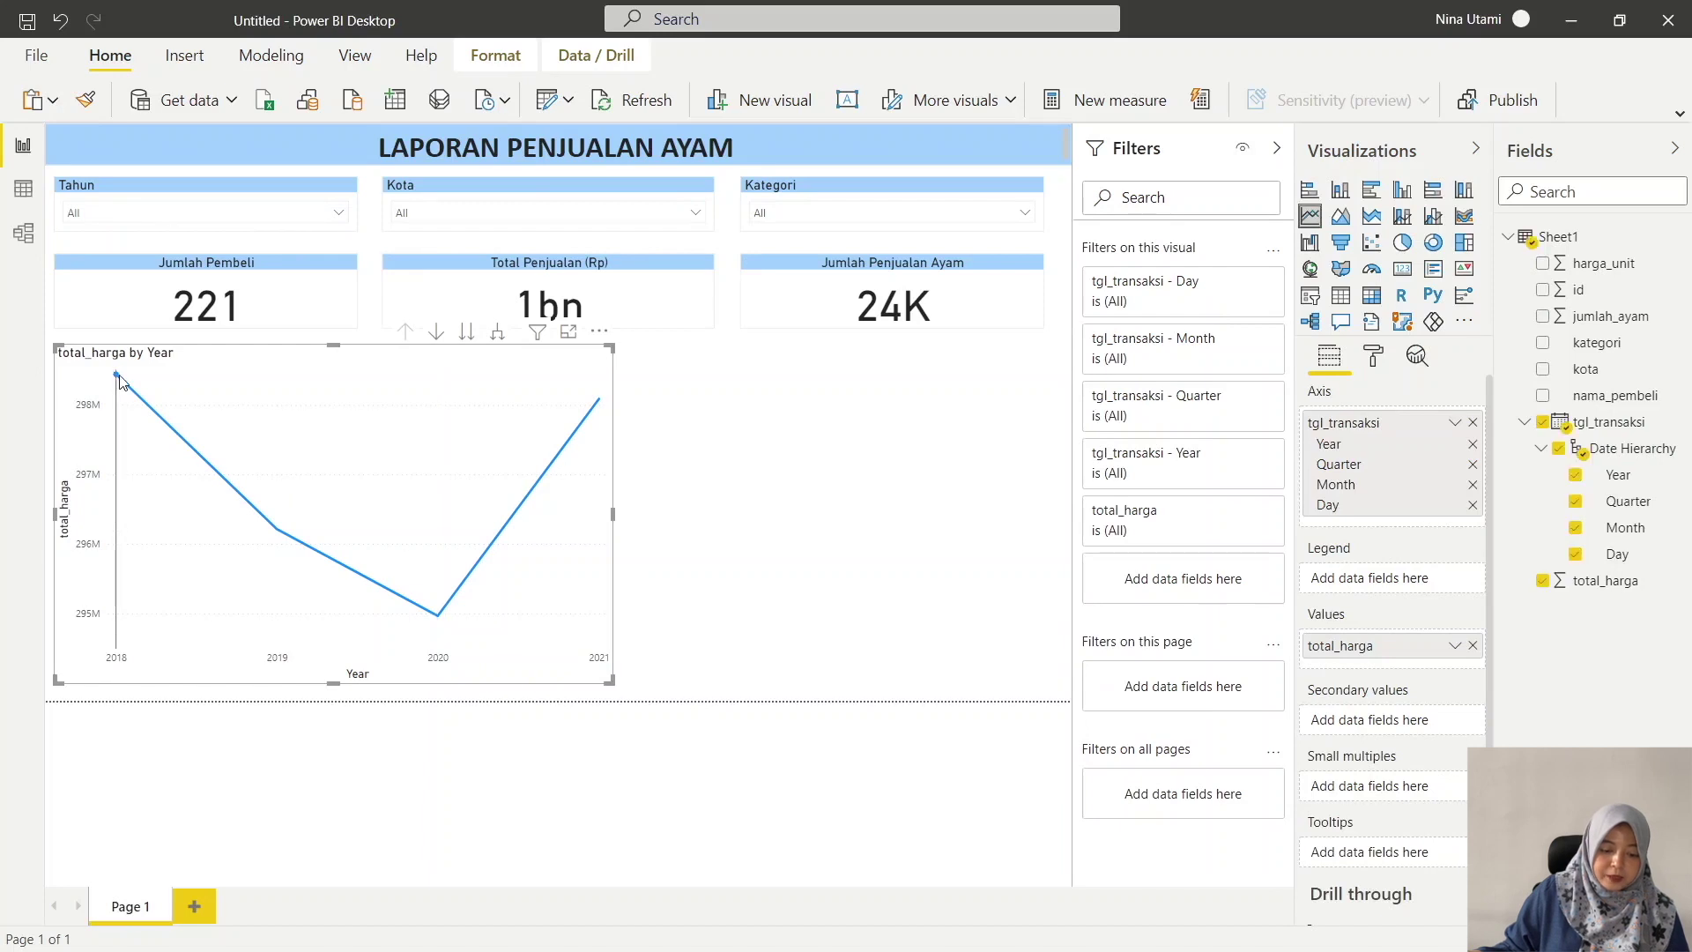
- Remove the Quarter level from the line chart's tgl_transaksi axis, then drill down and back up through the date hierarchy
{"action": "mouse_move", "coordinate": [118, 376]}
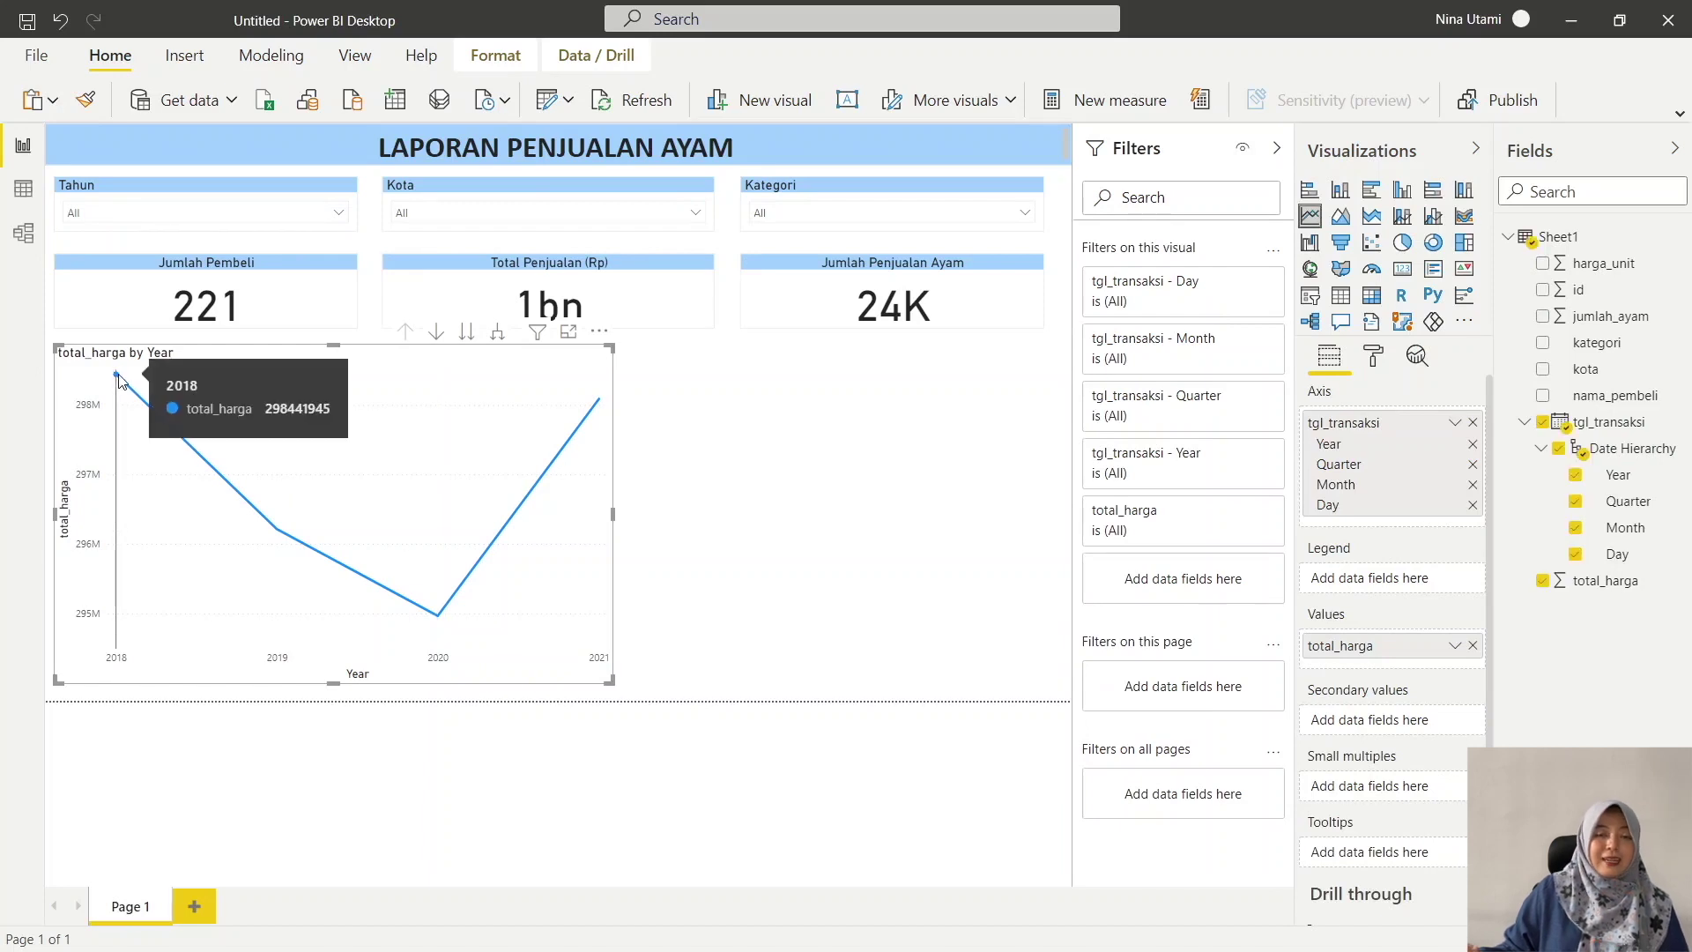
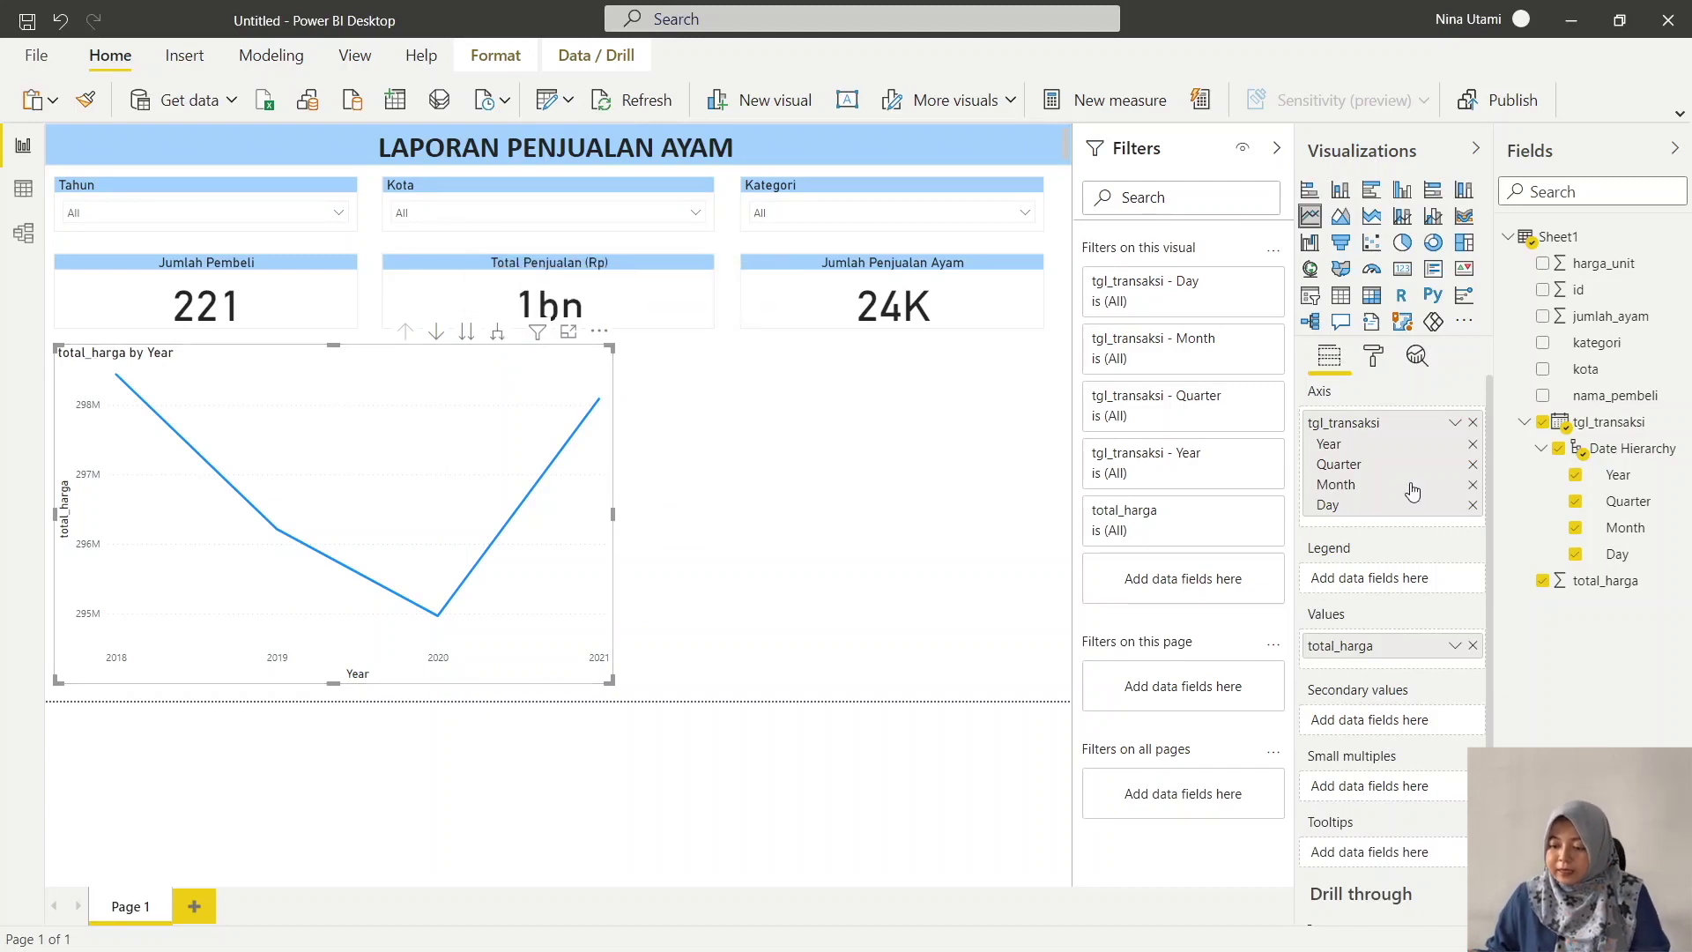
{"action": "left_click", "coordinate": [1471, 464]}
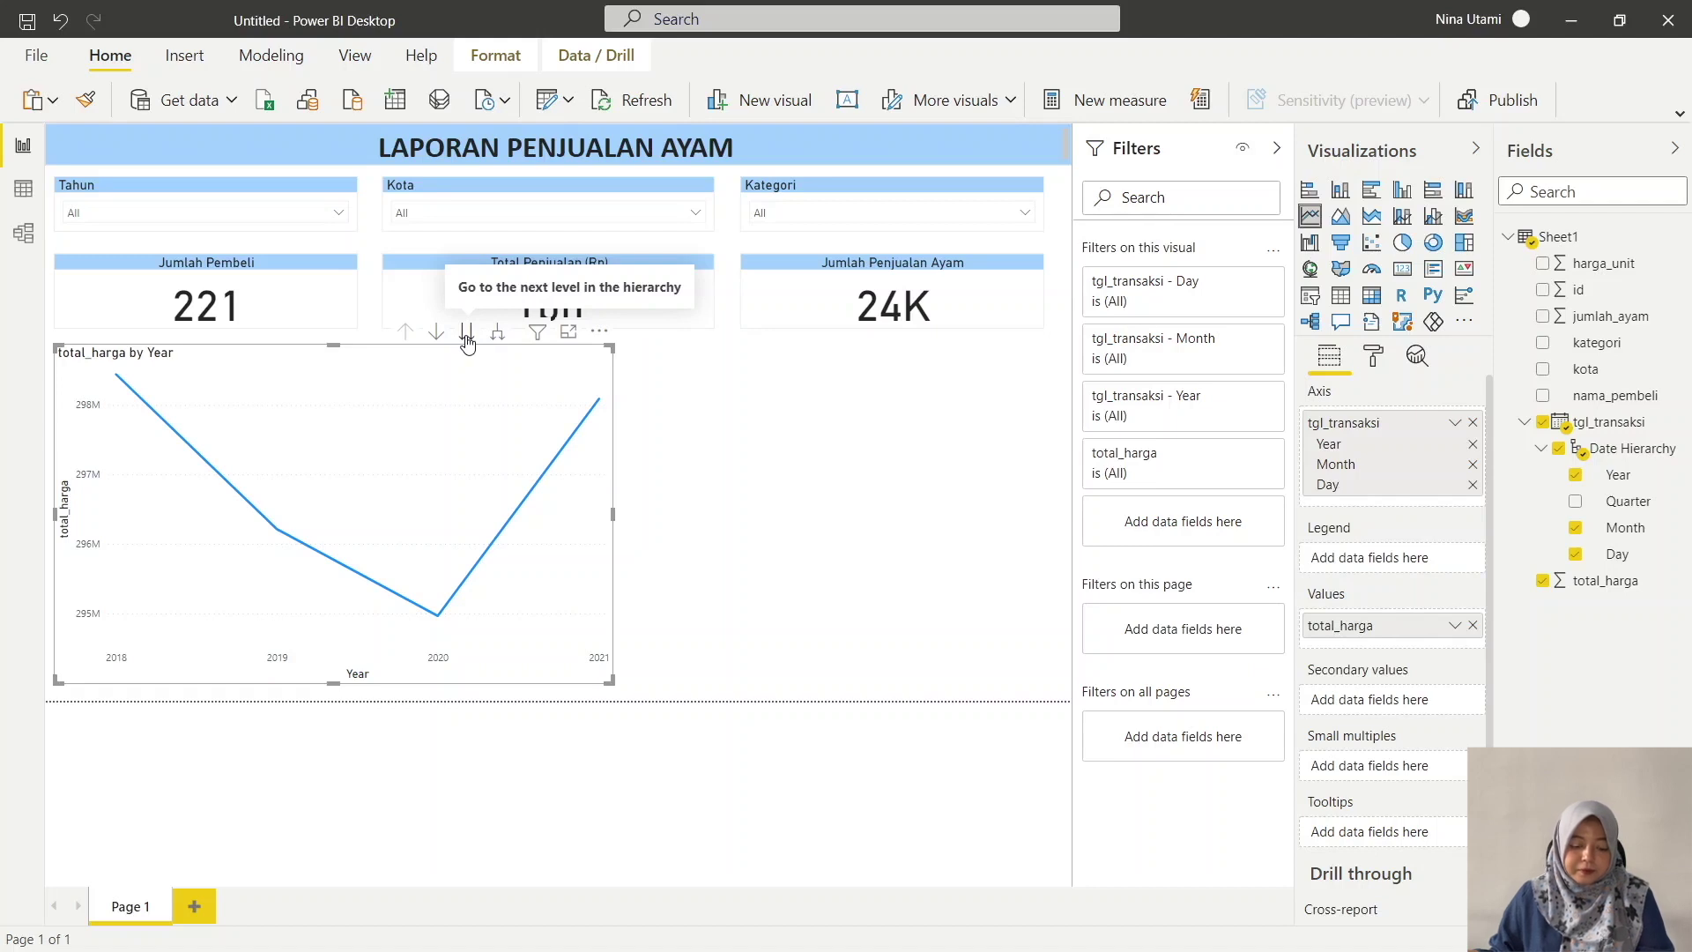
{"action": "left_click", "coordinate": [467, 342]}
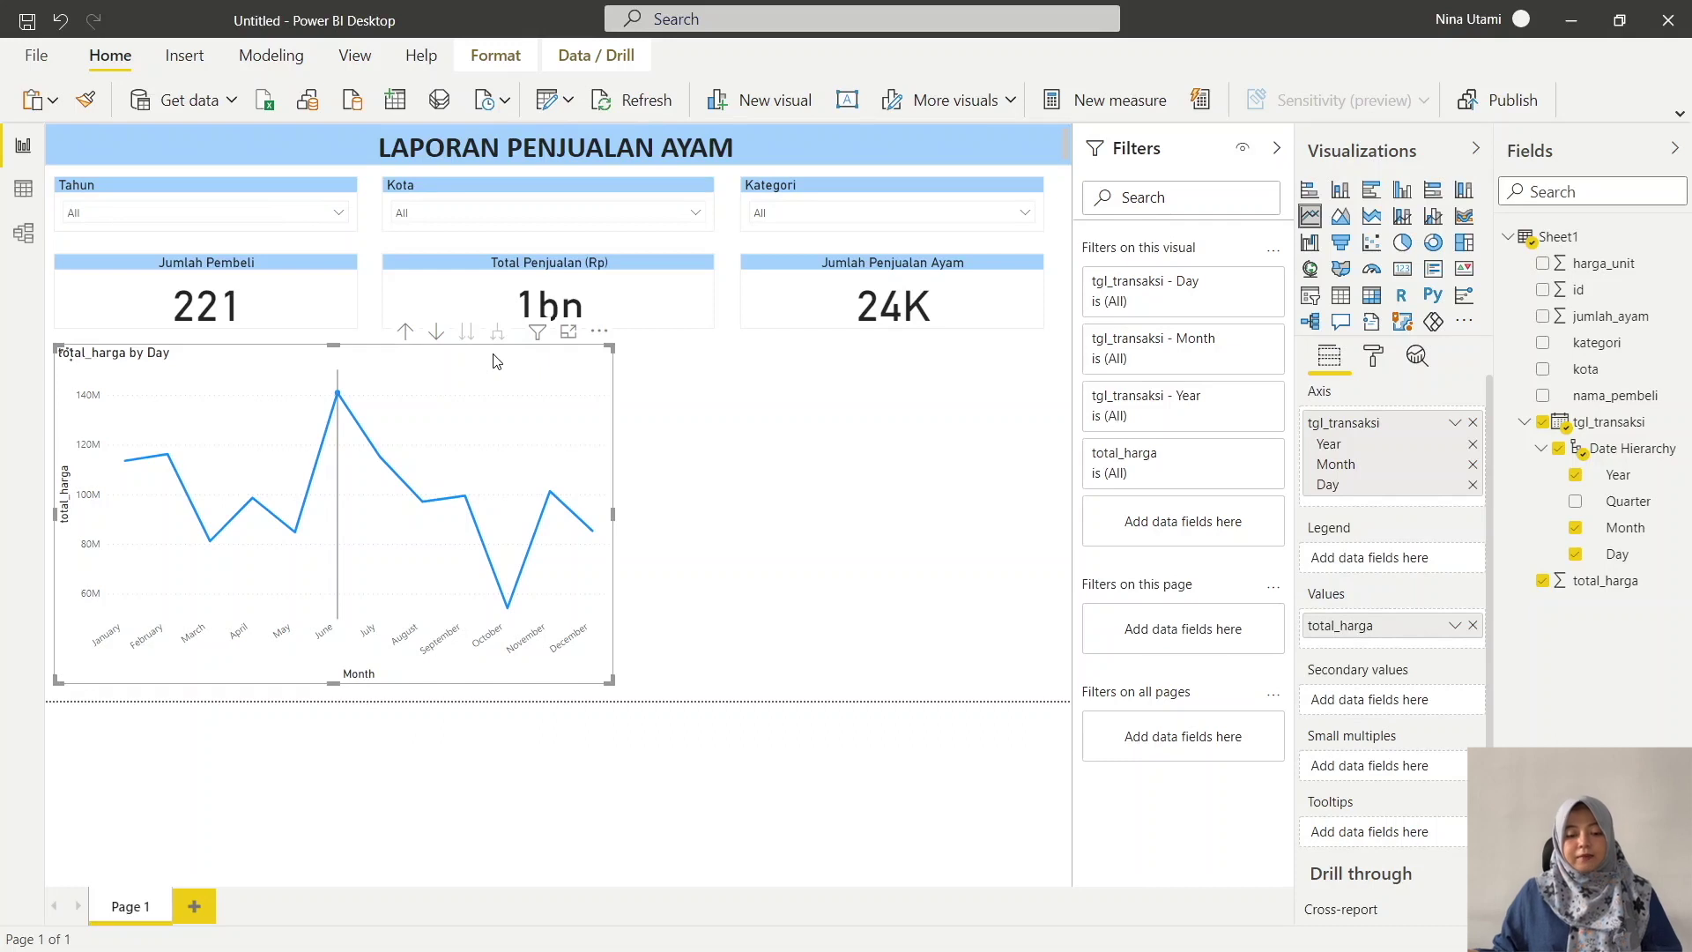
{"action": "left_click", "coordinate": [406, 333]}
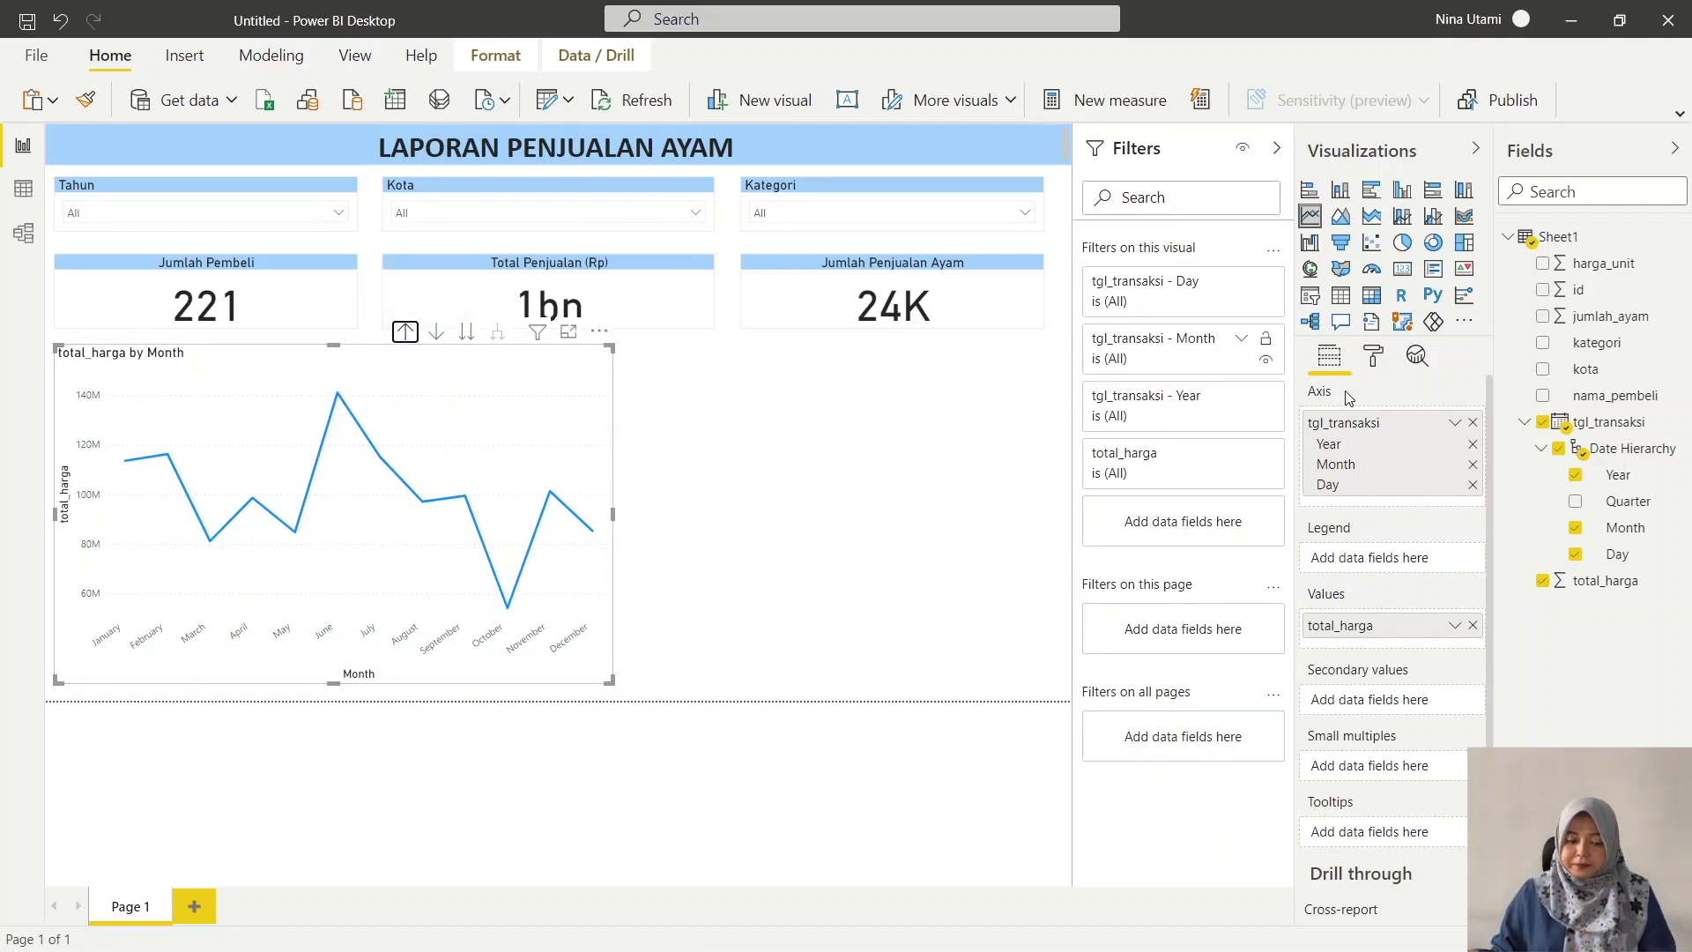
- Set the line chart's title to "Tren Penjualan Ayam" and centre it
{"action": "left_click", "coordinate": [1373, 355]}
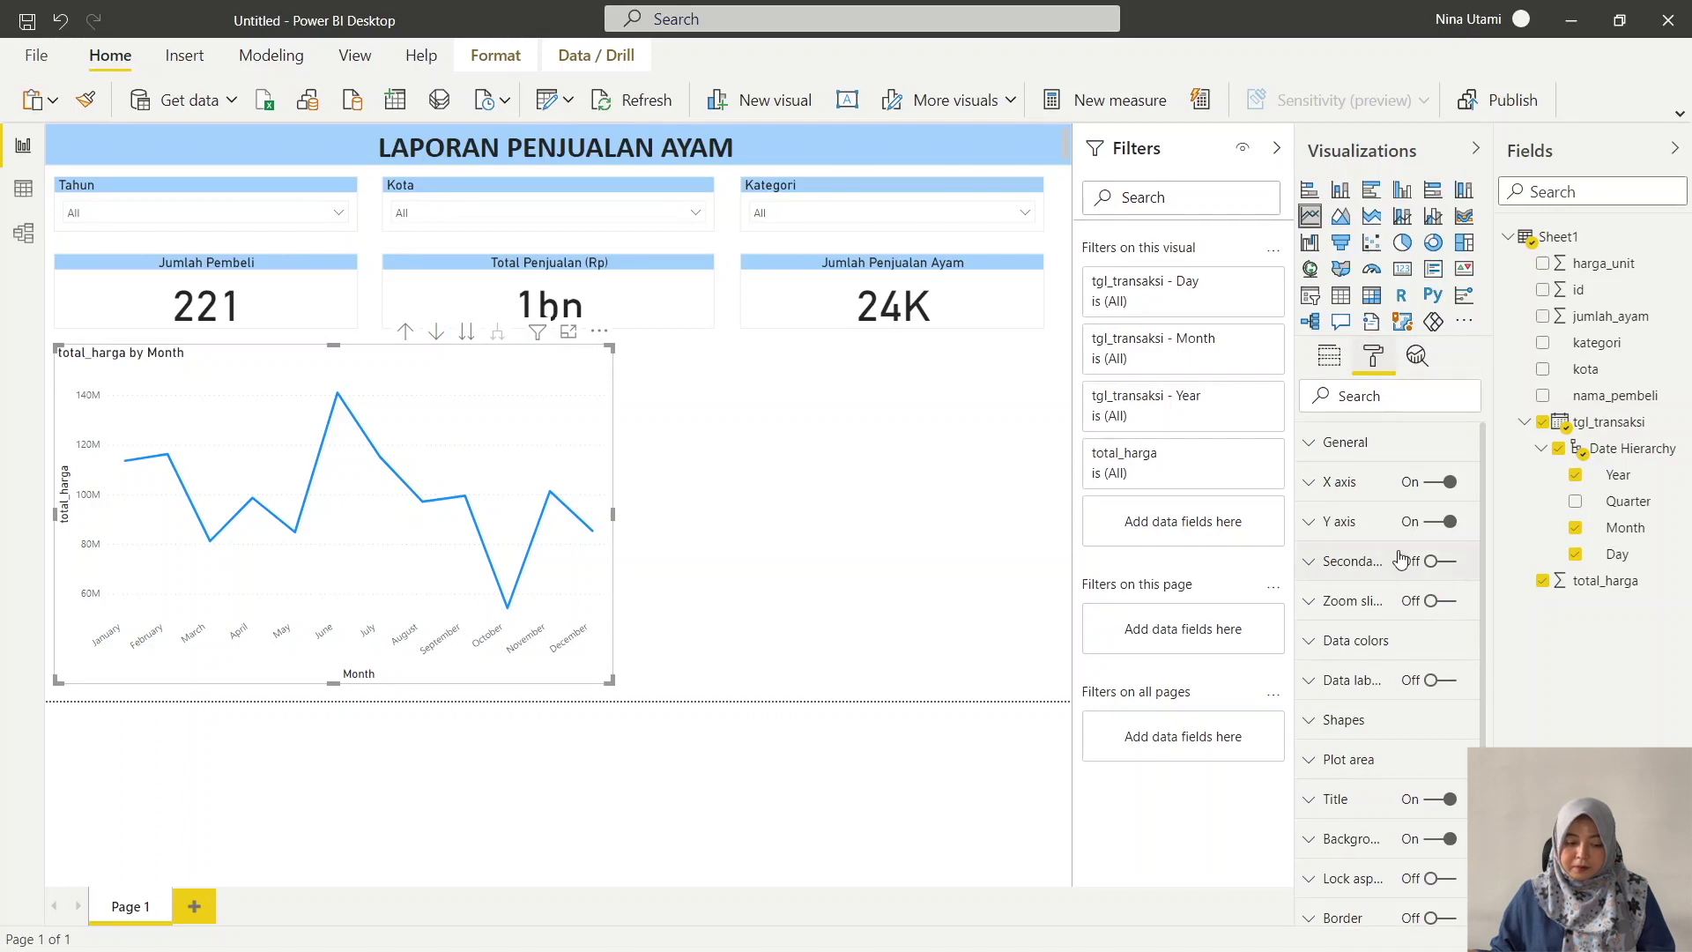
{"action": "scroll", "coordinate": [1401, 557], "scroll_direction": "down", "scroll_amount": 2}
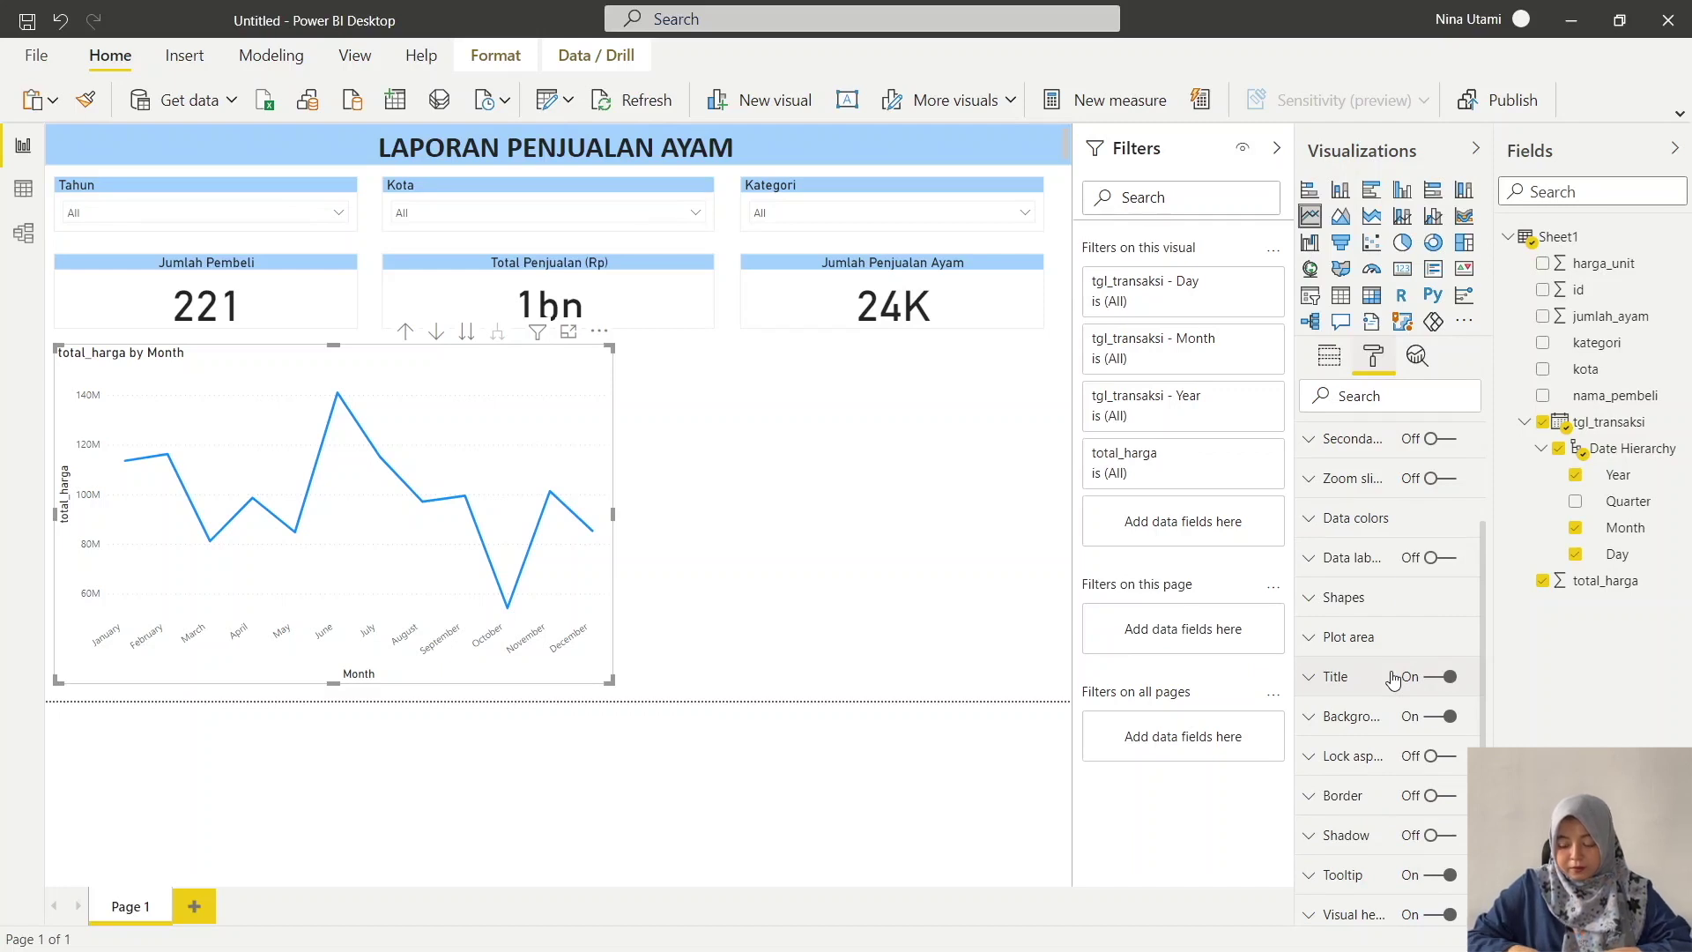
{"action": "left_click", "coordinate": [1393, 676]}
{"action": "triple_click", "coordinate": [1373, 738]}
{"action": "type", "text": "Tren"}
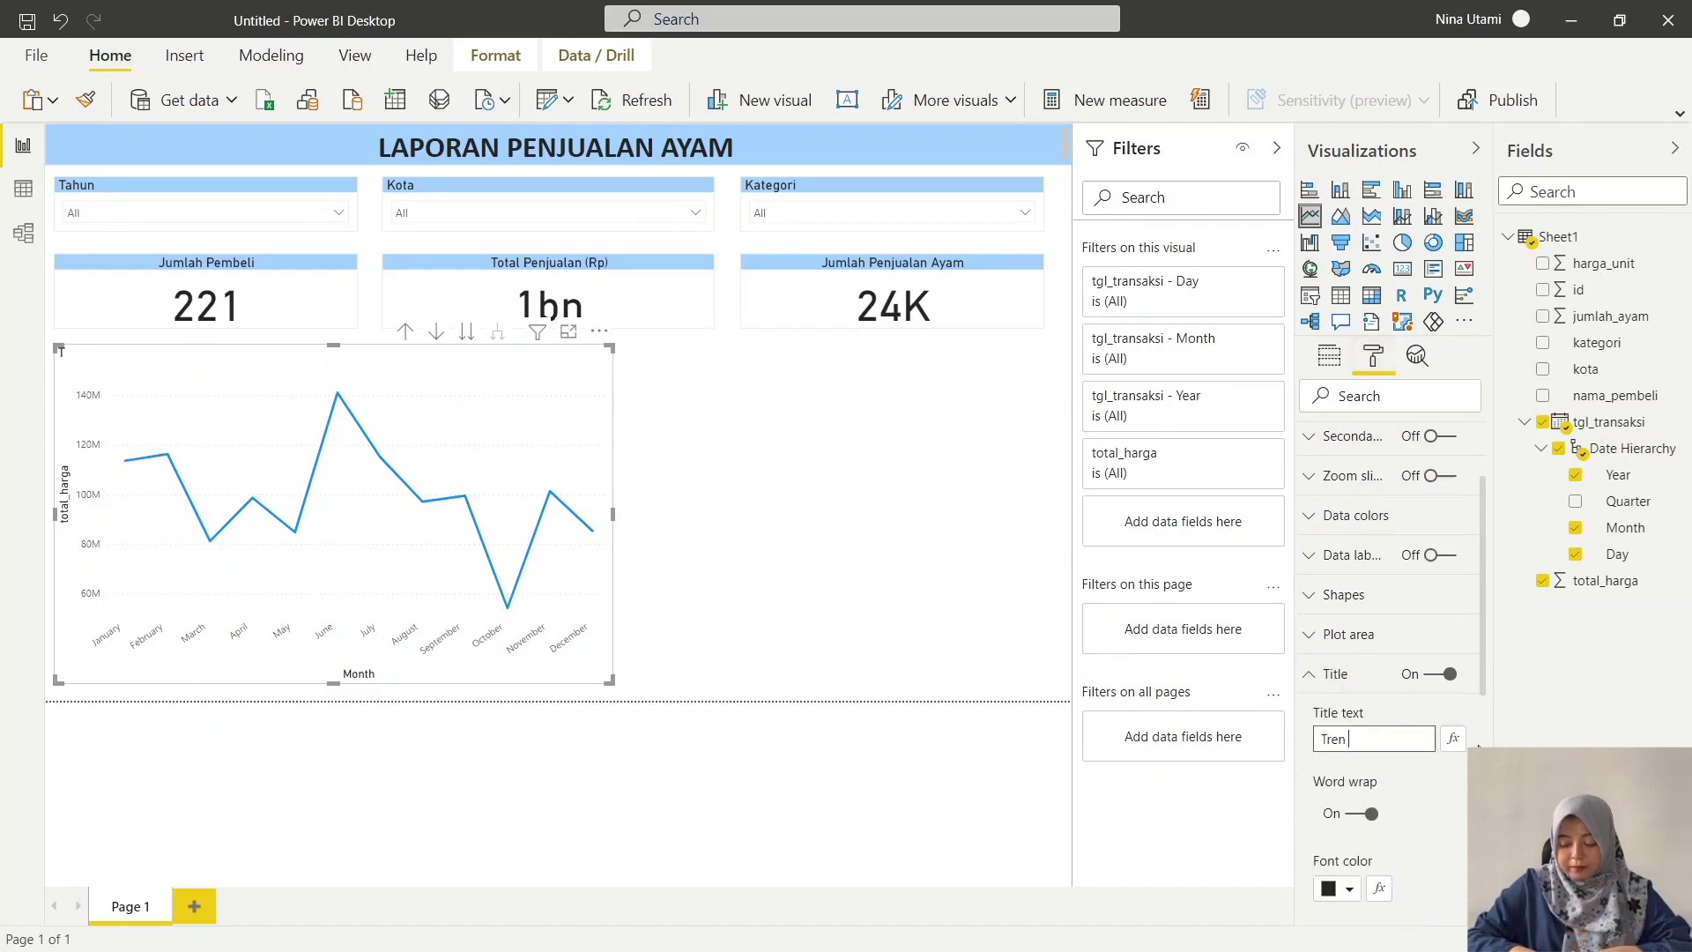
{"action": "type", "text": " Penjualan Aya"}
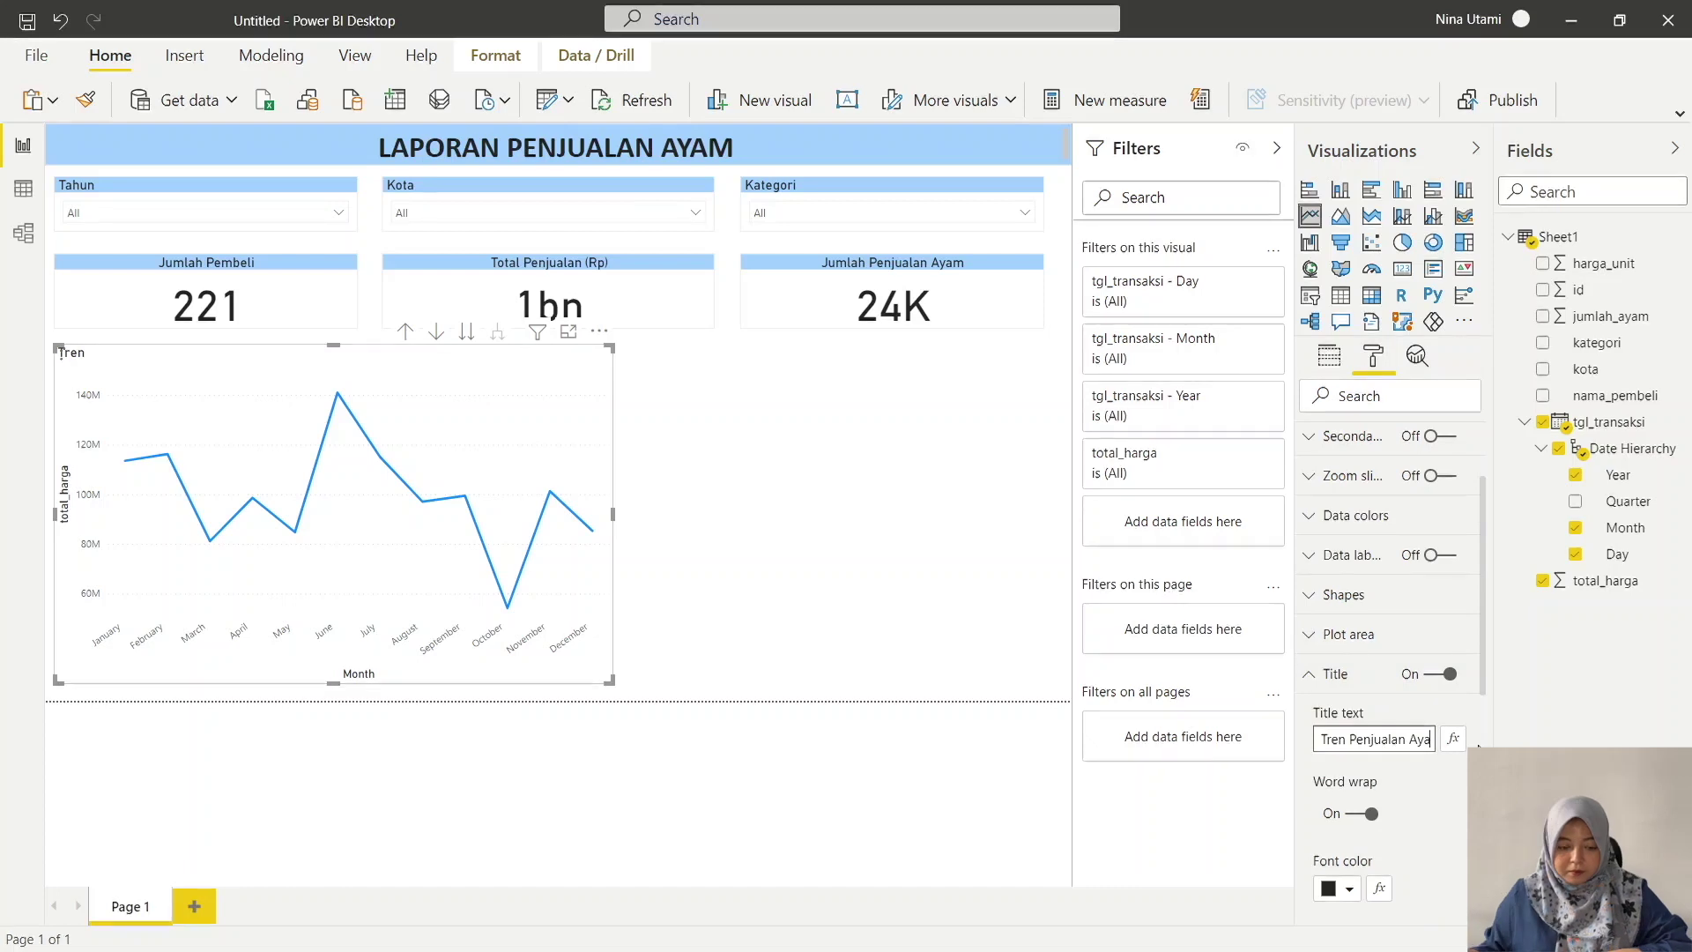
{"action": "type", "text": "m"}
{"action": "scroll", "coordinate": [1410, 747], "scroll_direction": "down", "scroll_amount": 5}
{"action": "left_click", "coordinate": [1352, 592]}
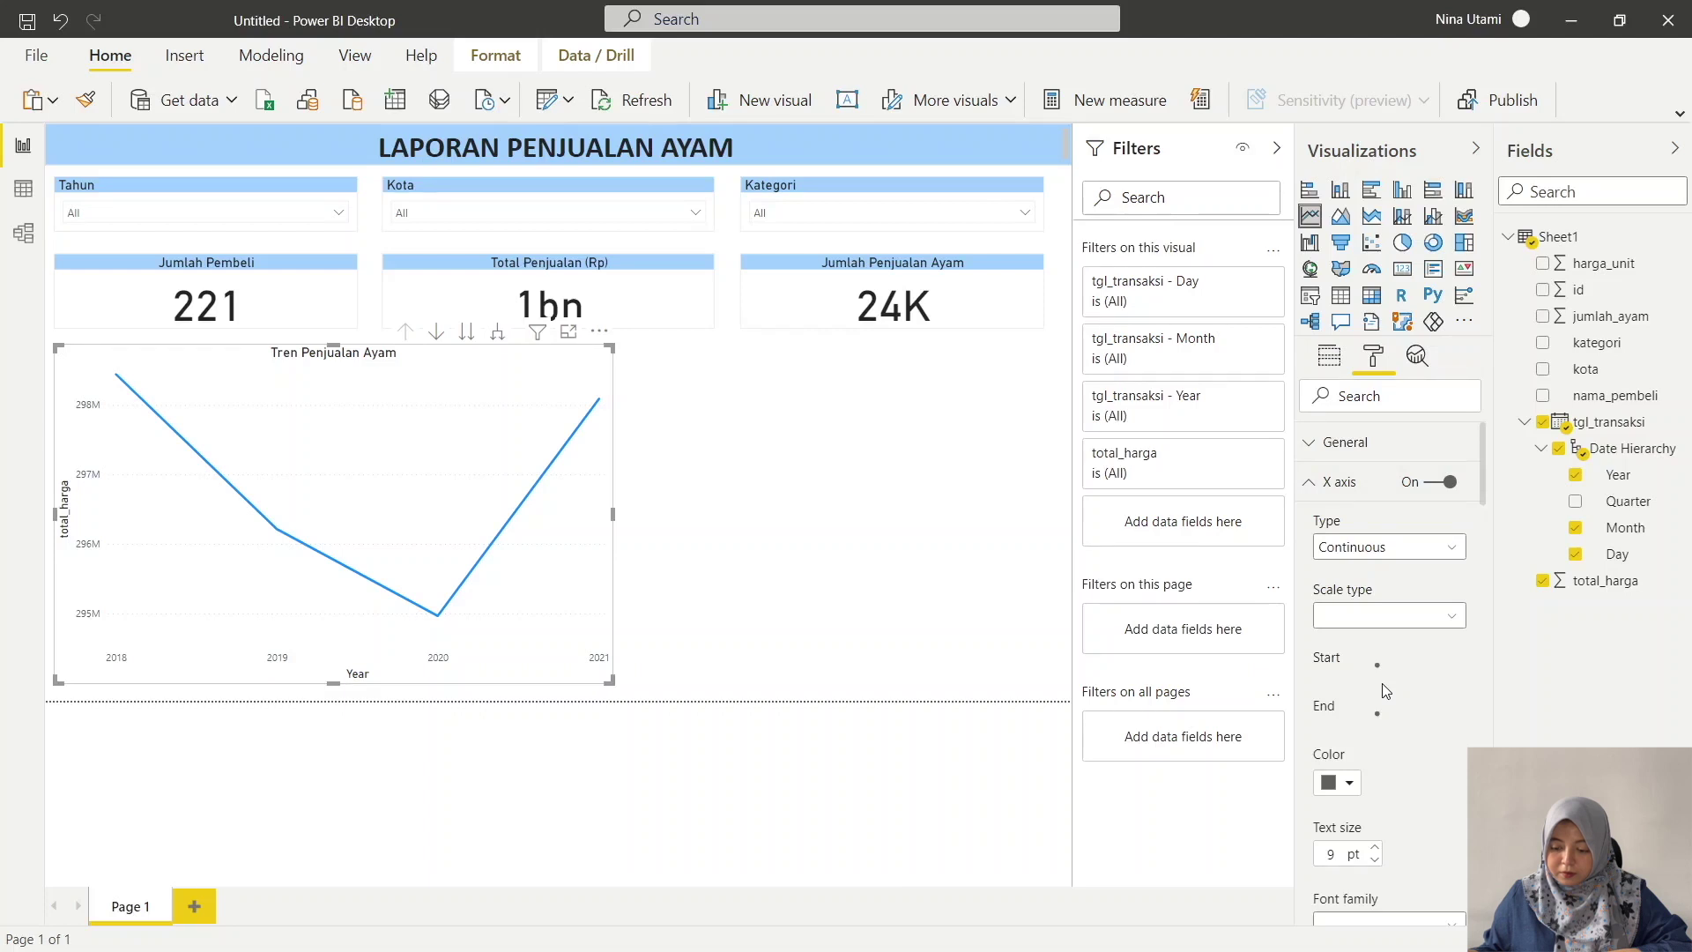
- Set the line chart's X axis title to "Tanggal Transaksi"
{"action": "scroll", "coordinate": [1382, 690], "scroll_direction": "down", "scroll_amount": 5}
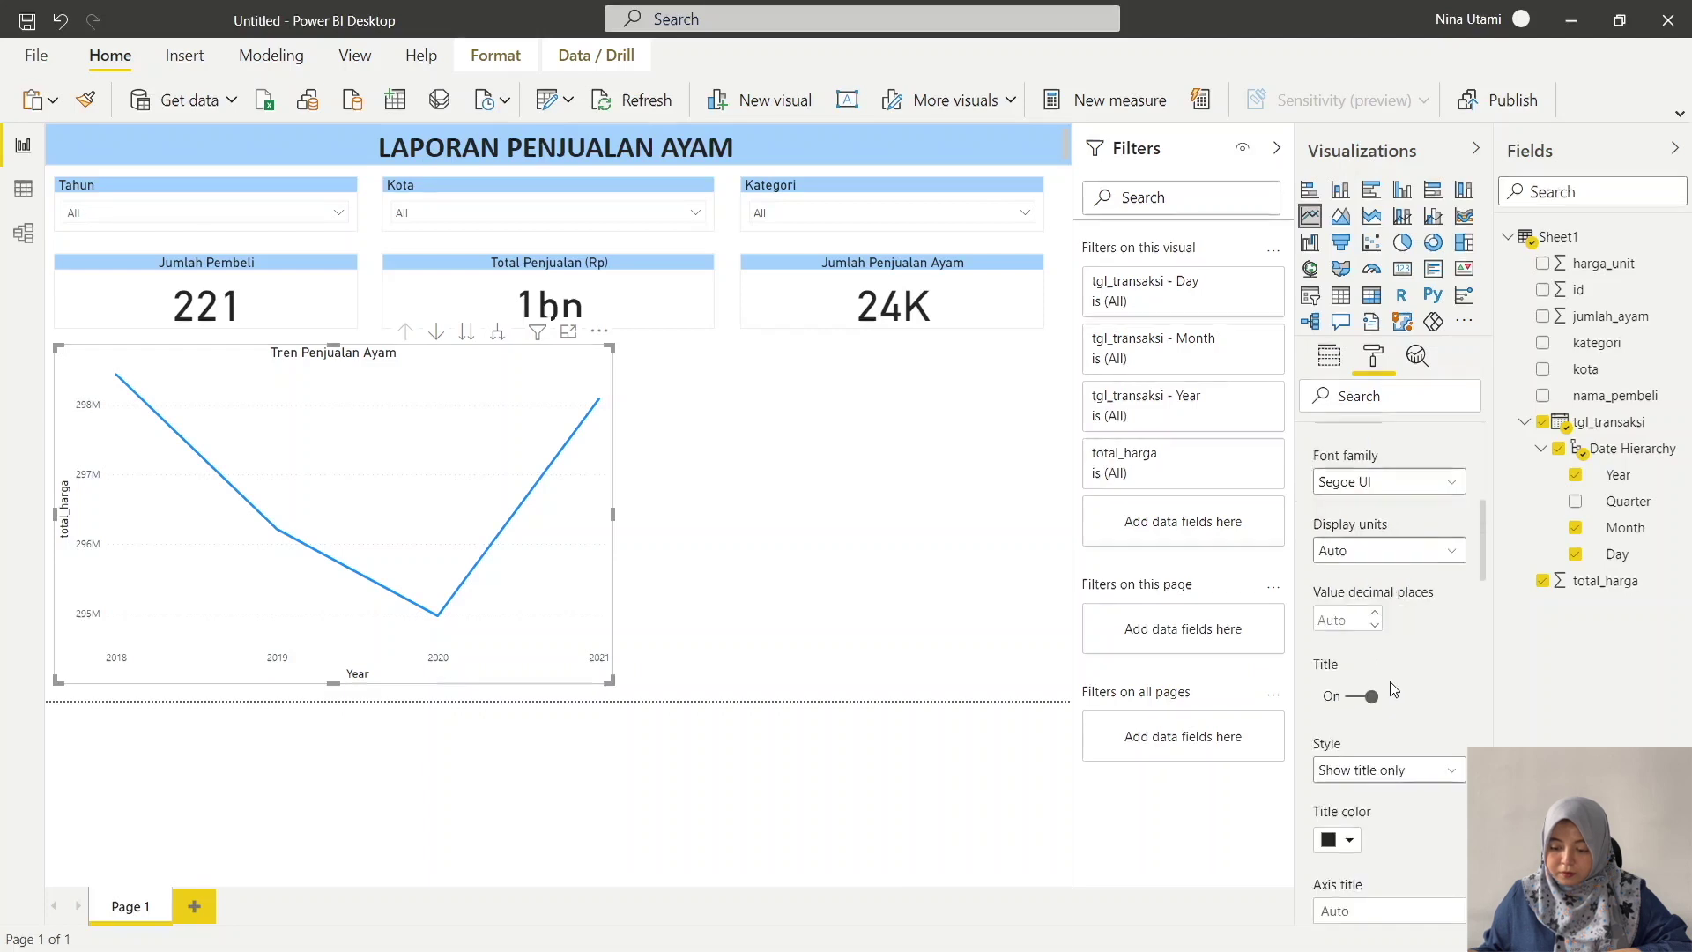
{"action": "scroll", "coordinate": [1393, 689], "scroll_direction": "down", "scroll_amount": 1}
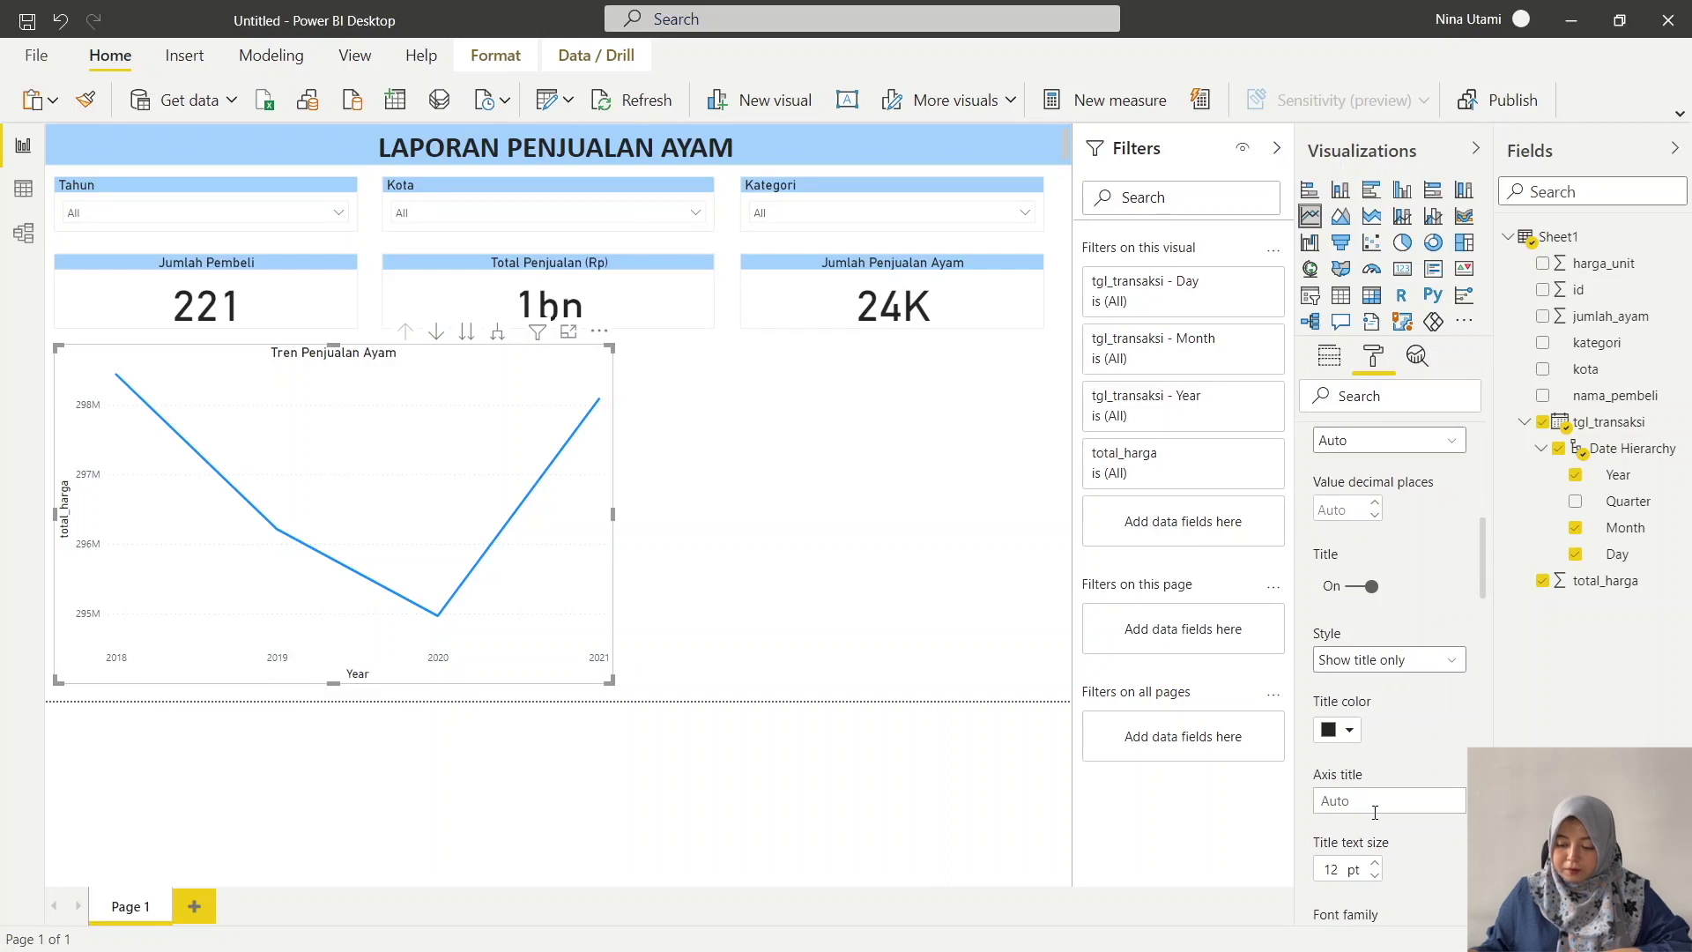
{"action": "type", "text": "Tan"}
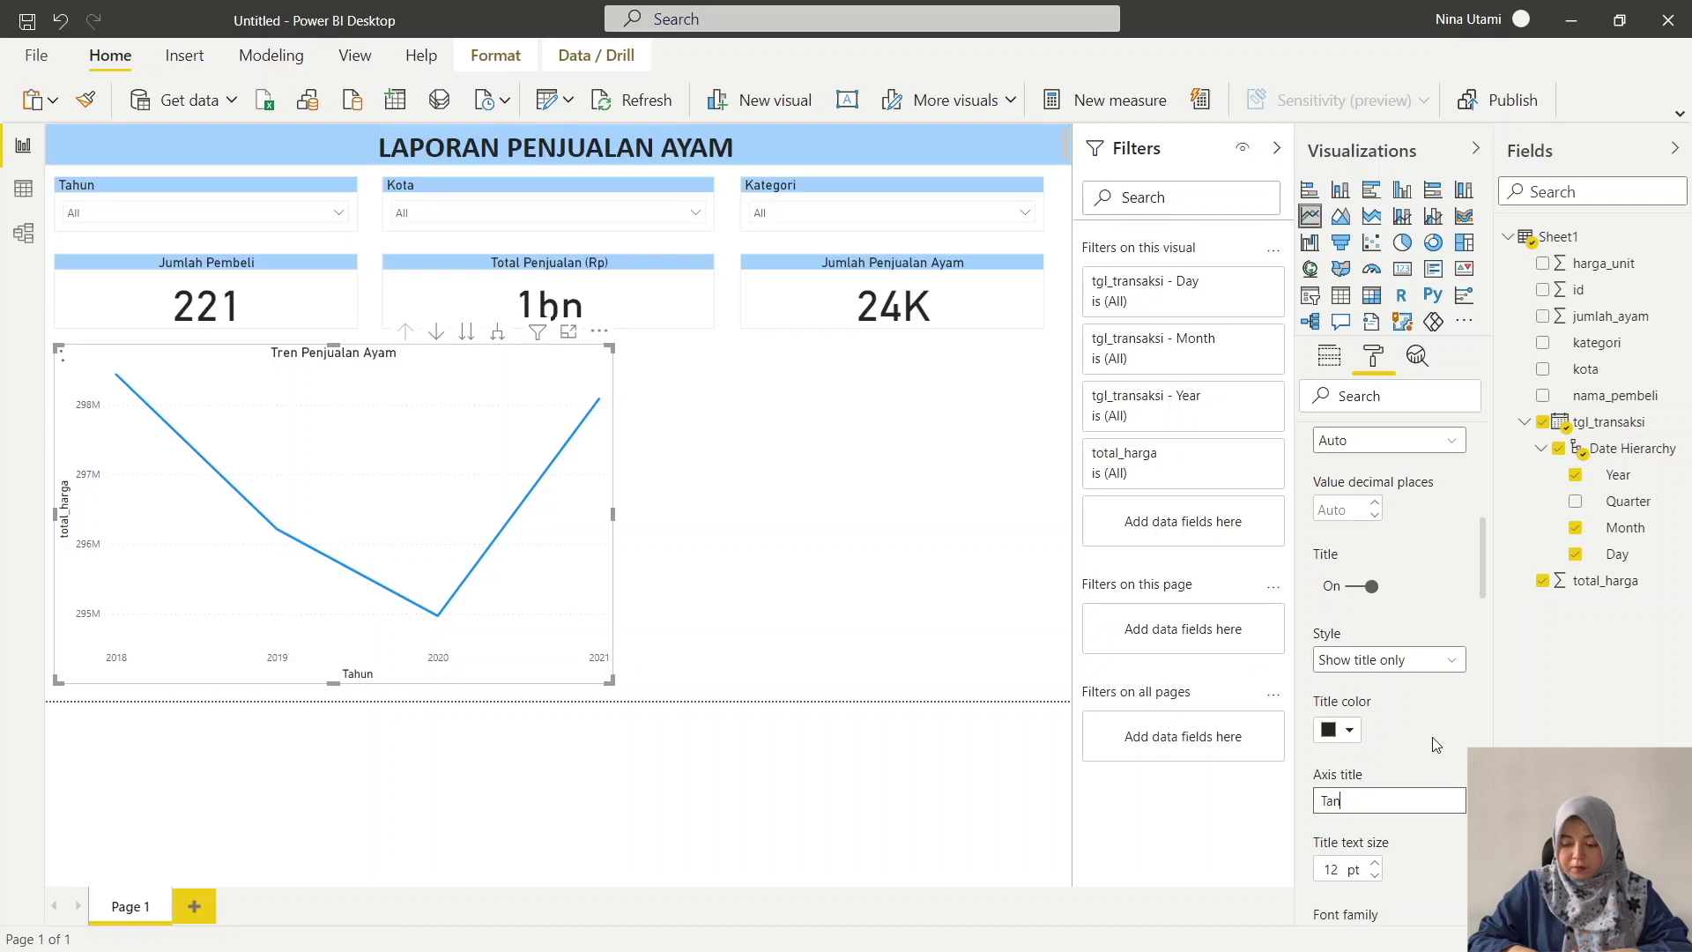
{"action": "type", "text": "ggal Transaksi"}
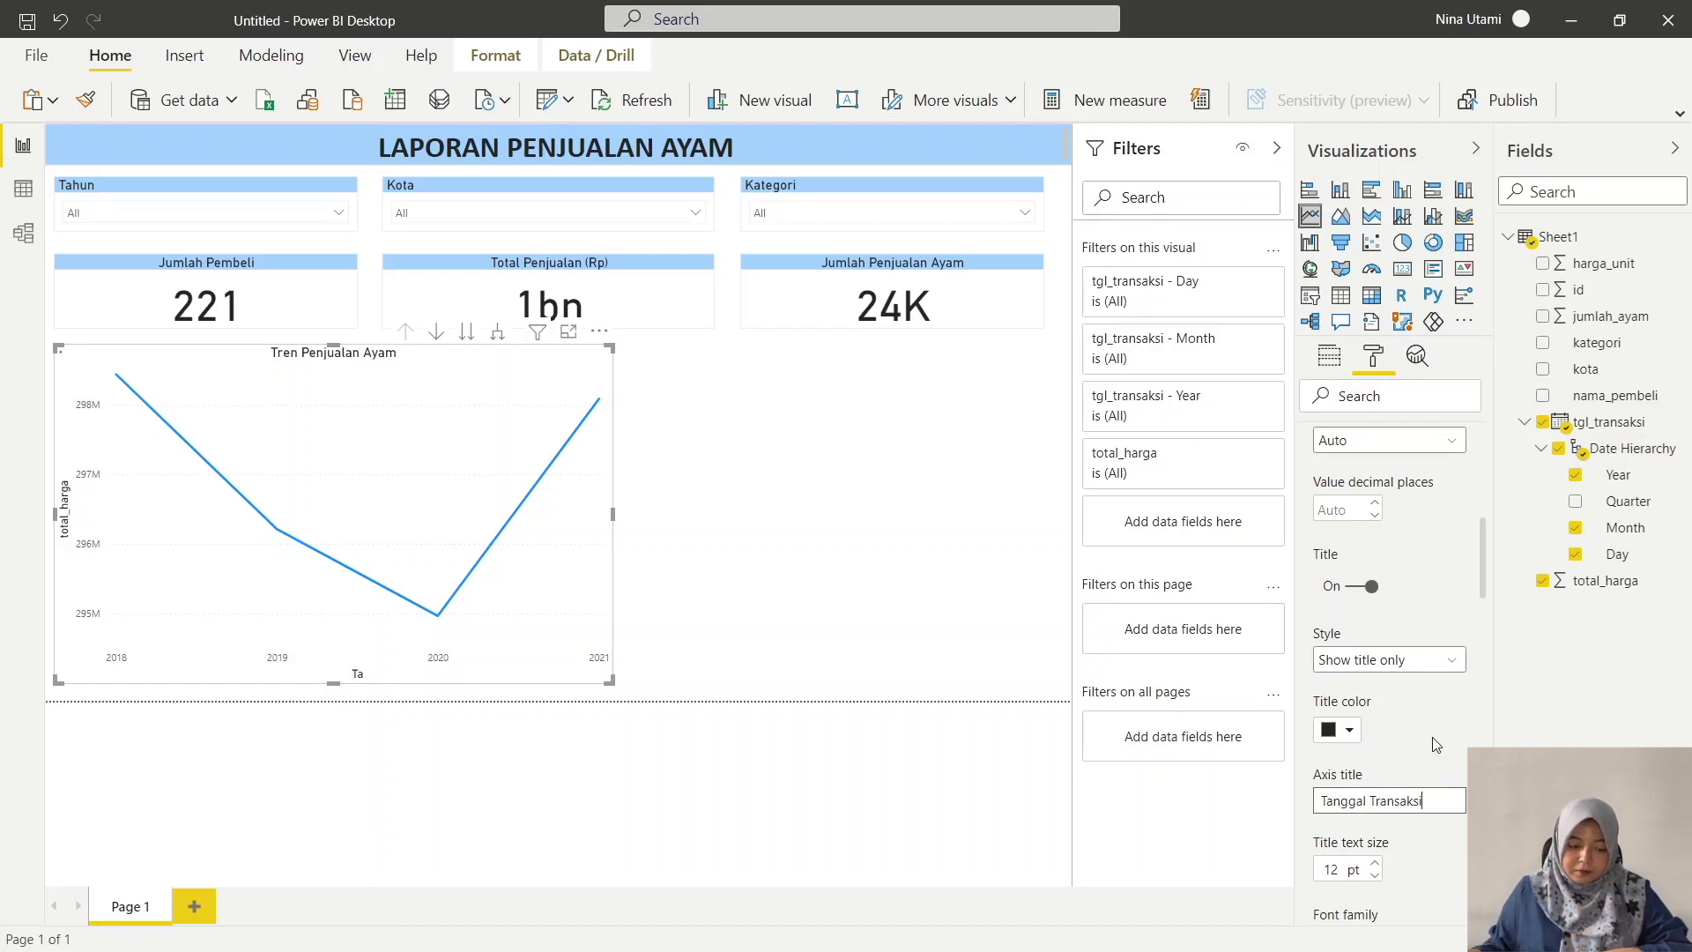
{"action": "key", "text": "BackSpace"}
{"action": "key", "text": "BackSpace"}
{"action": "key", "text": "BackSpace"}
{"action": "key", "text": "BackSpace"}
{"action": "key", "text": "BackSpace"}
{"action": "key", "text": "BackSpace"}
{"action": "key", "text": "BackSpace"}
{"action": "key", "text": "BackSpace"}
{"action": "key", "text": "BackSpace"}
{"action": "key", "text": "BackSpace"}
{"action": "key", "text": "ctrl+z"}
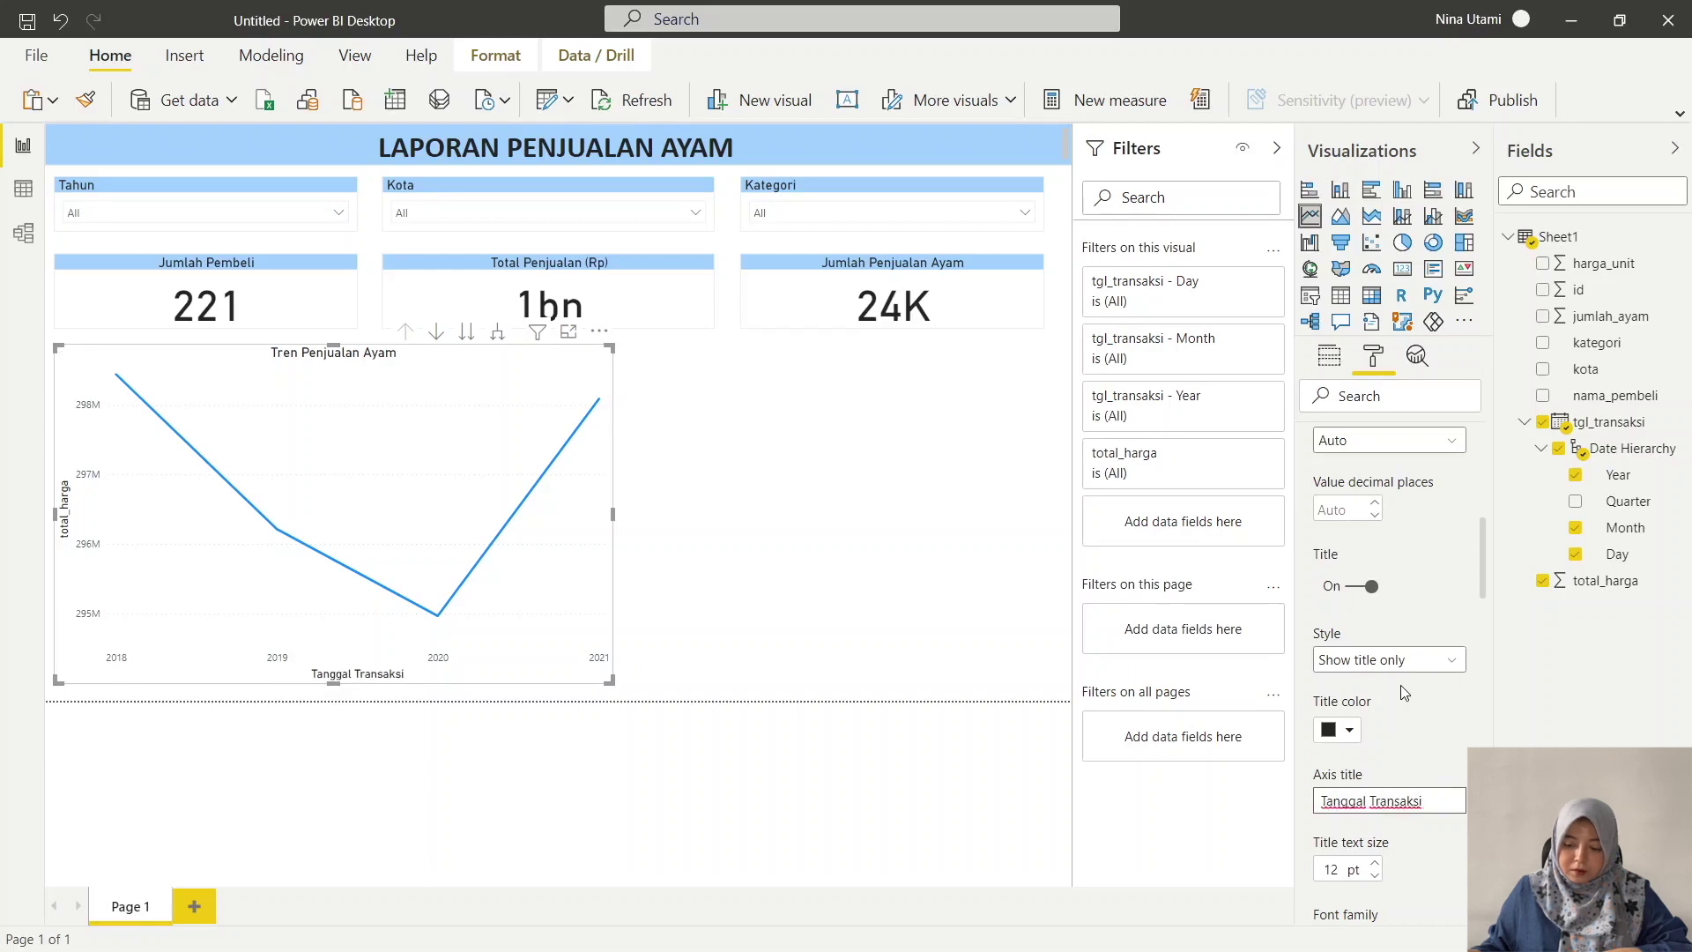
- Set the line chart's Y axis title to "Penjualan" and collapse the X and Y axis settings
{"action": "scroll", "coordinate": [1375, 652], "scroll_direction": "up", "scroll_amount": 5}
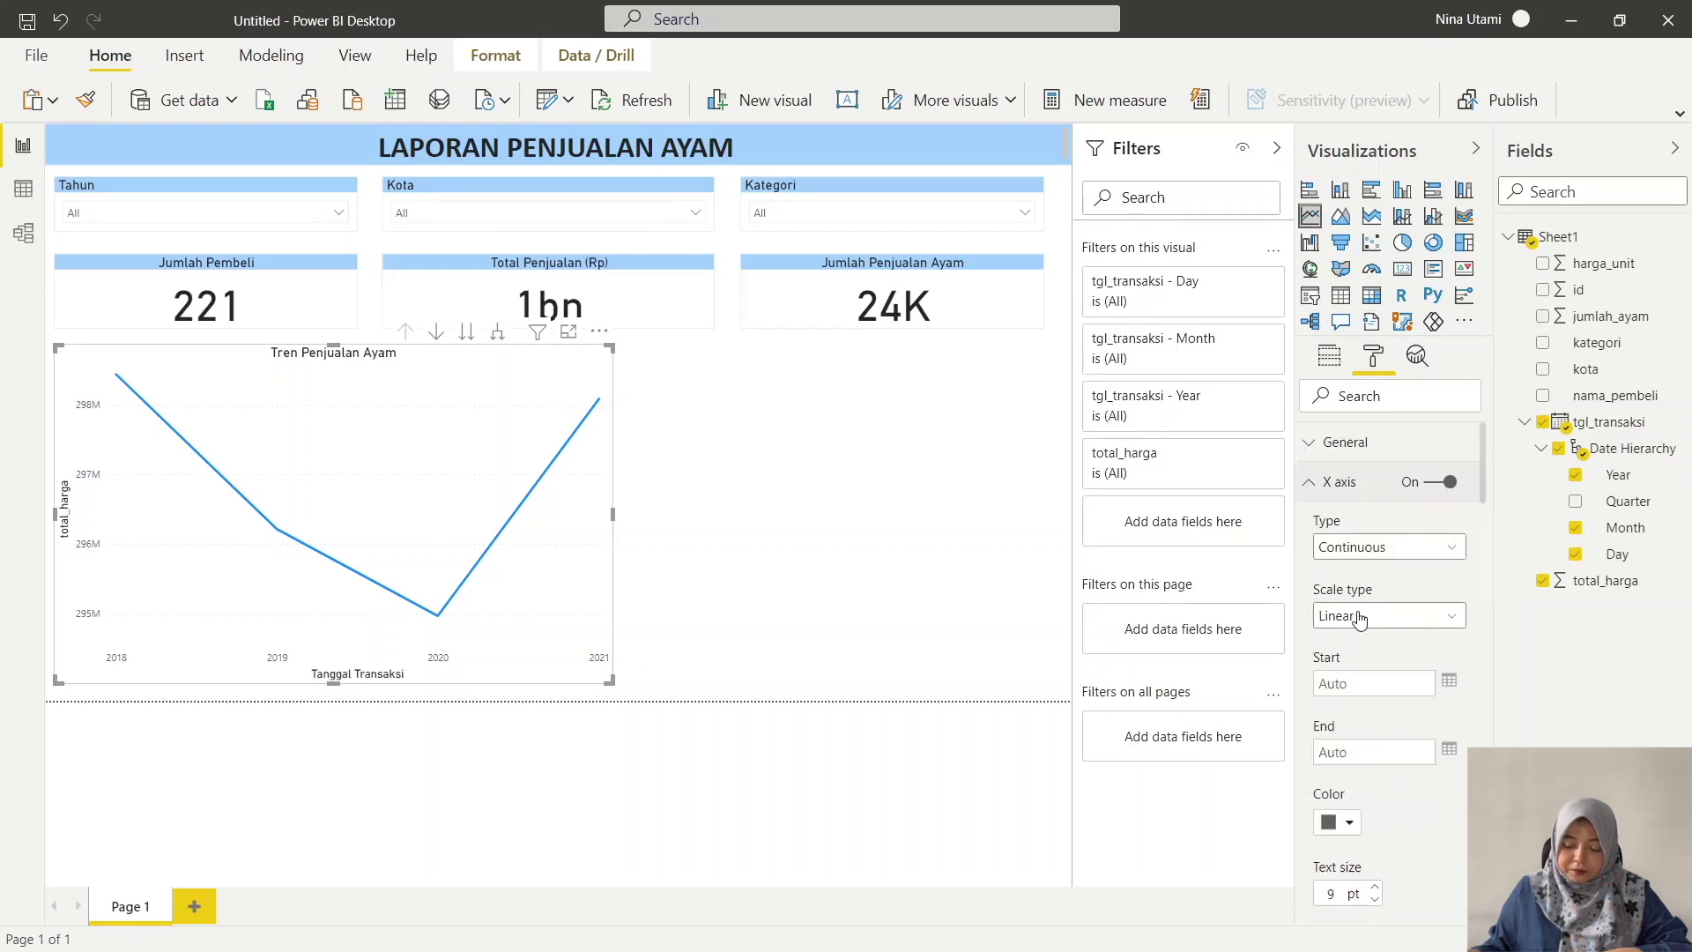
{"action": "scroll", "coordinate": [1370, 644], "scroll_direction": "down", "scroll_amount": 6}
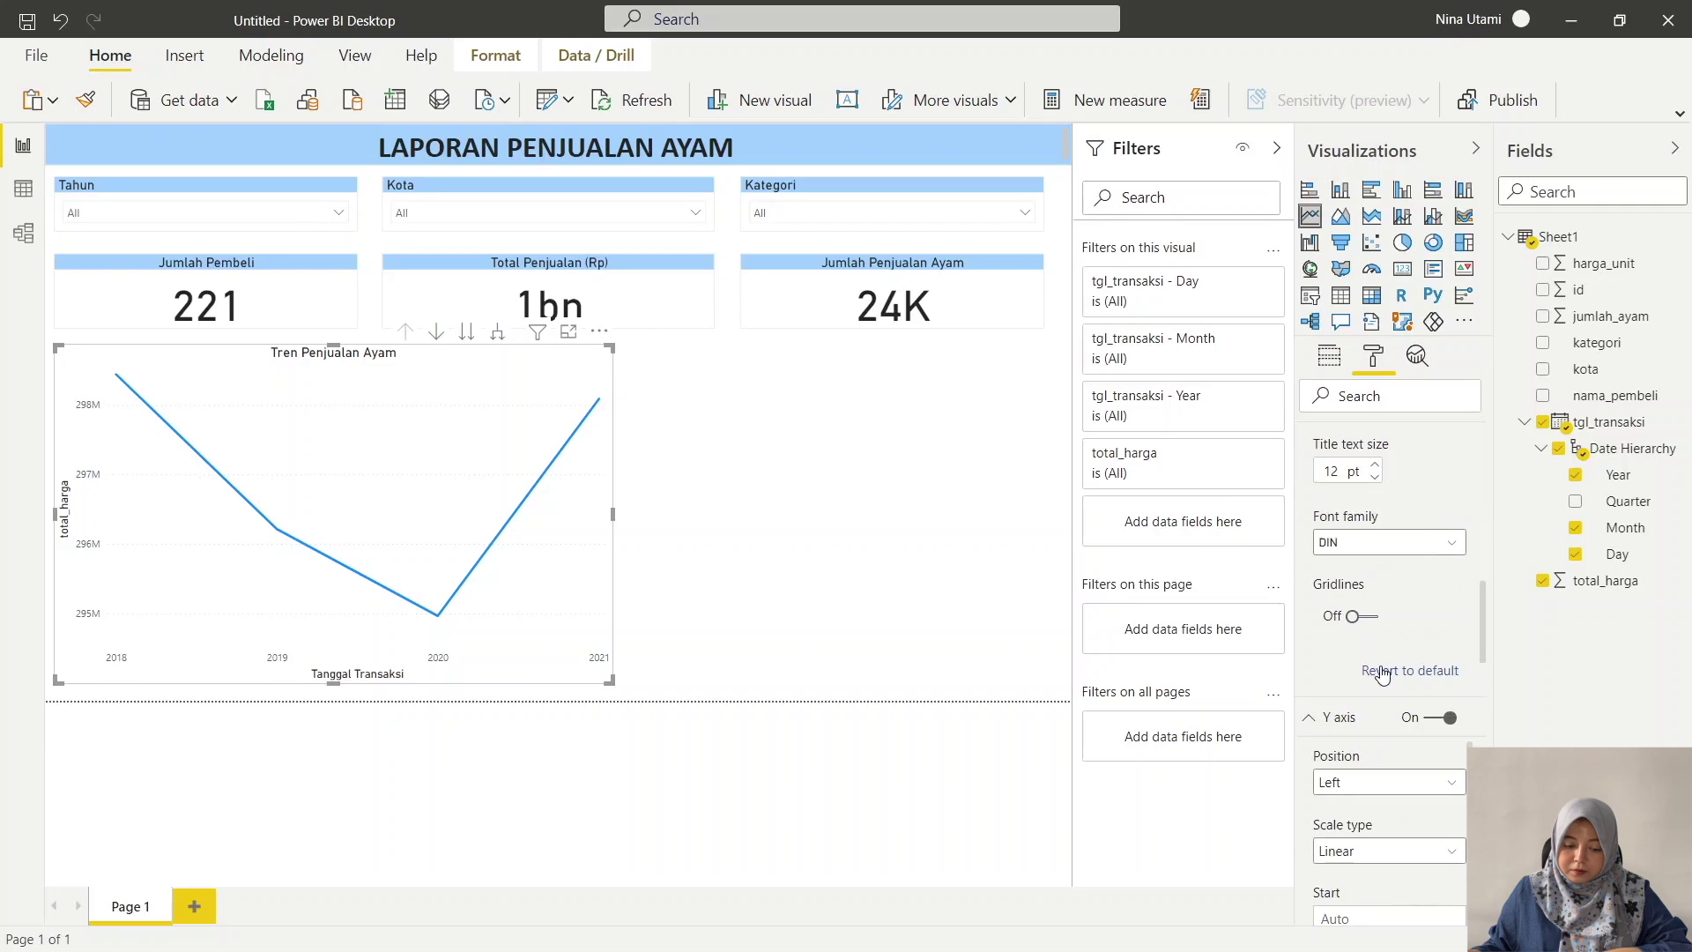
{"action": "scroll", "coordinate": [1381, 674], "scroll_direction": "down", "scroll_amount": 4}
{"action": "scroll", "coordinate": [1383, 659], "scroll_direction": "down", "scroll_amount": 1}
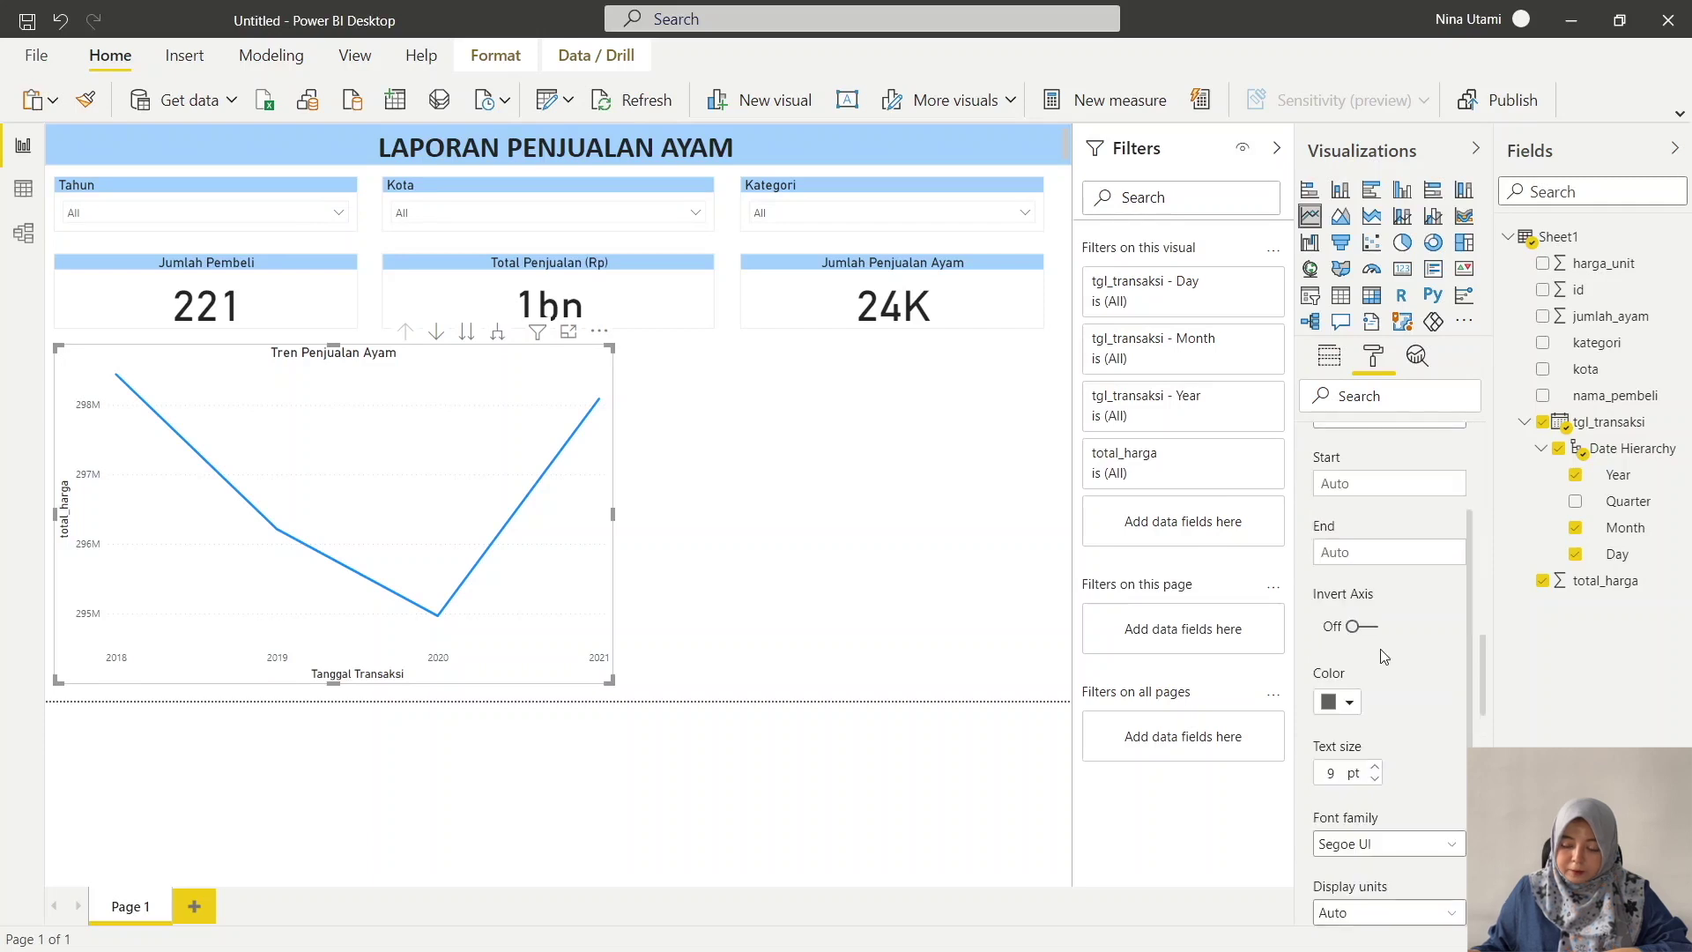
{"action": "scroll", "coordinate": [1370, 635], "scroll_direction": "up", "scroll_amount": 1}
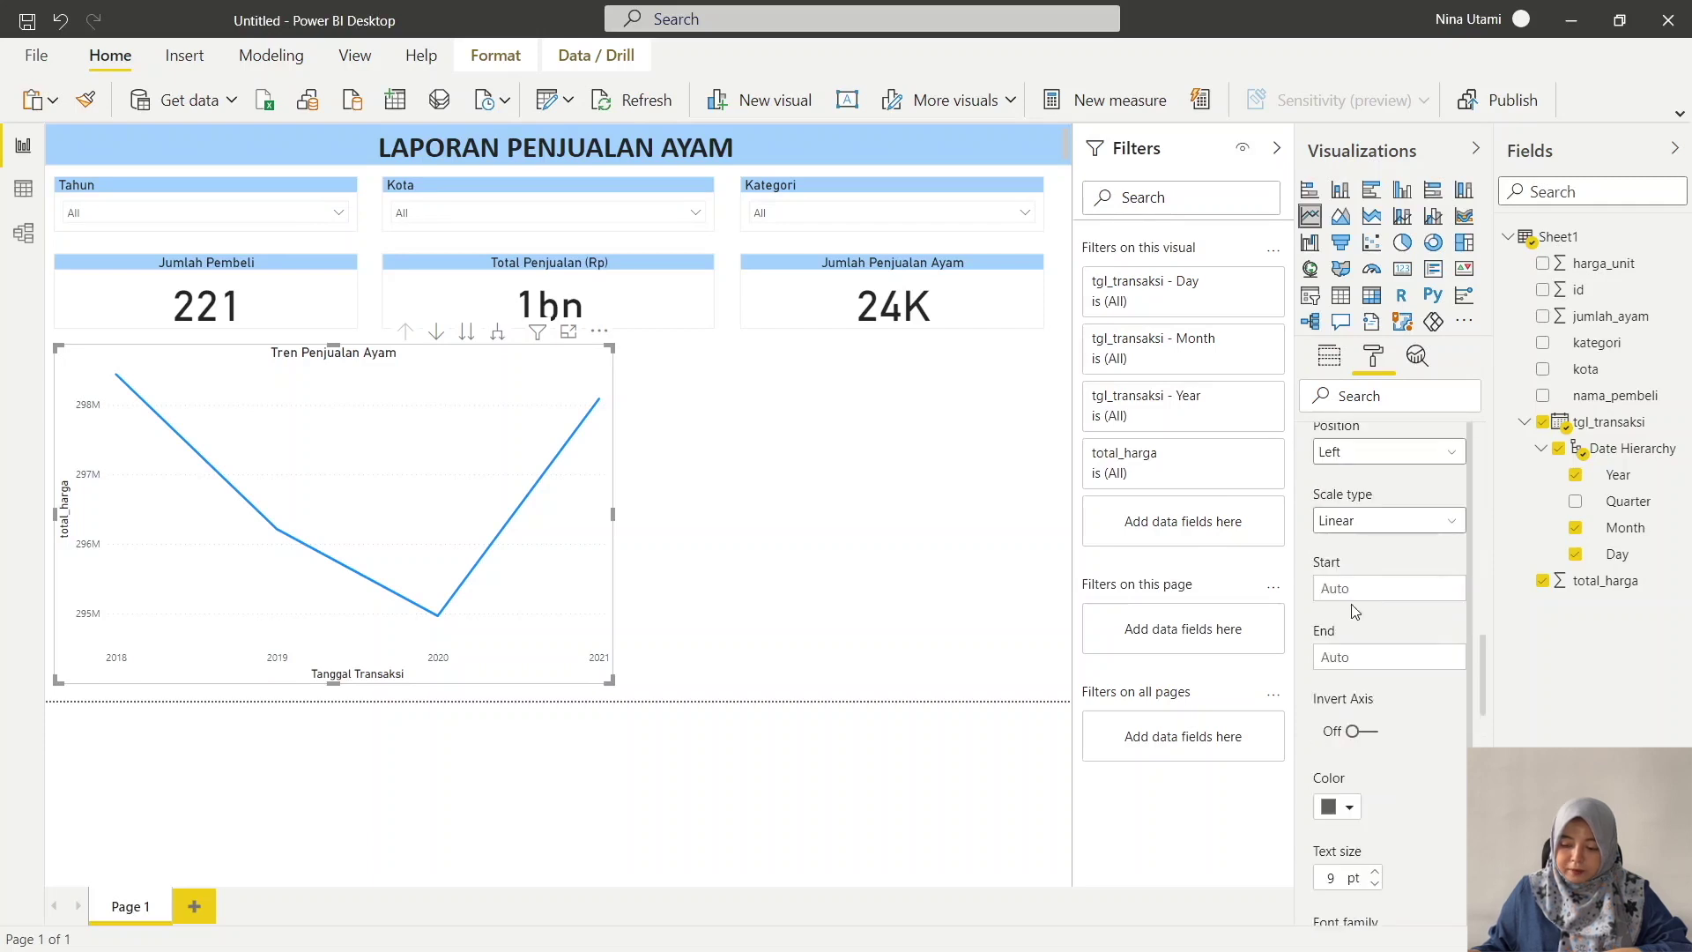
{"action": "scroll", "coordinate": [1365, 670], "scroll_direction": "up", "scroll_amount": 3}
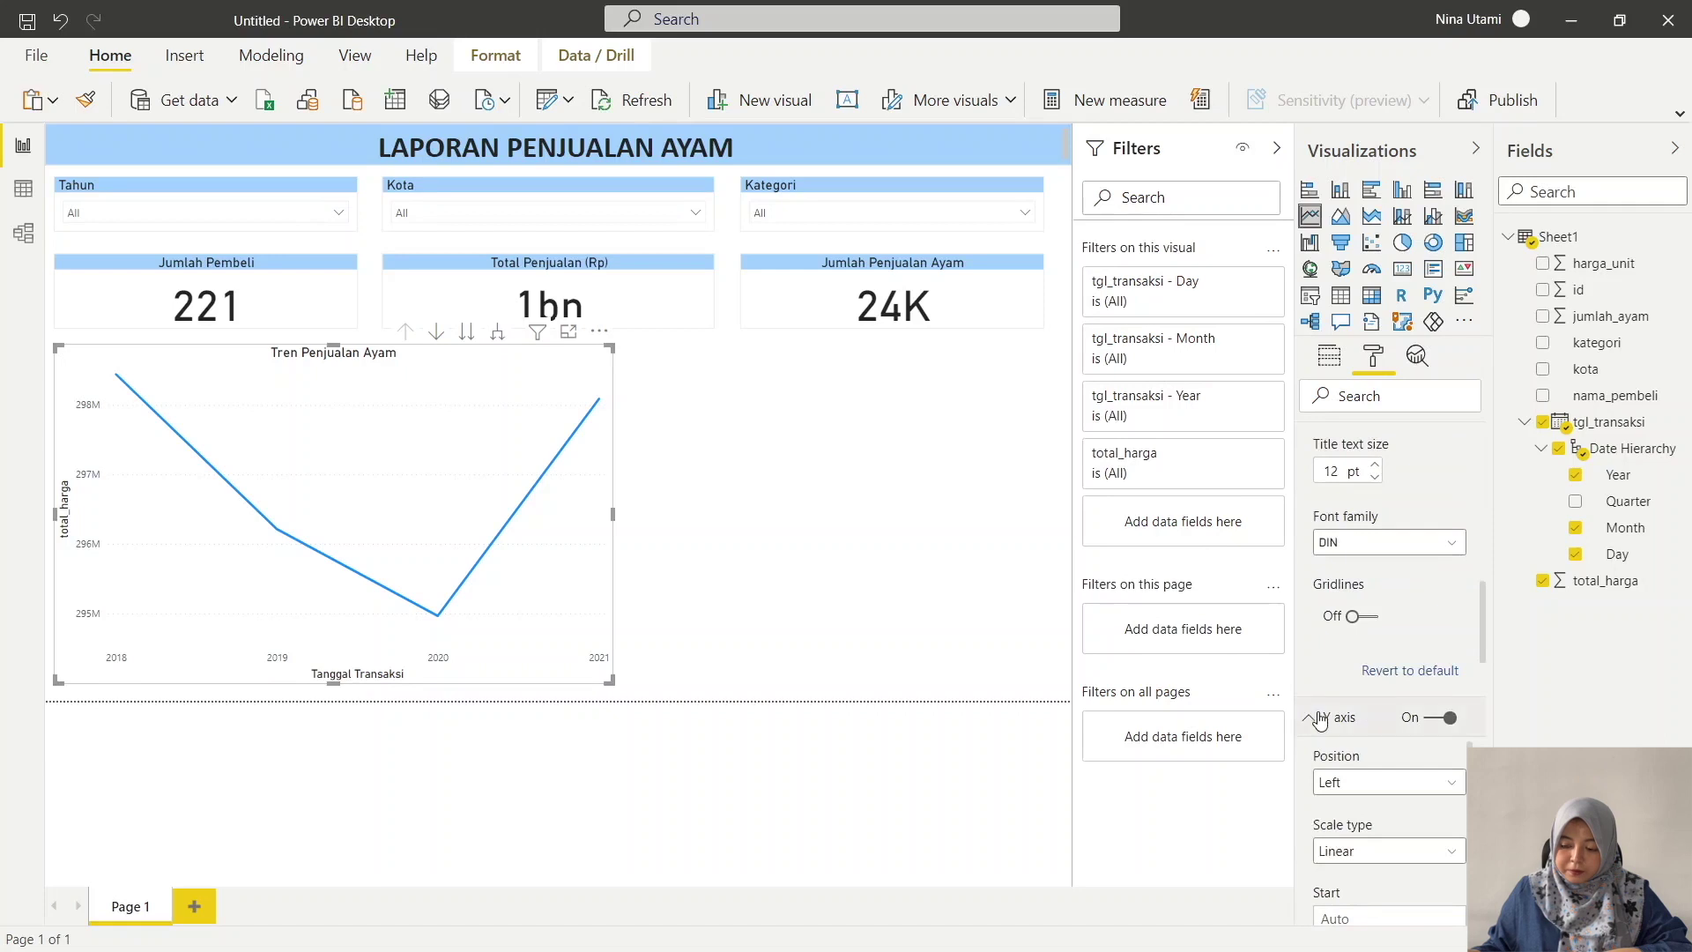
{"action": "scroll", "coordinate": [1352, 702], "scroll_direction": "down", "scroll_amount": 3}
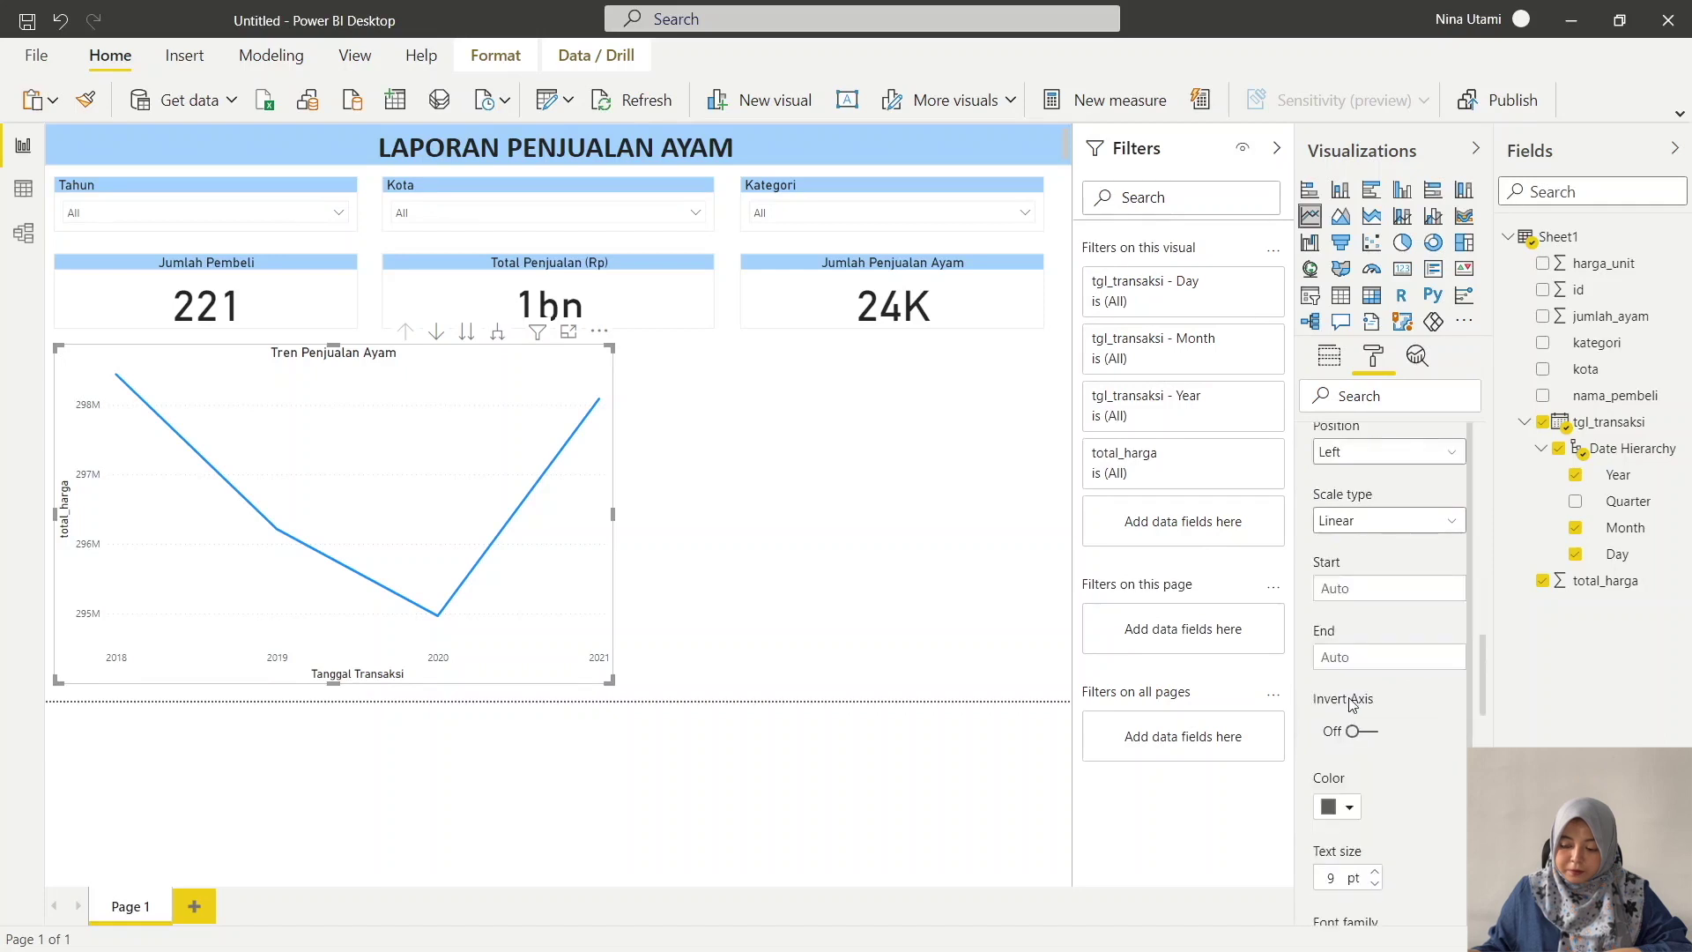
{"action": "scroll", "coordinate": [1353, 702], "scroll_direction": "down", "scroll_amount": 1}
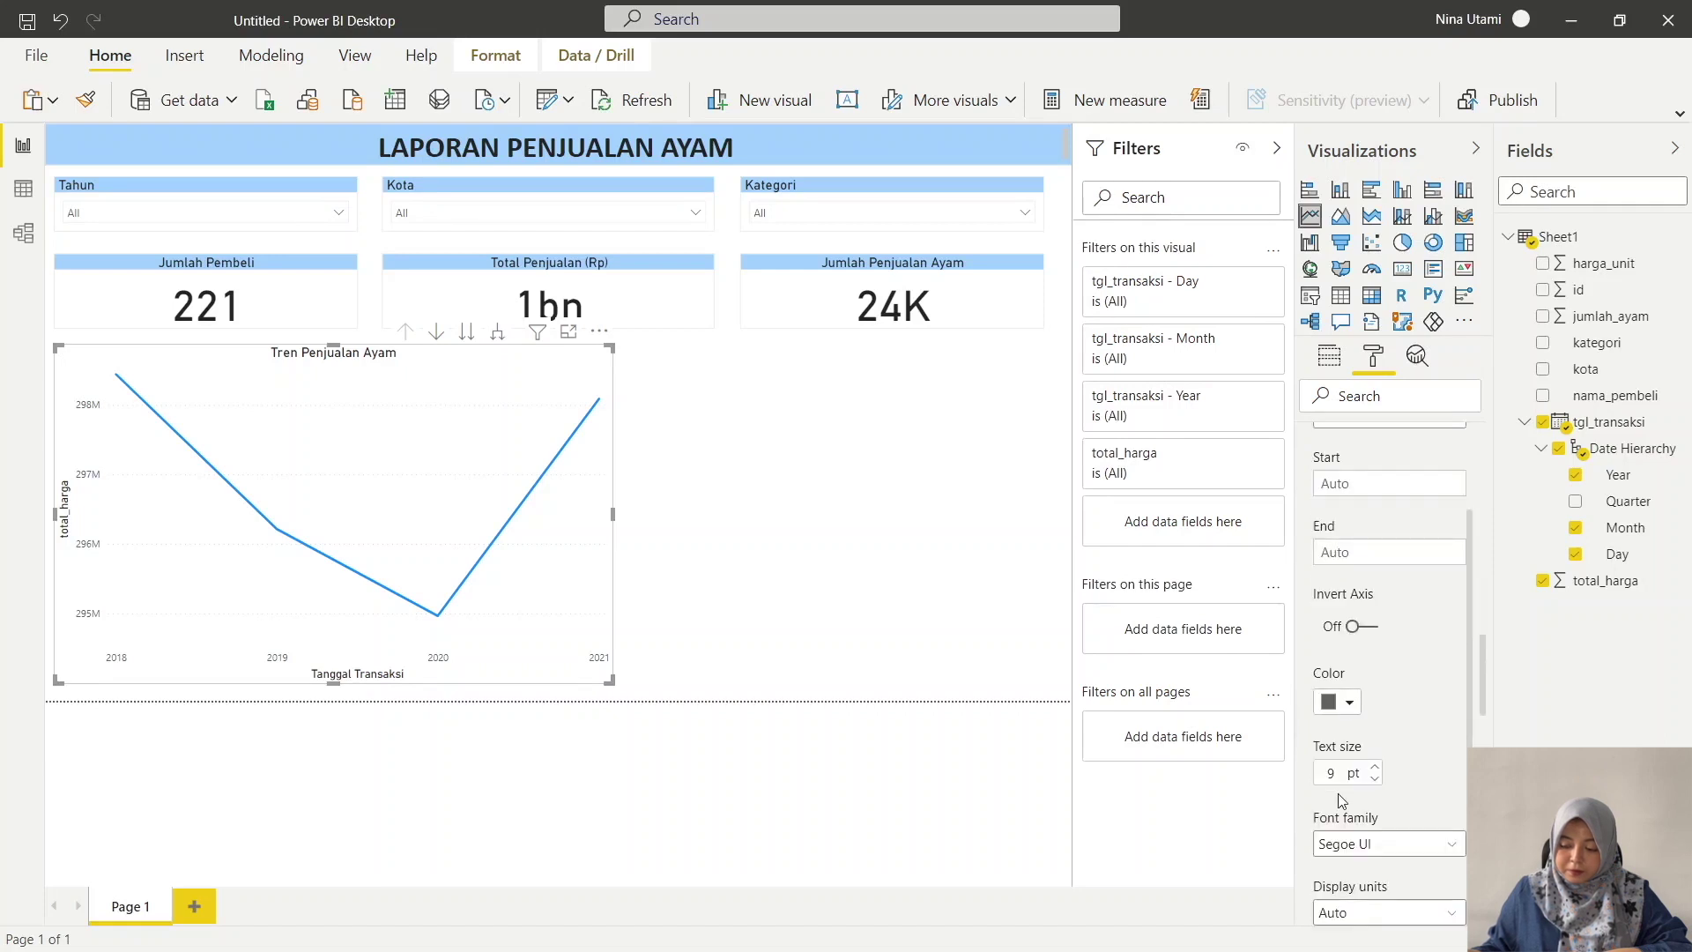
{"action": "scroll", "coordinate": [1349, 702], "scroll_direction": "down", "scroll_amount": 3}
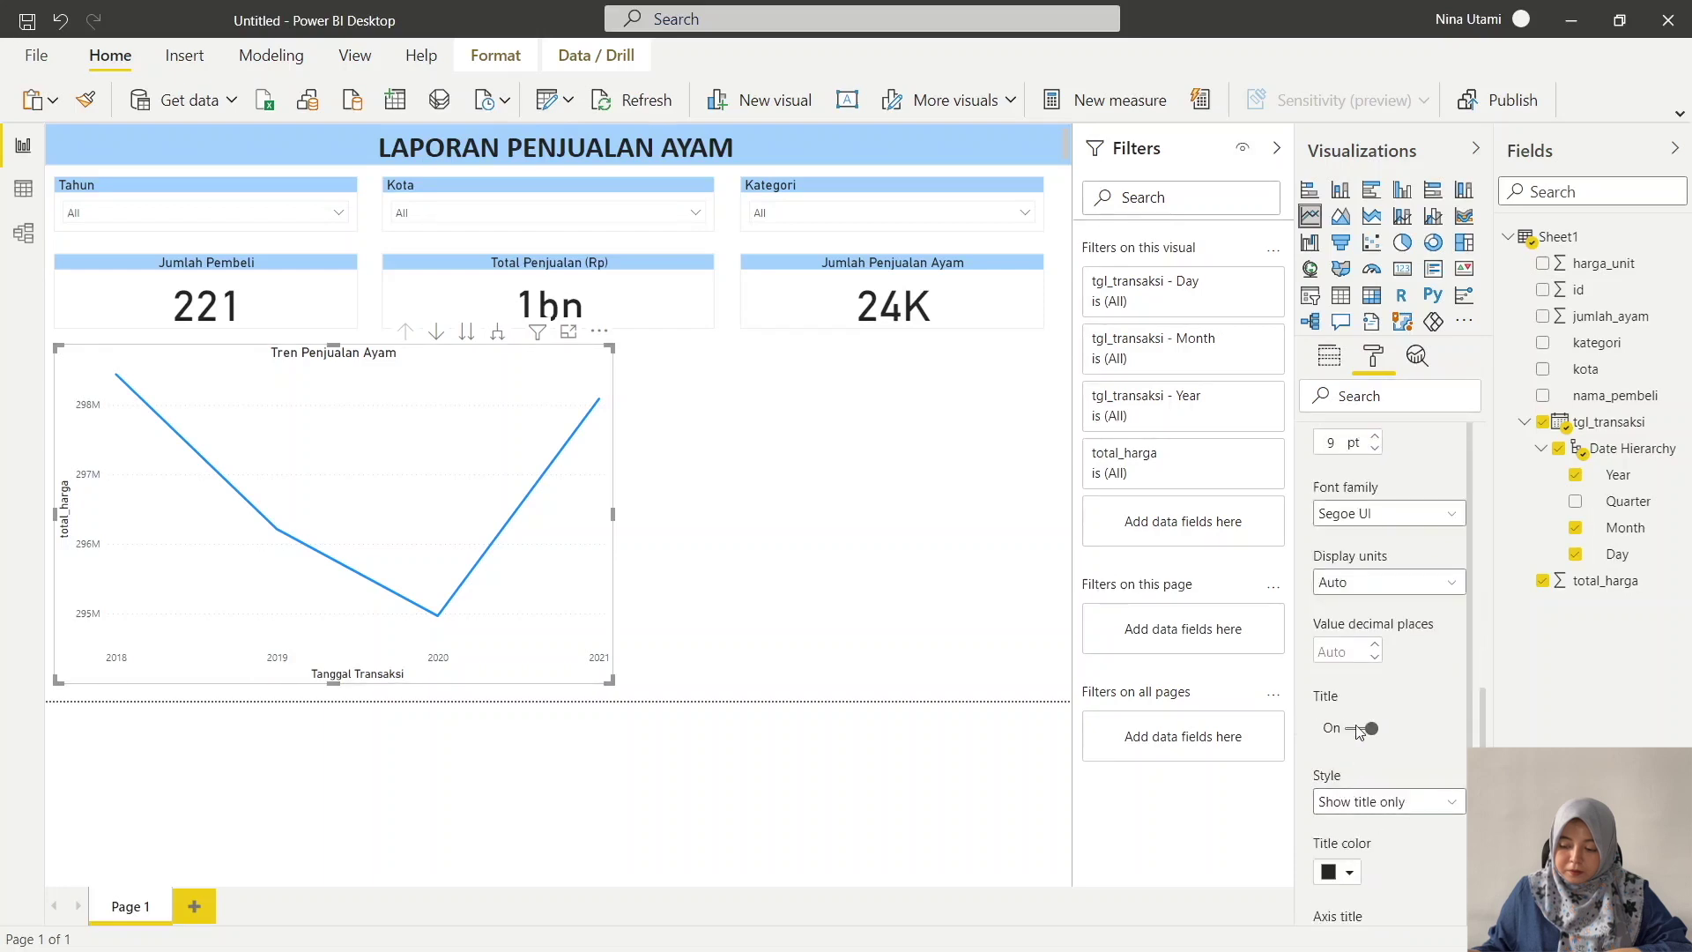
{"action": "scroll", "coordinate": [1354, 709], "scroll_direction": "down", "scroll_amount": 1}
{"action": "scroll", "coordinate": [1353, 709], "scroll_direction": "down", "scroll_amount": 1}
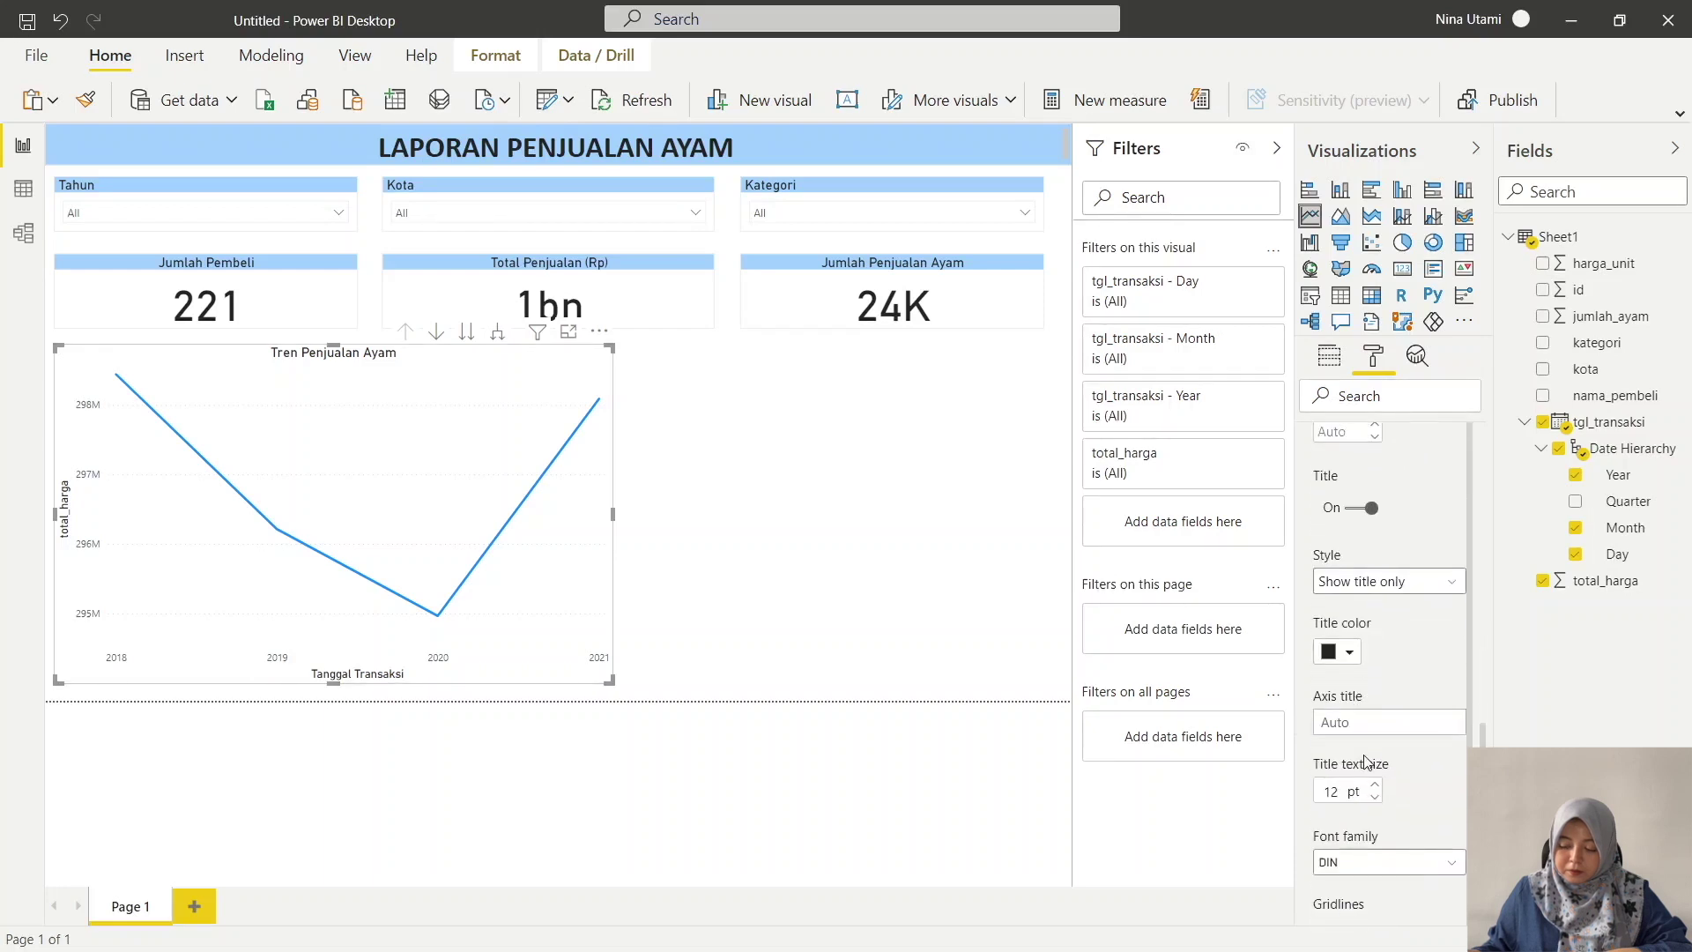
{"action": "left_click", "coordinate": [1453, 718]}
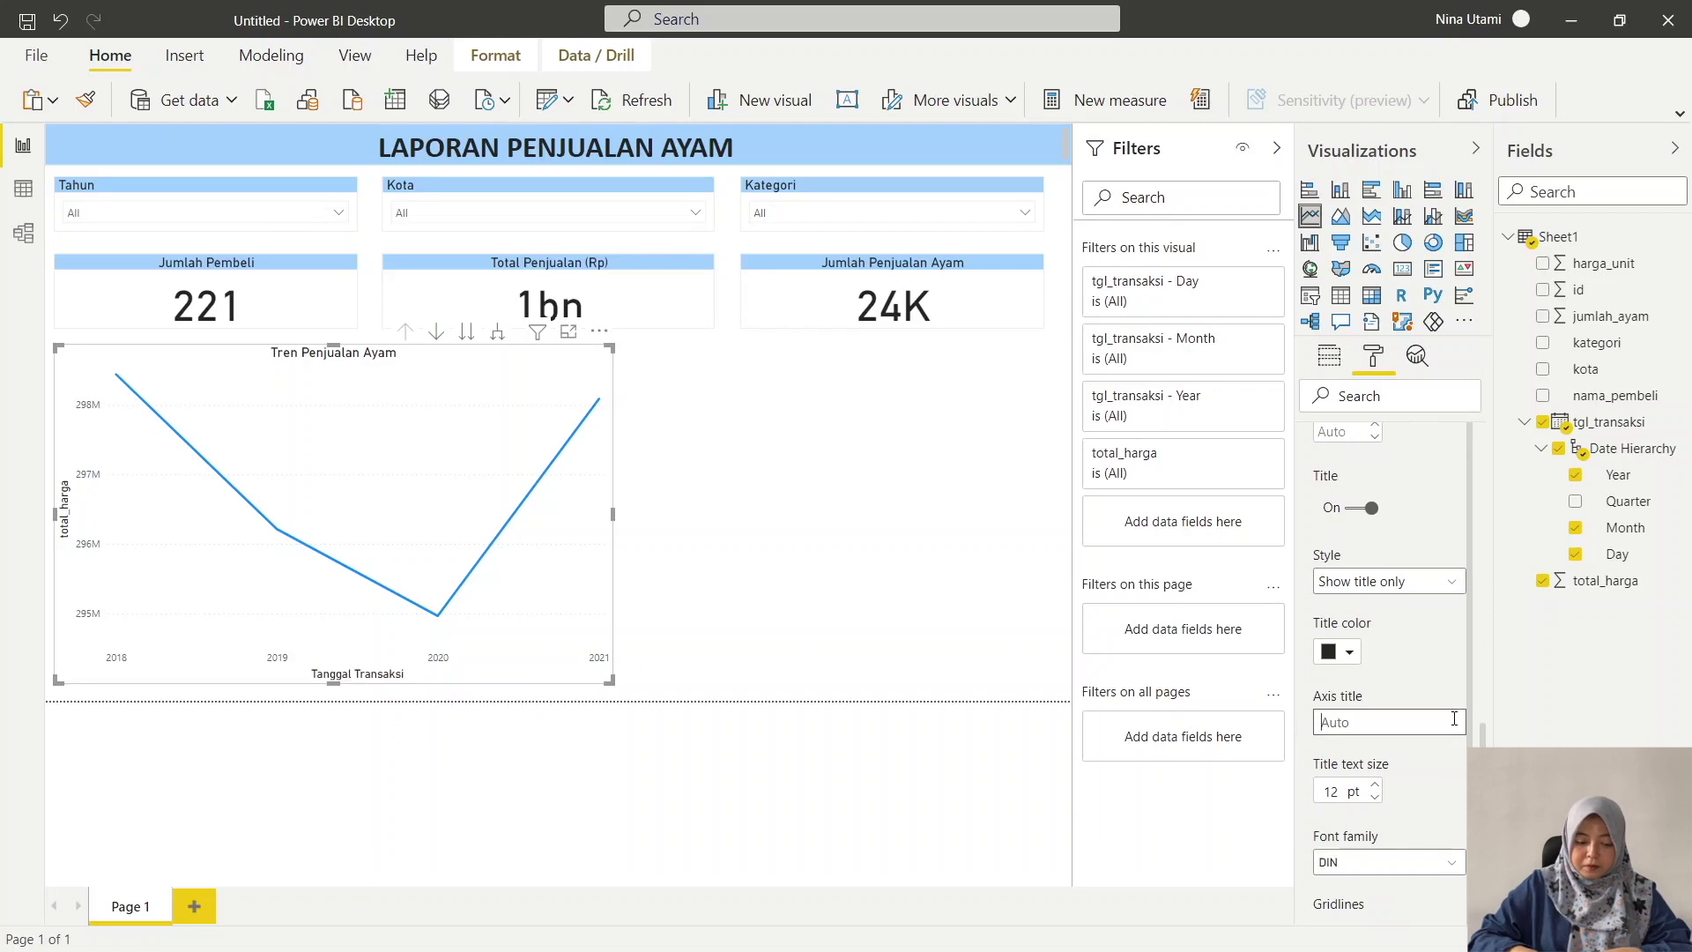
{"action": "type", "text": "Penjua"}
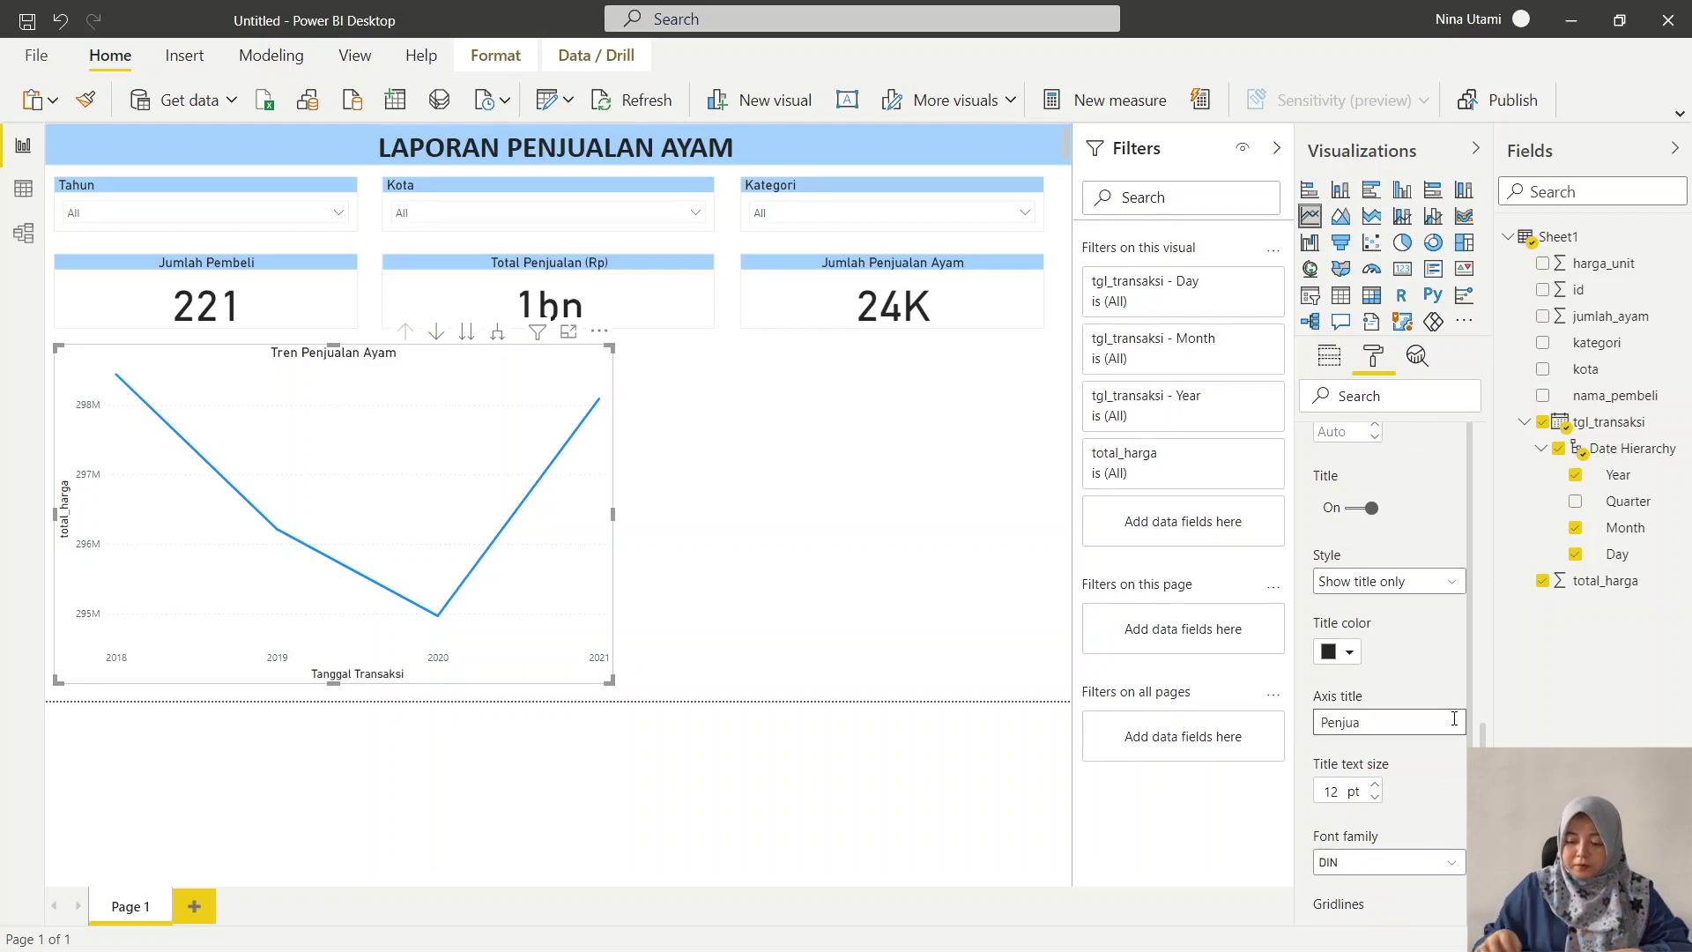
{"action": "type", "text": "lan"}
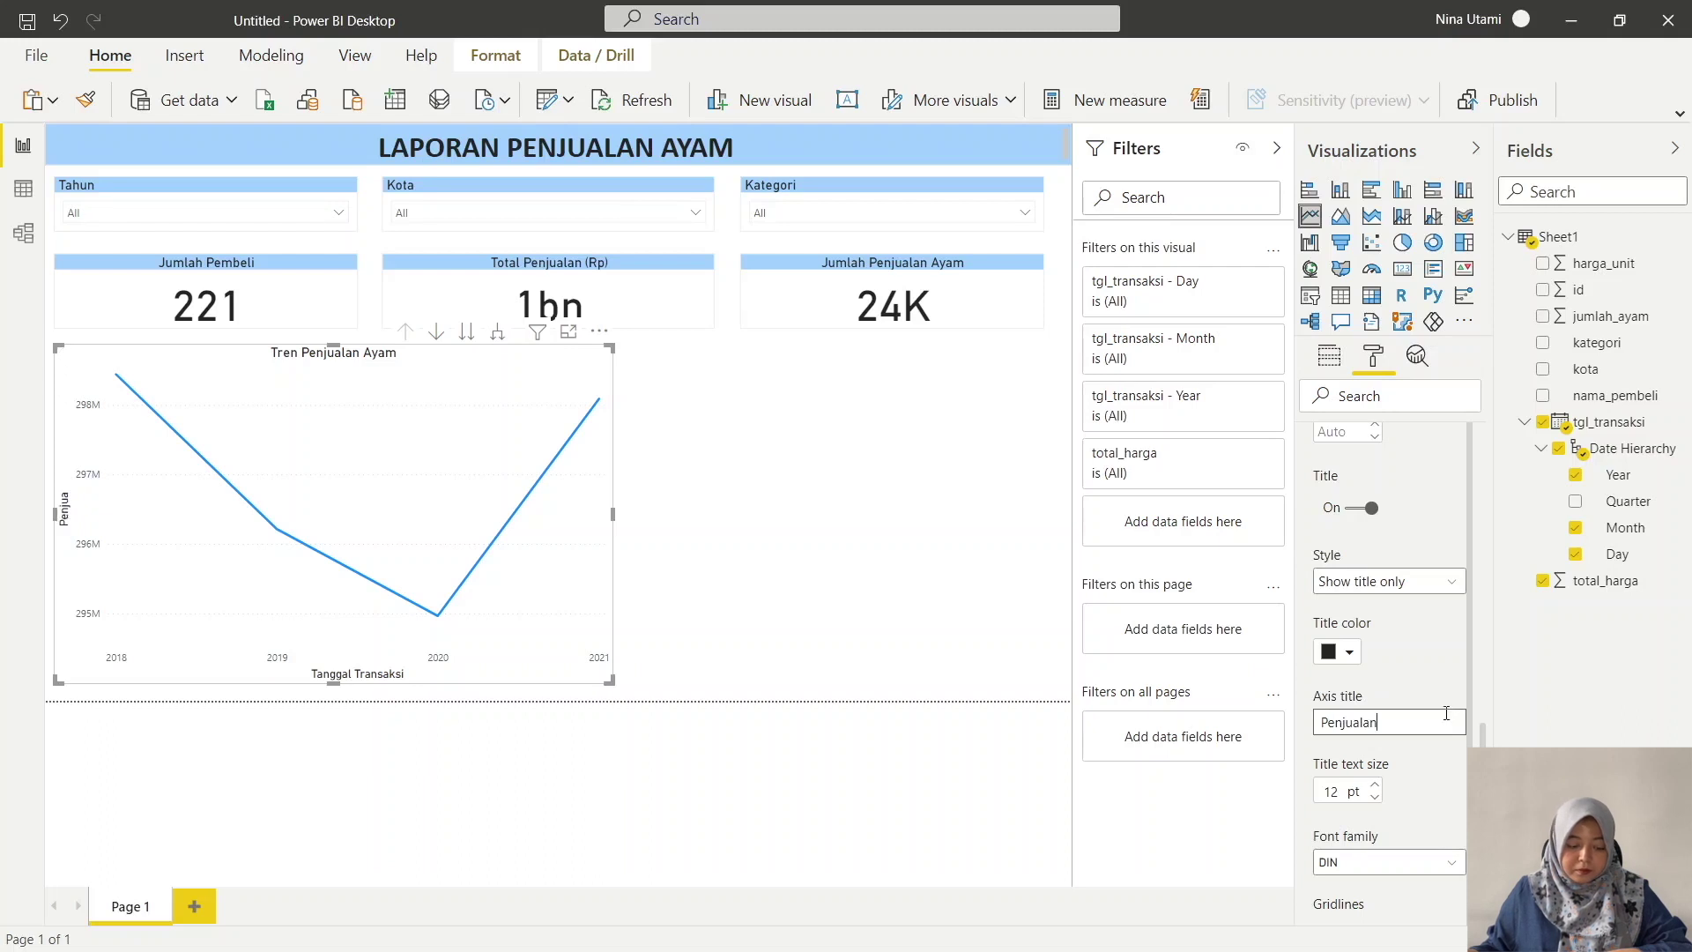
{"action": "key", "text": "BackSpace"}
{"action": "key", "text": "BackSpace"}
{"action": "key", "text": "BackSpace"}
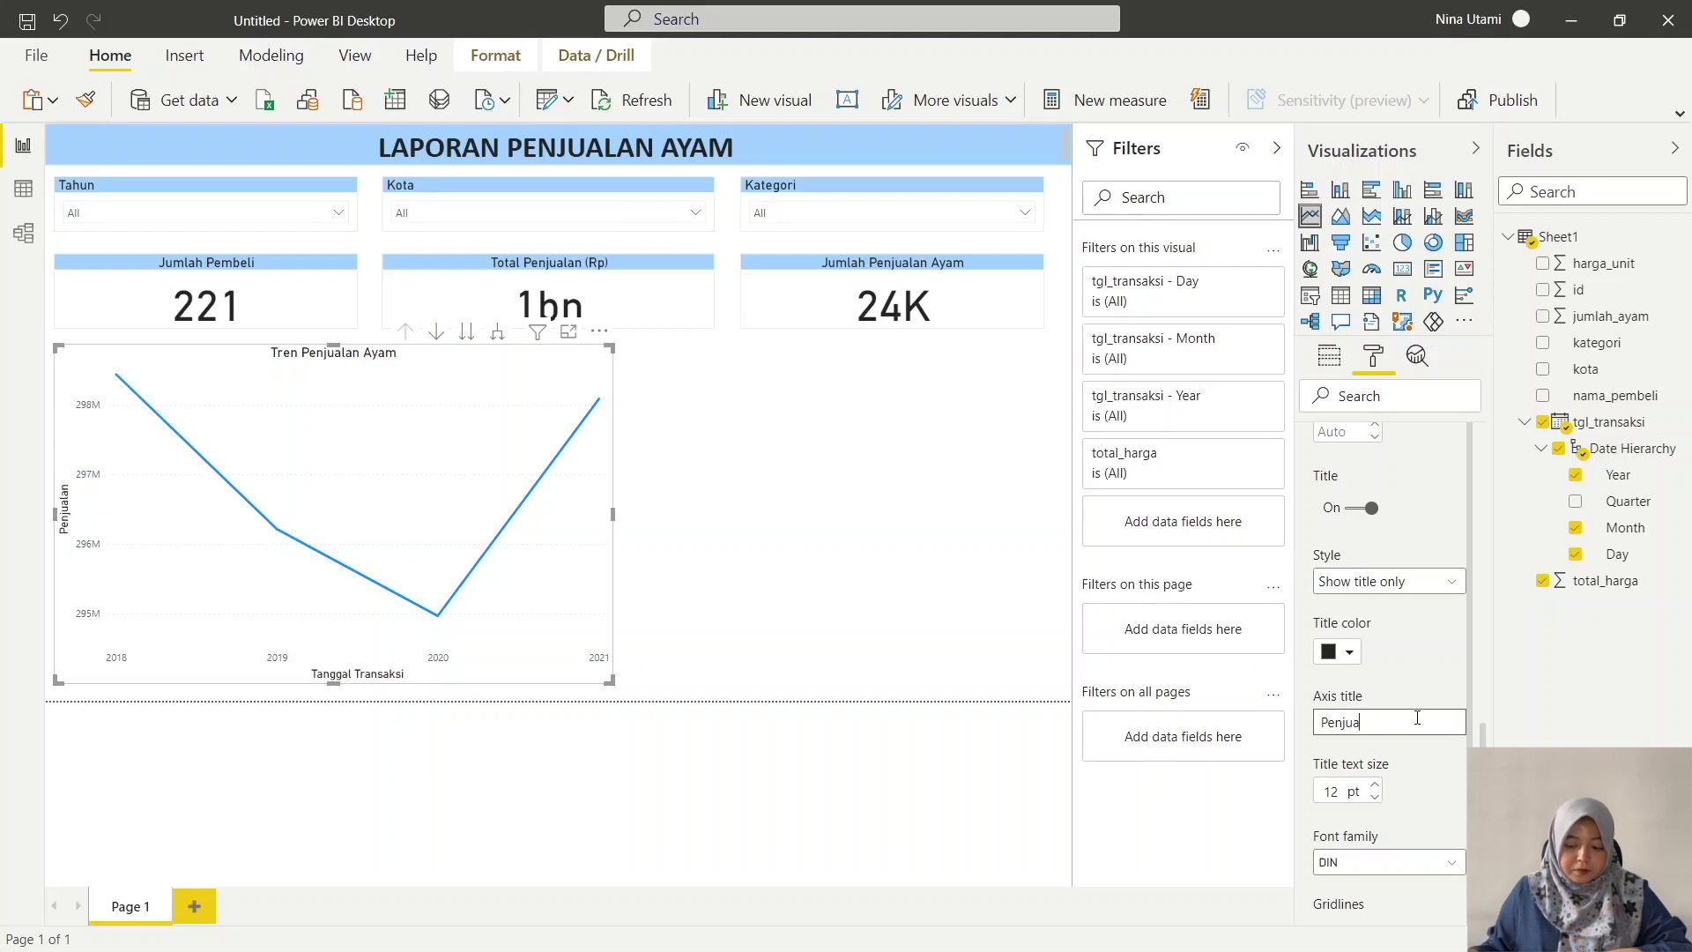
{"action": "type", "text": "lan"}
{"action": "scroll", "coordinate": [1428, 599], "scroll_direction": "up", "scroll_amount": 2}
{"action": "scroll", "coordinate": [1409, 600], "scroll_direction": "up", "scroll_amount": 6}
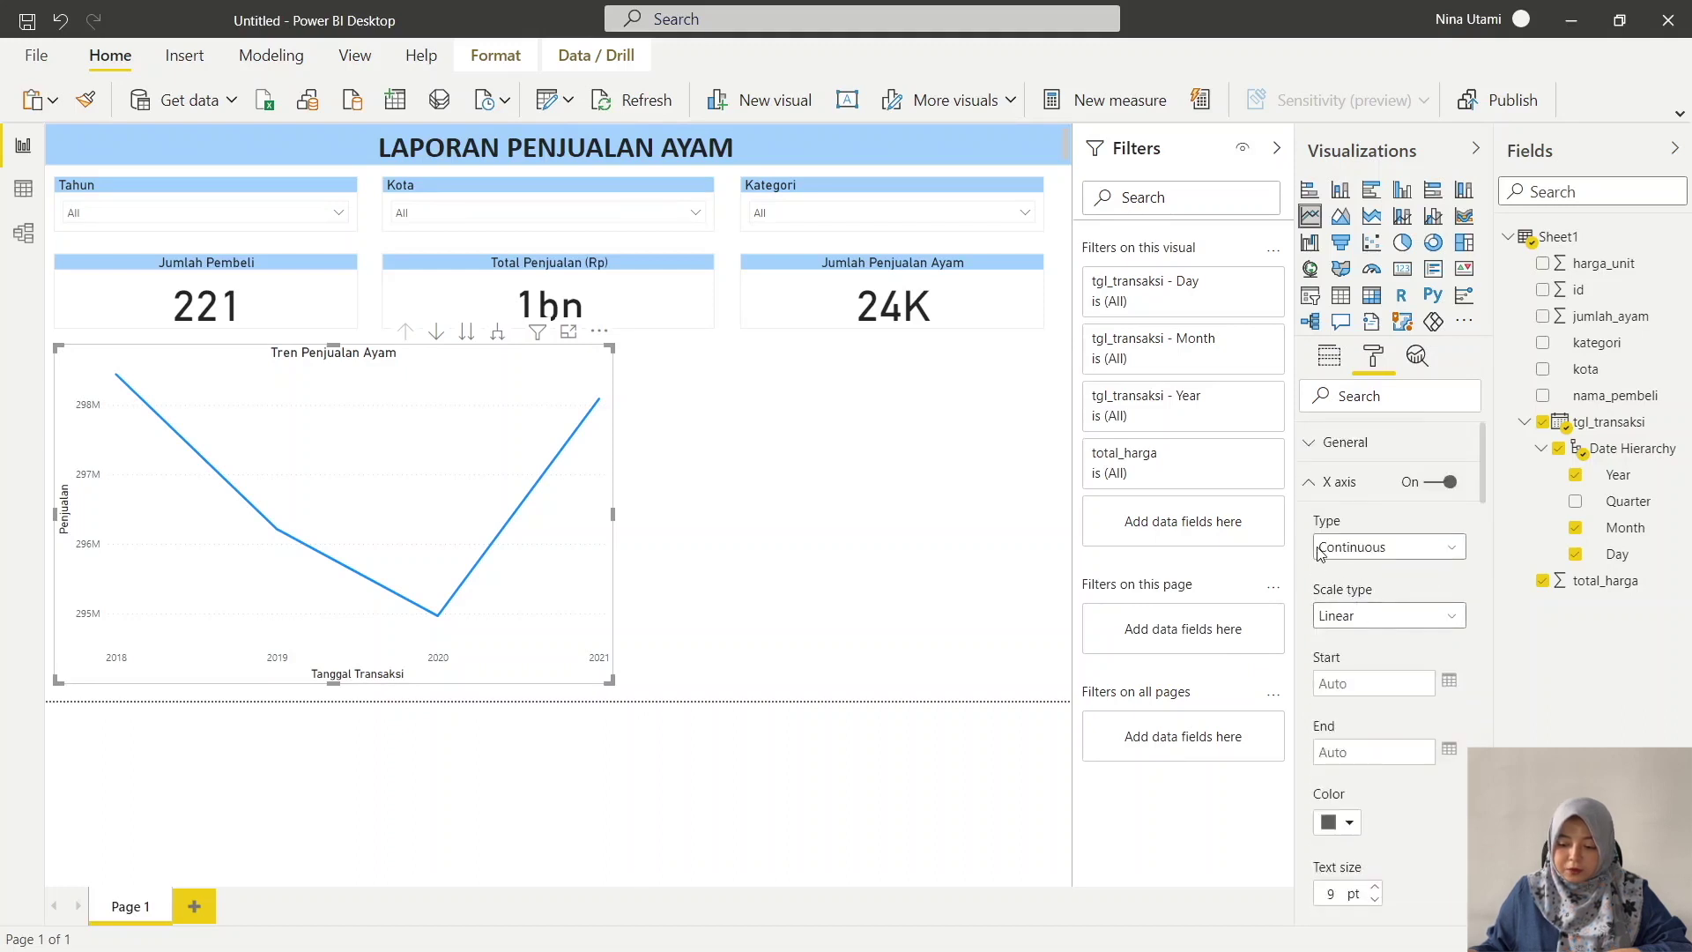
{"action": "left_click", "coordinate": [1312, 482]}
{"action": "left_click", "coordinate": [1346, 522]}
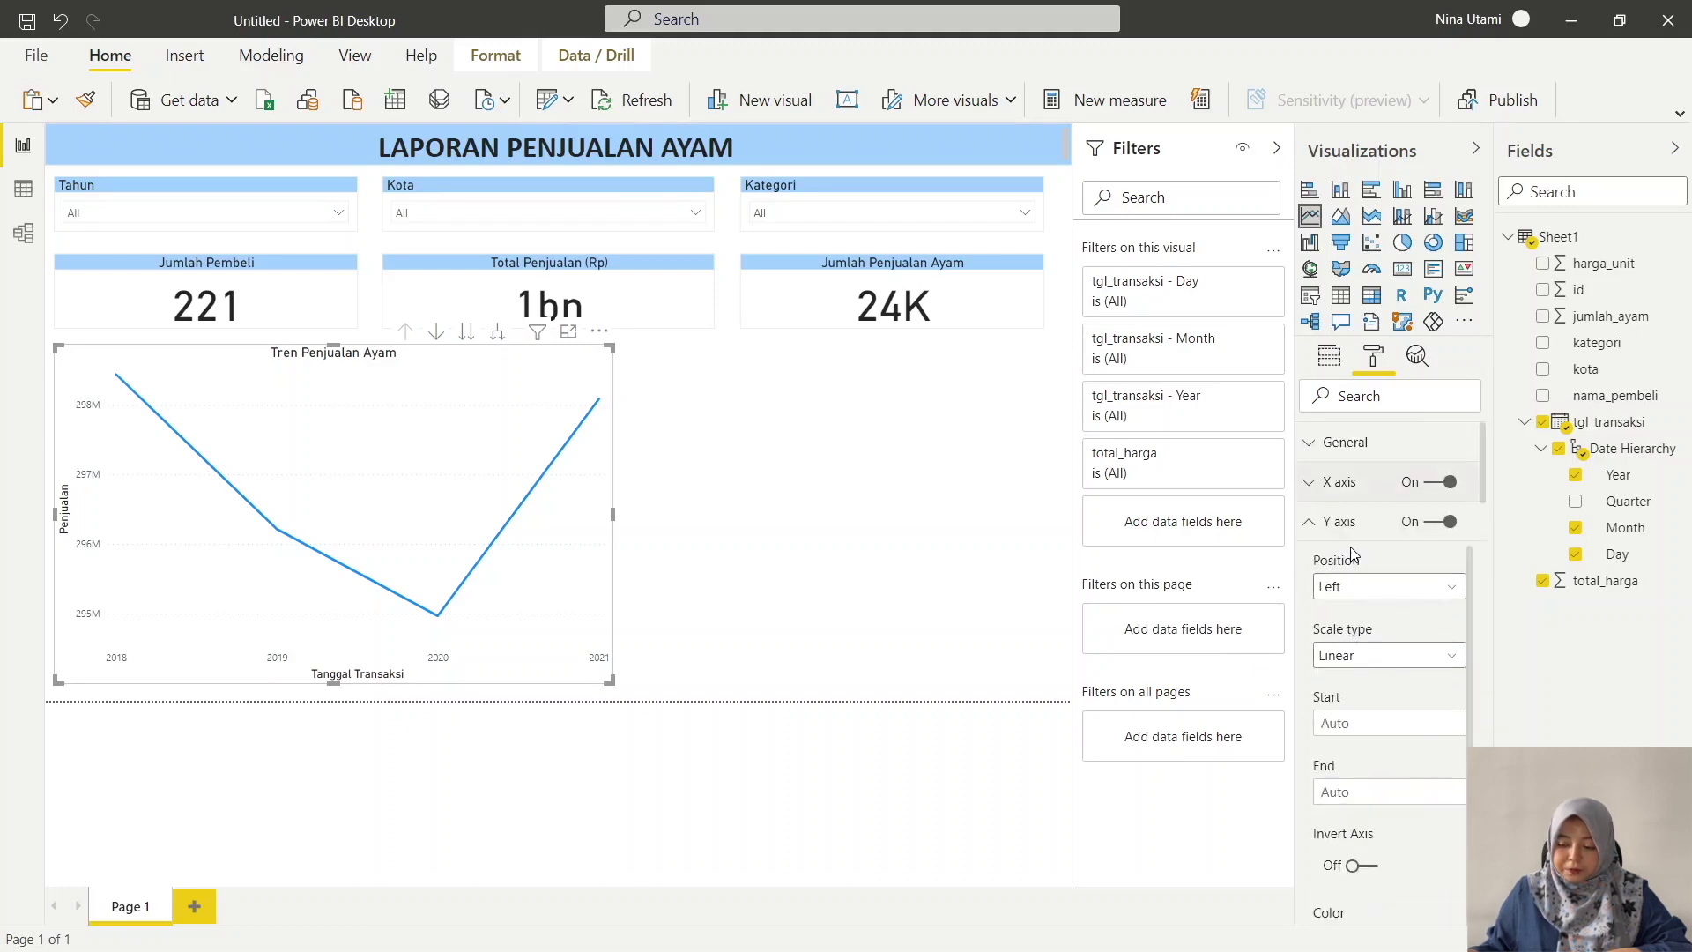
{"action": "left_click", "coordinate": [1305, 521]}
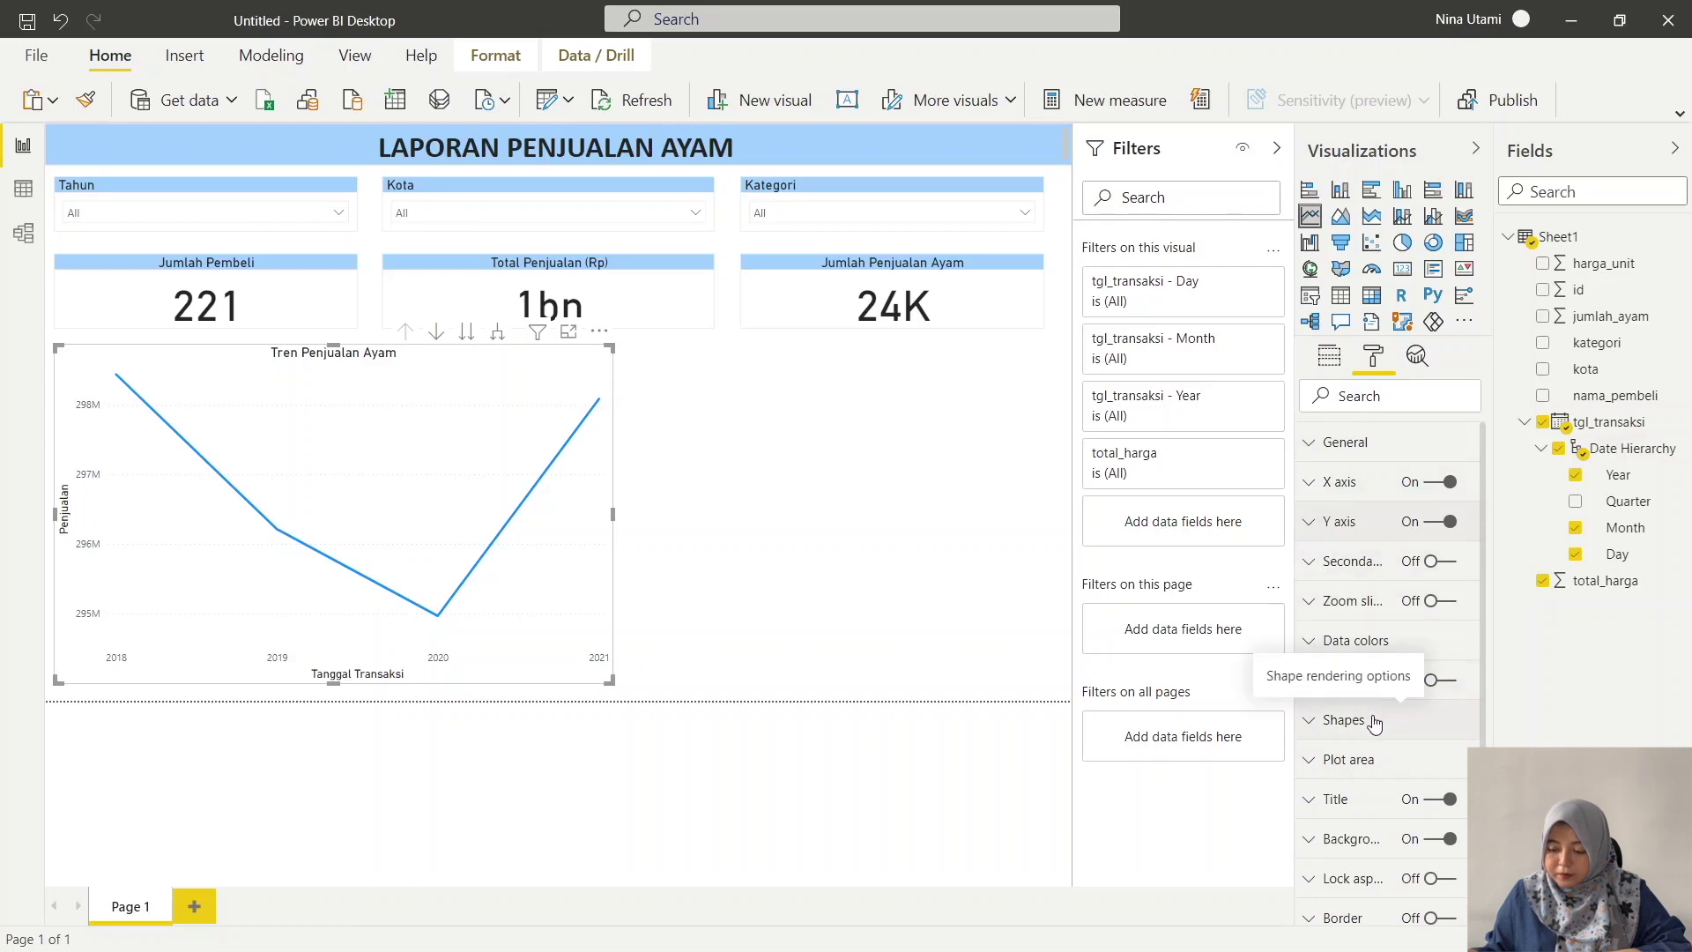
- Review the line chart's formatting options, including its X axis type, scale, title and gridline settings
{"action": "scroll", "coordinate": [1374, 721], "scroll_direction": "down", "scroll_amount": 2}
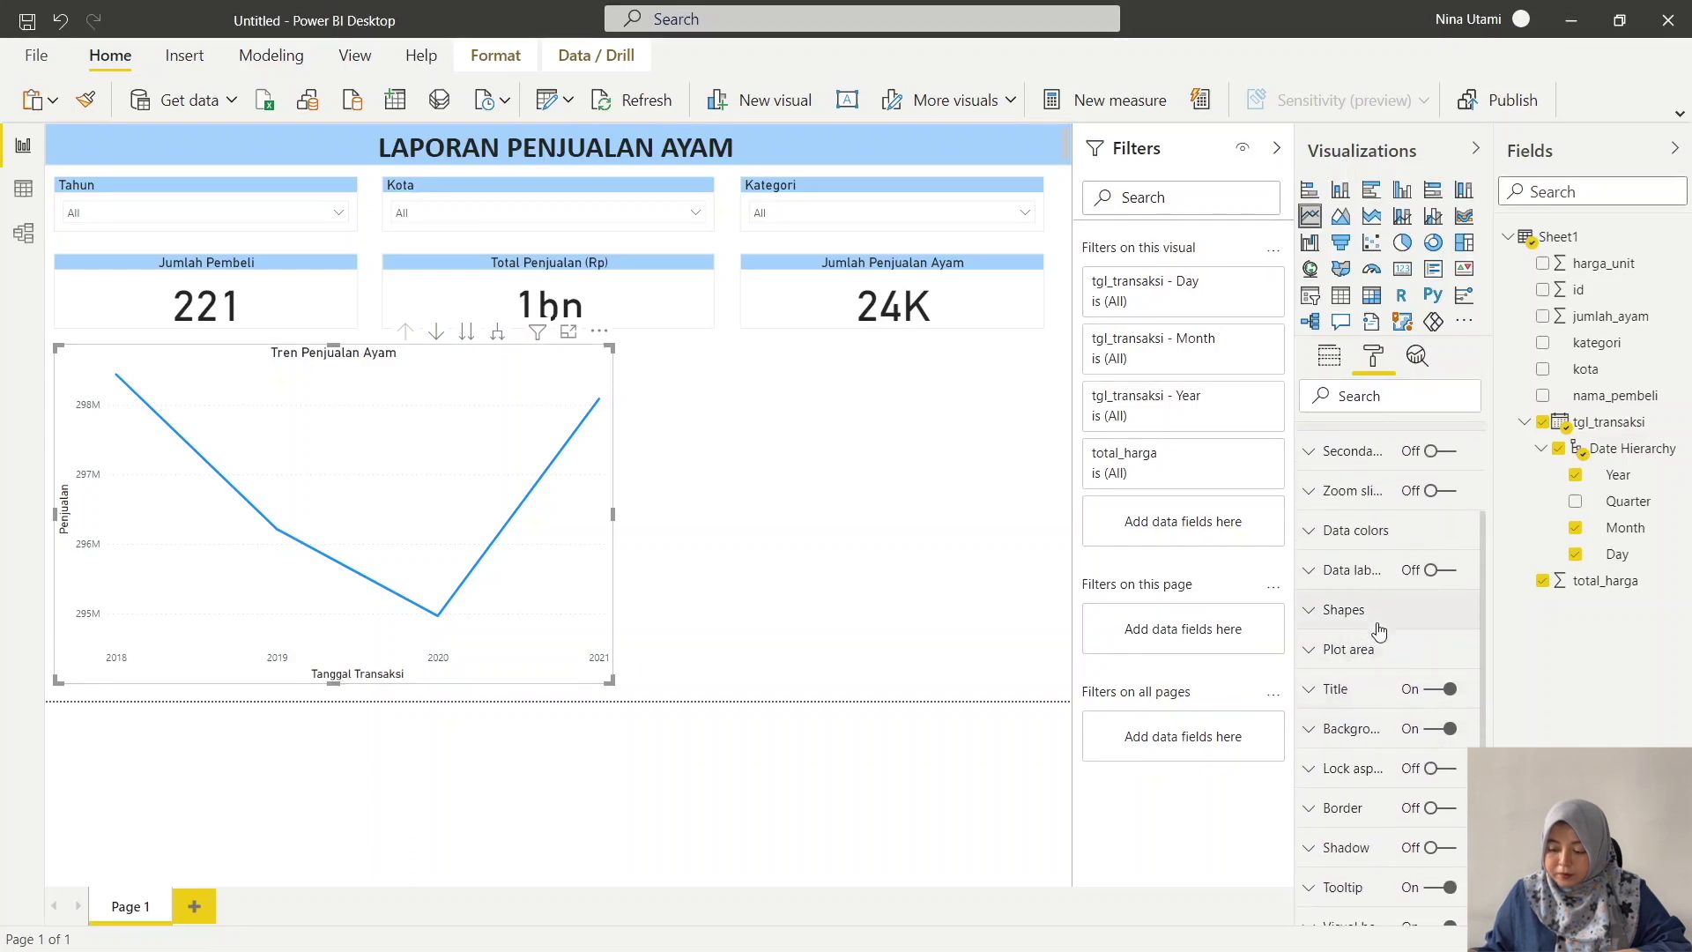
{"action": "scroll", "coordinate": [1373, 655], "scroll_direction": "down", "scroll_amount": 1}
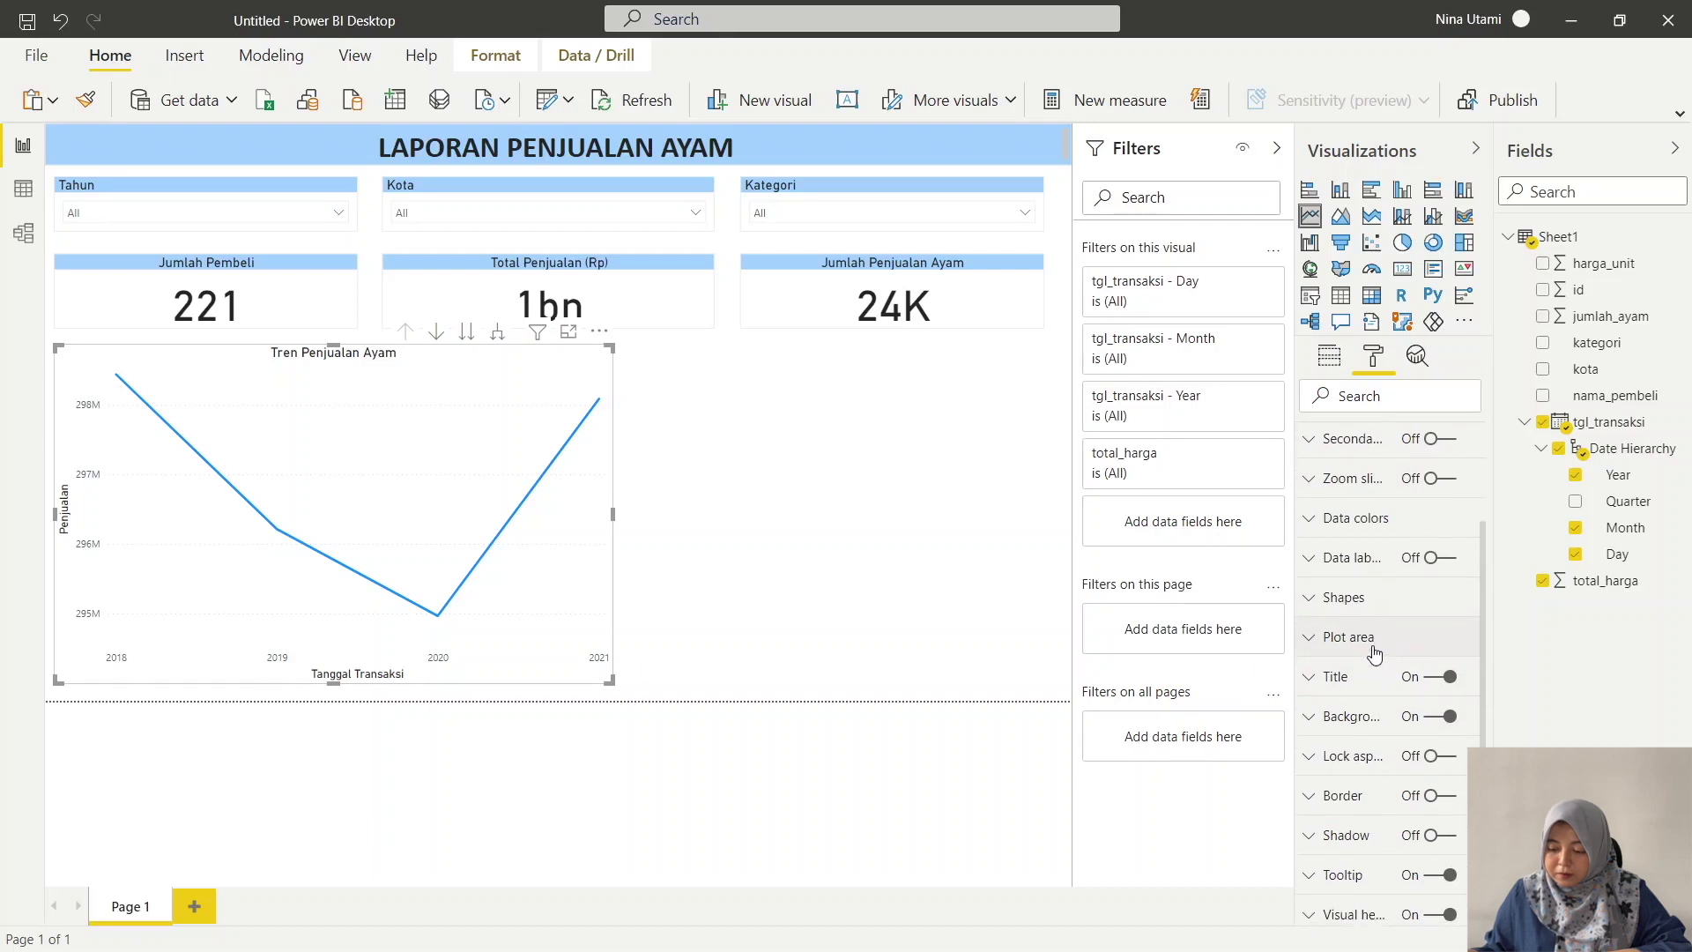
{"action": "scroll", "coordinate": [1374, 655], "scroll_direction": "up", "scroll_amount": 2}
{"action": "scroll", "coordinate": [1374, 654], "scroll_direction": "up", "scroll_amount": 1}
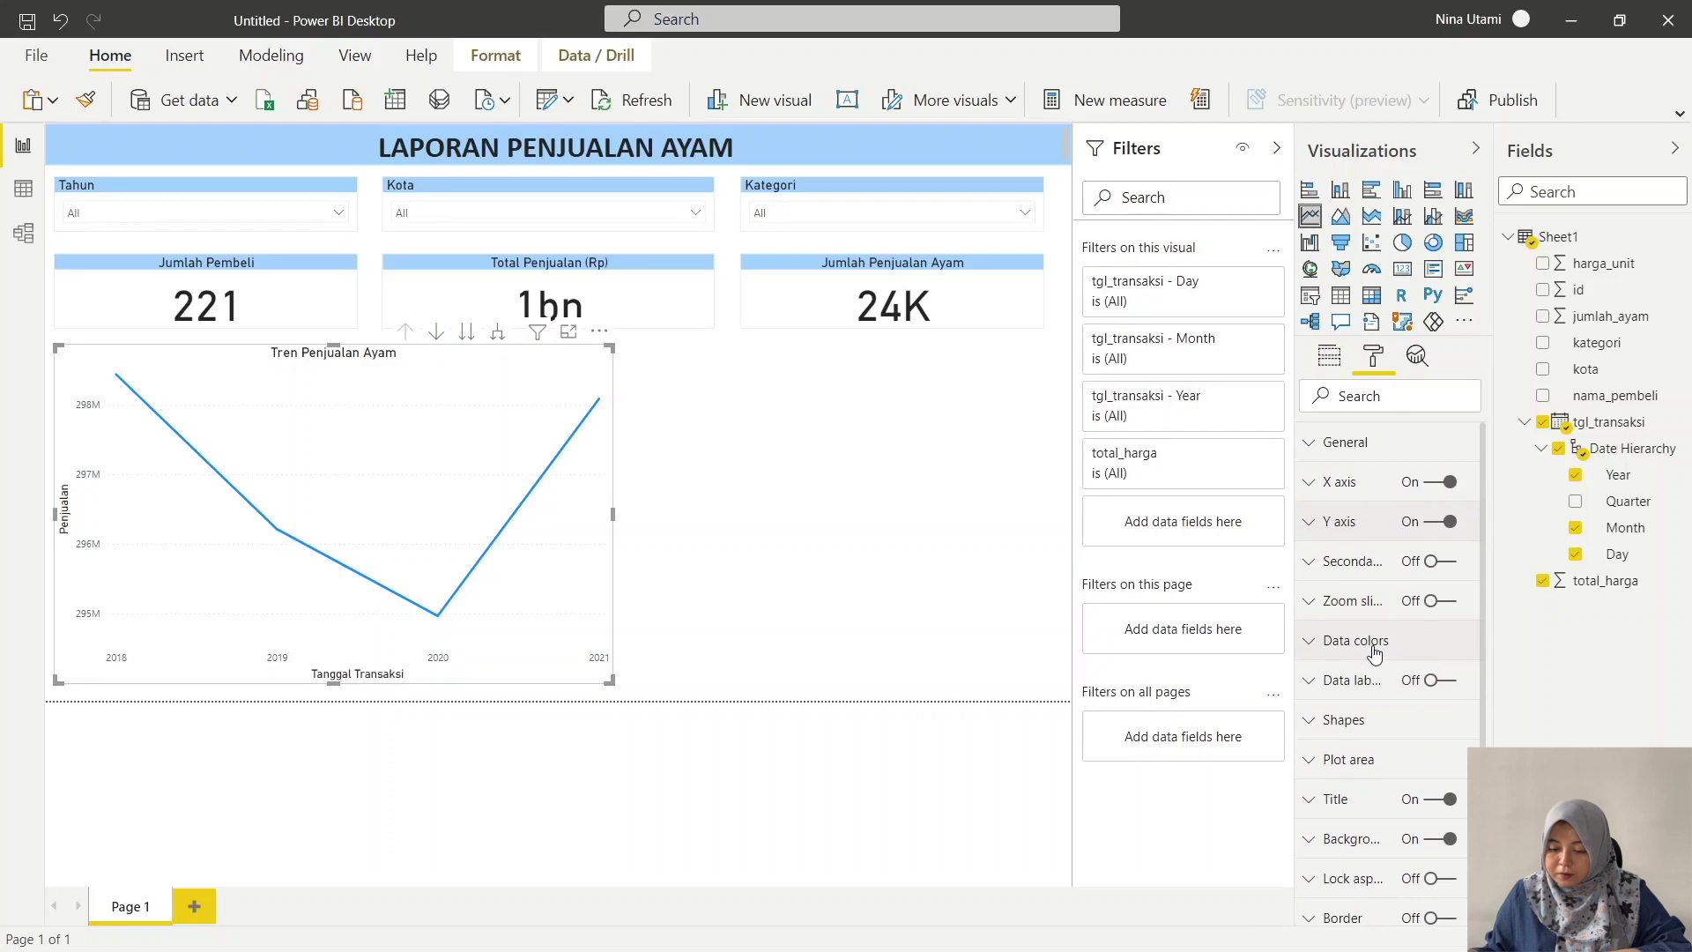
{"action": "left_click", "coordinate": [1316, 486]}
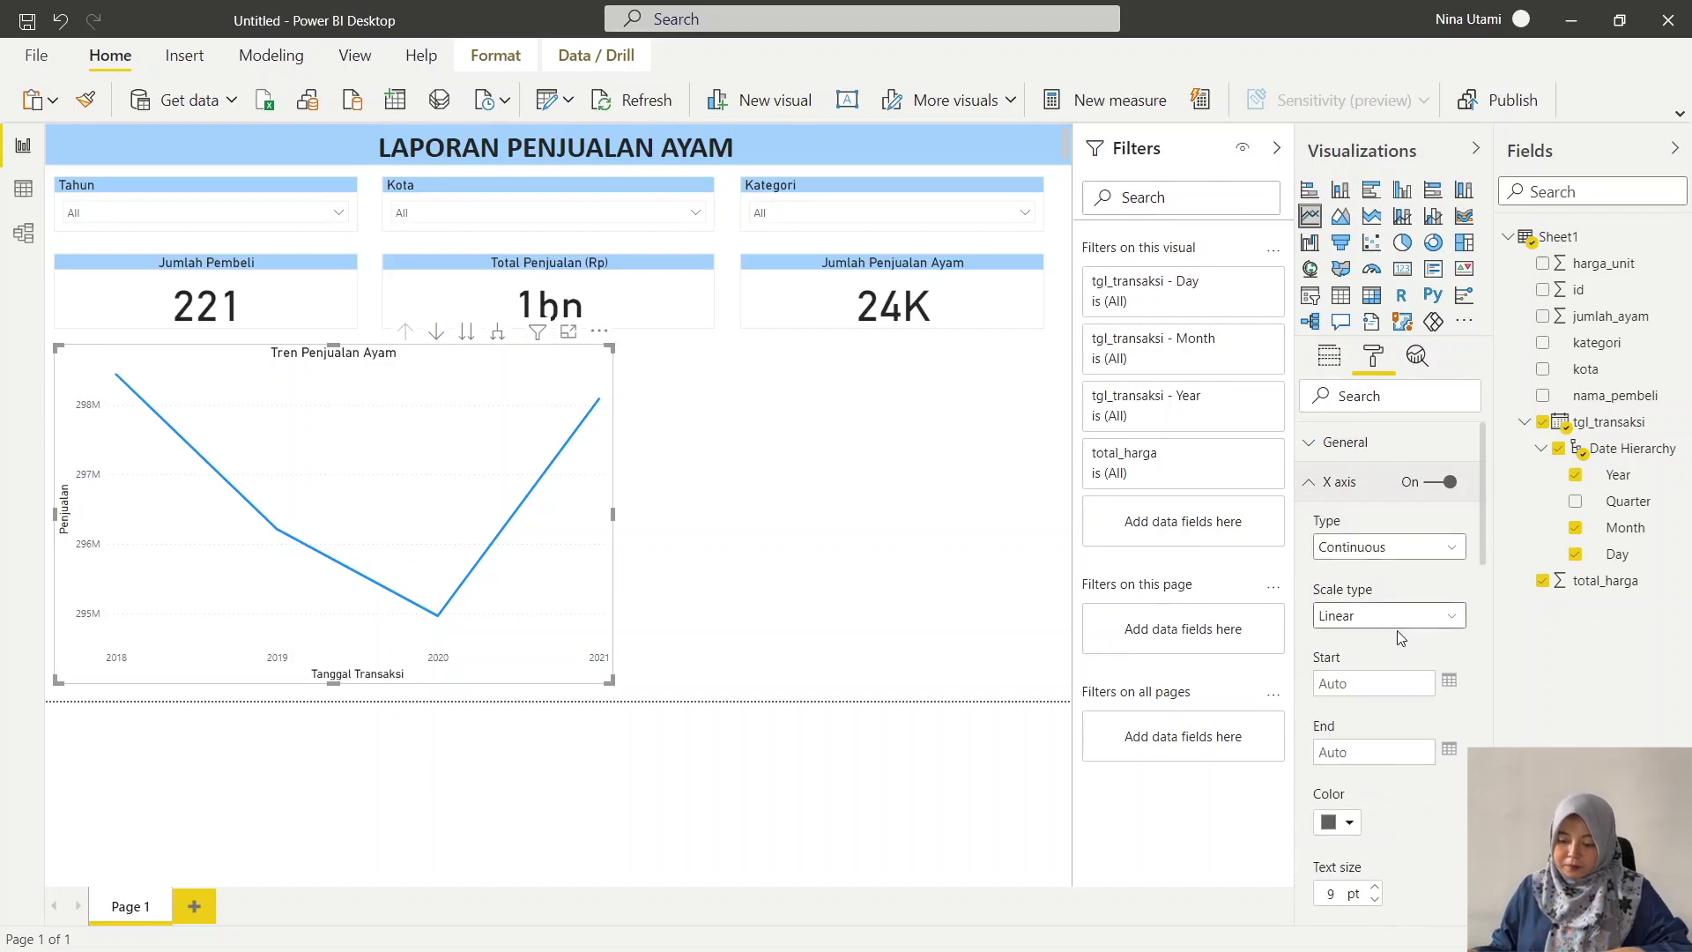
{"action": "scroll", "coordinate": [1401, 637], "scroll_direction": "down", "scroll_amount": 5}
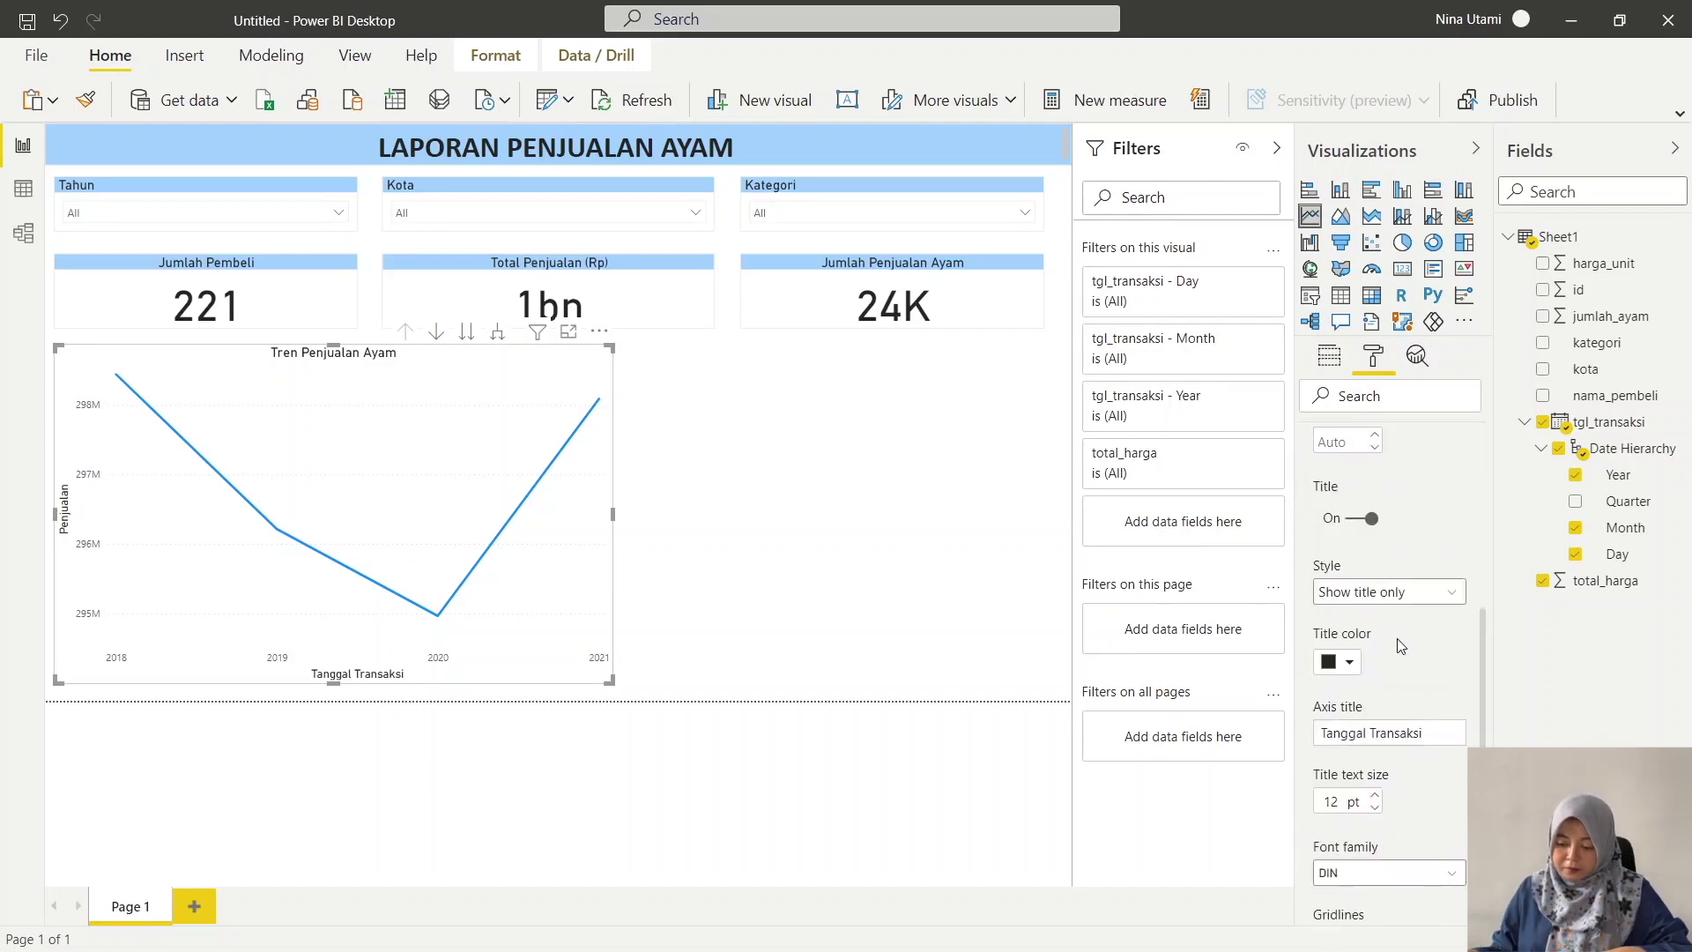
{"action": "scroll", "coordinate": [1397, 645], "scroll_direction": "down", "scroll_amount": 4}
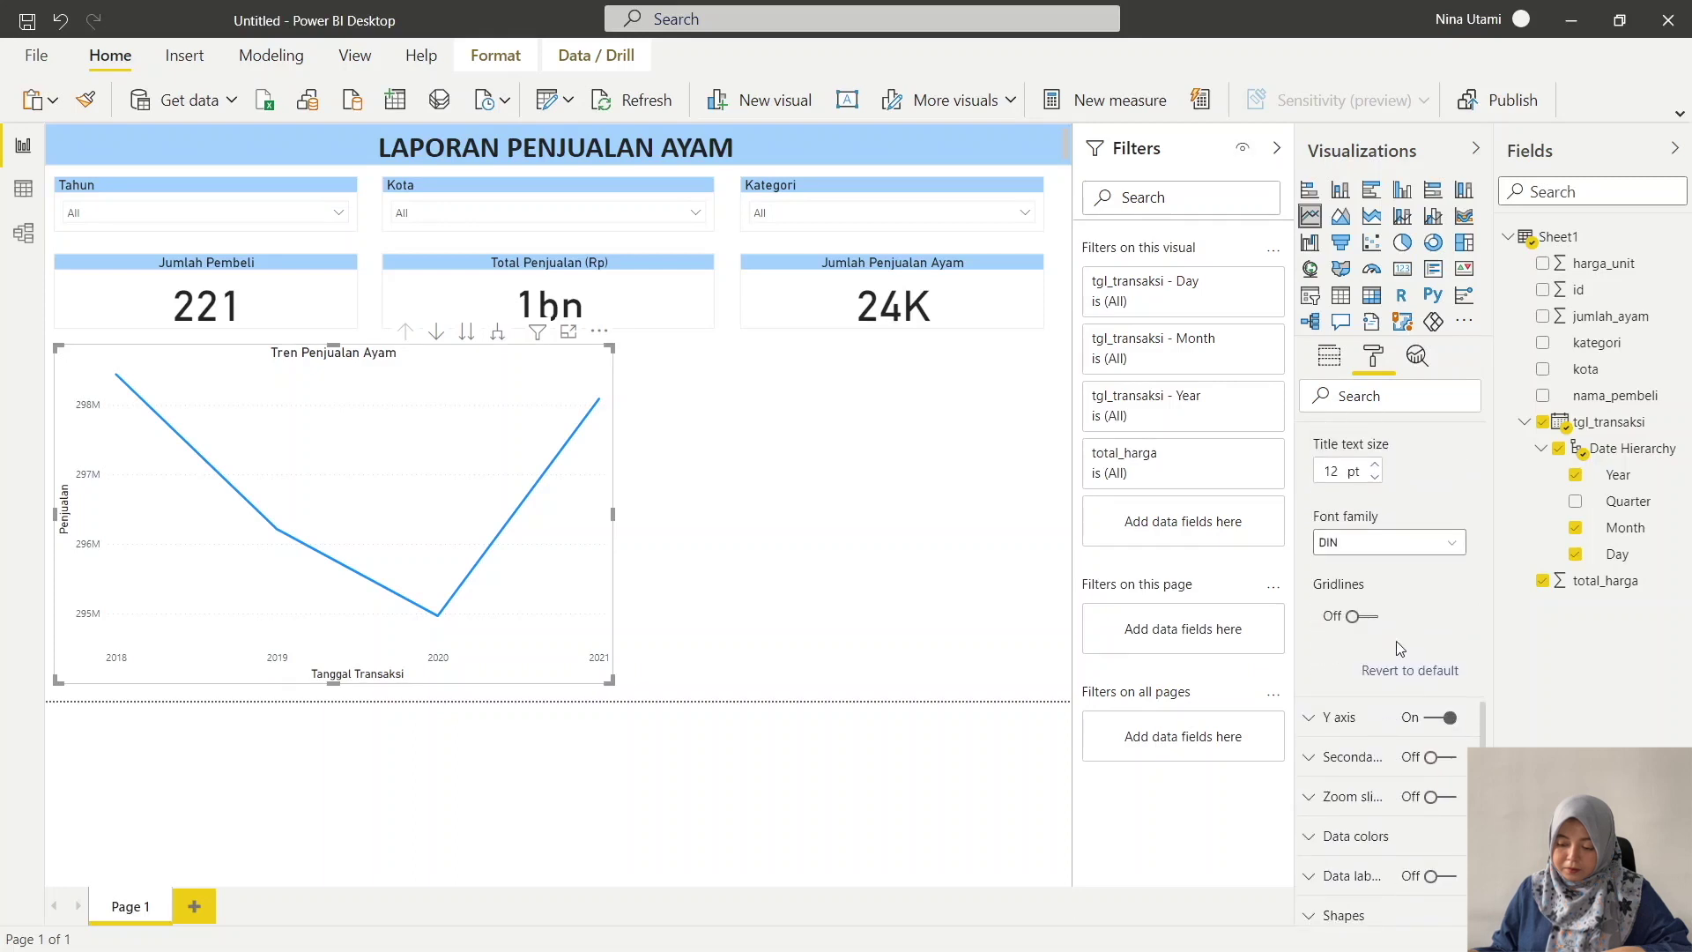
{"action": "scroll", "coordinate": [1398, 647], "scroll_direction": "down", "scroll_amount": 4}
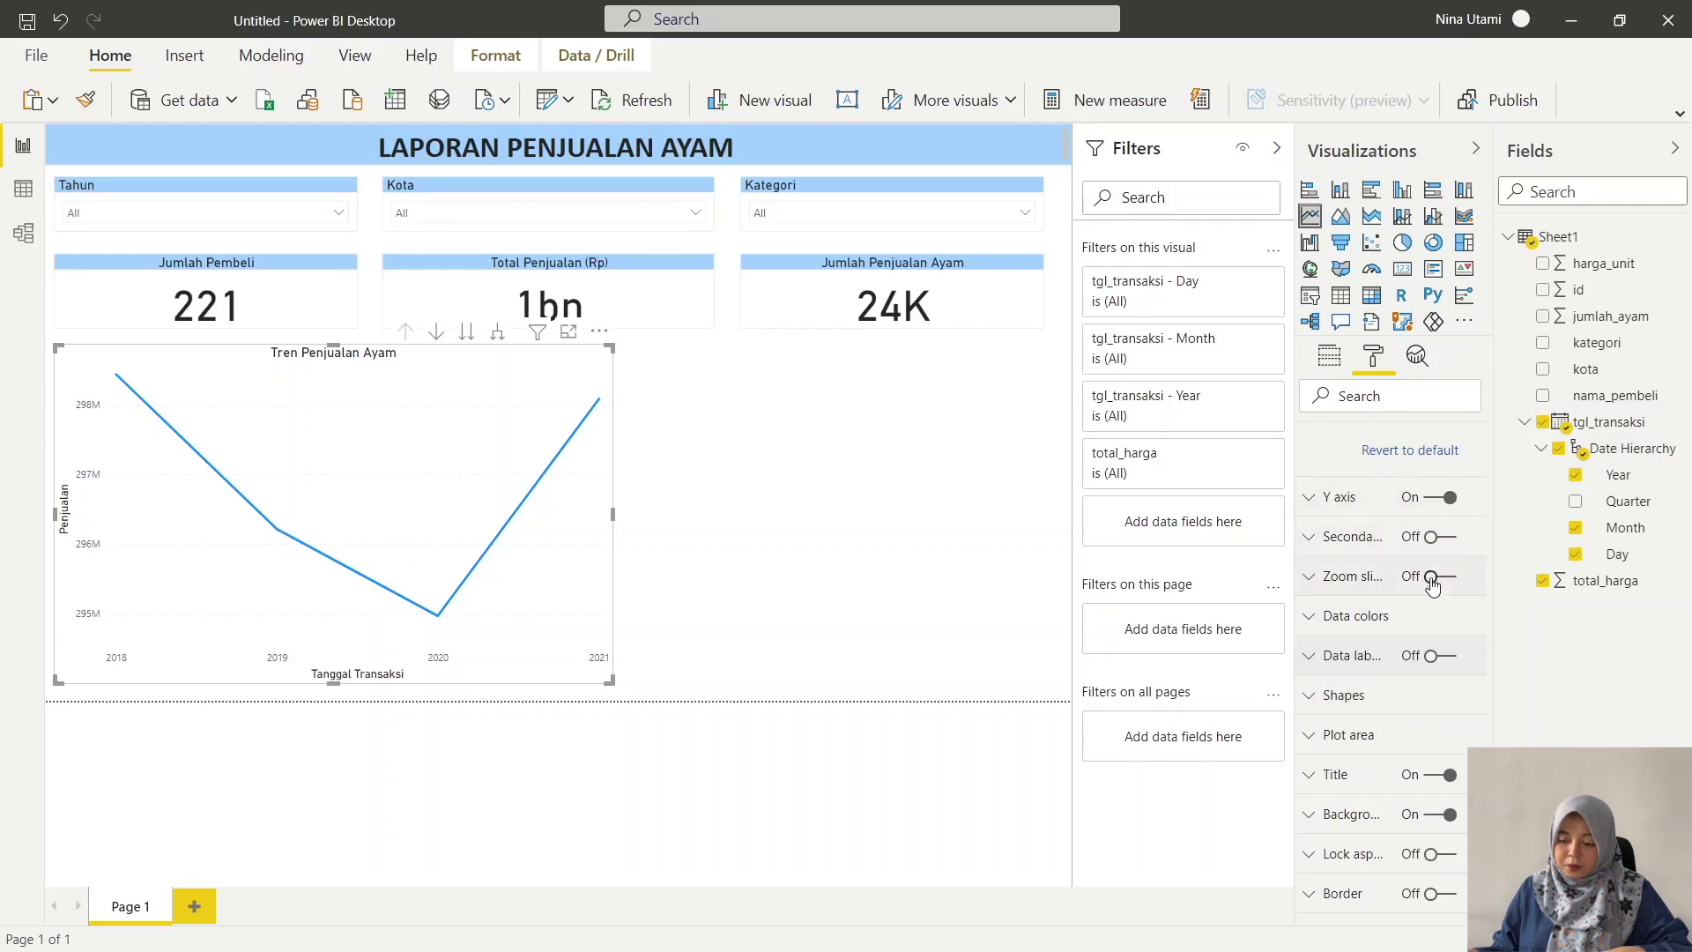
{"action": "scroll", "coordinate": [1383, 716], "scroll_direction": "up", "scroll_amount": 3}
{"action": "scroll", "coordinate": [1357, 696], "scroll_direction": "down", "scroll_amount": 4}
{"action": "scroll", "coordinate": [1370, 648], "scroll_direction": "up", "scroll_amount": 2}
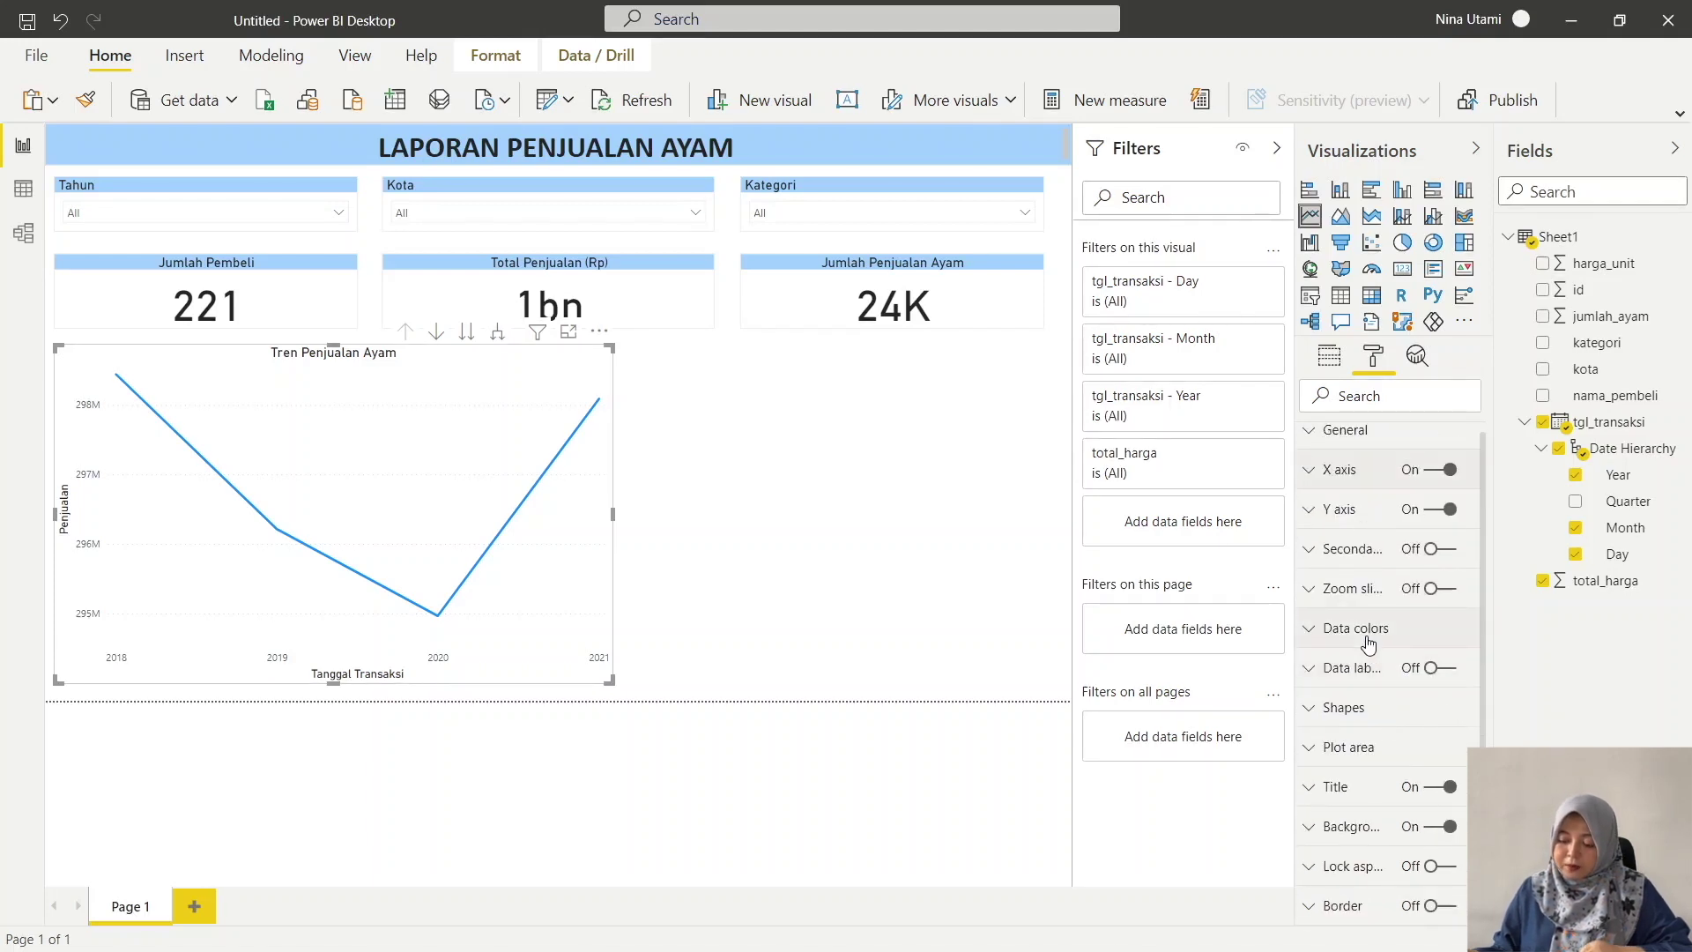
- Set the line chart's total_harga data colour to light orange and deselect the chart
{"action": "left_click", "coordinate": [1368, 642]}
{"action": "left_click", "coordinate": [1337, 695]}
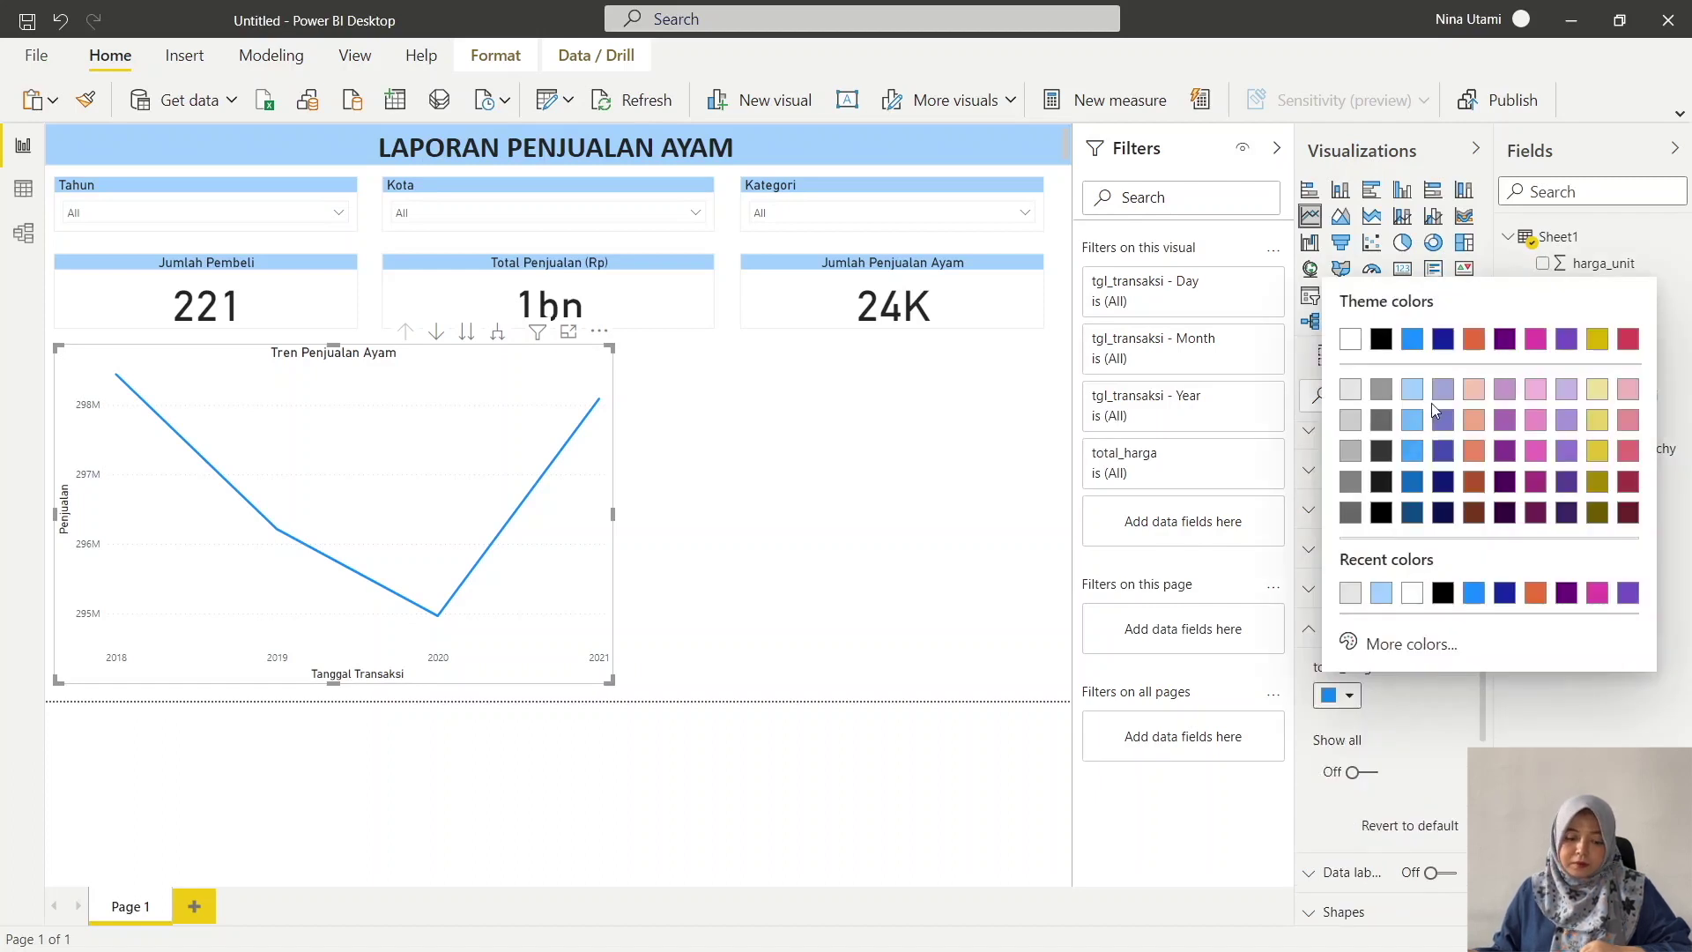
{"action": "left_click", "coordinate": [1473, 420]}
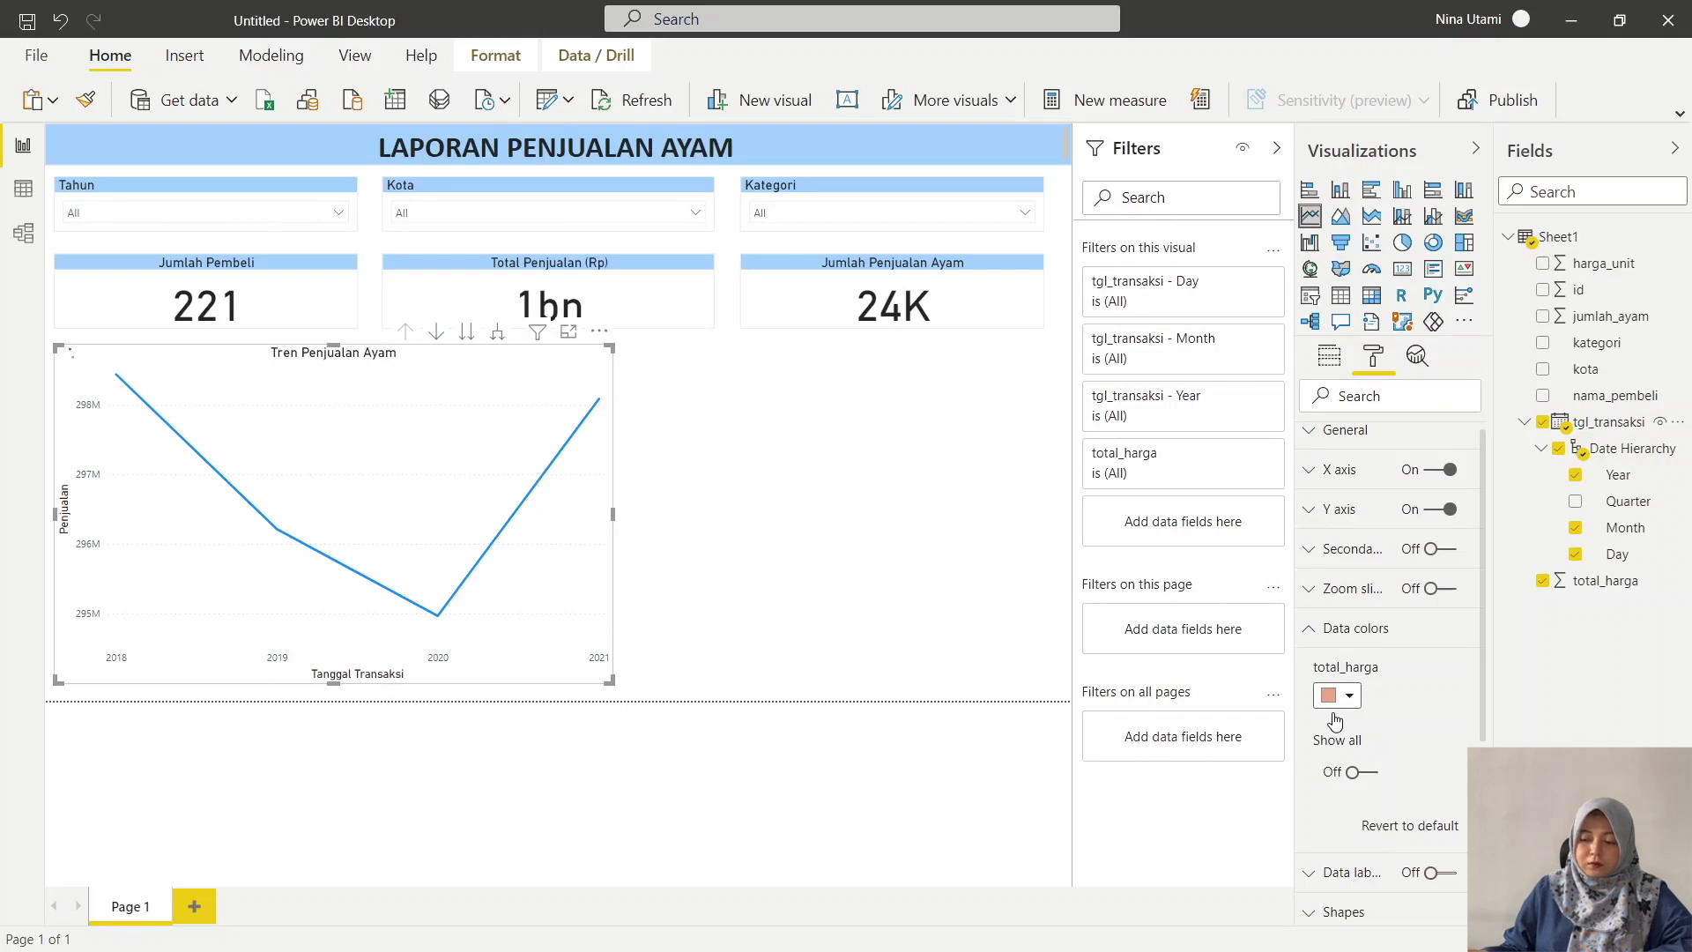
{"action": "left_click", "coordinate": [1003, 616]}
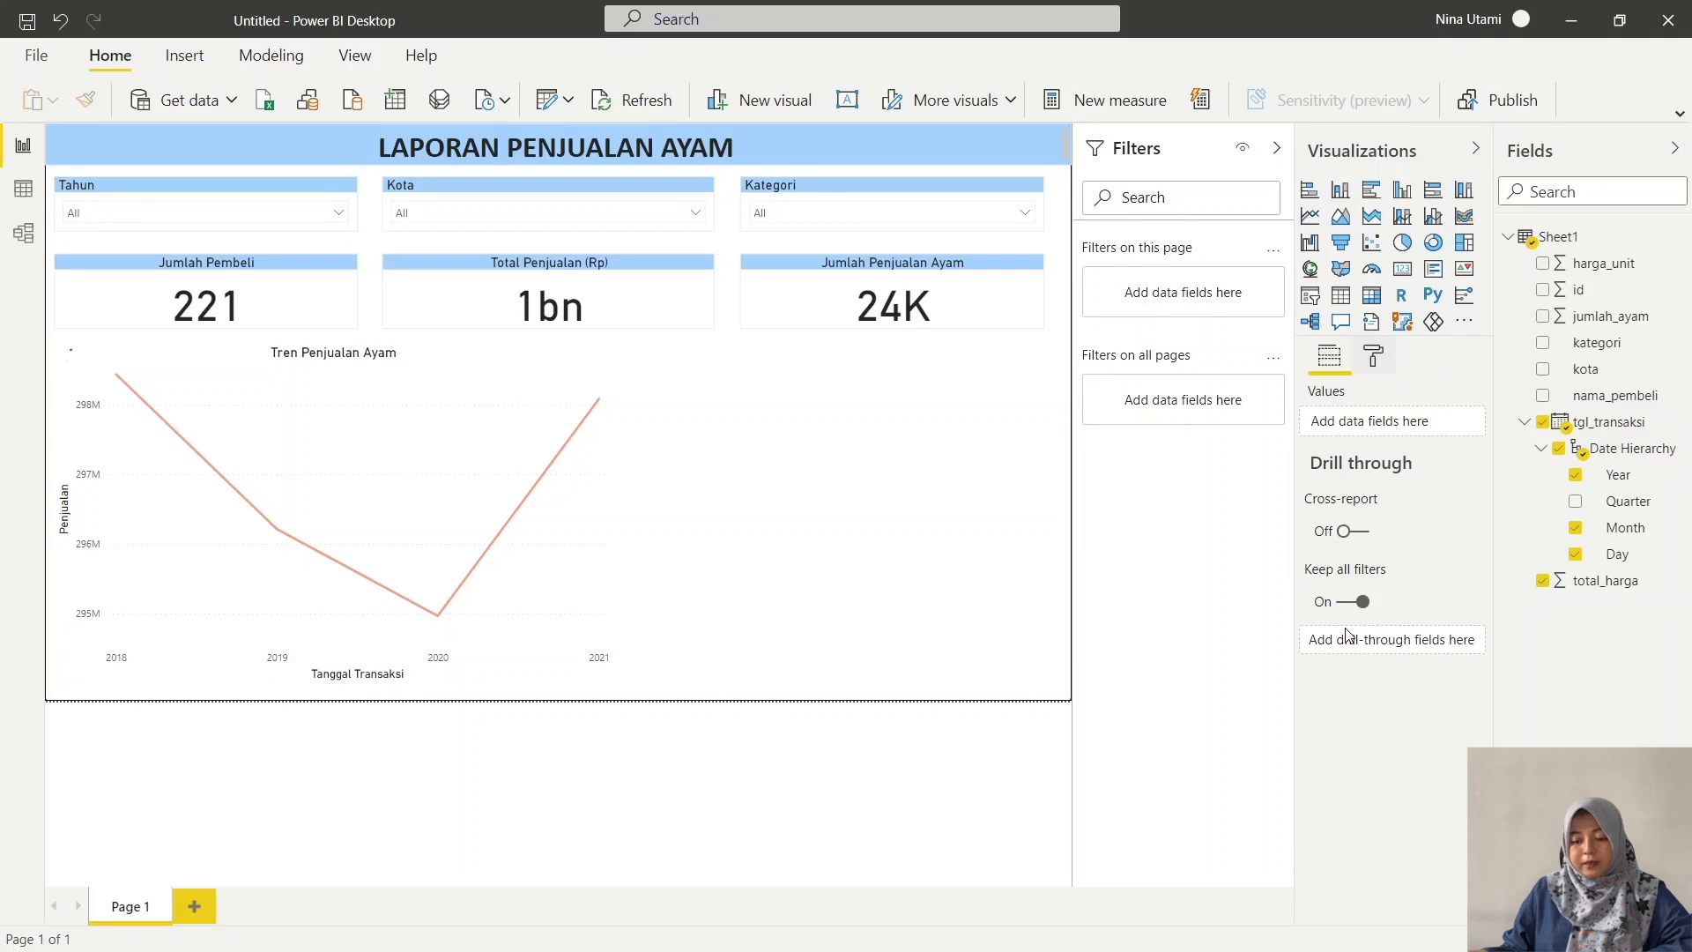
- Turn on a border around the line chart and set its colour to light grey
{"action": "left_click", "coordinate": [474, 471]}
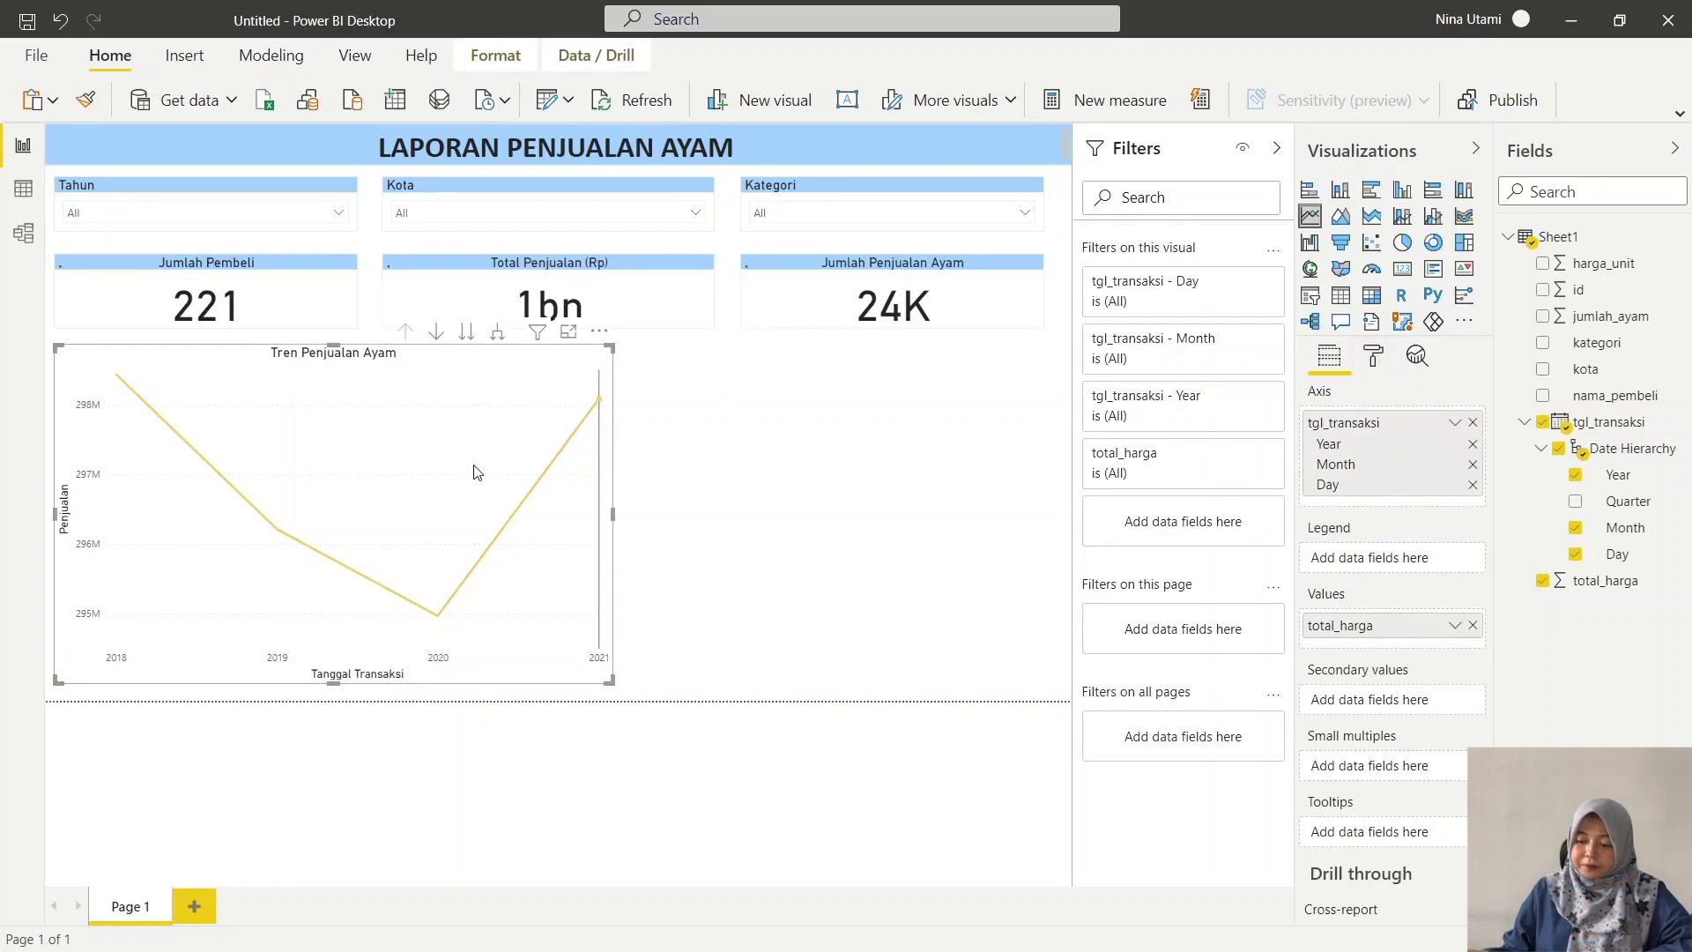
{"action": "left_click", "coordinate": [1373, 356]}
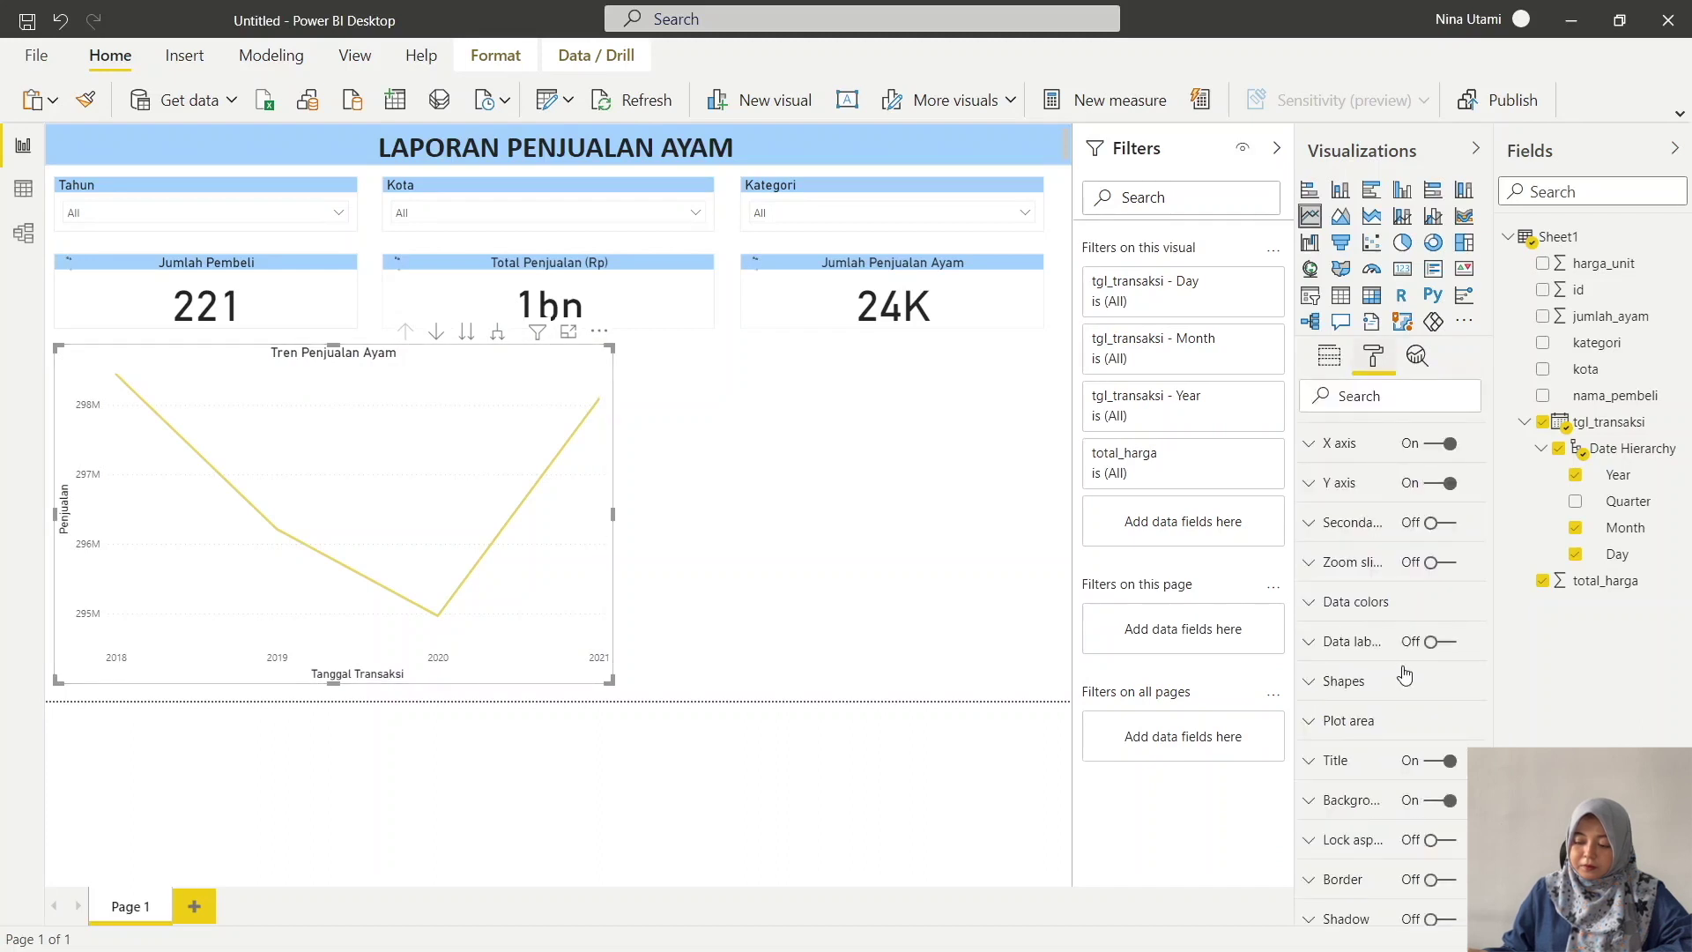
{"action": "scroll", "coordinate": [1404, 675], "scroll_direction": "up", "scroll_amount": 1}
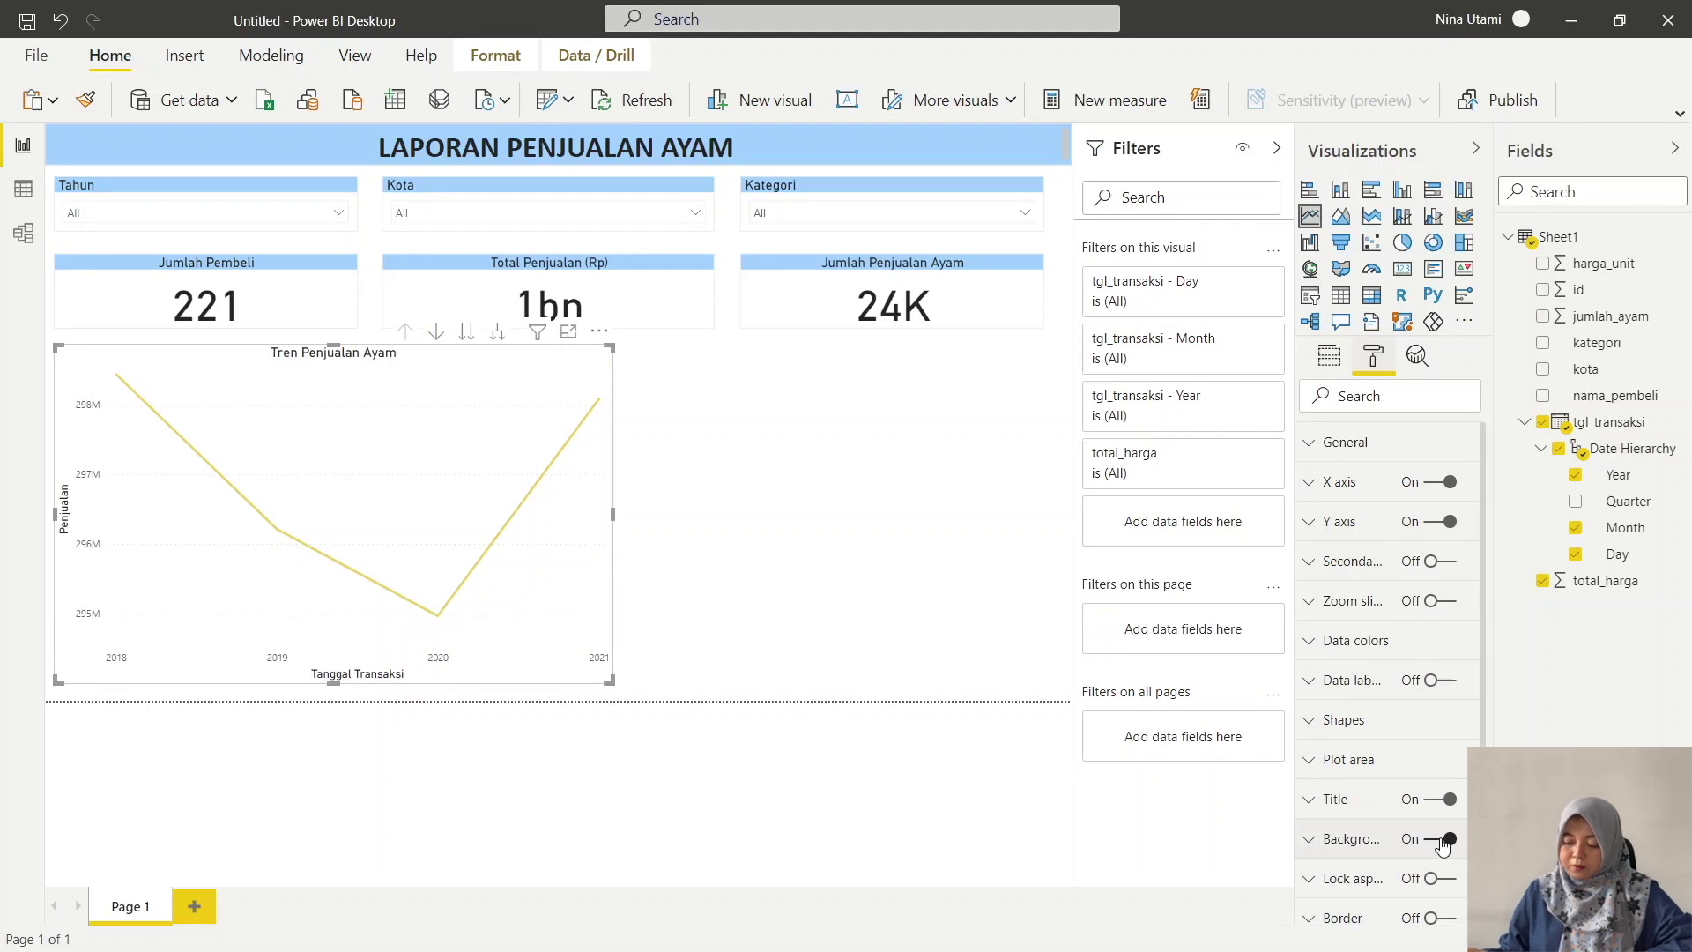
{"action": "scroll", "coordinate": [1441, 846], "scroll_direction": "down", "scroll_amount": 3}
{"action": "left_click", "coordinate": [1441, 794]}
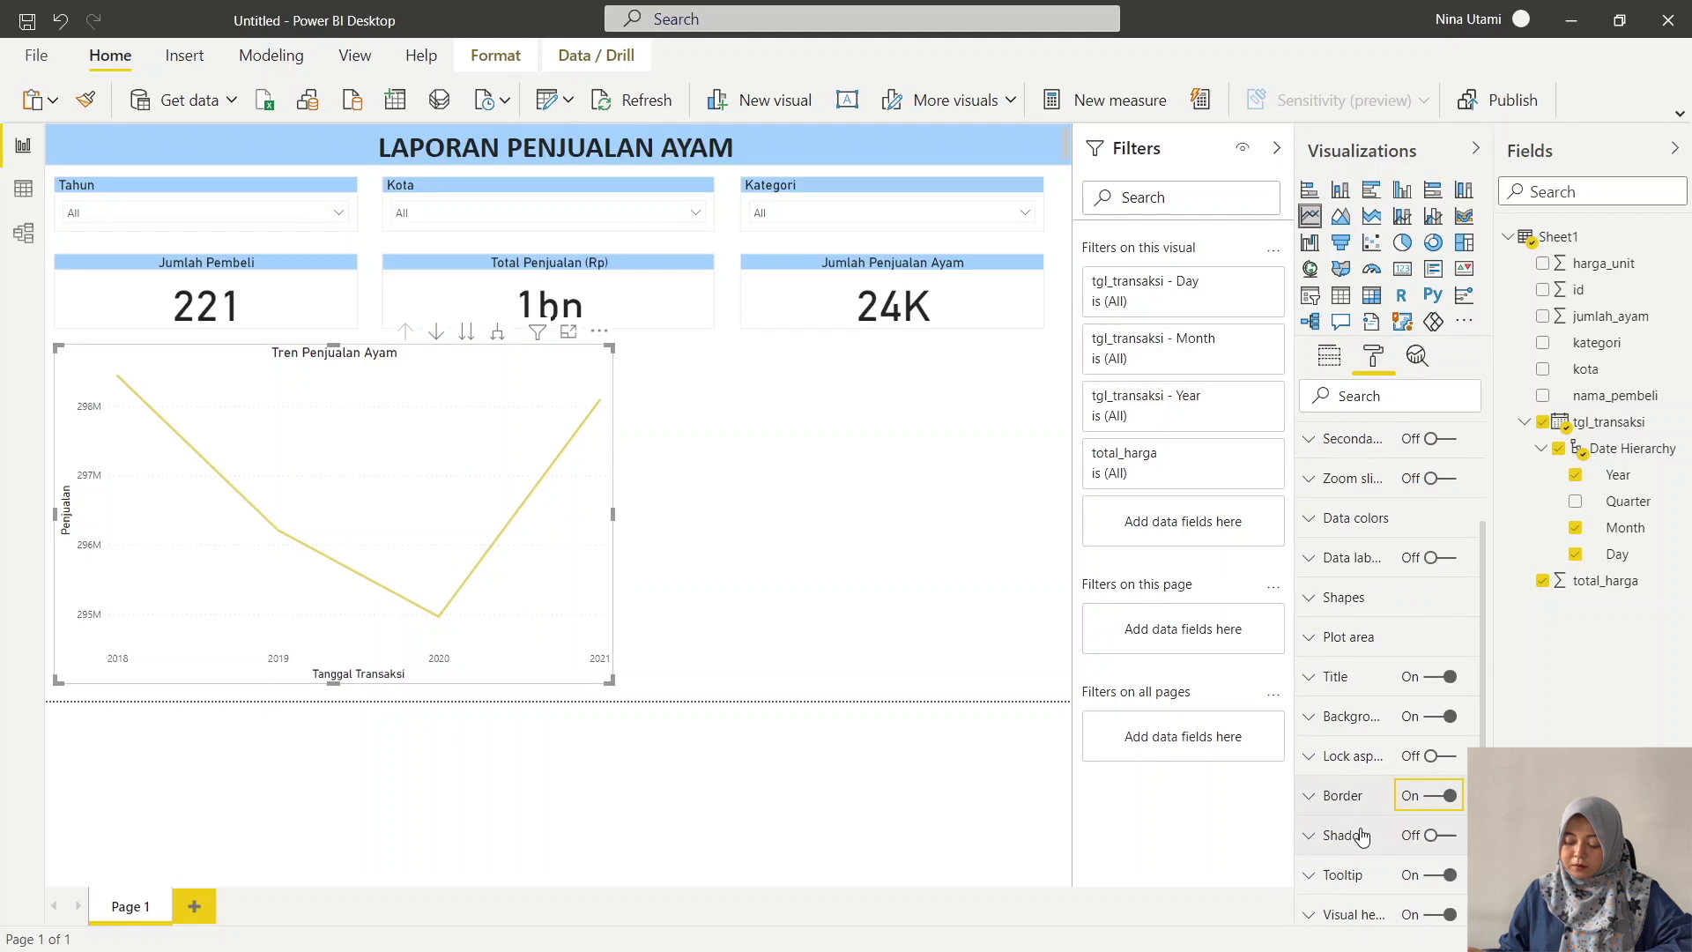
{"action": "left_click", "coordinate": [1343, 795]}
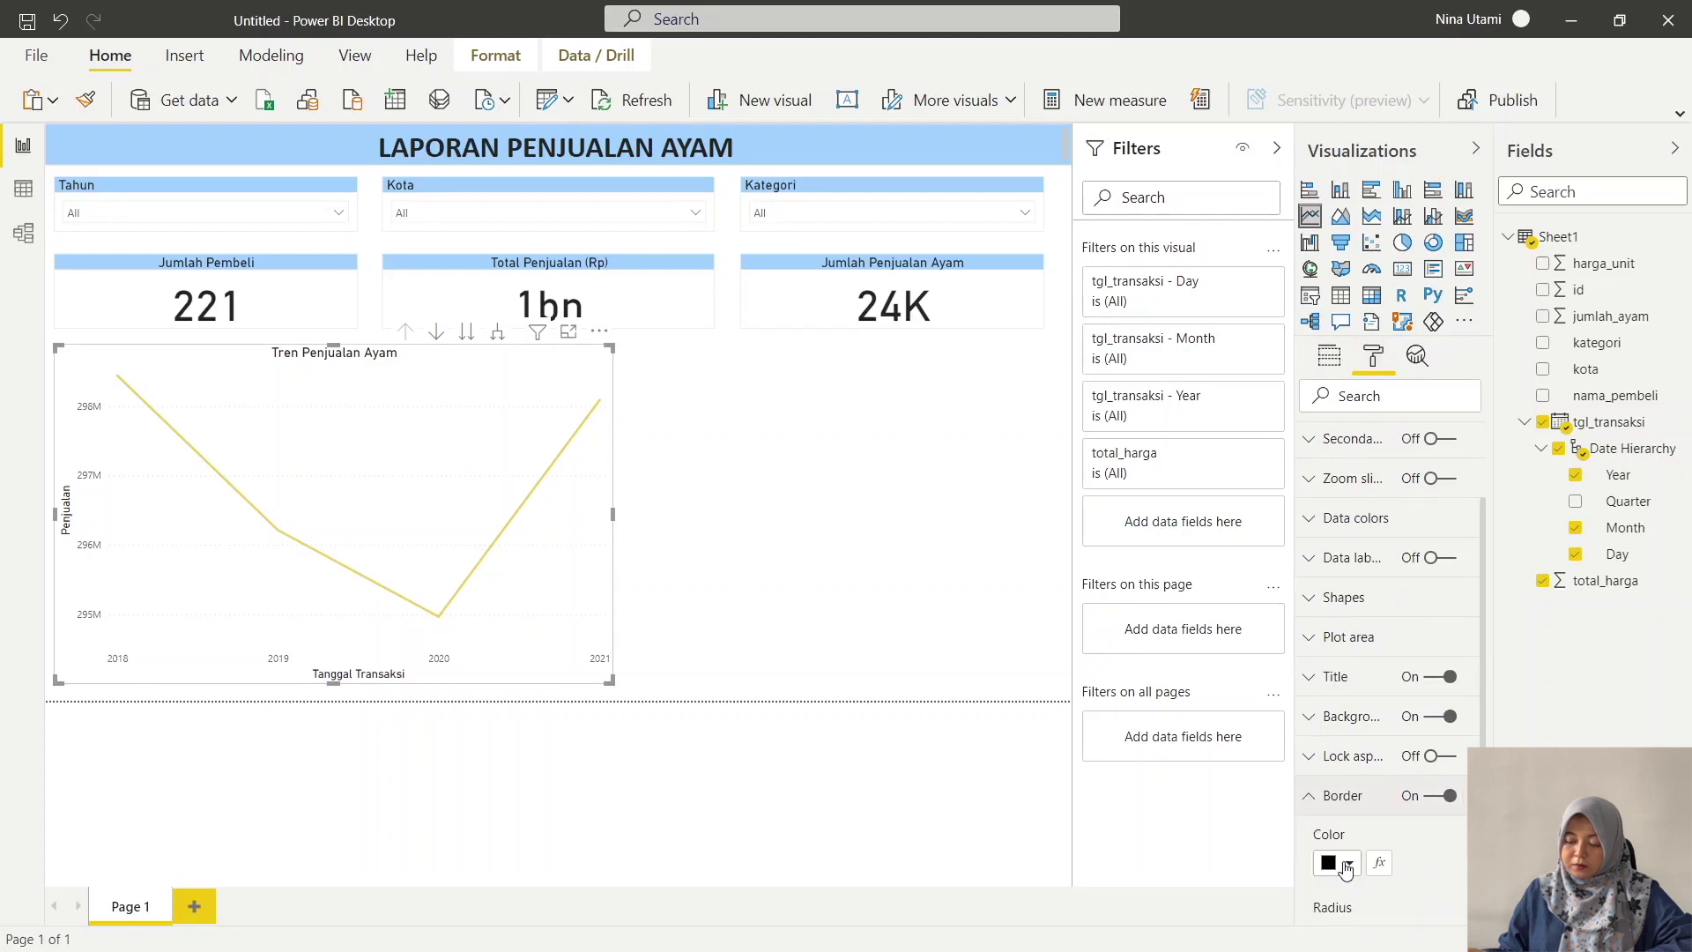
{"action": "left_click", "coordinate": [1346, 866]}
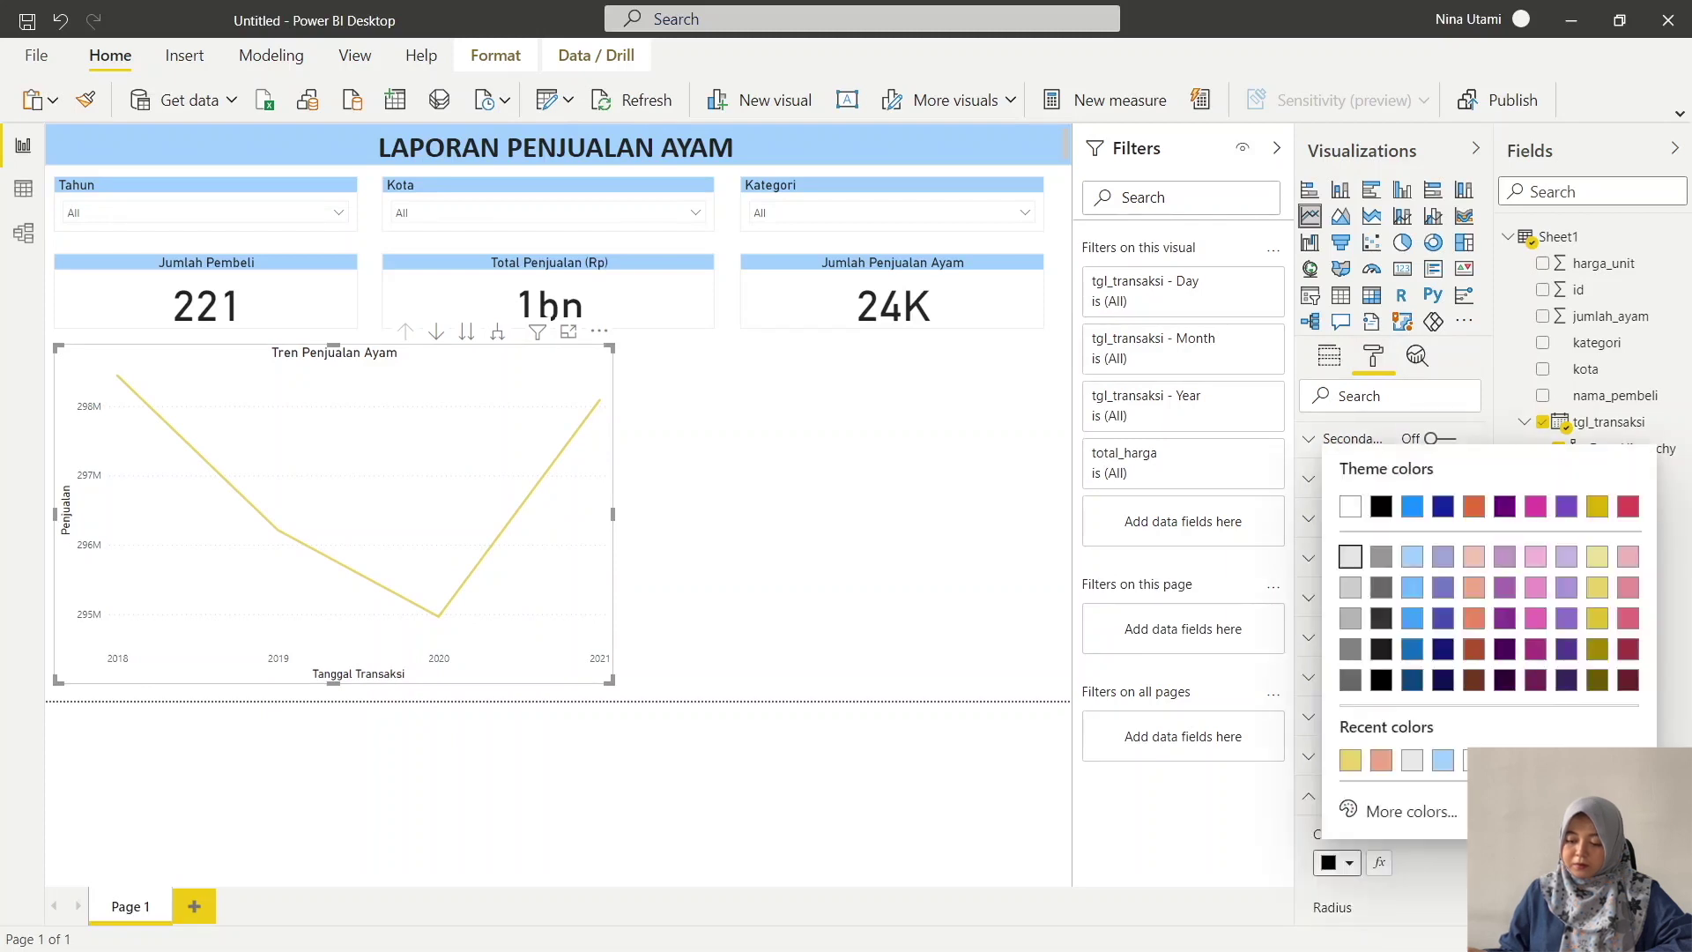
{"action": "left_click", "coordinate": [1350, 556]}
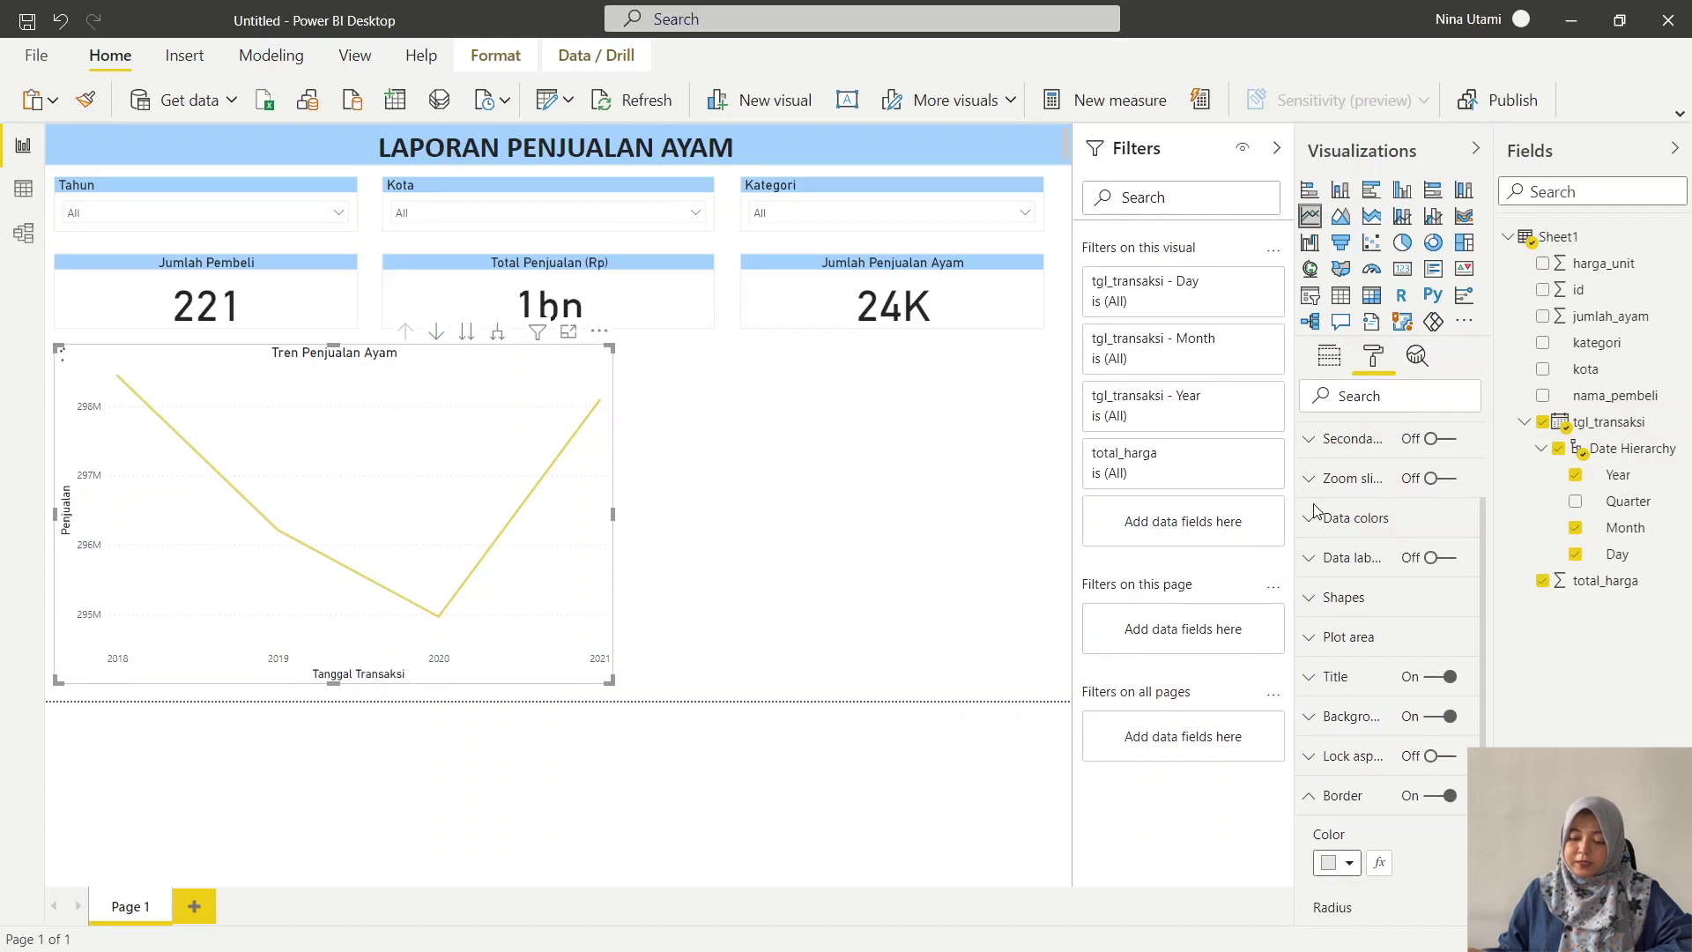
{"action": "left_click", "coordinate": [1322, 795]}
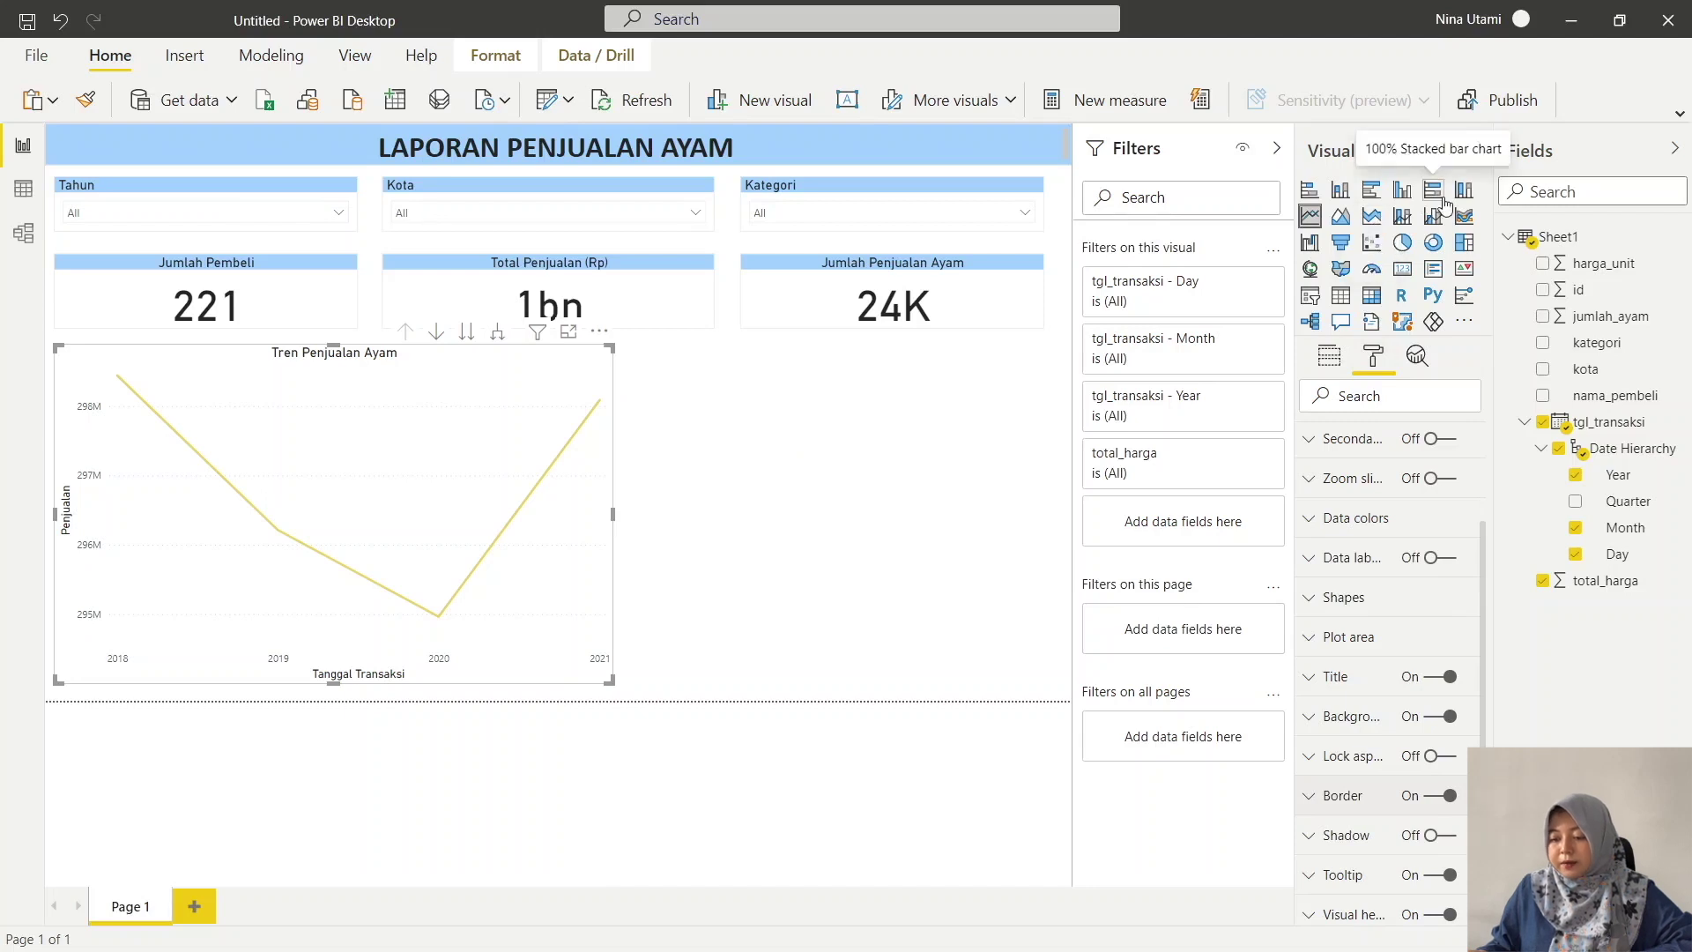
- Add a stacked bar chart beside the line chart, with kategori on its axis and jumlah_ayam as its values
{"action": "left_click", "coordinate": [1309, 190]}
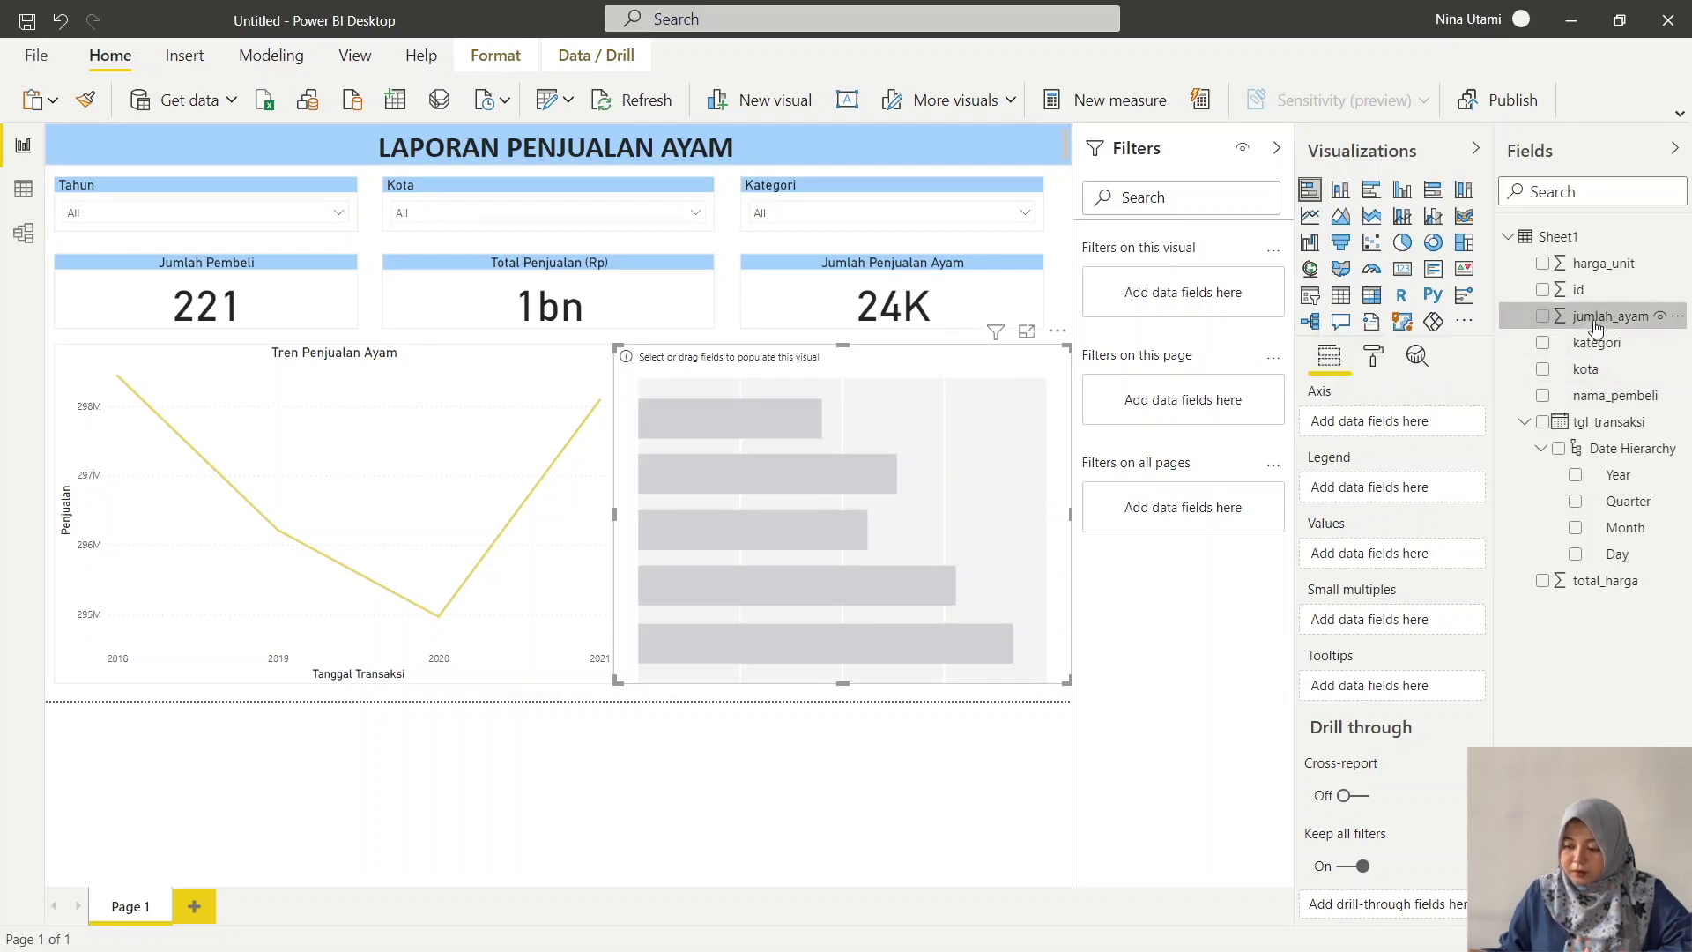
{"action": "left_click_drag", "start_coordinate": [1591, 319], "coordinate": [1401, 561]}
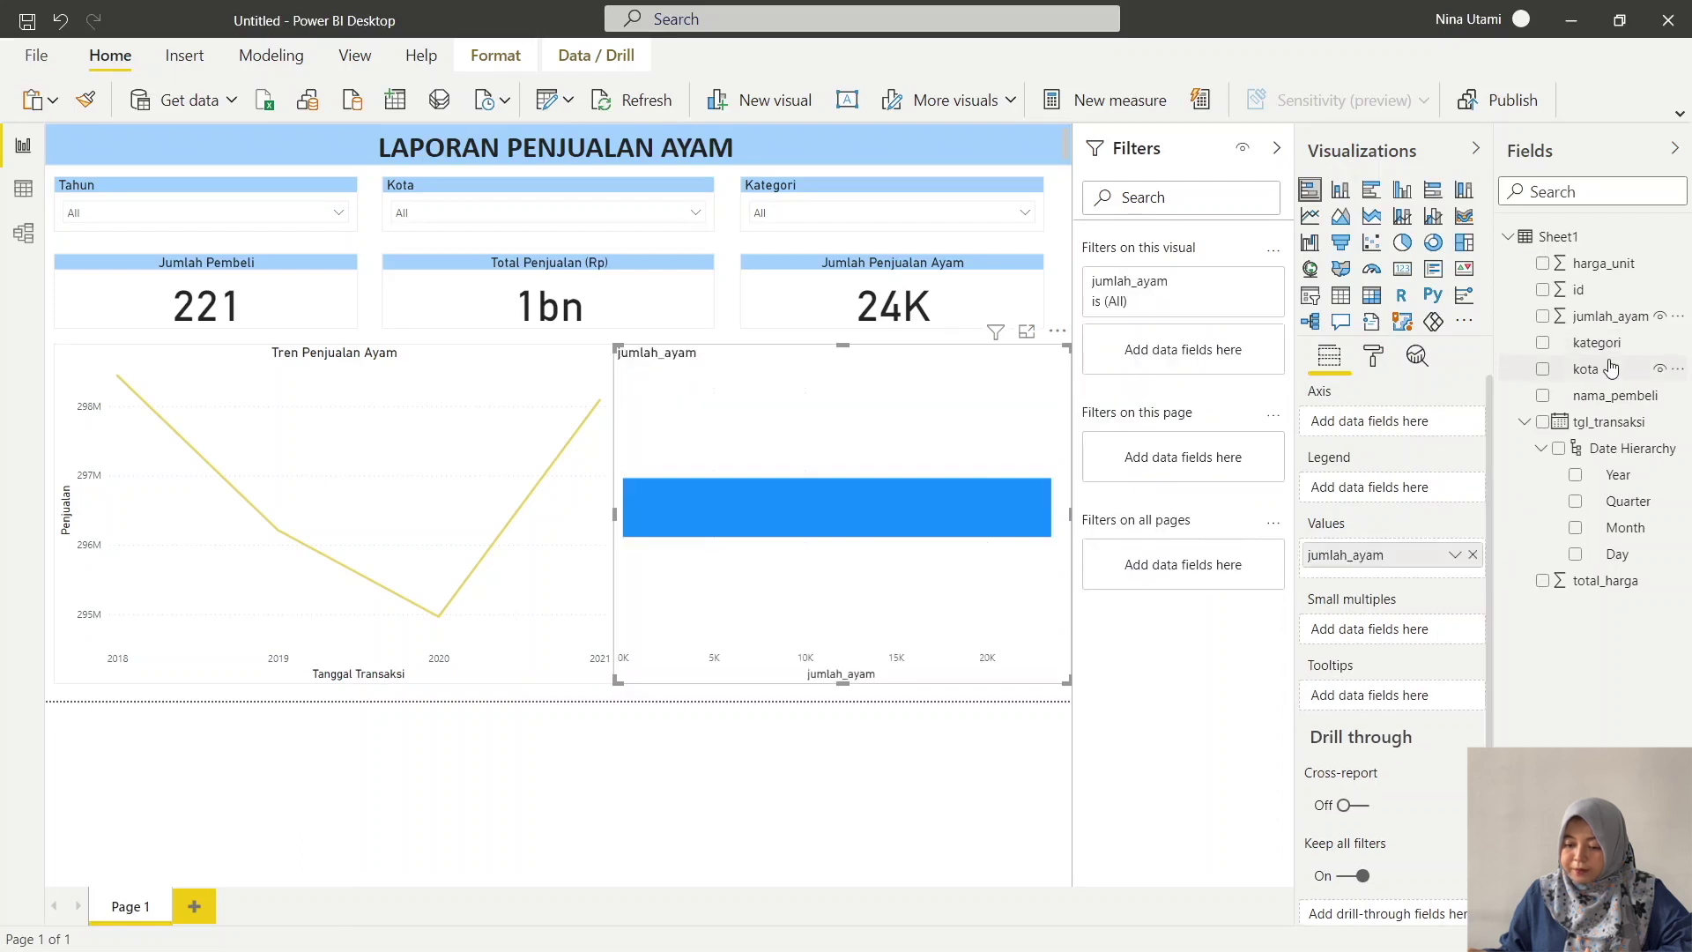
{"action": "left_click_drag", "start_coordinate": [1609, 366], "coordinate": [1393, 428]}
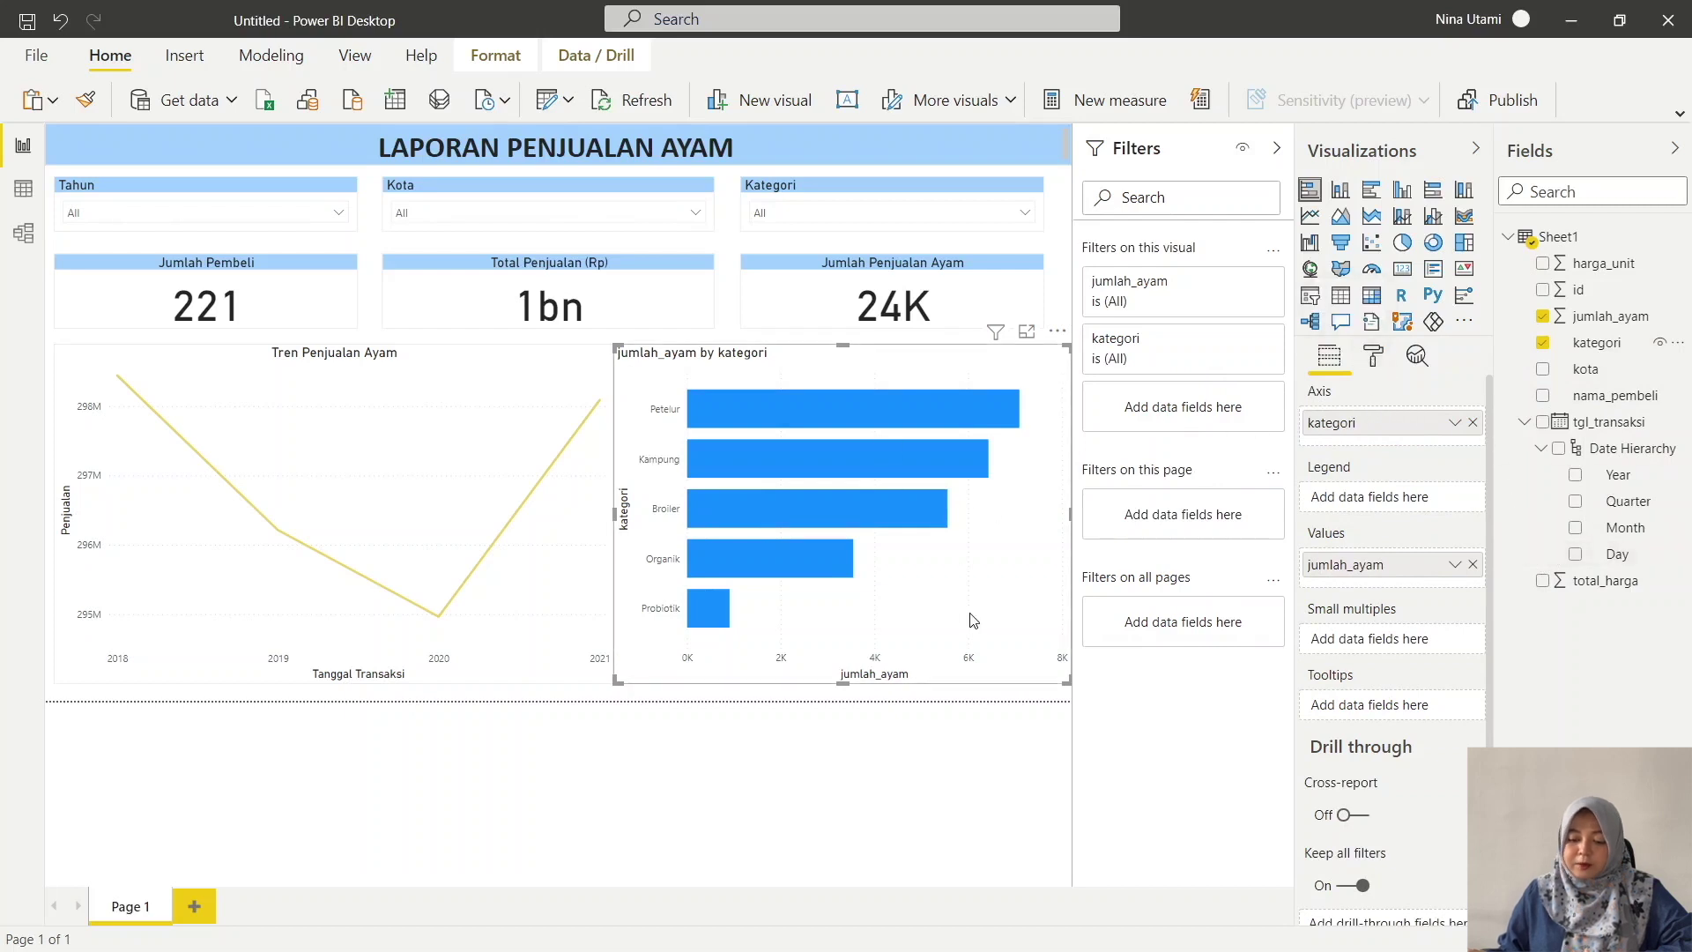
- Set the bar chart's title text to "Jumlah Ayam Berdasarkan Kategori"
{"action": "left_click", "coordinate": [1371, 361]}
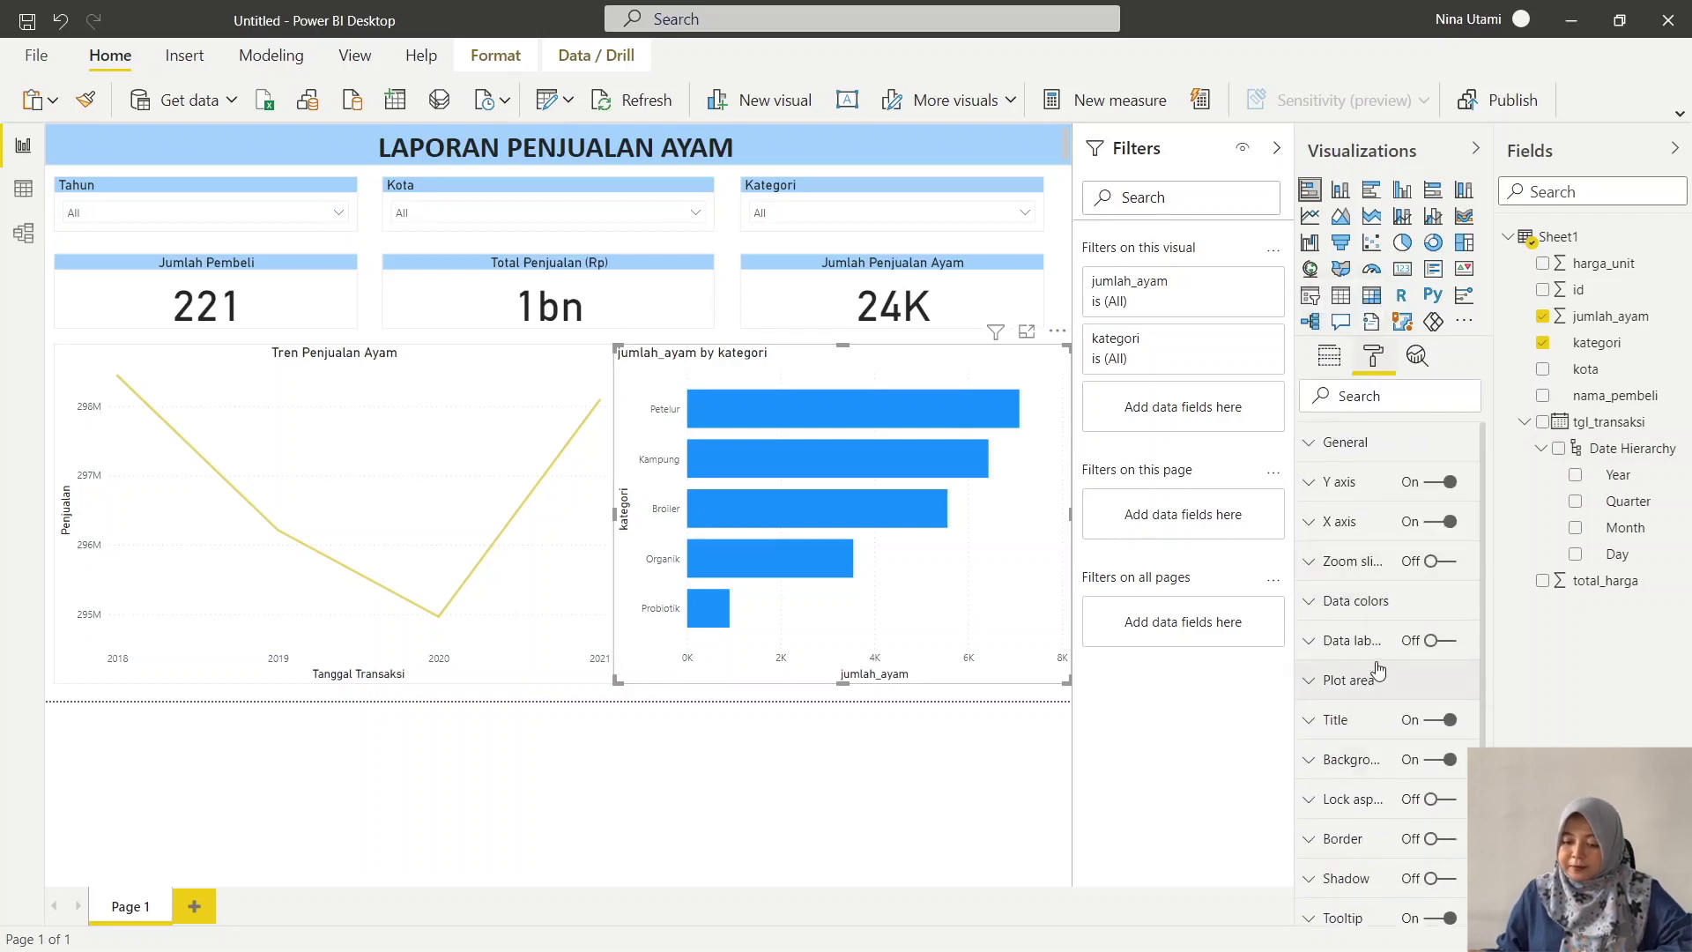
{"action": "left_click", "coordinate": [1373, 728]}
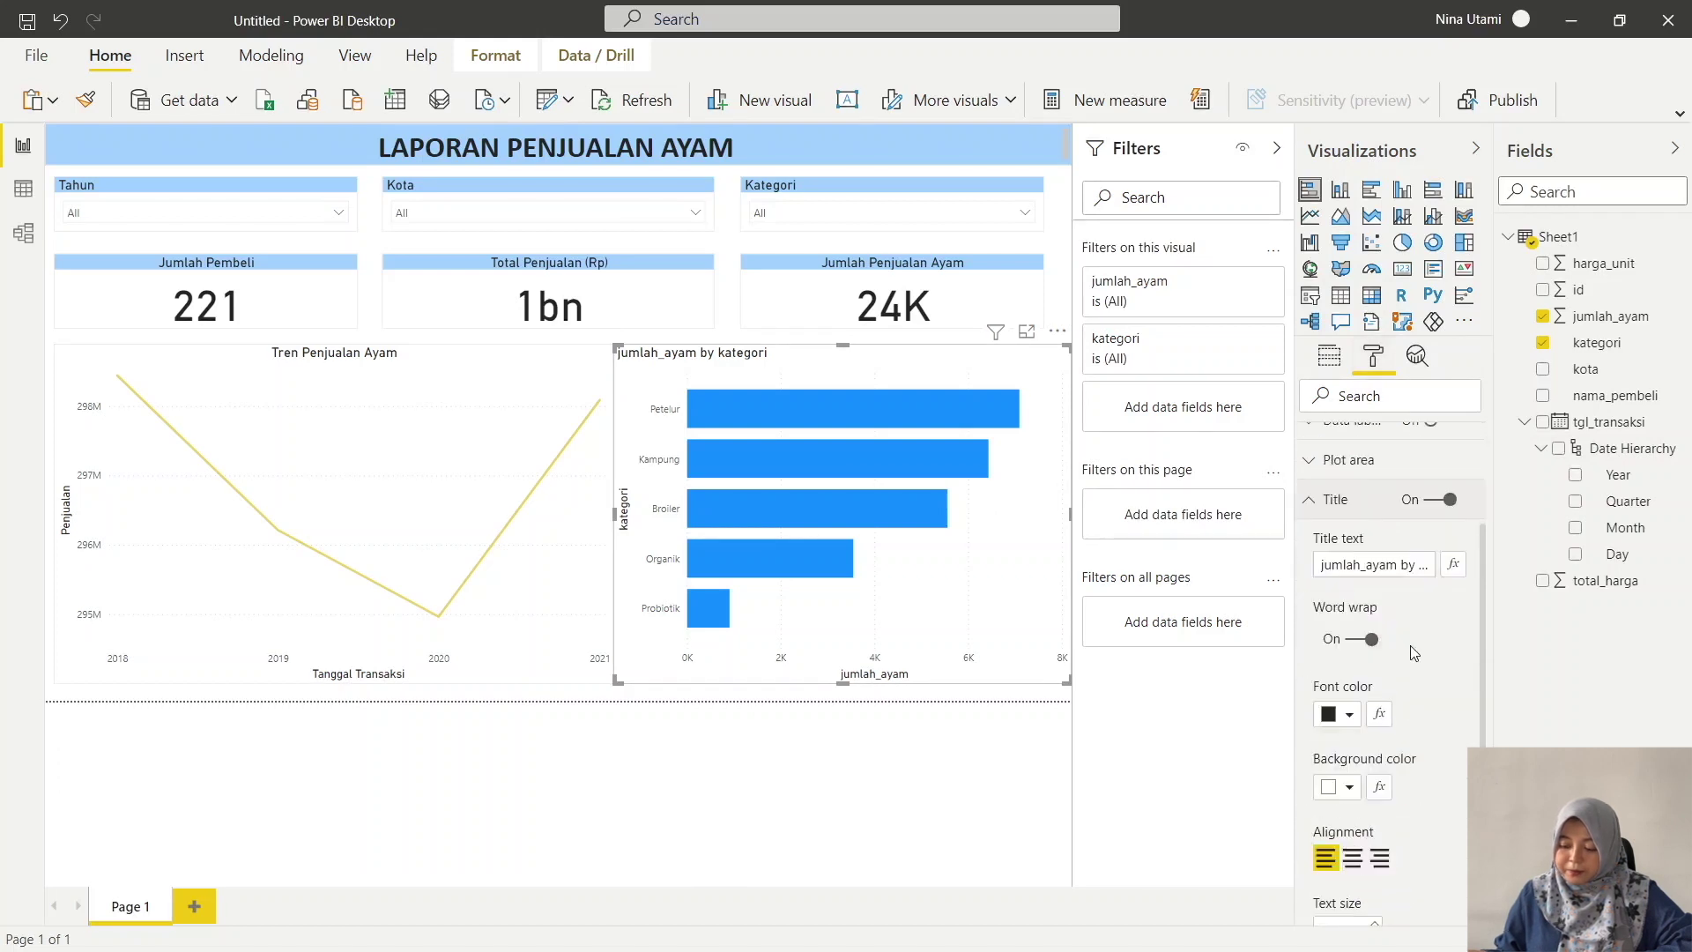
{"action": "left_click", "coordinate": [1391, 569]}
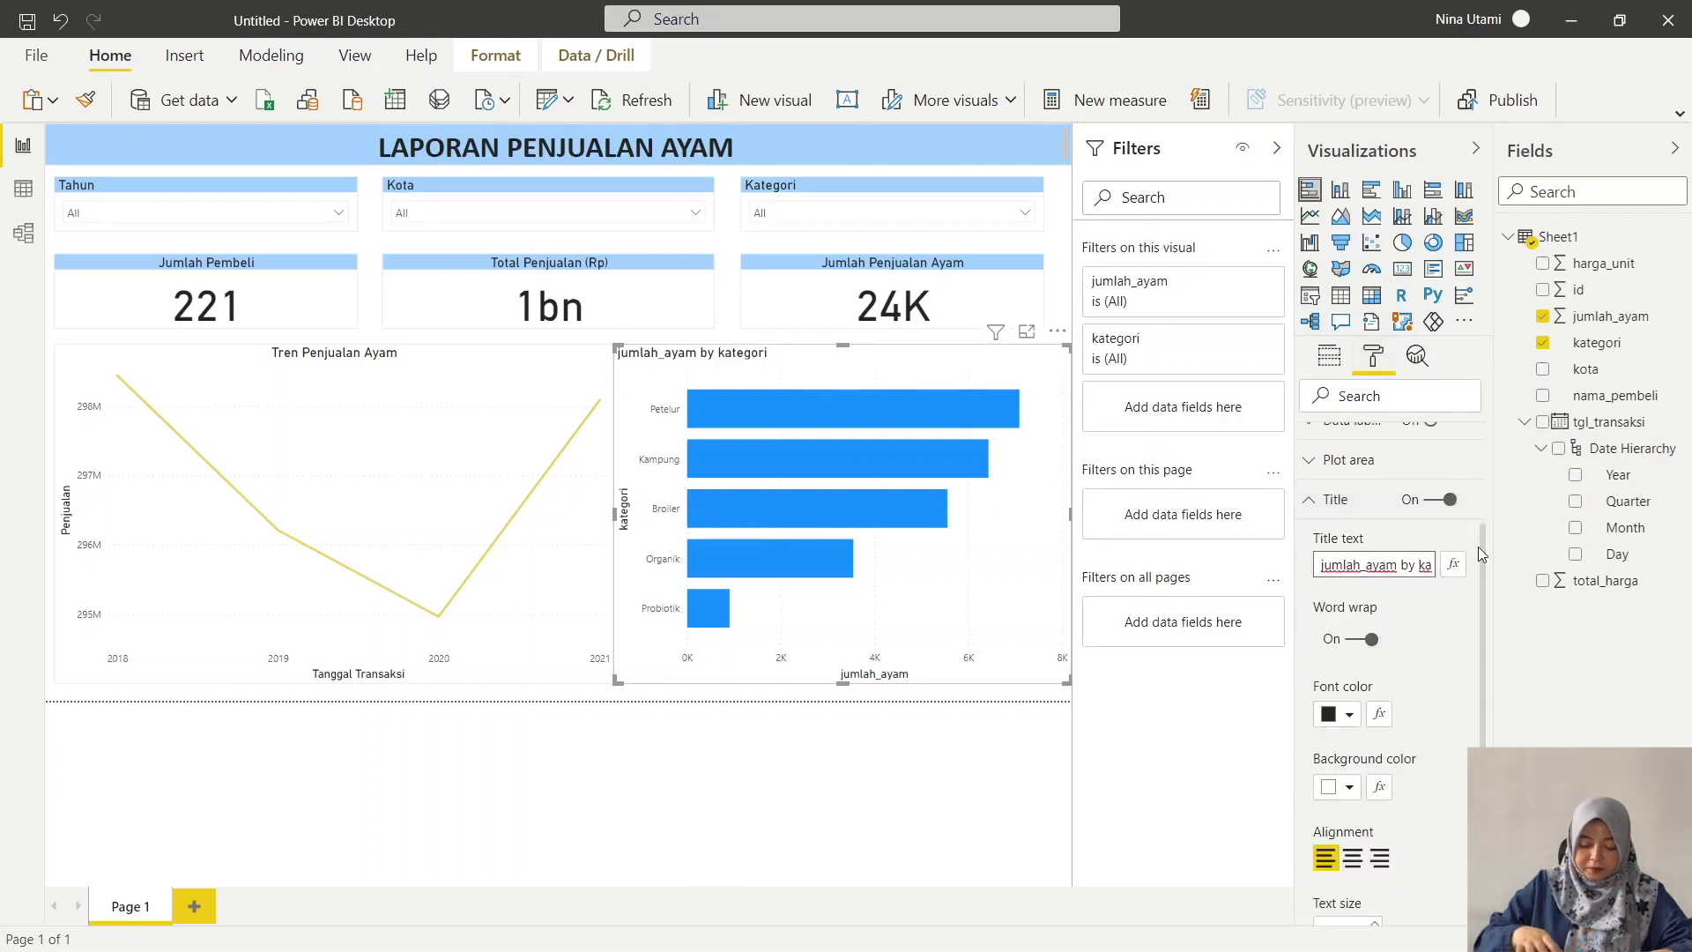
{"action": "key", "text": "ctrl+a"}
{"action": "type", "text": "Juml"}
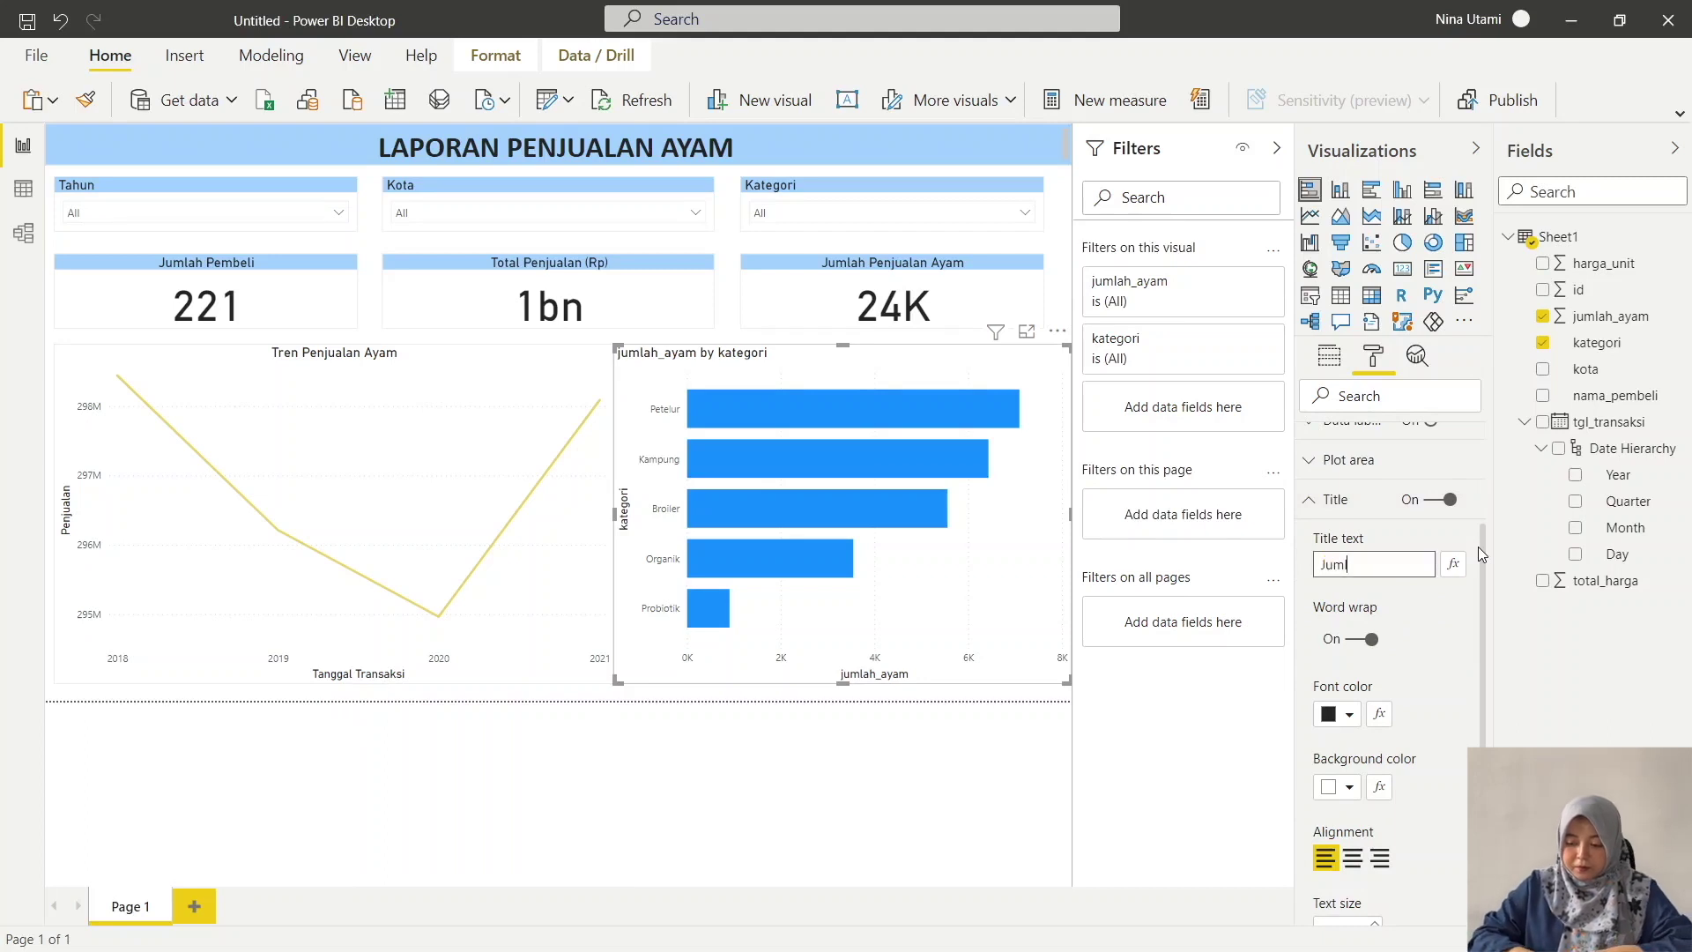
{"action": "type", "text": "ah Ay"}
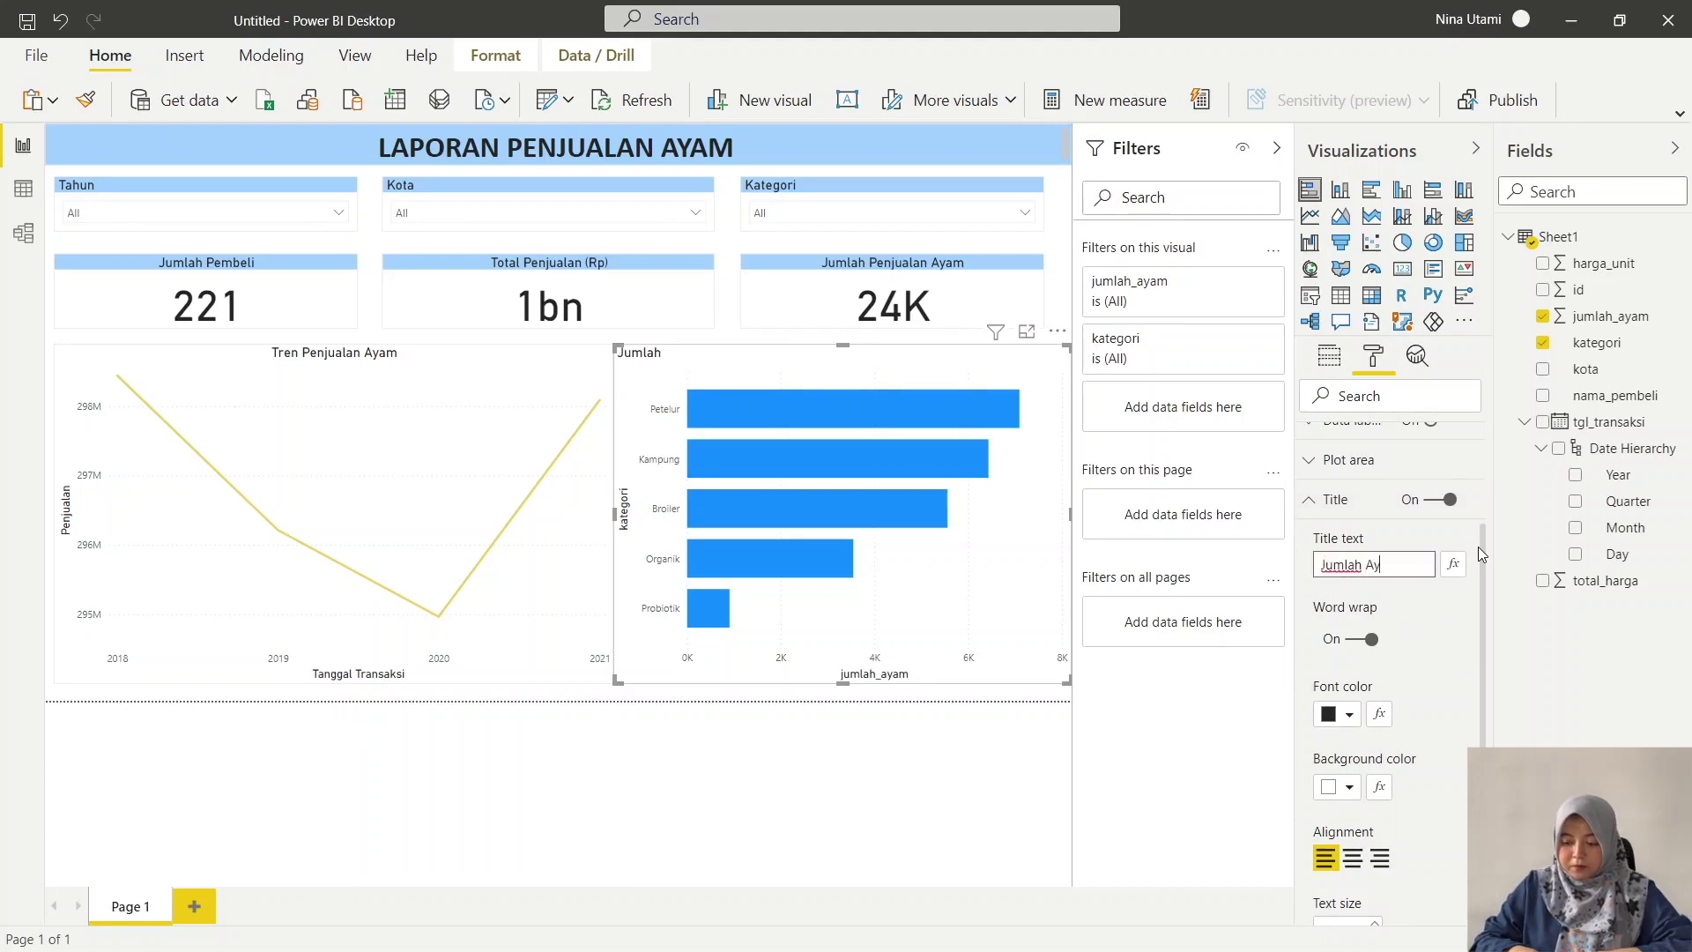
{"action": "type", "text": "am Berdas"}
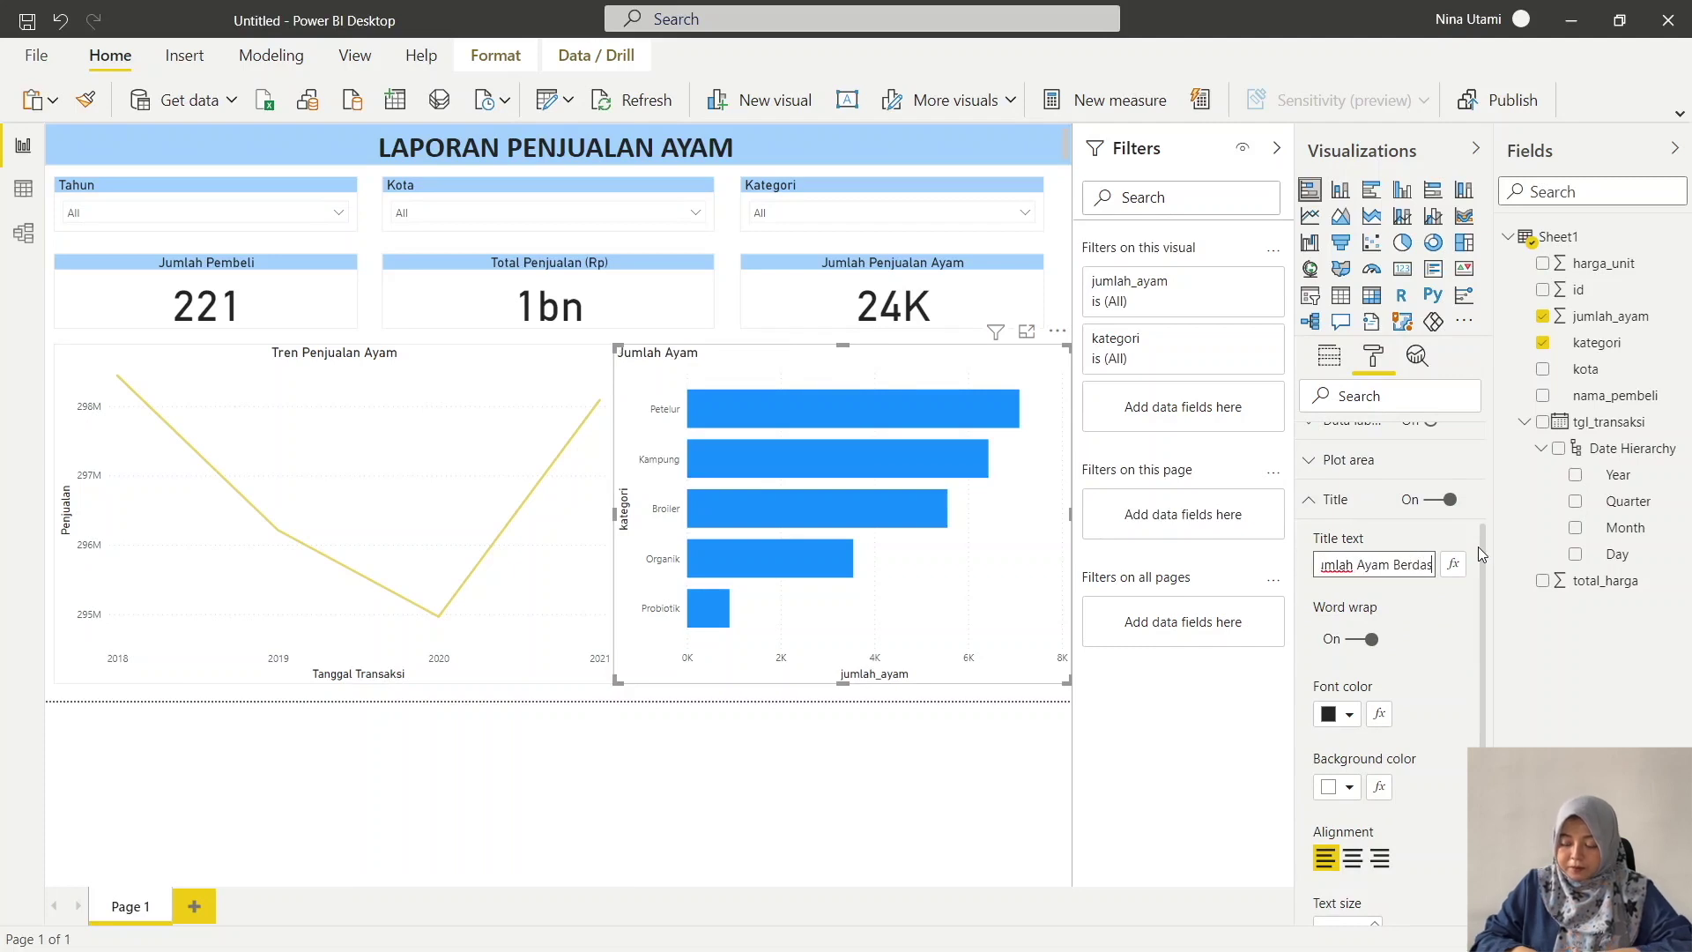
{"action": "type", "text": "arkan Kategori"}
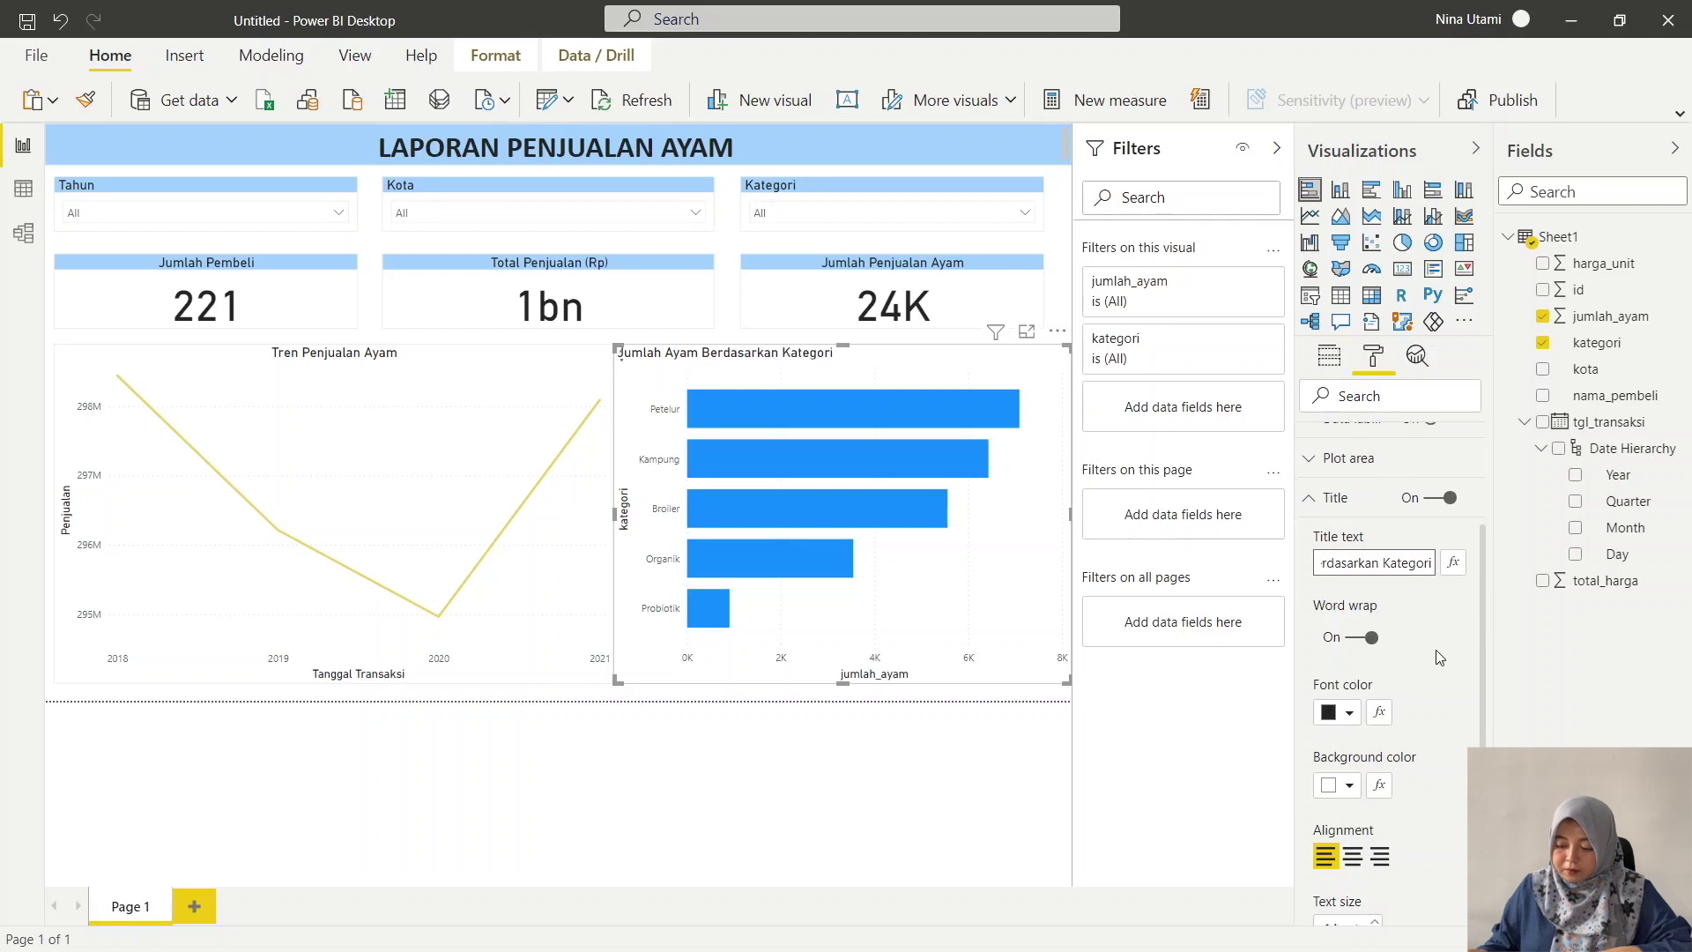
- Centre the bar chart's title and collapse the title settings
{"action": "scroll", "coordinate": [1438, 656], "scroll_direction": "down", "scroll_amount": 3}
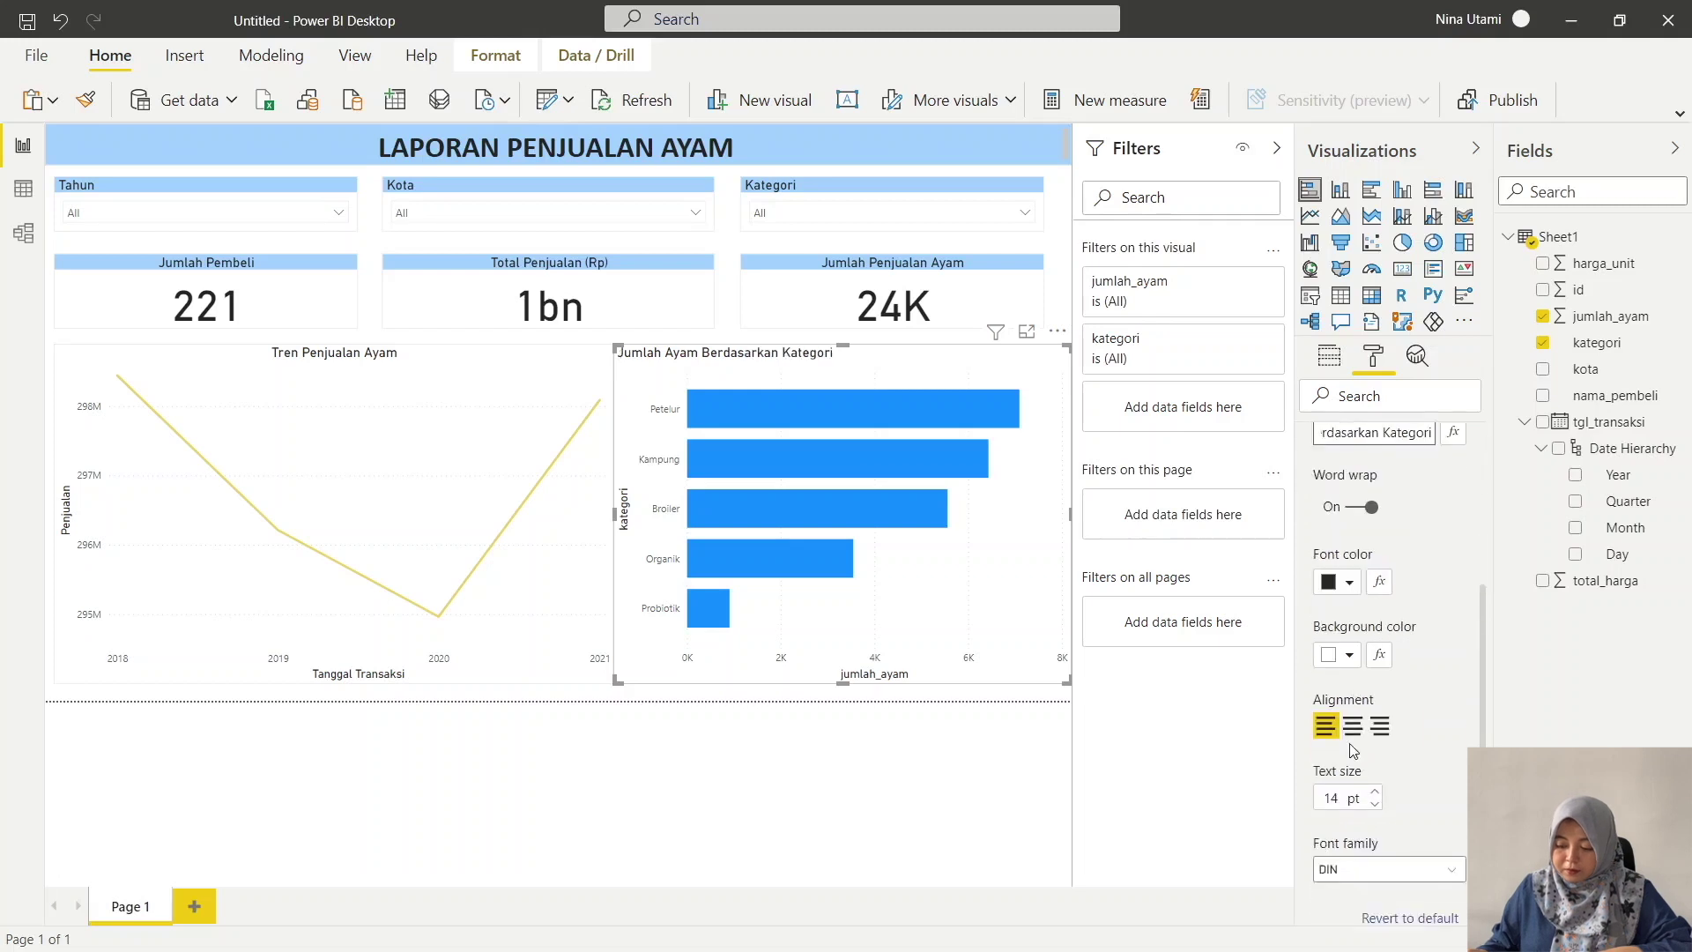
{"action": "left_click", "coordinate": [1351, 568]}
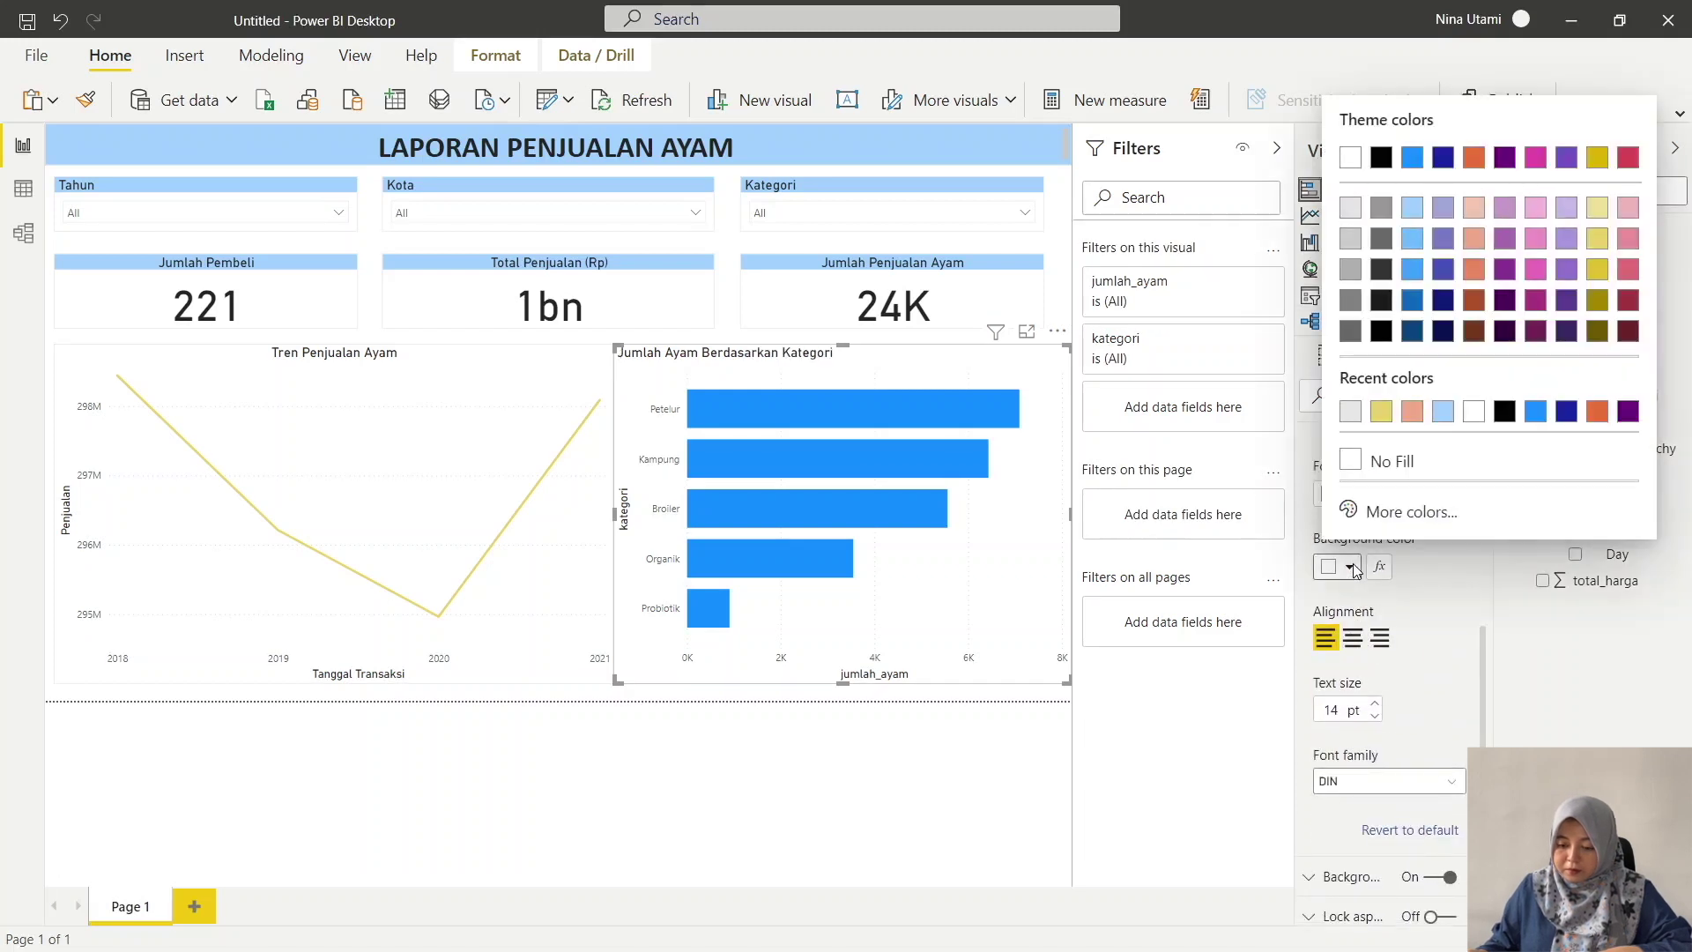
{"action": "left_click", "coordinate": [1357, 650]}
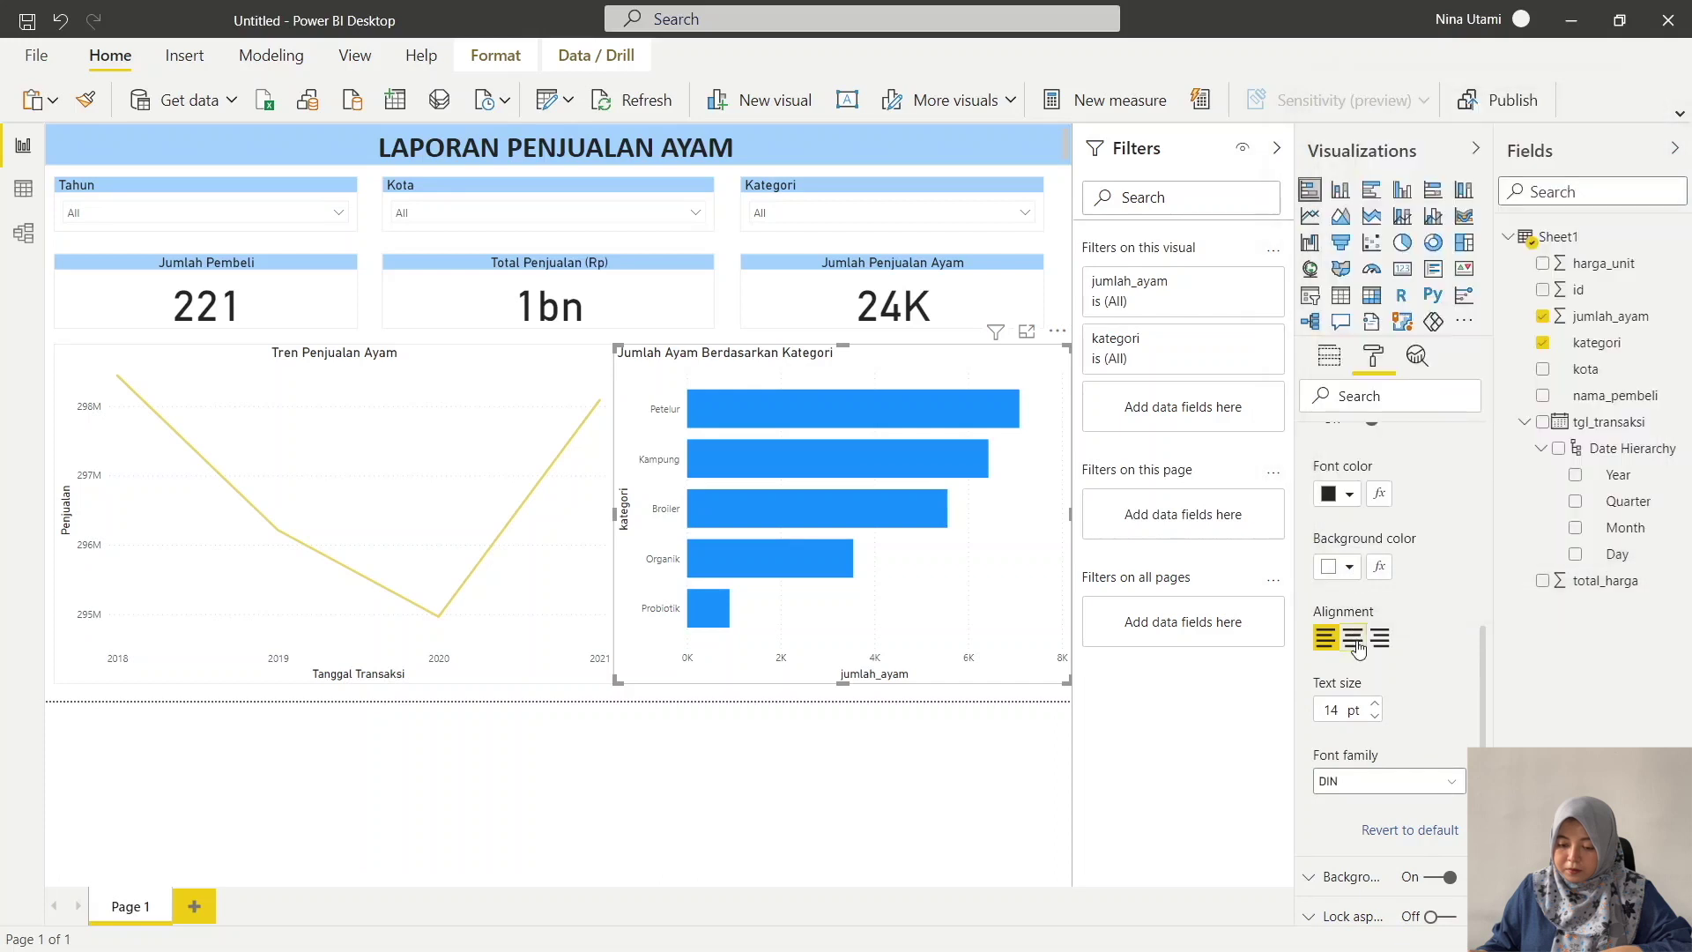
{"action": "left_click", "coordinate": [1355, 645]}
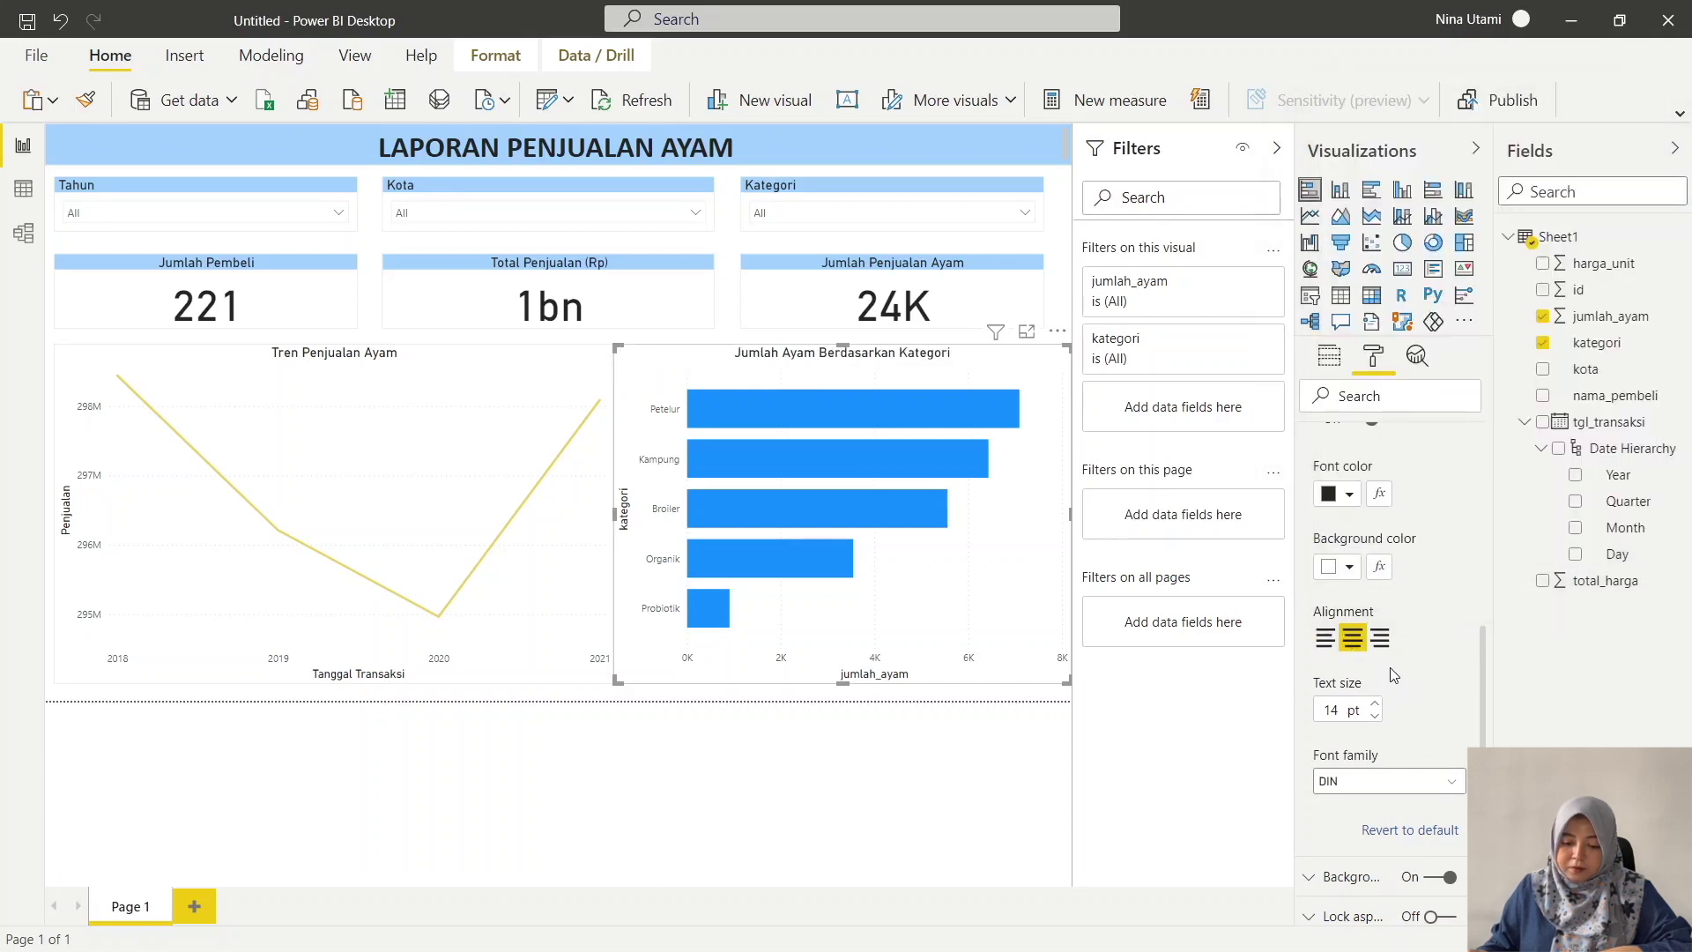
{"action": "scroll", "coordinate": [1410, 616], "scroll_direction": "up", "scroll_amount": 5}
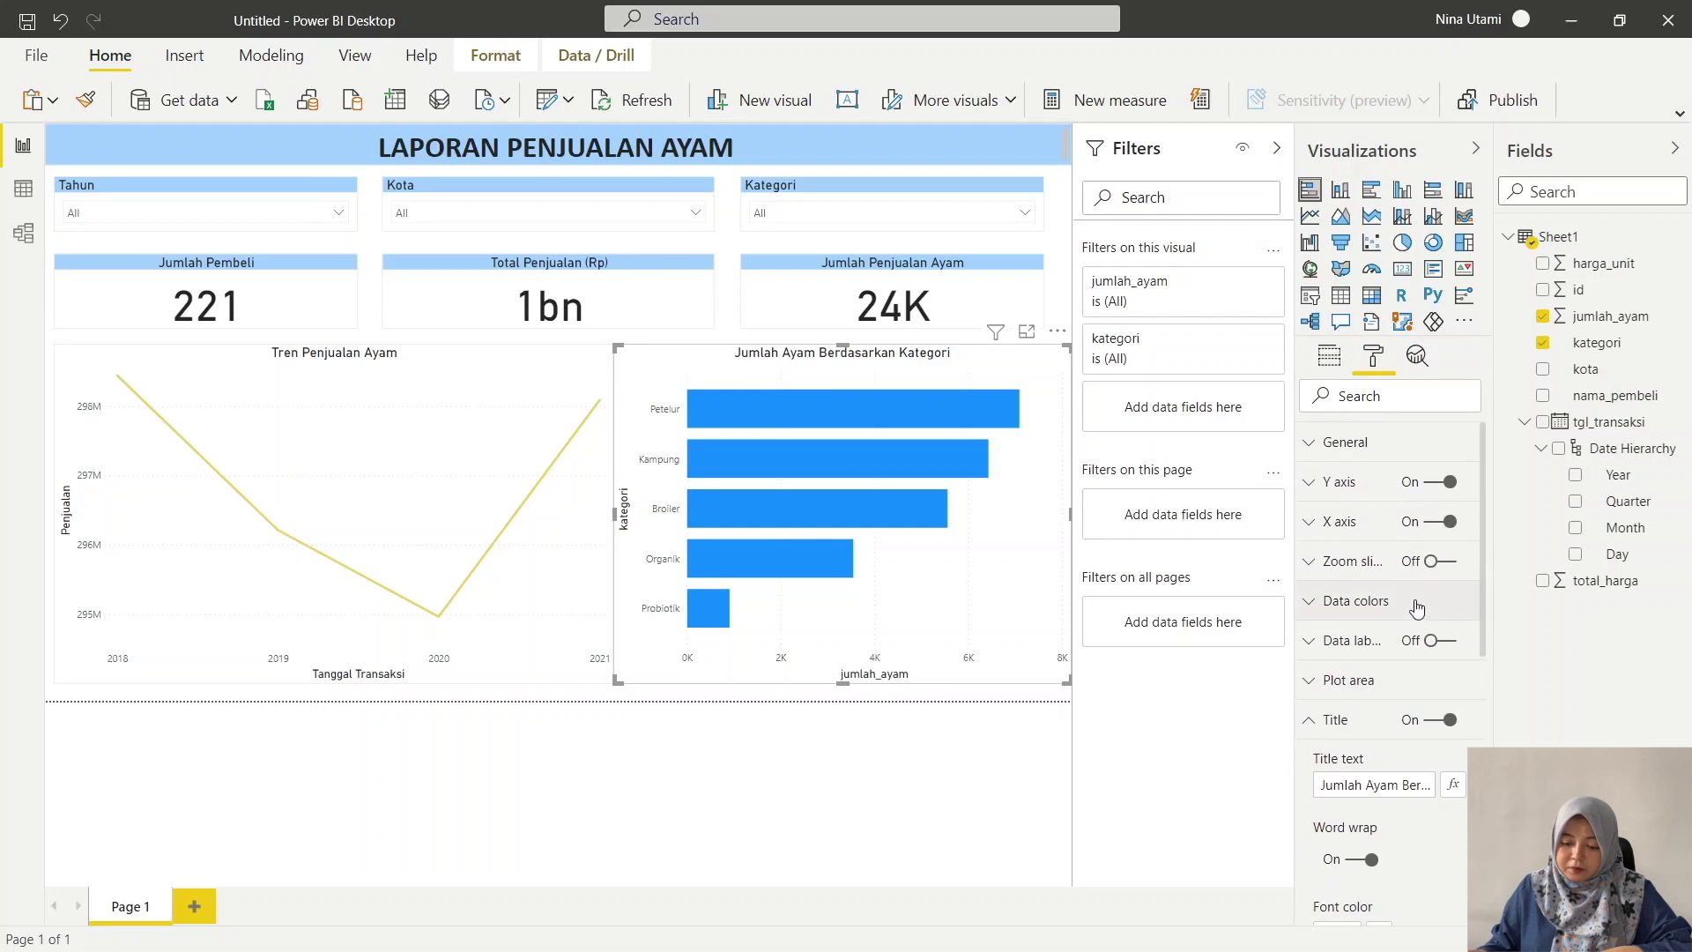
{"action": "left_click", "coordinate": [1322, 721]}
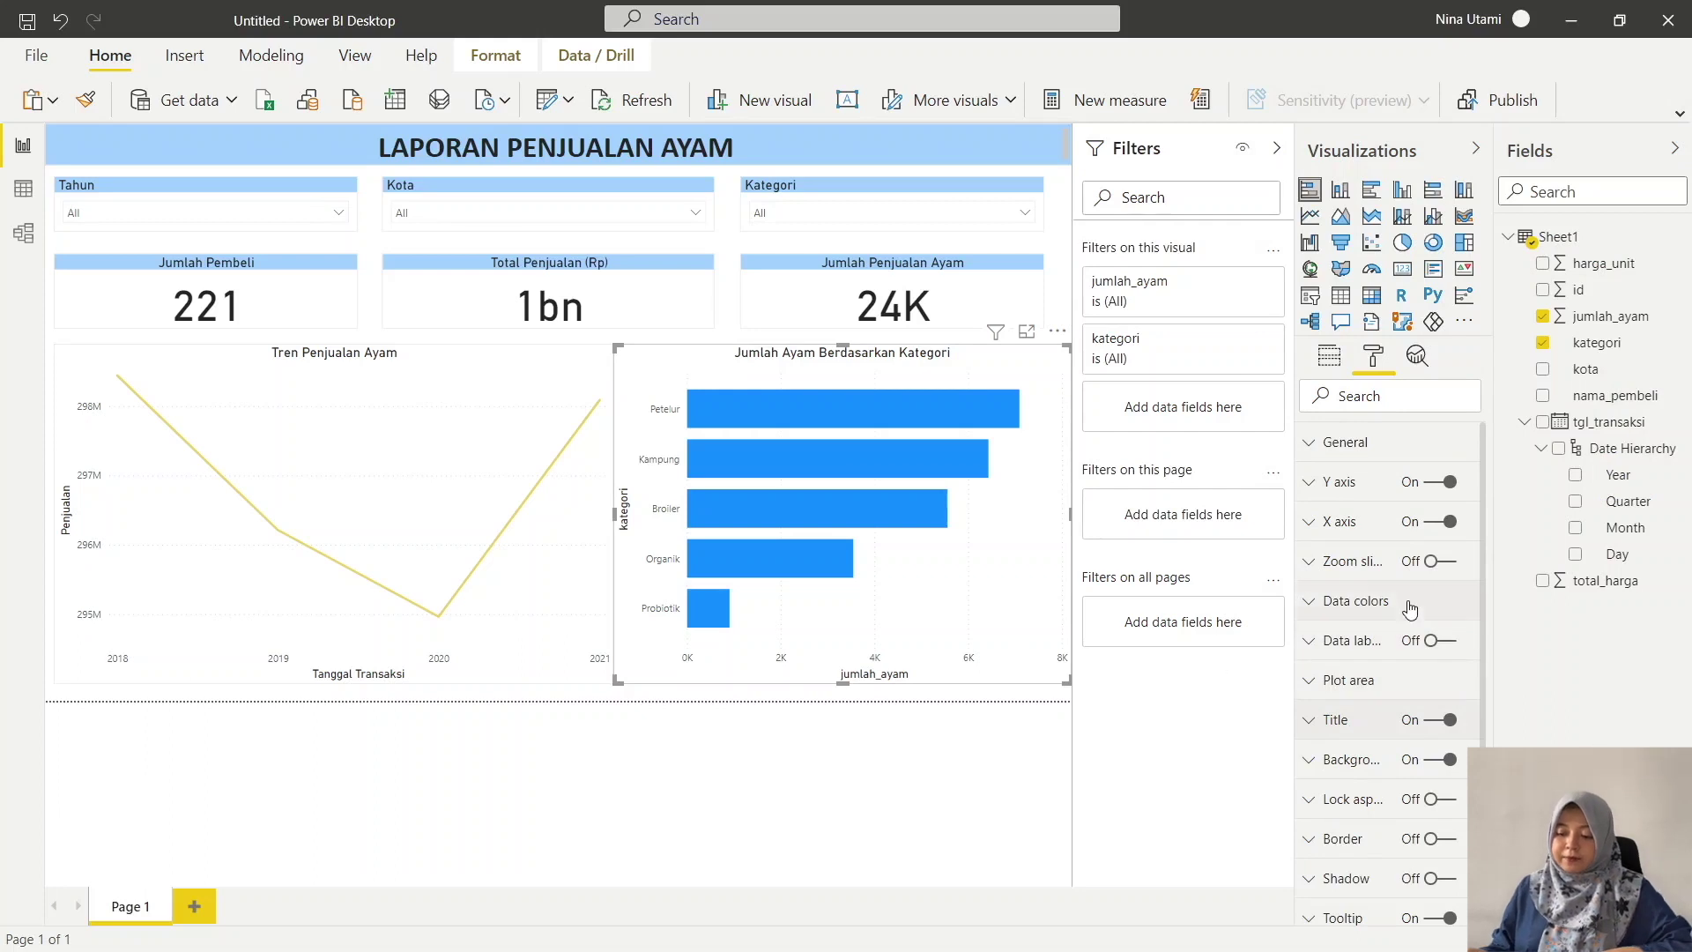
- Turn off the X axis of the category bar chart and collapse its axis settings
{"action": "scroll", "coordinate": [1414, 669], "scroll_direction": "down", "scroll_amount": 1}
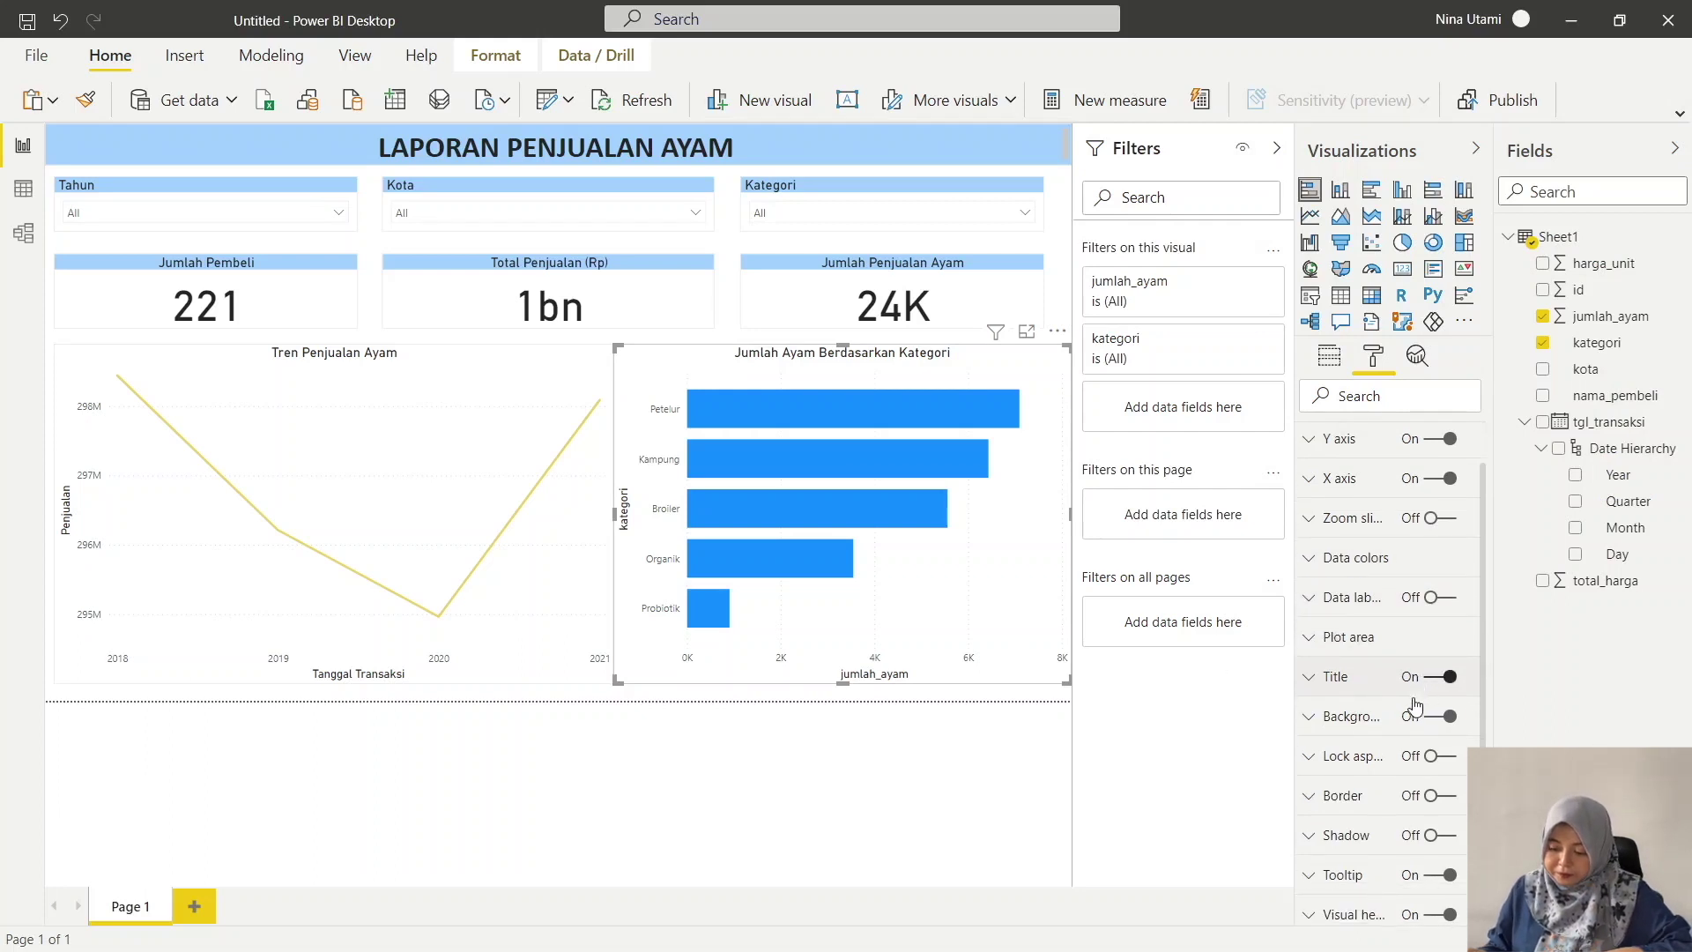
{"action": "scroll", "coordinate": [1334, 574], "scroll_direction": "up", "scroll_amount": 1}
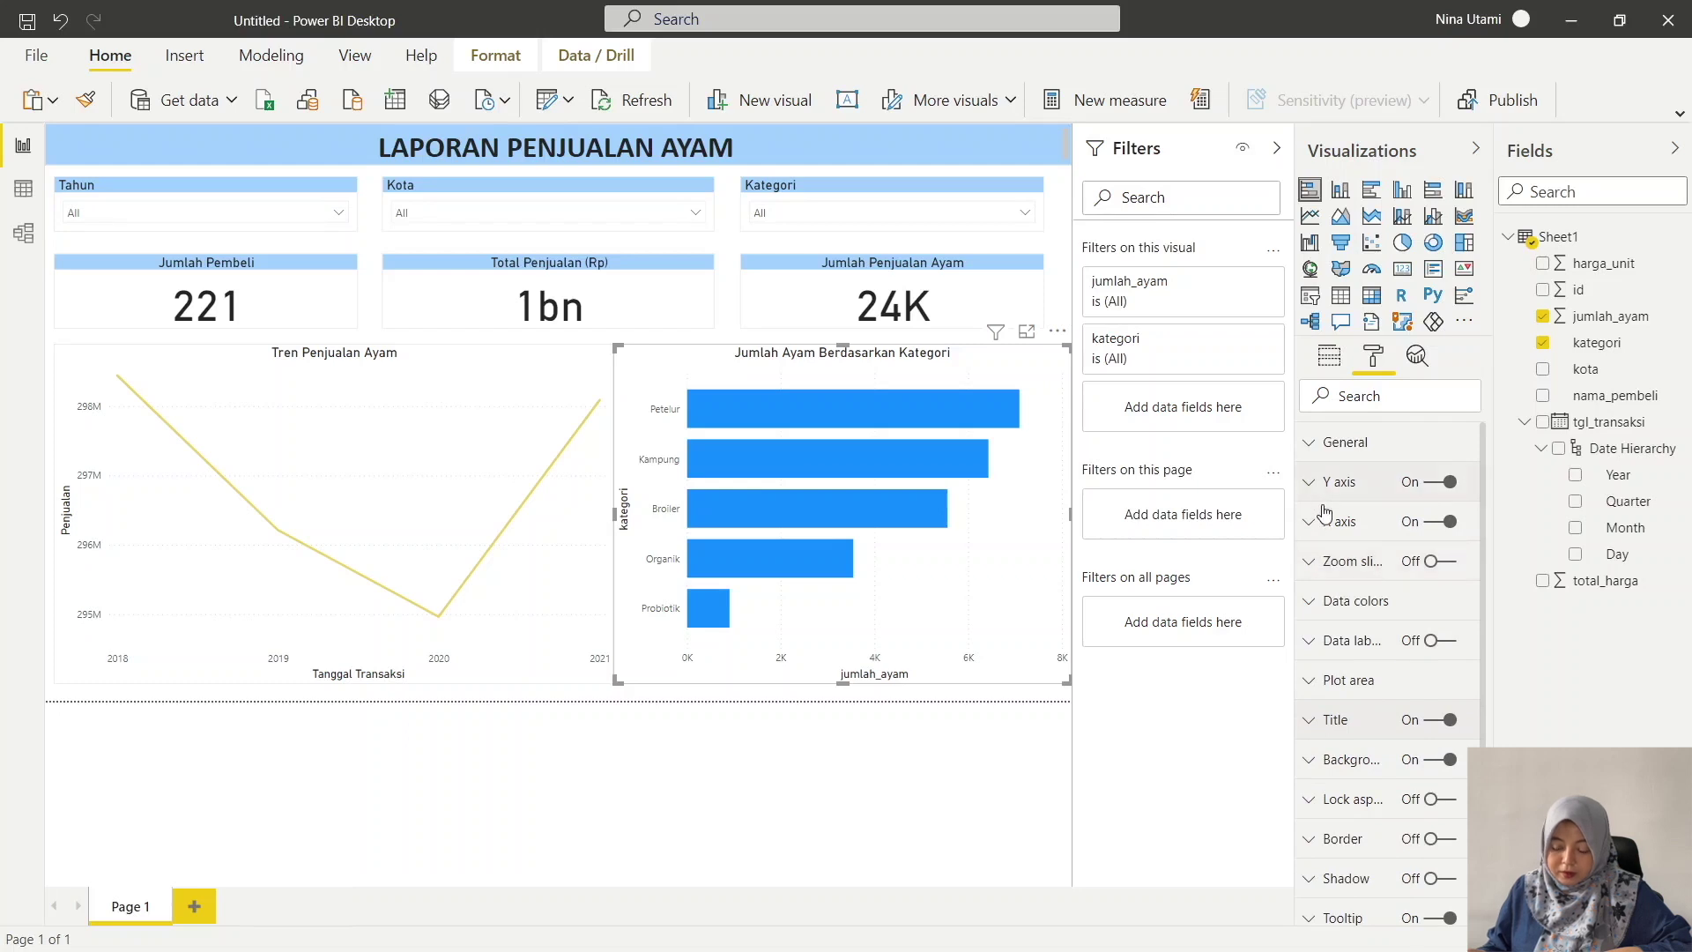
{"action": "left_click", "coordinate": [1329, 523]}
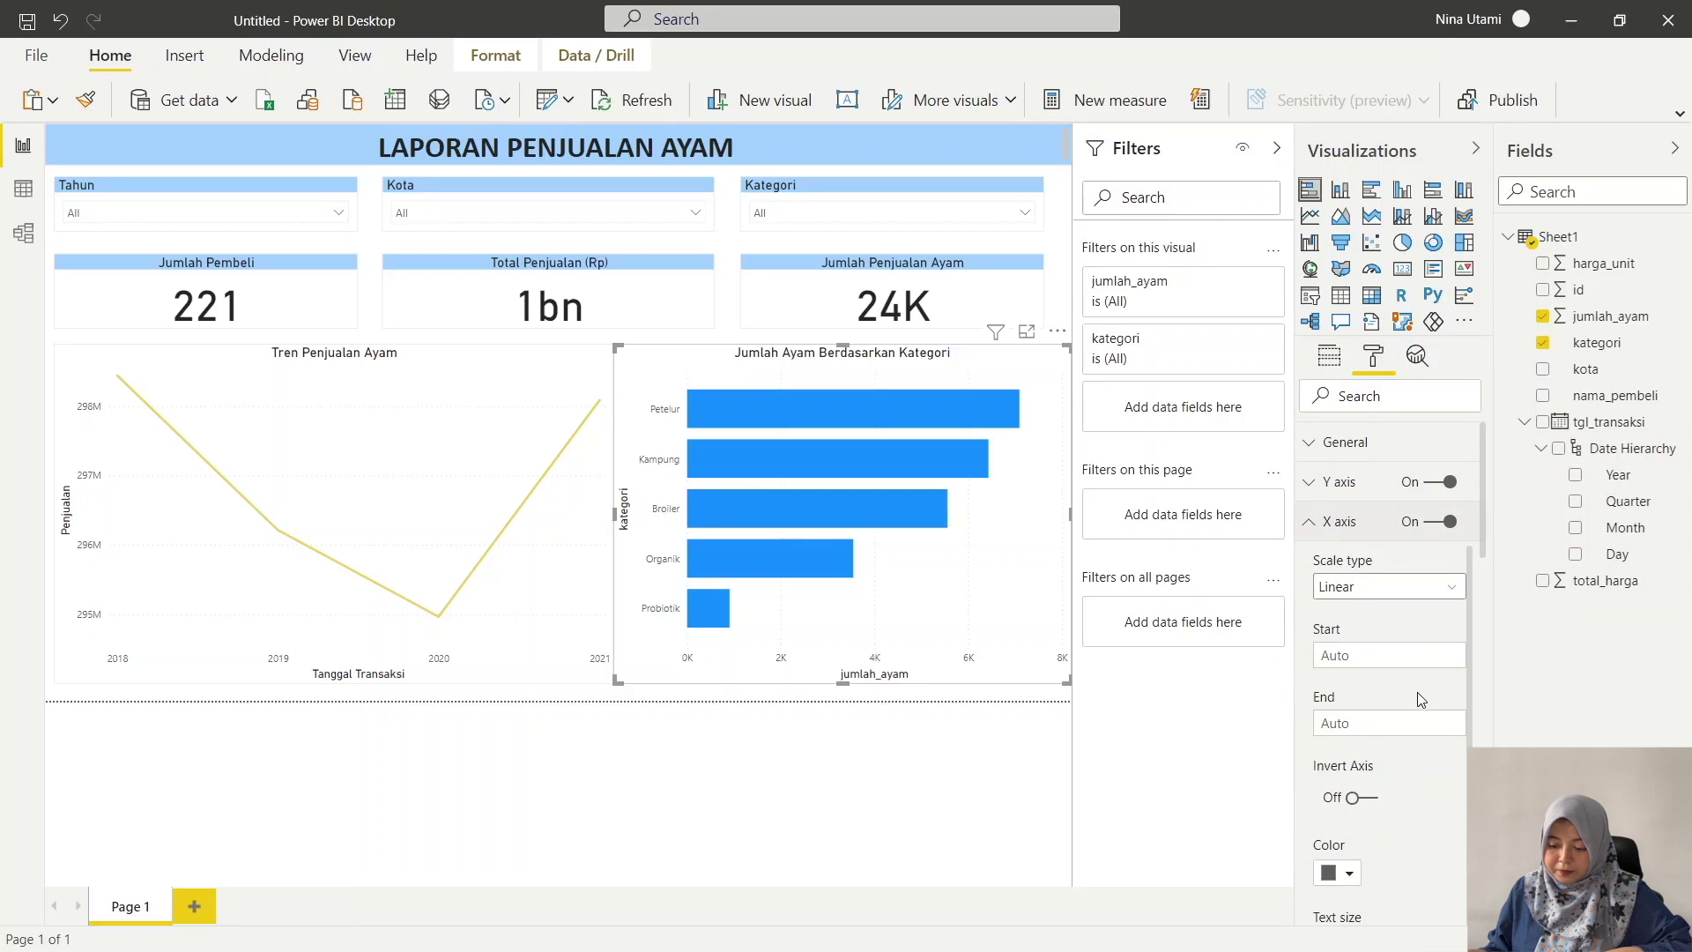
{"action": "left_click", "coordinate": [1445, 521]}
{"action": "key", "text": "space"}
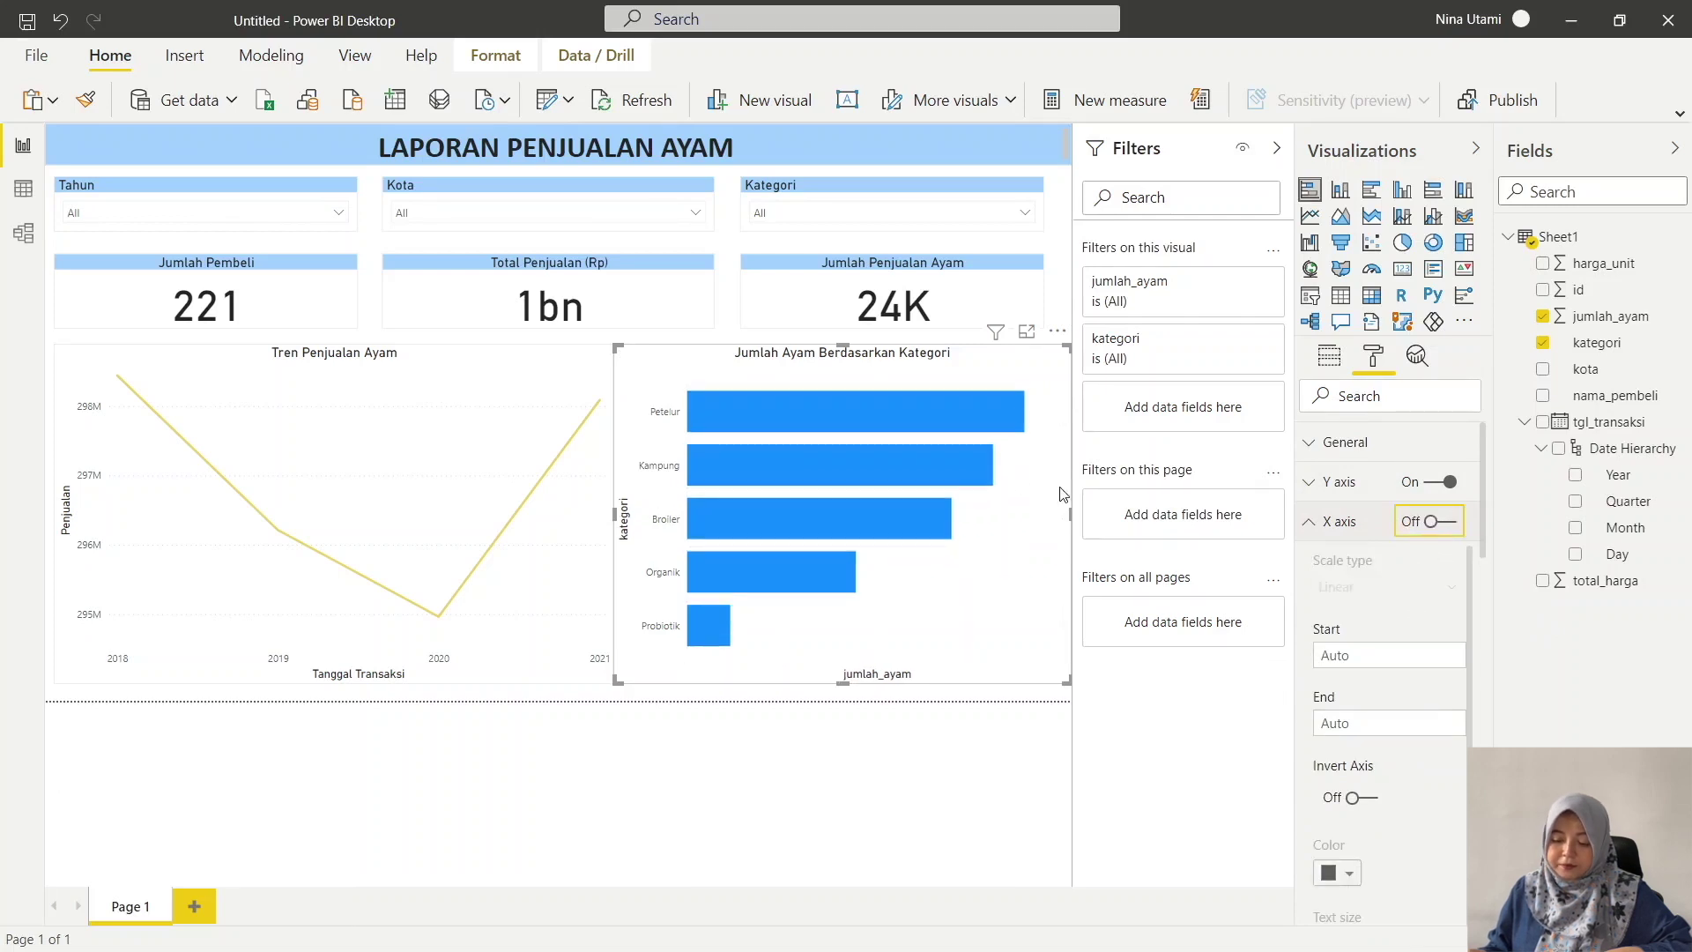
{"action": "left_click", "coordinate": [1313, 524]}
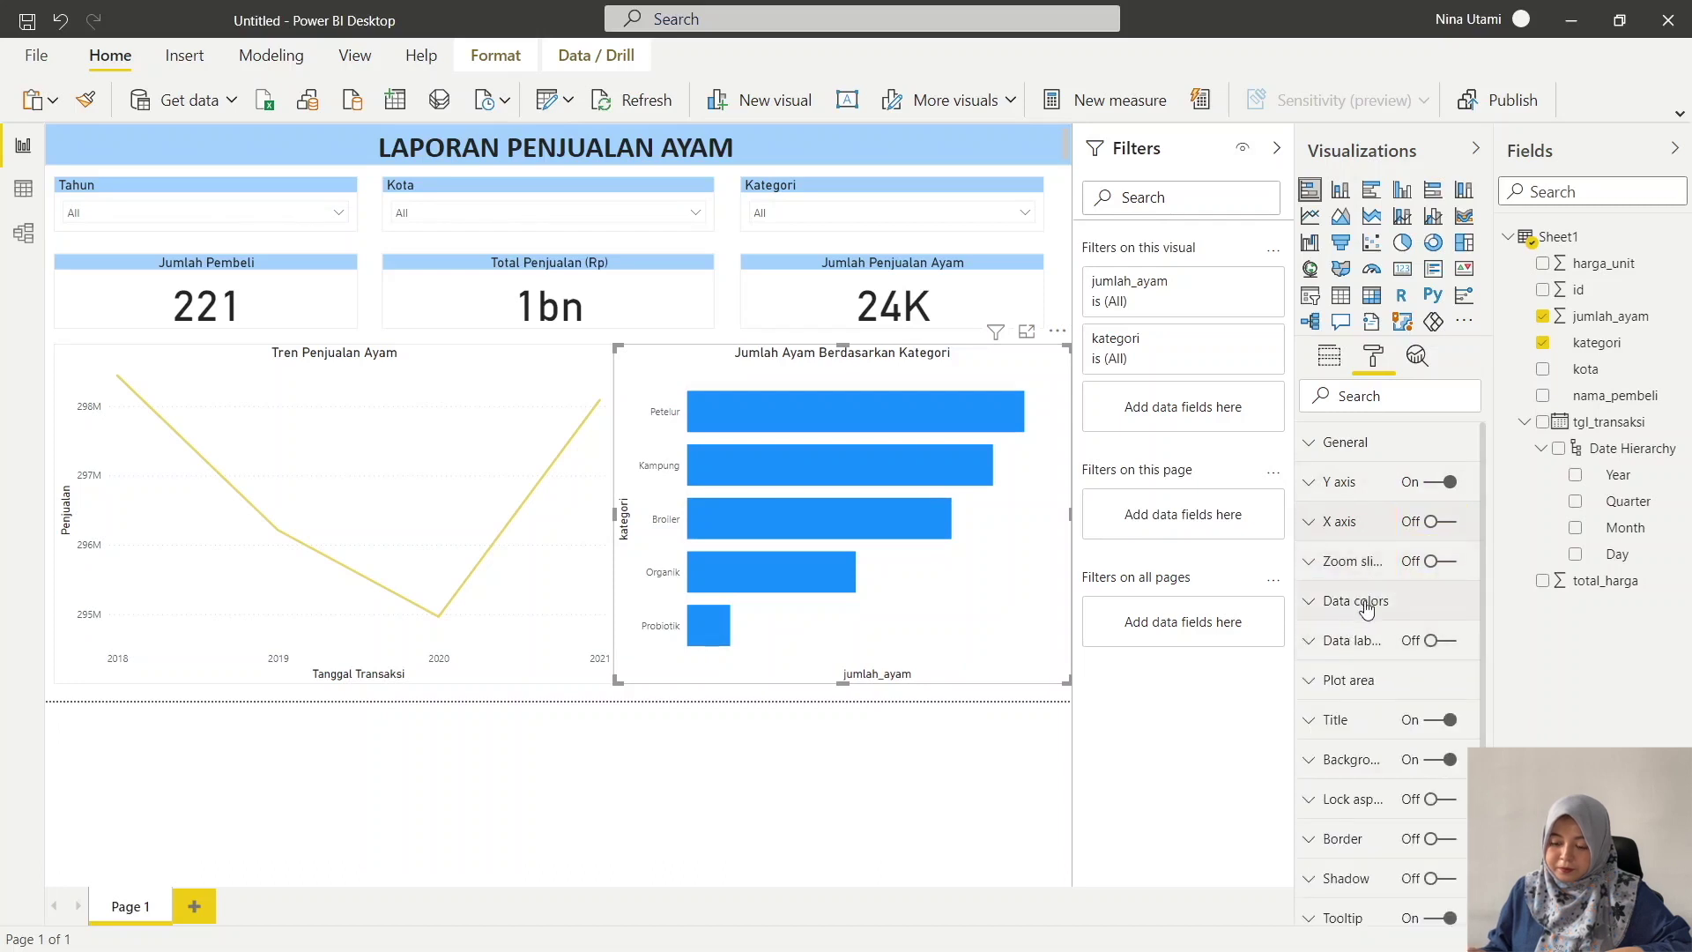
- Turn on data labels for the bar chart, and collapse the Filters pane to widen the Visualizations pane
{"action": "left_click", "coordinate": [1423, 647]}
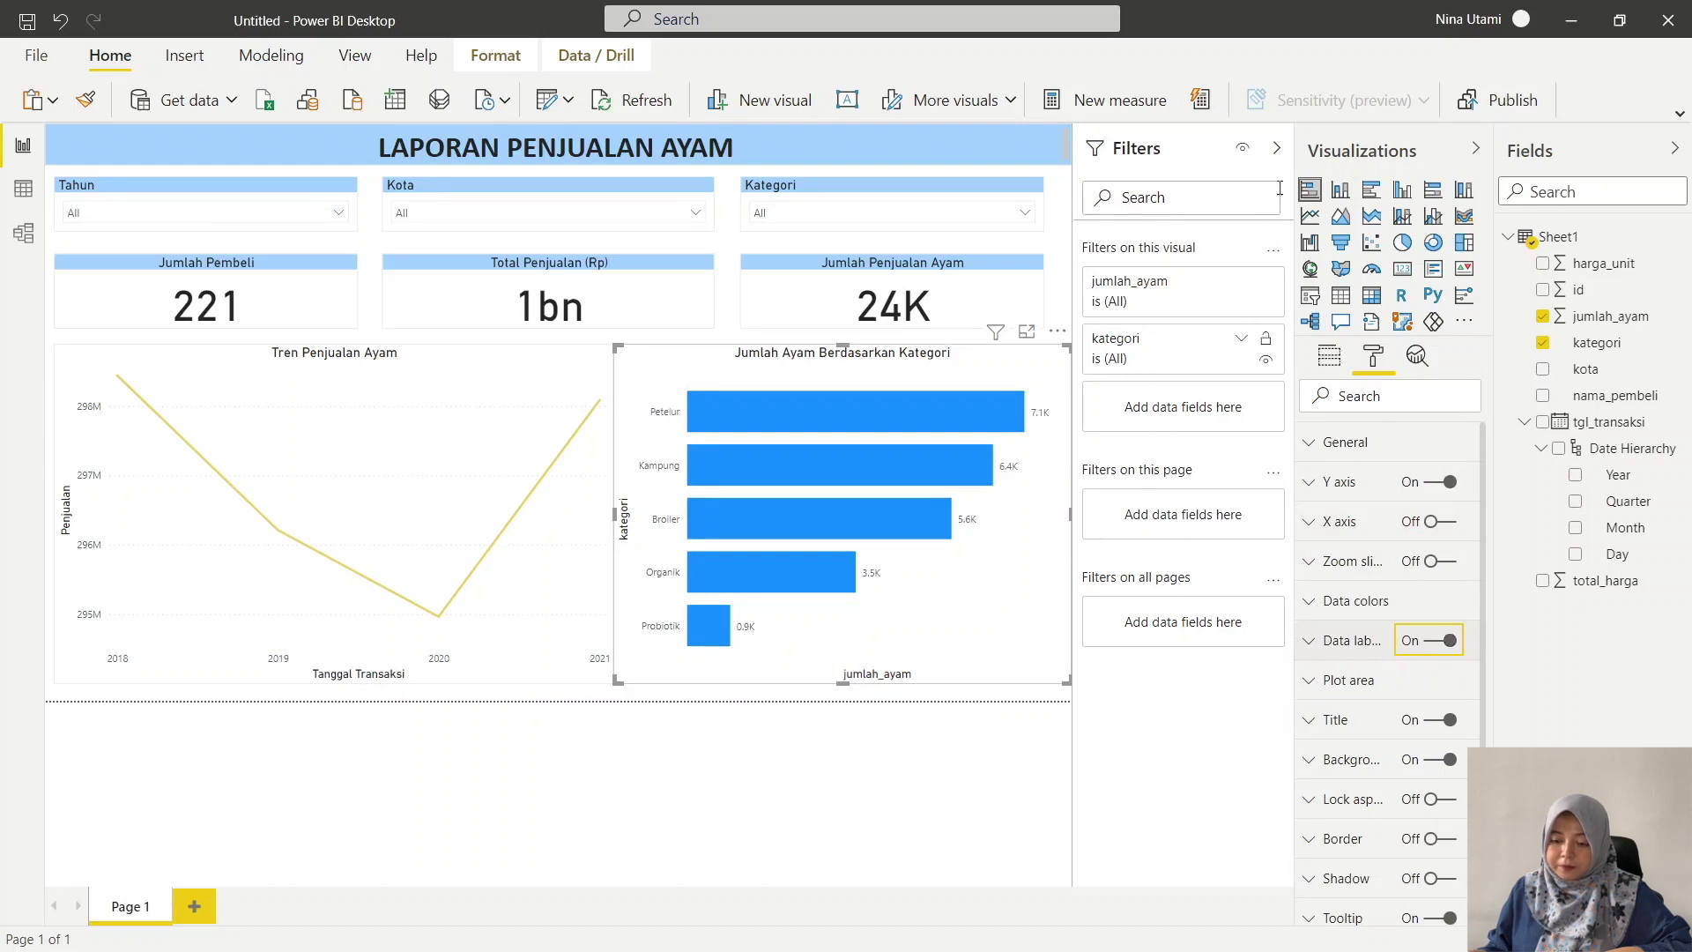
{"action": "left_click", "coordinate": [1276, 147]}
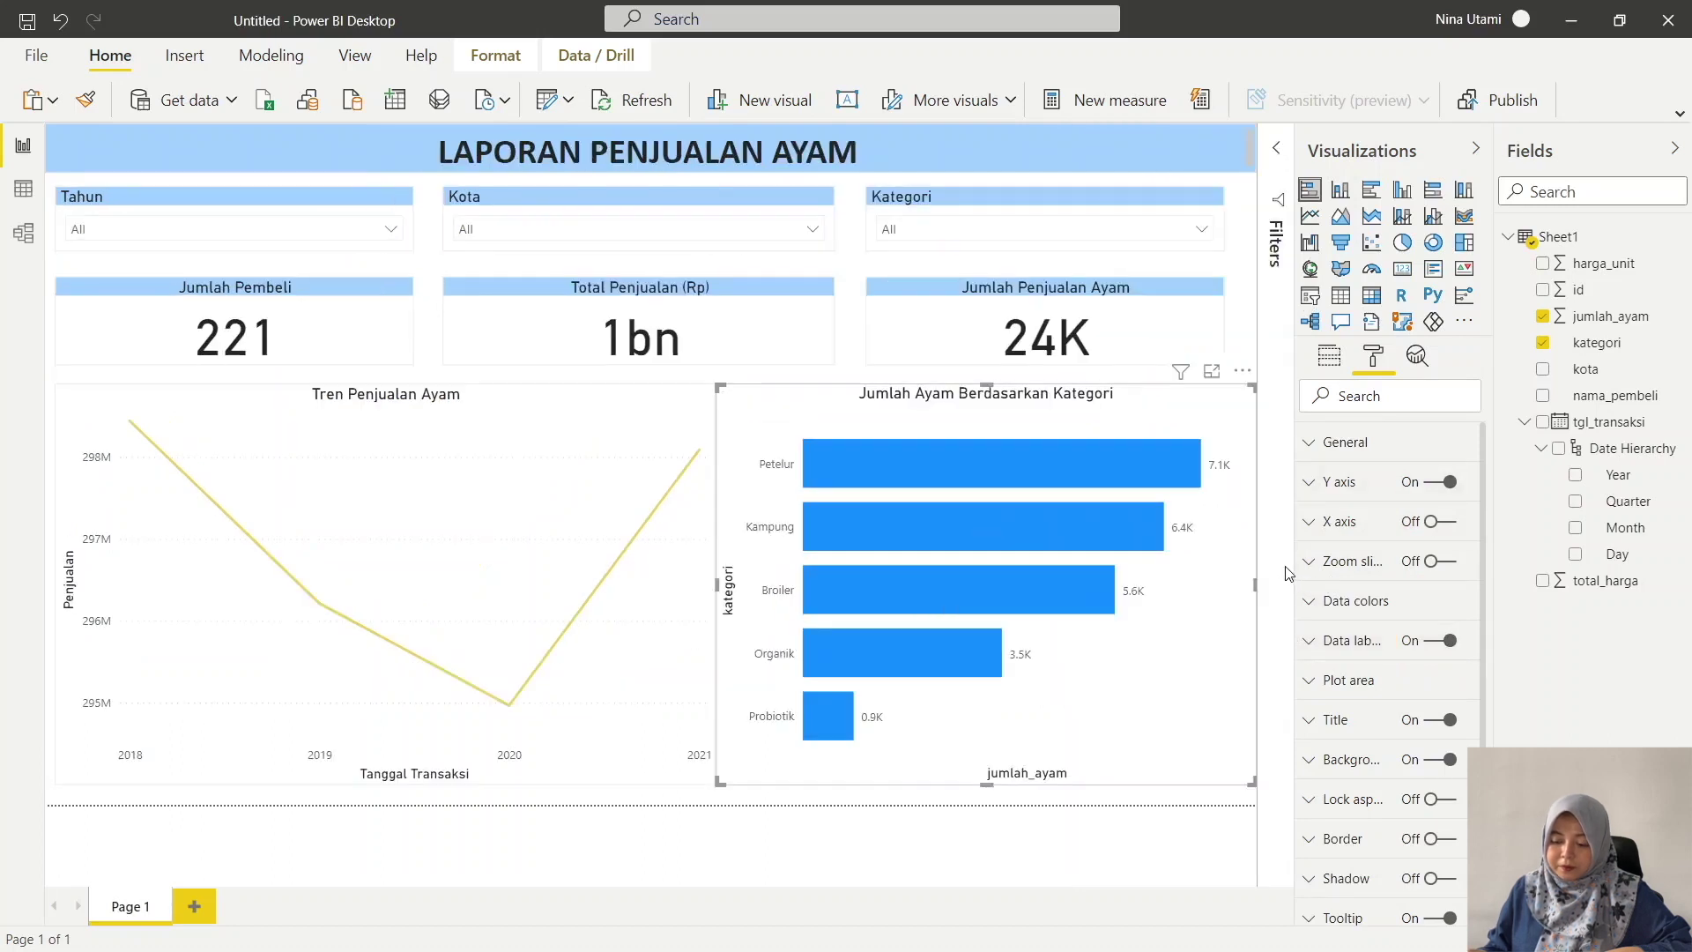
{"action": "left_click_drag", "start_coordinate": [1296, 563], "coordinate": [1251, 566]}
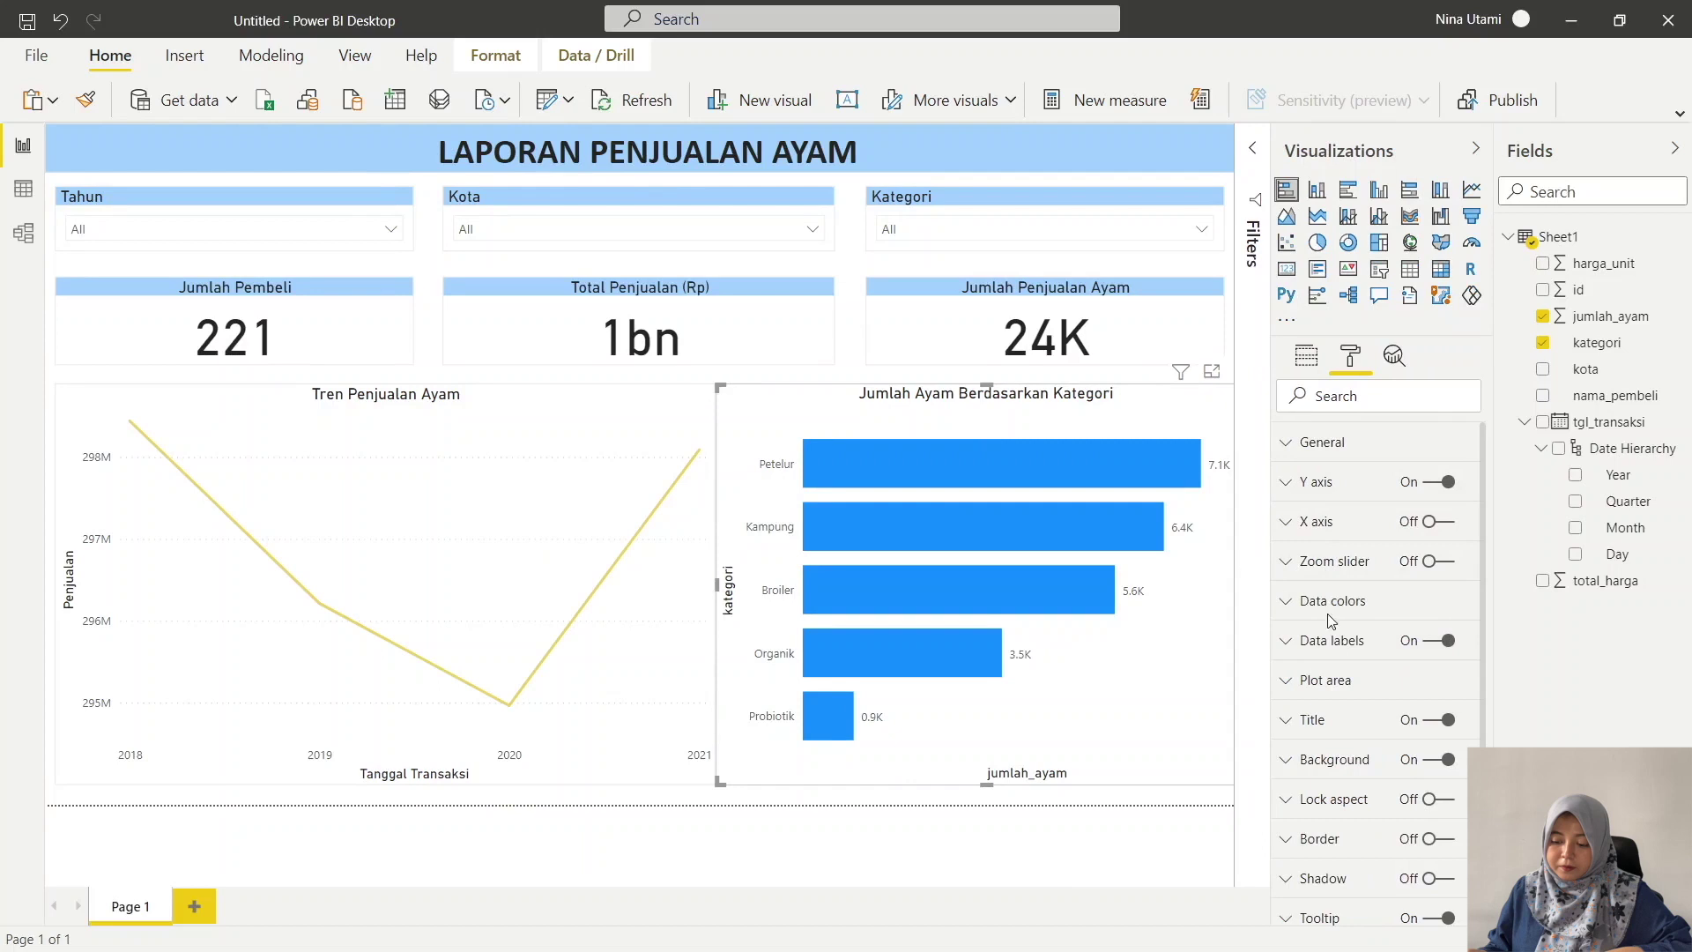
- Set the display units of the bar chart's data labels to None and collapse the label settings
{"action": "left_click", "coordinate": [1324, 641]}
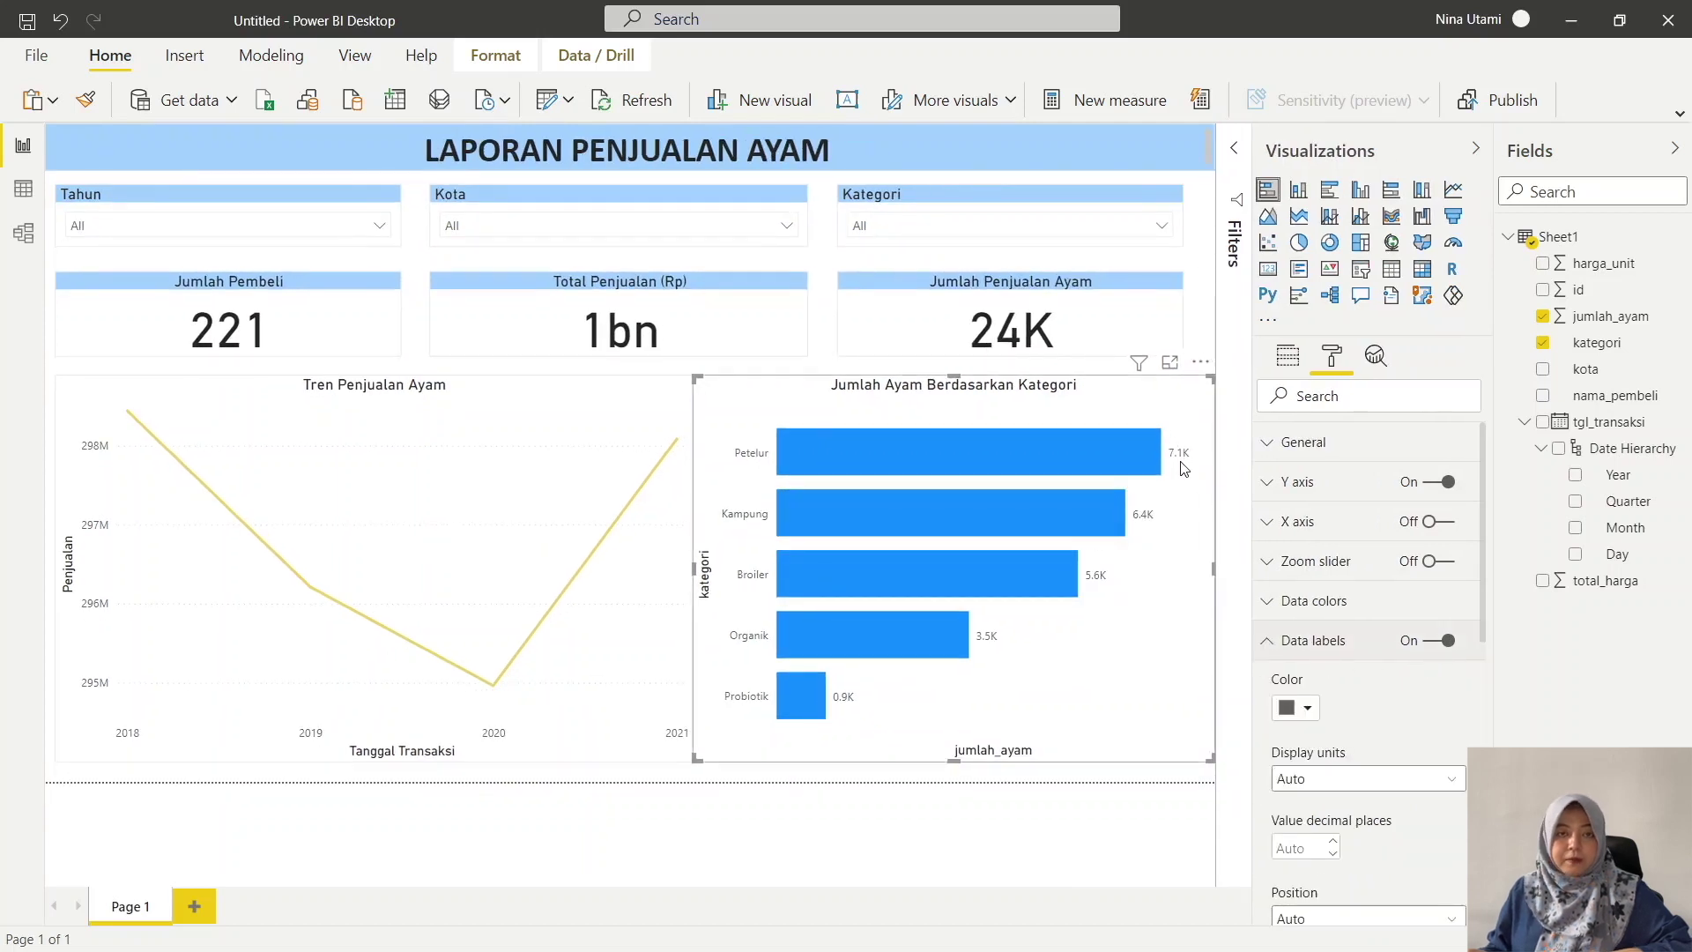
{"action": "scroll", "coordinate": [1359, 734], "scroll_direction": "down", "scroll_amount": 1}
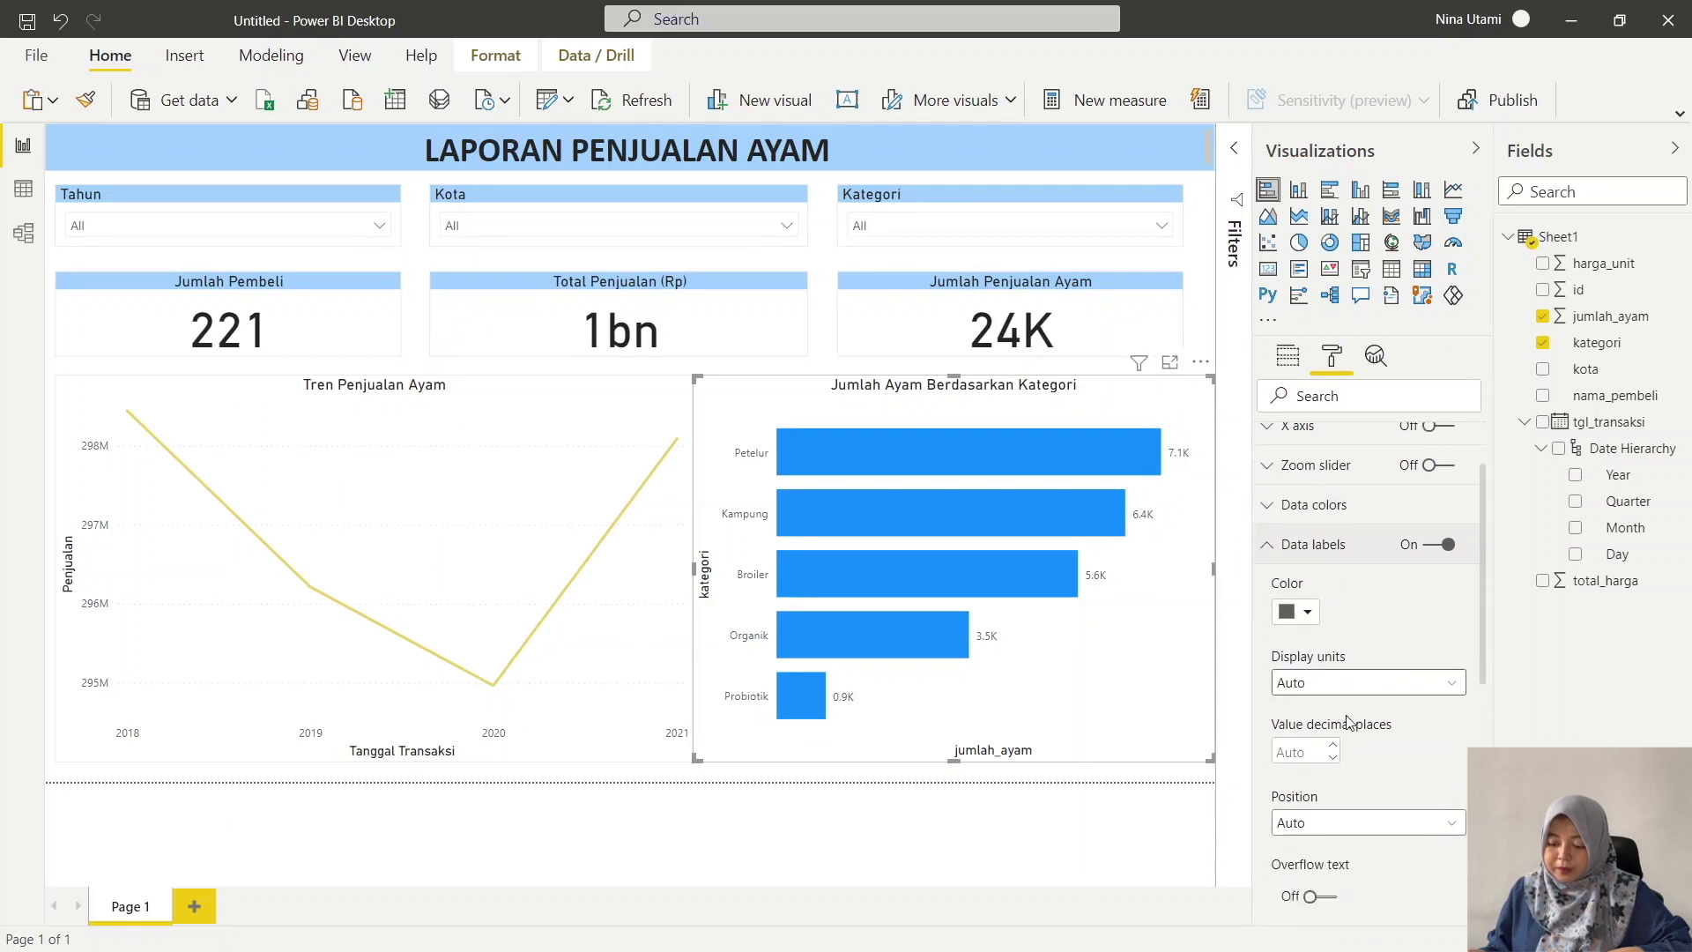
{"action": "left_click", "coordinate": [1329, 670]}
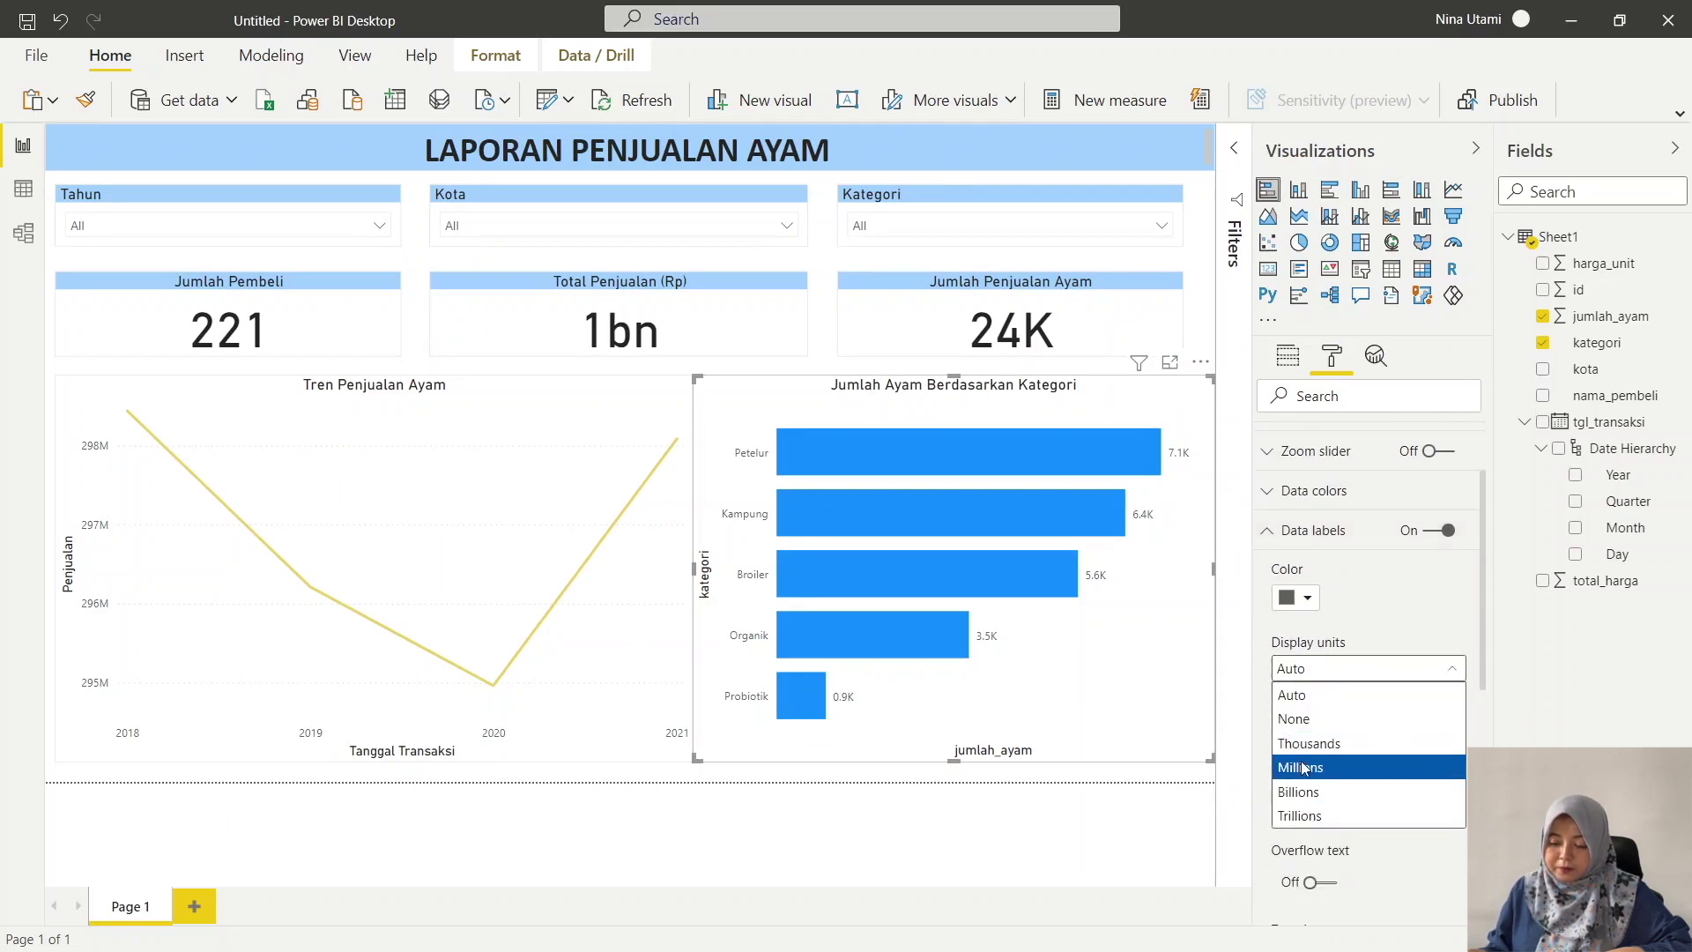
{"action": "left_click", "coordinate": [1302, 767]}
{"action": "left_click", "coordinate": [1305, 671]}
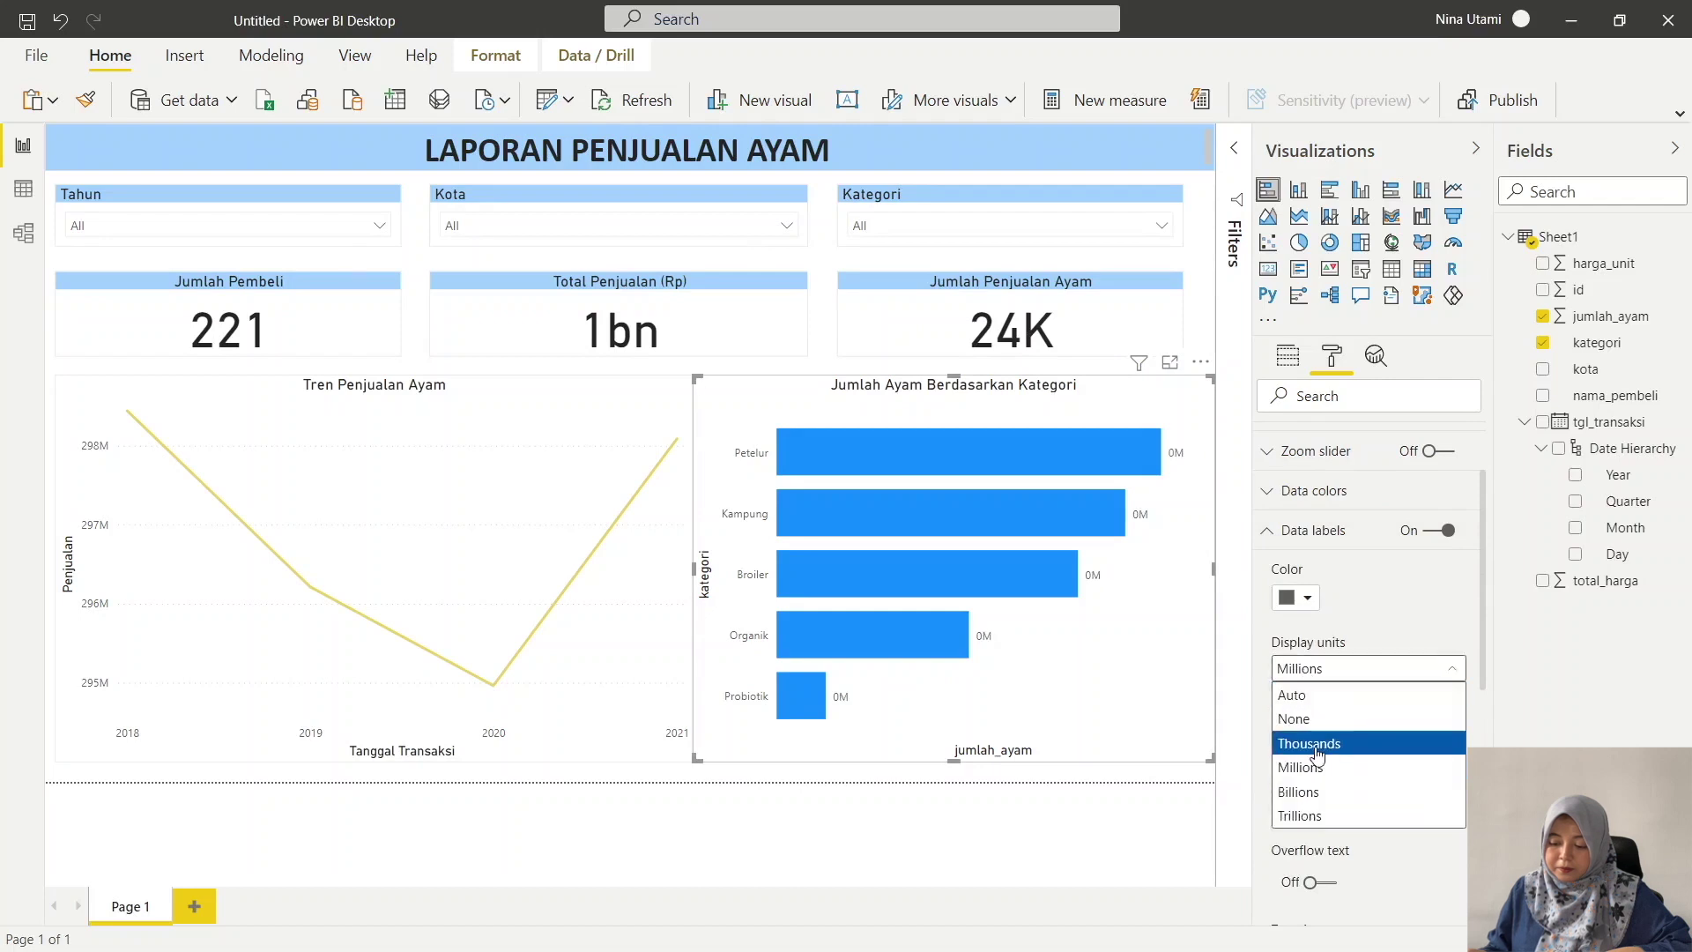
{"action": "left_click", "coordinate": [1293, 721]}
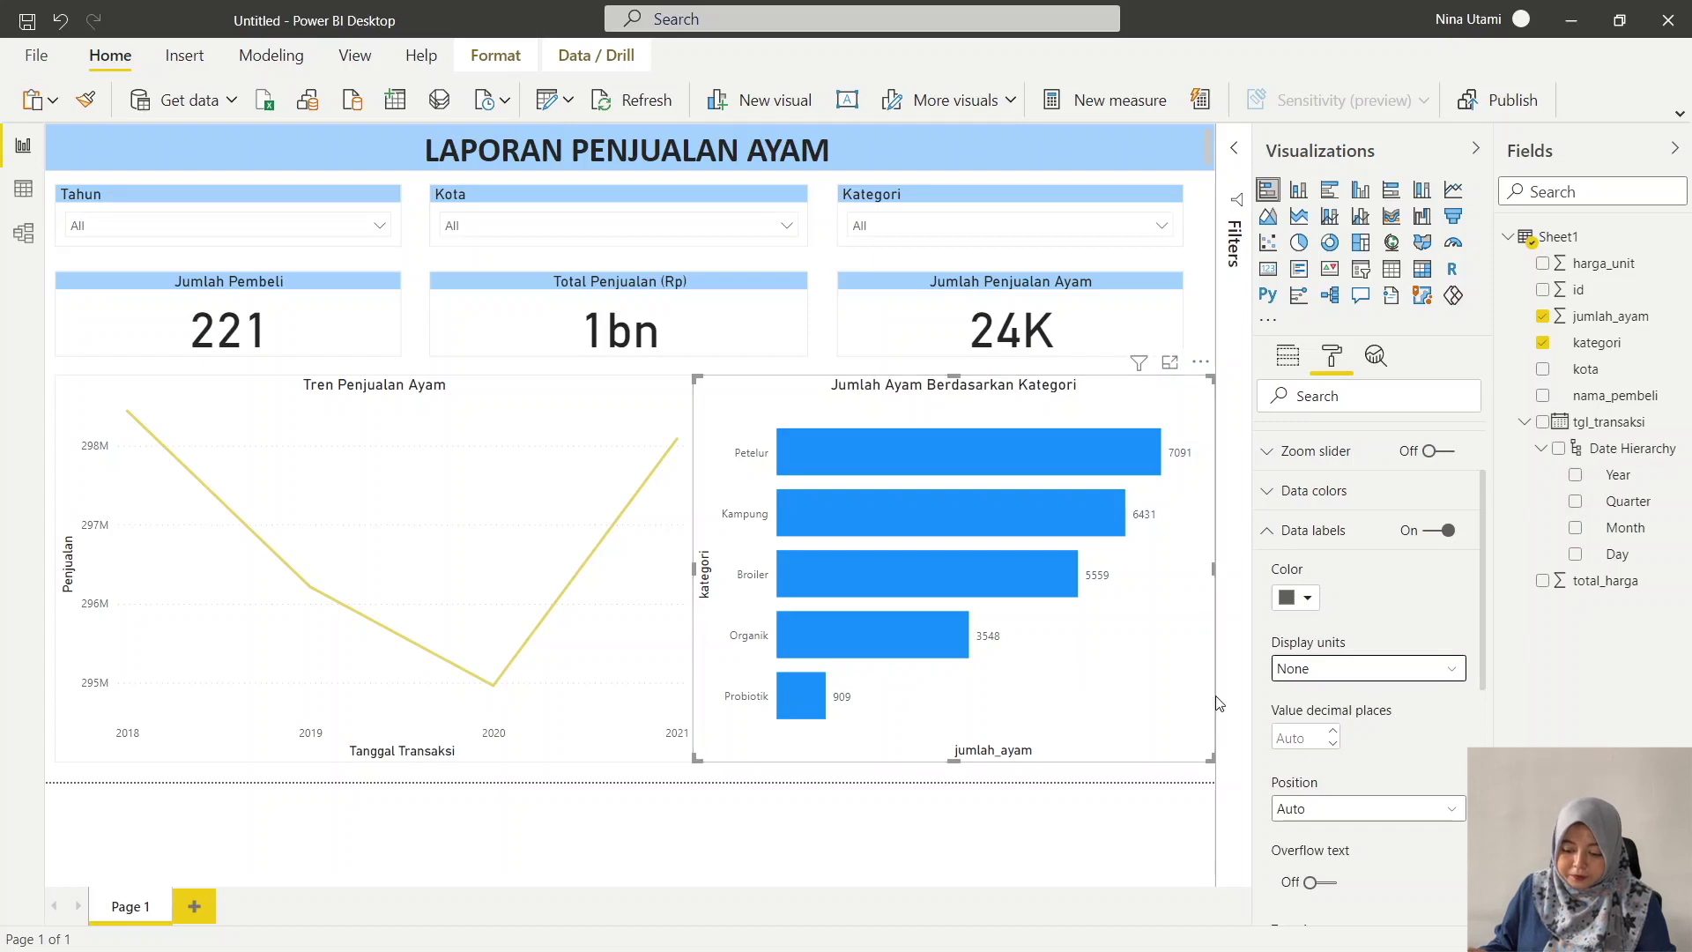
{"action": "left_click", "coordinate": [1272, 533]}
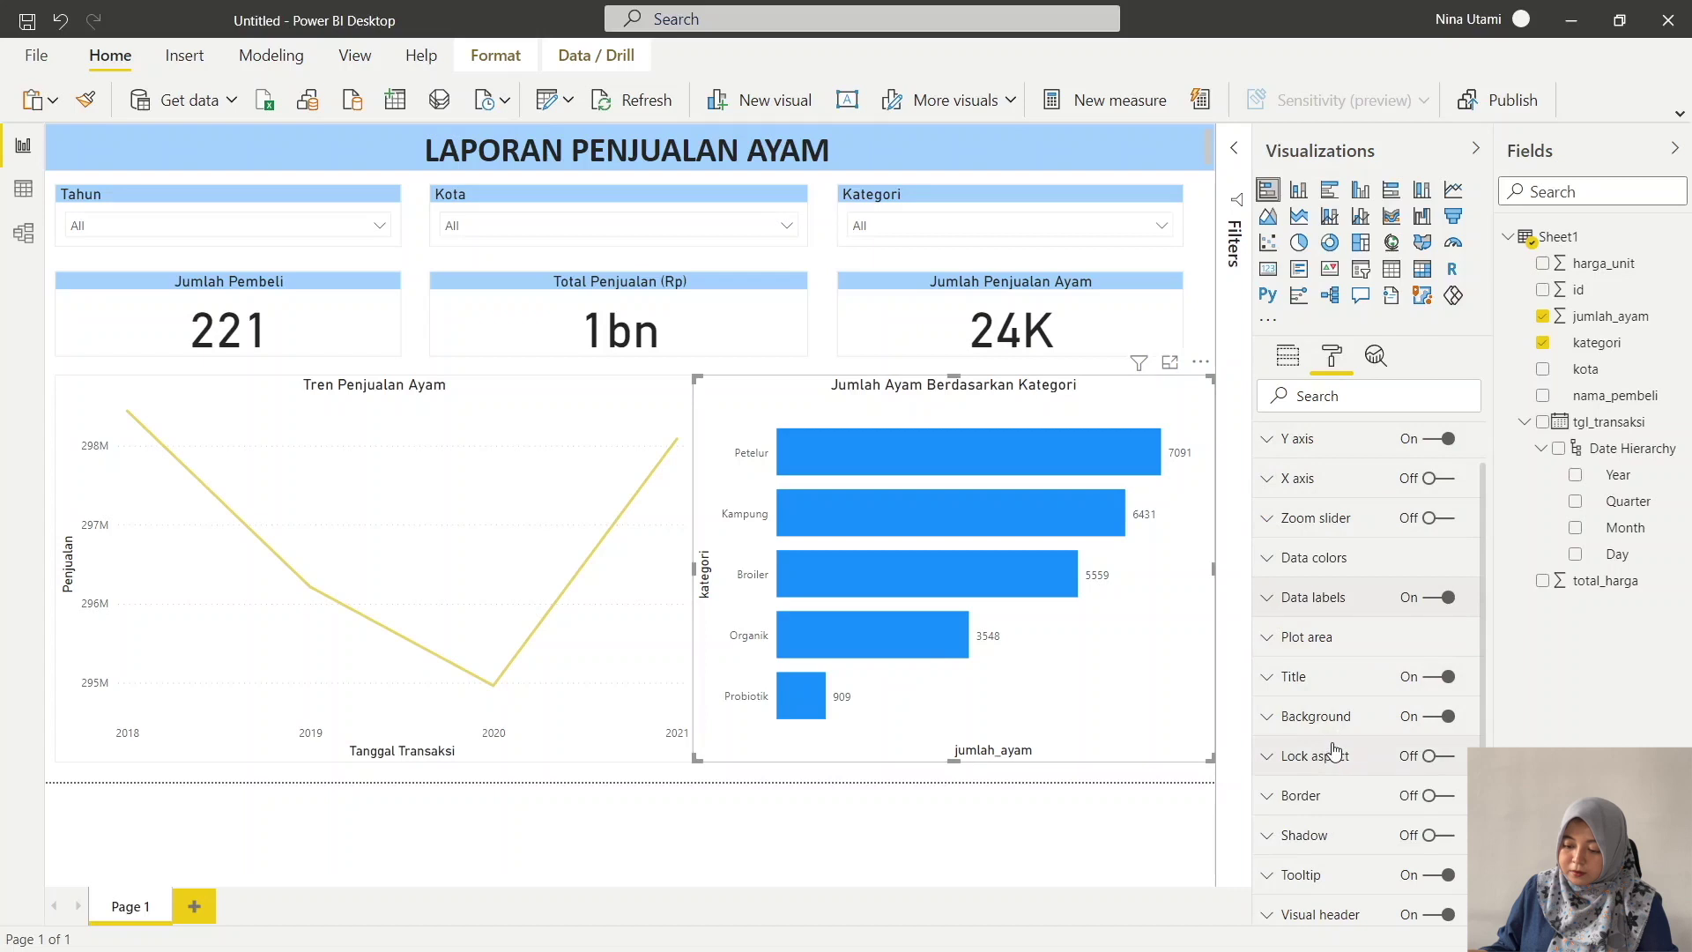
- Change the bar chart's default data colour to yellow, matching the line chart, and deselect the chart
{"action": "left_click", "coordinate": [1292, 572]}
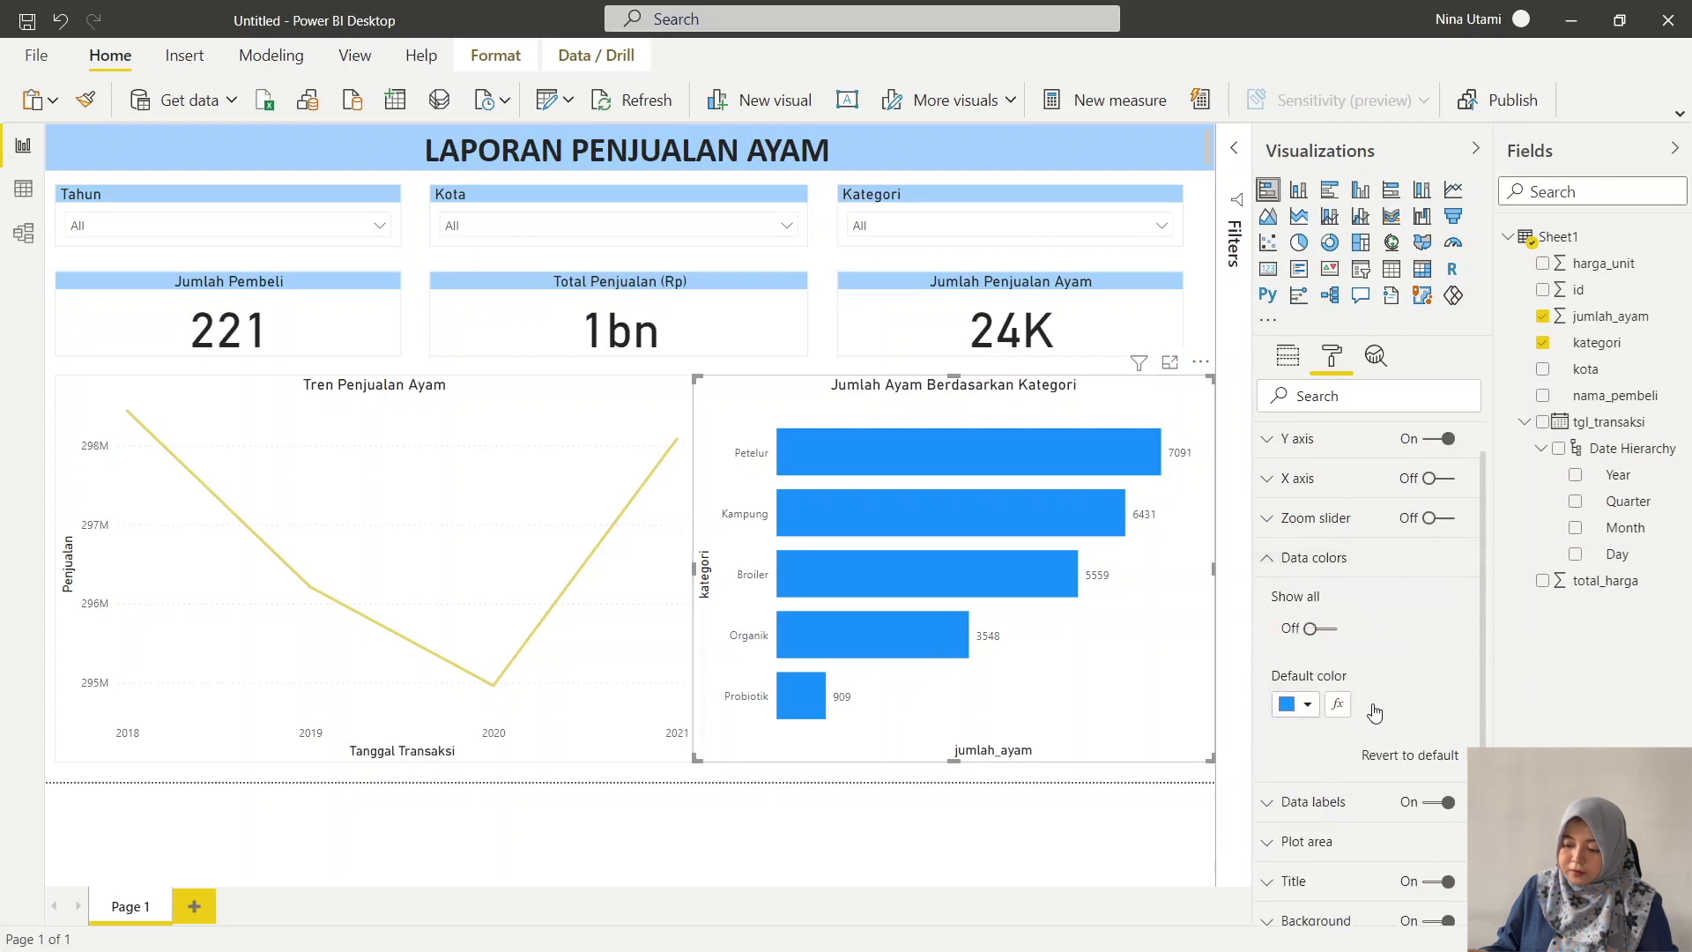
{"action": "left_click", "coordinate": [1295, 703]}
{"action": "left_click", "coordinate": [1558, 456]}
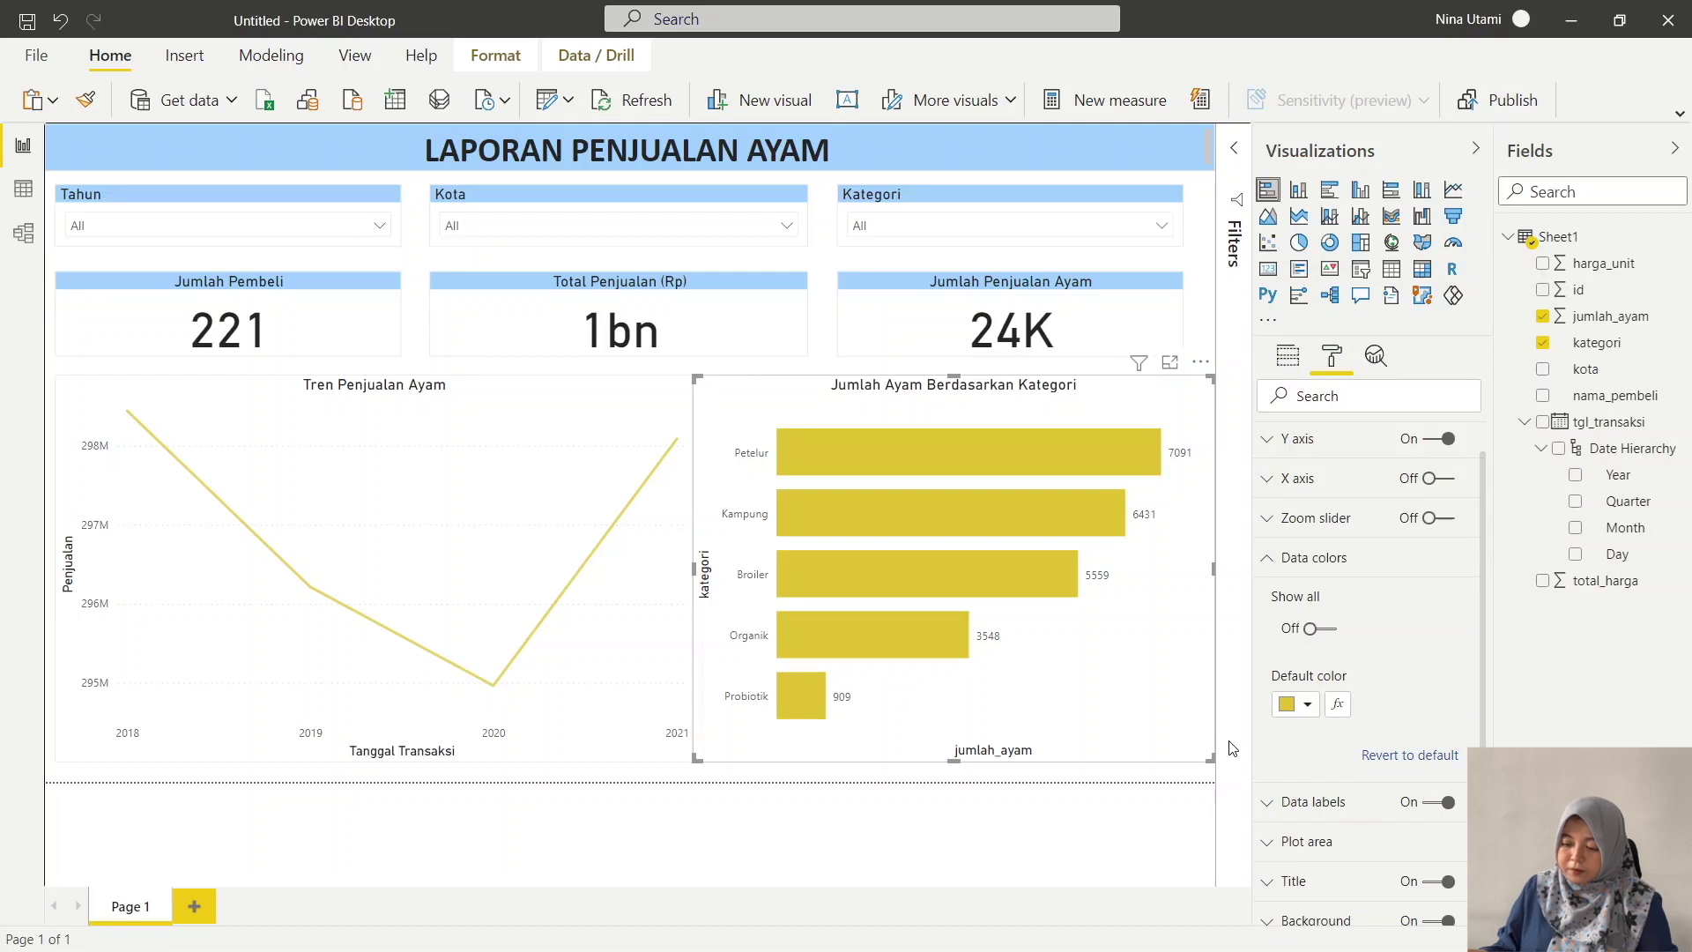
{"action": "left_click", "coordinate": [1211, 765]}
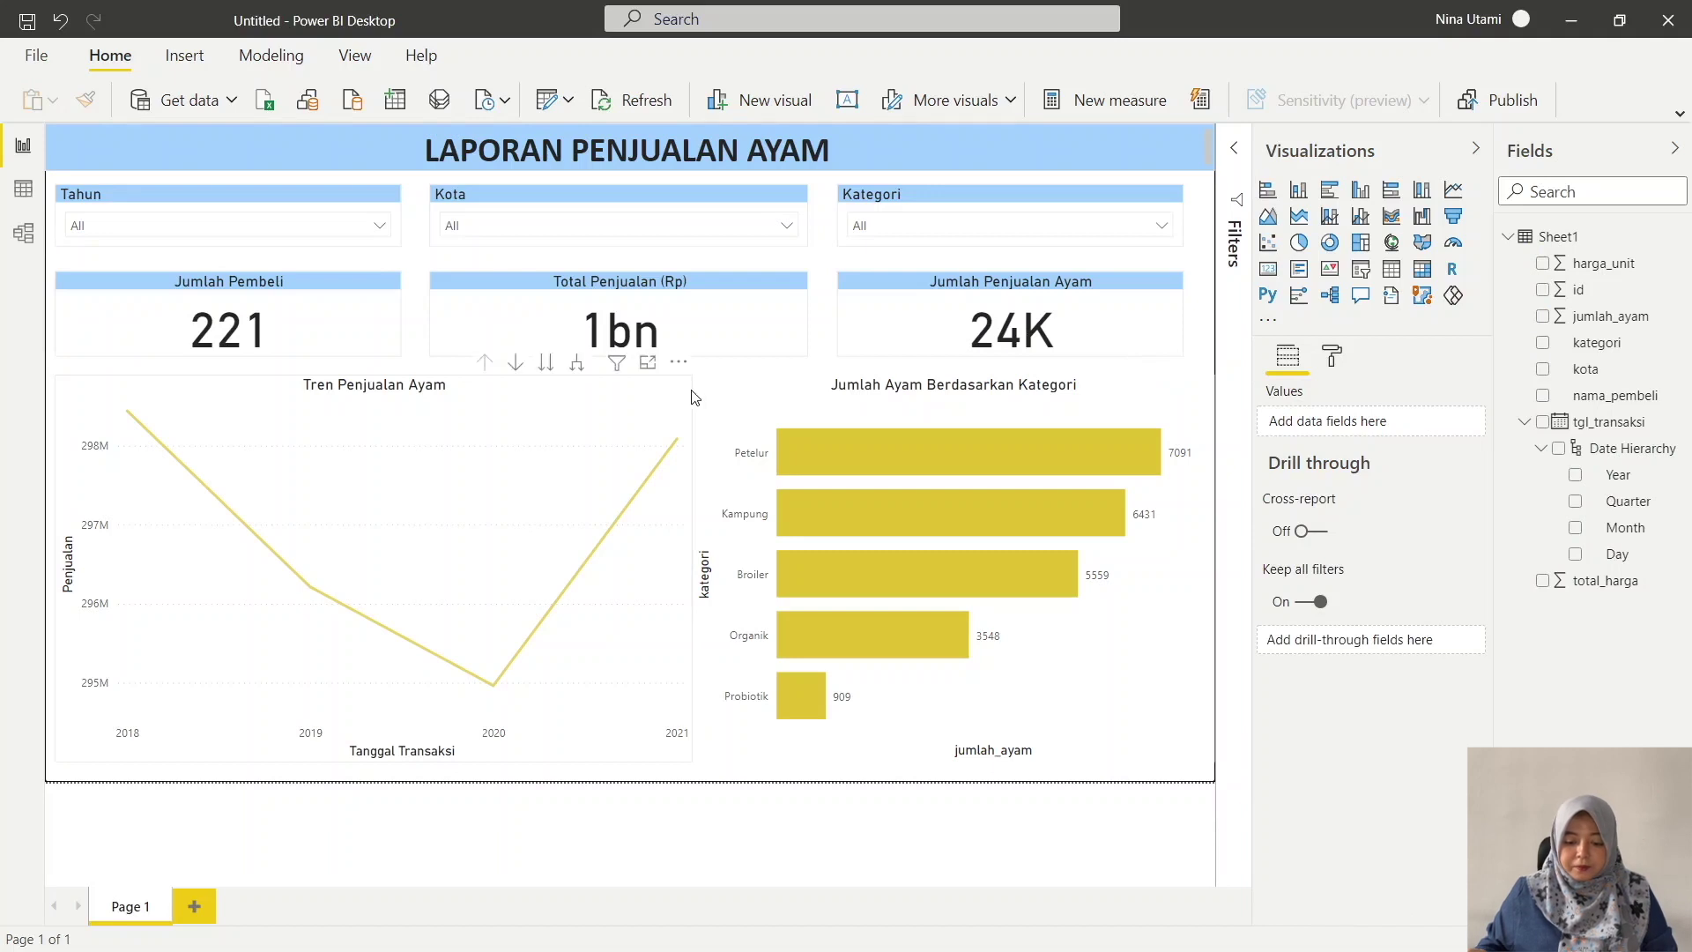
- Filter the report to Tahun 2020 and drill the Tren Penjualan Ayam line chart to the month level
{"action": "left_click", "coordinate": [1190, 599]}
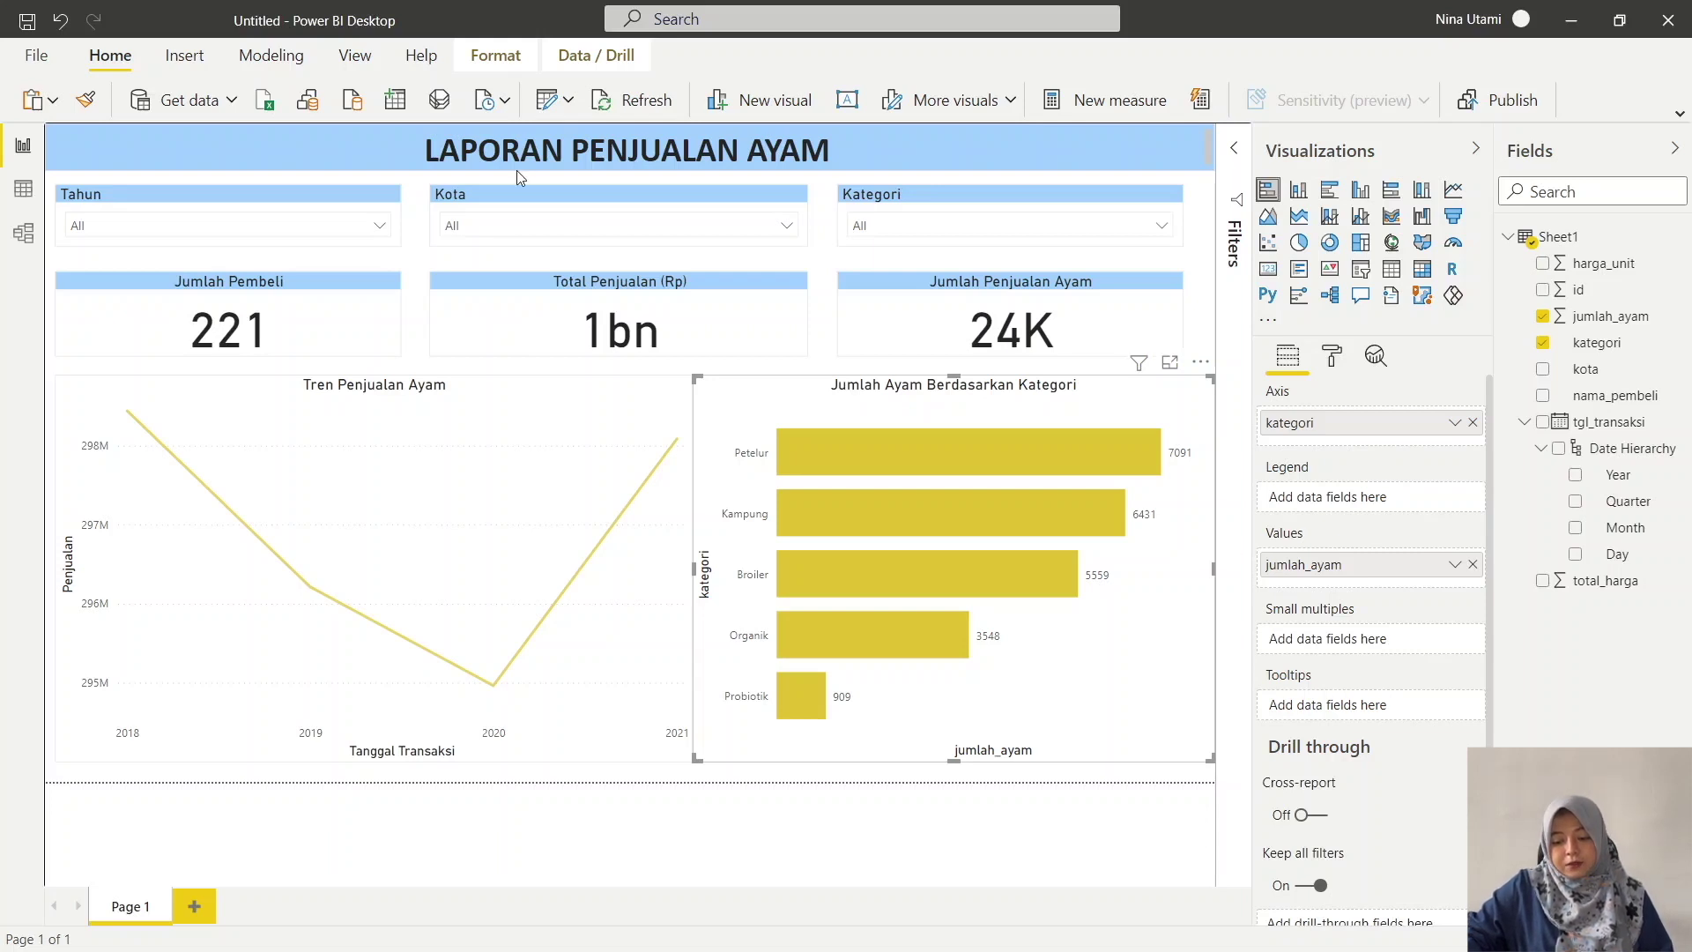
{"action": "left_click", "coordinate": [380, 231]}
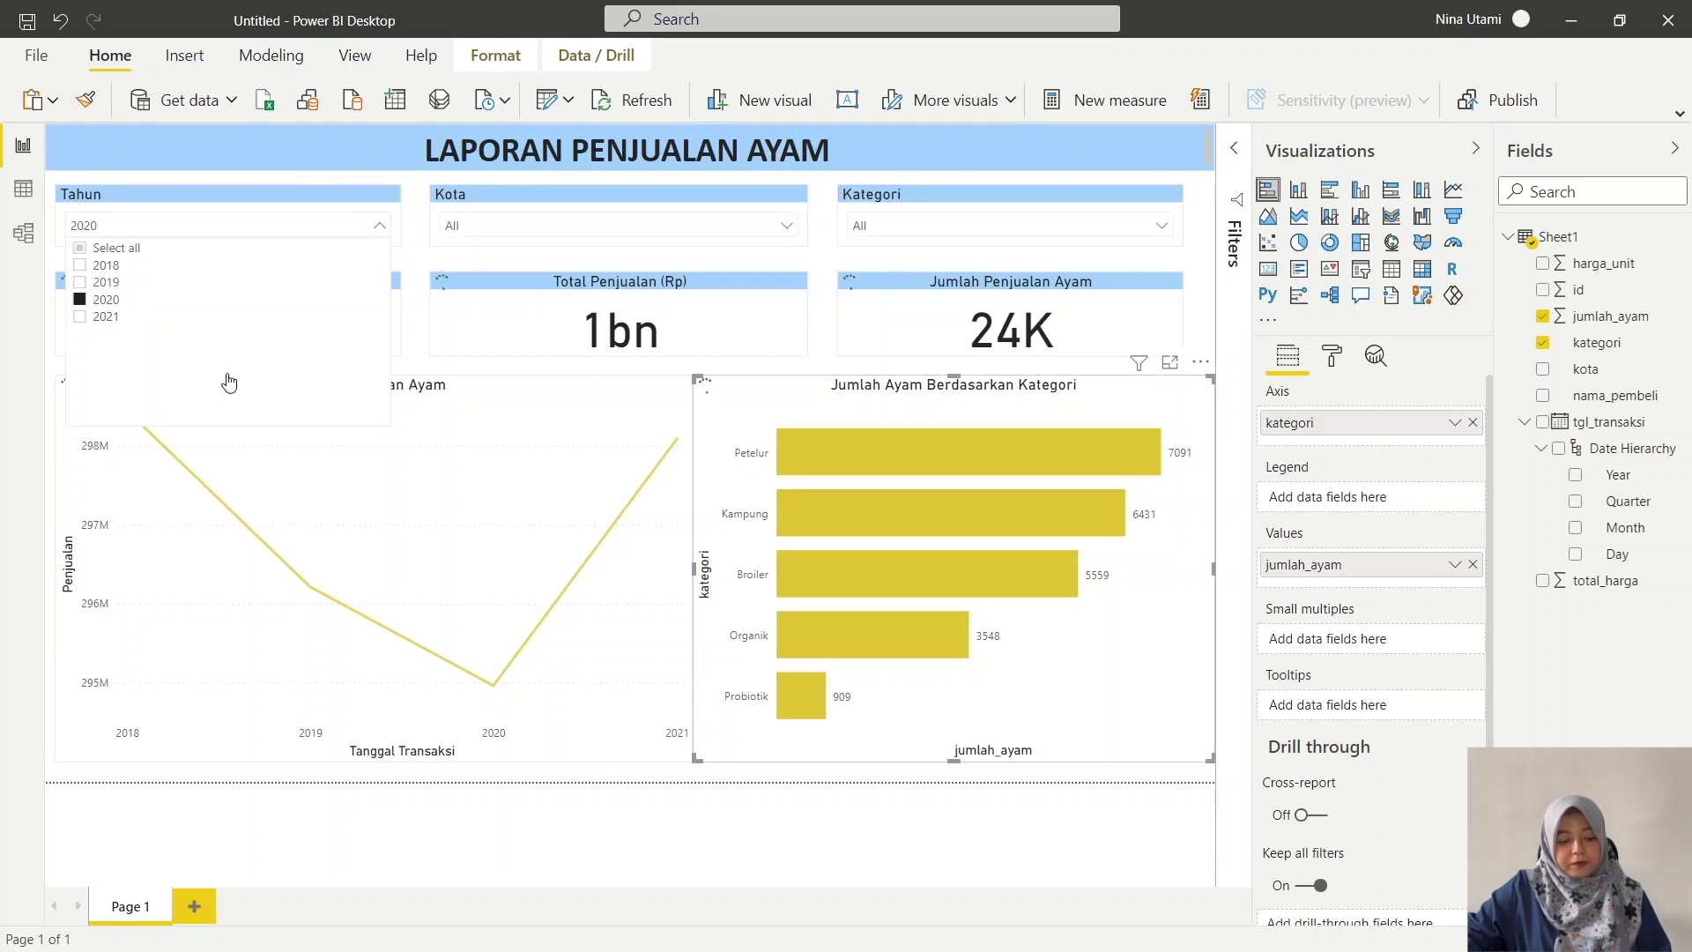
{"action": "left_click", "coordinate": [416, 271]}
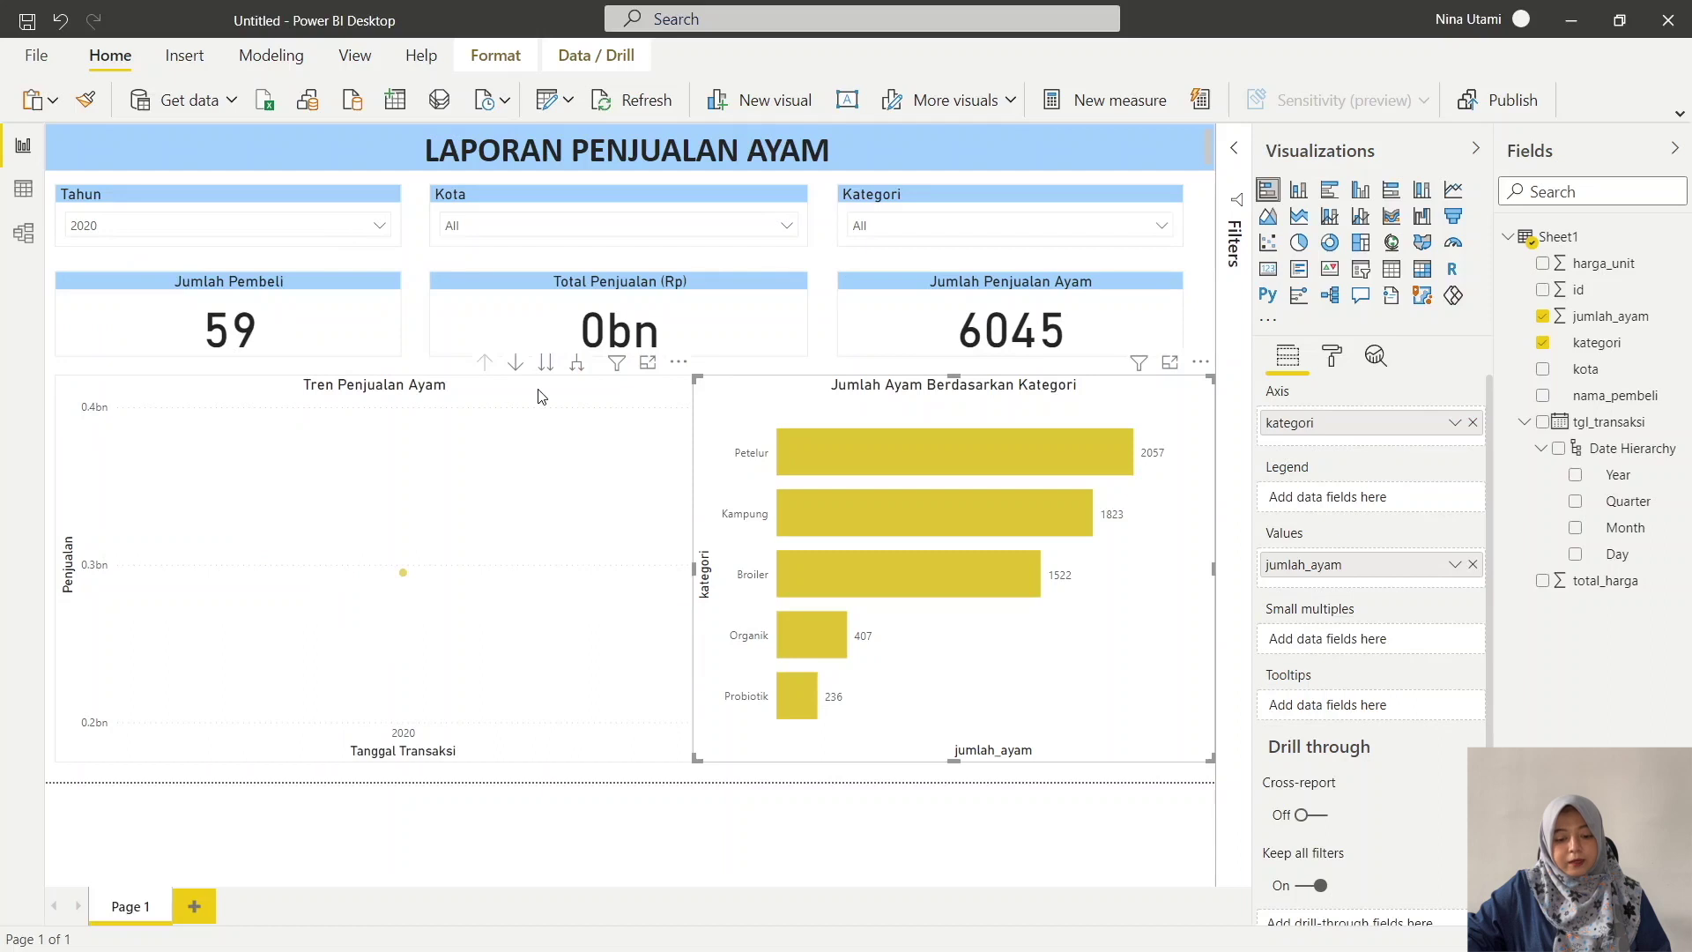
{"action": "left_click", "coordinate": [515, 363]}
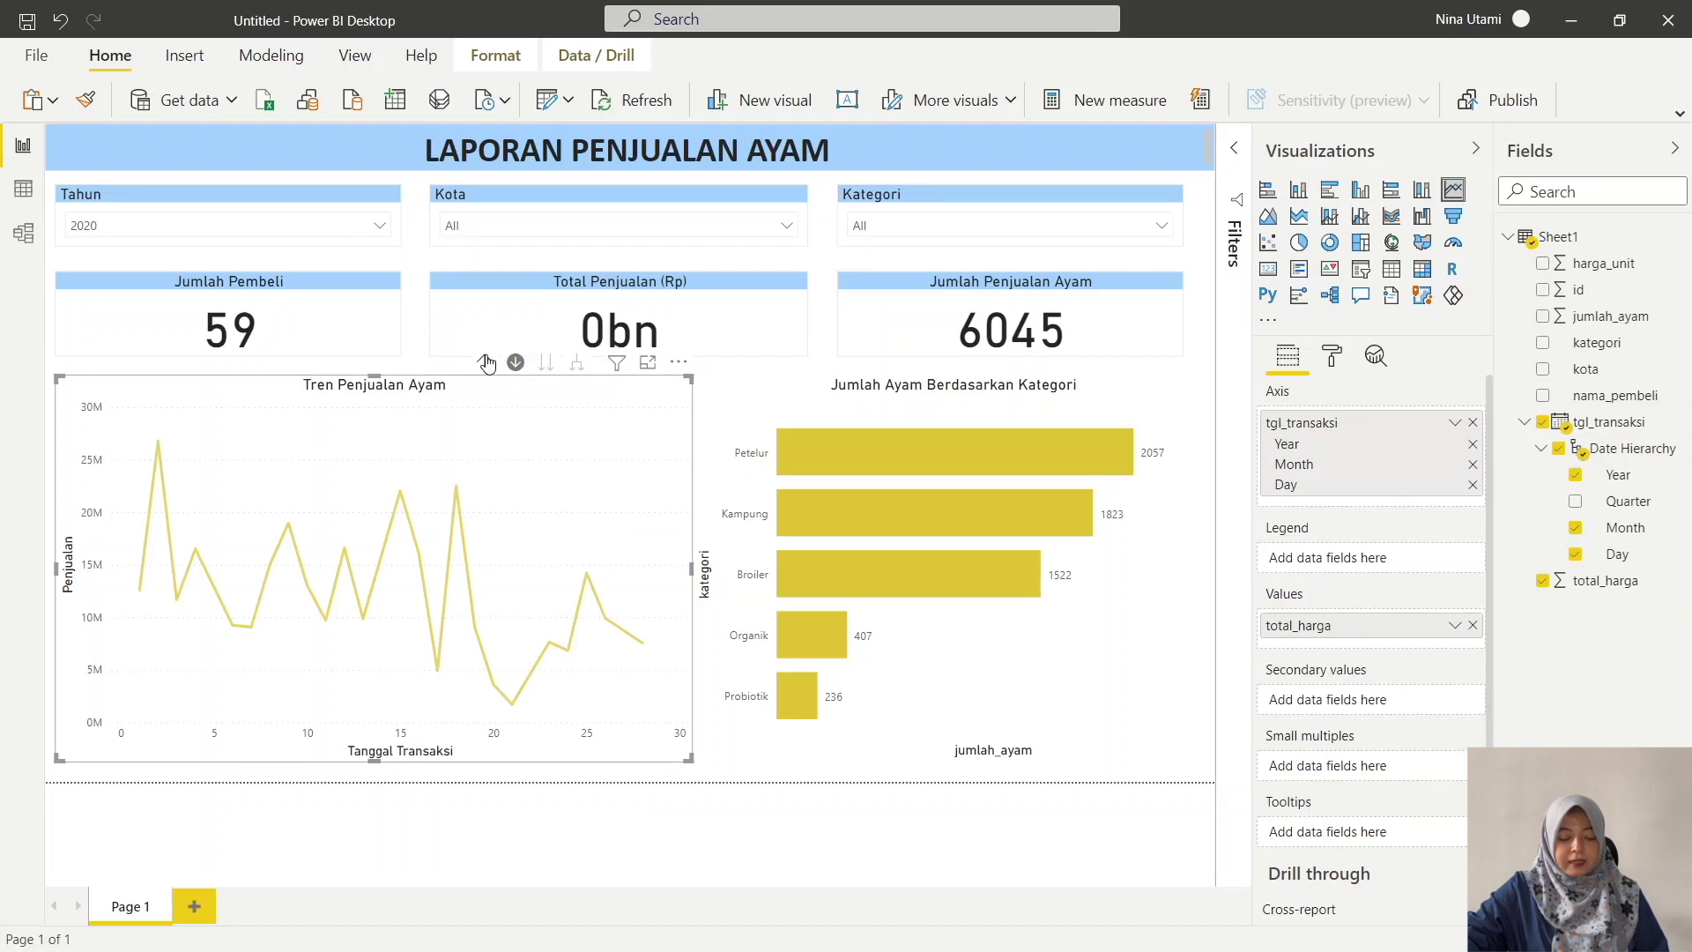
{"action": "left_click", "coordinate": [486, 362]}
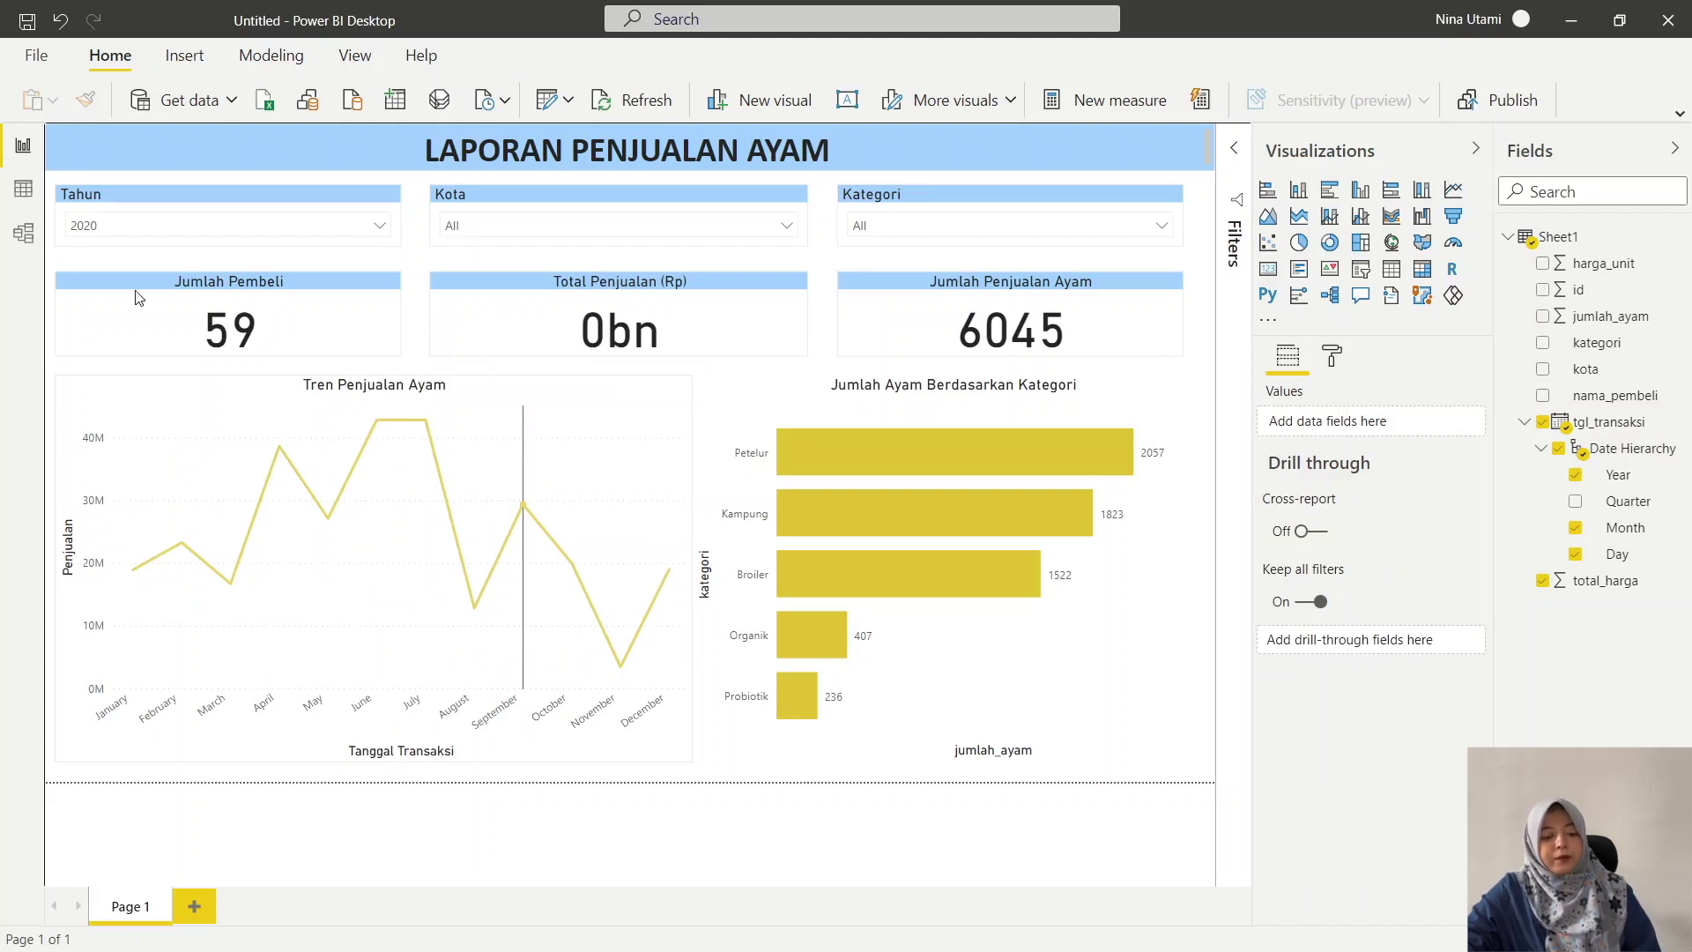
- Set the display units of the Total Penjualan (Rp) card's data label to Auto
{"action": "left_click", "coordinate": [673, 331]}
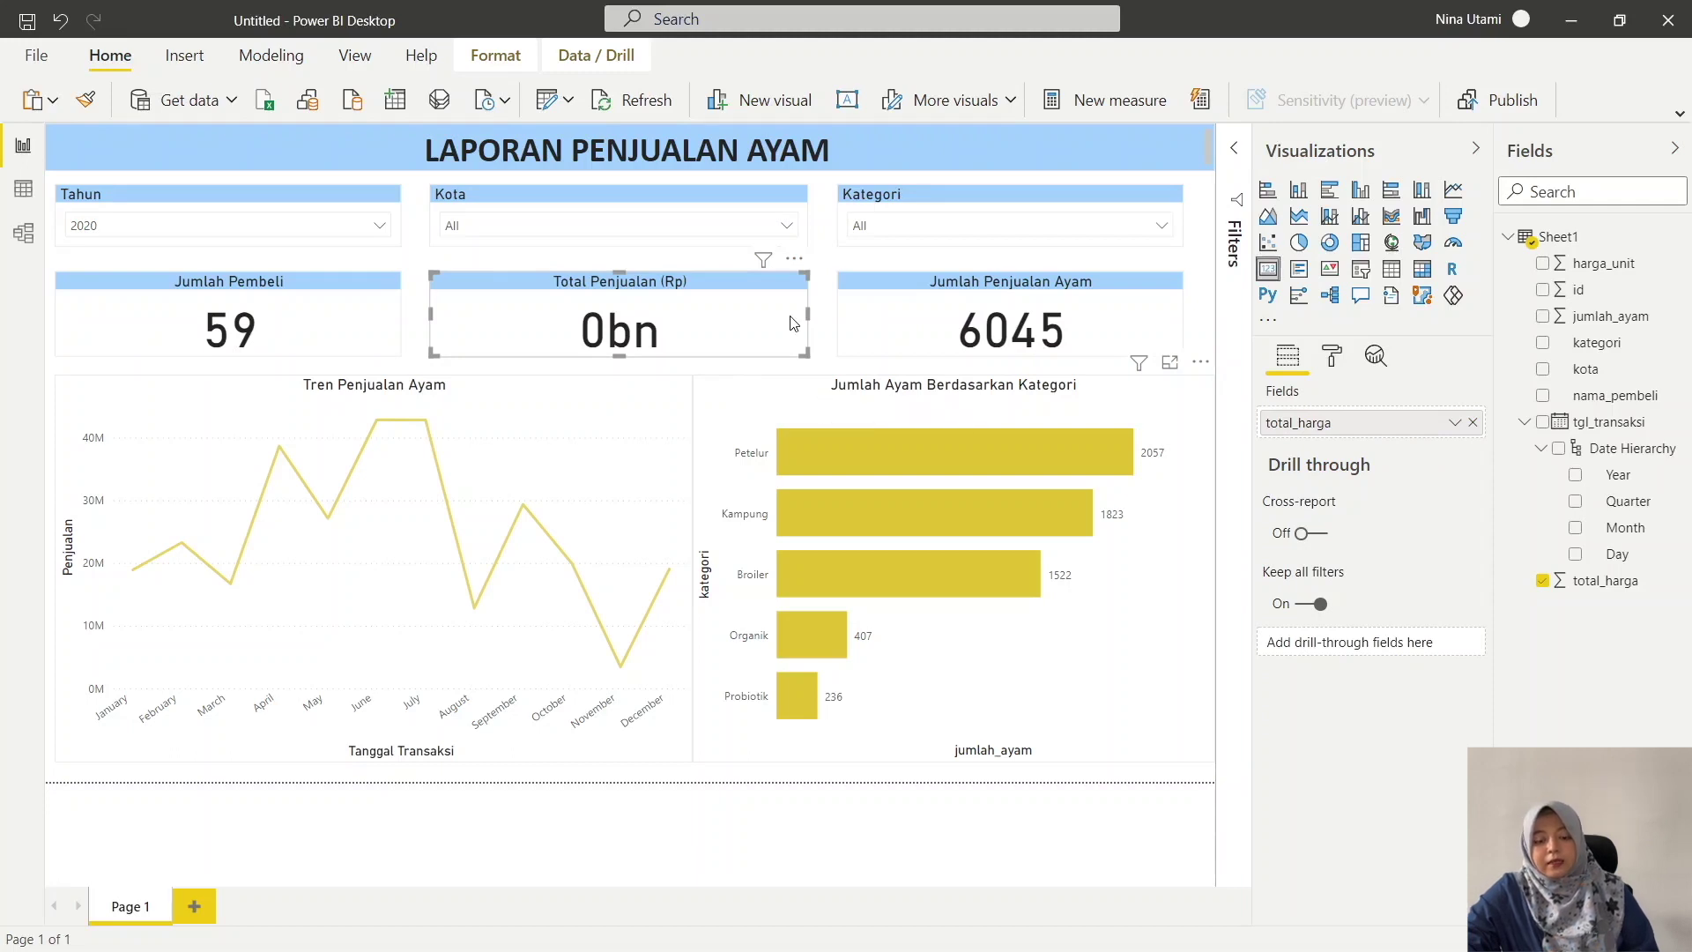
{"action": "left_click", "coordinate": [1333, 358]}
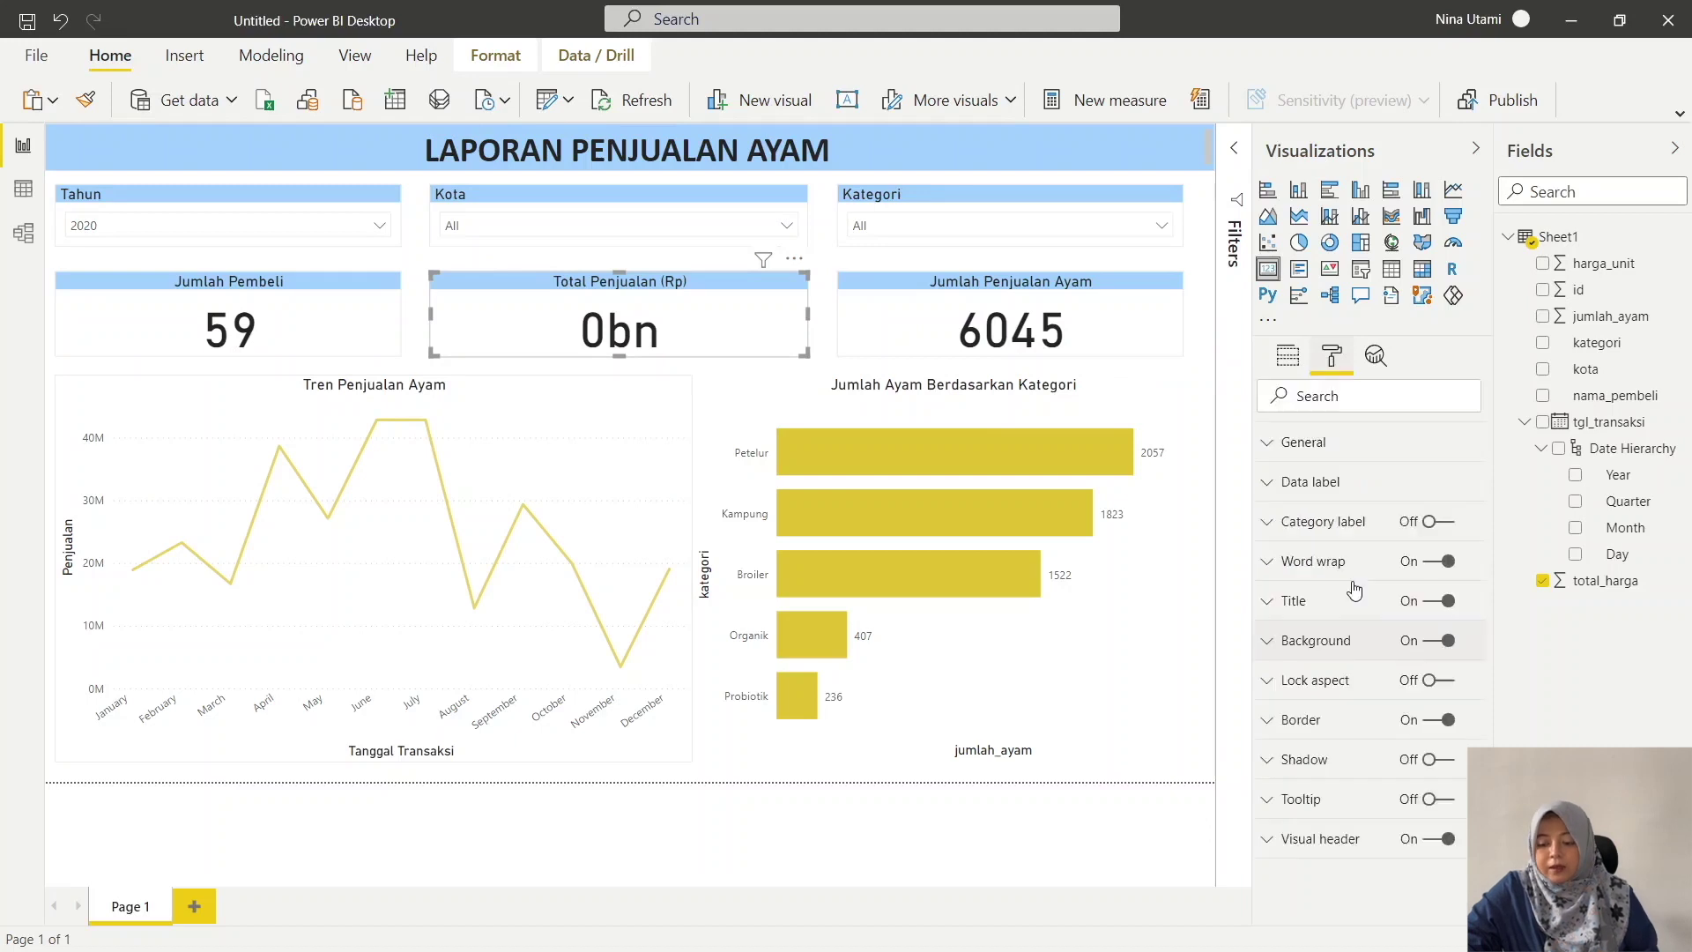
{"action": "left_click", "coordinate": [1331, 490]}
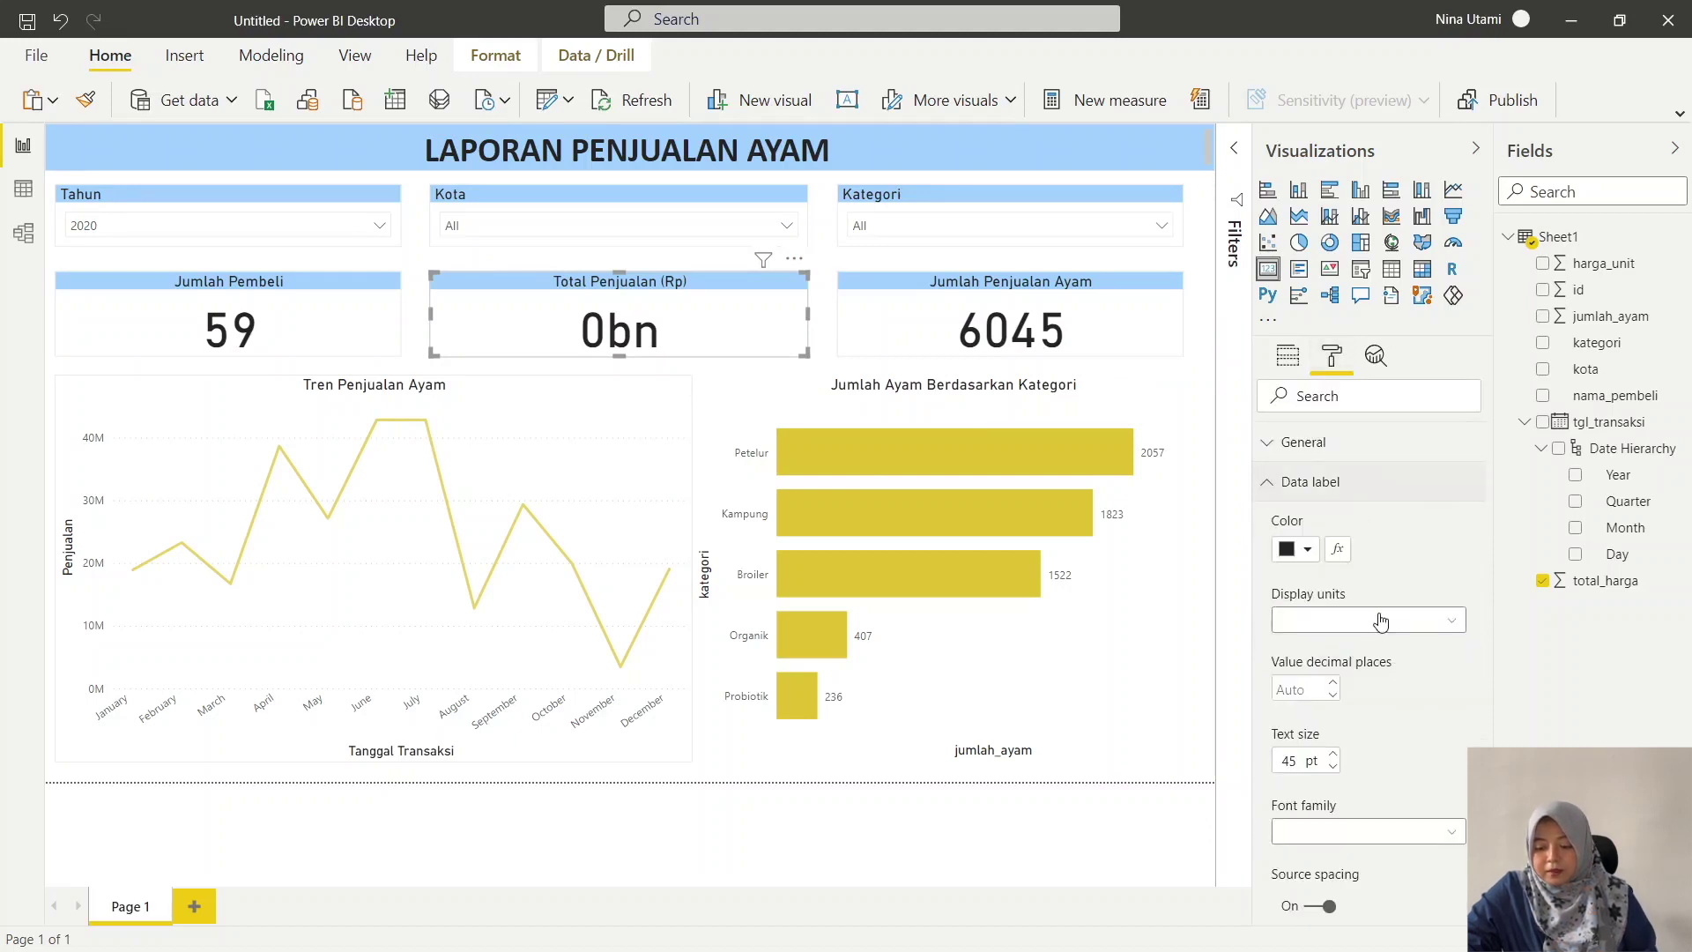
{"action": "left_click", "coordinate": [1381, 621]}
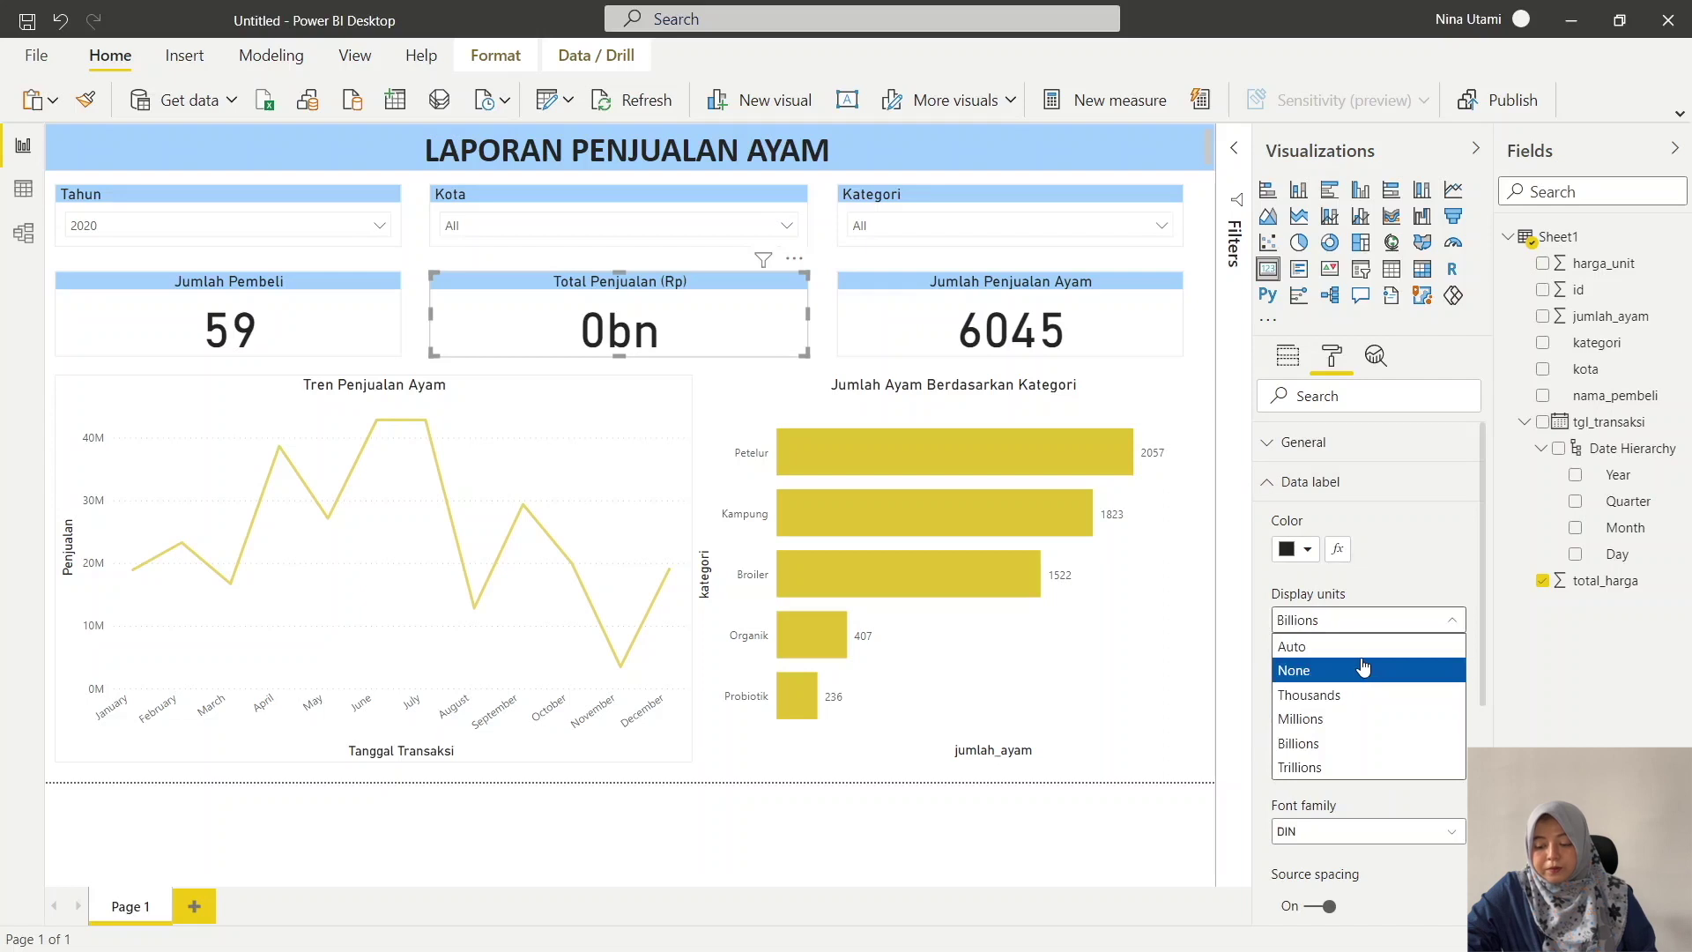
{"action": "left_click", "coordinate": [1361, 657]}
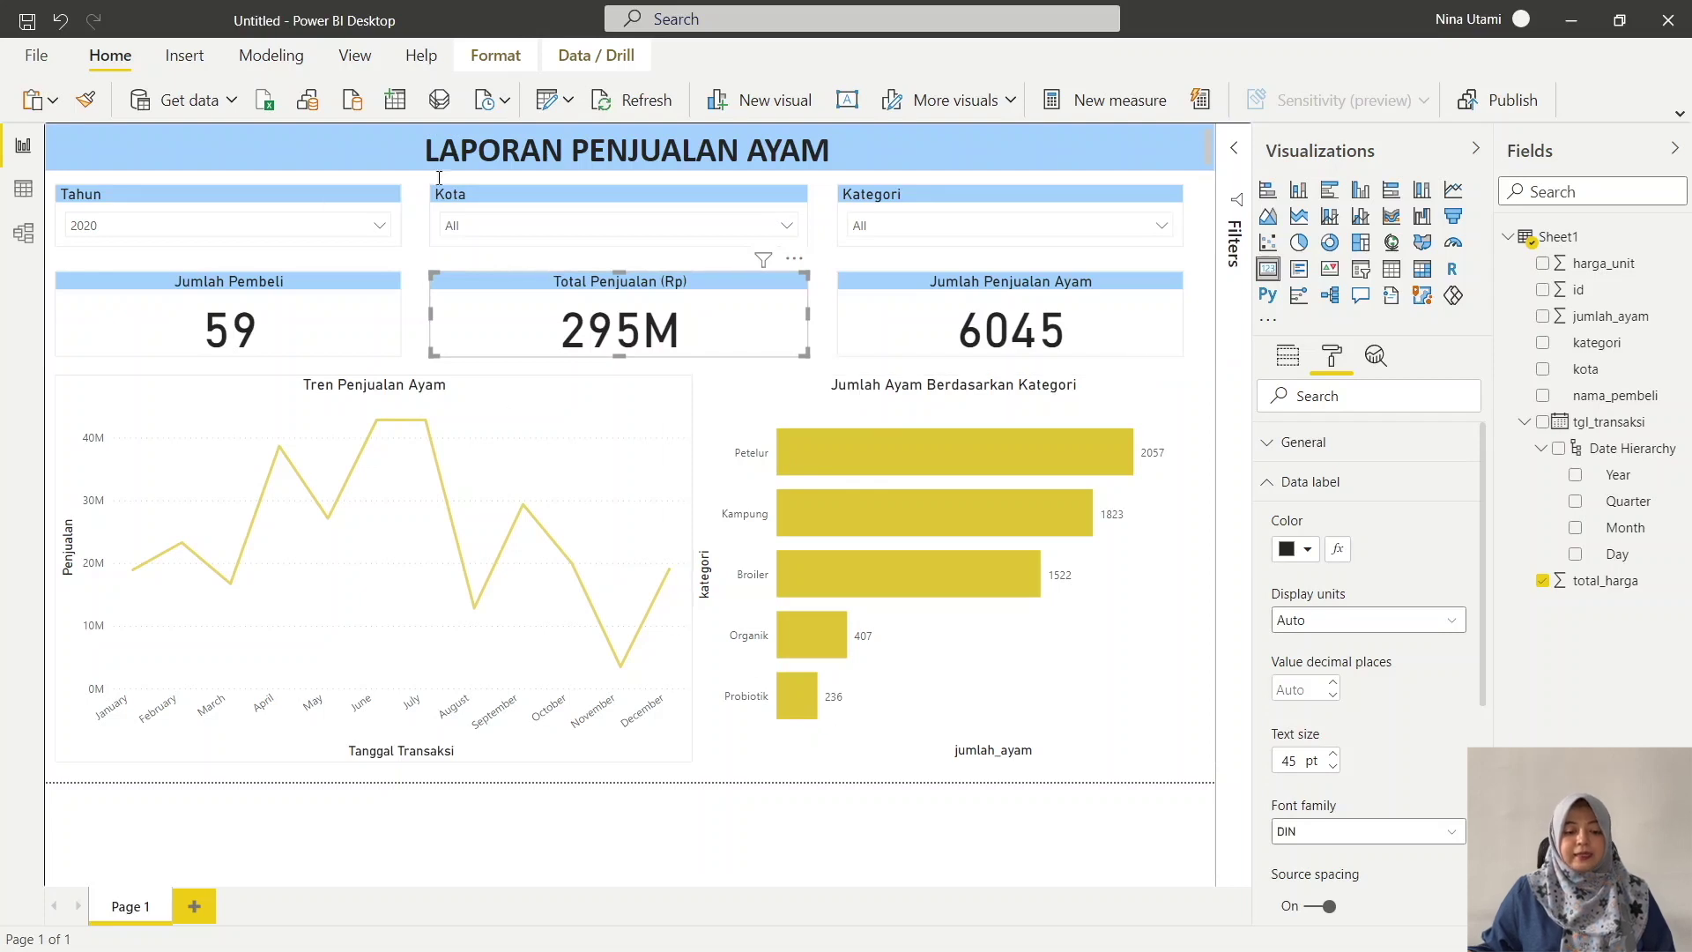
- Filter the report to Jakarta Timur with the Kota slicer
{"action": "left_click", "coordinate": [624, 231]}
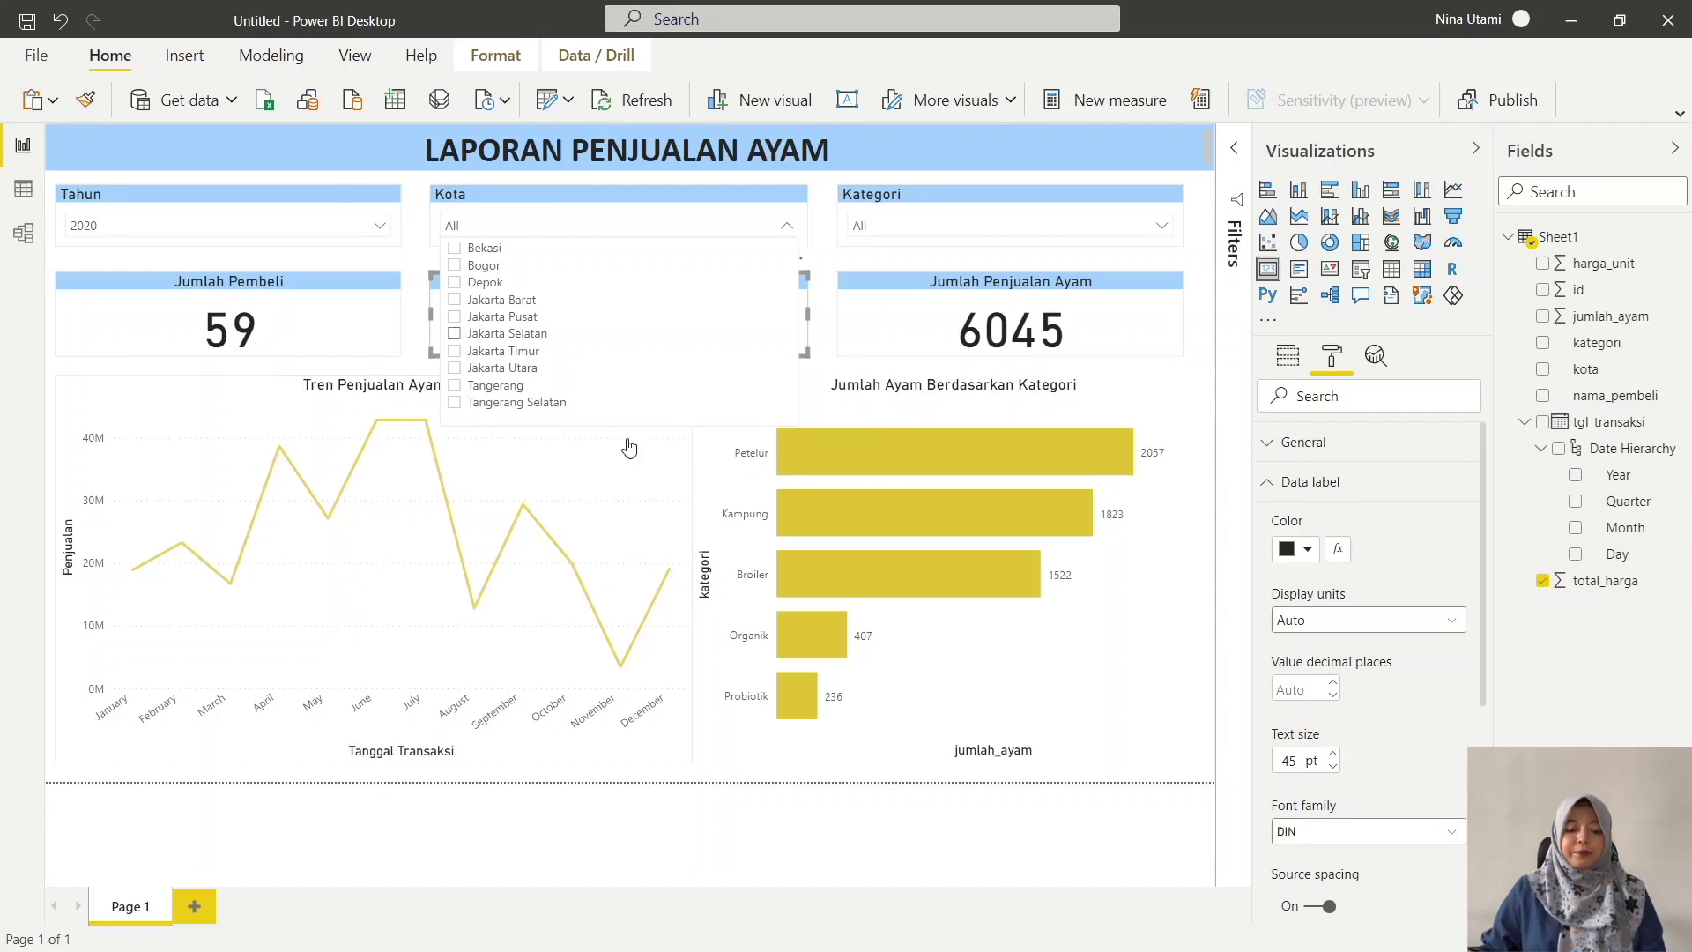
{"action": "left_click", "coordinate": [454, 335]}
{"action": "left_click", "coordinate": [455, 334]}
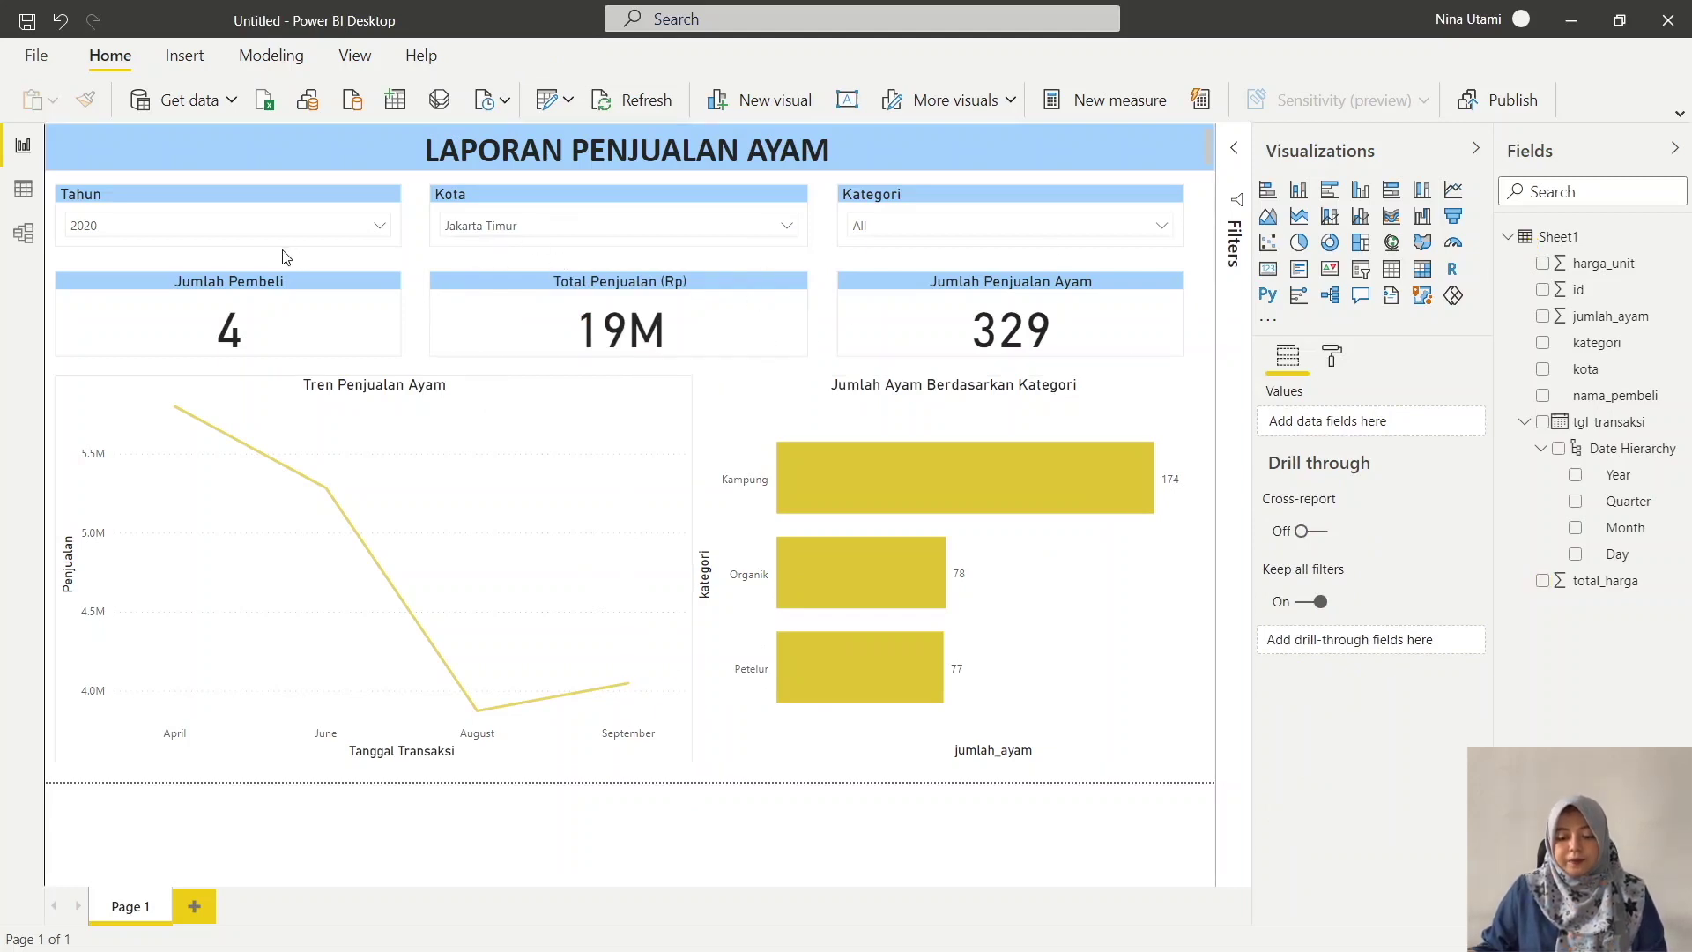
- Reset the Kota and Tahun slicers to All and drill the line chart back up to the year level
{"action": "left_click", "coordinate": [789, 226]}
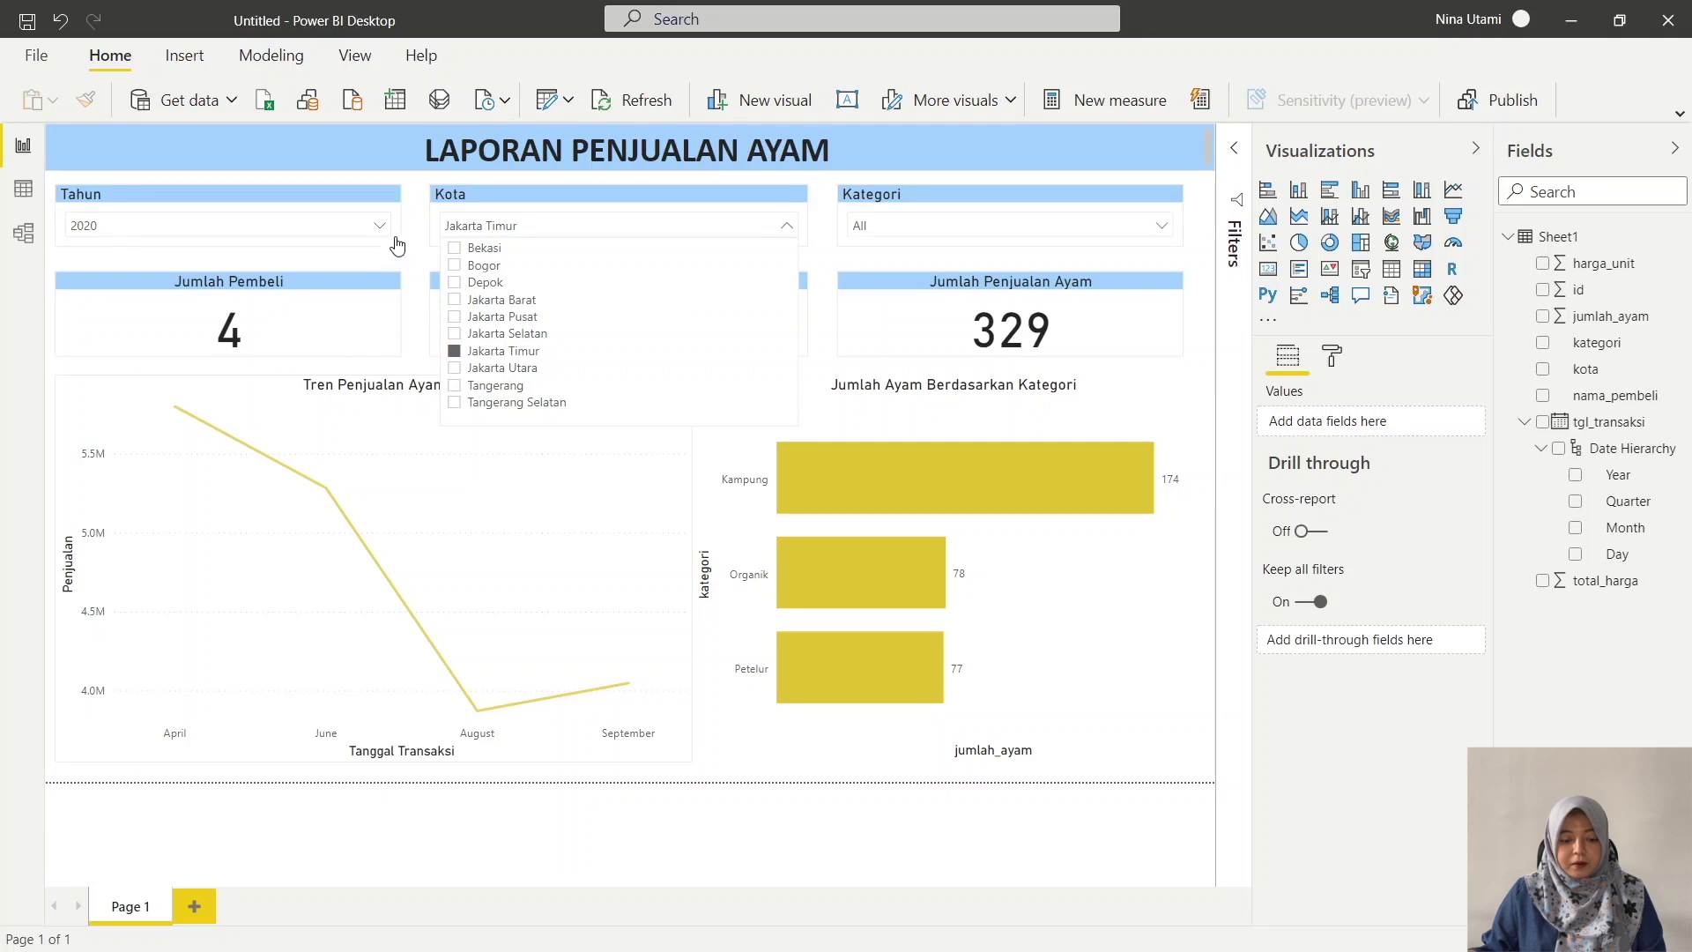
{"action": "left_click", "coordinate": [382, 228]}
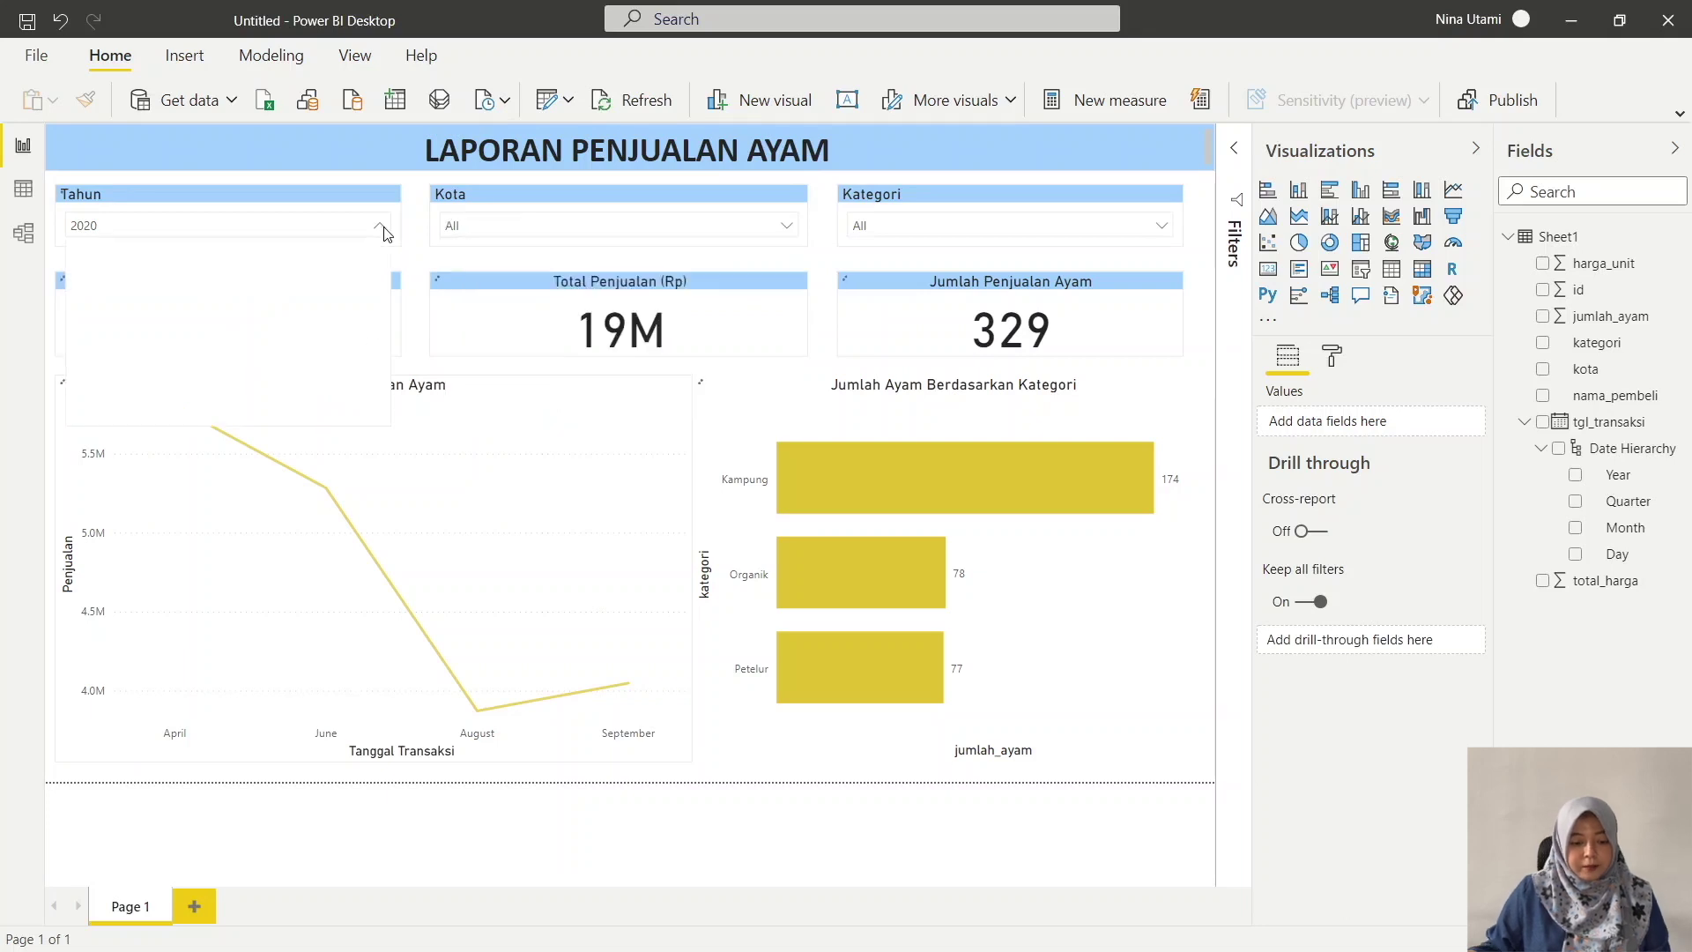
{"action": "left_click", "coordinate": [380, 229]}
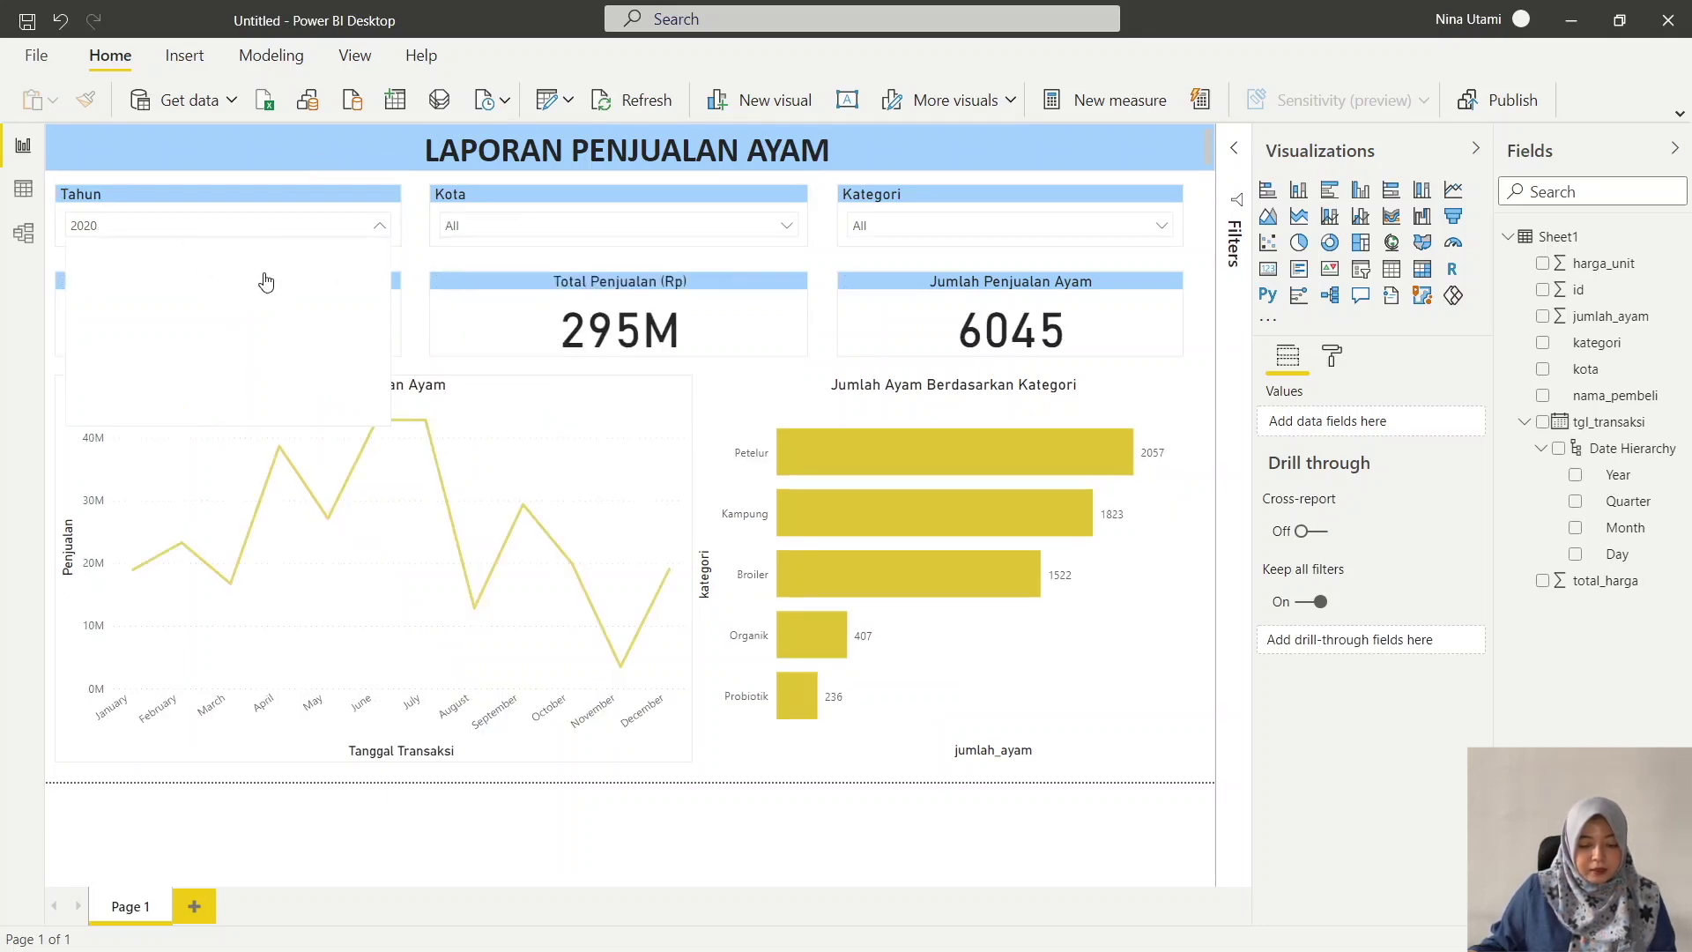
{"action": "left_click", "coordinate": [78, 250]}
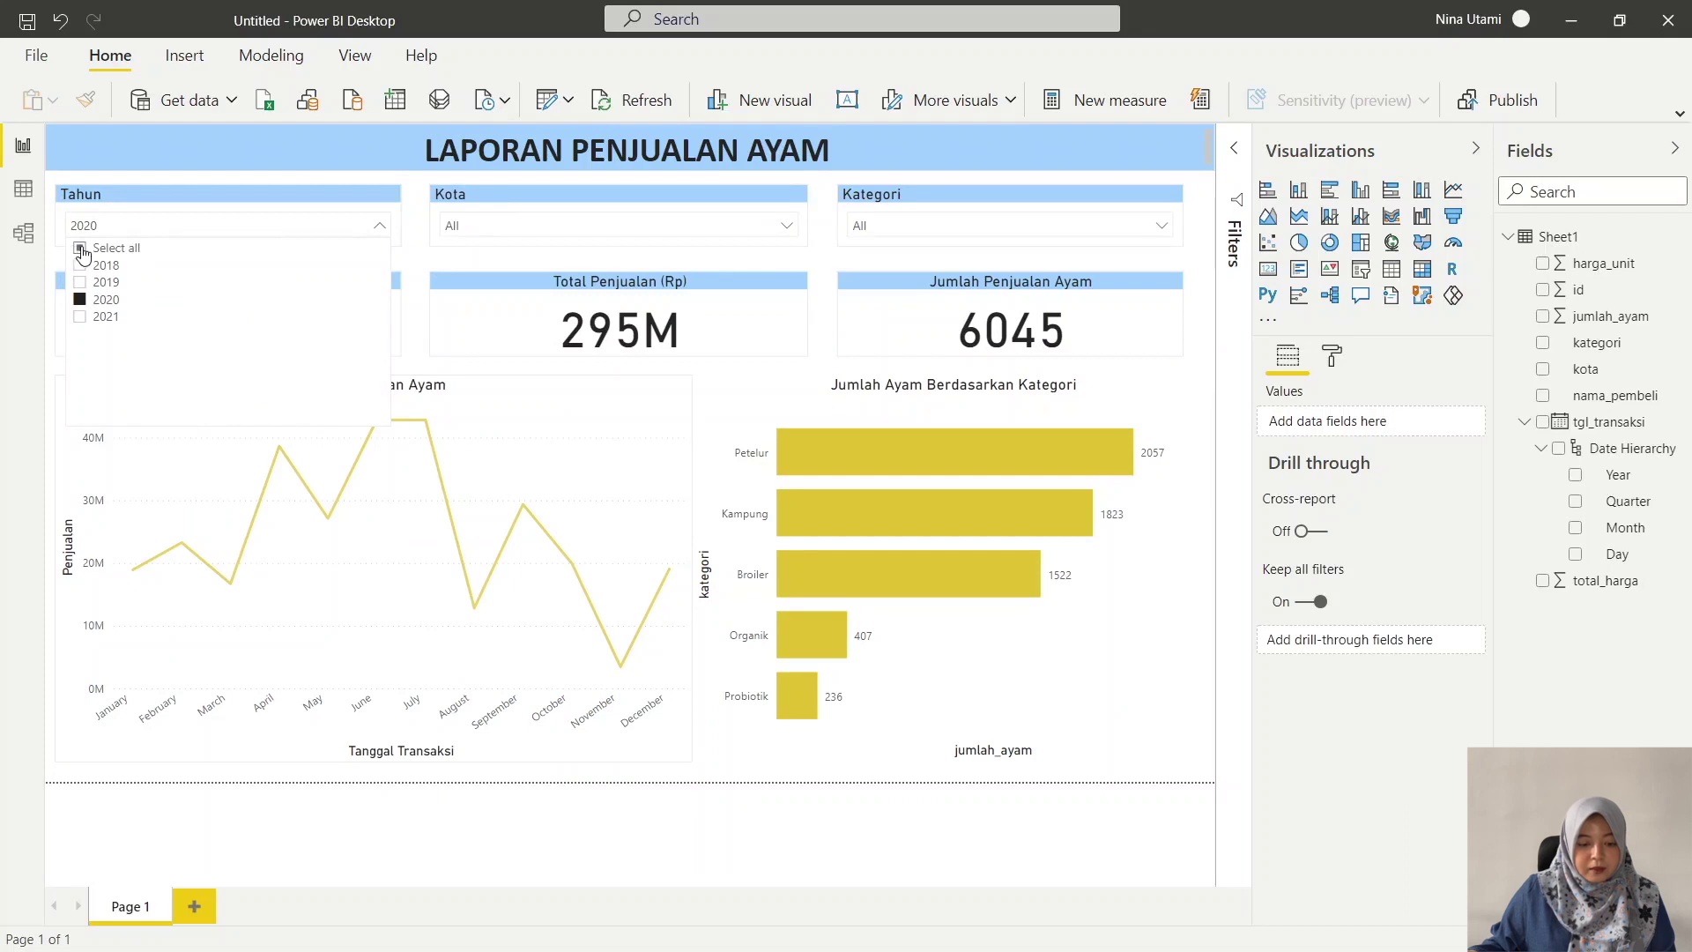
{"action": "left_click", "coordinate": [521, 407]}
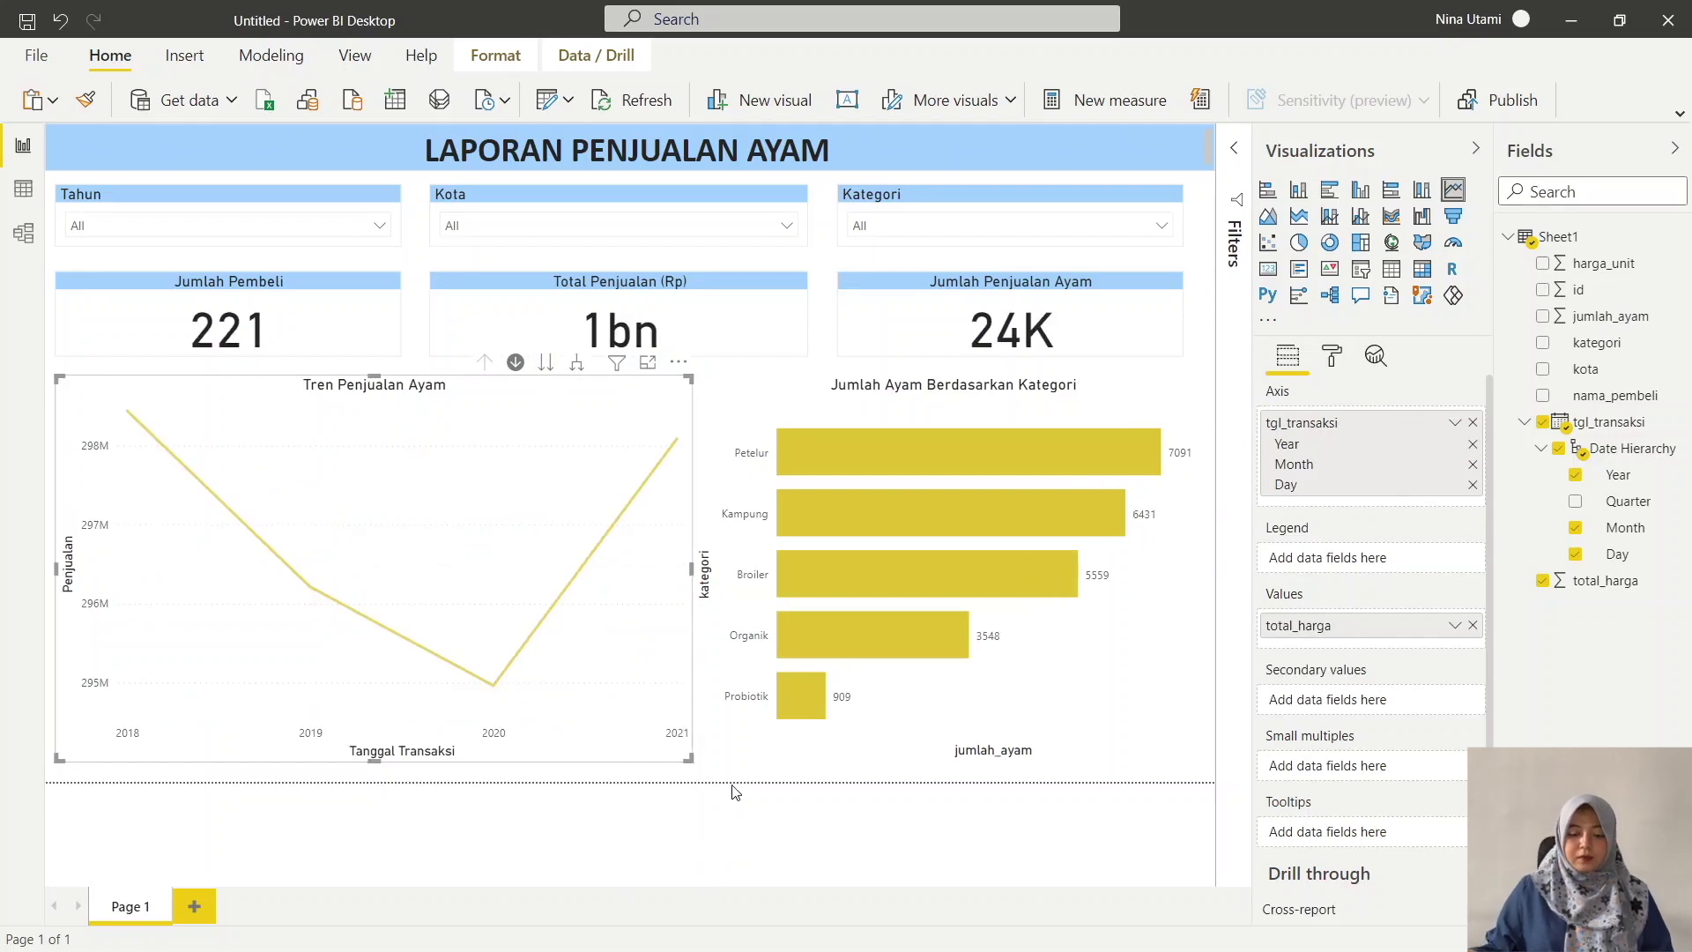
{"action": "left_click", "coordinate": [634, 784]}
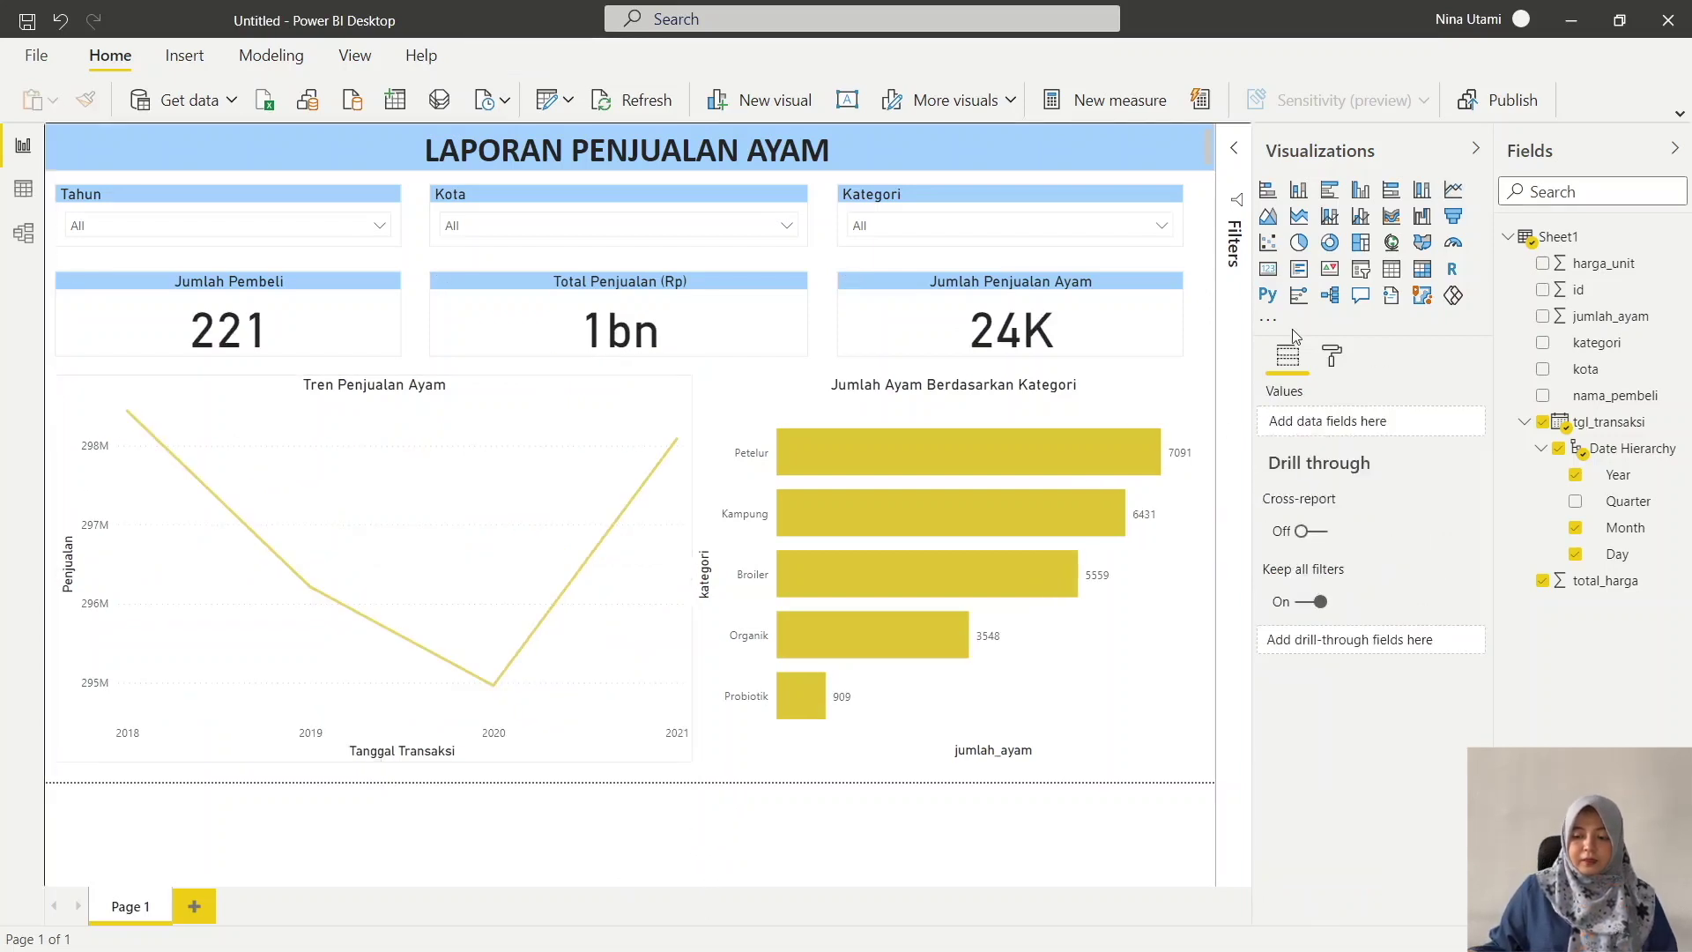
- Collapse the Visualizations and Fields panes to enlarge the report page, and examine the category bar chart and sales trend chart
{"action": "left_click", "coordinate": [1475, 148]}
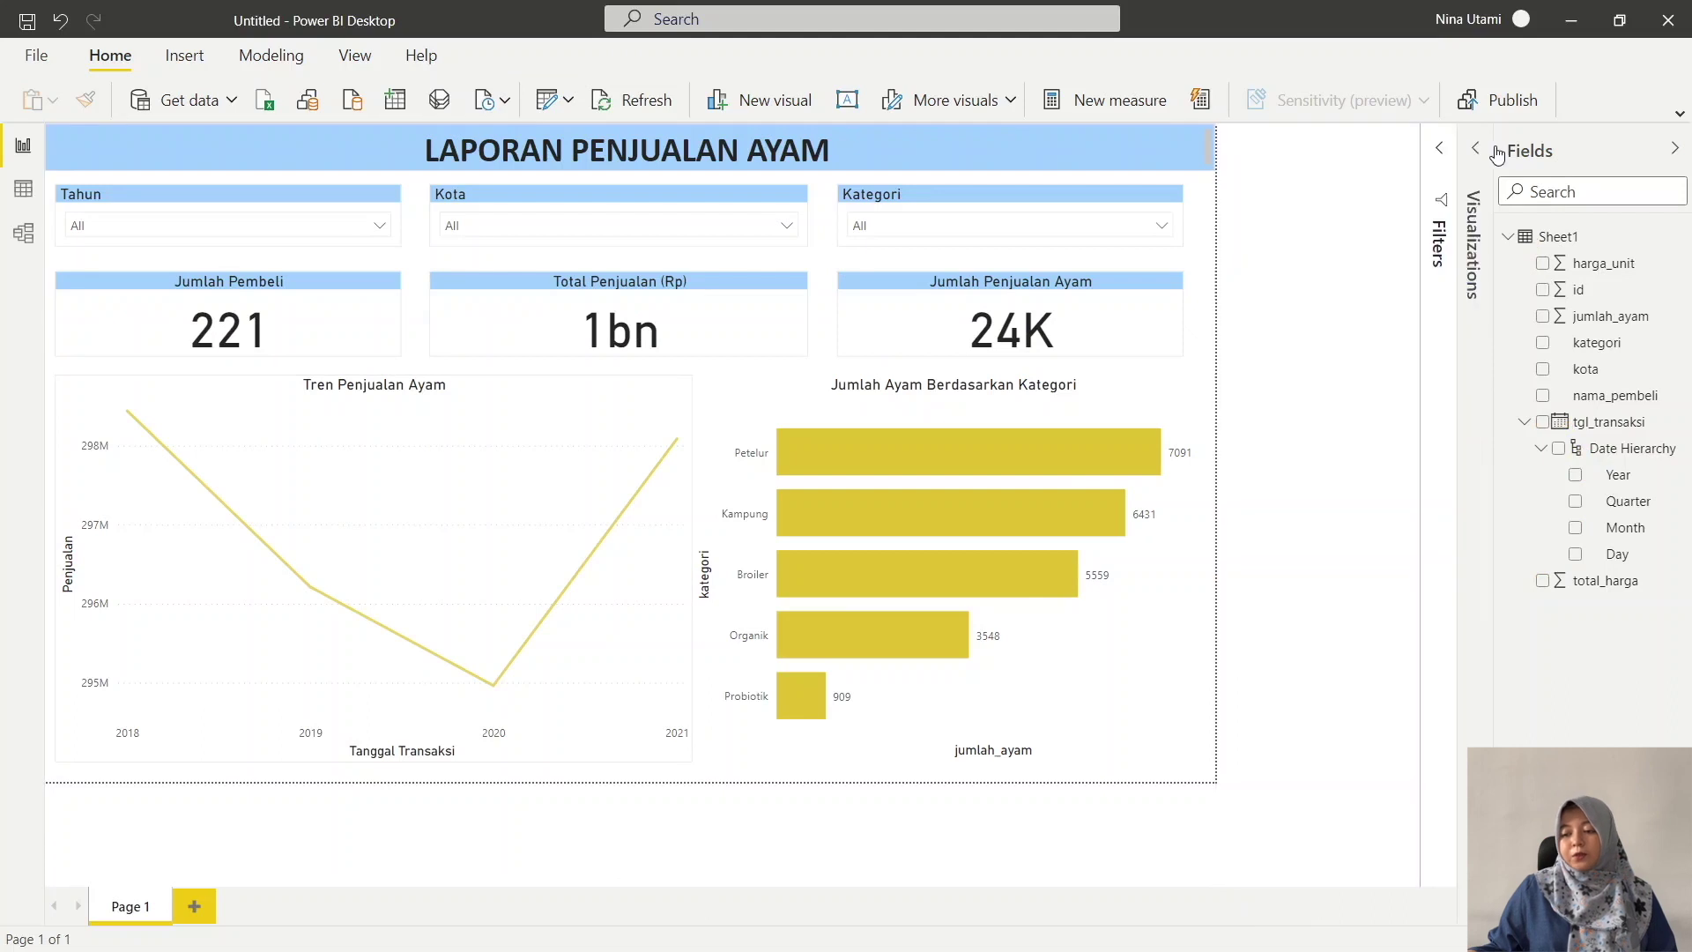
{"action": "left_click", "coordinate": [1676, 148]}
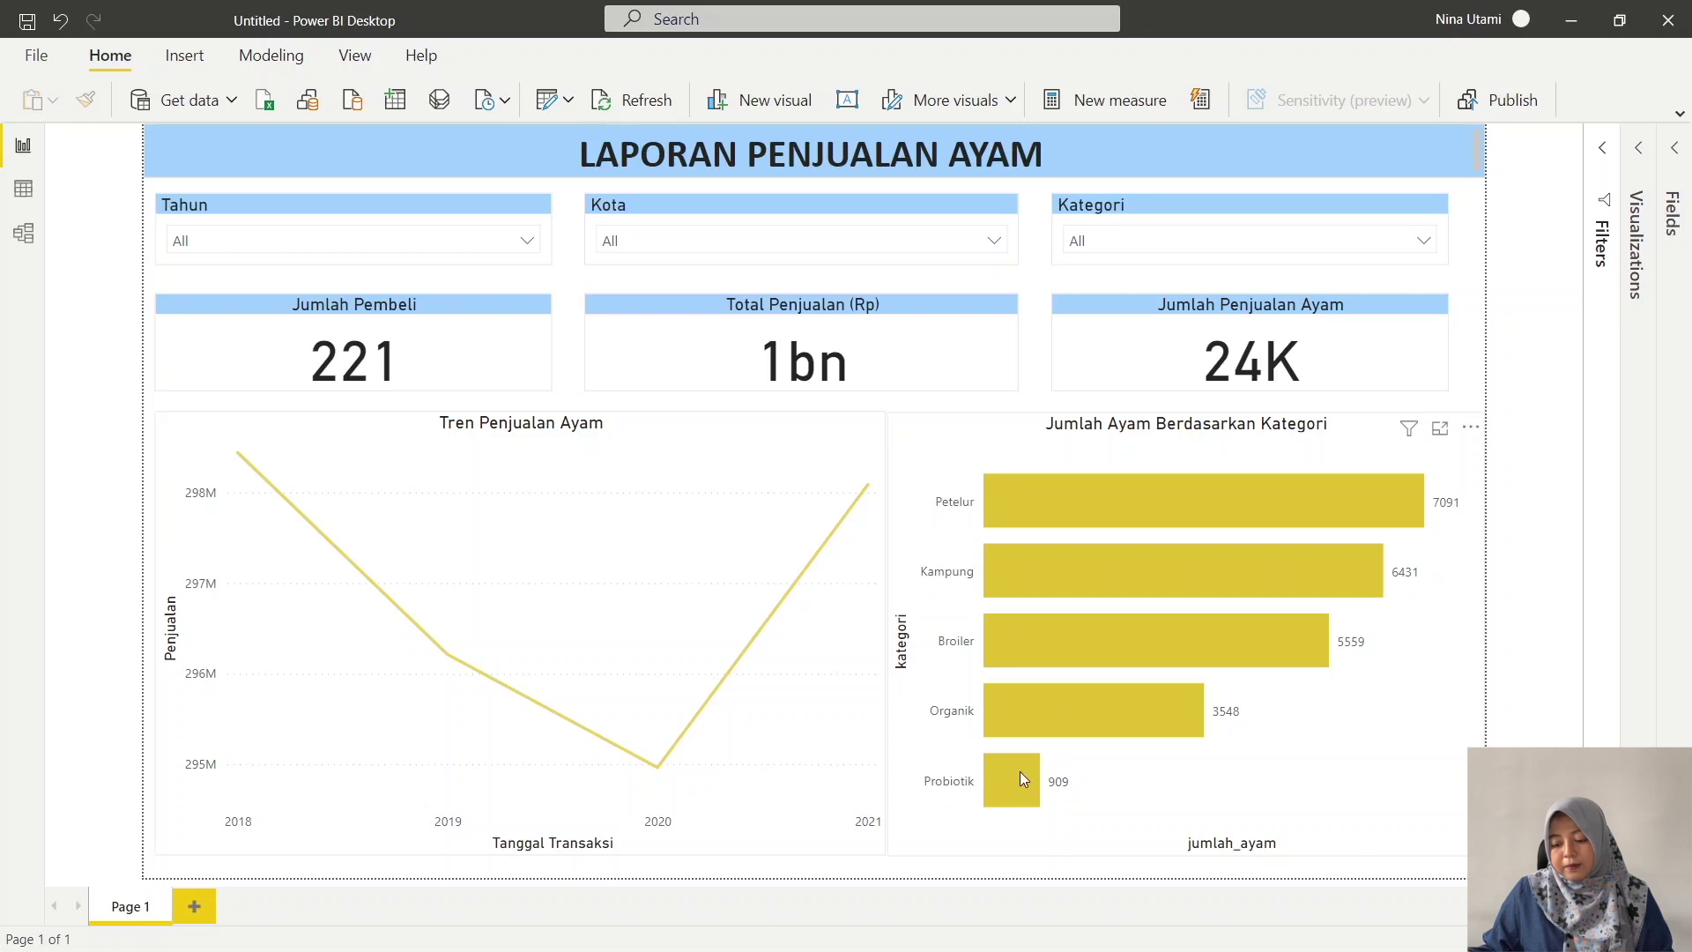
{"action": "mouse_move", "coordinate": [1020, 771]}
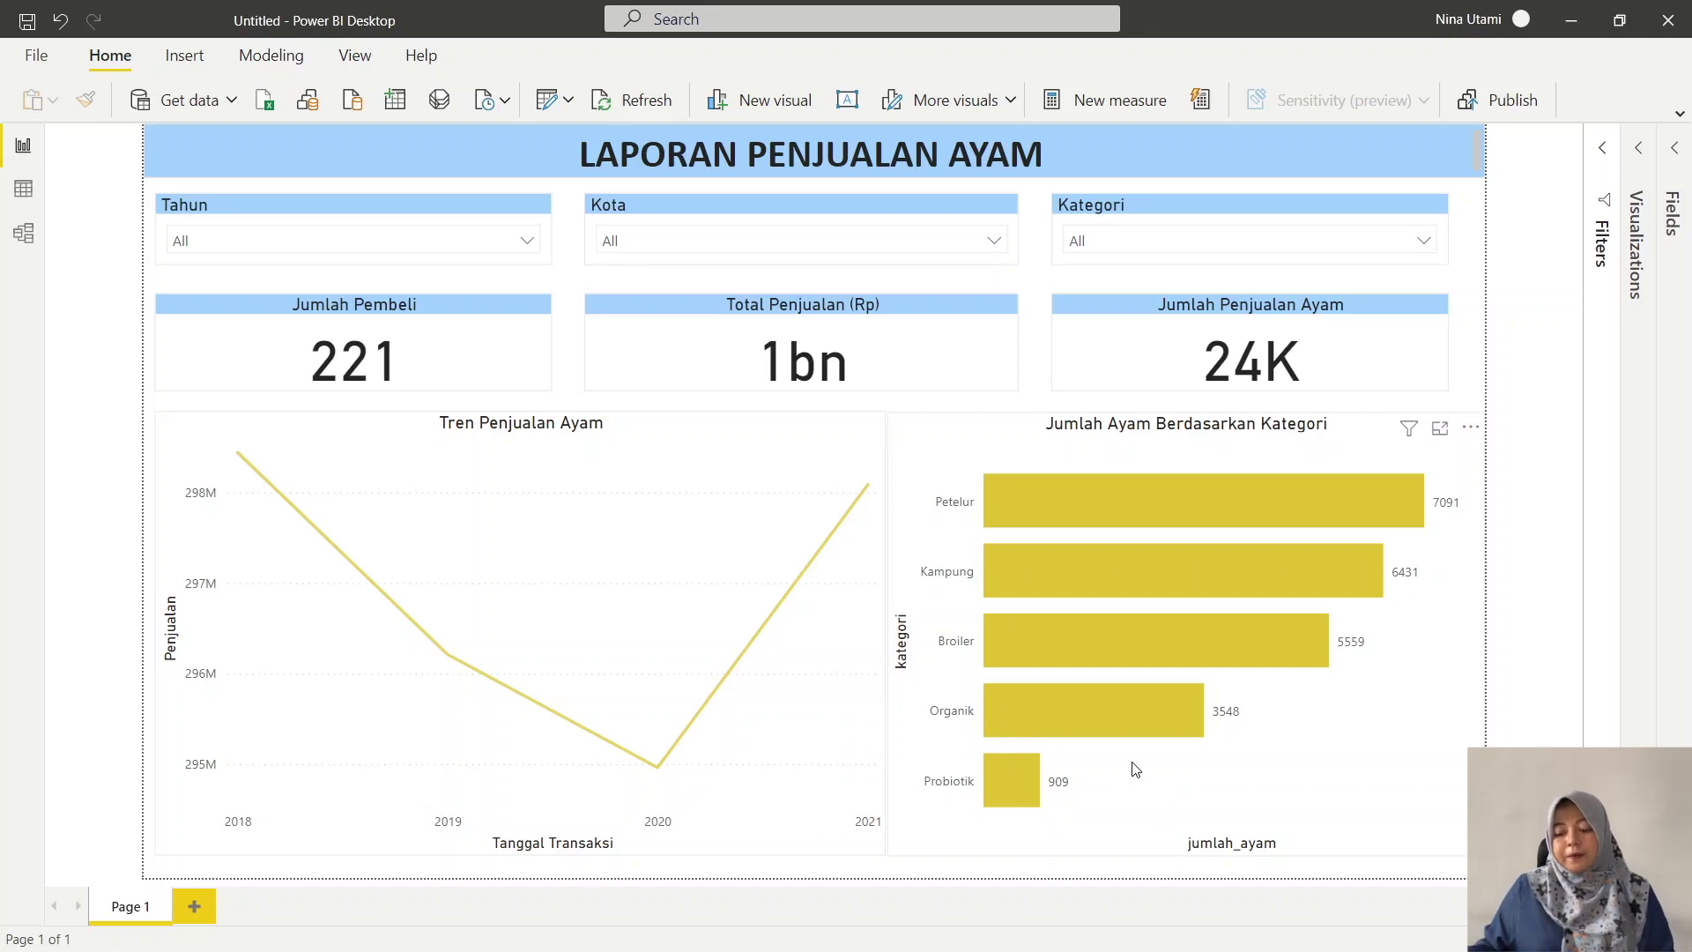
{"action": "mouse_move", "coordinate": [1036, 806]}
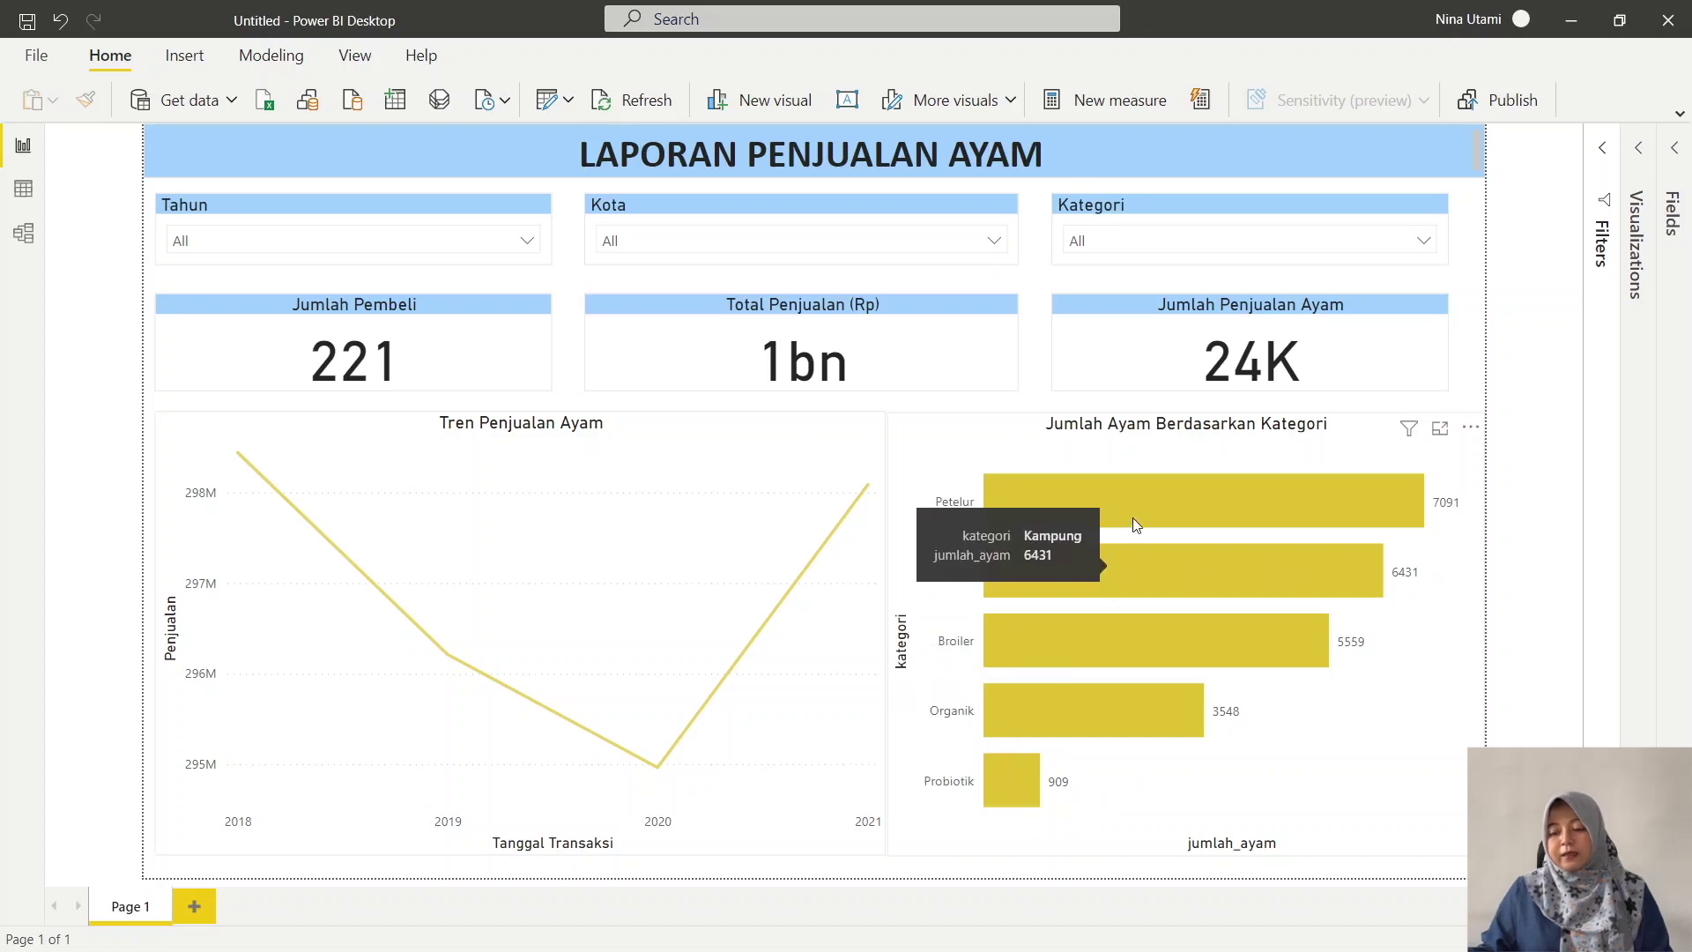
{"action": "mouse_move", "coordinate": [1135, 524]}
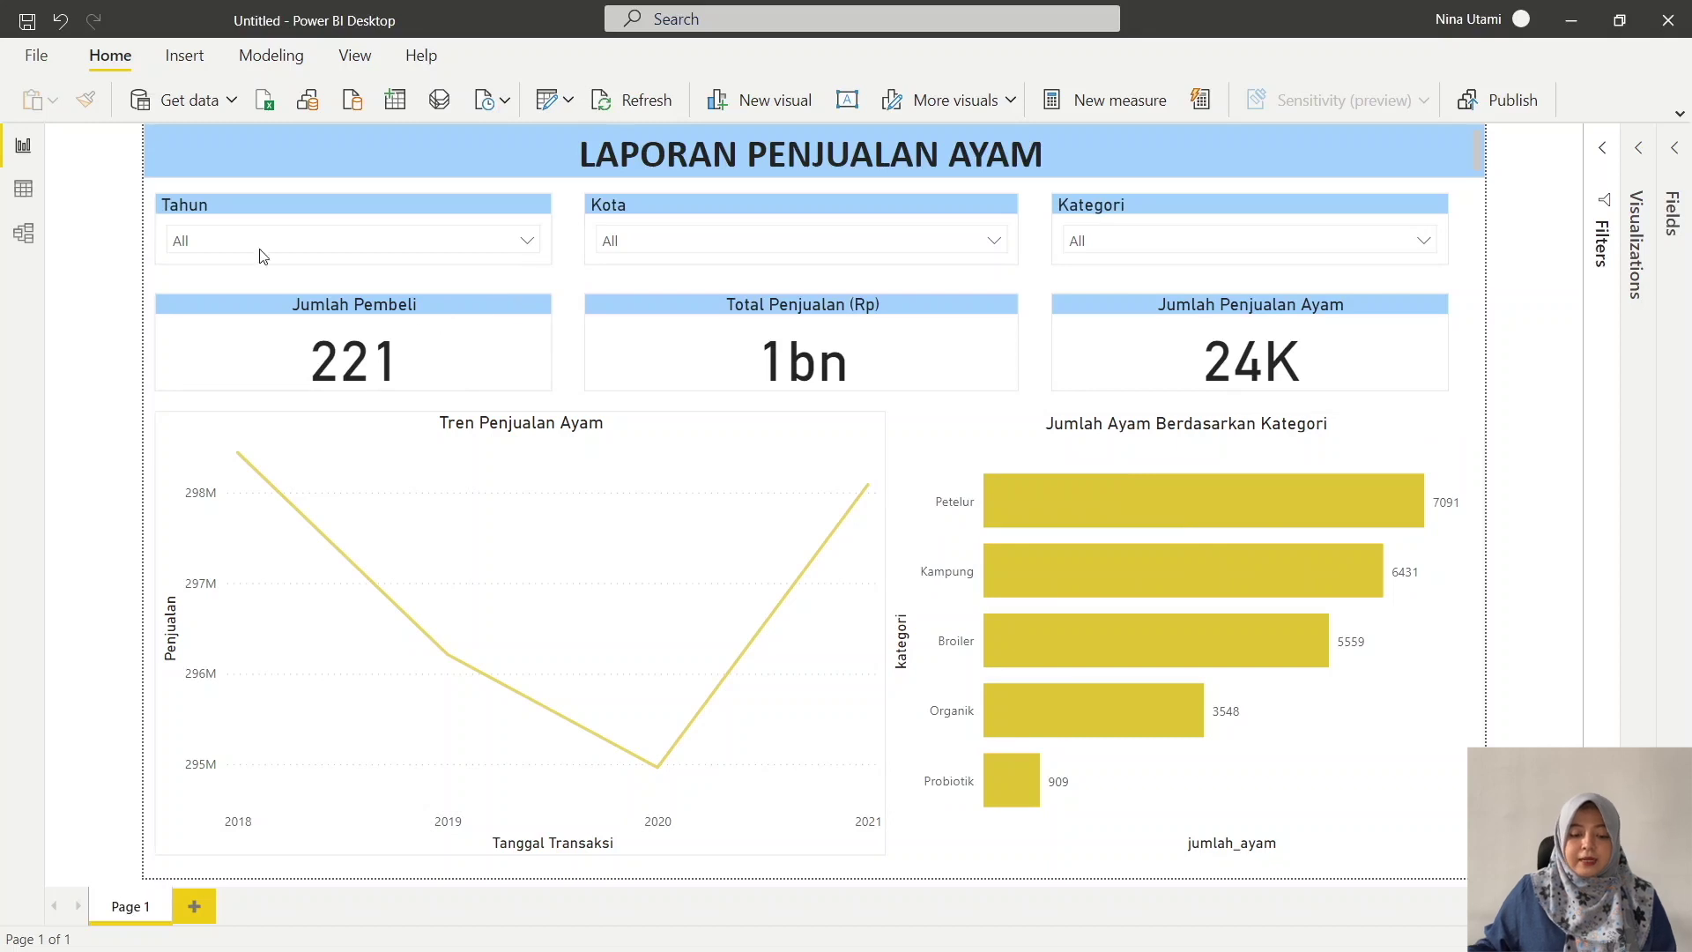
{"action": "mouse_move", "coordinate": [590, 628]}
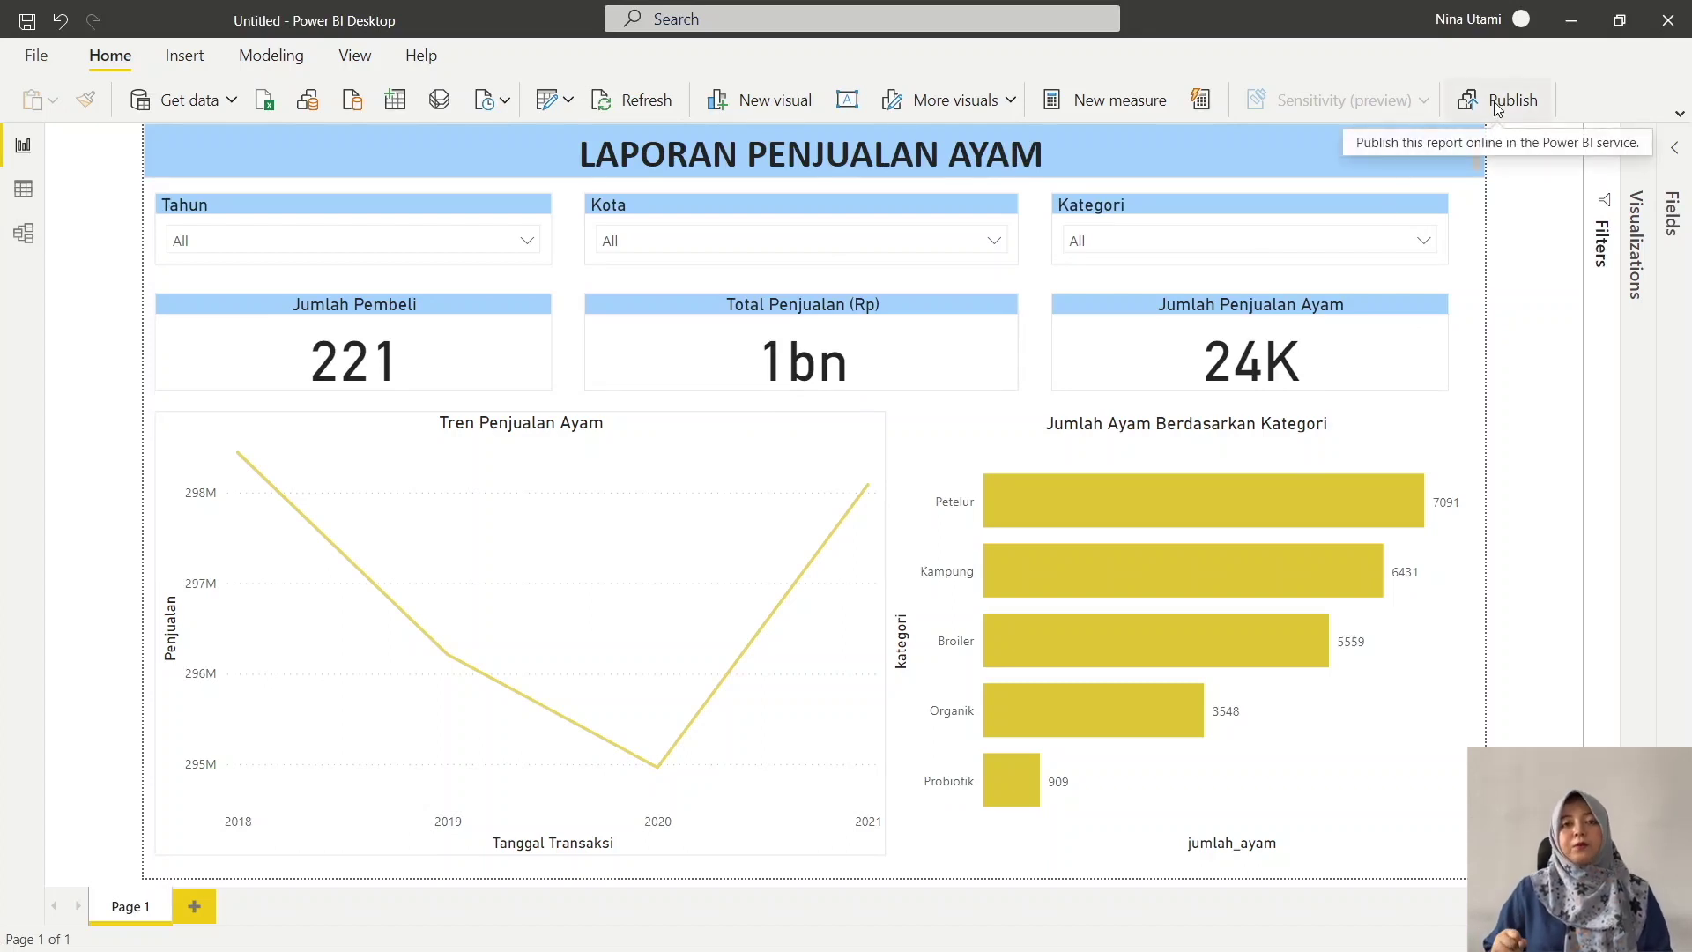
- Check the signed-in account, start publishing the report, and save it as Penjualan Ayam in the Materi Training folder
{"action": "left_click", "coordinate": [1468, 22]}
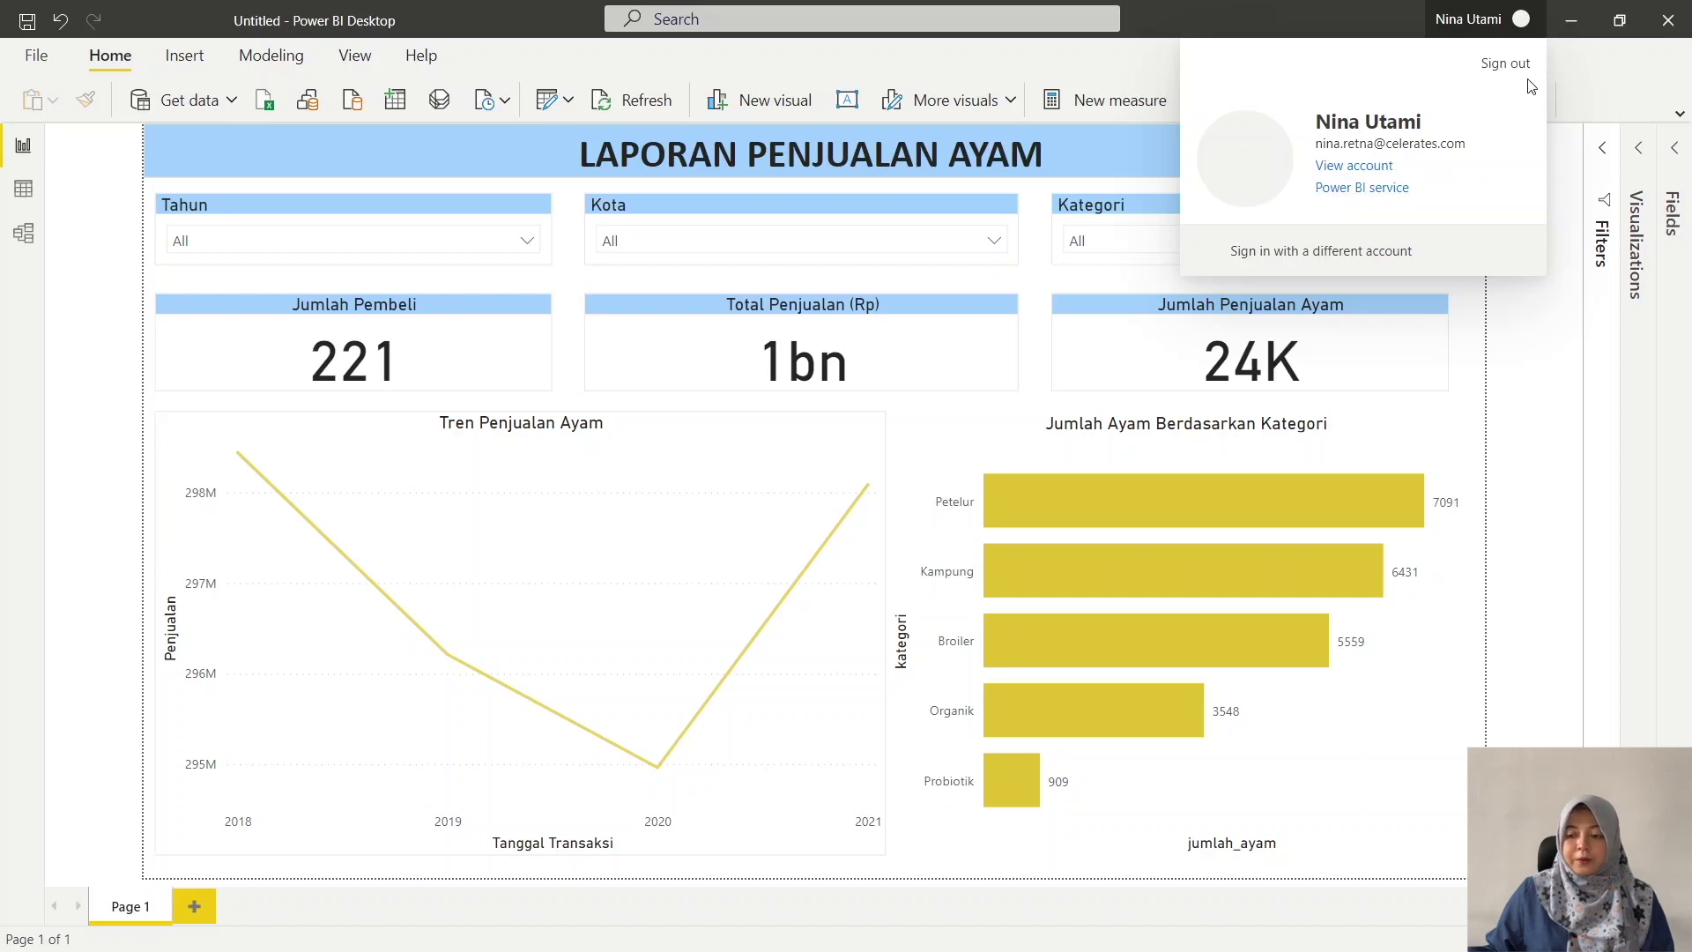
{"action": "left_click", "coordinate": [1467, 26]}
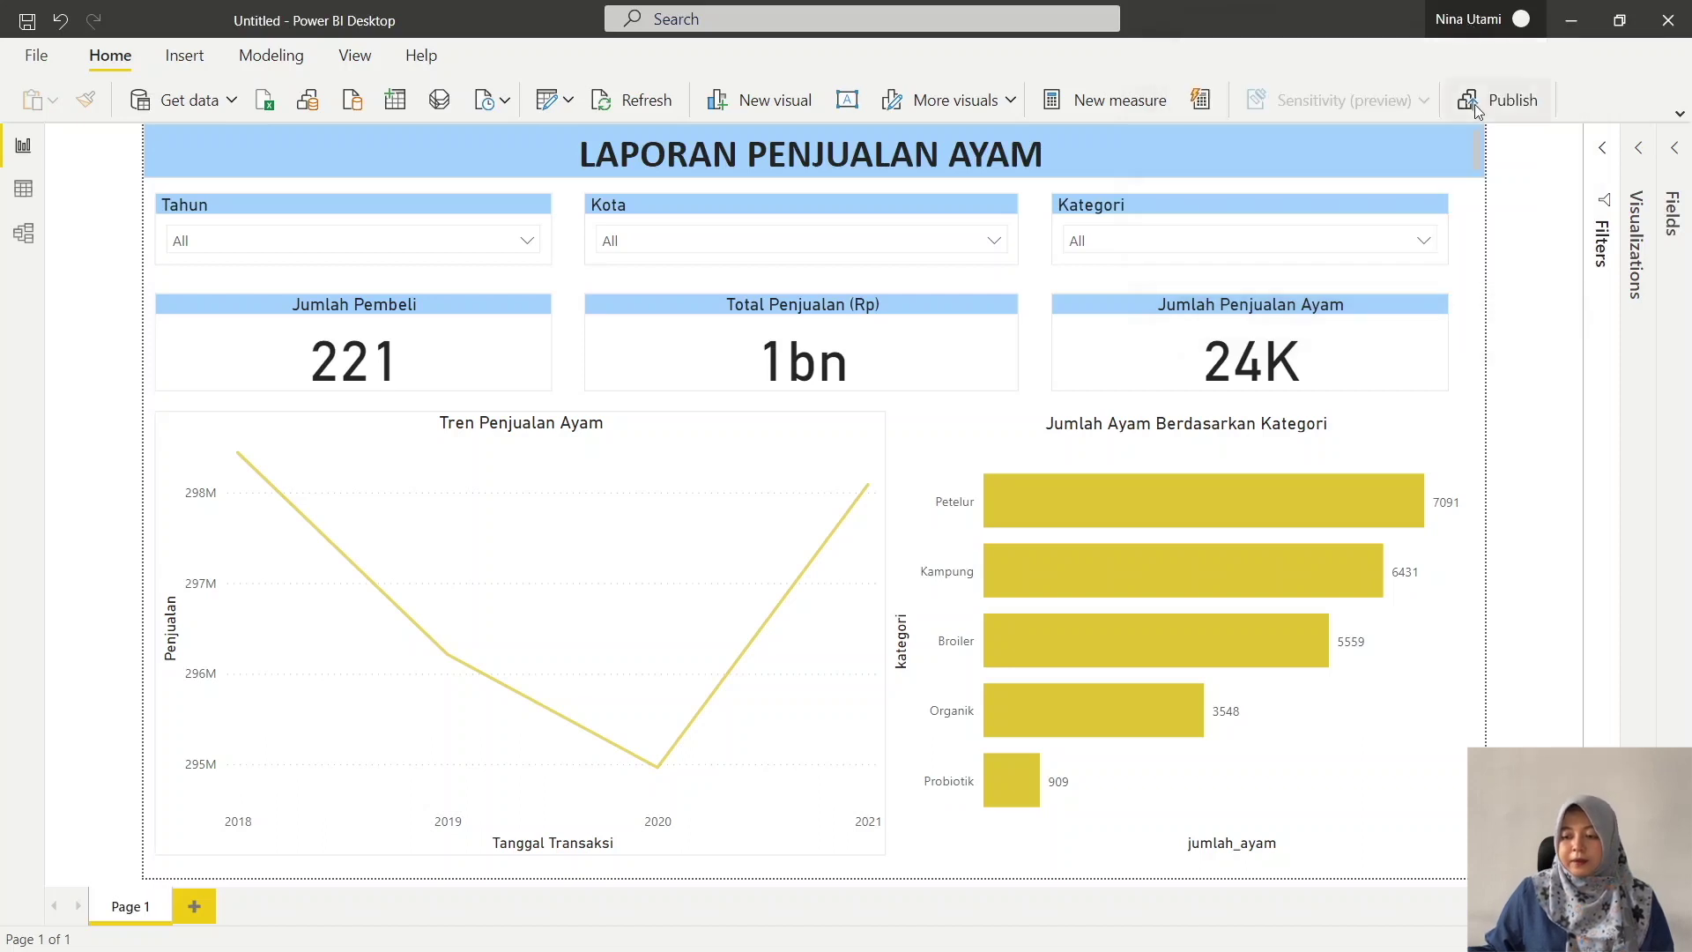
{"action": "left_click", "coordinate": [1478, 104]}
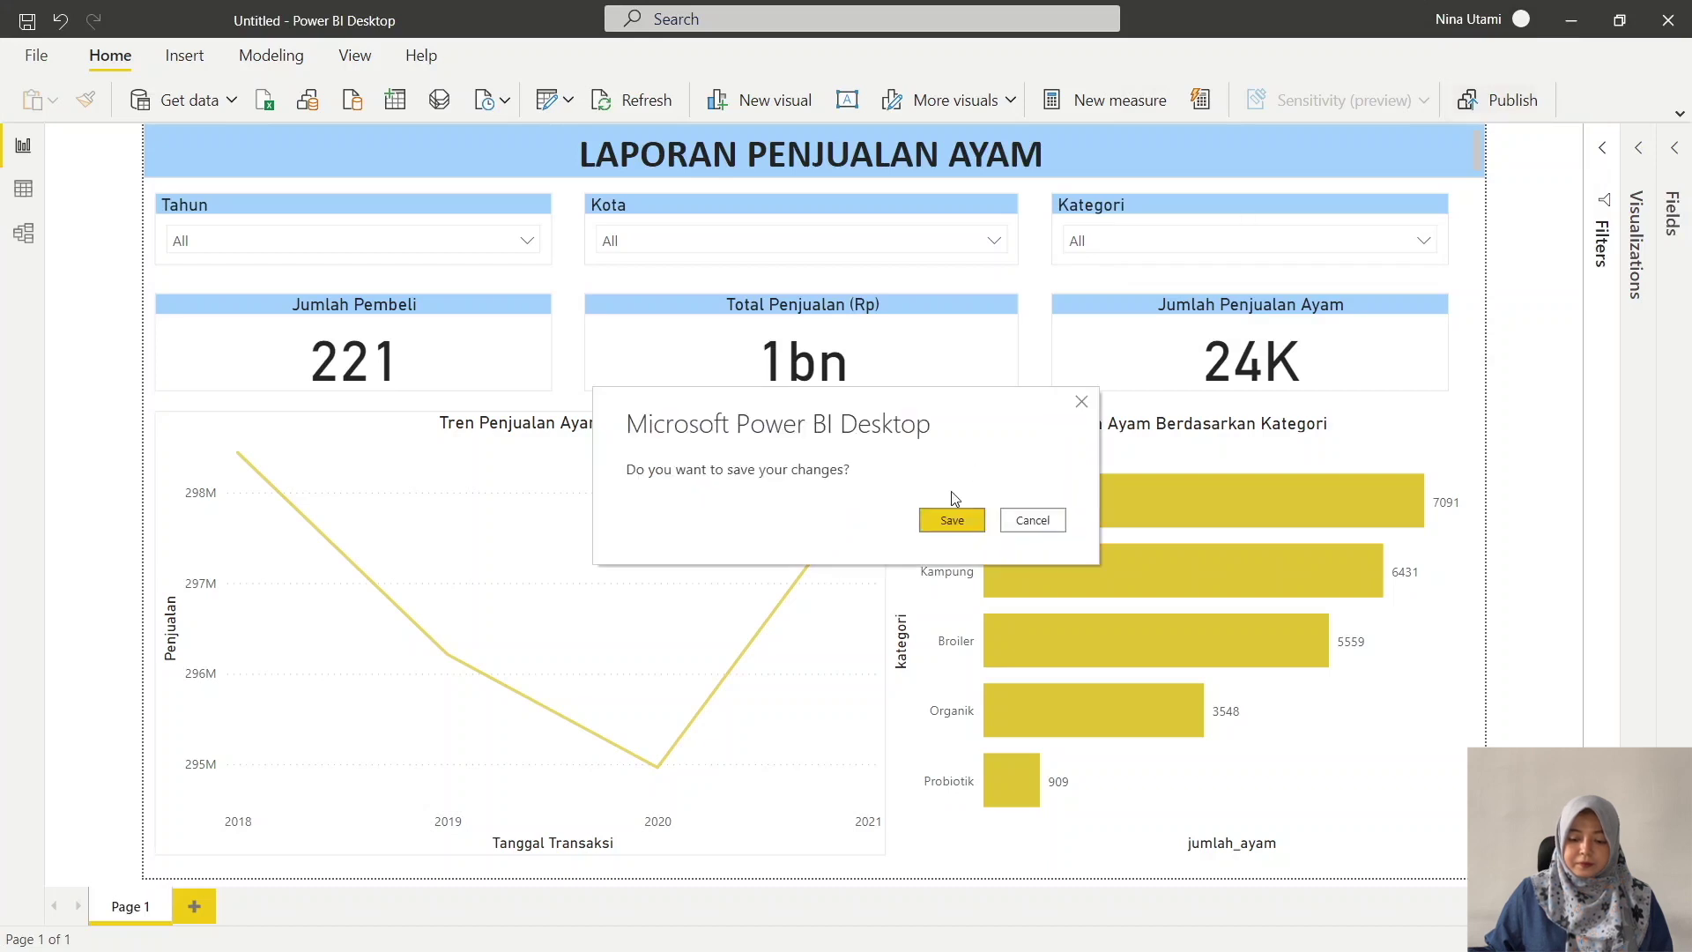
{"action": "left_click", "coordinate": [965, 521]}
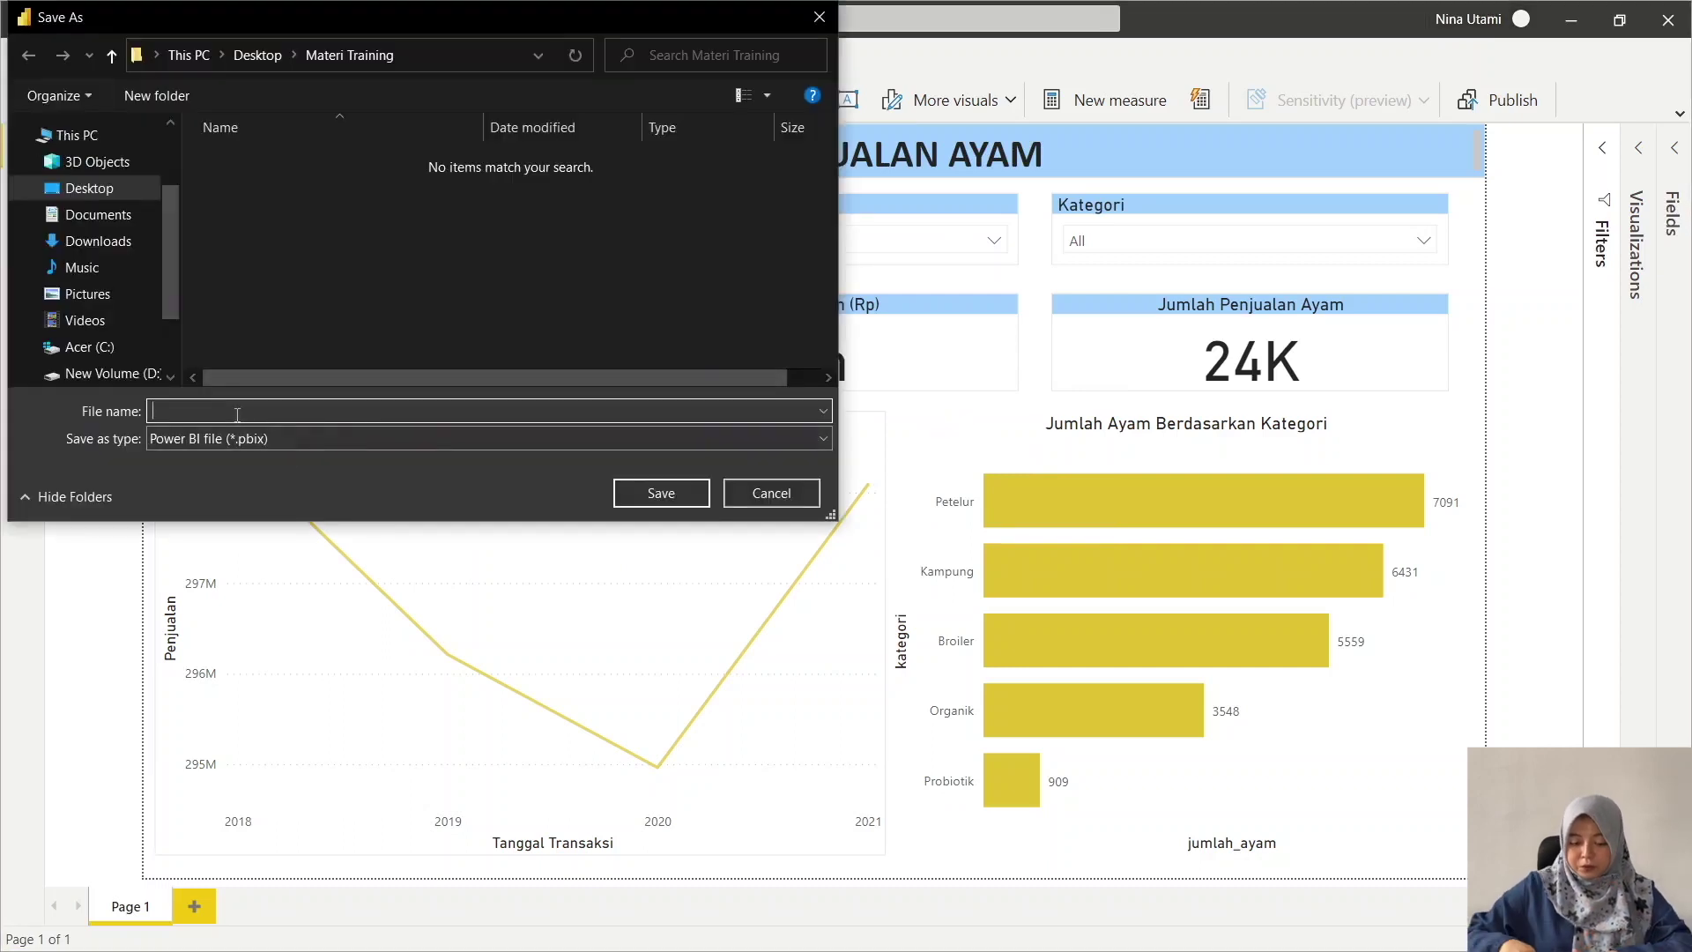
{"action": "type", "text": "Penju"}
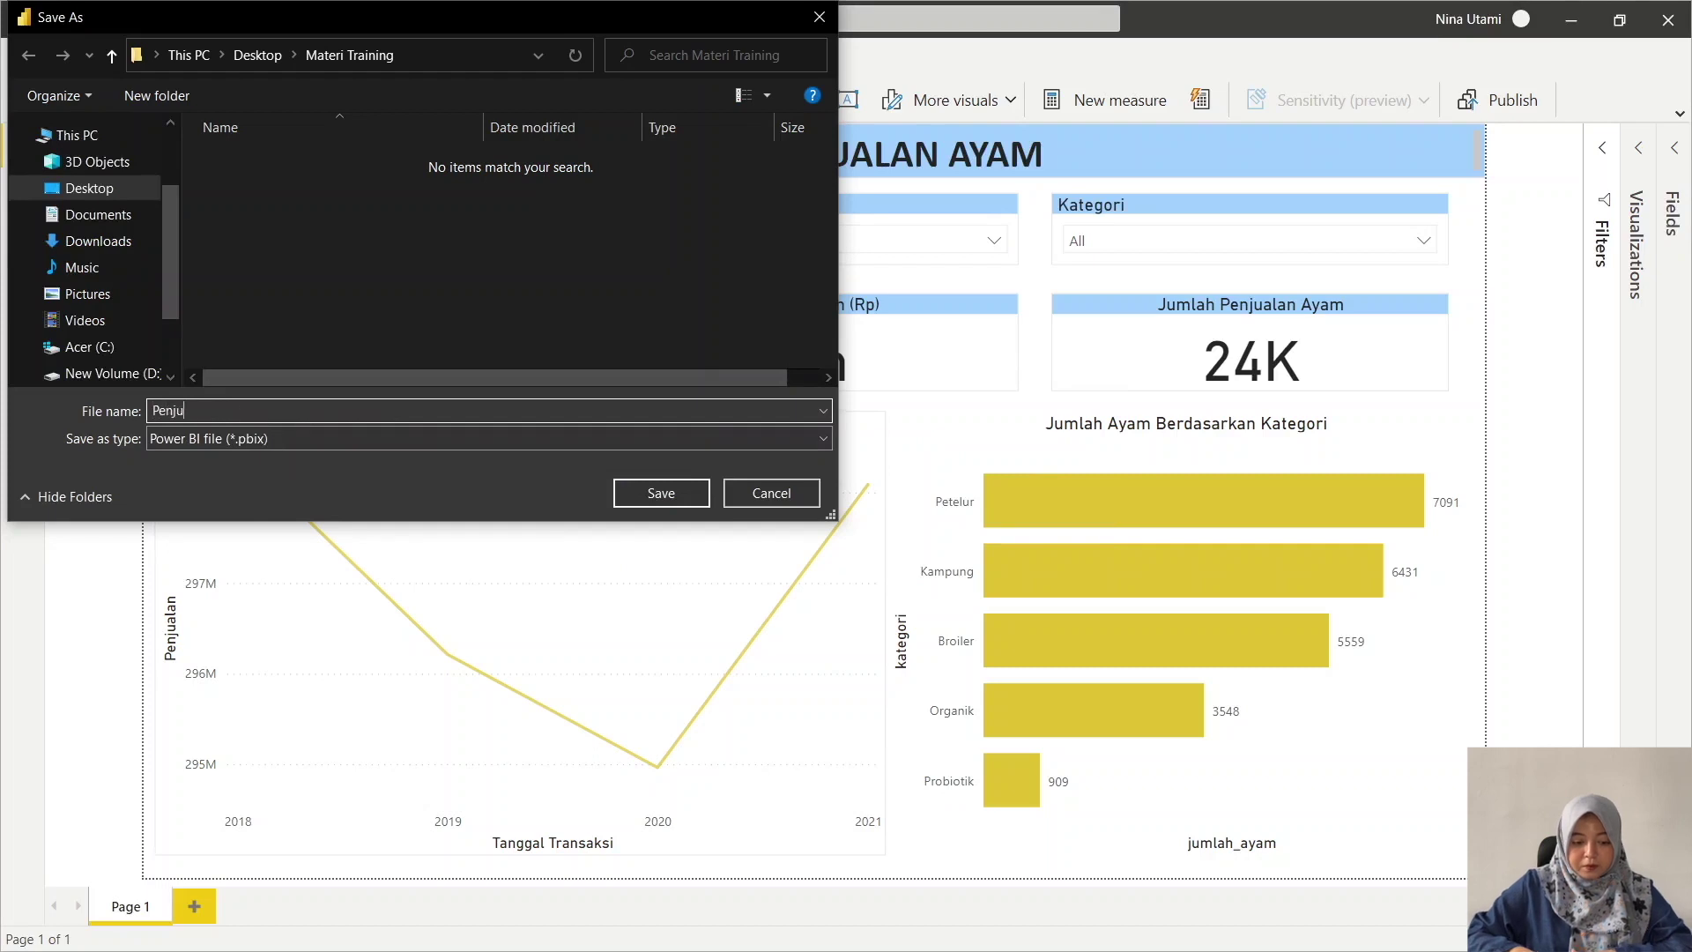
{"action": "type", "text": "alan "}
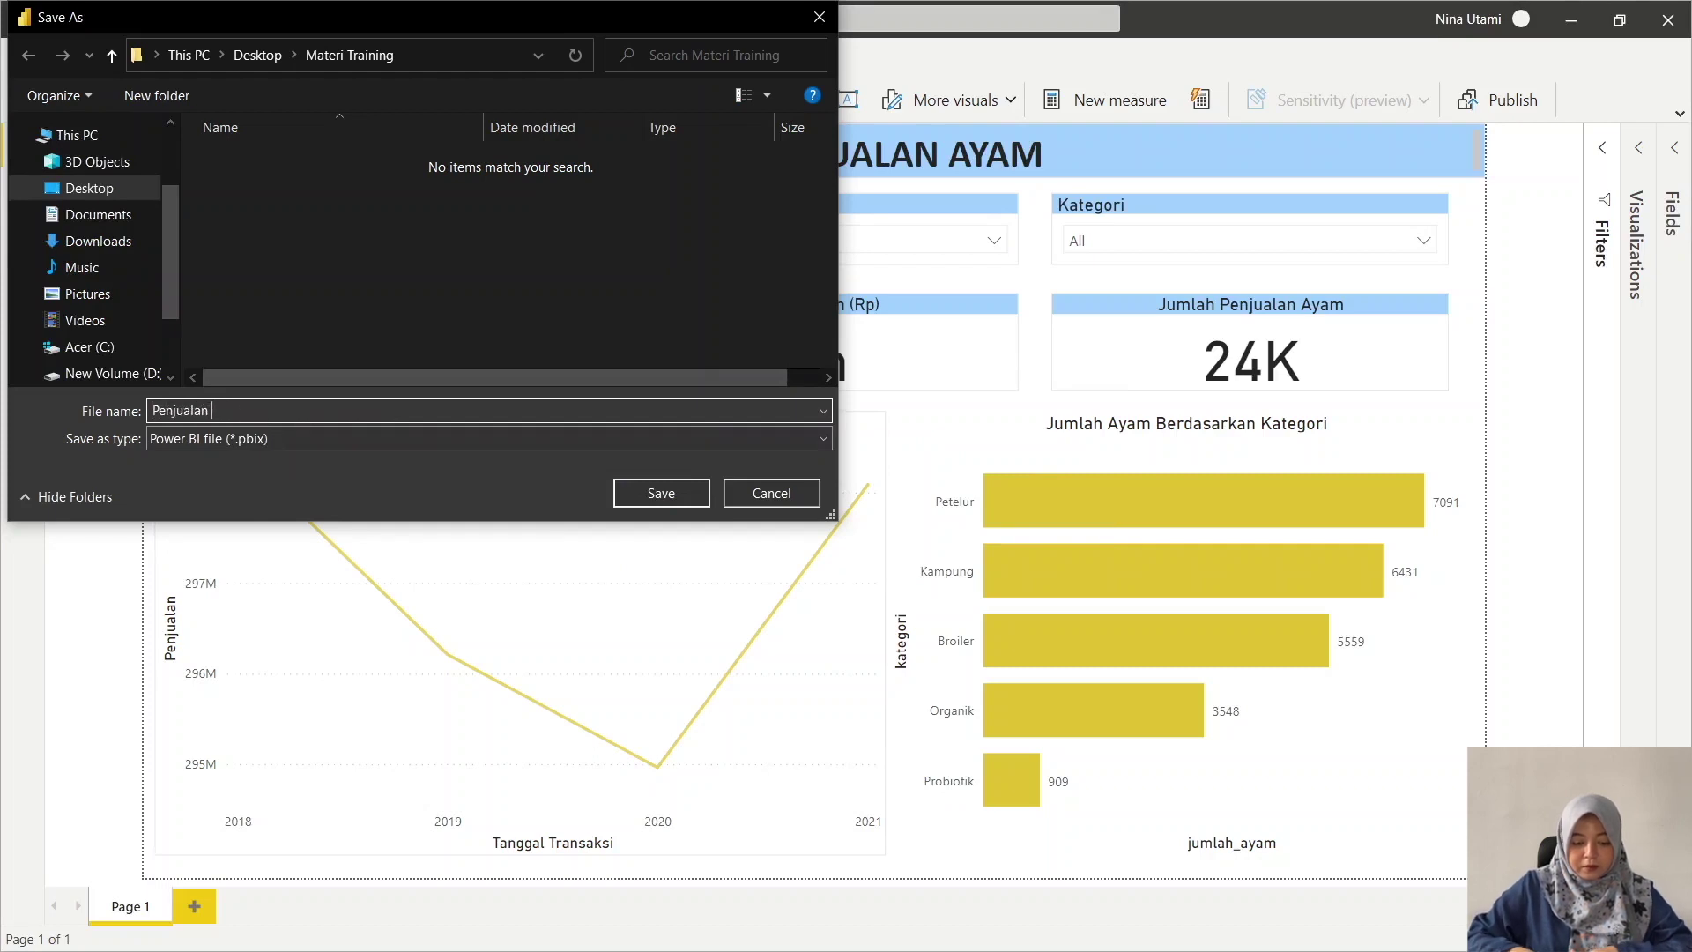
{"action": "type", "text": "Ayam"}
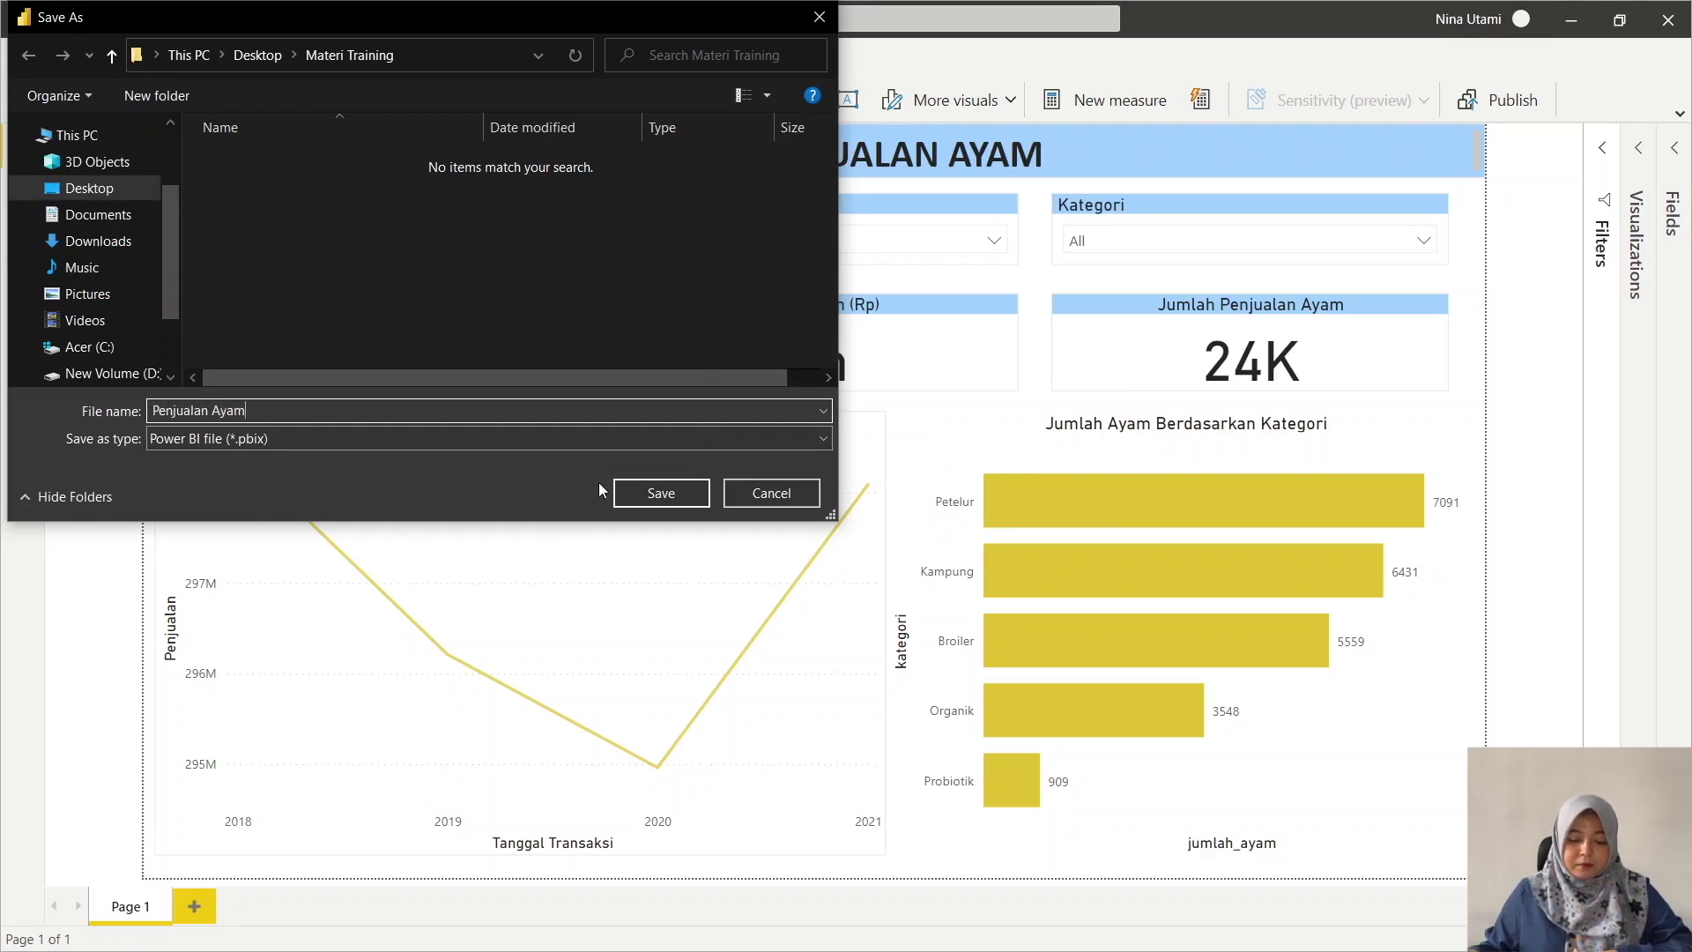
{"action": "left_click", "coordinate": [660, 492]}
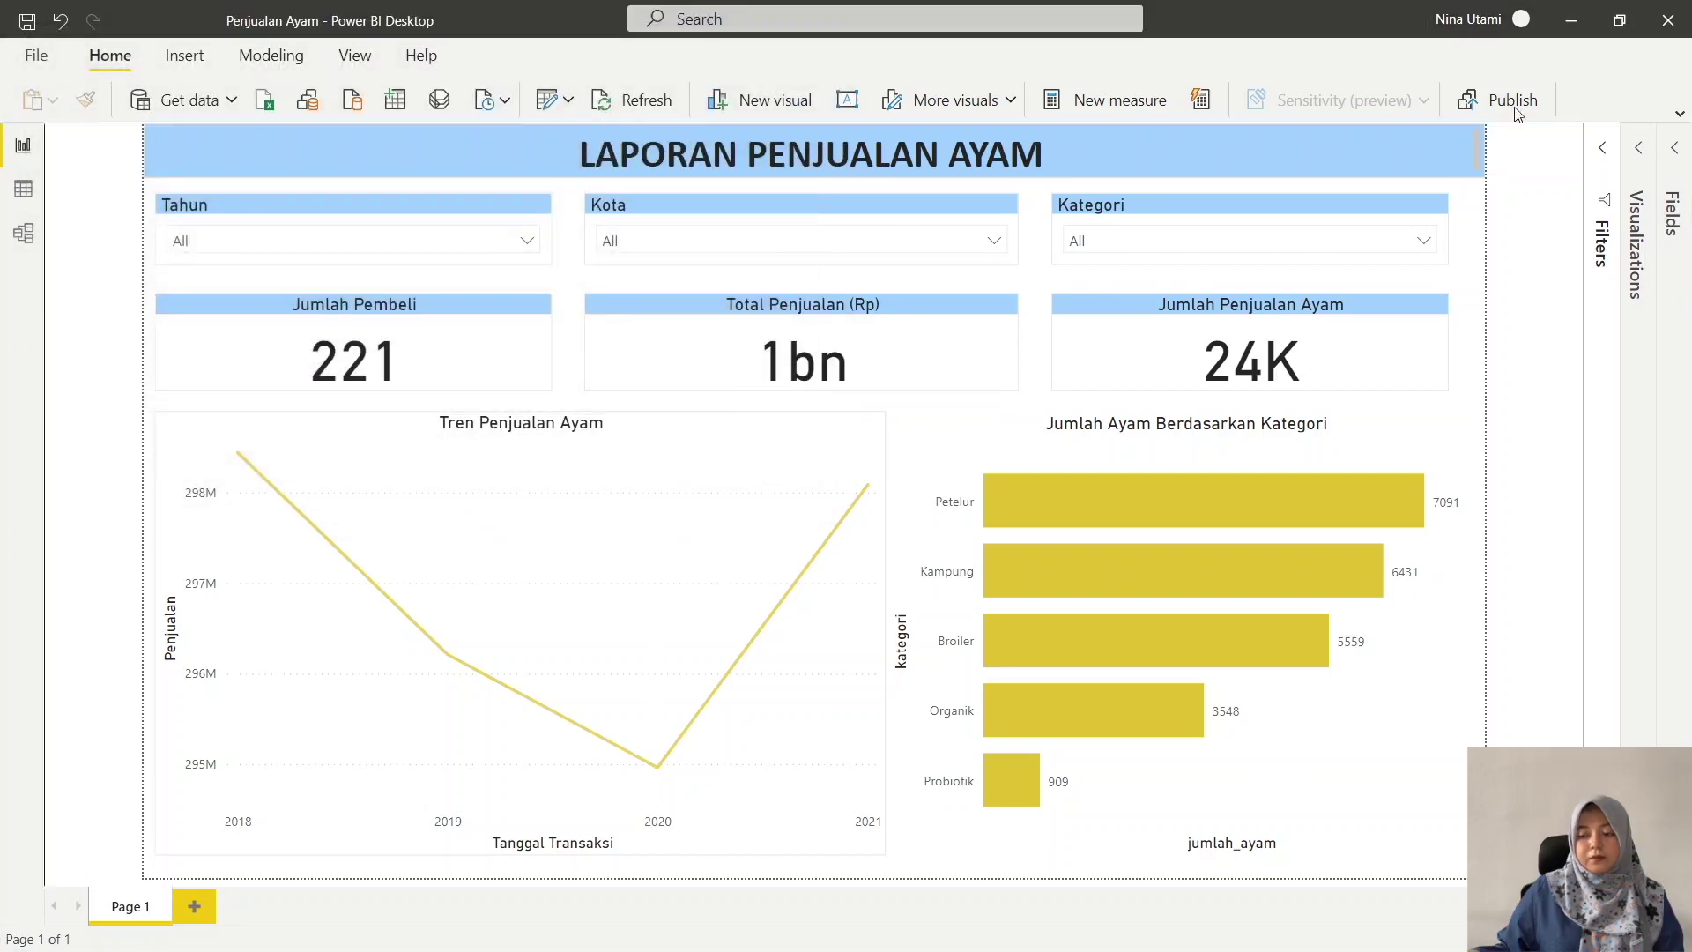
- Publish the Penjualan Ayam report to My workspace and dismiss the publishing dialog
{"action": "left_click", "coordinate": [1480, 98]}
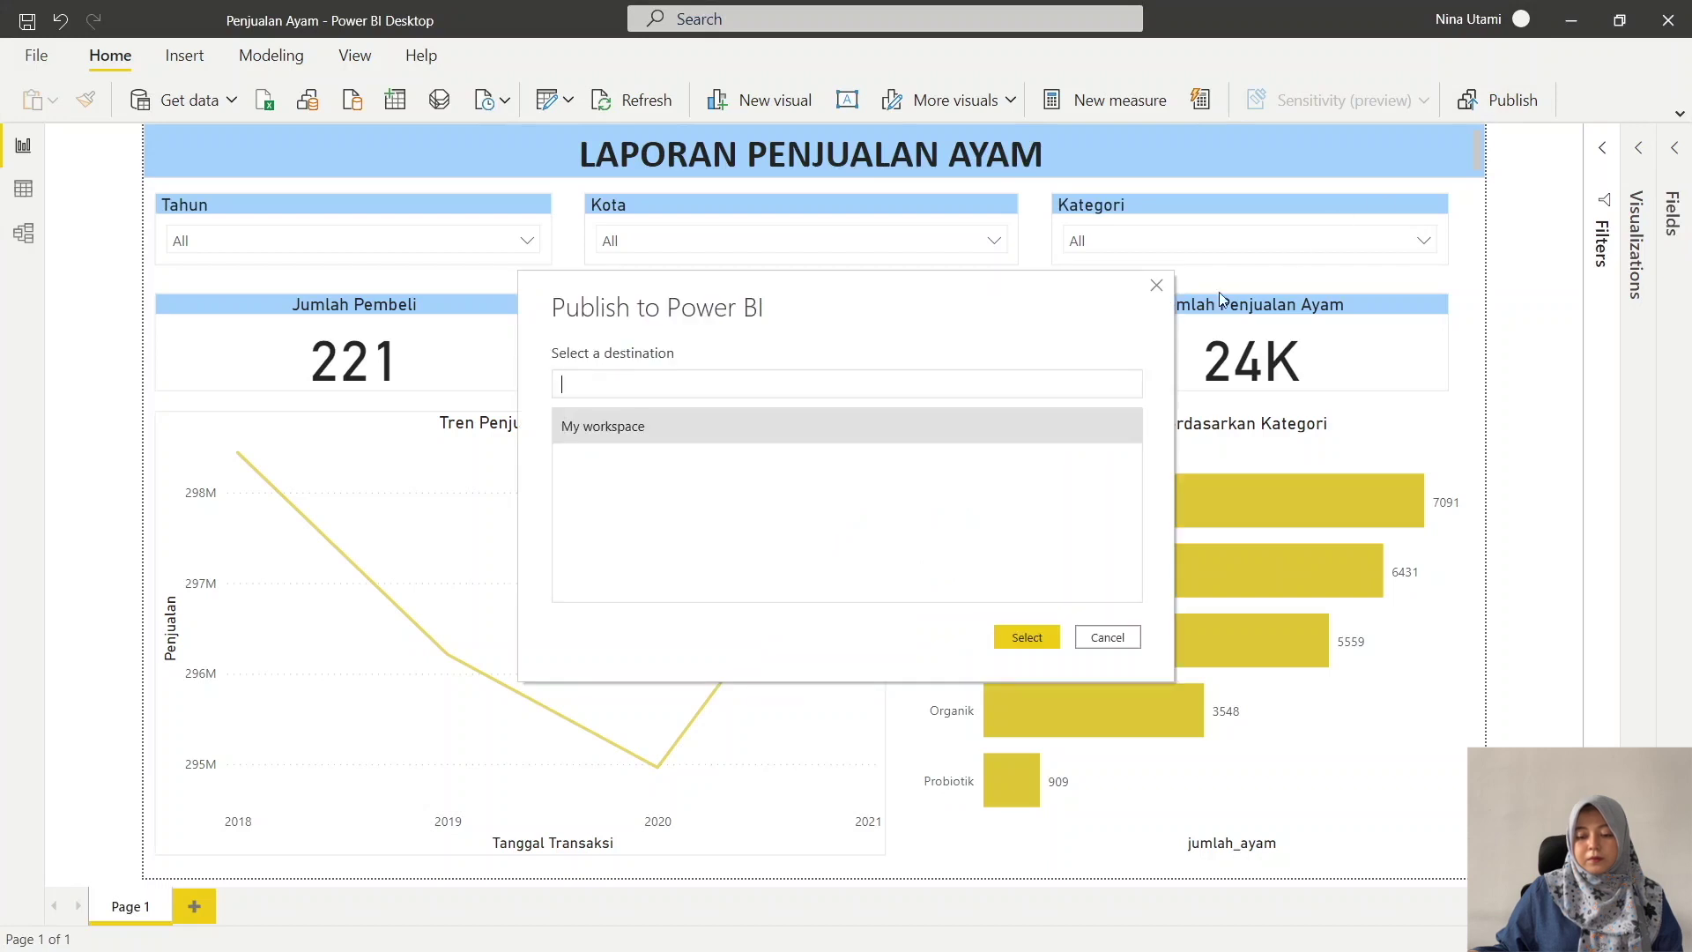
{"action": "left_click", "coordinate": [629, 377]}
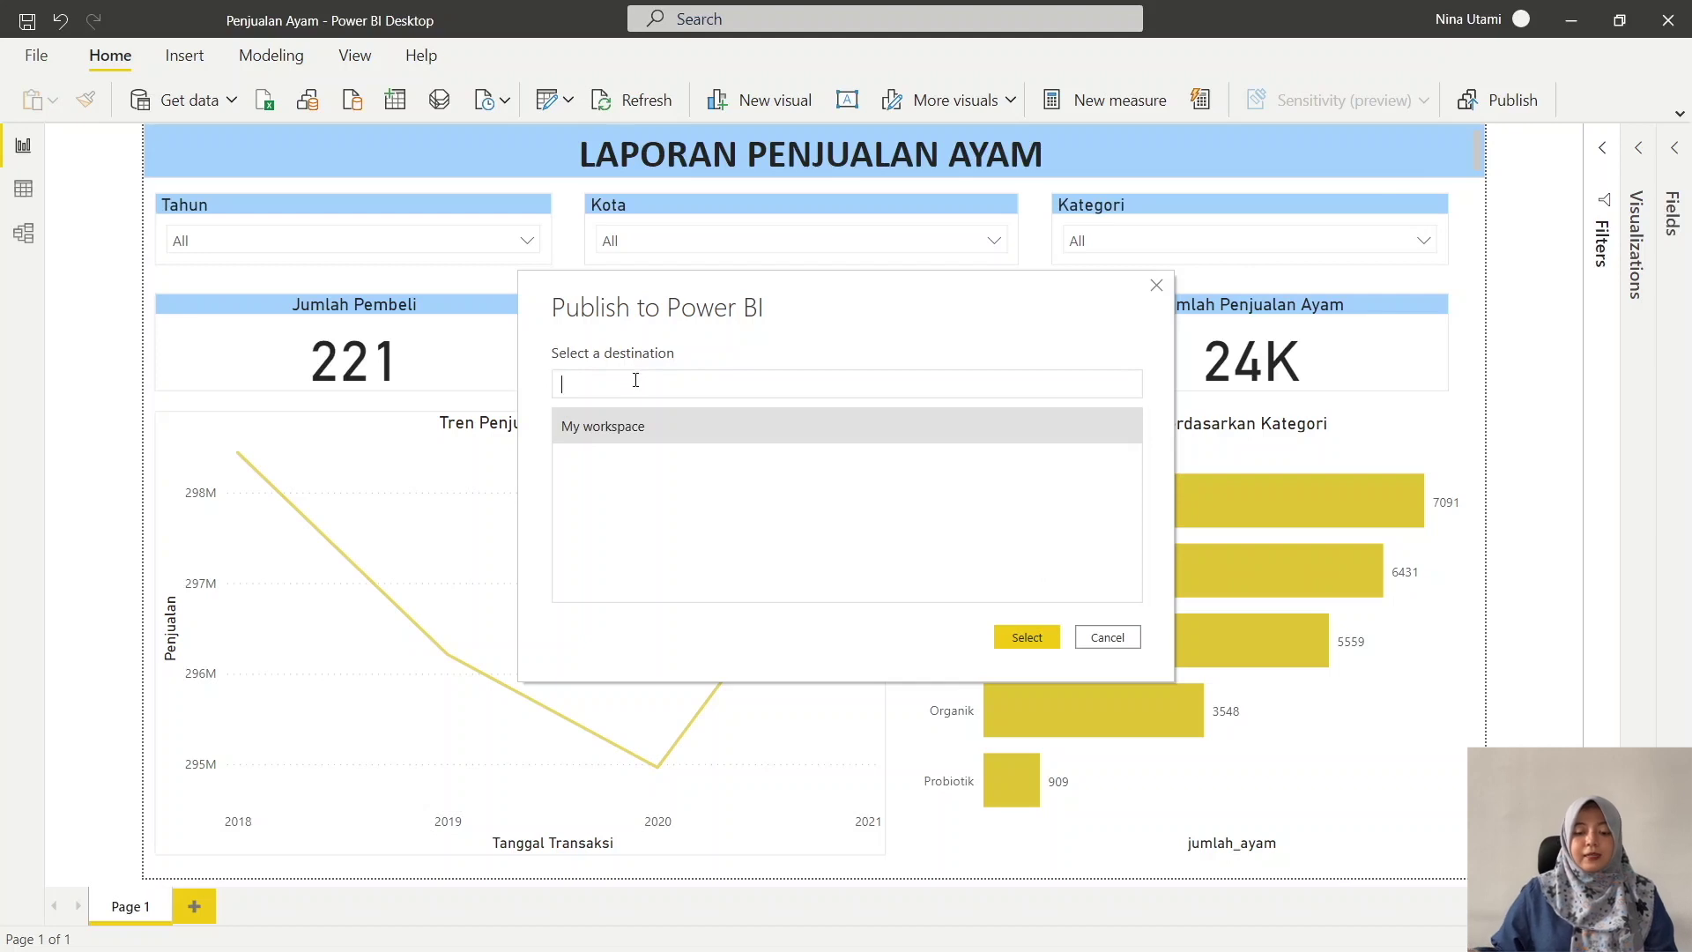
{"action": "left_click", "coordinate": [608, 423]}
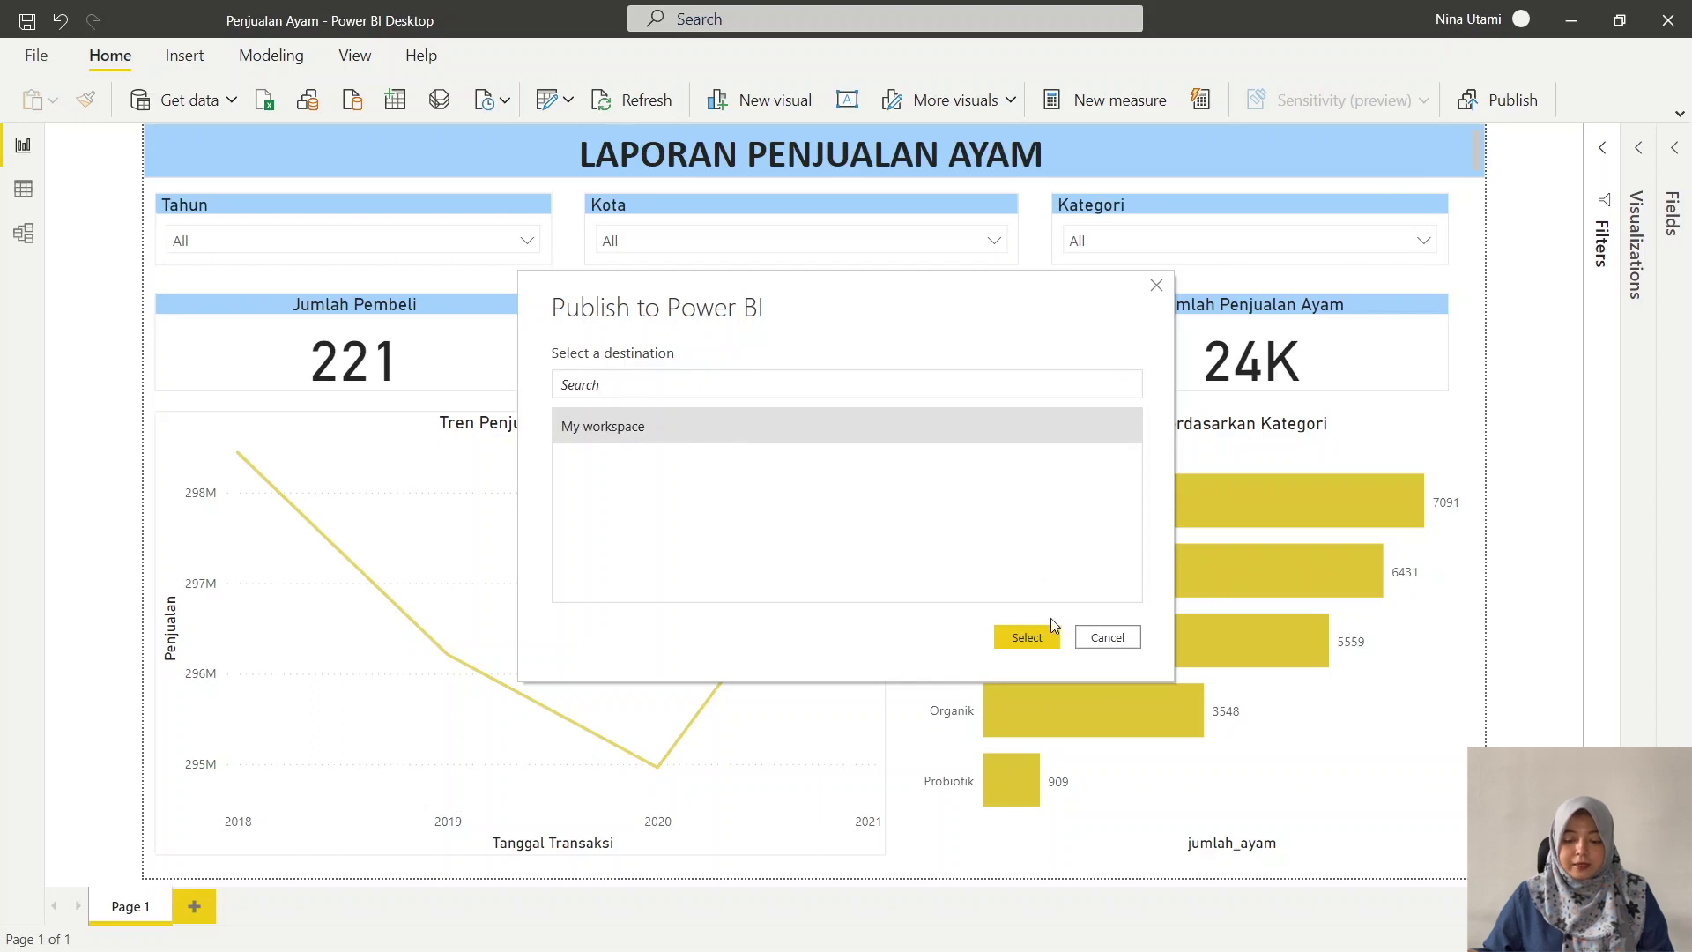
{"action": "left_click", "coordinate": [1029, 636]}
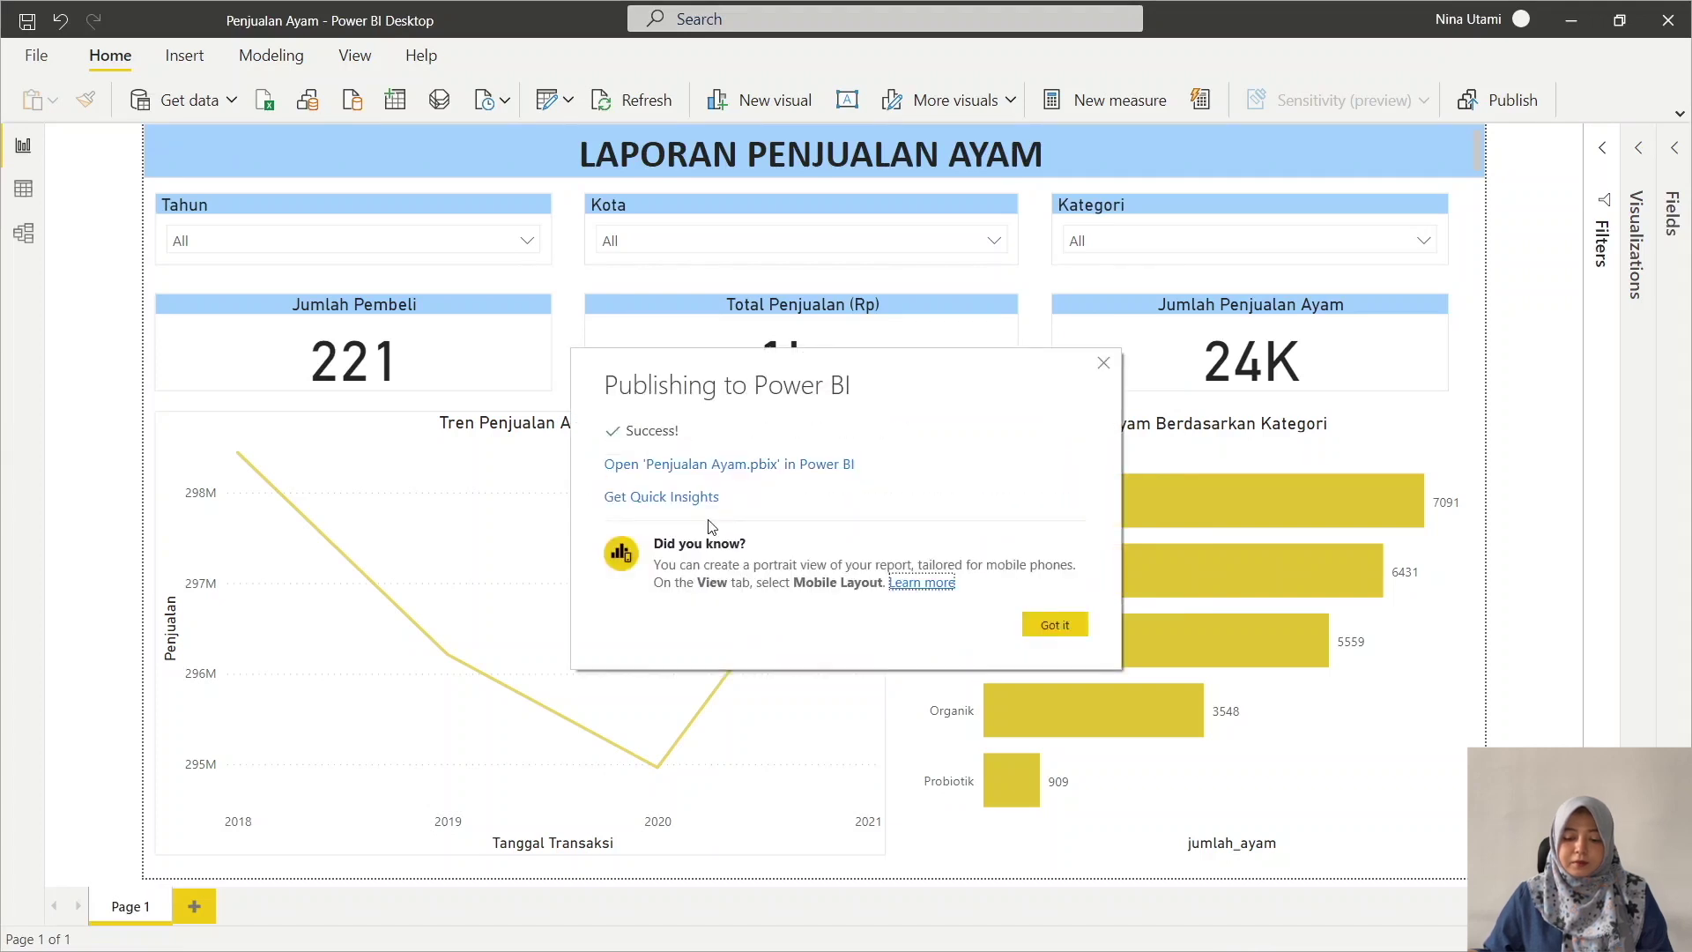
{"action": "left_click", "coordinate": [1051, 626]}
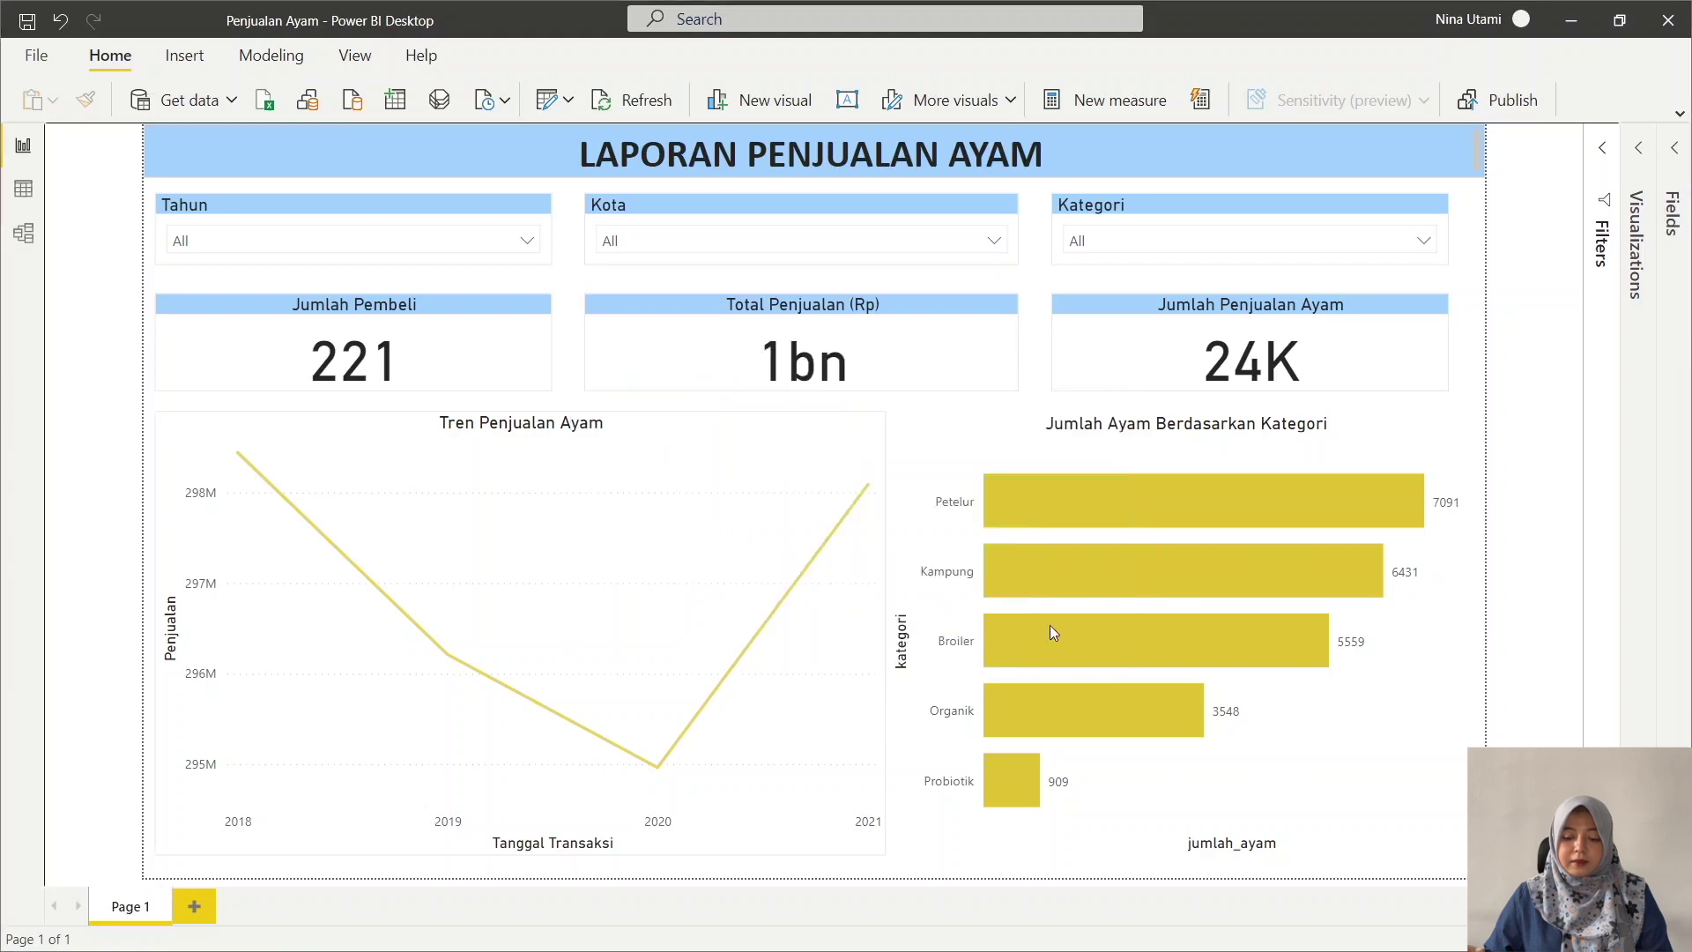